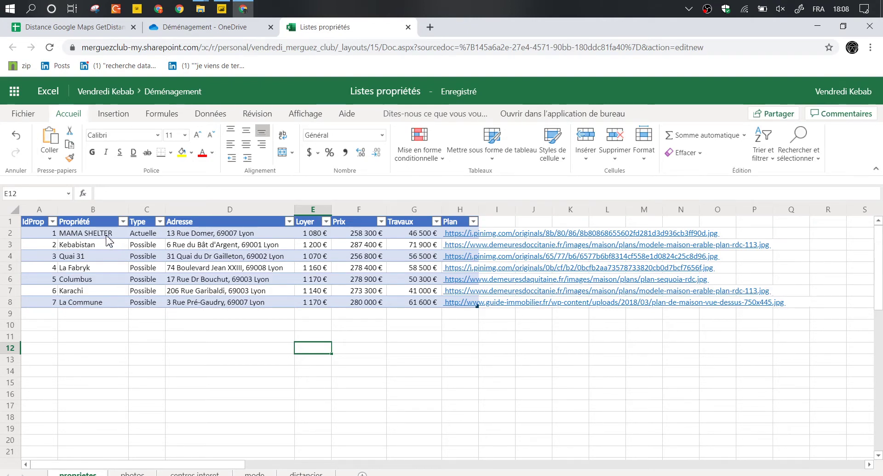
# Check the first property's name, address and price formula, then widen the Plan column to fit its links.
pyautogui.click(107, 235)
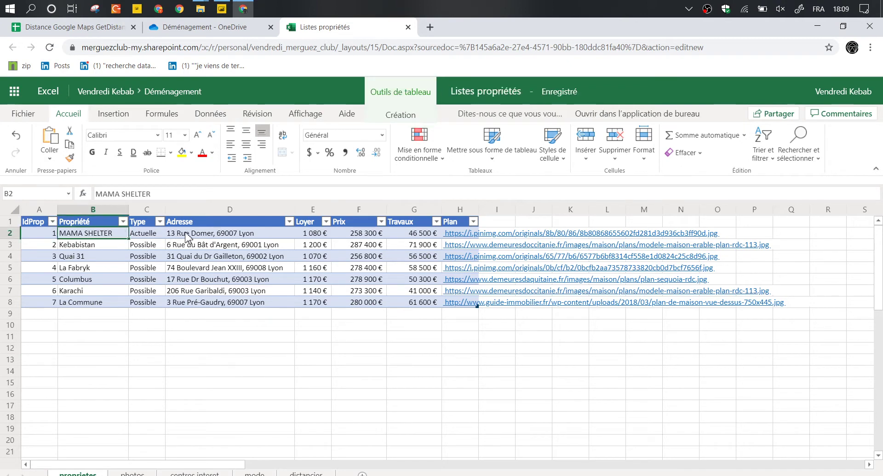
pyautogui.click(187, 234)
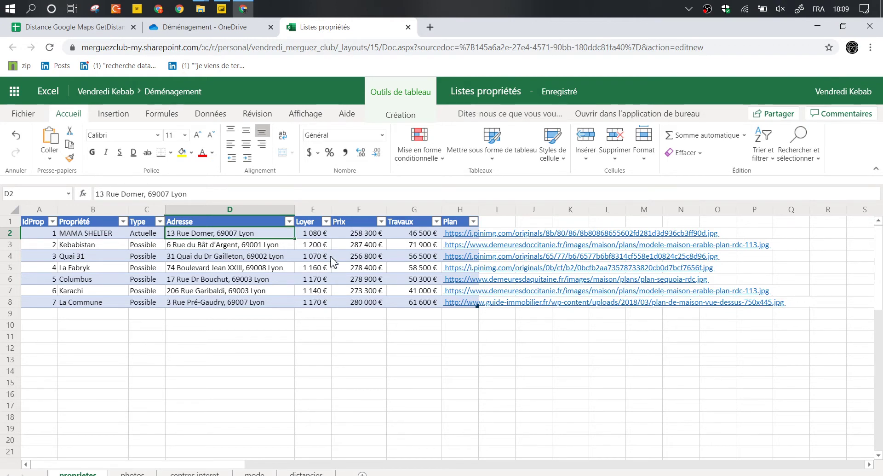
pyautogui.click(354, 236)
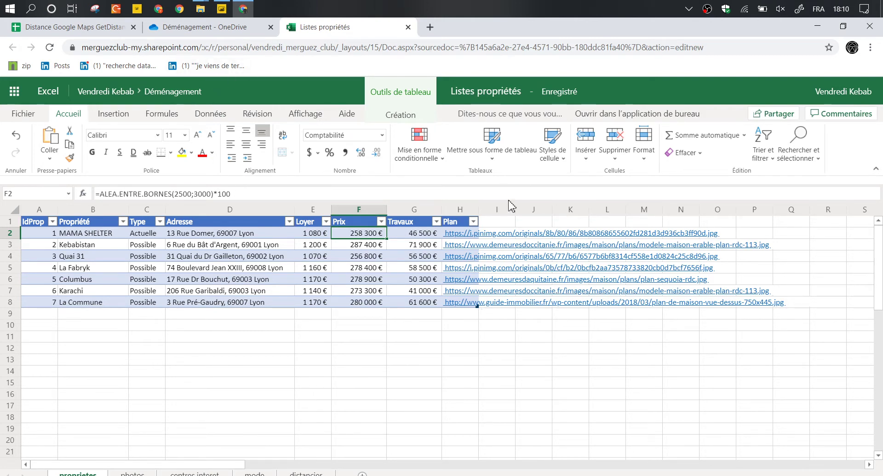
pyautogui.moveTo(481, 210); pyautogui.dragTo(534, 210)
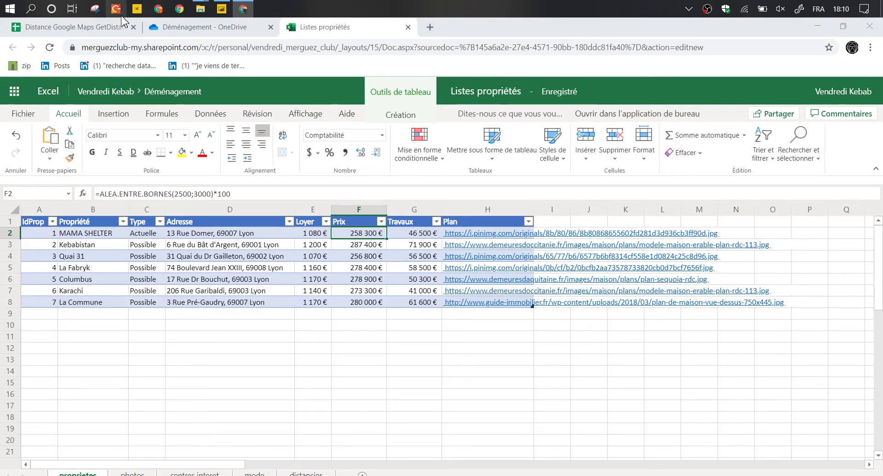
# Bring Concepts forward on the Power Stream project, with its GSU and Sans titre drawings.
pyautogui.click(116, 9)
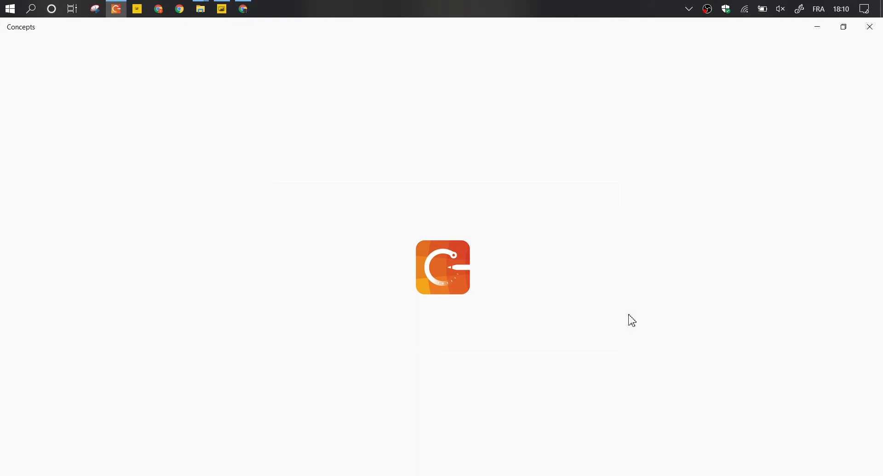
pyautogui.hotkey('alt', 'Tab')
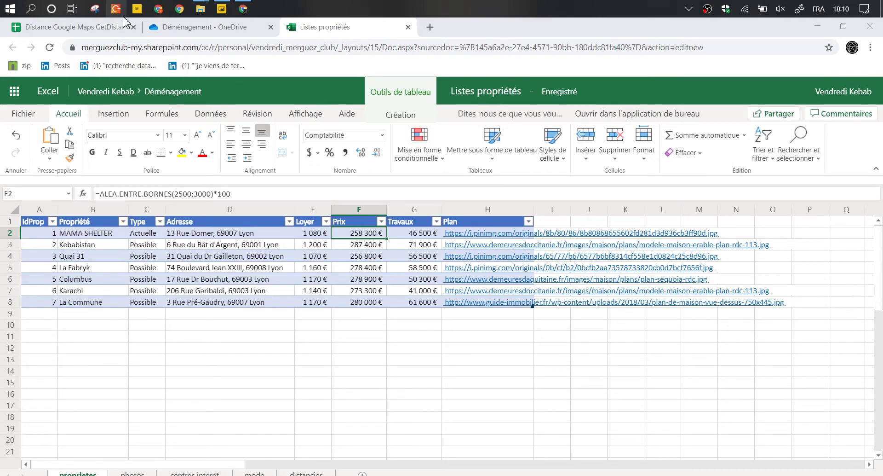
pyautogui.click(116, 8)
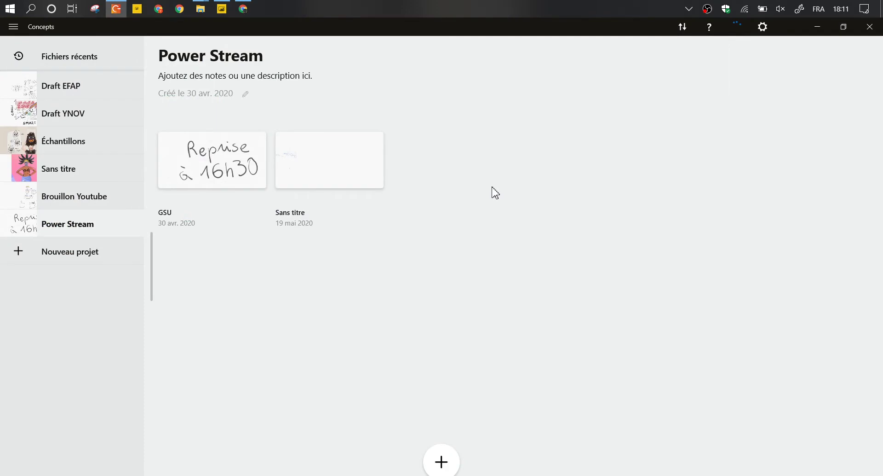
# Open the Sans titre drawing and handwrite the table title 'dim Projets/Prop'.
pyautogui.click(330, 160)
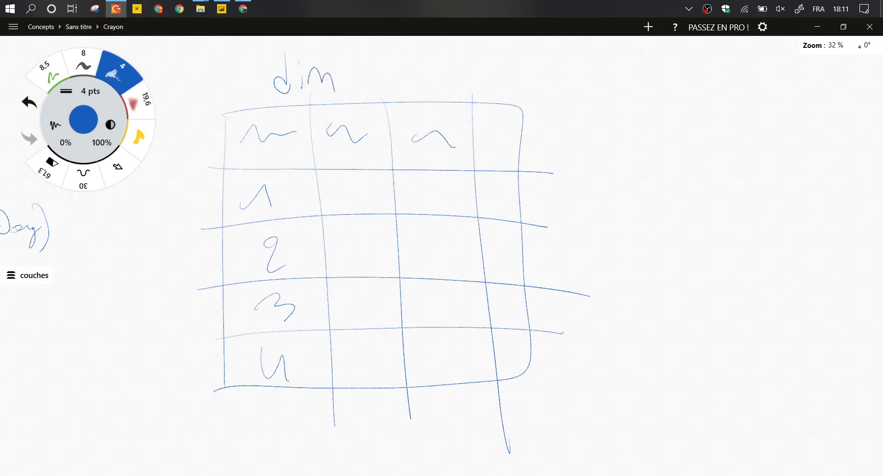
pyautogui.moveTo(356, 60)
pyautogui.mouseDown()
pyautogui.moveTo(357, 86)
pyautogui.moveTo(356, 74)
pyautogui.mouseUp()
pyautogui.moveTo(373, 85)
pyautogui.mouseDown()
pyautogui.moveTo(385, 72)
pyautogui.moveTo(399, 76)
pyautogui.mouseUp()
pyautogui.moveTo(421, 54)
pyautogui.mouseDown()
pyautogui.moveTo(415, 68)
pyautogui.moveTo(425, 74)
pyautogui.mouseUp()
pyautogui.moveTo(428, 55); pyautogui.dragTo(438, 76)
pyautogui.moveTo(459, 56)
pyautogui.mouseDown()
pyautogui.moveTo(450, 88)
pyautogui.moveTo(472, 69)
pyautogui.moveTo(503, 69)
pyautogui.mouseUp()
pyautogui.moveTo(516, 59); pyautogui.dragTo(513, 85)
pyautogui.moveTo(529, 57)
pyautogui.mouseDown()
pyautogui.moveTo(557, 70)
pyautogui.moveTo(598, 68)
pyautogui.mouseUp()
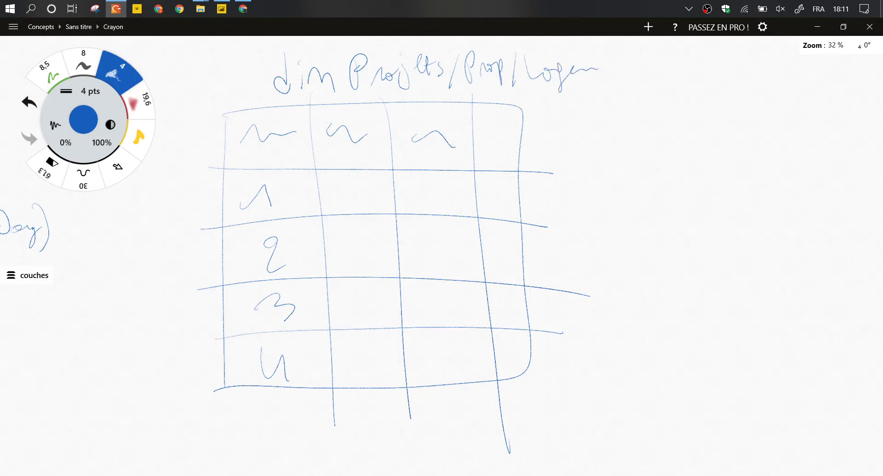
# Scribble placeholder values in the table rows and last column, then highlight that column in yellow.
pyautogui.moveTo(337, 194); pyautogui.dragTo(368, 194)
pyautogui.moveTo(417, 196); pyautogui.dragTo(456, 198)
pyautogui.moveTo(343, 248); pyautogui.dragTo(384, 248)
pyautogui.moveTo(418, 247); pyautogui.dragTo(469, 249)
pyautogui.moveTo(345, 312); pyautogui.dragTo(387, 304)
pyautogui.moveTo(428, 300); pyautogui.dragTo(465, 297)
pyautogui.moveTo(352, 370)
pyautogui.mouseDown()
pyautogui.moveTo(382, 353)
pyautogui.moveTo(471, 352)
pyautogui.mouseUp()
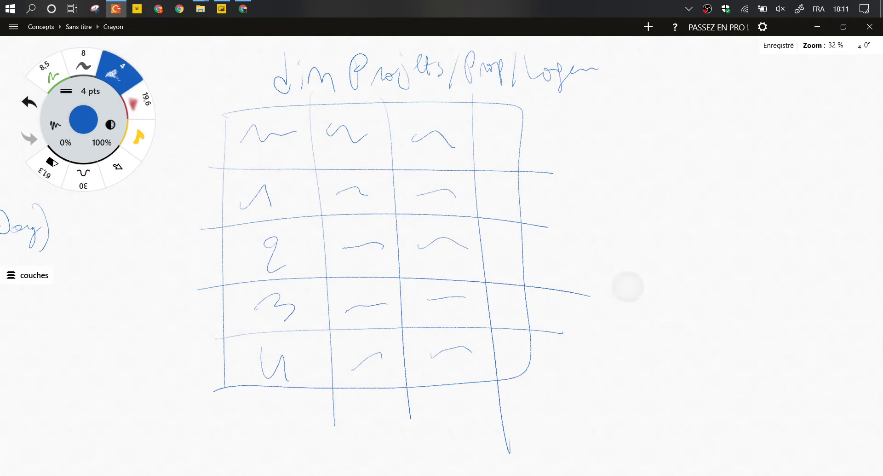
pyautogui.moveTo(491, 190)
pyautogui.mouseDown()
pyautogui.moveTo(517, 194)
pyautogui.moveTo(497, 186)
pyautogui.moveTo(511, 359)
pyautogui.moveTo(522, 371)
pyautogui.mouseUp()
pyautogui.click(138, 137)
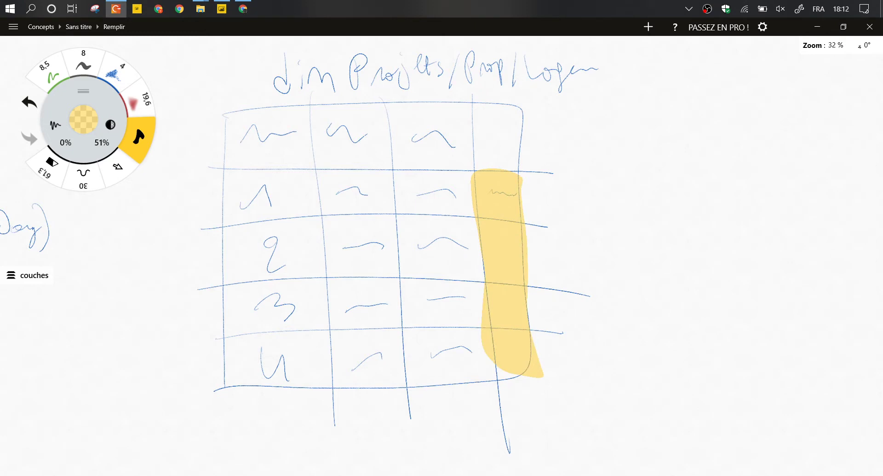
# Undo the stray yellow mark and write 'photo' over the last column in blue crayon.
pyautogui.moveTo(490, 122)
pyautogui.mouseDown()
pyautogui.moveTo(488, 137)
pyautogui.moveTo(511, 145)
pyautogui.mouseUp()
pyautogui.click(29, 101)
pyautogui.click(113, 71)
pyautogui.moveTo(516, 125); pyautogui.dragTo(514, 146)
pyautogui.moveTo(511, 135); pyautogui.dragTo(523, 131)
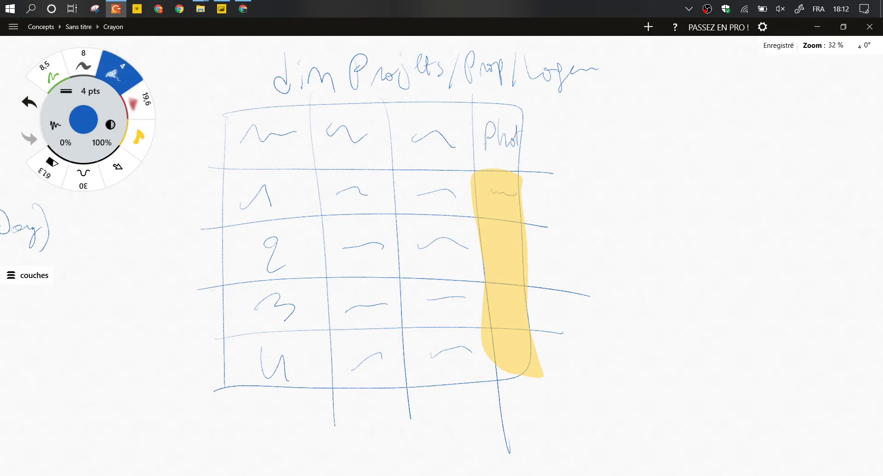
# Draw a second two-column table on the right with an Id header.
pyautogui.moveTo(708, 97); pyautogui.dragTo(713, 325)
pyautogui.moveTo(689, 108)
pyautogui.mouseDown()
pyautogui.moveTo(773, 332)
pyautogui.moveTo(717, 328)
pyautogui.mouseUp()
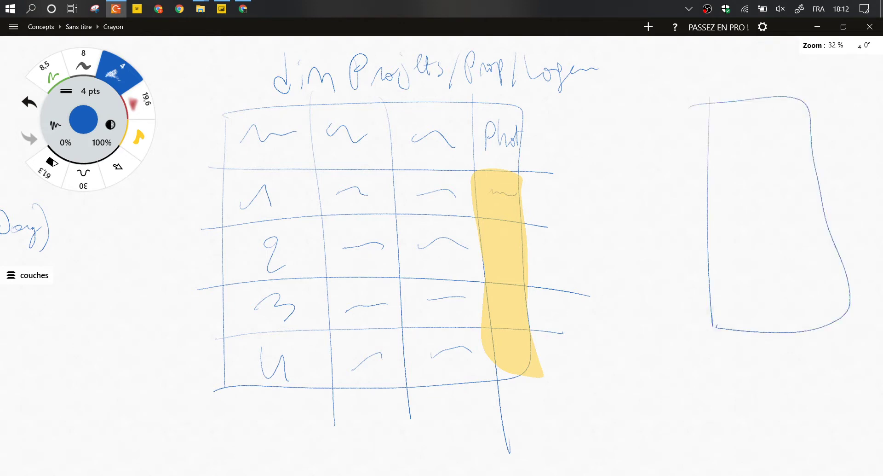
pyautogui.moveTo(753, 95); pyautogui.dragTo(772, 364)
pyautogui.moveTo(690, 152); pyautogui.dragTo(807, 145)
pyautogui.moveTo(721, 120)
pyautogui.mouseDown()
pyautogui.moveTo(723, 142)
pyautogui.moveTo(727, 115)
pyautogui.mouseUp()
pyautogui.moveTo(715, 142); pyautogui.dragTo(743, 142)
pyautogui.moveTo(740, 134); pyautogui.dragTo(750, 140)
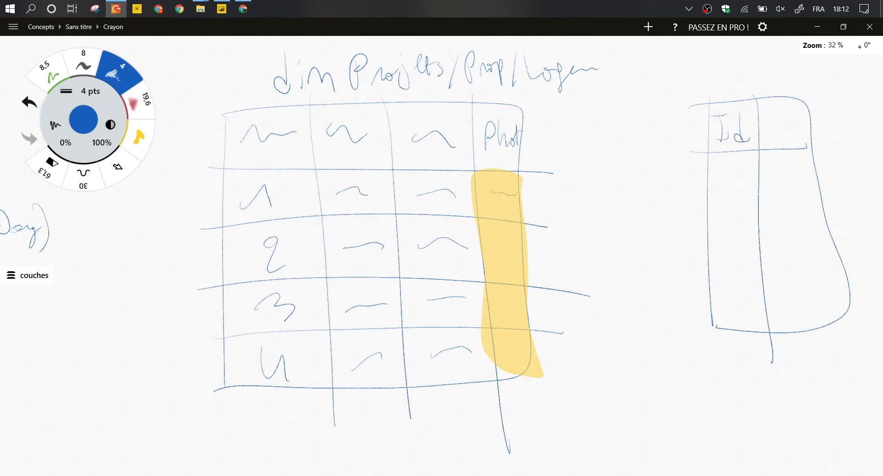
# Label the main table's first column Id.
pyautogui.moveTo(259, 120)
pyautogui.mouseDown()
pyautogui.moveTo(261, 145)
pyautogui.moveTo(270, 120)
pyautogui.mouseUp()
pyautogui.moveTo(247, 148); pyautogui.dragTo(273, 140)
pyautogui.moveTo(296, 111)
pyautogui.mouseDown()
pyautogui.moveTo(297, 145)
pyautogui.moveTo(289, 138)
pyautogui.moveTo(300, 142)
pyautogui.mouseUp()
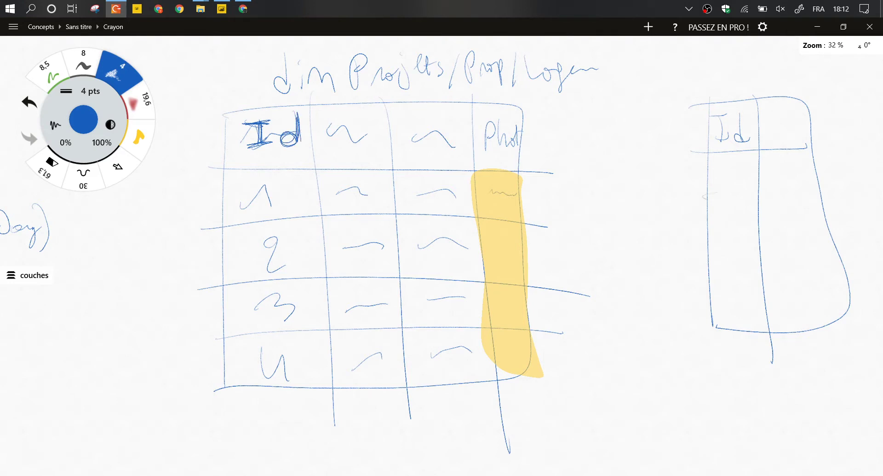
# Add row lines to the right table, fill Id with 1s, head the second column Ph with placeholder photos.
pyautogui.moveTo(703, 196); pyautogui.dragTo(841, 188)
pyautogui.moveTo(708, 229); pyautogui.dragTo(845, 224)
pyautogui.moveTo(707, 265); pyautogui.dragTo(841, 252)
pyautogui.moveTo(699, 297); pyautogui.dragTo(841, 281)
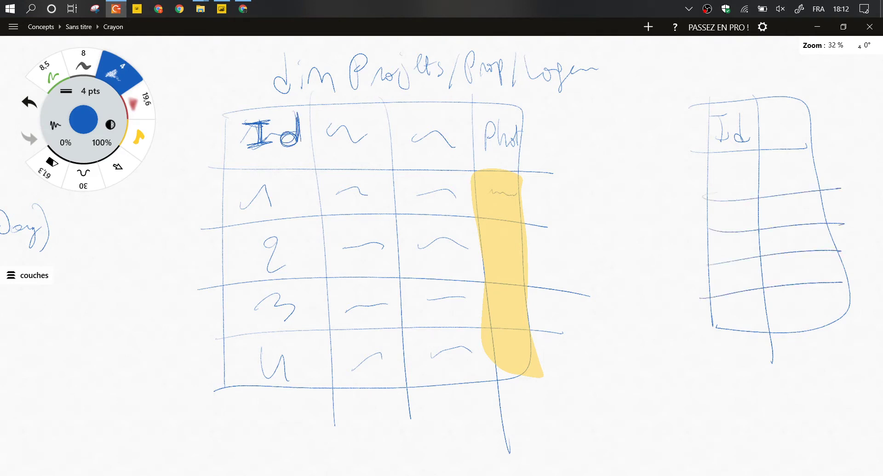
pyautogui.moveTo(719, 179)
pyautogui.mouseDown()
pyautogui.moveTo(737, 189)
pyautogui.moveTo(738, 282)
pyautogui.mouseUp()
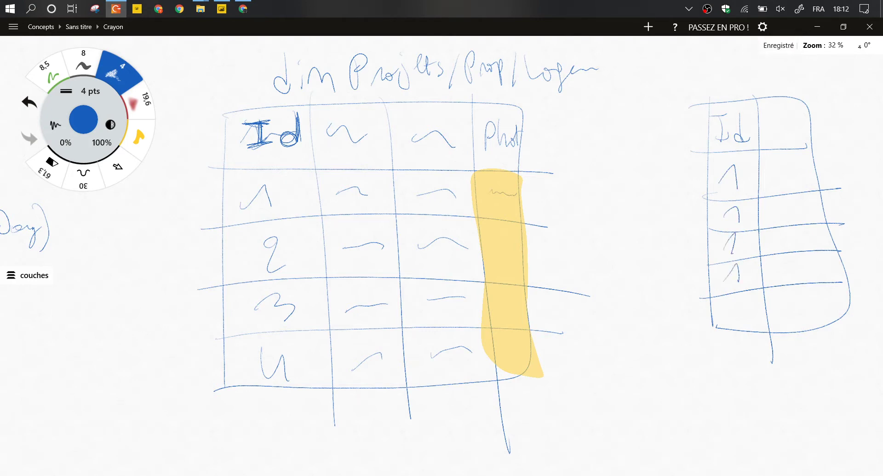
pyautogui.moveTo(766, 116); pyautogui.dragTo(796, 137)
pyautogui.moveTo(768, 179); pyautogui.dragTo(803, 178)
pyautogui.moveTo(768, 210); pyautogui.dragTo(800, 207)
pyautogui.moveTo(775, 242); pyautogui.dragTo(818, 238)
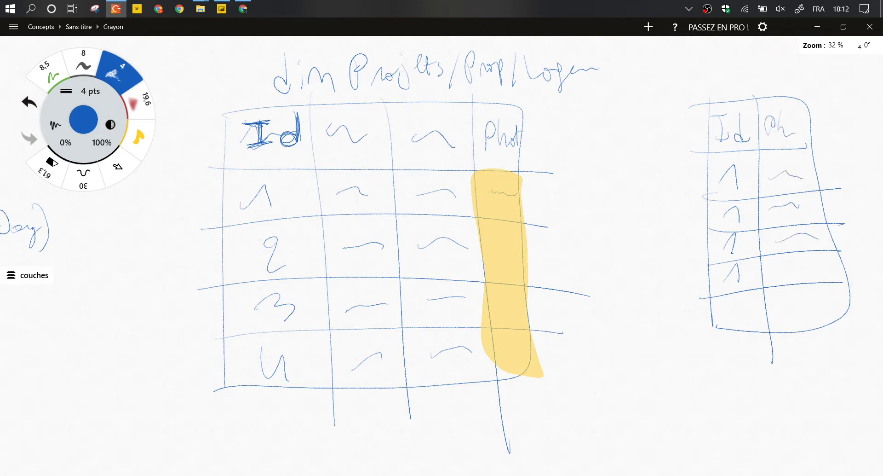
pyautogui.moveTo(776, 274); pyautogui.dragTo(825, 263)
# Extend the right table downward with extra rows, ids 1 and 2, and placeholder photos.
pyautogui.moveTo(713, 317)
pyautogui.mouseDown()
pyautogui.moveTo(732, 452)
pyautogui.moveTo(853, 310)
pyautogui.mouseUp()
pyautogui.moveTo(777, 343); pyautogui.dragTo(787, 474)
pyautogui.moveTo(720, 391); pyautogui.dragTo(859, 356)
pyautogui.moveTo(723, 423); pyautogui.dragTo(854, 390)
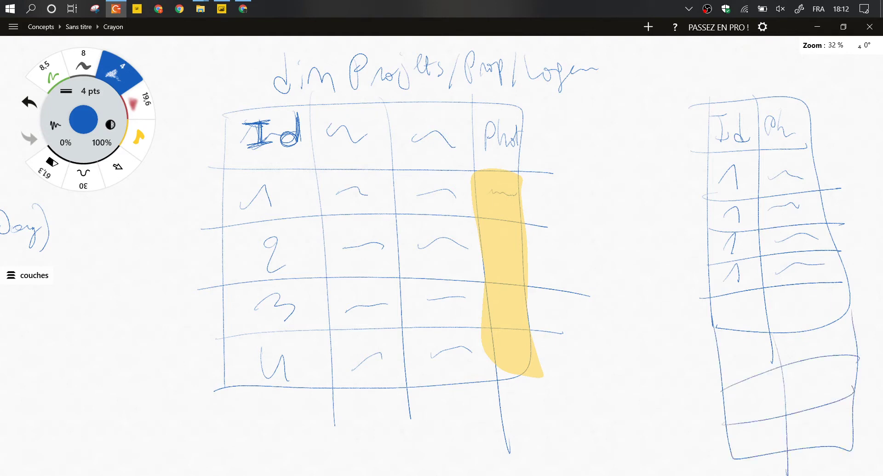
pyautogui.moveTo(739, 308); pyautogui.dragTo(745, 326)
pyautogui.moveTo(741, 354)
pyautogui.mouseDown()
pyautogui.moveTo(757, 368)
pyautogui.moveTo(771, 411)
pyautogui.mouseUp()
pyautogui.moveTo(758, 435); pyautogui.dragTo(769, 433)
pyautogui.moveTo(741, 299); pyautogui.dragTo(754, 318)
pyautogui.moveTo(774, 309); pyautogui.dragTo(823, 299)
pyautogui.moveTo(794, 354); pyautogui.dragTo(830, 346)
pyautogui.moveTo(804, 378); pyautogui.dragTo(839, 380)
pyautogui.moveTo(802, 429); pyautogui.dragTo(836, 427)
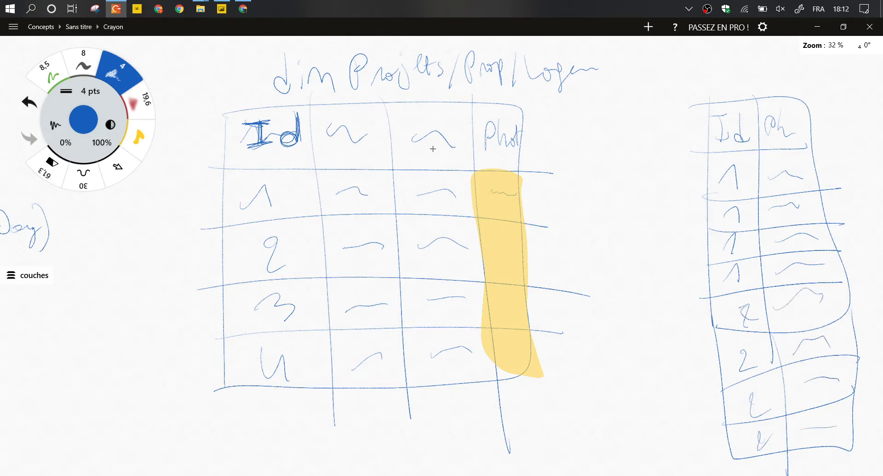
# Draw a connector between the two tables' Id columns, marked 1 at the main table.
pyautogui.moveTo(263, 106); pyautogui.dragTo(273, 110)
pyautogui.moveTo(592, 322)
pyautogui.mouseDown()
pyautogui.moveTo(613, 329)
pyautogui.moveTo(602, 358)
pyautogui.mouseUp()
pyautogui.scroll(-3, 548, 354)
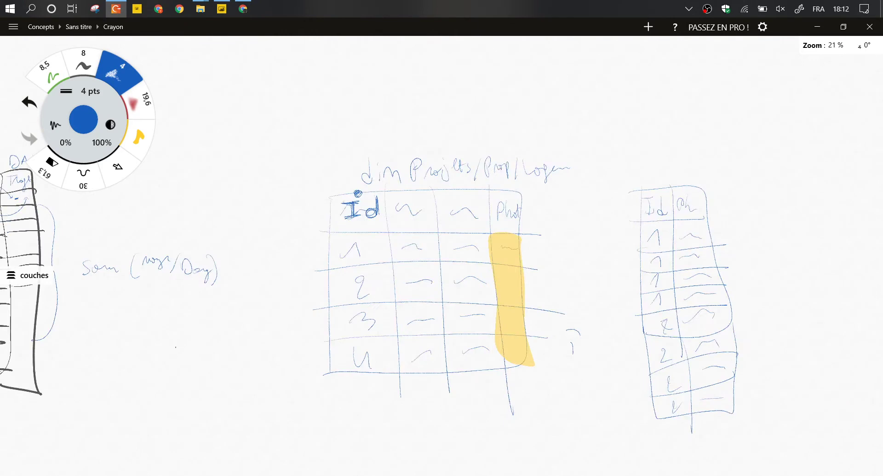
pyautogui.moveTo(639, 87); pyautogui.dragTo(656, 177)
pyautogui.moveTo(642, 85); pyautogui.dragTo(358, 192)
pyautogui.moveTo(336, 141); pyautogui.dragTo(327, 152)
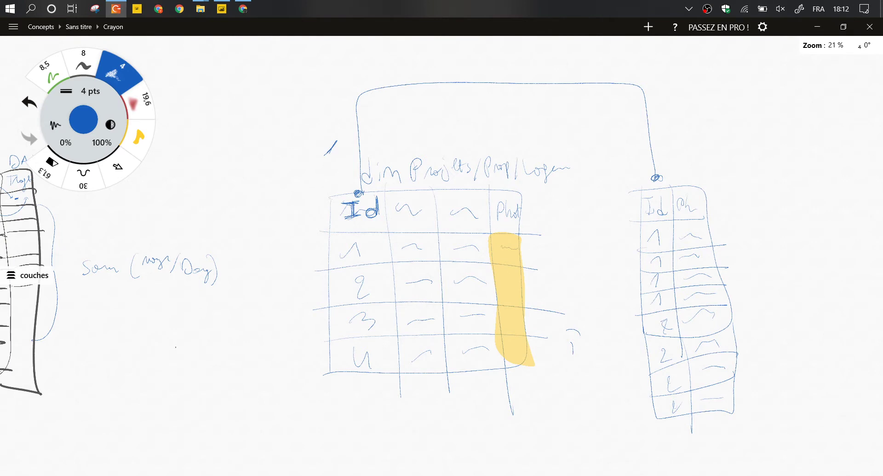
pyautogui.moveTo(338, 141); pyautogui.dragTo(335, 163)
# Draw a green relationship arc with an asterisk and arrowheads marking the many and one sides.
pyautogui.click(50, 73)
pyautogui.moveTo(330, 132)
pyautogui.mouseDown()
pyautogui.moveTo(663, 156)
pyautogui.moveTo(638, 161)
pyautogui.mouseUp()
pyautogui.moveTo(630, 141); pyautogui.dragTo(621, 166)
pyautogui.moveTo(615, 157); pyautogui.dragTo(640, 150)
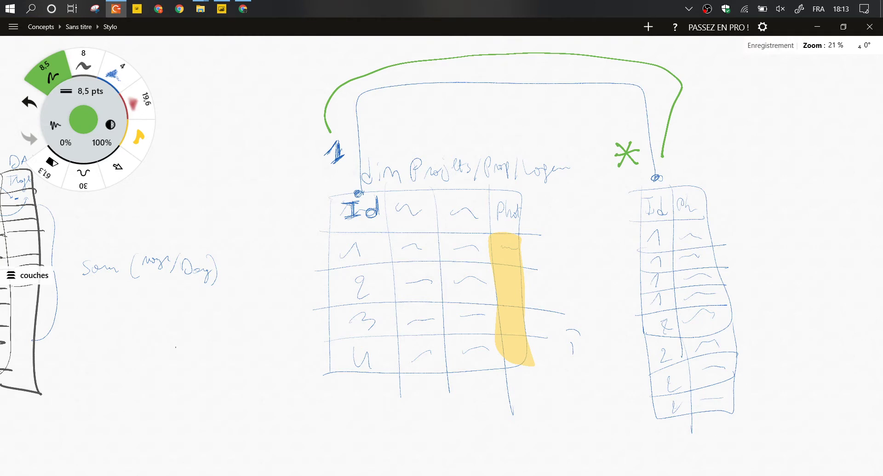
pyautogui.moveTo(687, 142); pyautogui.dragTo(708, 166)
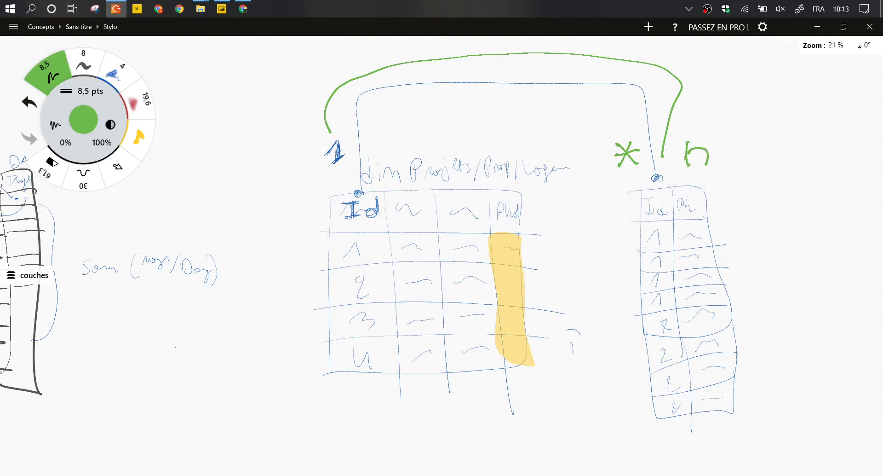
pyautogui.moveTo(656, 144)
pyautogui.mouseDown()
pyautogui.moveTo(663, 161)
pyautogui.moveTo(673, 141)
pyautogui.mouseUp()
pyautogui.moveTo(330, 130); pyautogui.dragTo(326, 133)
# Add a green arrow pointing at the right table, undoing the stray diagonal arrows and line.
pyautogui.moveTo(724, 110)
pyautogui.mouseDown()
pyautogui.moveTo(699, 134)
pyautogui.moveTo(712, 131)
pyautogui.mouseUp()
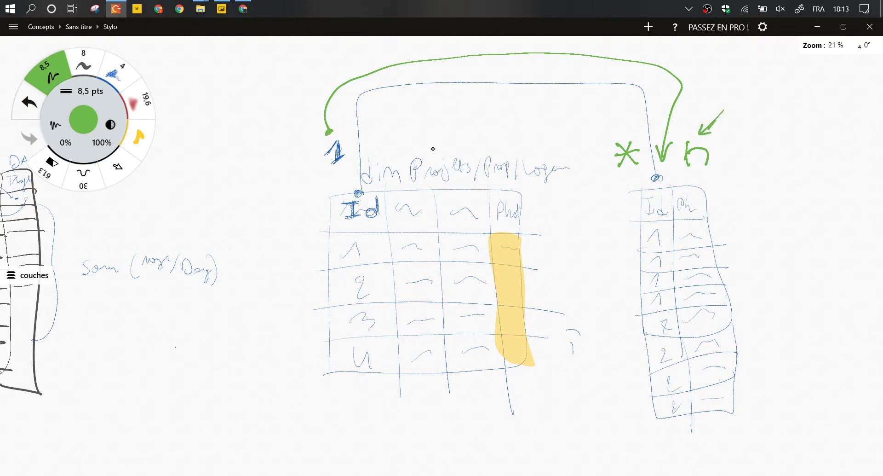
pyautogui.hotkey('ctrl', 'z')
pyautogui.moveTo(805, 159); pyautogui.dragTo(755, 177)
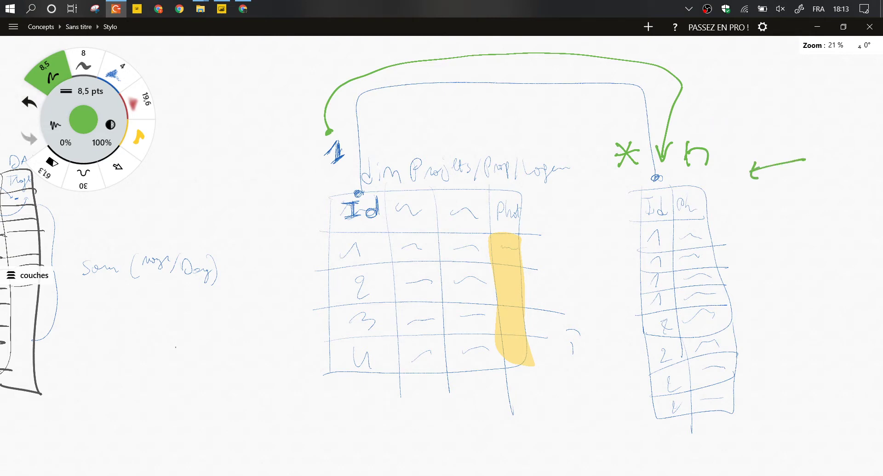
pyautogui.moveTo(438, 114); pyautogui.dragTo(394, 150)
pyautogui.moveTo(394, 150); pyautogui.dragTo(405, 147)
pyautogui.hotkey('ctrl', 'z')
pyautogui.hotkey('ctrl', 'z')
pyautogui.hotkey('ctrl', 'z')
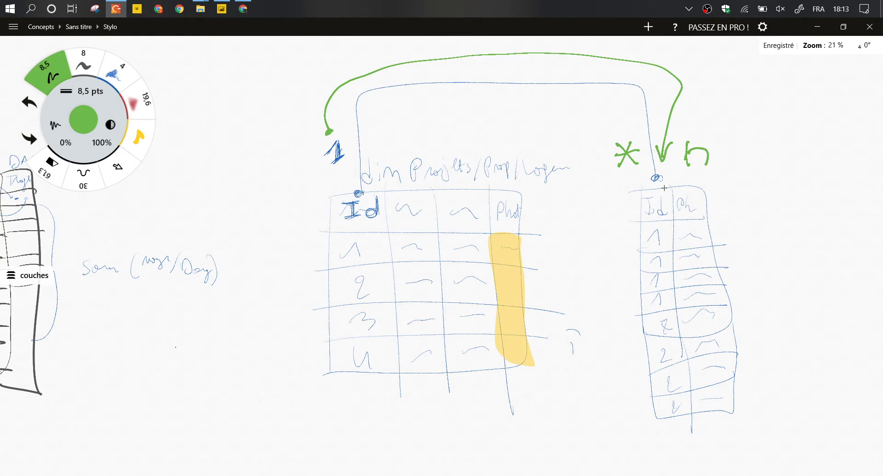
pyautogui.moveTo(630, 180); pyautogui.dragTo(706, 295)
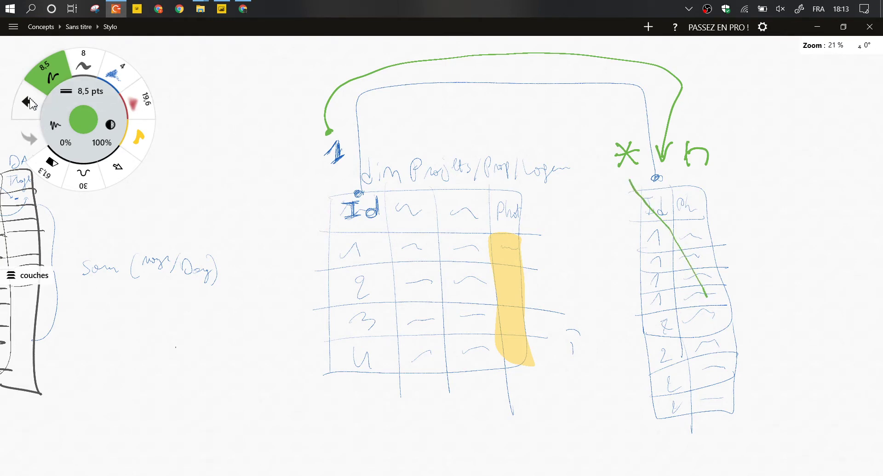
pyautogui.click(29, 103)
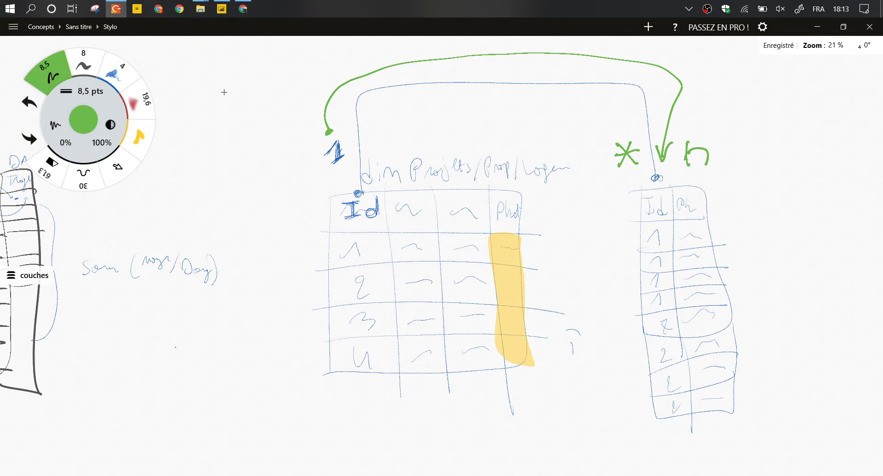
# Back in Excel, show the centres interet sheet with its IdCentre, Lieu, Nom and Adresse columns.
pyautogui.click(243, 9)
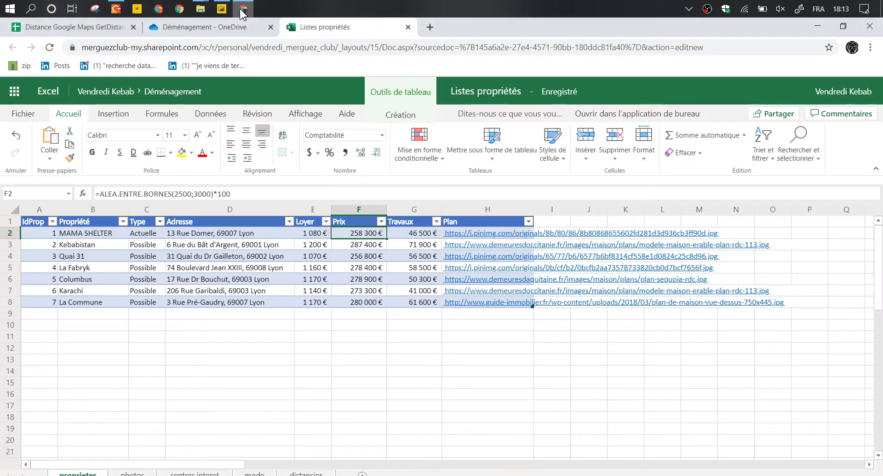
pyautogui.click(377, 325)
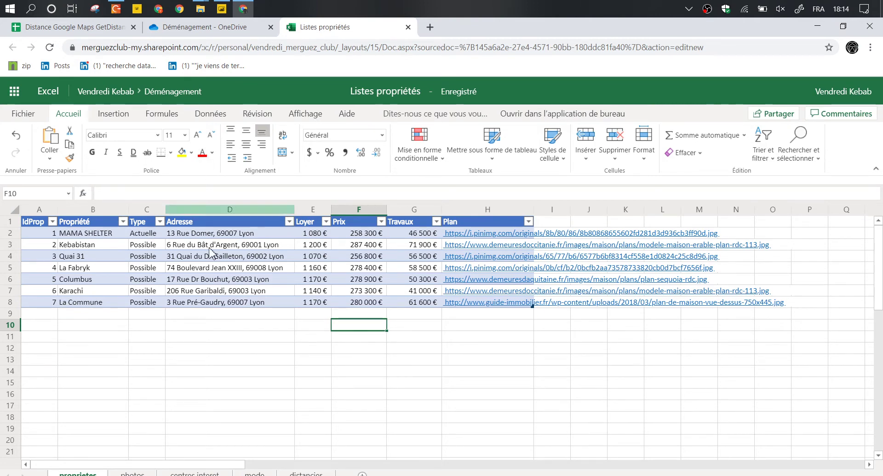
pyautogui.doubleClick(257, 329)
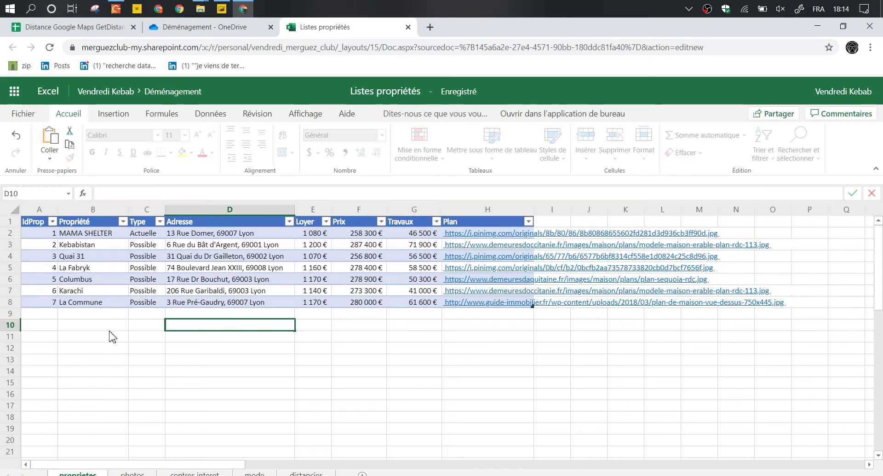
pyautogui.click(194, 473)
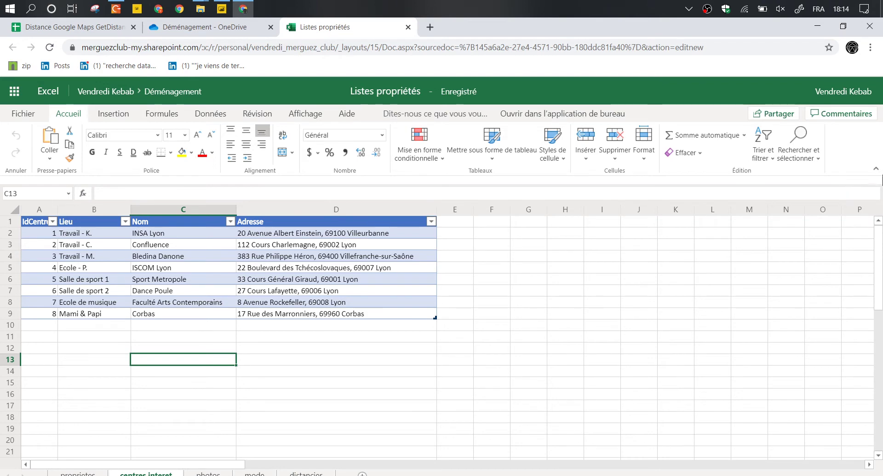
# Collapse the ribbon and widen column A so the IdCentre header fits.
pyautogui.click(877, 168)
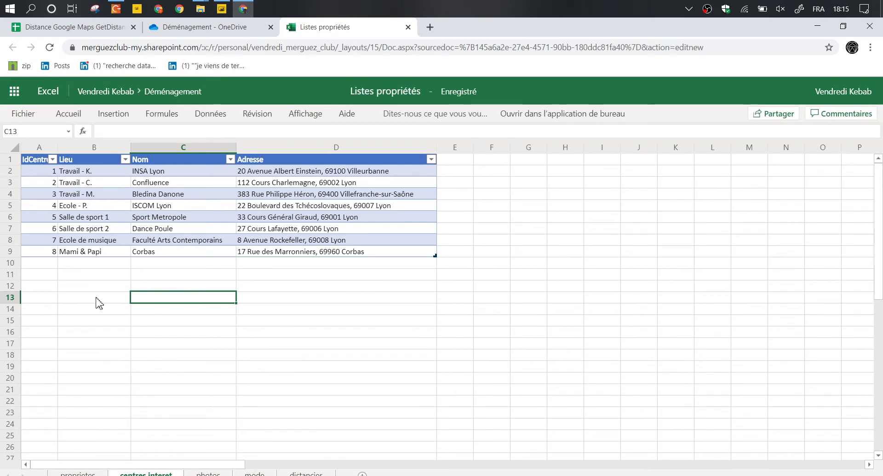
pyautogui.moveTo(58, 150); pyautogui.dragTo(73, 151)
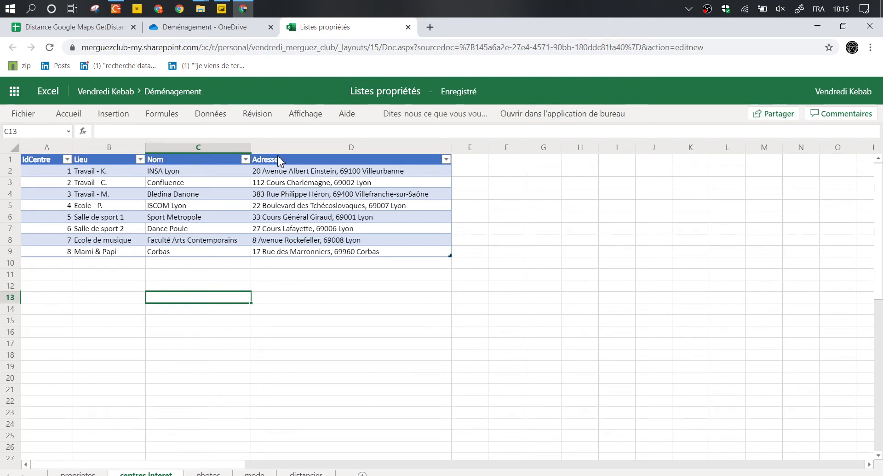
pyautogui.click(291, 284)
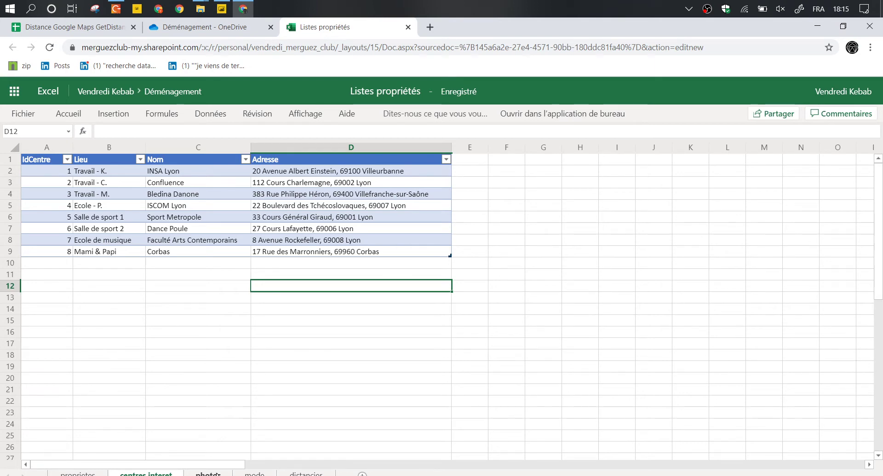
# Switch to the photos sheet, dismissing the sheet rename prompt.
pyautogui.doubleClick(209, 473)
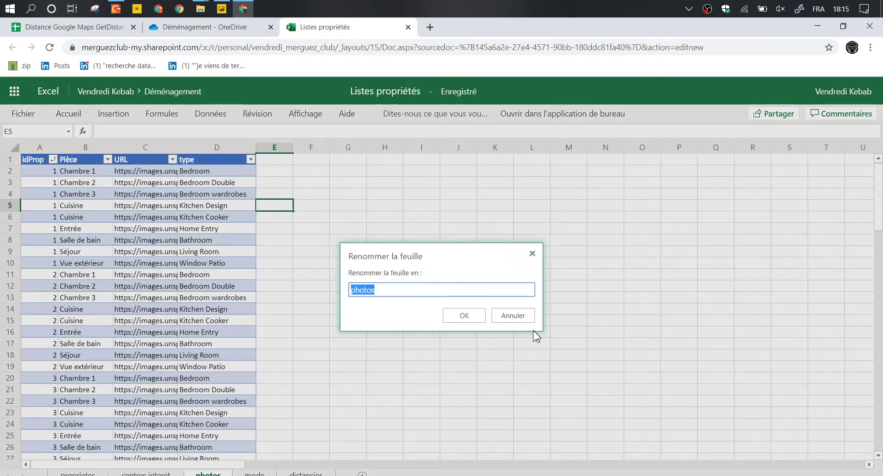
pyautogui.press('Escape')
pyautogui.click(298, 229)
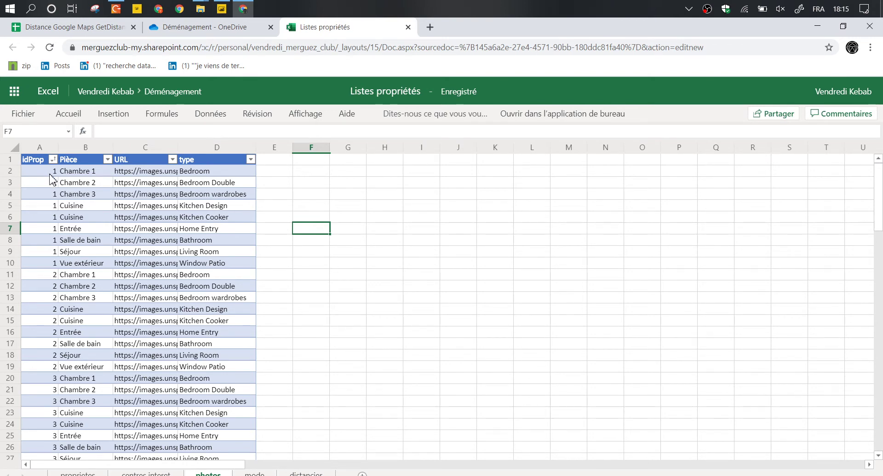
# Copy the first photo URL from C2 and load it in a new browser tab.
pyautogui.click(134, 173)
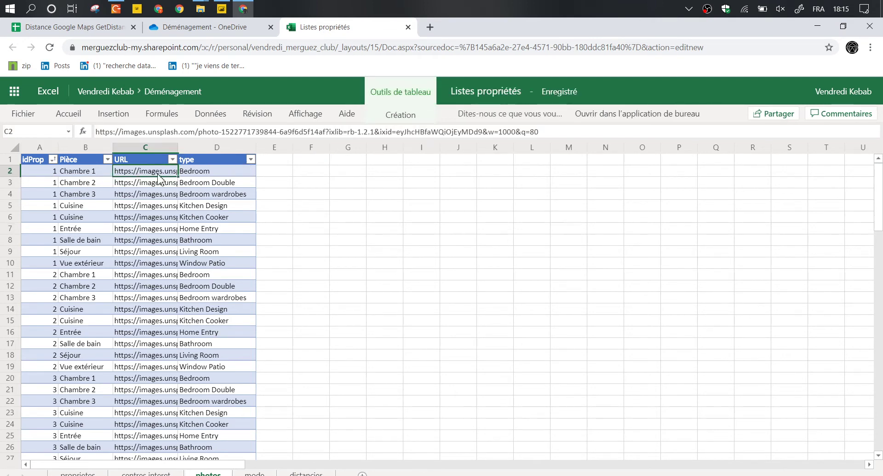
pyautogui.hotkey('ctrl', 'c')
pyautogui.hotkey('ctrl', 't')
pyautogui.hotkey('ctrl', 'v')
pyautogui.press('Return')
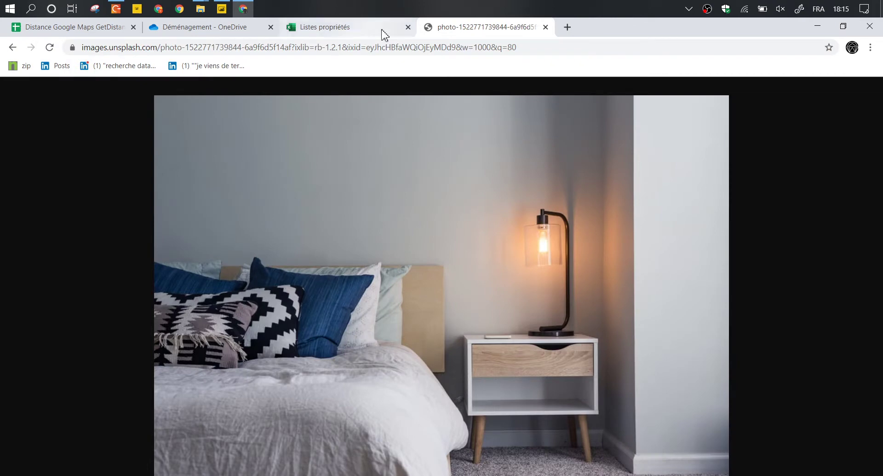
# Close the photo tab and clear the copy marquee around C2.
pyautogui.click(545, 27)
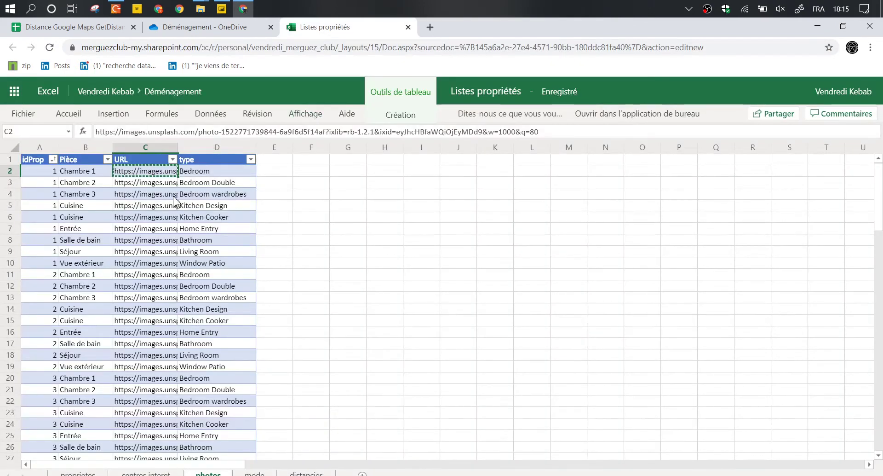
pyautogui.click(165, 183)
pyautogui.press('Escape')
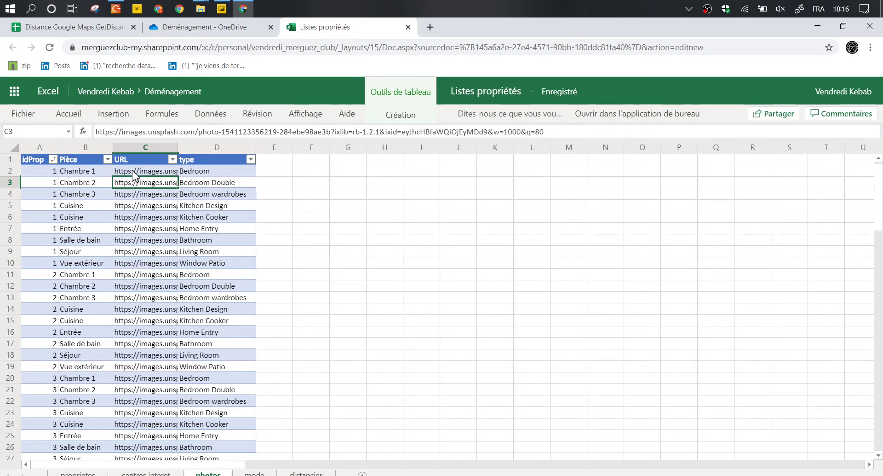
# Select property 1's photo rows and inspect C2 and D2 zoomed in, then return to normal size.
pyautogui.moveTo(44, 173); pyautogui.dragTo(225, 262)
pyautogui.hotkey('ctrl', '+')
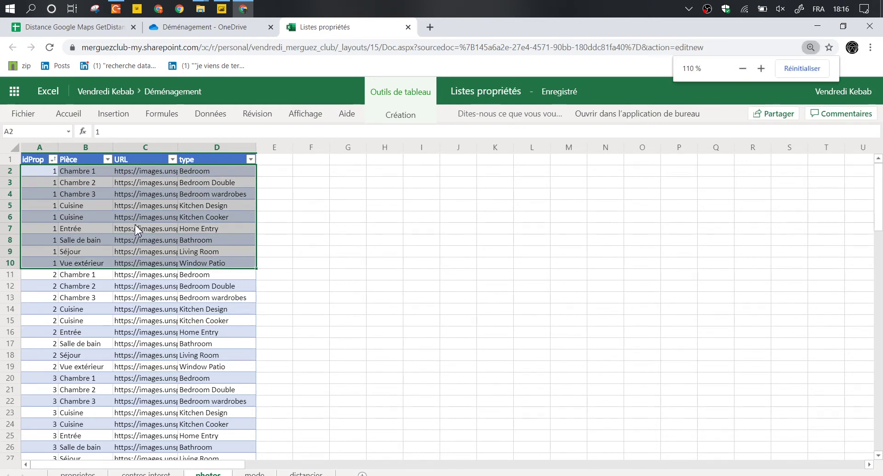
pyautogui.hotkey('ctrl', '+')
pyautogui.hotkey('ctrl', '+')
pyautogui.hotkey('ctrl', '+')
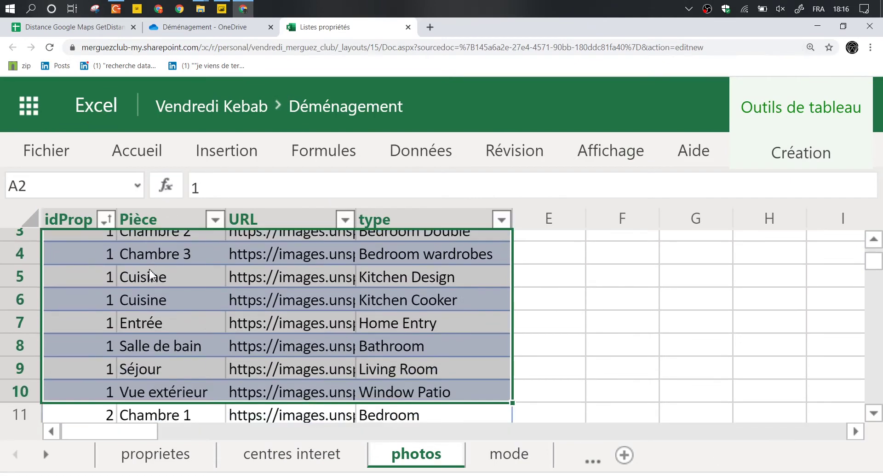
pyautogui.hotkey('ctrl', '-')
pyautogui.hotkey('ctrl', '-')
pyautogui.hotkey('ctrl', '-')
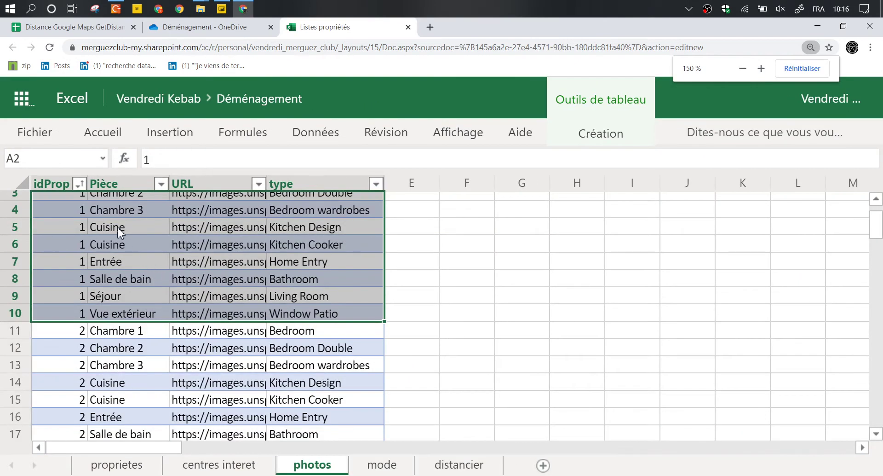
pyautogui.scroll(2, 57, 225)
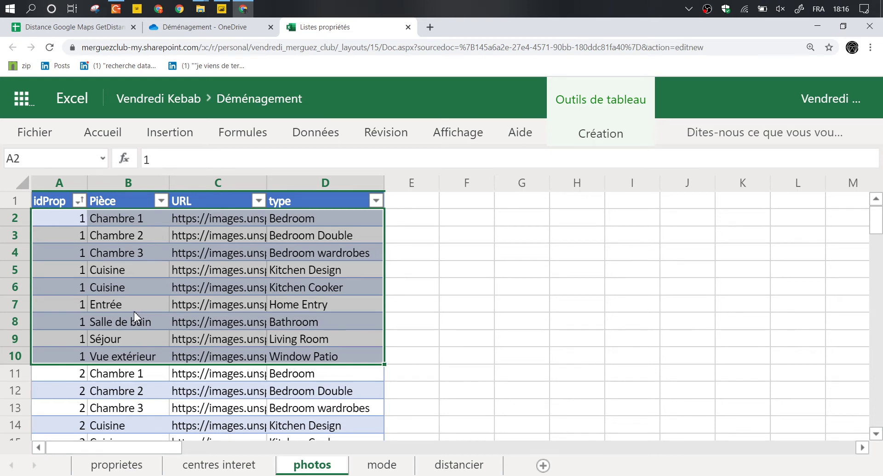
pyautogui.click(199, 214)
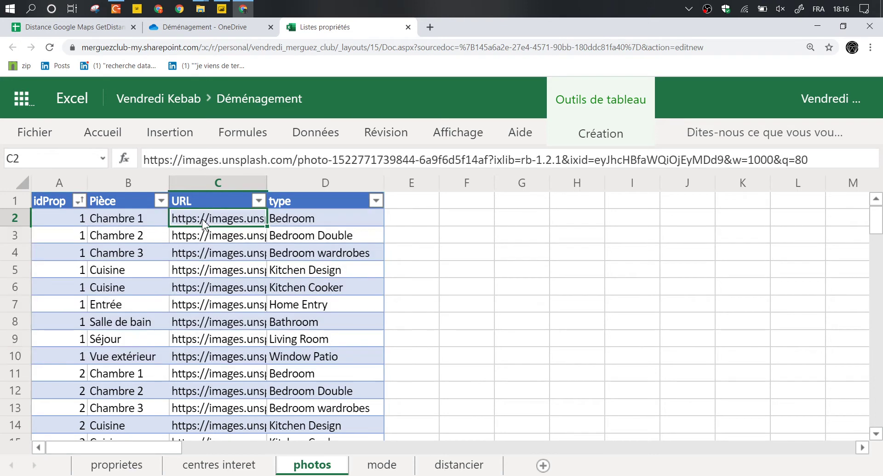
pyautogui.click(295, 221)
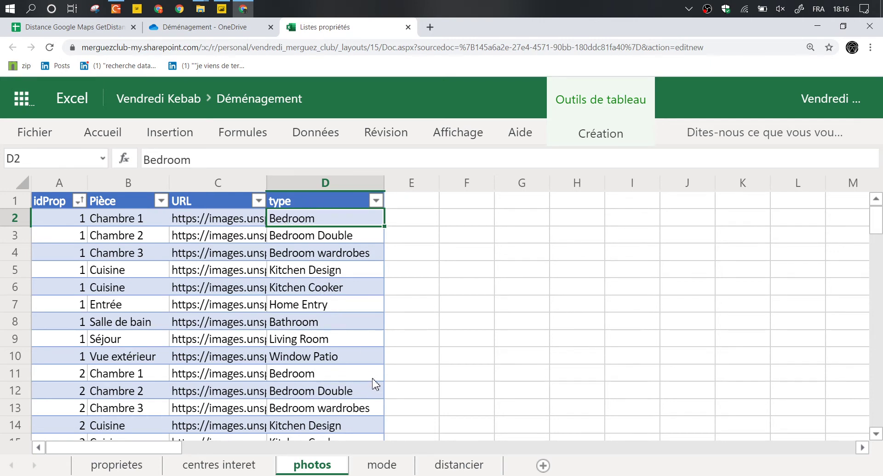
pyautogui.hotkey('ctrl', '+')
pyautogui.hotkey('ctrl', '-')
pyautogui.hotkey('ctrl', '-')
pyautogui.hotkey('ctrl', '-')
pyautogui.hotkey('ctrl', '-')
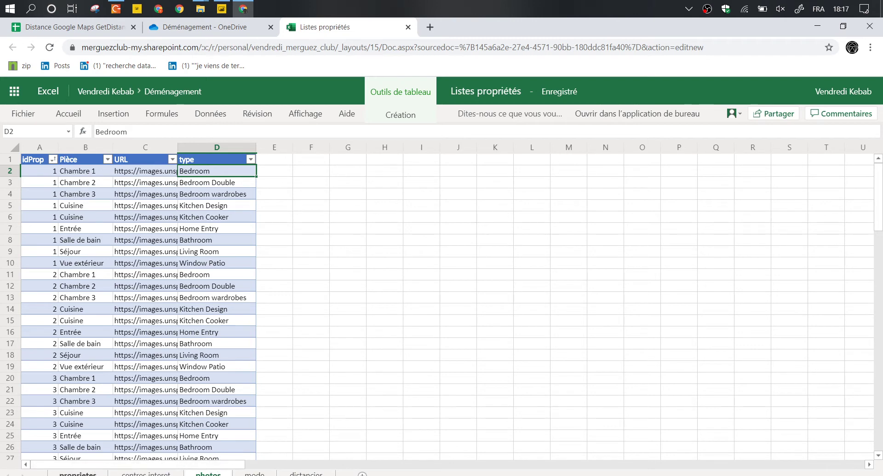
# Open the mode sheet, select table A1:B5, and step through WALKING to DRIVING.
pyautogui.click(254, 473)
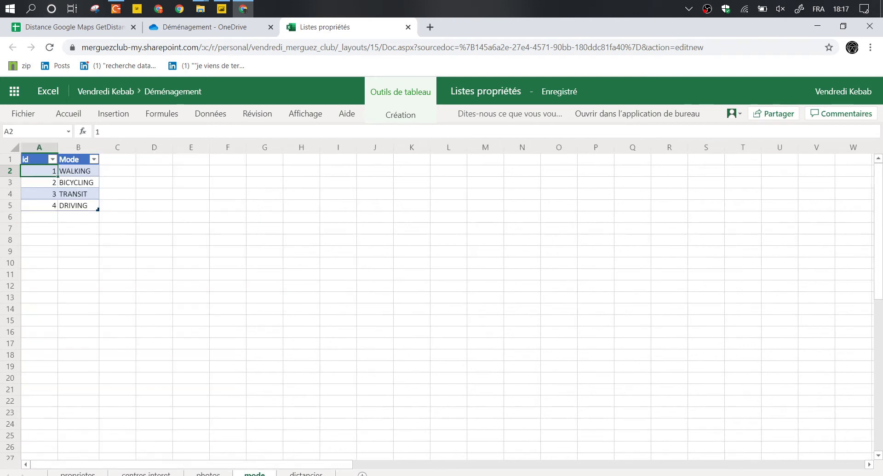
pyautogui.click(206, 252)
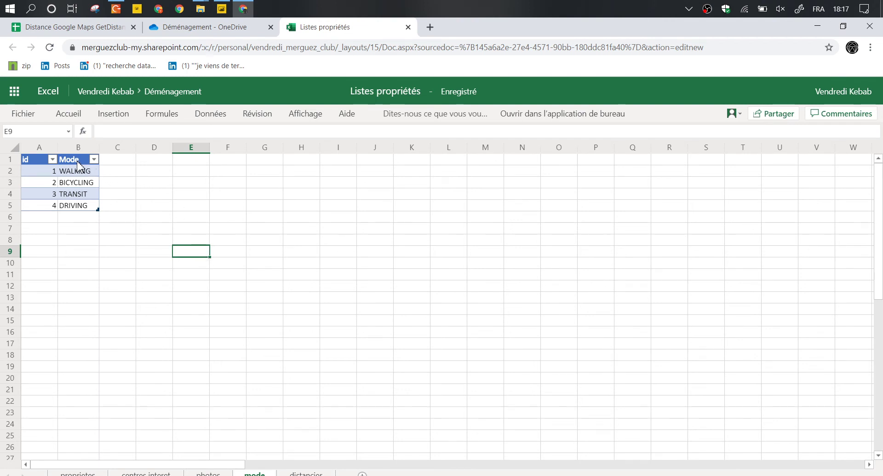
pyautogui.moveTo(79, 163); pyautogui.dragTo(46, 206)
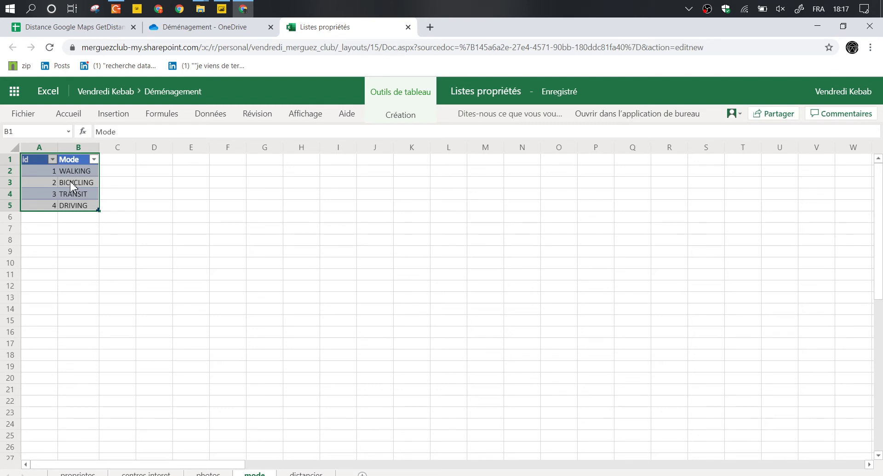
pyautogui.press('Down')
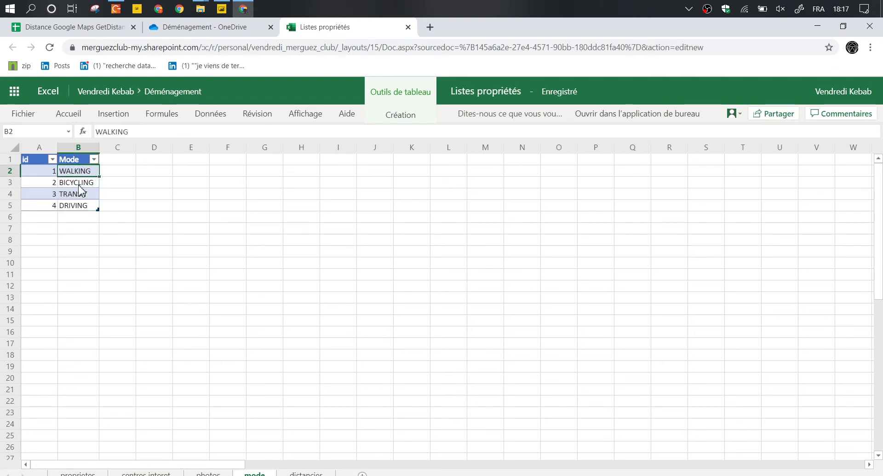
pyautogui.press('Down')
pyautogui.press('Down')
pyautogui.press('Down')
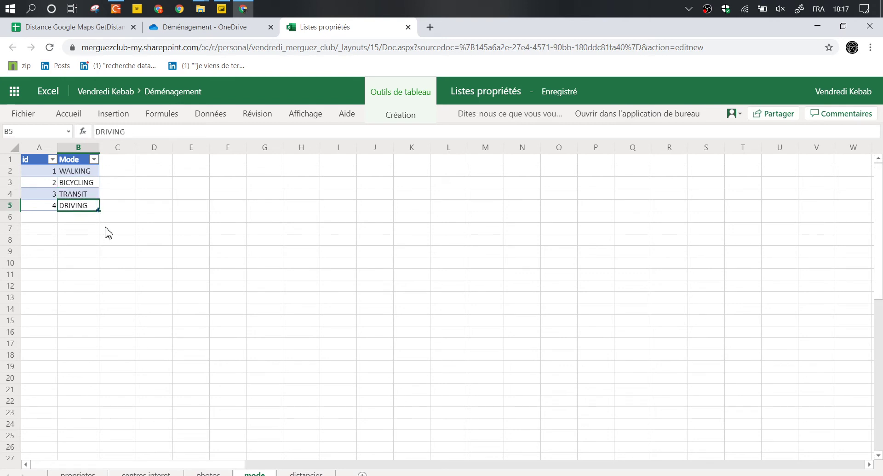
pyautogui.click(263, 344)
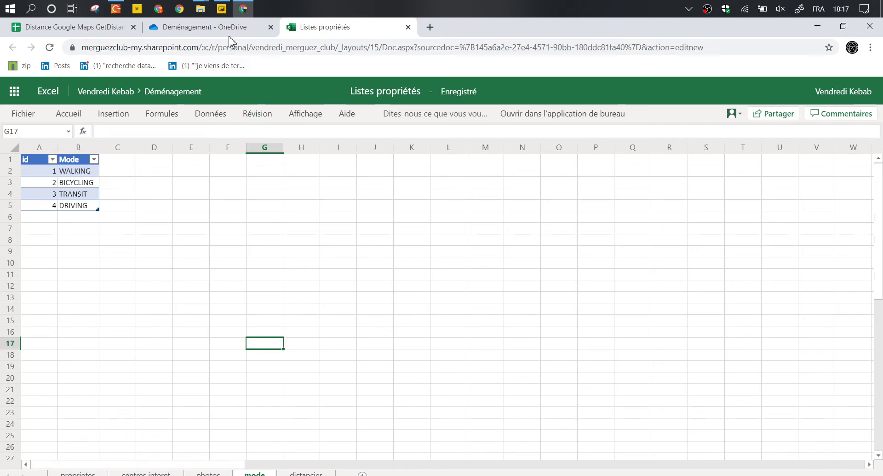
# Draw the rounded map outline and two inner curves in dark grey, plus a small blue spot.
pyautogui.click(115, 10)
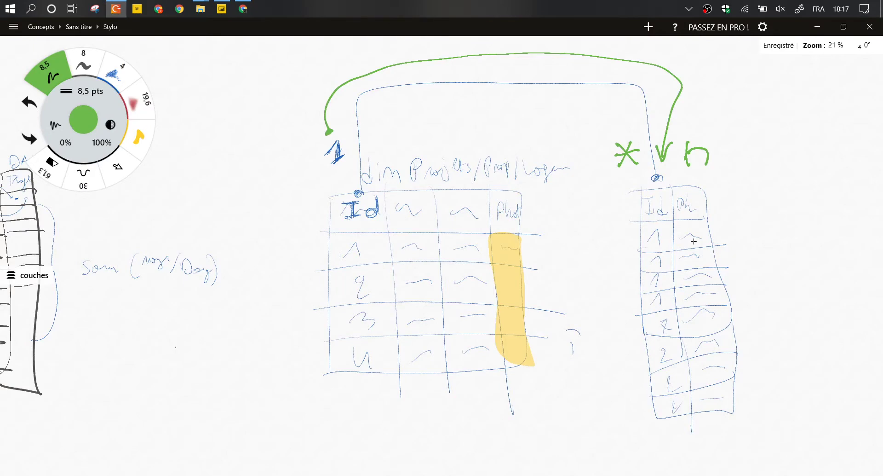
pyautogui.hscroll(15, 441, 256)
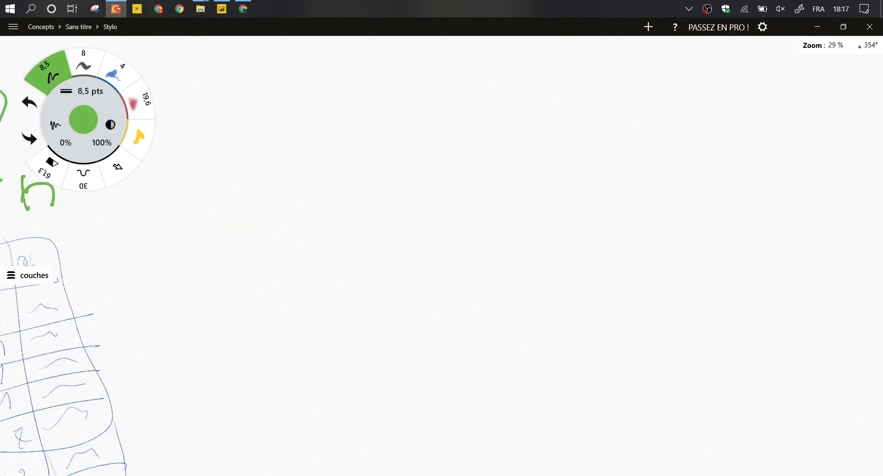
pyautogui.click(83, 63)
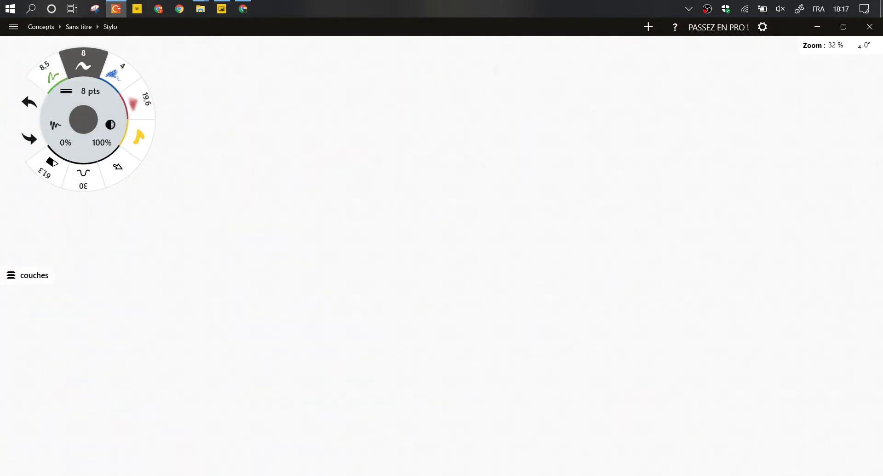
pyautogui.moveTo(648, 116)
pyautogui.mouseDown()
pyautogui.moveTo(422, 81)
pyautogui.moveTo(707, 296)
pyautogui.moveTo(649, 100)
pyautogui.mouseUp()
pyautogui.moveTo(571, 113)
pyautogui.mouseDown()
pyautogui.moveTo(542, 230)
pyautogui.moveTo(461, 369)
pyautogui.mouseUp()
pyautogui.moveTo(477, 115); pyautogui.dragTo(520, 299)
pyautogui.click(118, 69)
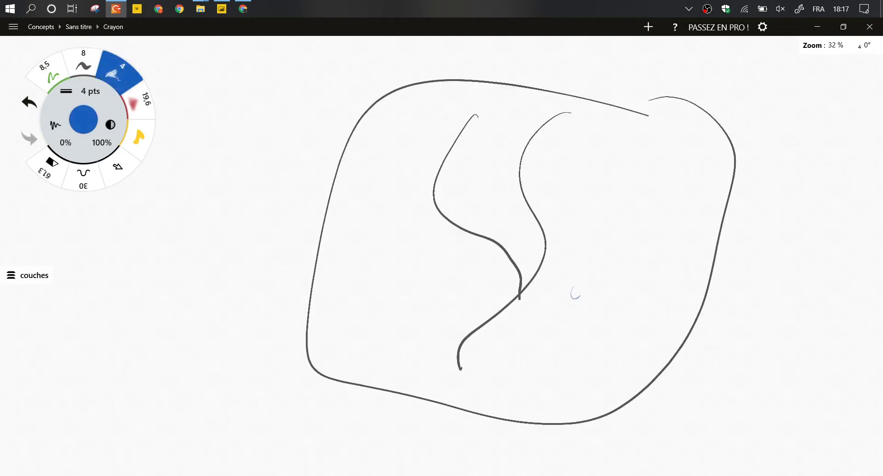
pyautogui.moveTo(575, 291); pyautogui.dragTo(579, 291)
# Spray red property spots around the map with the red airbrush at 8,1 pts.
pyautogui.click(138, 102)
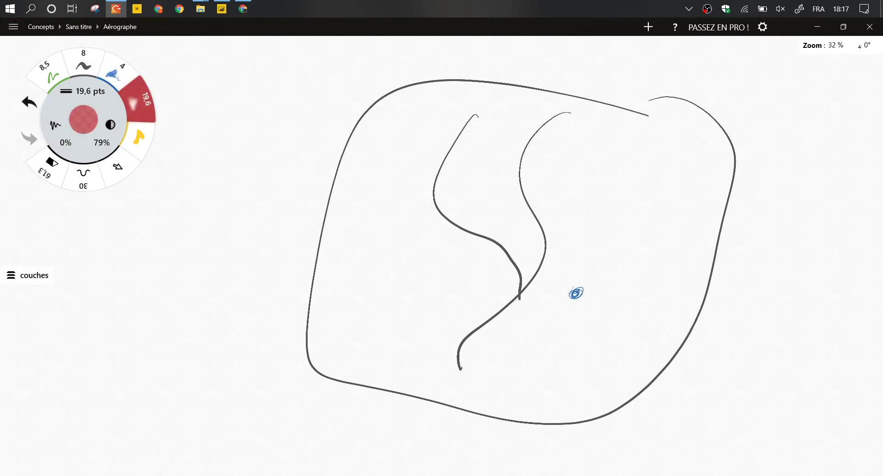
pyautogui.moveTo(90, 90); pyautogui.dragTo(75, 91)
pyautogui.moveTo(659, 174); pyautogui.dragTo(666, 176)
pyautogui.moveTo(497, 183); pyautogui.dragTo(499, 186)
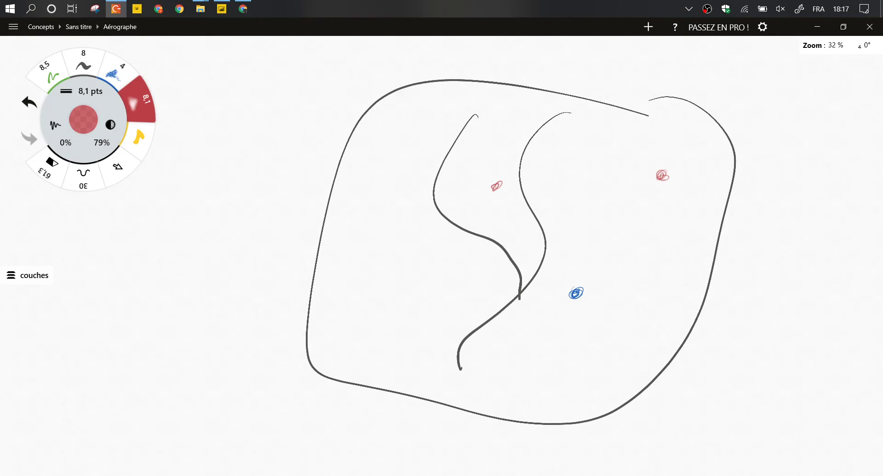
pyautogui.moveTo(376, 167); pyautogui.dragTo(384, 157)
pyautogui.moveTo(399, 301); pyautogui.dragTo(401, 293)
pyautogui.moveTo(593, 395); pyautogui.dragTo(602, 392)
# Mark three centres with green circled X marks and circle the blue mark in blue.
pyautogui.click(50, 72)
pyautogui.moveTo(602, 208)
pyautogui.mouseDown()
pyautogui.moveTo(608, 221)
pyautogui.moveTo(596, 224)
pyautogui.moveTo(607, 202)
pyautogui.mouseUp()
pyautogui.click(605, 203)
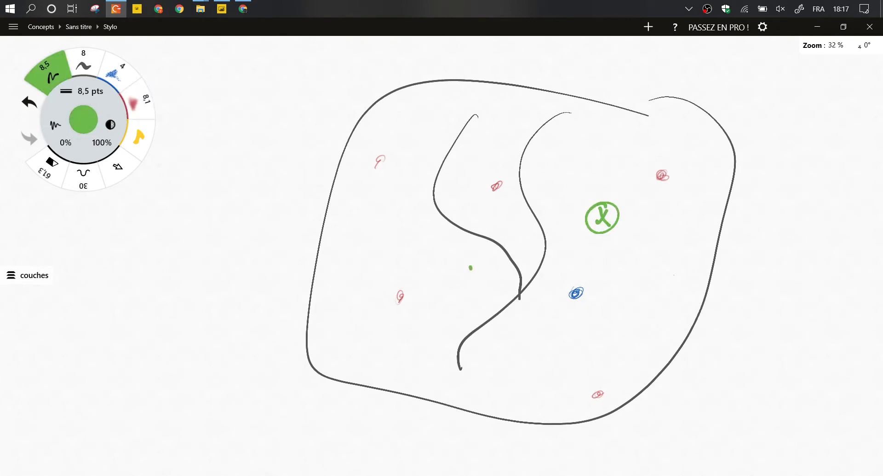
pyautogui.moveTo(460, 266); pyautogui.dragTo(480, 278)
pyautogui.moveTo(474, 275); pyautogui.dragTo(470, 254)
pyautogui.moveTo(573, 336)
pyautogui.mouseDown()
pyautogui.moveTo(571, 352)
pyautogui.moveTo(569, 325)
pyautogui.mouseUp()
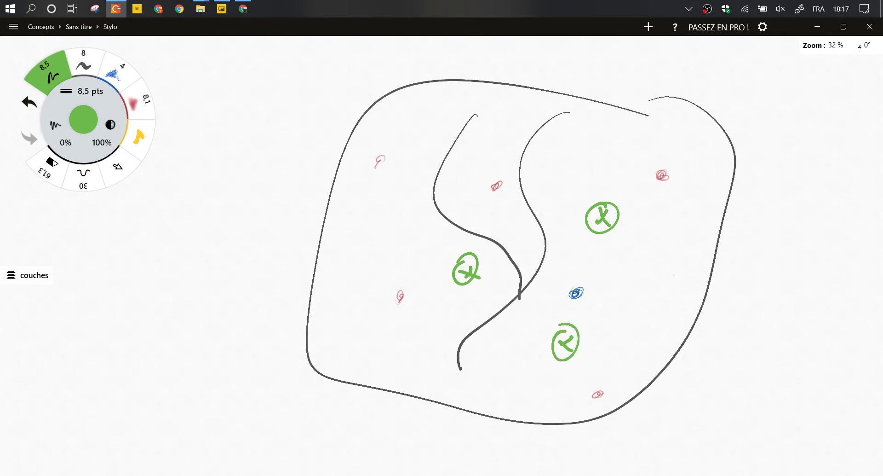
pyautogui.click(118, 71)
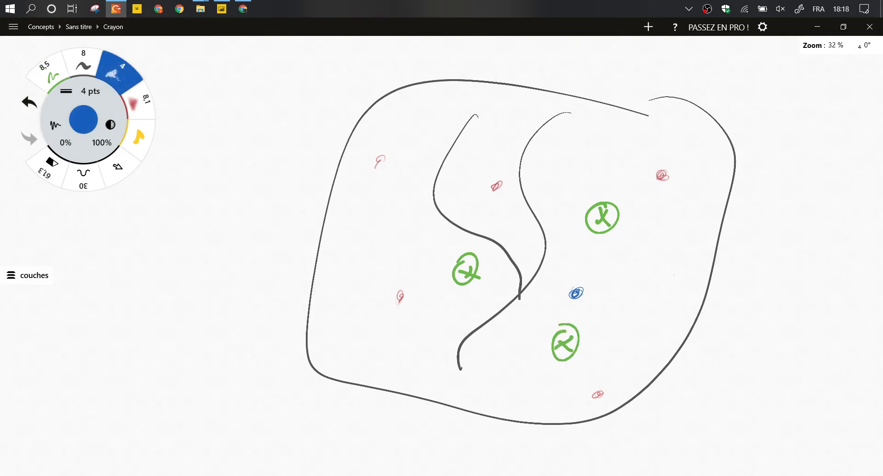
pyautogui.moveTo(583, 276)
pyautogui.mouseDown()
pyautogui.moveTo(558, 295)
pyautogui.moveTo(577, 276)
pyautogui.mouseUp()
# Add and darken red property marks on the right, top and lower left.
pyautogui.click(138, 102)
pyautogui.moveTo(678, 224); pyautogui.dragTo(677, 224)
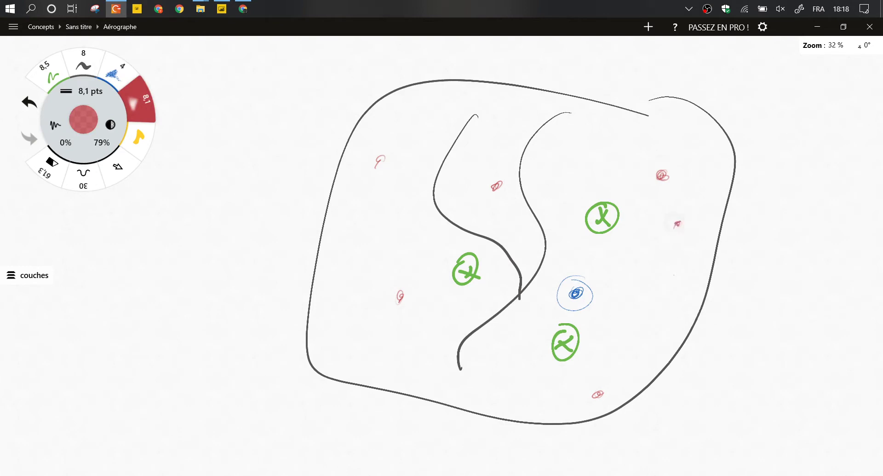
pyautogui.moveTo(662, 266); pyautogui.dragTo(668, 272)
pyautogui.moveTo(583, 146); pyautogui.dragTo(587, 150)
pyautogui.moveTo(372, 340); pyautogui.dragTo(379, 330)
# Draw green lines from the central centre to each red property mark.
pyautogui.press('3')
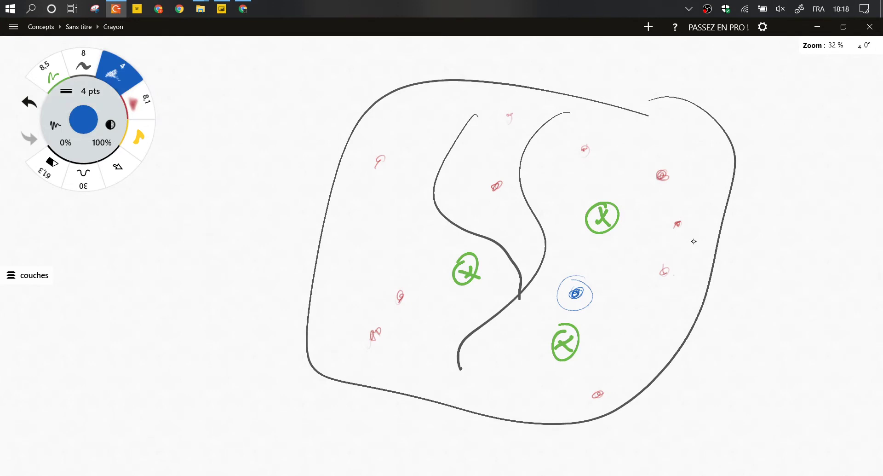
pyautogui.press('1')
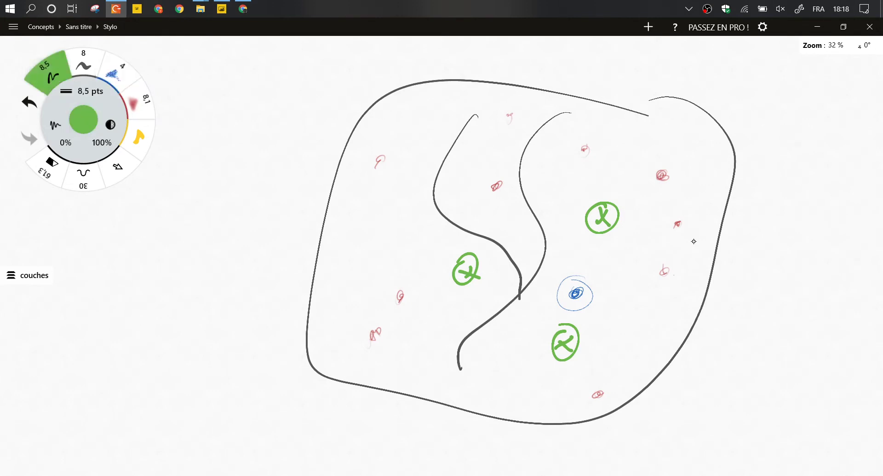
pyautogui.moveTo(469, 256); pyautogui.dragTo(491, 186)
pyautogui.moveTo(461, 255); pyautogui.dragTo(381, 161)
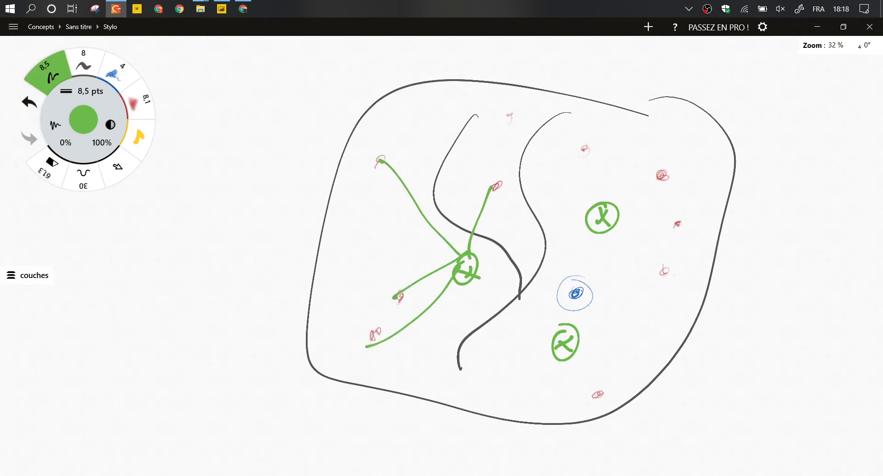
pyautogui.moveTo(470, 255); pyautogui.dragTo(589, 148)
pyautogui.moveTo(478, 247); pyautogui.dragTo(661, 167)
pyautogui.moveTo(480, 260); pyautogui.dragTo(679, 224)
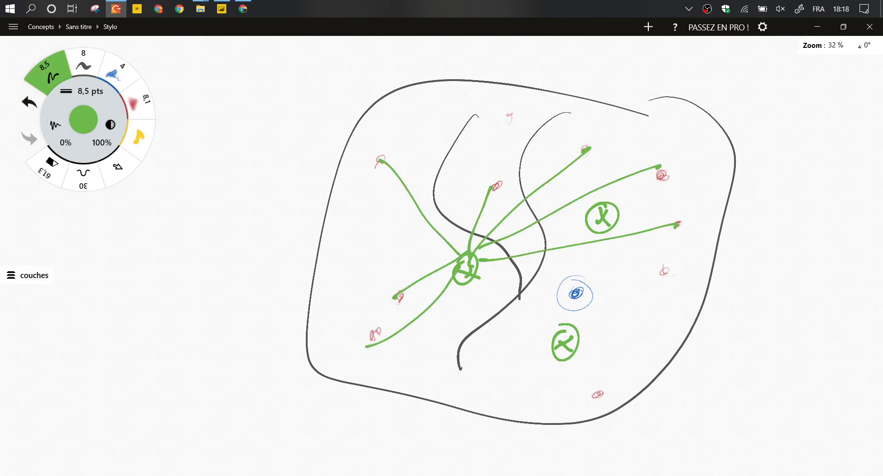
pyautogui.moveTo(495, 266); pyautogui.dragTo(664, 271)
pyautogui.moveTo(487, 276); pyautogui.dragTo(597, 380)
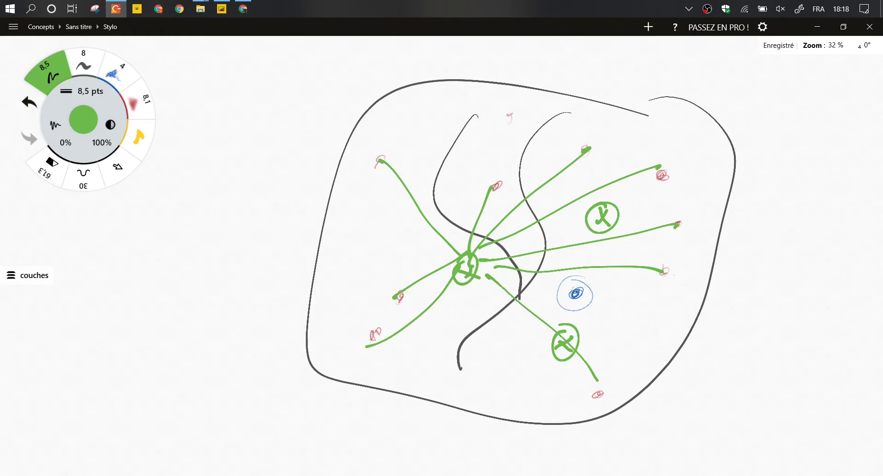
pyautogui.moveTo(466, 269)
pyautogui.mouseDown()
pyautogui.moveTo(257, 325)
pyautogui.moveTo(241, 317)
pyautogui.mouseUp()
# Sketch the tb Logement table box with title, header lines and a row brace marked 4.
pyautogui.scroll(-3, 276, 276)
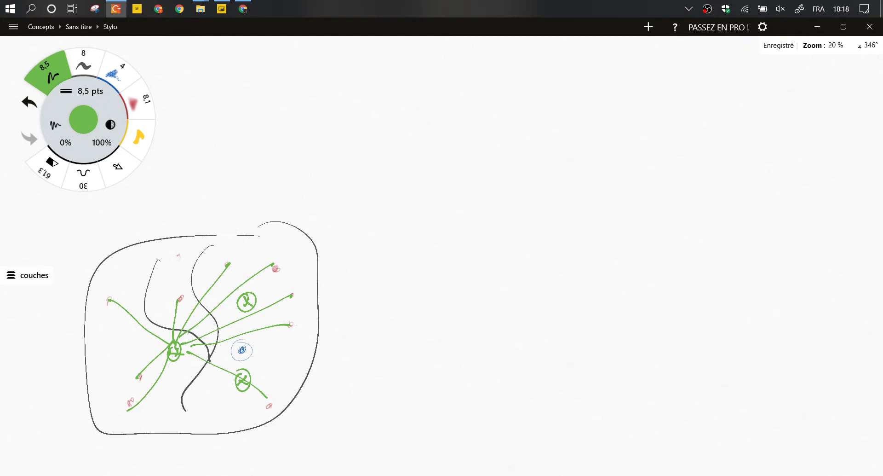
pyautogui.click(84, 63)
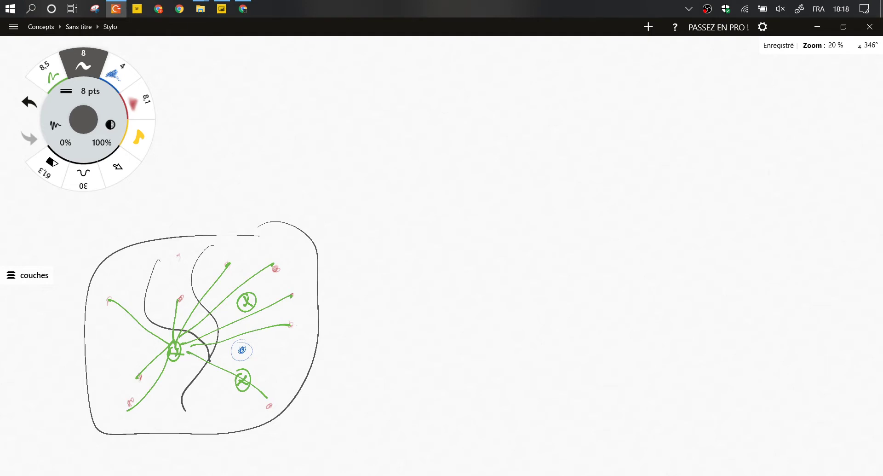
pyautogui.moveTo(414, 98); pyautogui.dragTo(420, 232)
pyautogui.moveTo(414, 97); pyautogui.dragTo(415, 248)
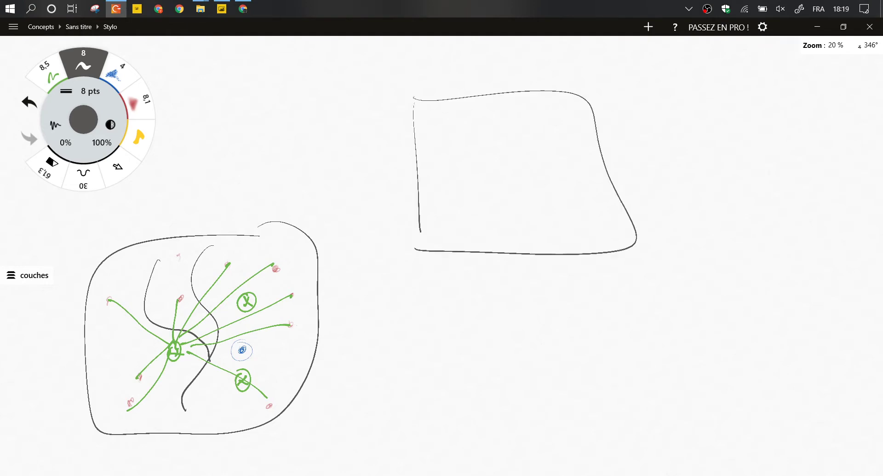
pyautogui.moveTo(438, 51); pyautogui.dragTo(440, 84)
pyautogui.moveTo(430, 68)
pyautogui.mouseDown()
pyautogui.moveTo(455, 63)
pyautogui.moveTo(460, 81)
pyautogui.moveTo(490, 65)
pyautogui.moveTo(497, 79)
pyautogui.moveTo(587, 59)
pyautogui.mouseUp()
pyautogui.hotkey('ctrl', 'z')
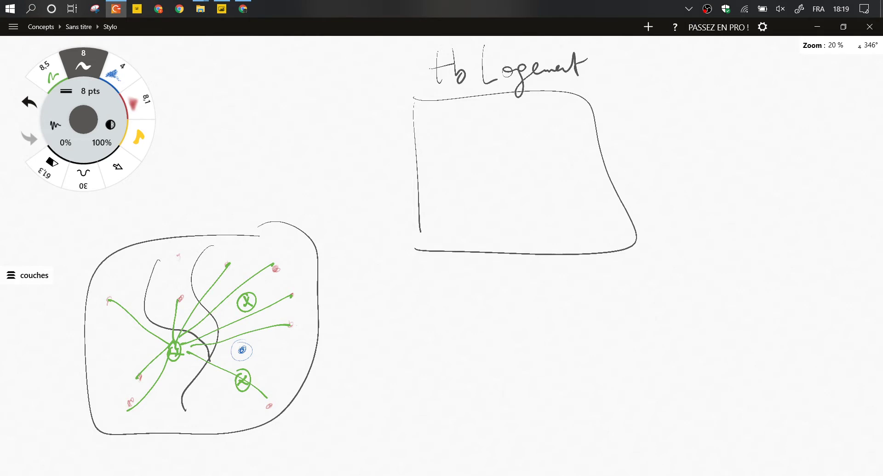
pyautogui.moveTo(437, 59)
pyautogui.mouseDown()
pyautogui.moveTo(453, 80)
pyautogui.moveTo(437, 69)
pyautogui.mouseUp()
pyautogui.moveTo(449, 99); pyautogui.dragTo(453, 235)
pyautogui.moveTo(410, 138); pyautogui.dragTo(595, 129)
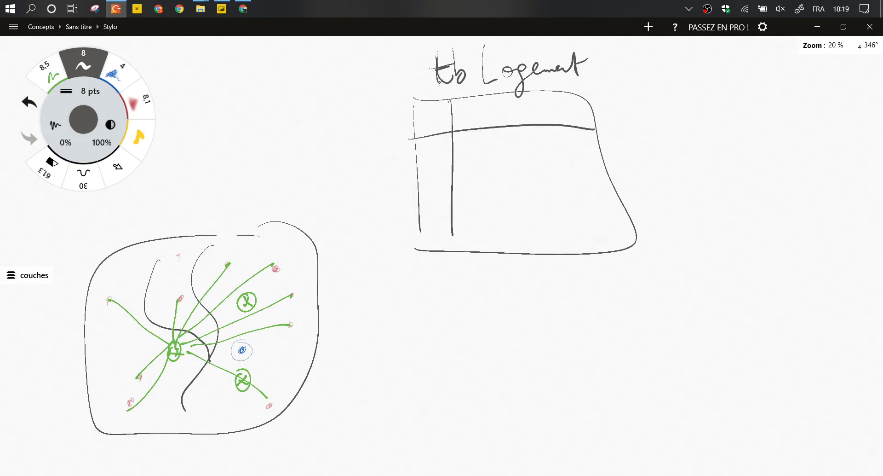
pyautogui.moveTo(410, 139)
pyautogui.mouseDown()
pyautogui.moveTo(389, 170)
pyautogui.moveTo(417, 230)
pyautogui.mouseUp()
pyautogui.moveTo(349, 169); pyautogui.dragTo(372, 195)
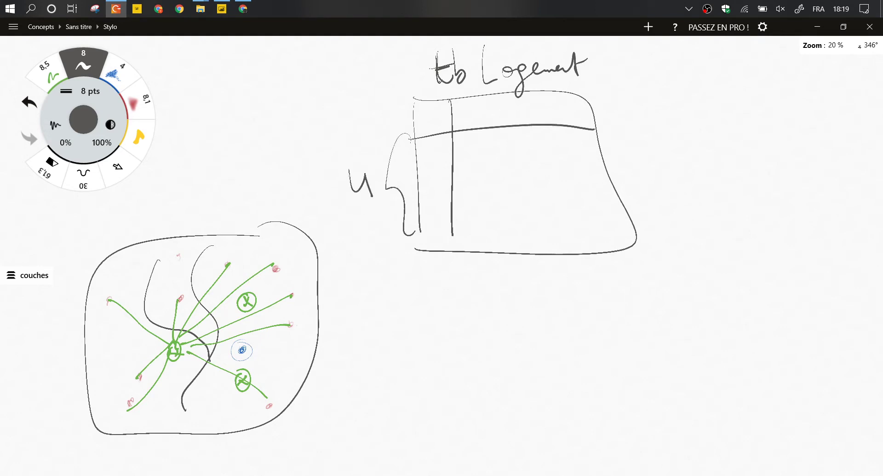
# Draw a second table box below and handwrite its title tb Cent It.
pyautogui.moveTo(417, 330); pyautogui.dragTo(411, 463)
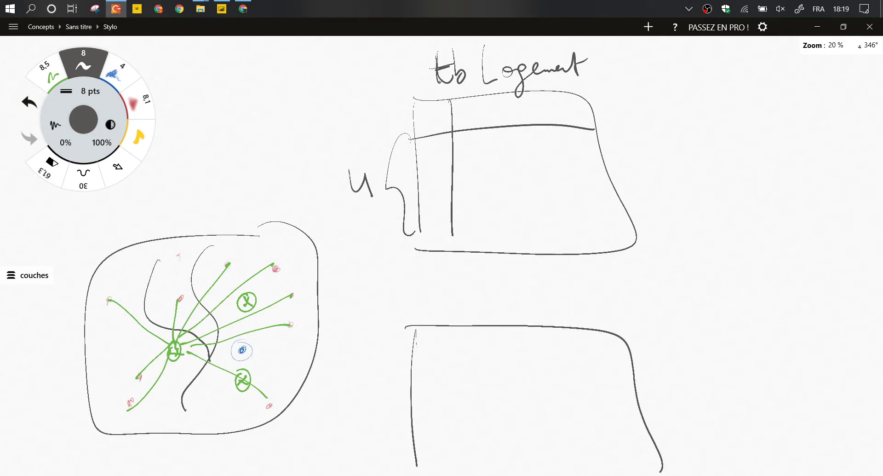
pyautogui.moveTo(469, 320); pyautogui.dragTo(469, 474)
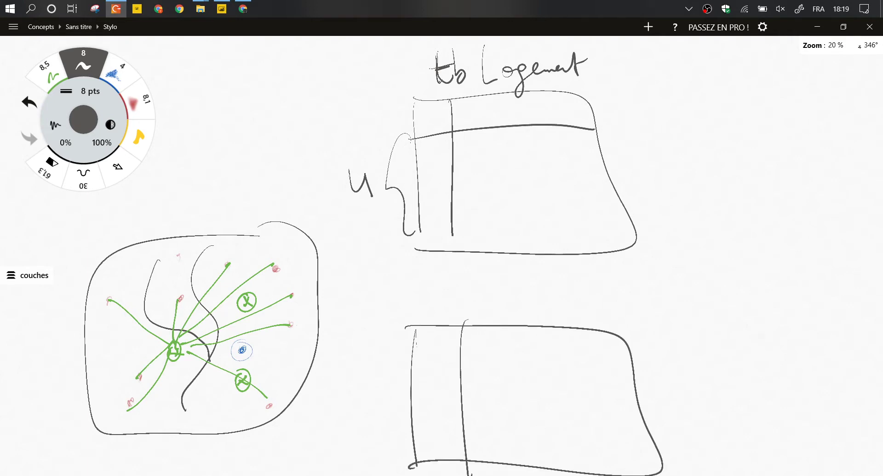
pyautogui.moveTo(427, 270); pyautogui.dragTo(450, 314)
pyautogui.moveTo(423, 294); pyautogui.dragTo(445, 291)
pyautogui.moveTo(457, 270); pyautogui.dragTo(474, 306)
pyautogui.moveTo(505, 283); pyautogui.dragTo(516, 318)
pyautogui.moveTo(518, 304); pyautogui.dragTo(557, 314)
pyautogui.moveTo(546, 305); pyautogui.dragTo(562, 303)
pyautogui.moveTo(588, 286); pyautogui.dragTo(599, 284)
pyautogui.moveTo(594, 288); pyautogui.dragTo(596, 309)
pyautogui.moveTo(579, 312); pyautogui.dragTo(609, 311)
pyautogui.moveTo(622, 268); pyautogui.dragTo(637, 293)
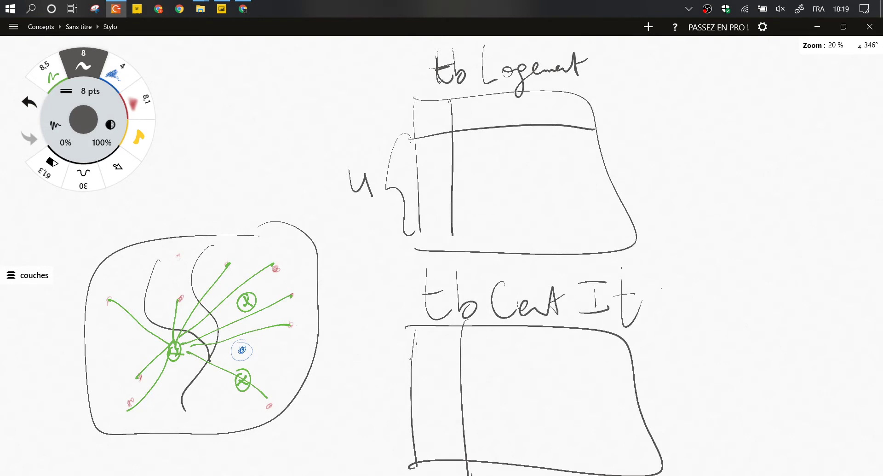
# Add a header line and row brace to the second table, marked 12 rows.
pyautogui.moveTo(411, 357); pyautogui.dragTo(632, 343)
pyautogui.moveTo(407, 374)
pyautogui.mouseDown()
pyautogui.moveTo(383, 372)
pyautogui.moveTo(427, 456)
pyautogui.mouseUp()
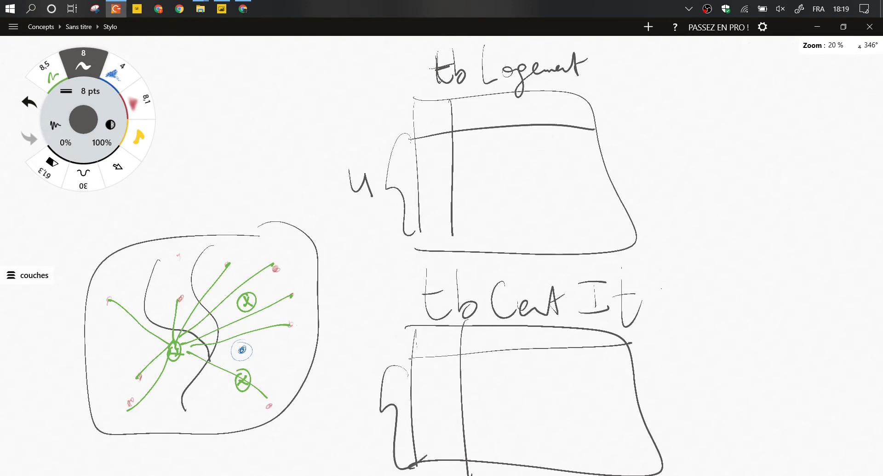
pyautogui.moveTo(326, 439); pyautogui.dragTo(368, 438)
pyautogui.scroll(-3, 460, 276)
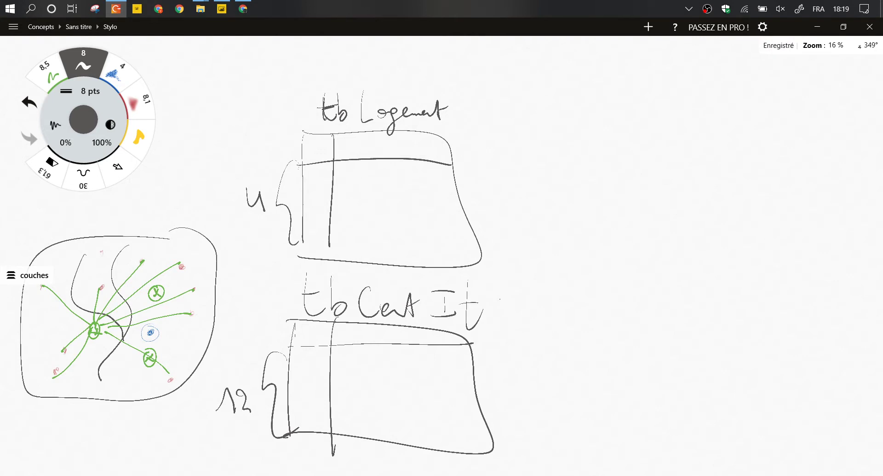
# Draw a matrix grid of column and row lines right of the tables.
pyautogui.moveTo(597, 134); pyautogui.dragTo(585, 348)
pyautogui.moveTo(527, 186); pyautogui.dragTo(803, 186)
pyautogui.moveTo(642, 127); pyautogui.dragTo(629, 357)
pyautogui.moveTo(672, 133); pyautogui.dragTo(675, 340)
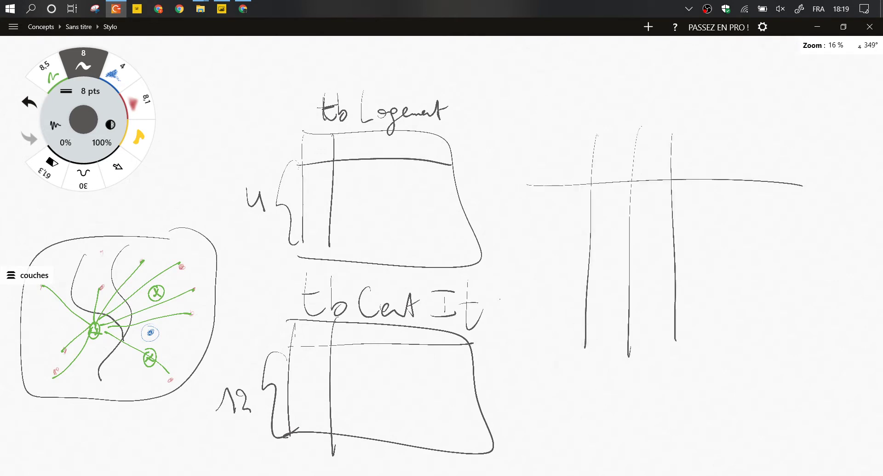
pyautogui.moveTo(723, 120); pyautogui.dragTo(734, 340)
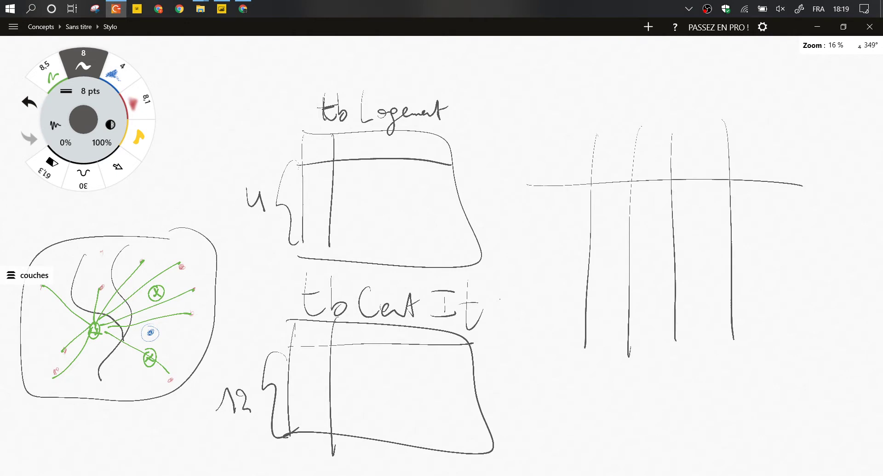
pyautogui.moveTo(767, 121); pyautogui.dragTo(771, 337)
pyautogui.moveTo(537, 202); pyautogui.dragTo(823, 234)
pyautogui.moveTo(537, 235); pyautogui.dragTo(813, 257)
pyautogui.moveTo(523, 265); pyautogui.dragTo(809, 285)
pyautogui.moveTo(508, 311); pyautogui.dragTo(809, 341)
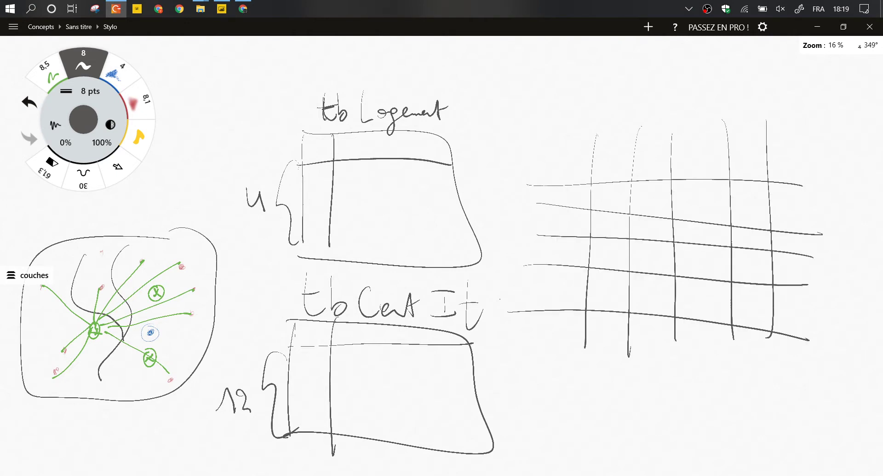
# Label the grid rows and columns P, M, L, M and write the first entries.
pyautogui.moveTo(606, 167); pyautogui.dragTo(611, 158)
pyautogui.moveTo(570, 200); pyautogui.dragTo(573, 193)
pyautogui.moveTo(563, 227); pyautogui.dragTo(579, 226)
pyautogui.moveTo(643, 168); pyautogui.dragTo(705, 158)
pyautogui.moveTo(566, 246); pyautogui.dragTo(576, 252)
pyautogui.moveTo(740, 167); pyautogui.dragTo(759, 169)
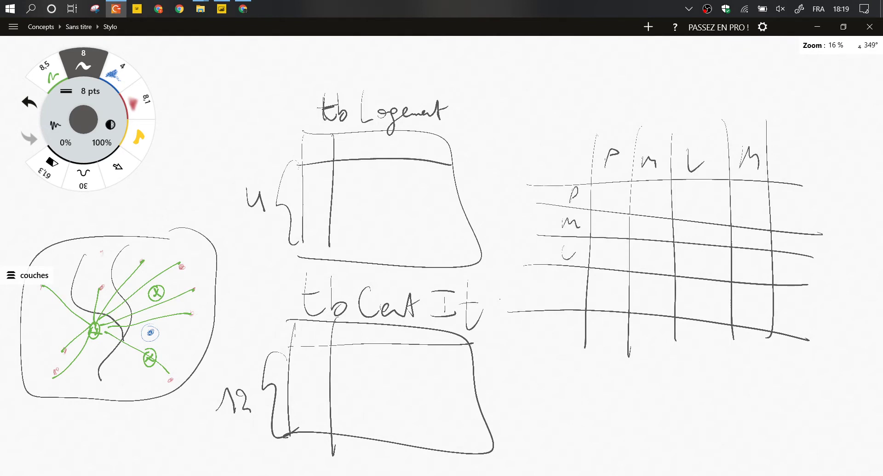
pyautogui.moveTo(560, 297); pyautogui.dragTo(579, 298)
pyautogui.moveTo(601, 196); pyautogui.dragTo(628, 195)
pyautogui.moveTo(600, 219); pyautogui.dragTo(671, 207)
# Fill in distance values and strike a diagonal line across the matrix.
pyautogui.moveTo(683, 201); pyautogui.dragTo(692, 207)
pyautogui.moveTo(712, 194); pyautogui.dragTo(722, 232)
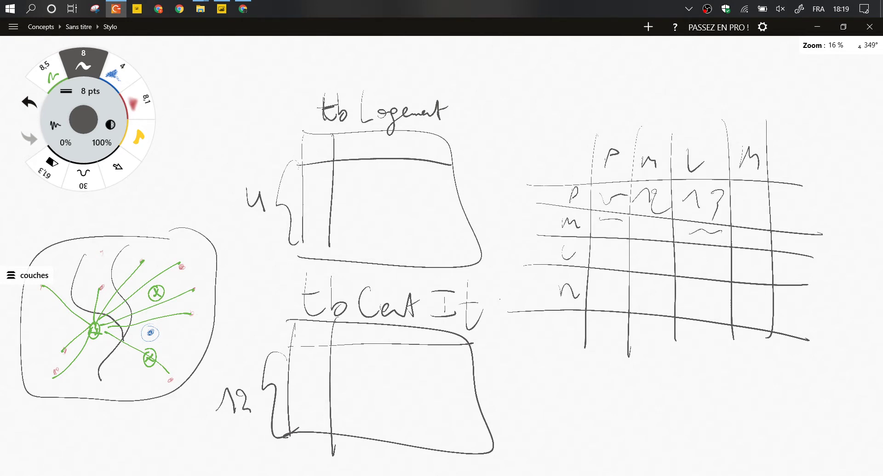
pyautogui.moveTo(650, 254); pyautogui.dragTo(672, 249)
pyautogui.moveTo(693, 258); pyautogui.dragTo(723, 260)
pyautogui.moveTo(600, 295); pyautogui.dragTo(623, 296)
pyautogui.moveTo(653, 301); pyautogui.dragTo(667, 302)
pyautogui.moveTo(594, 181); pyautogui.dragTo(778, 353)
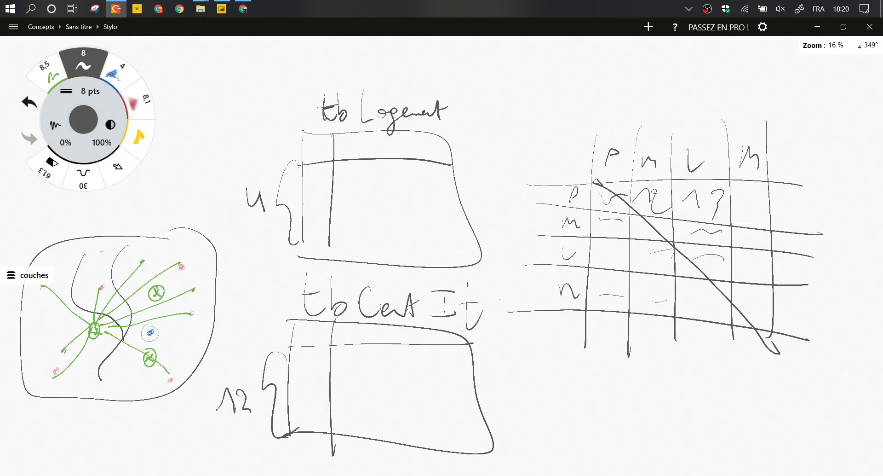
# Note and circle values in row P's last column and the bottom row.
pyautogui.moveTo(754, 196)
pyautogui.mouseDown()
pyautogui.moveTo(742, 208)
pyautogui.moveTo(754, 215)
pyautogui.mouseUp()
pyautogui.moveTo(610, 287); pyautogui.dragTo(615, 311)
pyautogui.moveTo(766, 189)
pyautogui.mouseDown()
pyautogui.moveTo(737, 217)
pyautogui.moveTo(754, 184)
pyautogui.mouseUp()
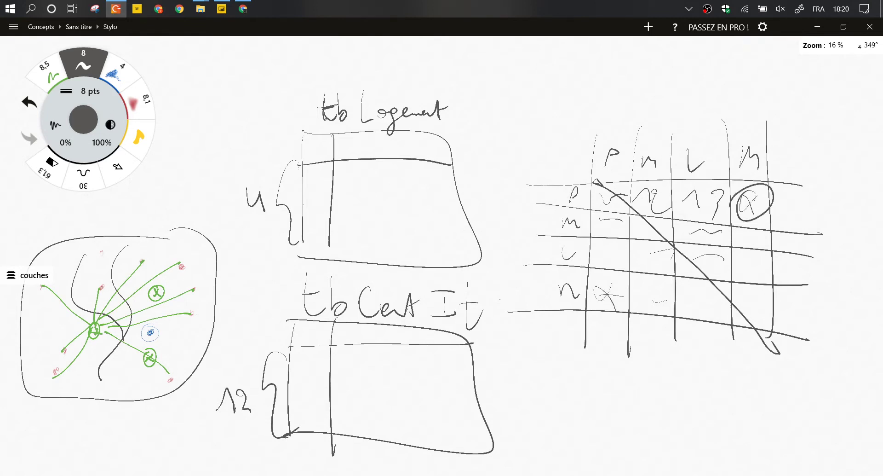
pyautogui.moveTo(621, 286); pyautogui.dragTo(608, 279)
# Erase the entire P/M/L/M matrix grid with the 61,3 pt eraser.
pyautogui.press('e')
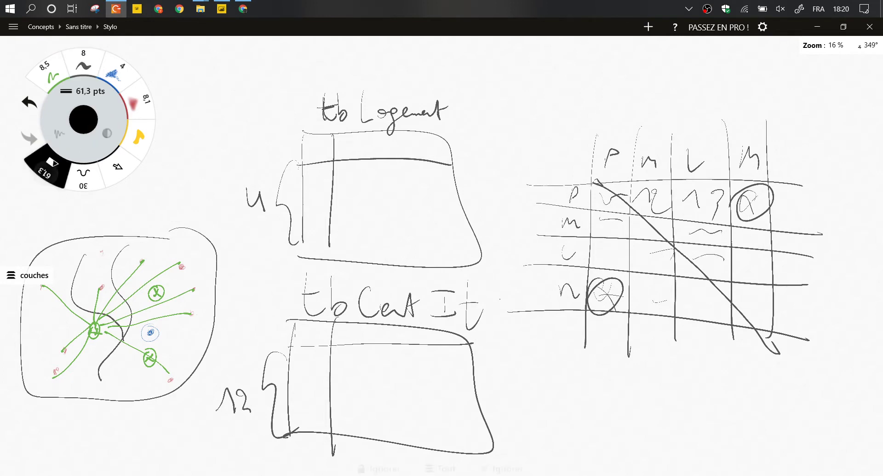
pyautogui.moveTo(611, 281)
pyautogui.mouseDown()
pyautogui.moveTo(651, 212)
pyautogui.moveTo(589, 148)
pyautogui.moveTo(529, 173)
pyautogui.moveTo(529, 327)
pyautogui.moveTo(597, 240)
pyautogui.moveTo(650, 312)
pyautogui.moveTo(741, 159)
pyautogui.moveTo(745, 344)
pyautogui.moveTo(814, 348)
pyautogui.moveTo(724, 125)
pyautogui.mouseUp()
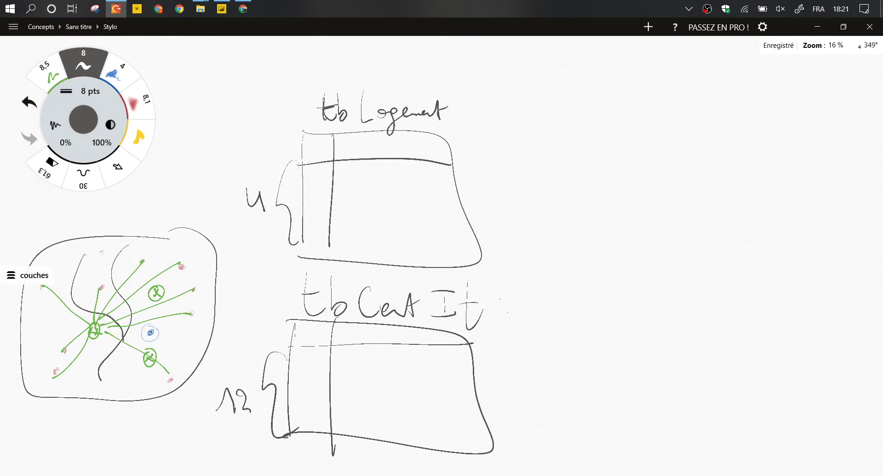
# Draw a new right-hand grid's first column lines and header line.
pyautogui.moveTo(620, 91); pyautogui.dragTo(639, 468)
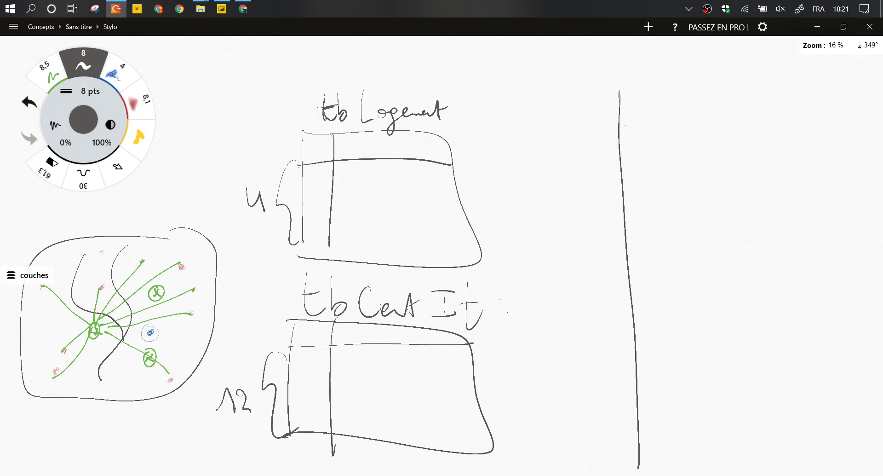
pyautogui.moveTo(514, 138); pyautogui.dragTo(803, 136)
pyautogui.moveTo(688, 72); pyautogui.dragTo(707, 458)
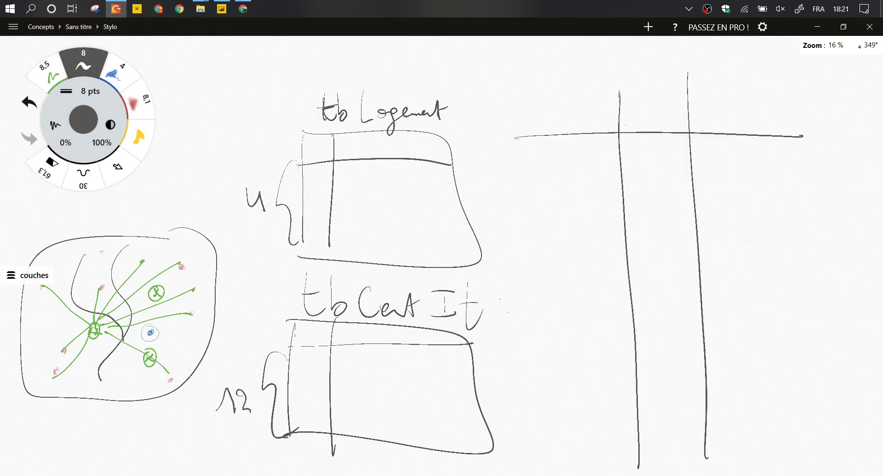
# Rule tb Logement's rows, number them 1–3, and point a bold arrow at row 1.
pyautogui.moveTo(303, 189); pyautogui.dragTo(468, 186)
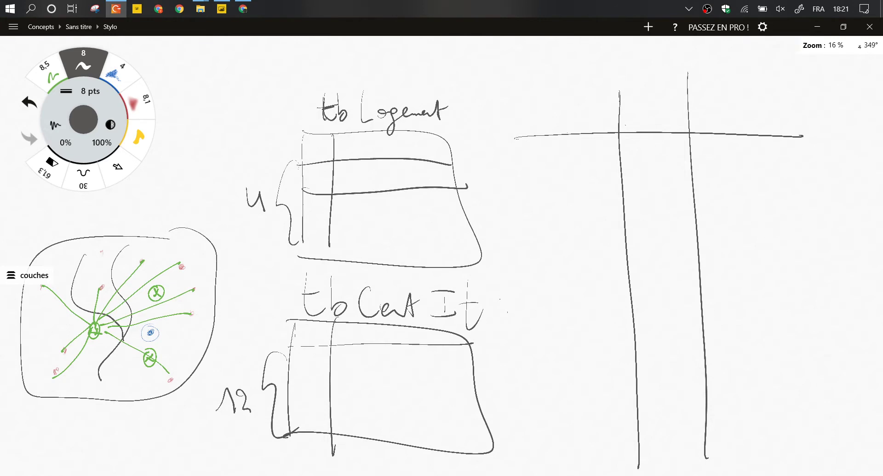
pyautogui.moveTo(481, 151); pyautogui.dragTo(459, 175)
pyautogui.moveTo(485, 150); pyautogui.dragTo(460, 177)
pyautogui.moveTo(307, 181); pyautogui.dragTo(320, 177)
pyautogui.moveTo(302, 215); pyautogui.dragTo(457, 219)
pyautogui.moveTo(313, 200)
pyautogui.mouseDown()
pyautogui.moveTo(322, 212)
pyautogui.moveTo(315, 247)
pyautogui.mouseUp()
pyautogui.moveTo(289, 377)
pyautogui.mouseDown()
pyautogui.moveTo(469, 372)
pyautogui.moveTo(310, 350)
pyautogui.moveTo(317, 369)
pyautogui.mouseUp()
# Letter tb Cert It's rows A–D and divide it into columns.
pyautogui.moveTo(306, 361)
pyautogui.mouseDown()
pyautogui.moveTo(316, 361)
pyautogui.moveTo(305, 397)
pyautogui.moveTo(461, 403)
pyautogui.mouseUp()
pyautogui.moveTo(318, 417)
pyautogui.mouseDown()
pyautogui.moveTo(307, 421)
pyautogui.moveTo(319, 427)
pyautogui.moveTo(302, 475)
pyautogui.mouseUp()
pyautogui.moveTo(308, 440)
pyautogui.mouseDown()
pyautogui.moveTo(309, 457)
pyautogui.moveTo(334, 475)
pyautogui.mouseUp()
pyautogui.moveTo(368, 345); pyautogui.dragTo(374, 475)
pyautogui.moveTo(410, 325); pyautogui.dragTo(415, 471)
pyautogui.moveTo(442, 330); pyautogui.dragTo(458, 475)
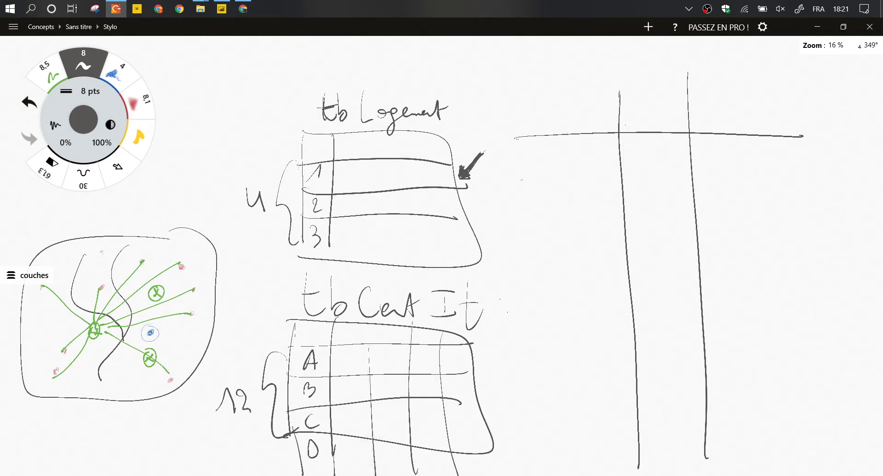
# Add a row and column line to the right grid and write 'Distance' above it.
pyautogui.moveTo(521, 180); pyautogui.dragTo(771, 190)
pyautogui.moveTo(565, 86)
pyautogui.mouseDown()
pyautogui.moveTo(564, 290)
pyautogui.moveTo(576, 475)
pyautogui.mouseUp()
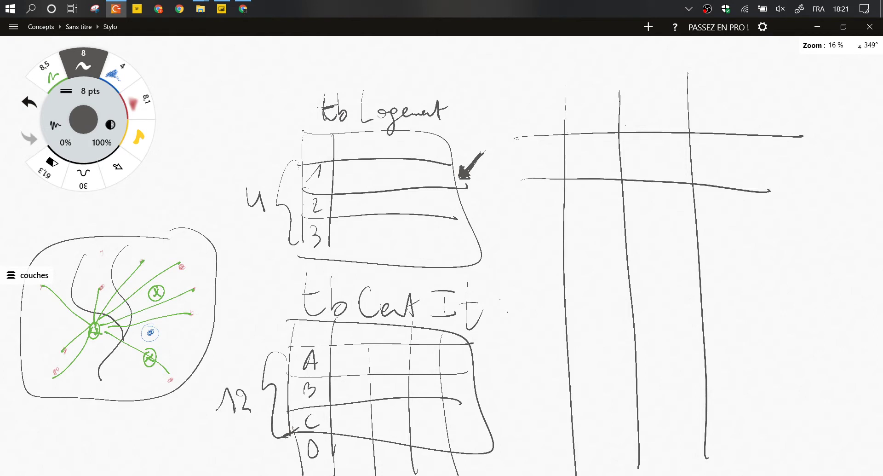
pyautogui.moveTo(583, 70)
pyautogui.mouseDown()
pyautogui.moveTo(600, 61)
pyautogui.moveTo(589, 75)
pyautogui.mouseUp()
pyautogui.moveTo(625, 59)
pyautogui.mouseDown()
pyautogui.moveTo(624, 73)
pyautogui.moveTo(626, 45)
pyautogui.mouseUp()
pyautogui.moveTo(664, 51)
pyautogui.mouseDown()
pyautogui.moveTo(680, 45)
pyautogui.moveTo(644, 72)
pyautogui.mouseUp()
pyautogui.moveTo(671, 65); pyautogui.dragTo(765, 67)
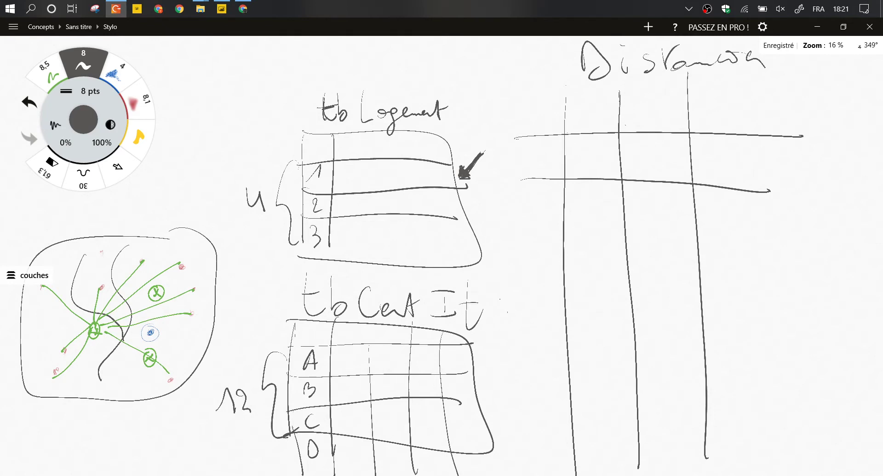
# Write rows 1/A, 1/B, 1/C and a fourth 1 in the Distance table, ruling each row.
pyautogui.moveTo(578, 154)
pyautogui.mouseDown()
pyautogui.moveTo(595, 166)
pyautogui.moveTo(665, 166)
pyautogui.mouseUp()
pyautogui.moveTo(513, 224); pyautogui.dragTo(760, 224)
pyautogui.moveTo(651, 158); pyautogui.dragTo(641, 180)
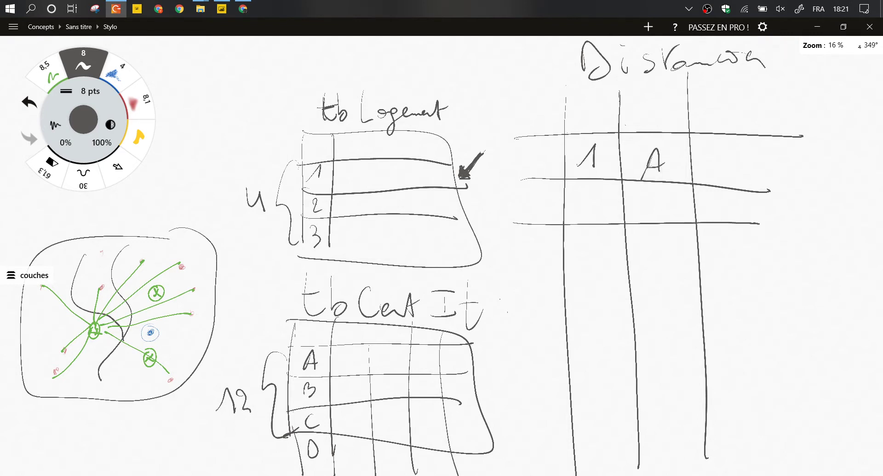
pyautogui.moveTo(592, 202)
pyautogui.mouseDown()
pyautogui.moveTo(585, 213)
pyautogui.moveTo(603, 211)
pyautogui.mouseUp()
pyautogui.moveTo(648, 194); pyautogui.dragTo(646, 216)
pyautogui.moveTo(580, 251); pyautogui.dragTo(598, 260)
pyautogui.moveTo(665, 231); pyautogui.dragTo(669, 254)
pyautogui.moveTo(521, 271); pyautogui.dragTo(778, 266)
pyautogui.moveTo(597, 253); pyautogui.dragTo(598, 262)
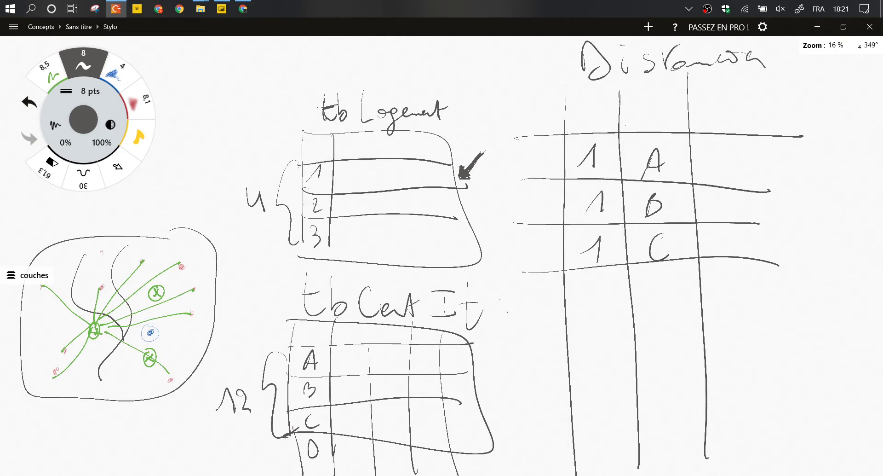
pyautogui.moveTo(583, 299); pyautogui.dragTo(600, 306)
pyautogui.moveTo(517, 321); pyautogui.dragTo(778, 299)
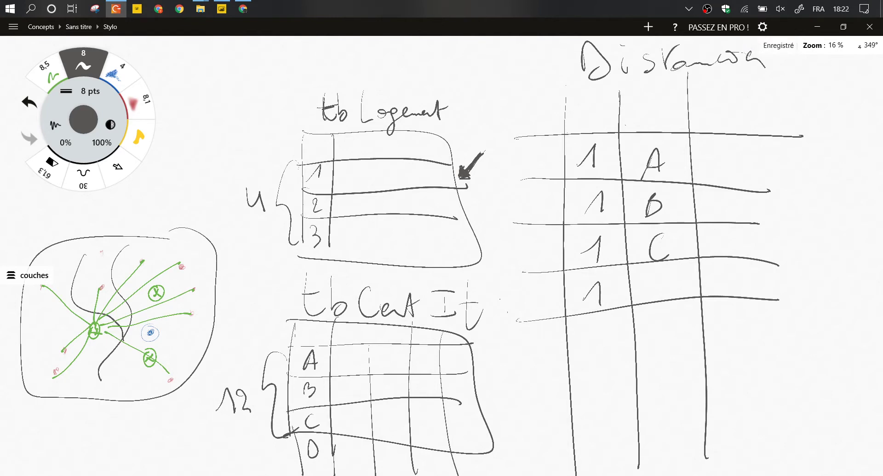
# Erase the overhanging right ends of the table's row lines.
pyautogui.press('e')
pyautogui.moveTo(782, 286)
pyautogui.mouseDown()
pyautogui.moveTo(750, 305)
pyautogui.moveTo(724, 165)
pyautogui.mouseUp()
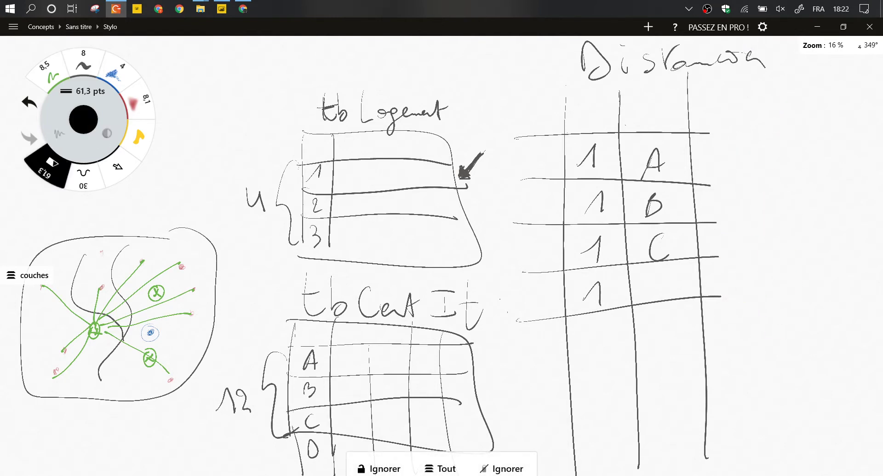
pyautogui.moveTo(709, 133); pyautogui.dragTo(741, 321)
pyautogui.press('e')
# Draw a tall brace beside the Distance table annotated 4 x 12 = 48.
pyautogui.moveTo(711, 137)
pyautogui.mouseDown()
pyautogui.moveTo(761, 277)
pyautogui.moveTo(747, 442)
pyautogui.mouseUp()
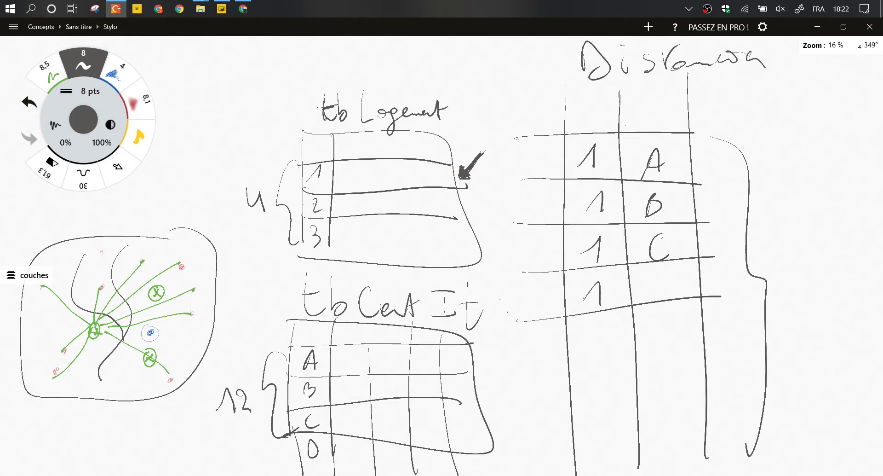
pyautogui.moveTo(819, 219); pyautogui.dragTo(800, 246)
pyautogui.moveTo(770, 202)
pyautogui.mouseDown()
pyautogui.moveTo(776, 250)
pyautogui.moveTo(846, 230)
pyautogui.mouseUp()
pyautogui.moveTo(856, 204); pyautogui.dragTo(867, 225)
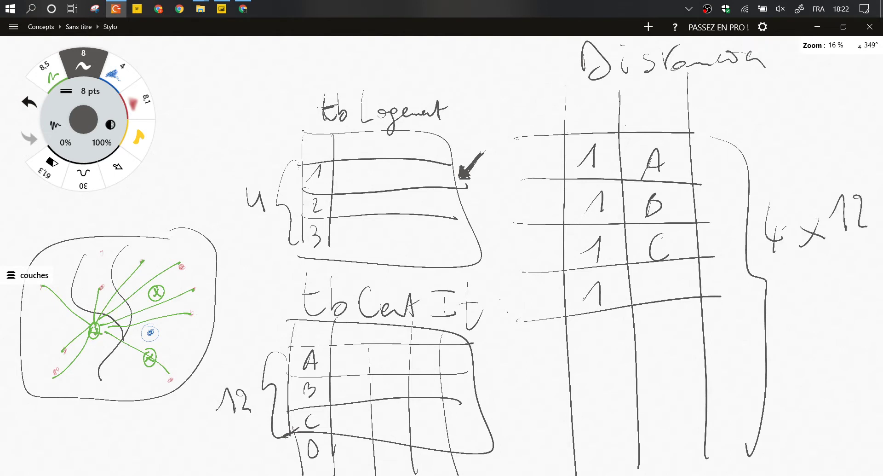
pyautogui.moveTo(763, 266); pyautogui.dragTo(861, 258)
pyautogui.moveTo(786, 290); pyautogui.dragTo(791, 321)
pyautogui.moveTo(823, 288); pyautogui.dragTo(822, 289)
pyautogui.moveTo(842, 292); pyautogui.dragTo(852, 314)
pyautogui.moveTo(855, 299); pyautogui.dragTo(857, 314)
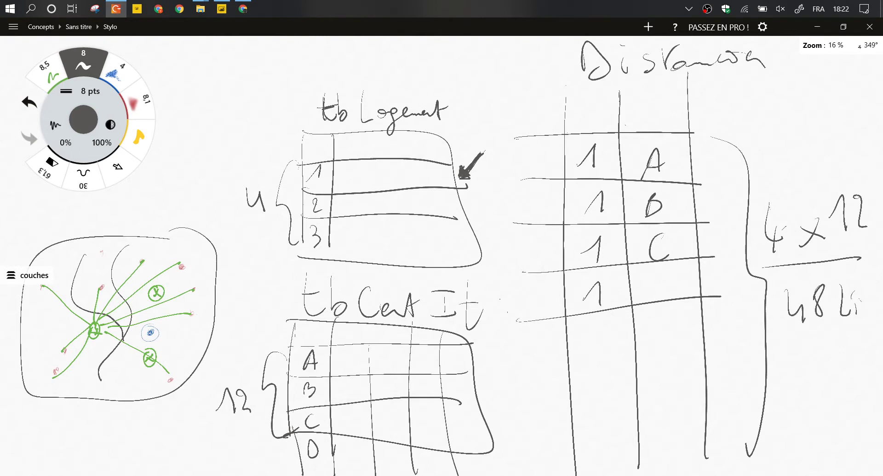
# Rule more rows below and write 4/m in two of the lower rows.
pyautogui.moveTo(857, 299); pyautogui.dragTo(882, 316)
pyautogui.moveTo(542, 359); pyautogui.dragTo(707, 338)
pyautogui.moveTo(531, 397); pyautogui.dragTo(694, 383)
pyautogui.moveTo(534, 426); pyautogui.dragTo(716, 408)
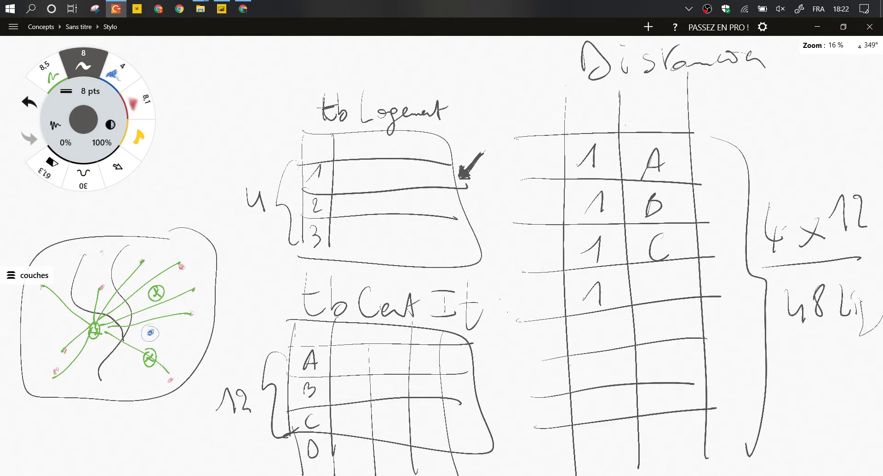
pyautogui.moveTo(539, 473); pyautogui.dragTo(711, 447)
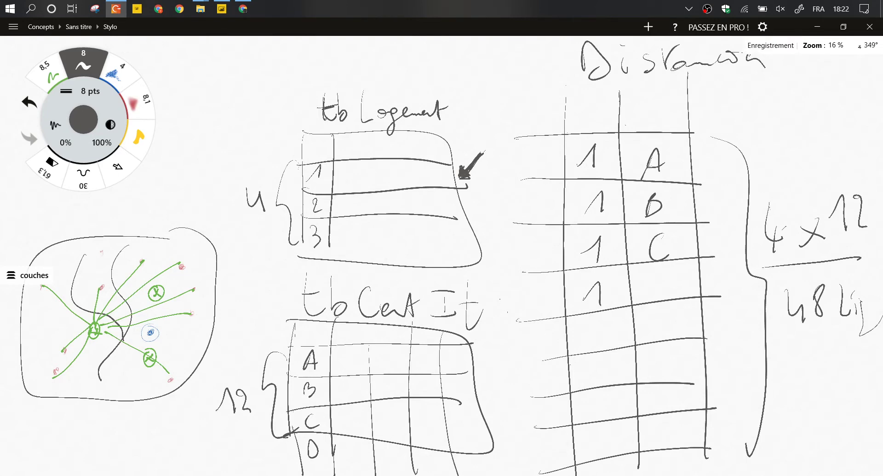
pyautogui.moveTo(599, 391); pyautogui.dragTo(615, 456)
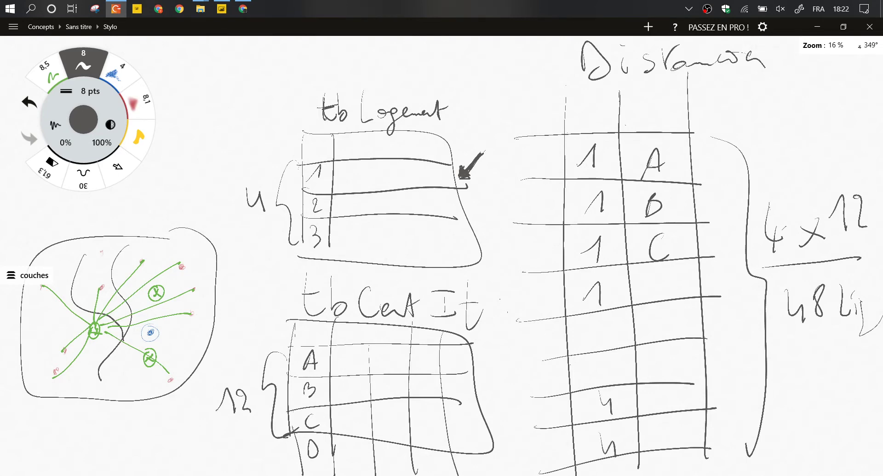
pyautogui.moveTo(658, 404)
pyautogui.mouseDown()
pyautogui.moveTo(662, 391)
pyautogui.moveTo(681, 394)
pyautogui.mouseUp()
pyautogui.moveTo(660, 437)
pyautogui.mouseDown()
pyautogui.moveTo(662, 426)
pyautogui.moveTo(682, 430)
pyautogui.mouseUp()
pyautogui.moveTo(593, 60); pyautogui.dragTo(209, 87)
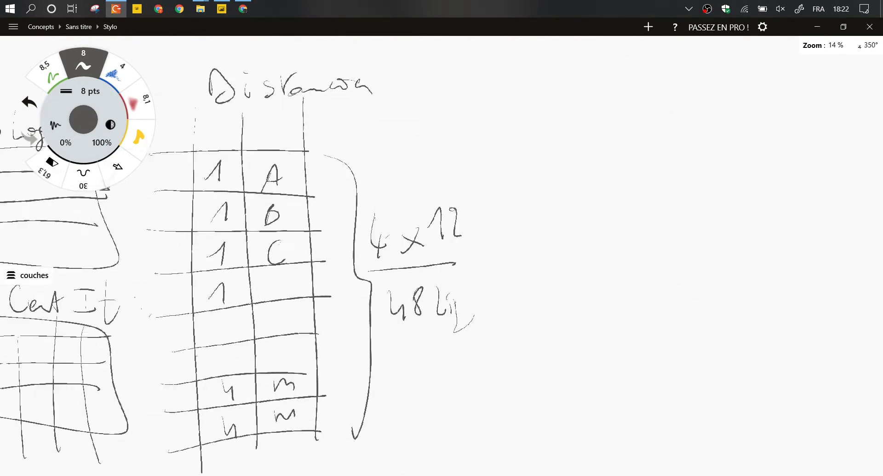
# Erase the brace and 4 x 12 calculation, then rule two new columns right of the table.
pyautogui.press('e')
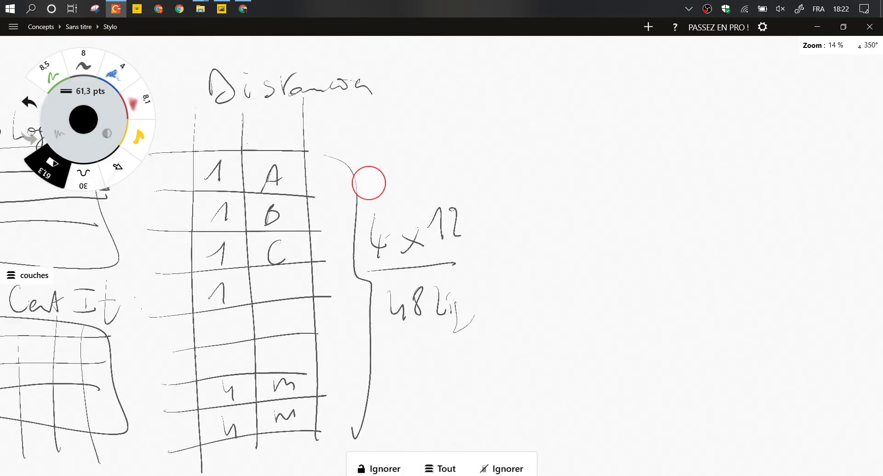
pyautogui.moveTo(369, 183)
pyautogui.mouseDown()
pyautogui.moveTo(363, 387)
pyautogui.moveTo(471, 195)
pyautogui.moveTo(455, 313)
pyautogui.mouseUp()
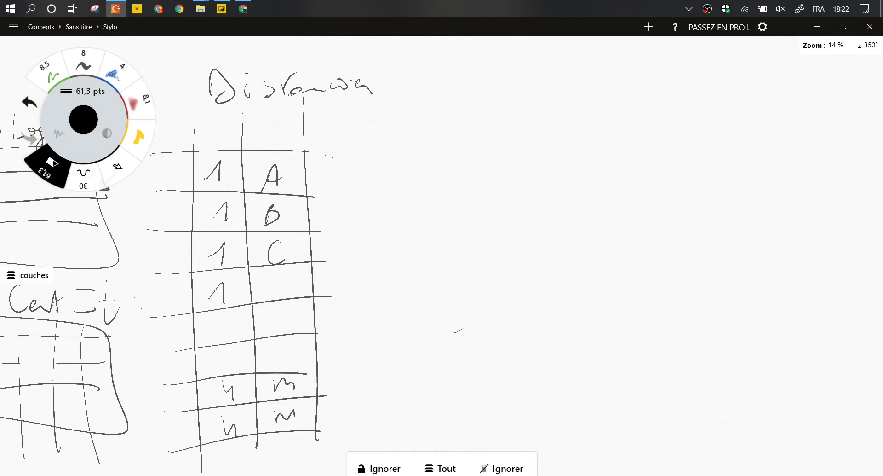
pyautogui.press('p')
pyautogui.moveTo(380, 101); pyautogui.dragTo(385, 419)
pyautogui.moveTo(450, 102); pyautogui.dragTo(462, 446)
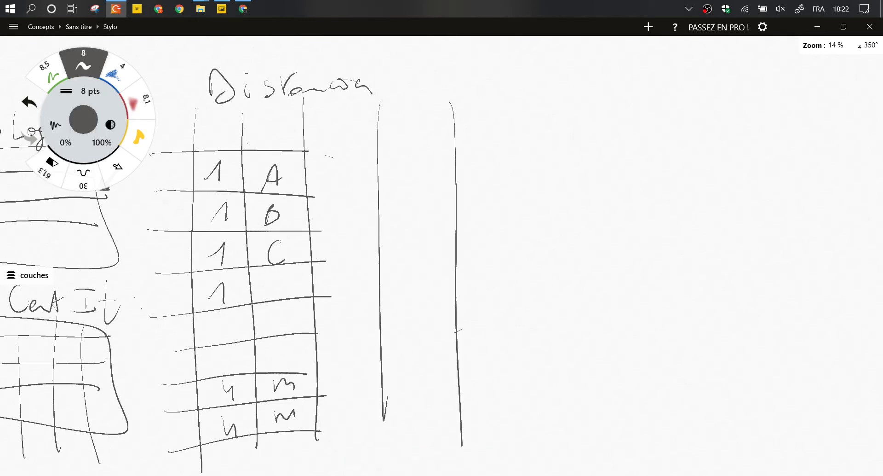
pyautogui.moveTo(310, 152)
pyautogui.mouseDown()
pyautogui.moveTo(365, 141)
pyautogui.moveTo(480, 148)
pyautogui.mouseUp()
pyautogui.moveTo(314, 197); pyautogui.dragTo(492, 205)
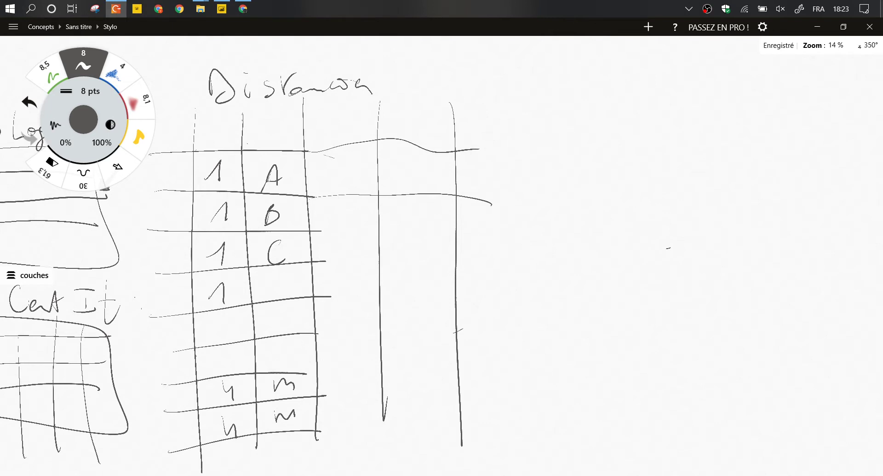
# Head the new columns Dist and Durée, with 12 and 14 min in the first row.
pyautogui.moveTo(323, 133); pyautogui.dragTo(355, 138)
pyautogui.moveTo(367, 113); pyautogui.dragTo(365, 138)
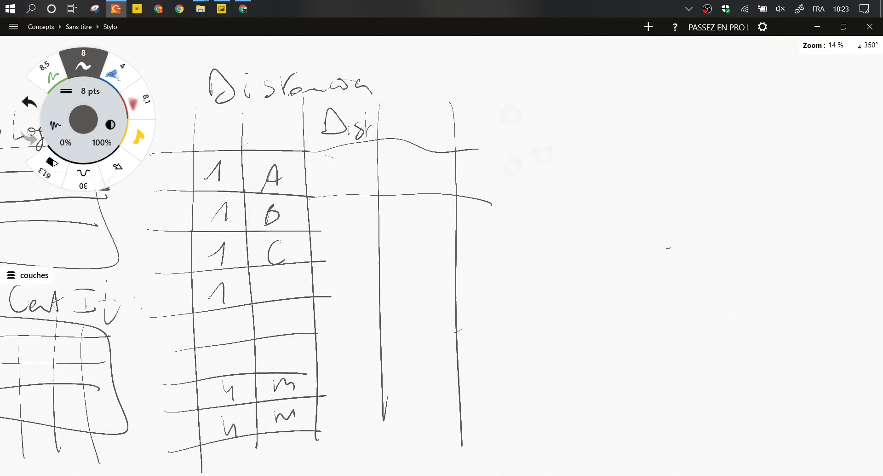
pyautogui.moveTo(401, 104)
pyautogui.mouseDown()
pyautogui.moveTo(402, 128)
pyautogui.moveTo(458, 125)
pyautogui.mouseUp()
pyautogui.moveTo(452, 99); pyautogui.dragTo(447, 112)
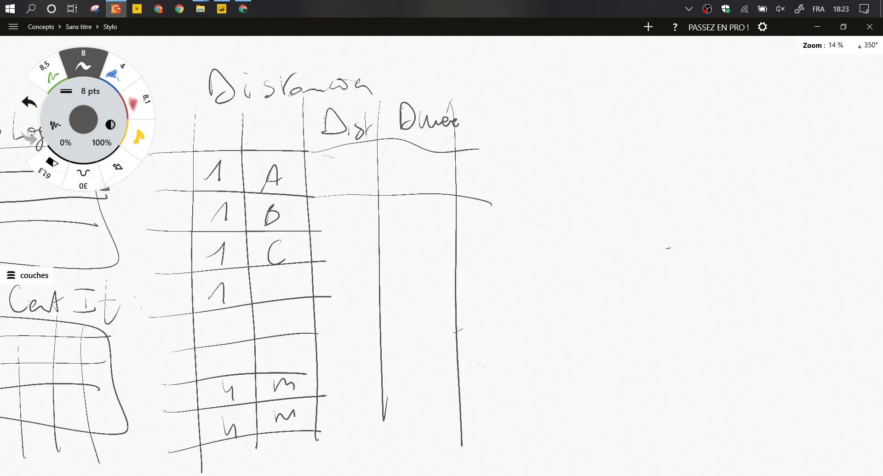
pyautogui.moveTo(320, 166)
pyautogui.mouseDown()
pyautogui.moveTo(331, 179)
pyautogui.moveTo(413, 188)
pyautogui.moveTo(439, 174)
pyautogui.mouseUp()
pyautogui.moveTo(438, 161)
pyautogui.mouseDown()
pyautogui.moveTo(443, 175)
pyautogui.moveTo(457, 171)
pyautogui.mouseUp()
# Shade the Dist and Durée columns yellow and start an empty box below tb Cert It.
pyautogui.click(138, 136)
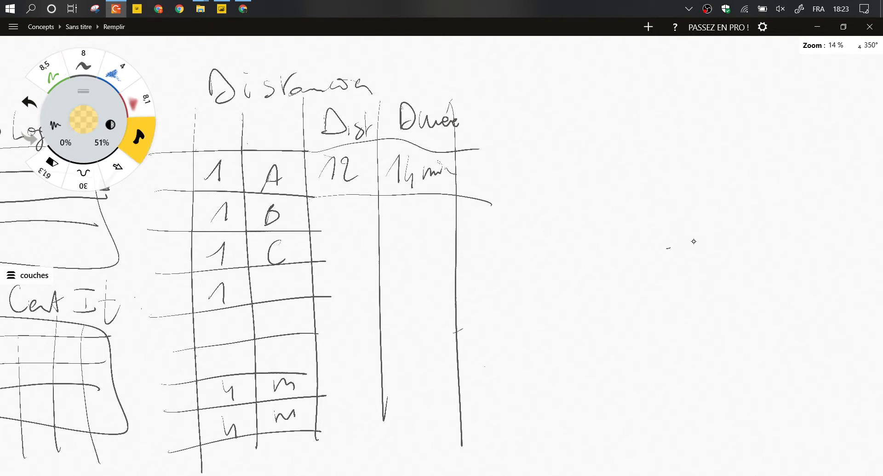
pyautogui.moveTo(306, 92); pyautogui.dragTo(322, 439)
pyautogui.moveTo(458, 99); pyautogui.dragTo(342, 439)
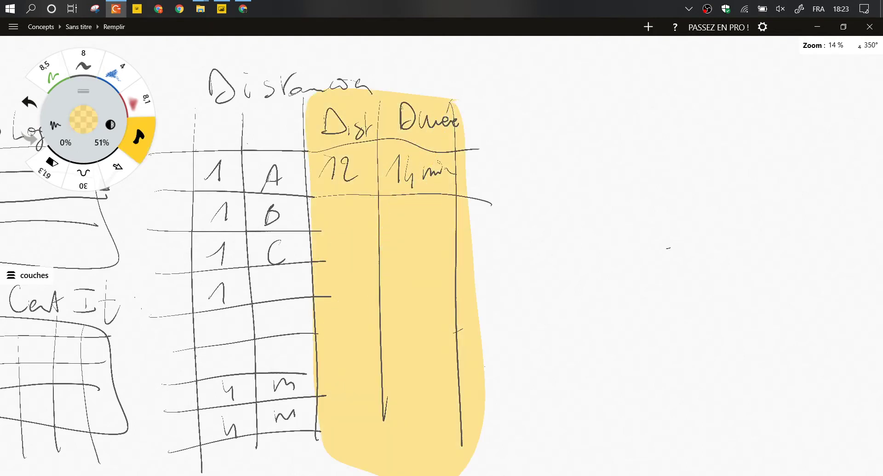
pyautogui.moveTo(105, 184); pyautogui.dragTo(133, 183)
pyautogui.scroll(-3, 400, 276)
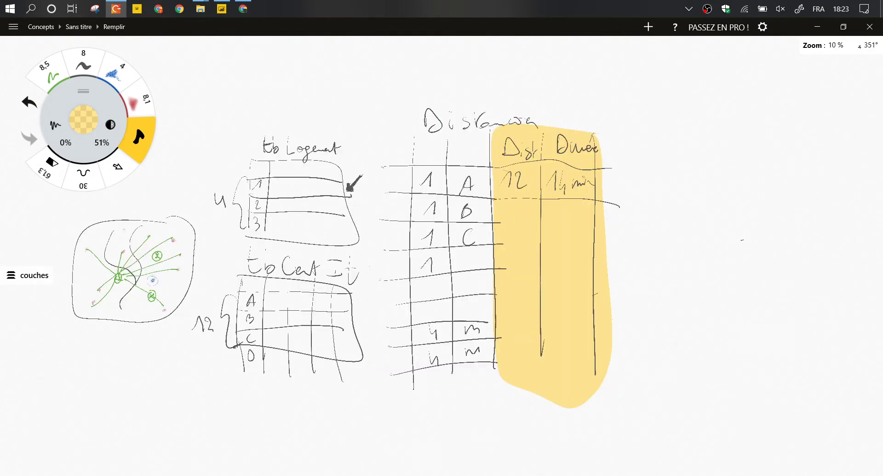
pyautogui.click(83, 64)
pyautogui.moveTo(230, 411)
pyautogui.mouseDown()
pyautogui.moveTo(352, 452)
pyautogui.moveTo(237, 403)
pyautogui.mouseUp()
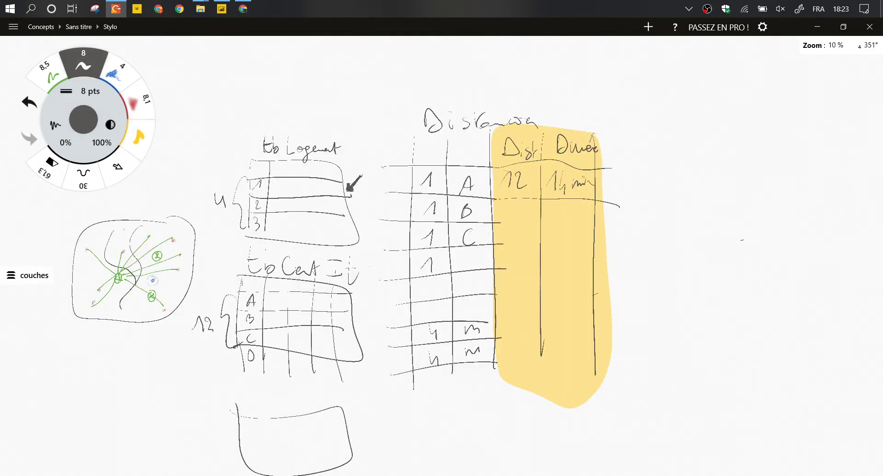
# Undo a stray stroke and label the new box tb Mode.
pyautogui.moveTo(391, 298); pyautogui.dragTo(537, 107)
pyautogui.hotkey('ctrl', 'z')
pyautogui.scroll(3, 257, 469)
pyautogui.moveTo(243, 311)
pyautogui.mouseDown()
pyautogui.moveTo(246, 347)
pyautogui.moveTo(259, 327)
pyautogui.mouseUp()
pyautogui.moveTo(260, 302); pyautogui.dragTo(269, 347)
pyautogui.moveTo(307, 340)
pyautogui.mouseDown()
pyautogui.moveTo(318, 311)
pyautogui.moveTo(399, 319)
pyautogui.mouseUp()
pyautogui.scroll(-3, 442, 230)
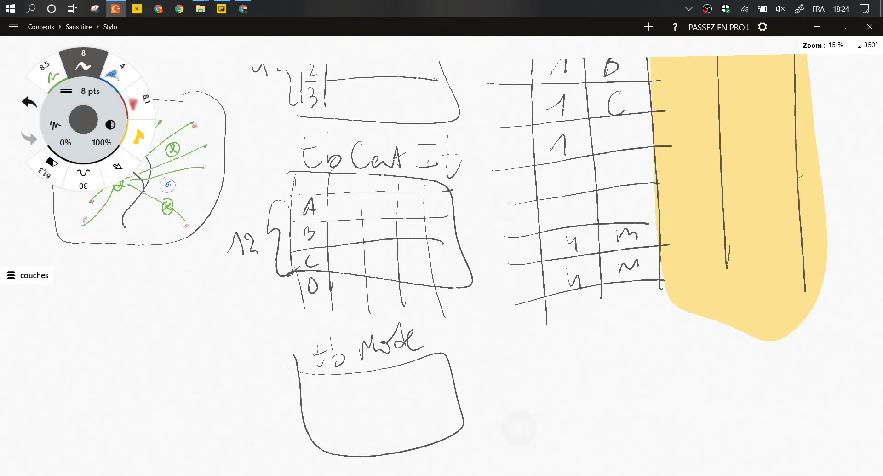
pyautogui.scroll(-2, 441, 230)
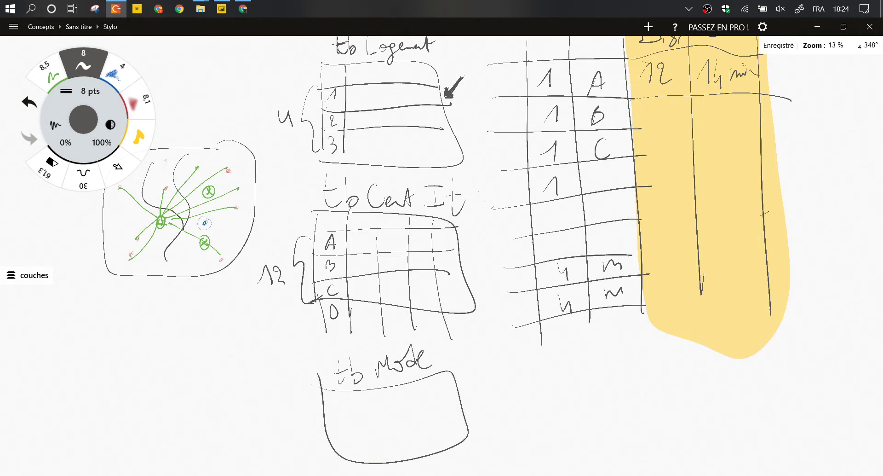
# Rule rows and a column inside tb Mode, with a brace noting 4 rows.
pyautogui.moveTo(353, 393); pyautogui.dragTo(359, 472)
pyautogui.moveTo(317, 431); pyautogui.dragTo(480, 405)
pyautogui.moveTo(332, 454); pyautogui.dragTo(462, 426)
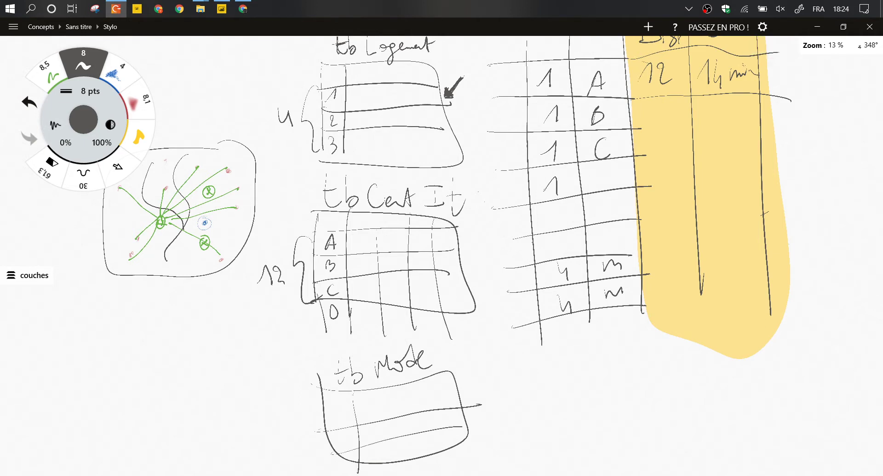
pyautogui.moveTo(329, 445)
pyautogui.mouseDown()
pyautogui.moveTo(332, 459)
pyautogui.moveTo(468, 455)
pyautogui.moveTo(471, 436)
pyautogui.mouseUp()
pyautogui.moveTo(353, 393); pyautogui.dragTo(366, 475)
pyautogui.moveTo(339, 412); pyautogui.dragTo(468, 387)
pyautogui.moveTo(341, 412); pyautogui.dragTo(346, 423)
pyautogui.moveTo(346, 429); pyautogui.dragTo(357, 441)
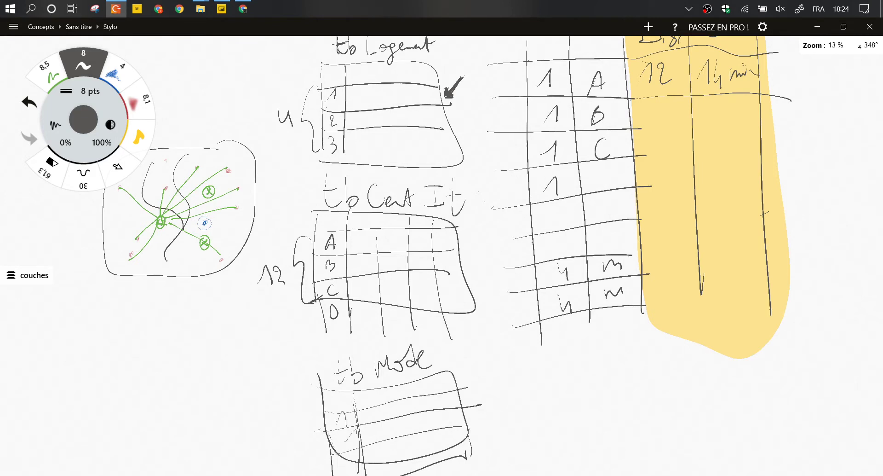
pyautogui.moveTo(312, 394)
pyautogui.mouseDown()
pyautogui.moveTo(304, 433)
pyautogui.moveTo(322, 475)
pyautogui.mouseUp()
pyautogui.moveTo(278, 423)
pyautogui.mouseDown()
pyautogui.moveTo(297, 455)
pyautogui.moveTo(278, 443)
pyautogui.mouseUp()
# Add a mode column headed M to the Distance table listing P, Ve, J, V.
pyautogui.moveTo(552, 184); pyautogui.dragTo(400, 264)
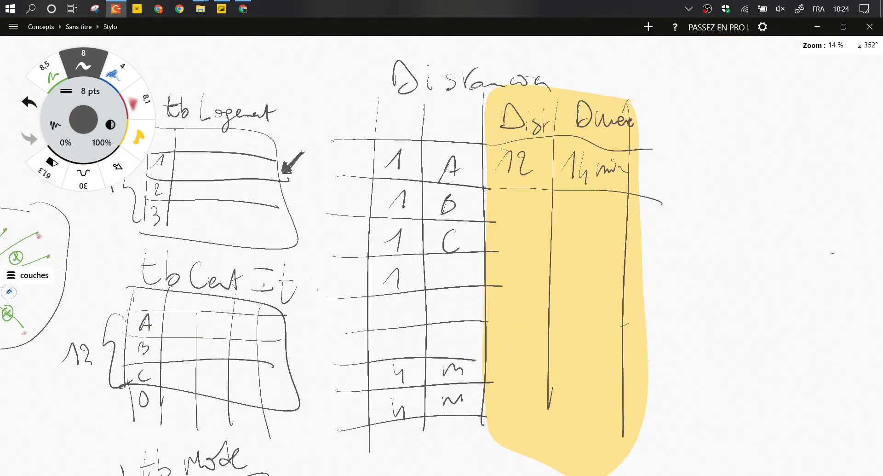
pyautogui.moveTo(552, 230); pyautogui.dragTo(543, 258)
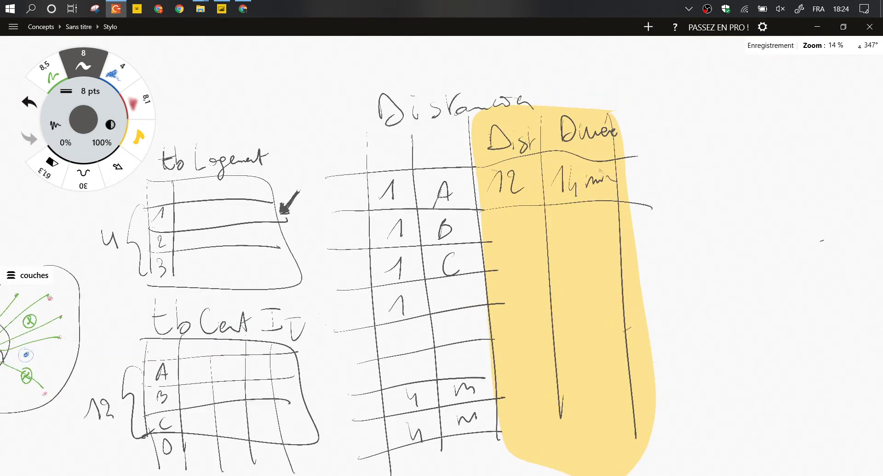
pyautogui.moveTo(335, 137); pyautogui.dragTo(360, 474)
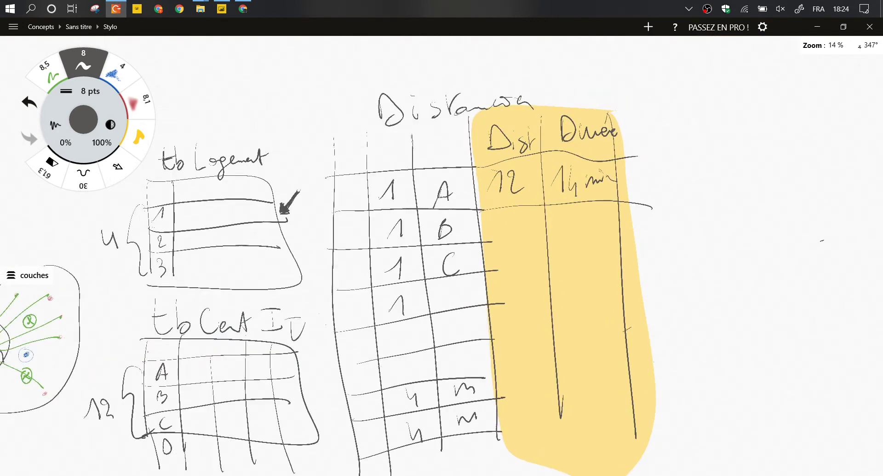
pyautogui.moveTo(342, 163)
pyautogui.mouseDown()
pyautogui.moveTo(360, 156)
pyautogui.moveTo(348, 194)
pyautogui.moveTo(361, 213)
pyautogui.mouseUp()
pyautogui.moveTo(345, 259); pyautogui.dragTo(348, 276)
pyautogui.moveTo(343, 295); pyautogui.dragTo(361, 294)
pyautogui.moveTo(359, 234); pyautogui.dragTo(368, 238)
pyautogui.moveTo(337, 263); pyautogui.dragTo(360, 260)
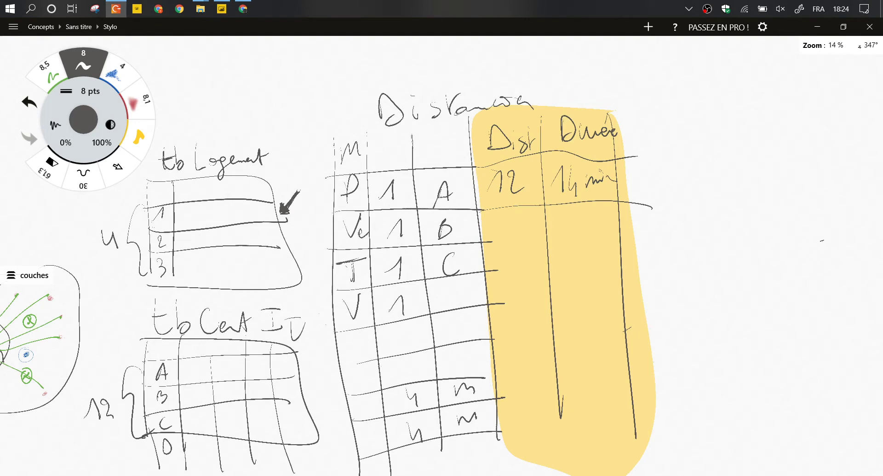
pyautogui.moveTo(362, 303); pyautogui.dragTo(371, 309)
# Draw an annotation arrow, then bring up the Distance Google Maps spreadsheet in Chrome.
pyautogui.moveTo(690, 139); pyautogui.dragTo(654, 174)
pyautogui.click(243, 9)
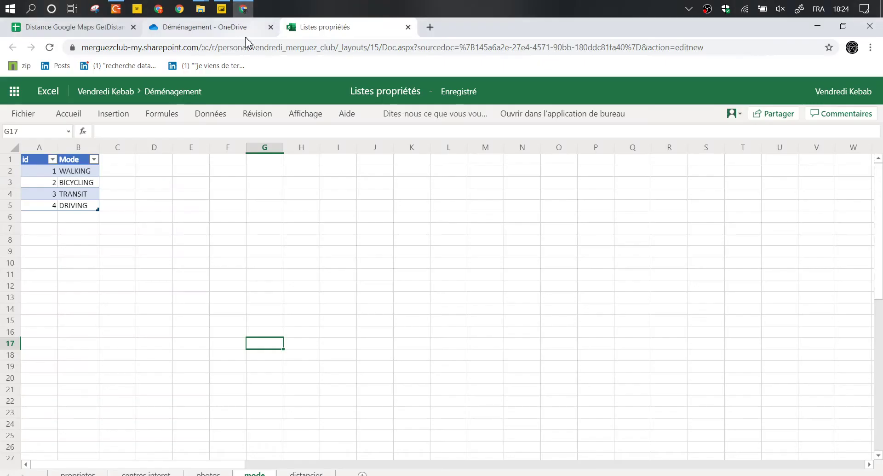
pyautogui.click(118, 36)
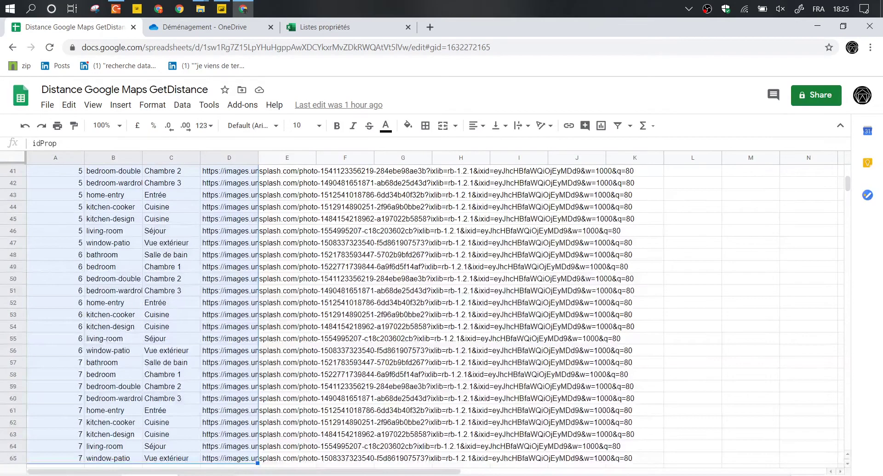
# Open the filtered distance sheet and return to its top row.
pyautogui.hotkey('ctrl', 'shift', 'pageup')
pyautogui.click(195, 295)
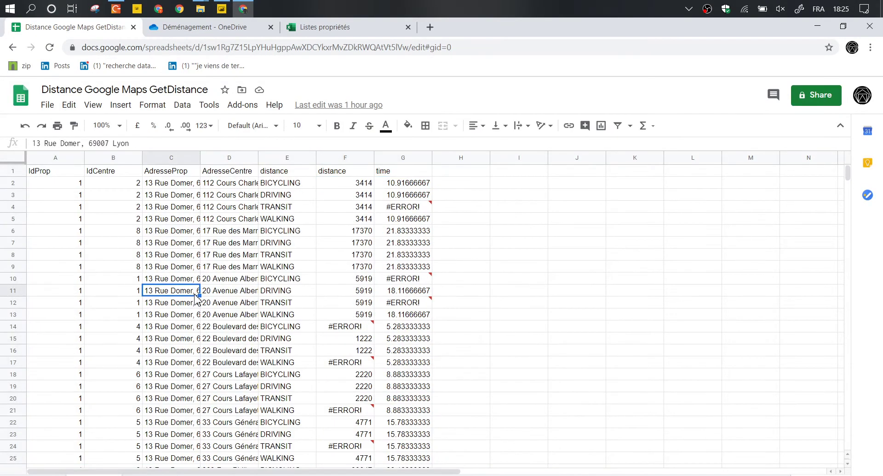
pyautogui.hotkey('ctrl', 'Up')
pyautogui.press('Down')
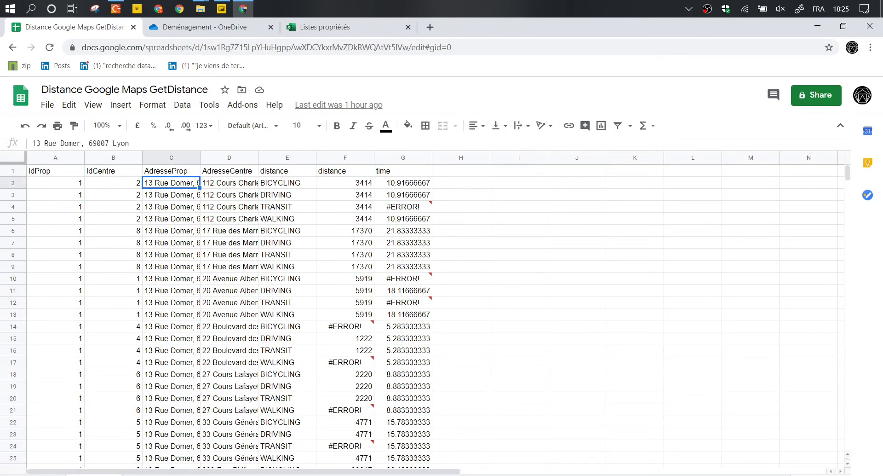
pyautogui.hotkey('ctrl', 'shift', 'pagedown')
pyautogui.click(263, 197)
pyautogui.hotkey('ctrl', 'Up')
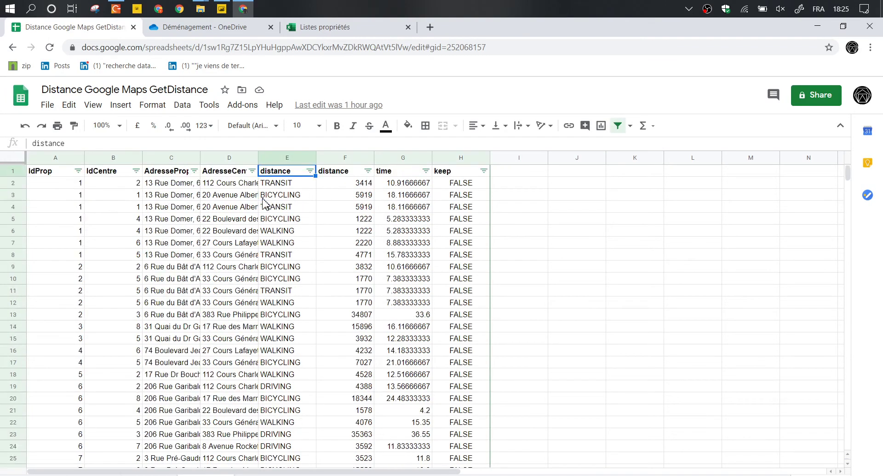
# Compact the toolbar and widen columns C and D to show full addresses.
pyautogui.click(840, 127)
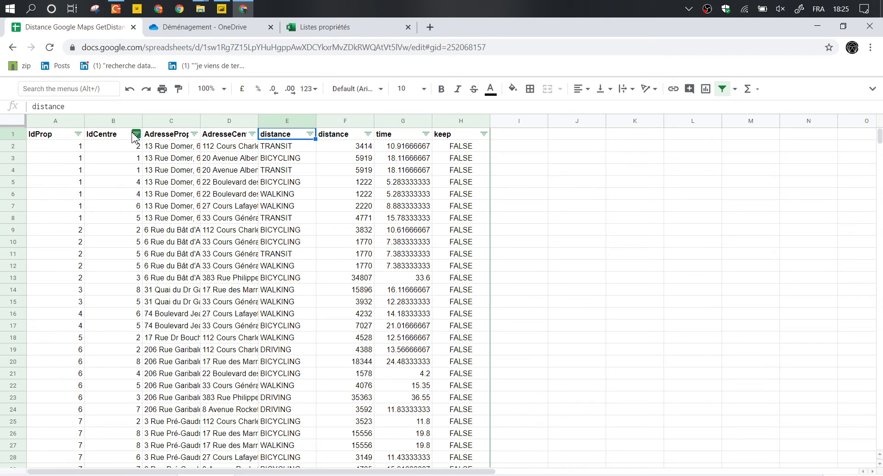
pyautogui.moveTo(199, 120); pyautogui.dragTo(264, 121)
pyautogui.moveTo(321, 121); pyautogui.dragTo(403, 121)
# Select the first property's rows to review its centre addresses and TRANSIT mode.
pyautogui.click(208, 148)
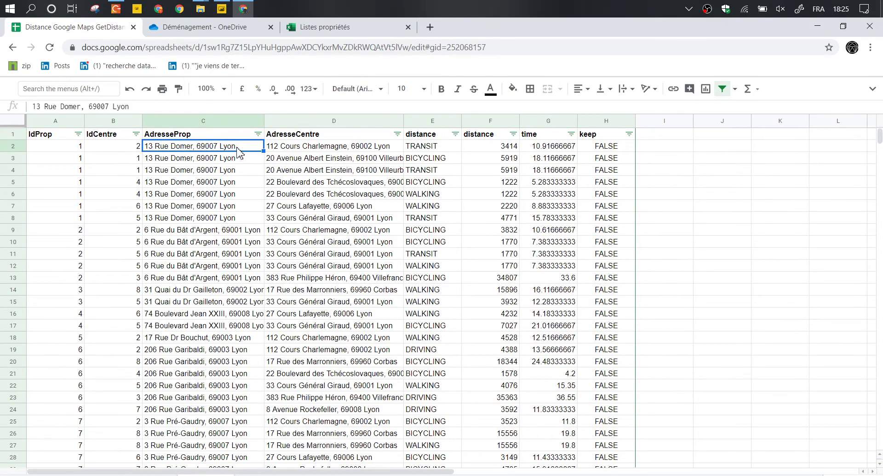
pyautogui.moveTo(237, 149); pyautogui.dragTo(359, 221)
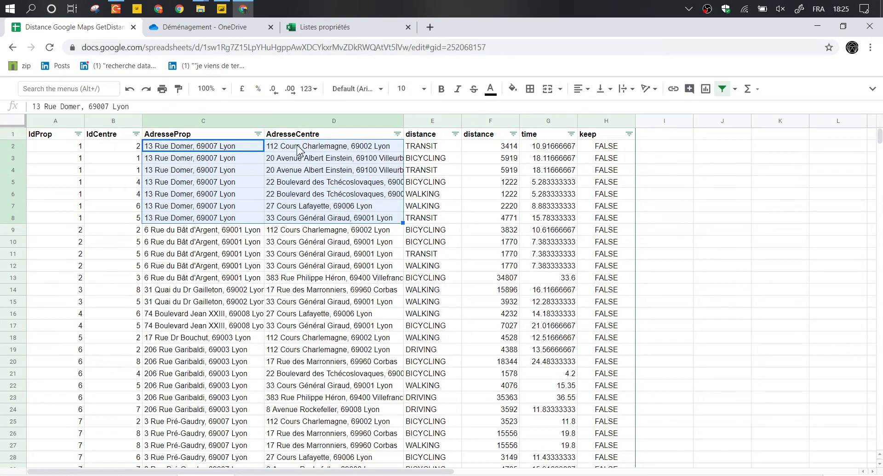
pyautogui.click(301, 161)
pyautogui.click(285, 168)
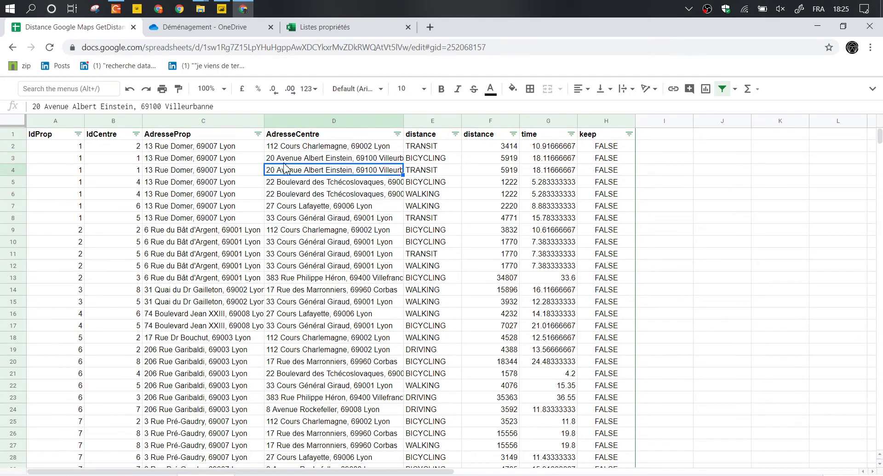
pyautogui.moveTo(247, 148); pyautogui.dragTo(445, 219)
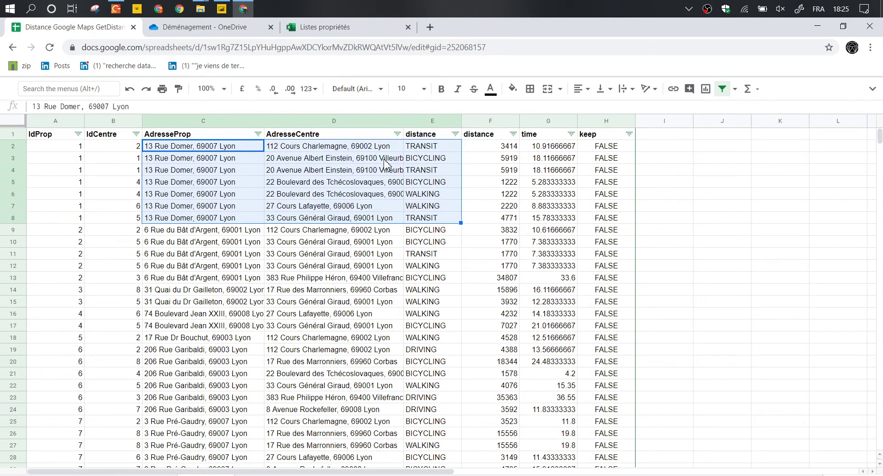
pyautogui.click(435, 148)
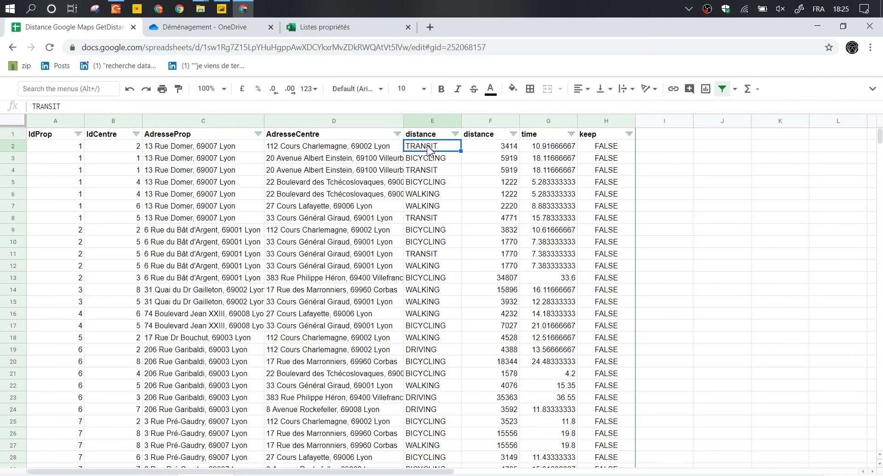
# Rename the column E header to mode and check its values.
pyautogui.click(430, 136)
pyautogui.write('mode')
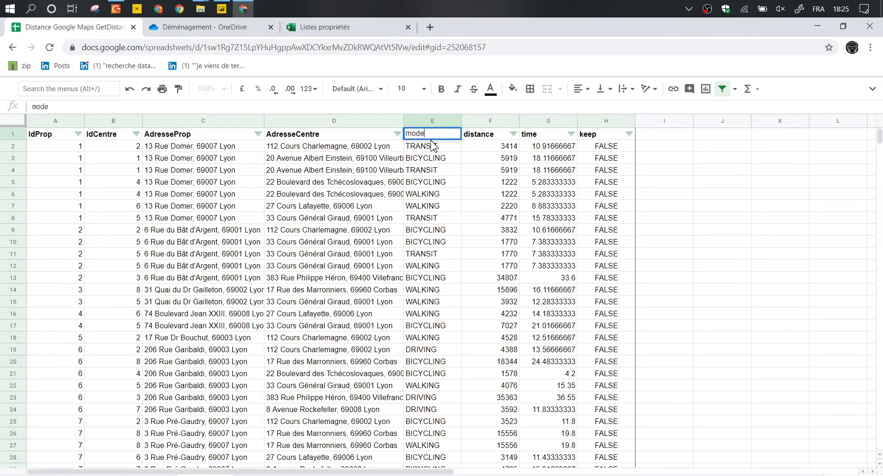
pyautogui.press('Return')
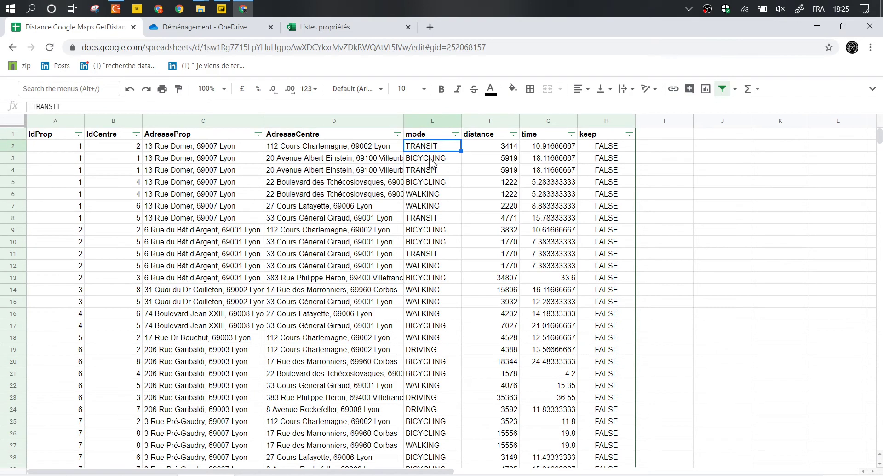
pyautogui.click(431, 159)
pyautogui.click(431, 170)
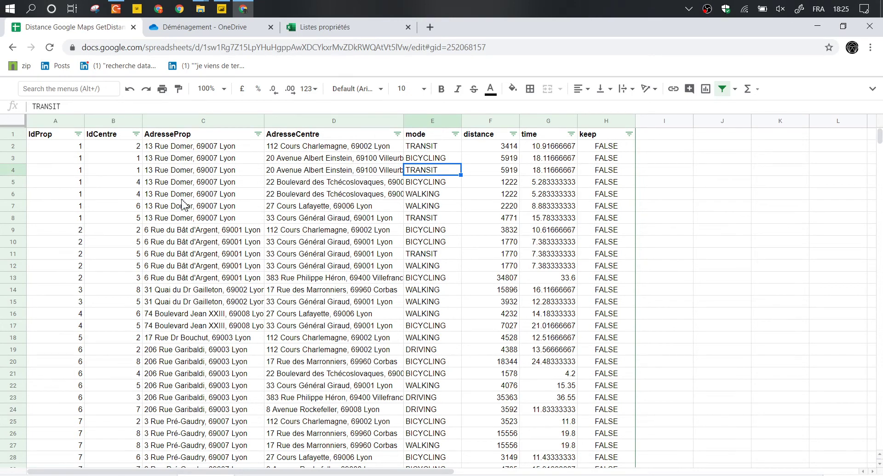
pyautogui.scroll(-4, 186, 221)
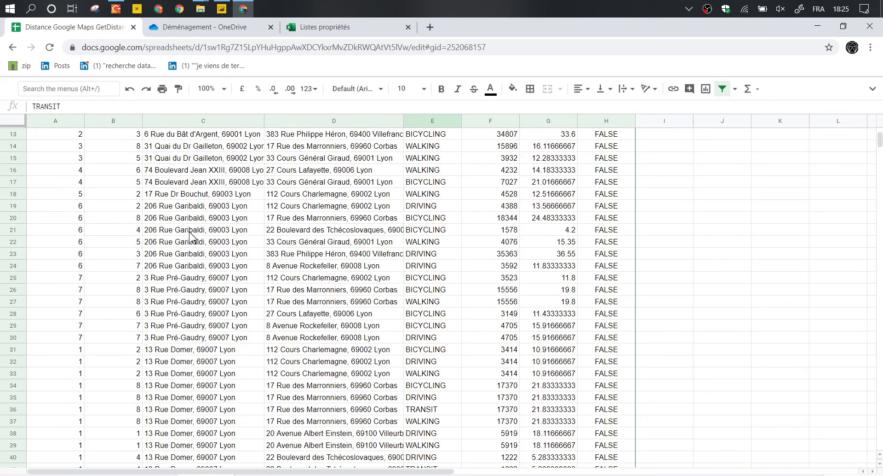
pyautogui.scroll(4, 190, 236)
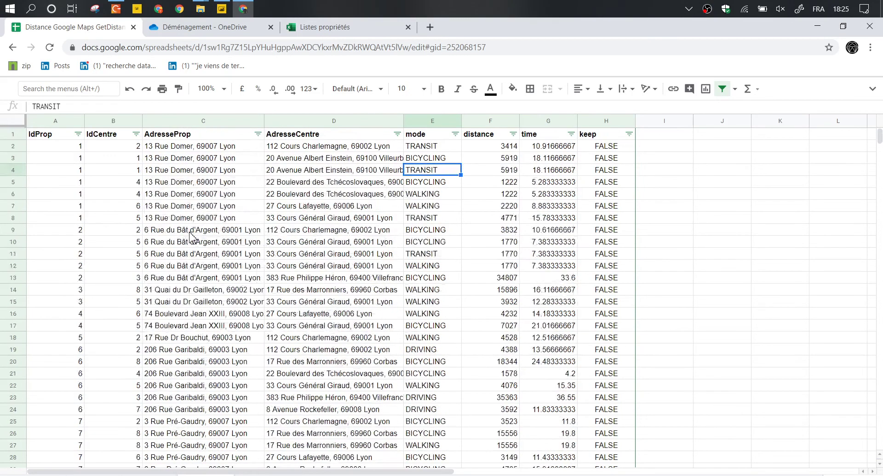
# Sort A → Z so rows order by IdProp, then IdCentre, then mode; select the first pair.
pyautogui.click(79, 134)
pyautogui.click(115, 152)
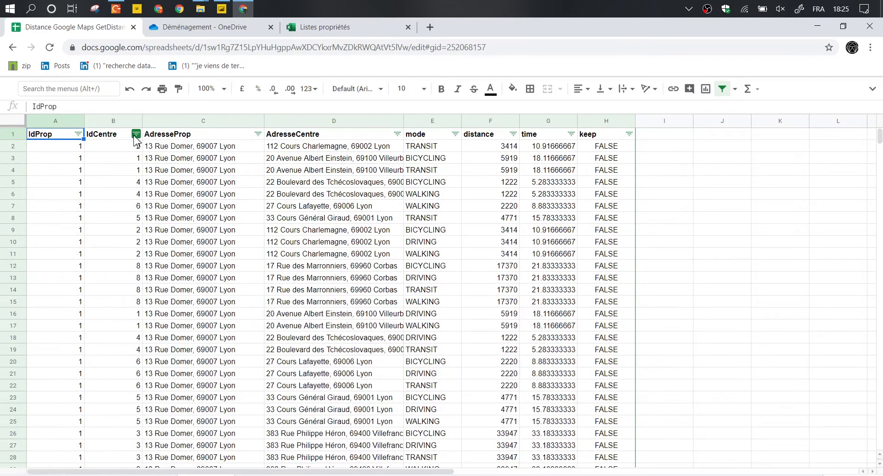
pyautogui.click(136, 138)
pyautogui.click(208, 152)
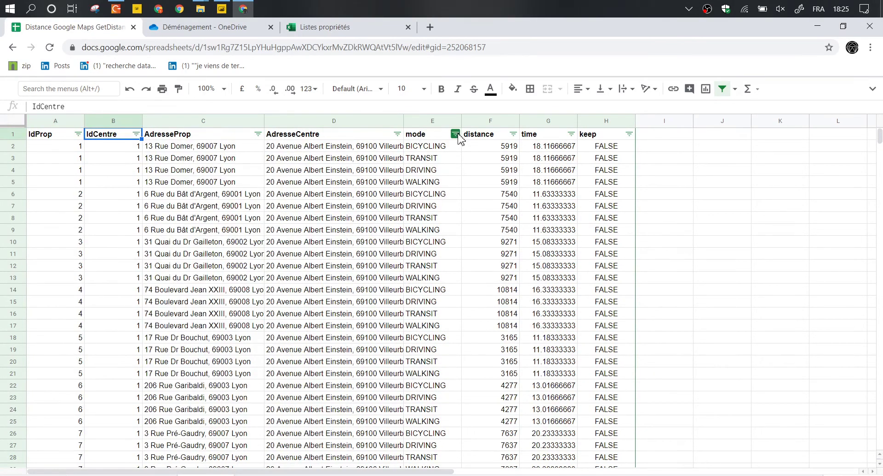
pyautogui.click(457, 134)
pyautogui.click(449, 152)
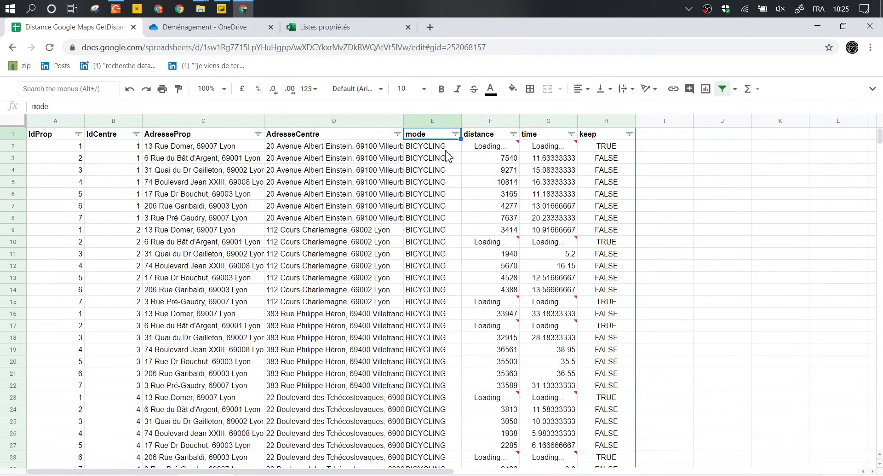
pyautogui.click(136, 136)
pyautogui.click(144, 151)
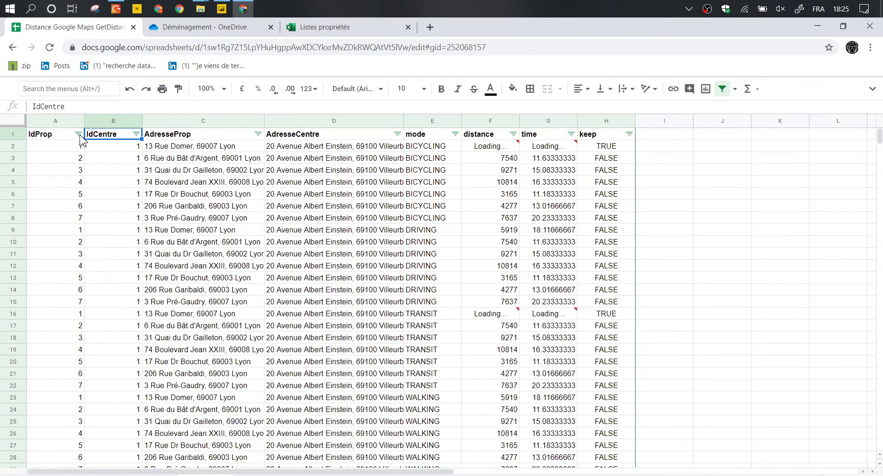
pyautogui.click(79, 136)
pyautogui.click(89, 150)
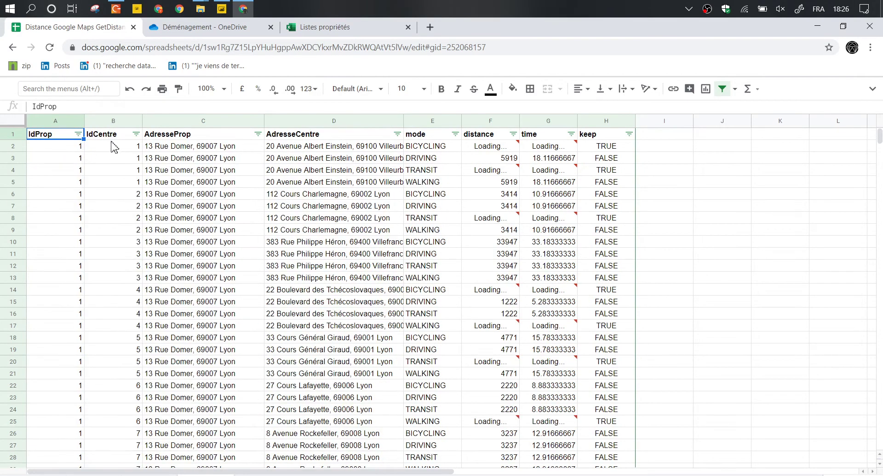
pyautogui.moveTo(79, 146); pyautogui.dragTo(601, 397)
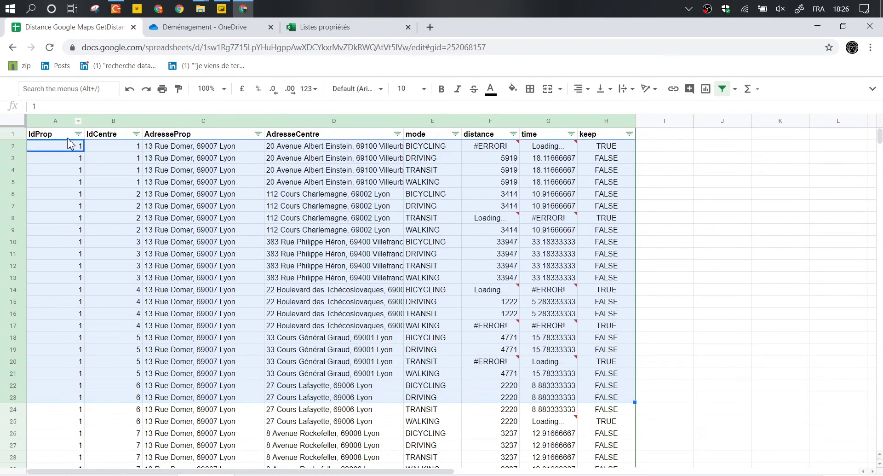
pyautogui.moveTo(76, 147); pyautogui.dragTo(53, 152)
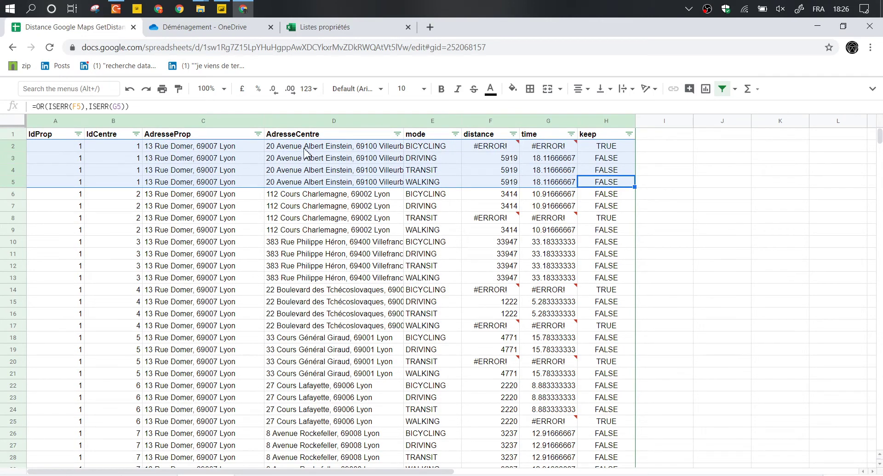
# Re-enter F2's failing BICYCLING distance, typing =goo to bring up the GOOGLEMAPS function.
pyautogui.click(438, 150)
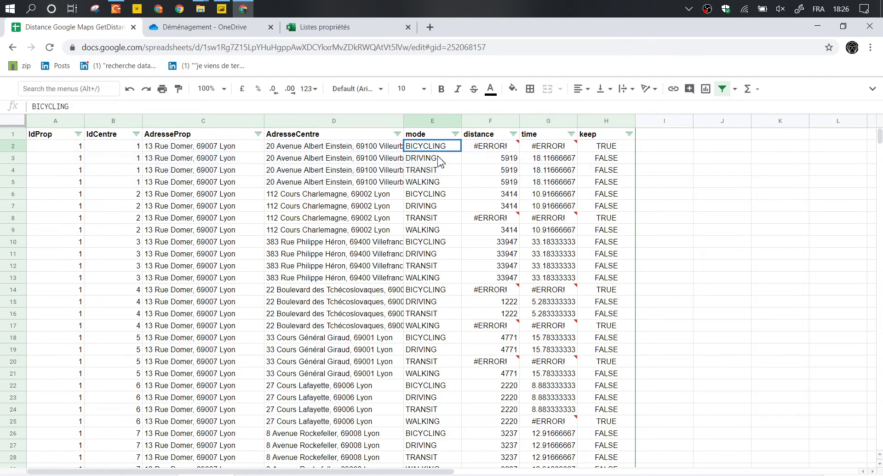
pyautogui.moveTo(439, 161); pyautogui.dragTo(433, 184)
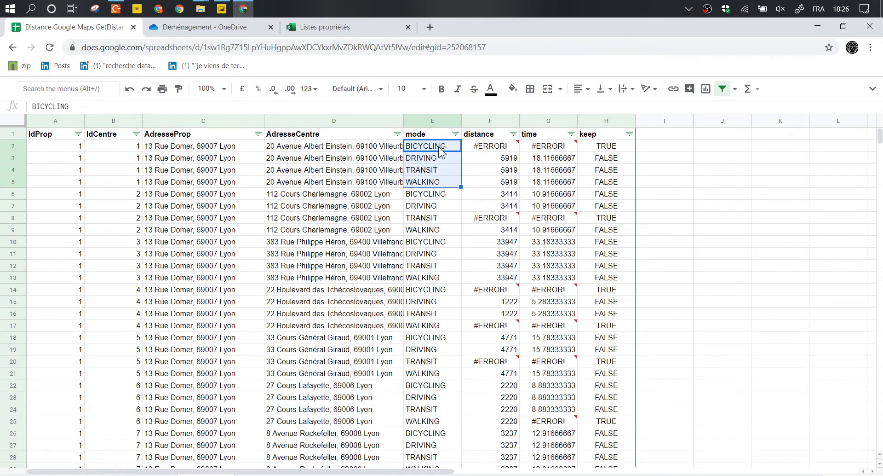
pyautogui.click(491, 161)
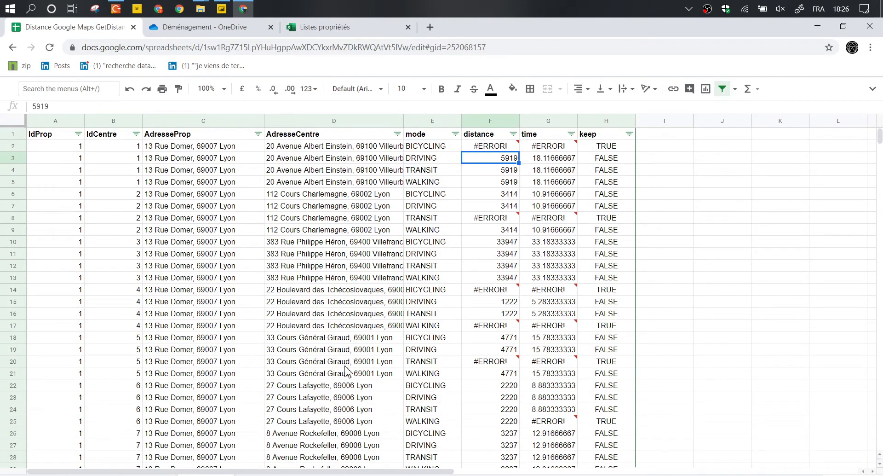
pyautogui.write('=')
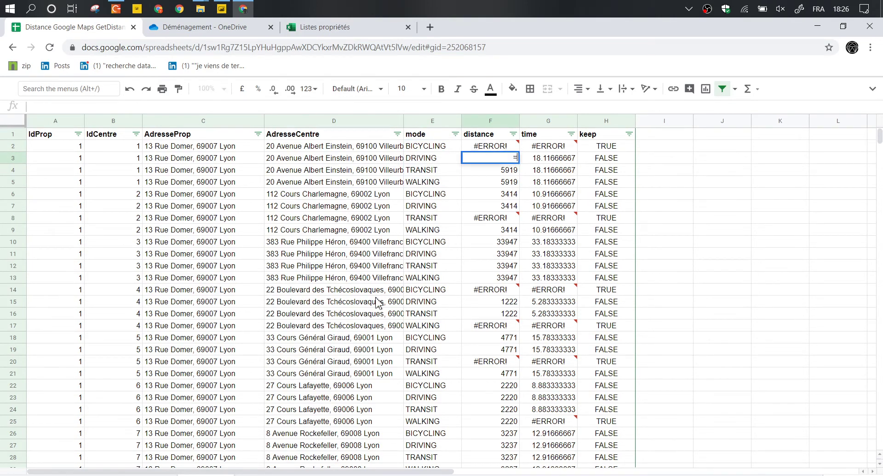
pyautogui.press('Escape')
pyautogui.press('Up')
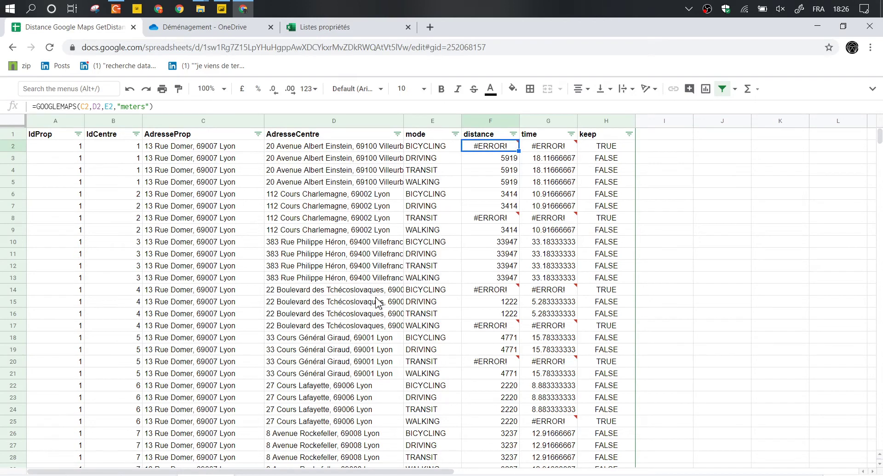
pyautogui.write('=goo')
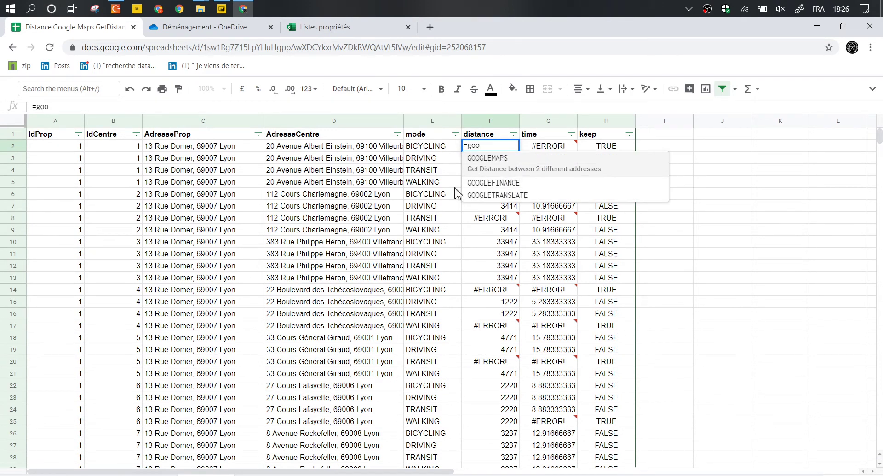
# Enter =GOOGLEMAPS(C2,D2,E2,"hours") in F2 of the Google Sheets distance sheet.
pyautogui.click(488, 161)
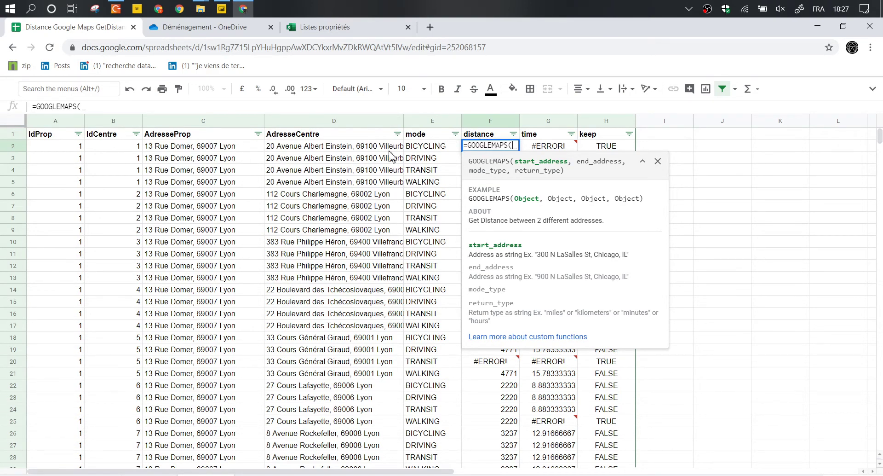
pyautogui.click(229, 150)
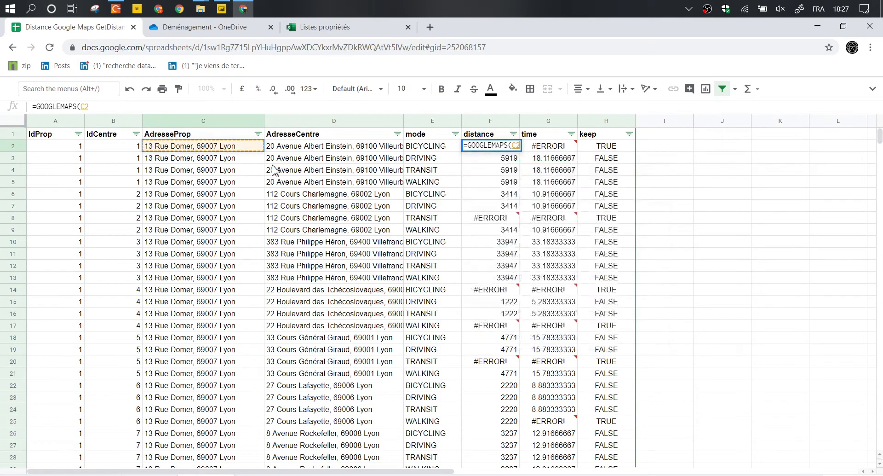
pyautogui.write('?')
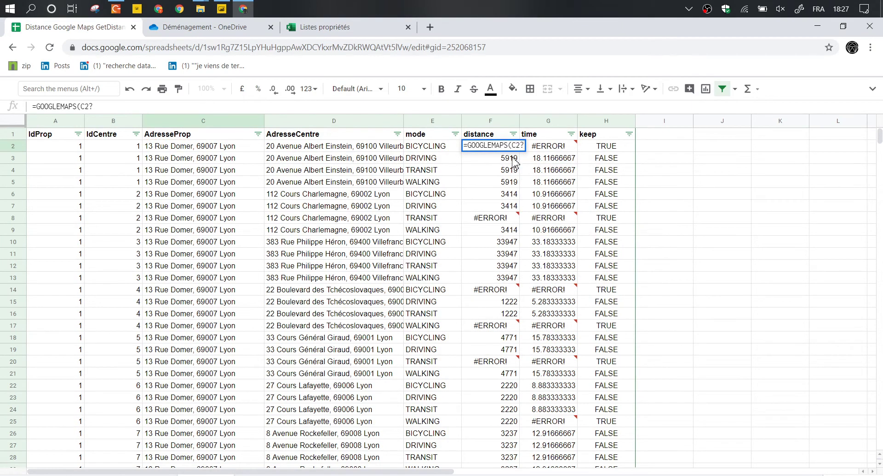
pyautogui.press('BackSpace')
pyautogui.write(',')
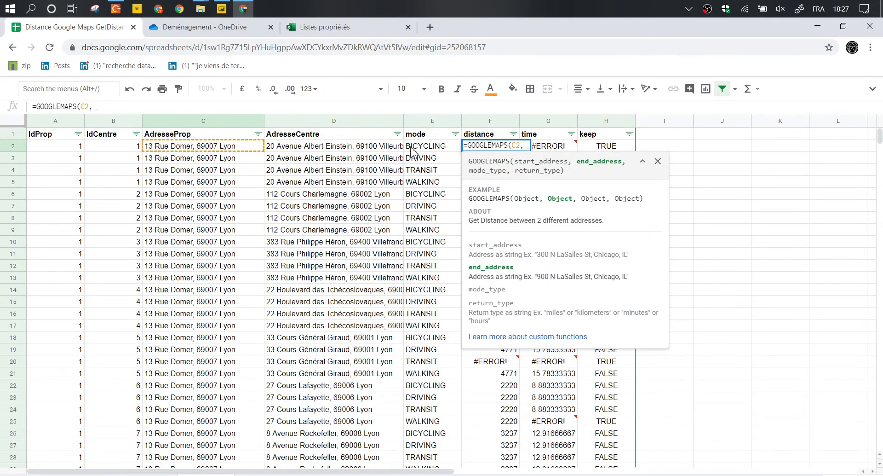
pyautogui.click(362, 150)
pyautogui.write(',')
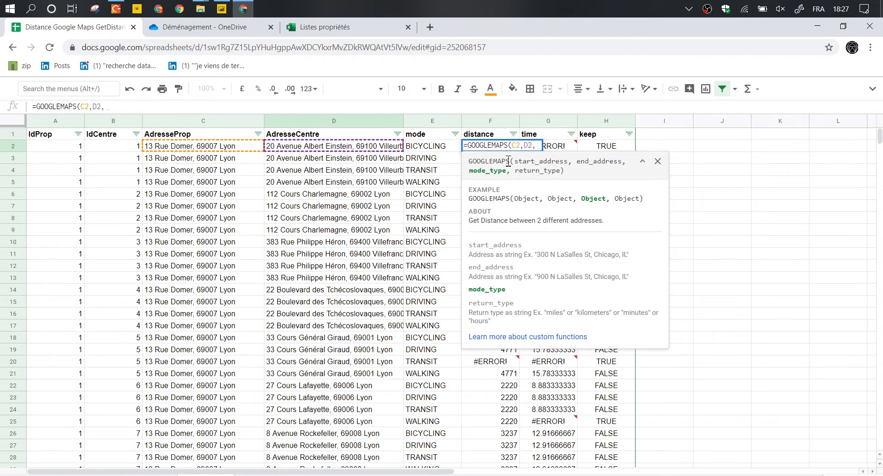
pyautogui.click(437, 148)
pyautogui.write(',')
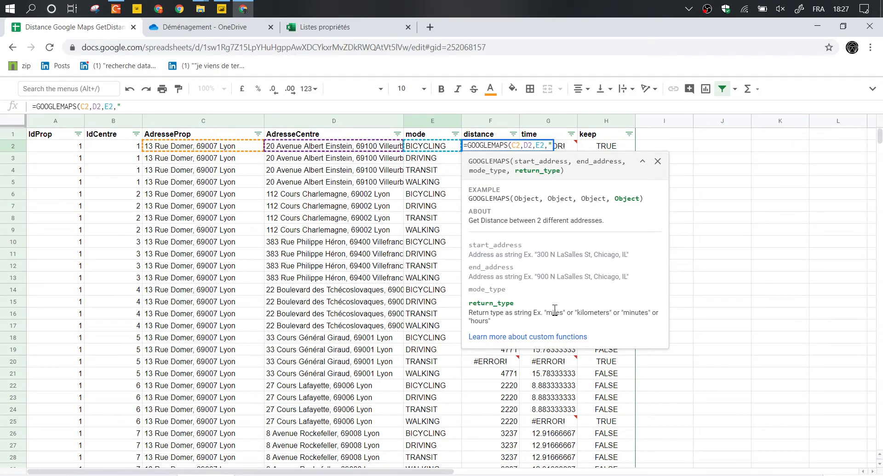
pyautogui.write('hours")')
pyautogui.press('Return')
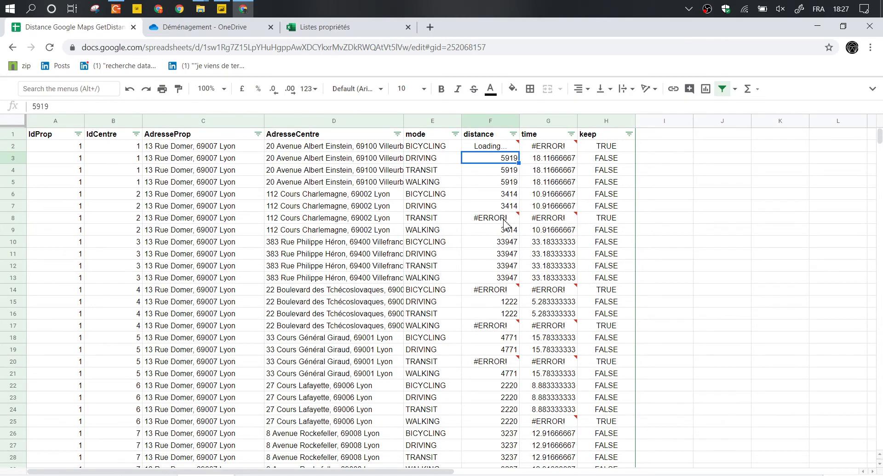
# Inspect F2's #ERROR!, retry the formula, and compare it with the working meters formula in F4.
pyautogui.click(495, 148)
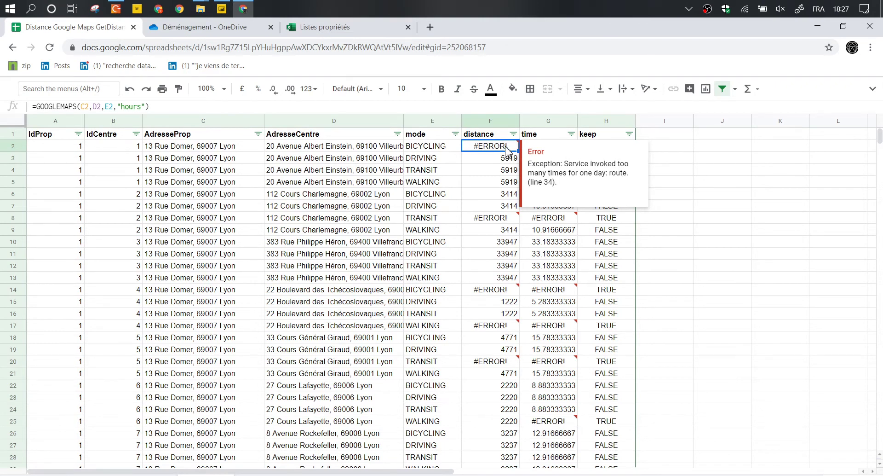
pyautogui.doubleClick(506, 146)
pyautogui.press('Return')
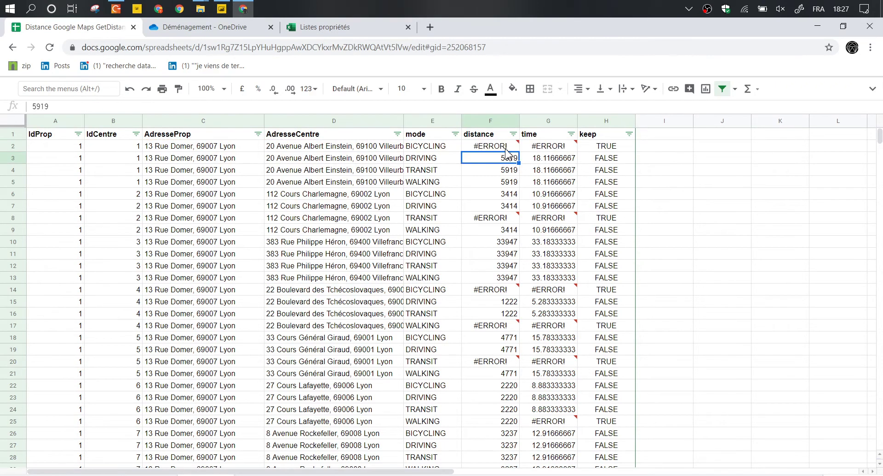
pyautogui.click(506, 148)
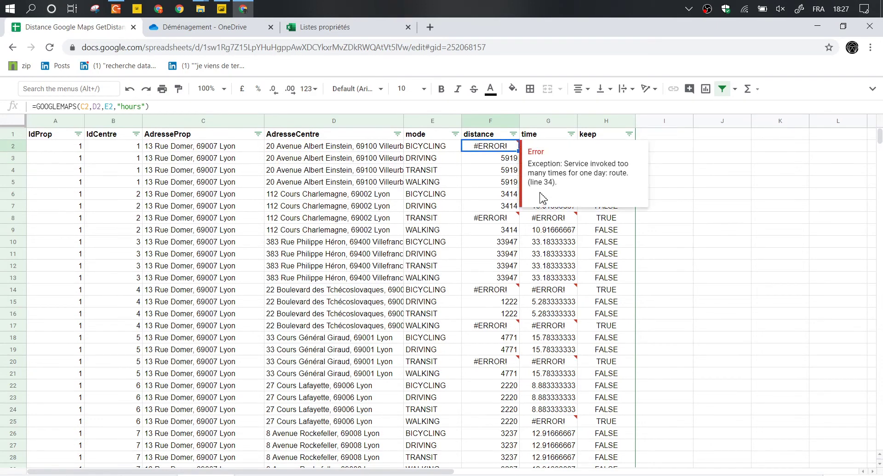
pyautogui.click(502, 173)
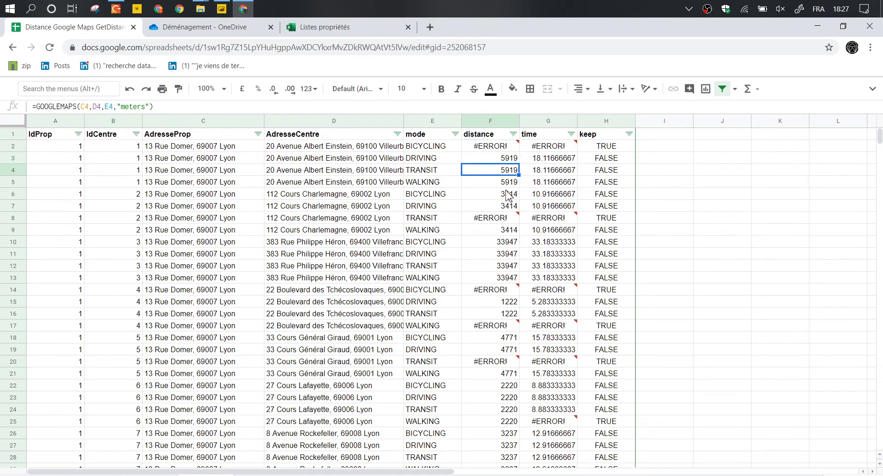
pyautogui.click(500, 147)
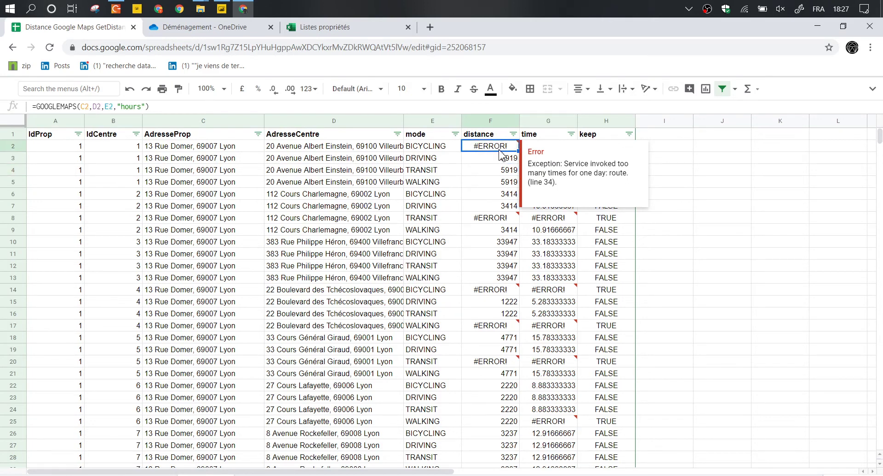
pyautogui.click(390, 197)
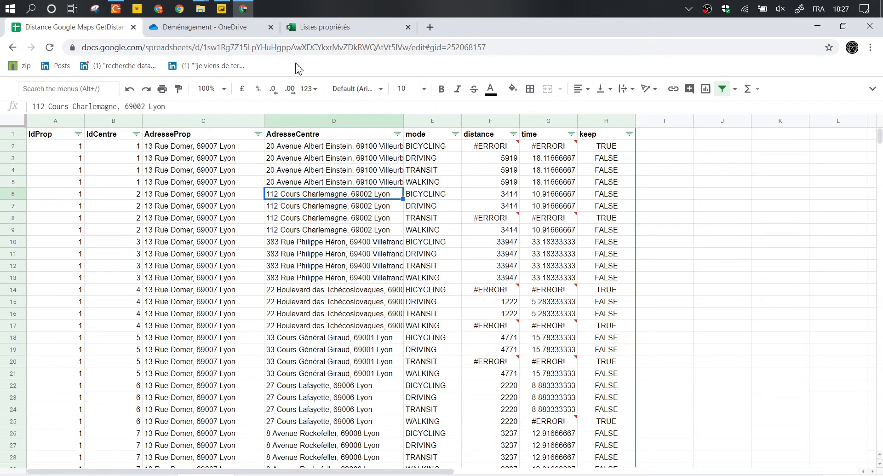
pyautogui.click(322, 29)
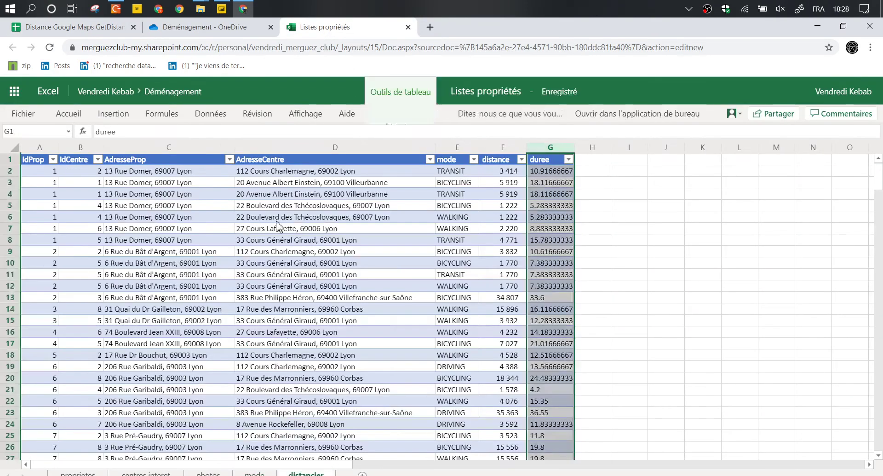
# Compare Excel's TRANSIT distance 3414 in F2 with the Google Sheets time in G6.
pyautogui.click(457, 170)
pyautogui.click(489, 173)
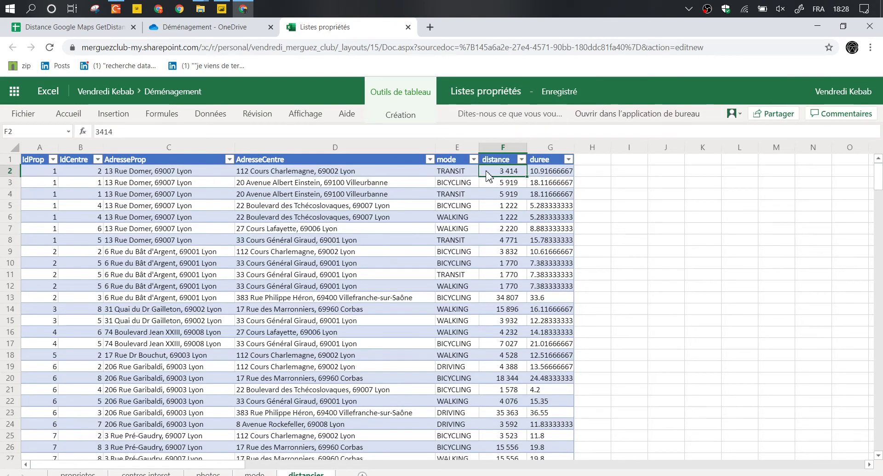
pyautogui.click(60, 34)
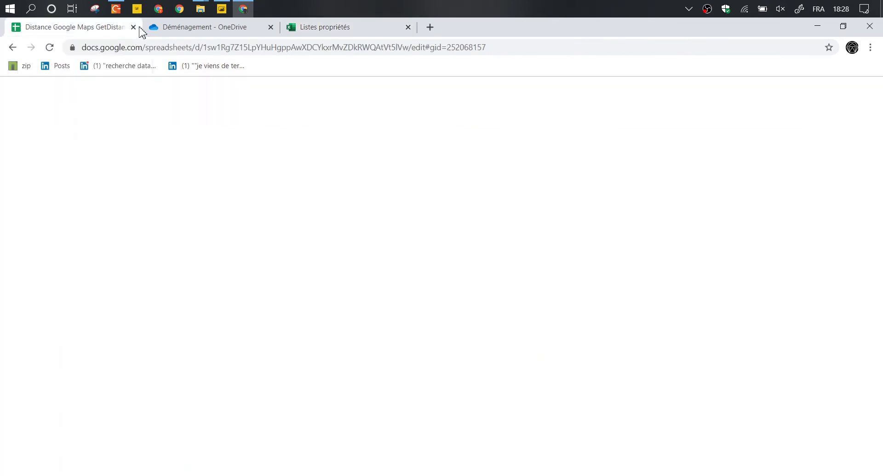
pyautogui.click(575, 199)
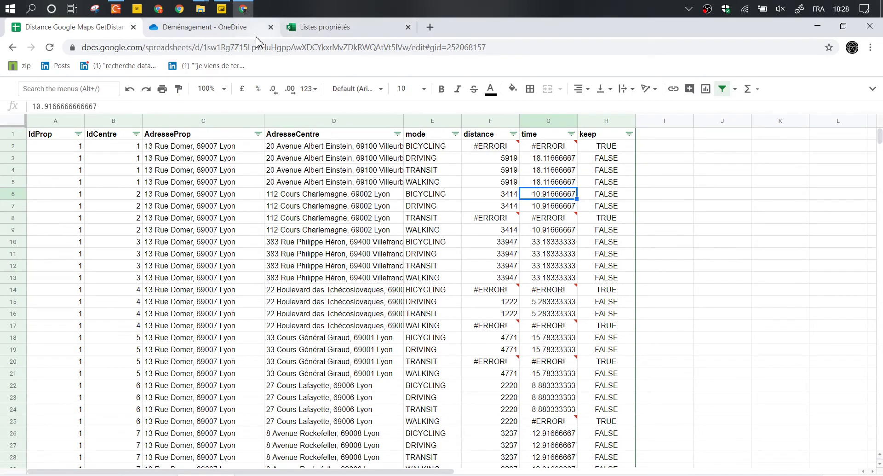
pyautogui.moveTo(223, 11)
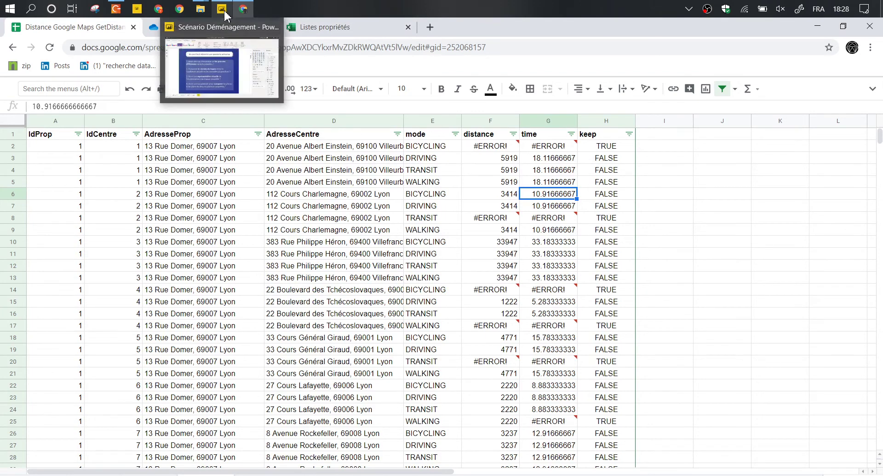
pyautogui.click(335, 29)
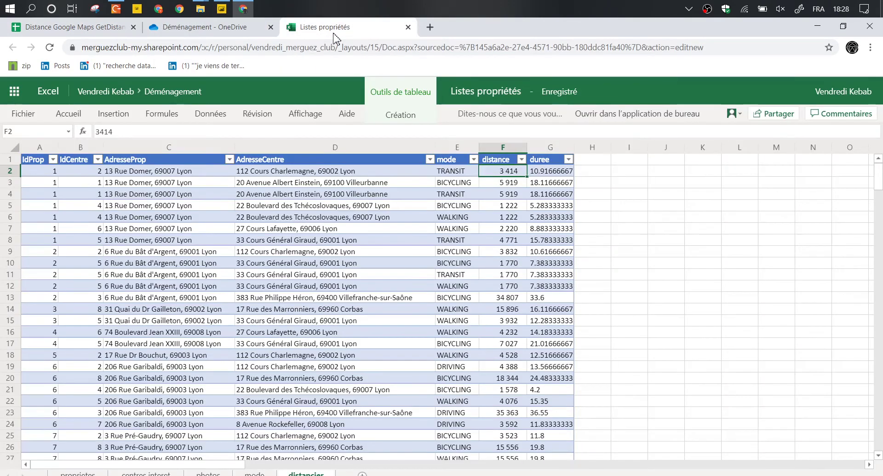
pyautogui.click(616, 262)
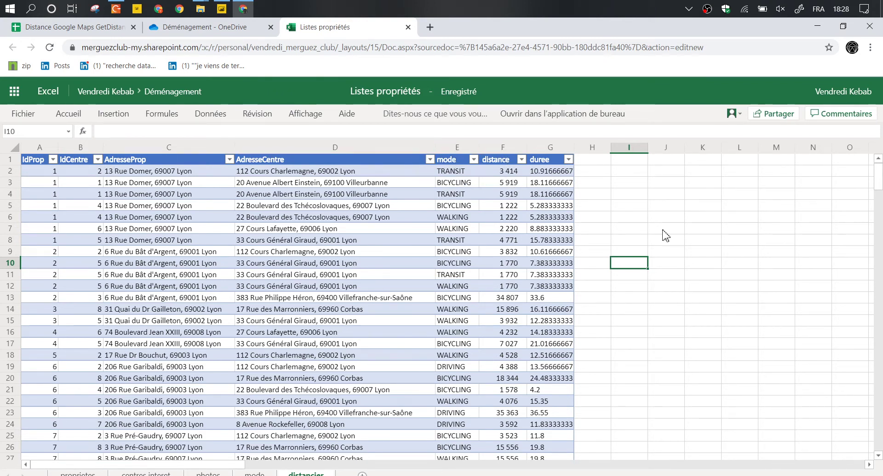
pyautogui.click(641, 219)
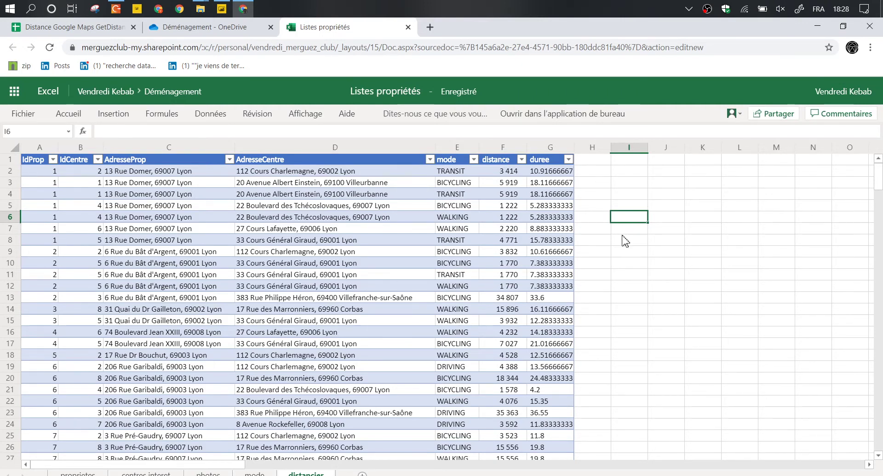
pyautogui.click(667, 210)
pyautogui.click(658, 220)
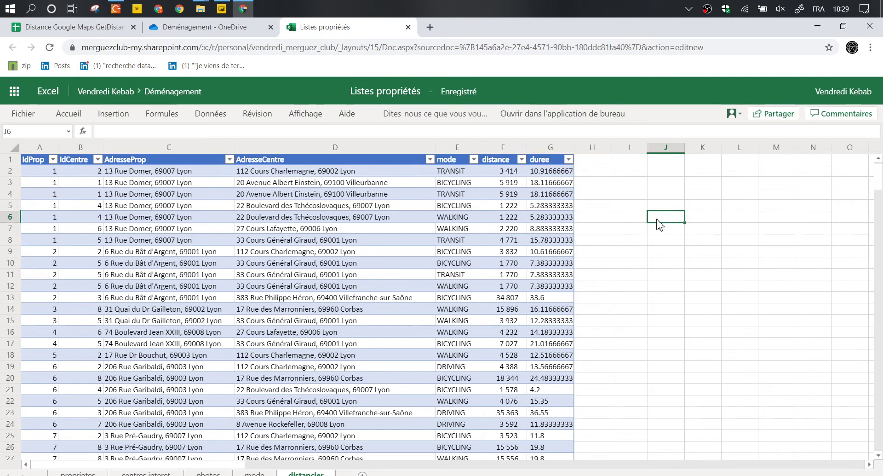
pyautogui.click(184, 173)
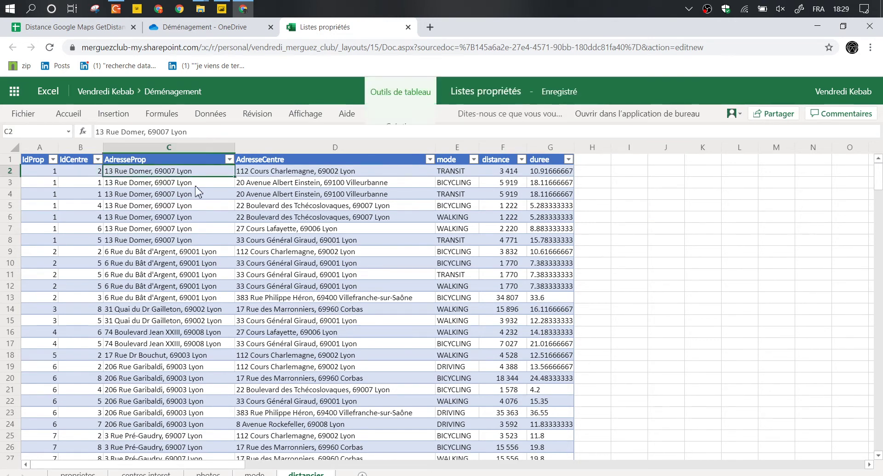
pyautogui.hotkey('ctrl', 'c')
pyautogui.hotkey('ctrl', 't')
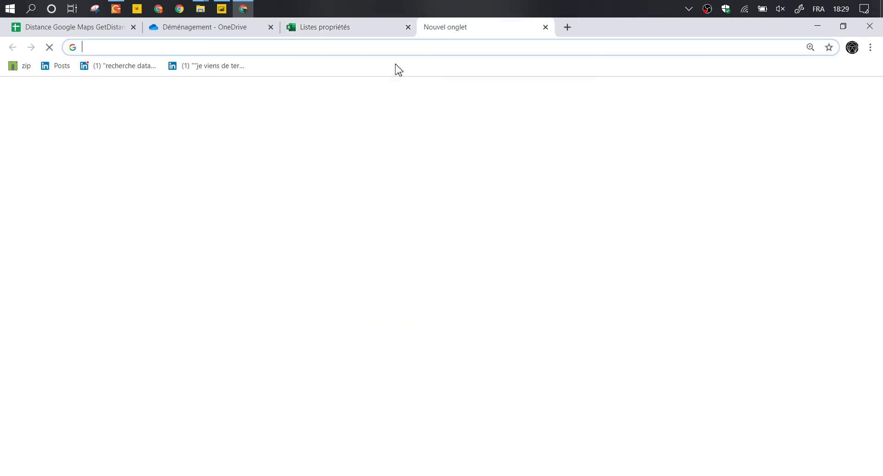
pyautogui.write('gogole maos')
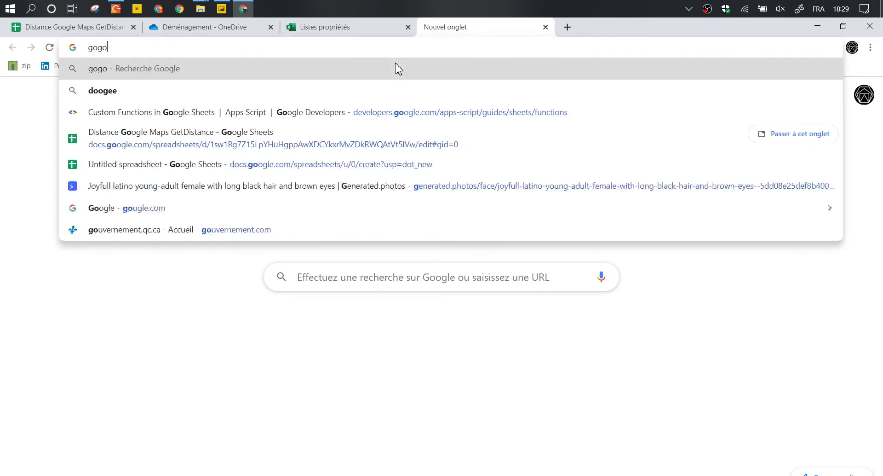
pyautogui.press('Down')
pyautogui.press('Return')
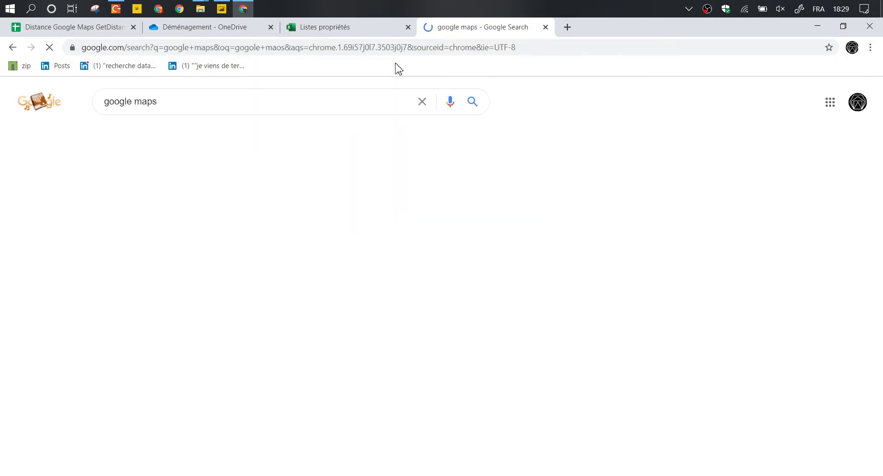
pyautogui.click(160, 137)
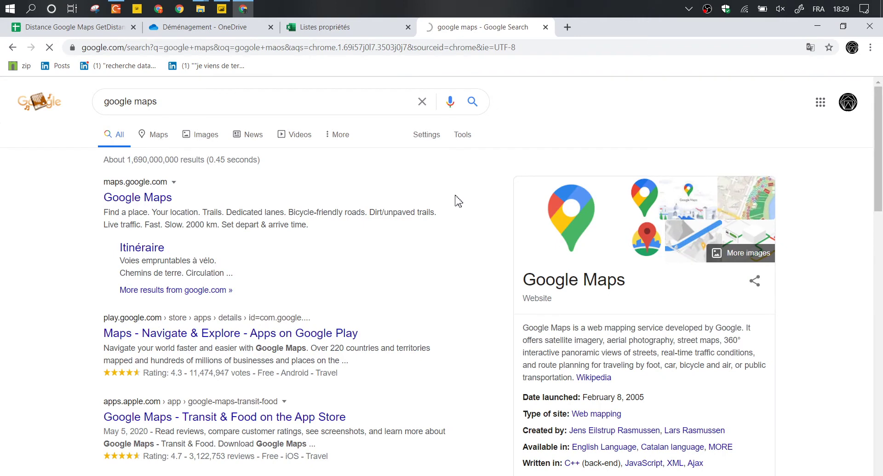
pyautogui.click(363, 27)
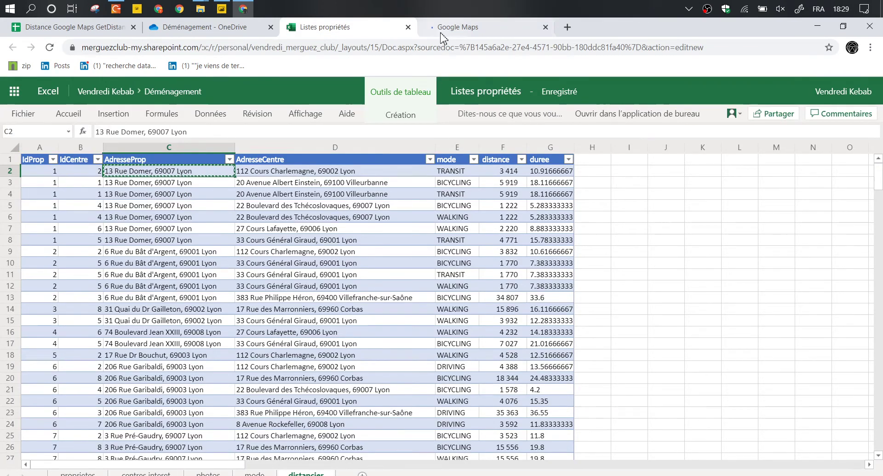
pyautogui.click(453, 27)
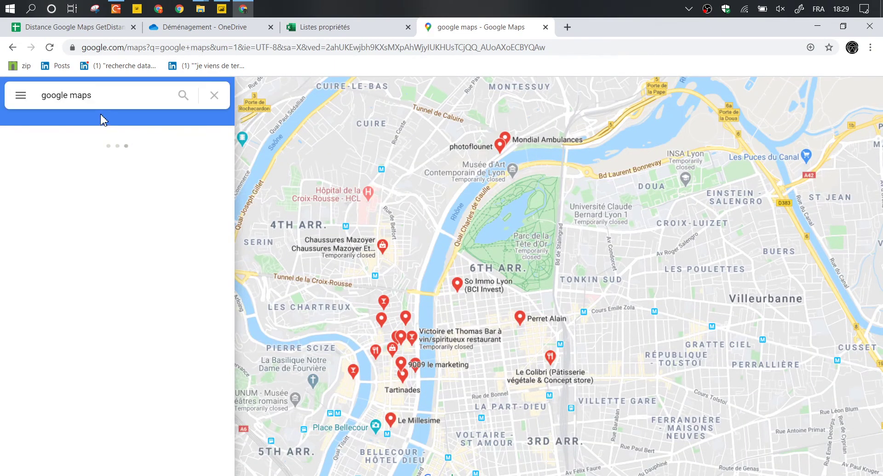
pyautogui.tripleClick(91, 99)
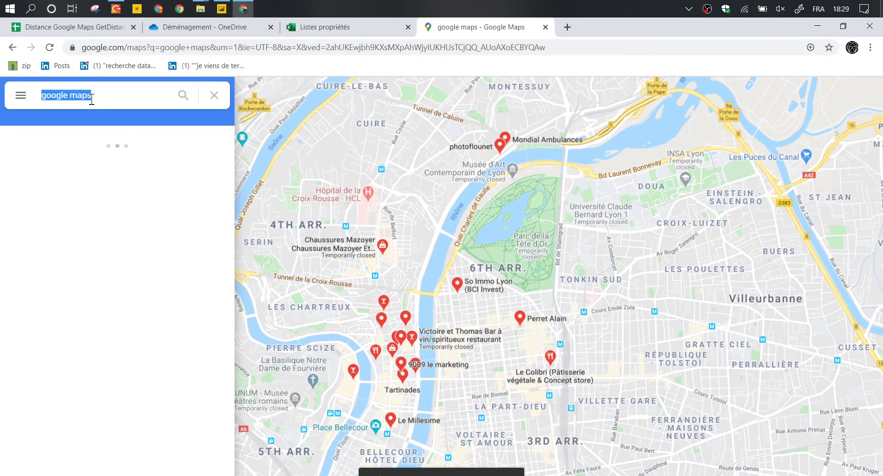
pyautogui.press('Return')
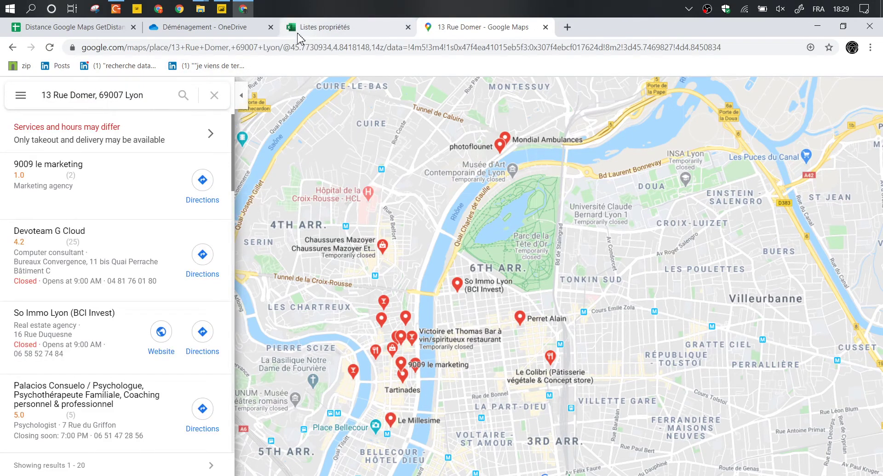
pyautogui.click(298, 31)
pyautogui.press('Right')
pyautogui.hotkey('ctrl', 'c')
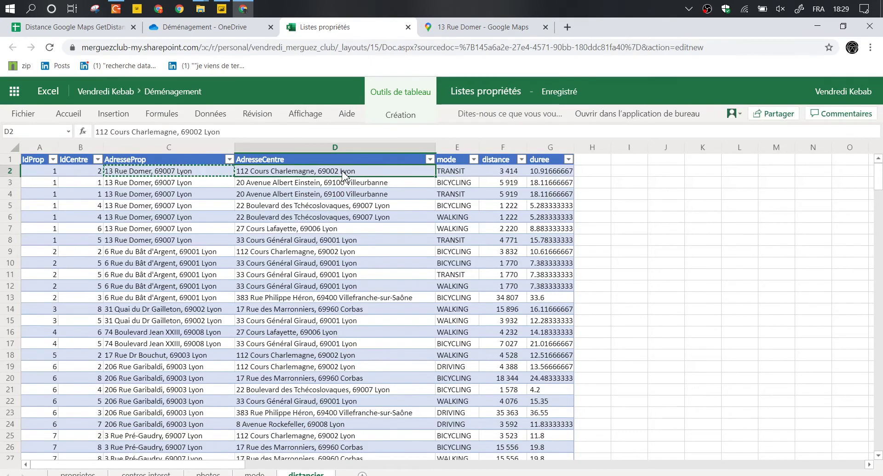
pyautogui.click(482, 31)
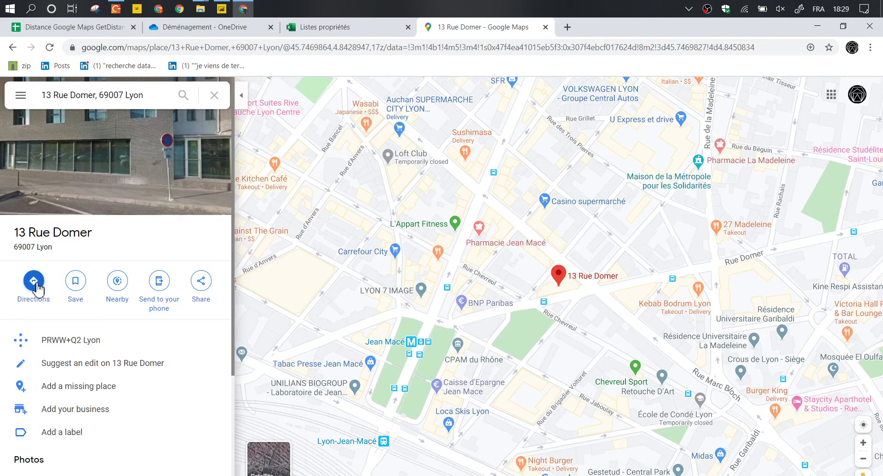
pyautogui.click(36, 285)
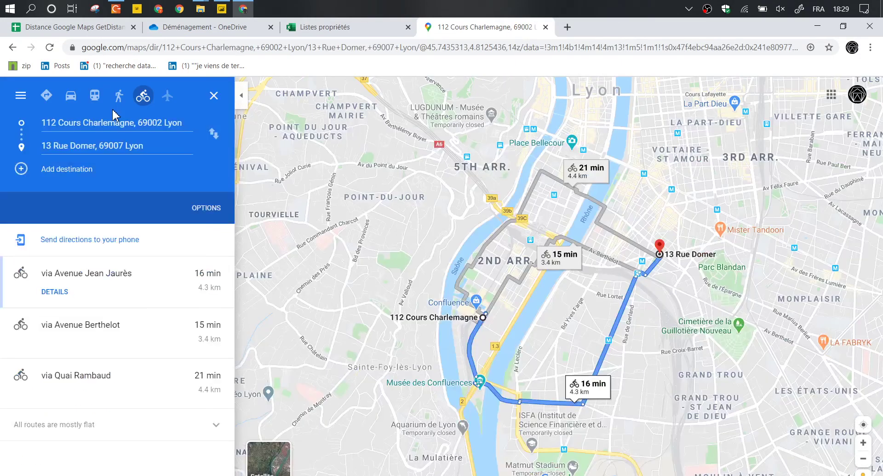
pyautogui.click(72, 99)
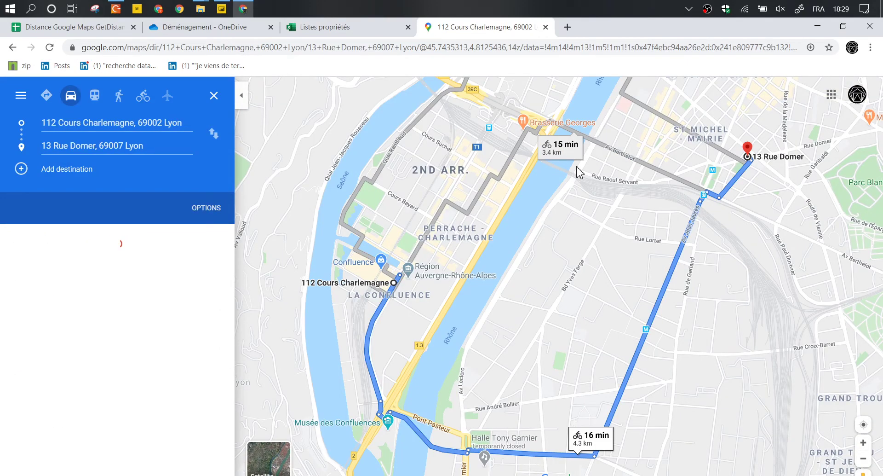
pyautogui.hotkey('ctrl', 'shift', 'Tab')
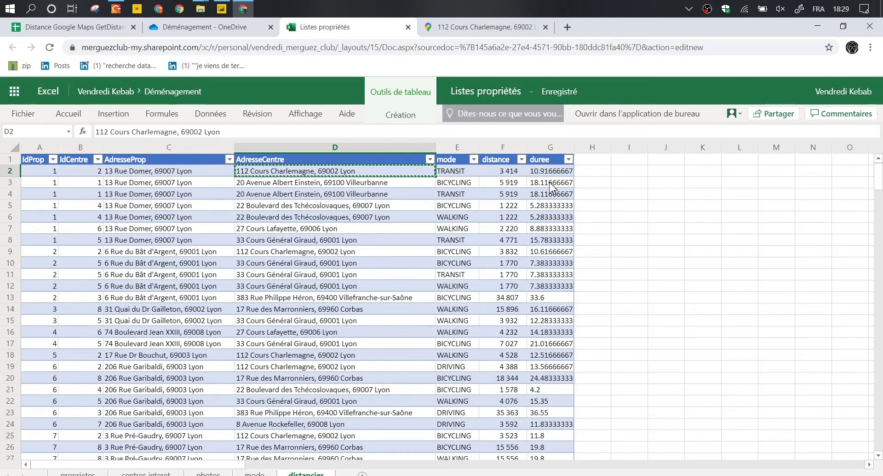
# Try entering 11 in H2, then undo both the table expansion and the value.
pyautogui.press('Right')
pyautogui.press('Right')
pyautogui.press('Right')
pyautogui.press('Right')
pyautogui.write('11')
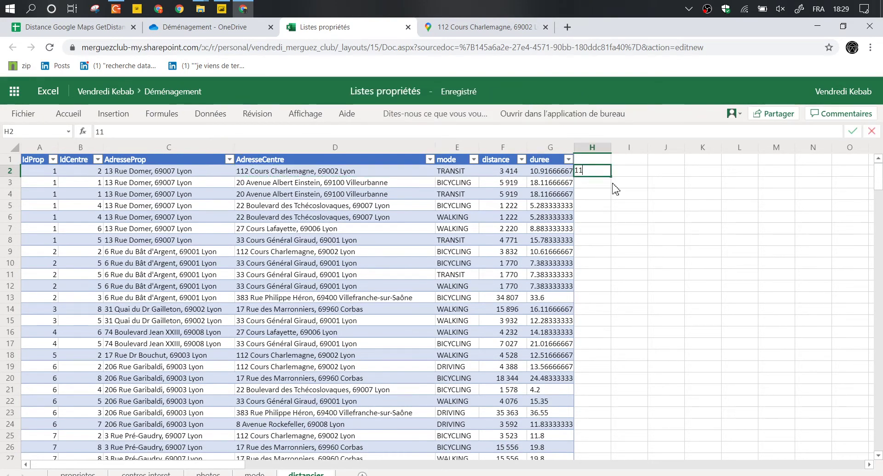
pyautogui.press('Return')
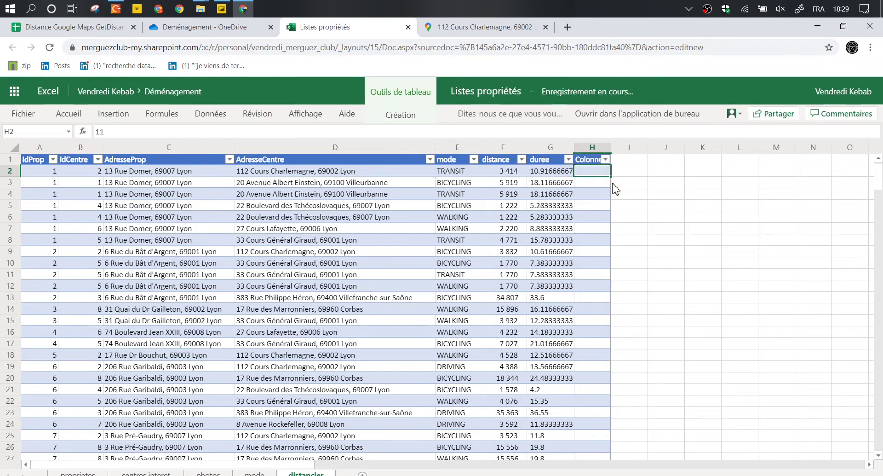
pyautogui.hotkey('ctrl', 'z')
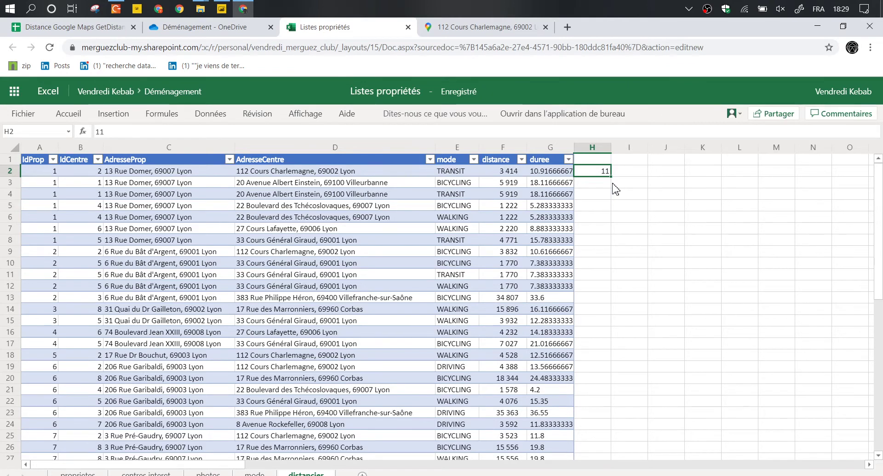
pyautogui.hotkey('ctrl', 'z')
pyautogui.click(612, 183)
# Start typing a =10*300 test formula in scratch cell J4.
pyautogui.press('Down')
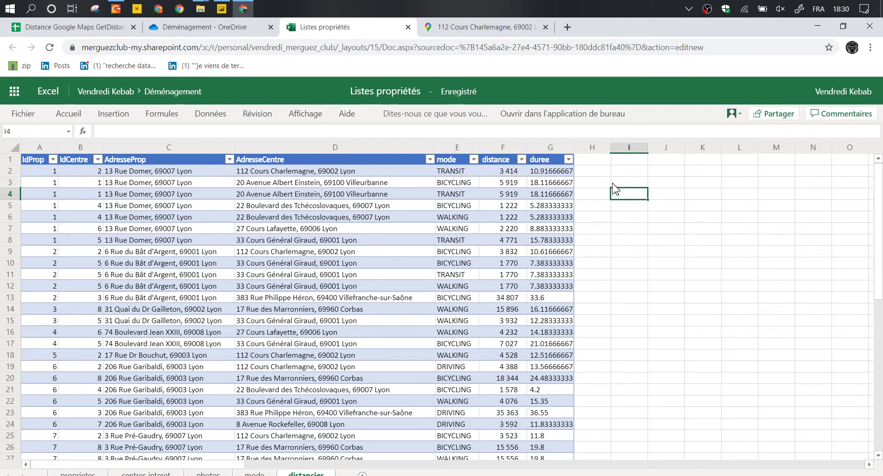
pyautogui.press('Right')
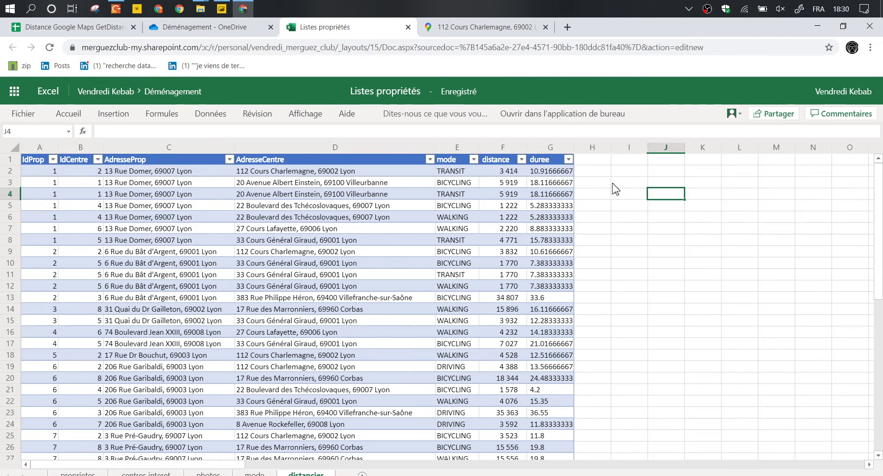
pyautogui.write('4*')
pyautogui.write('=10*')
# Enter =10*300 in J4 and the minutes-to-hours formula =(J4*60)/3600 in J5.
pyautogui.write('300')
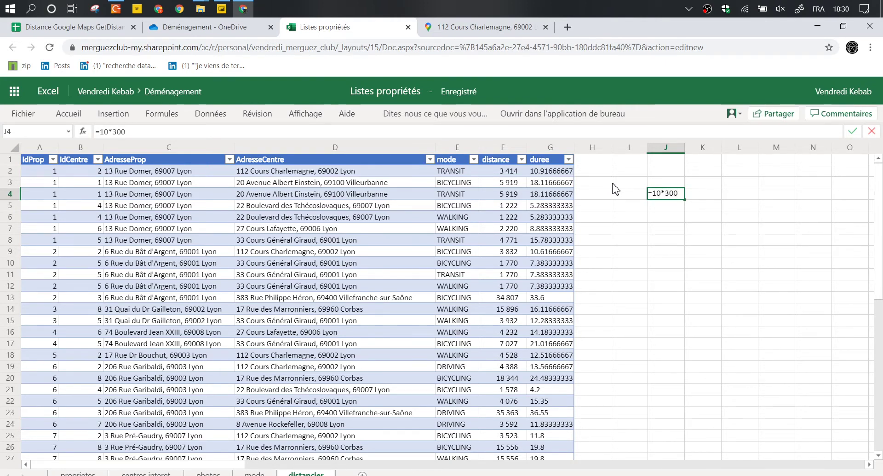
pyautogui.press('Return')
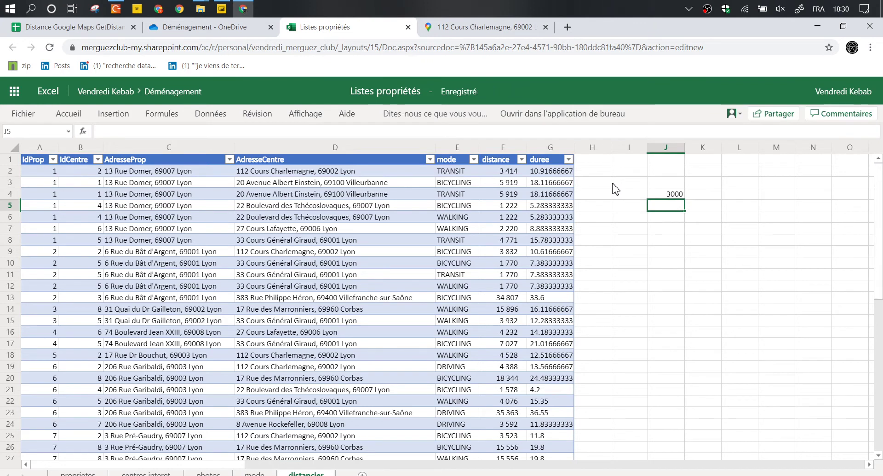
pyautogui.write('=J4*60')
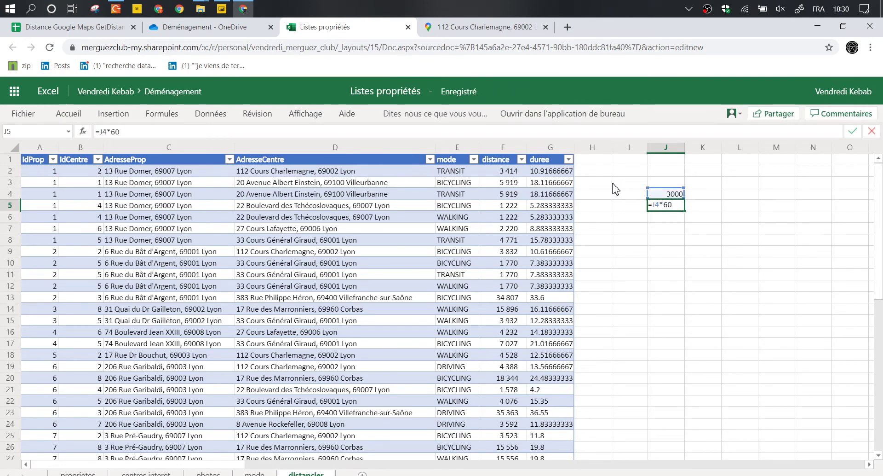
pyautogui.write('/3600')
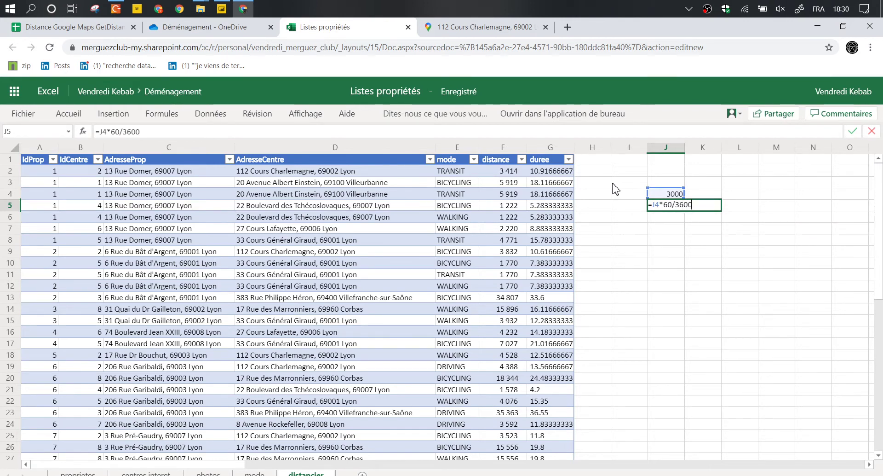
pyautogui.click(122, 133)
pyautogui.write(')')
pyautogui.press('Left')
pyautogui.press('Left')
pyautogui.press('Left')
pyautogui.press('Left')
pyautogui.press('Left')
pyautogui.press('Left')
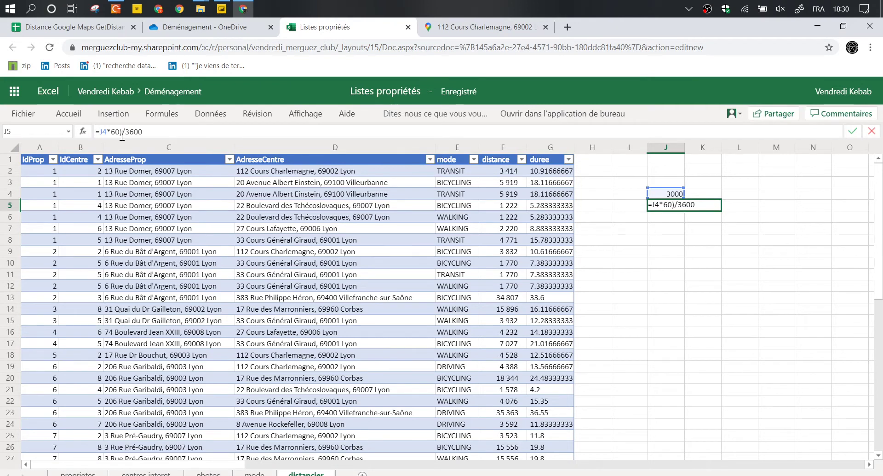
pyautogui.write('(')
pyautogui.hotkey('ctrl', 'Return')
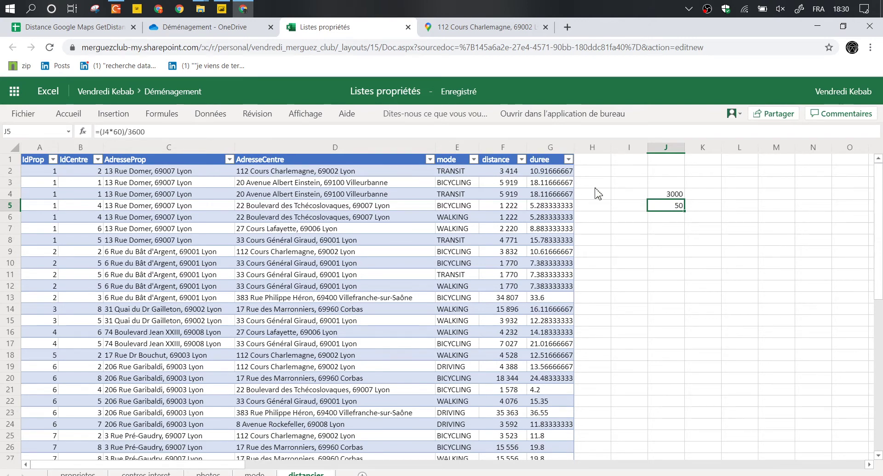
# Change J4's formula to =50*1000, giving 50000.
pyautogui.click(668, 194)
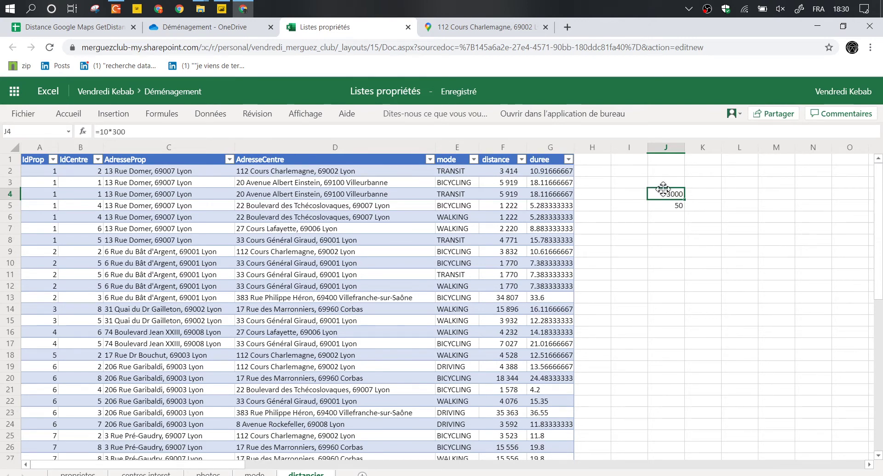
pyautogui.doubleClick(103, 132)
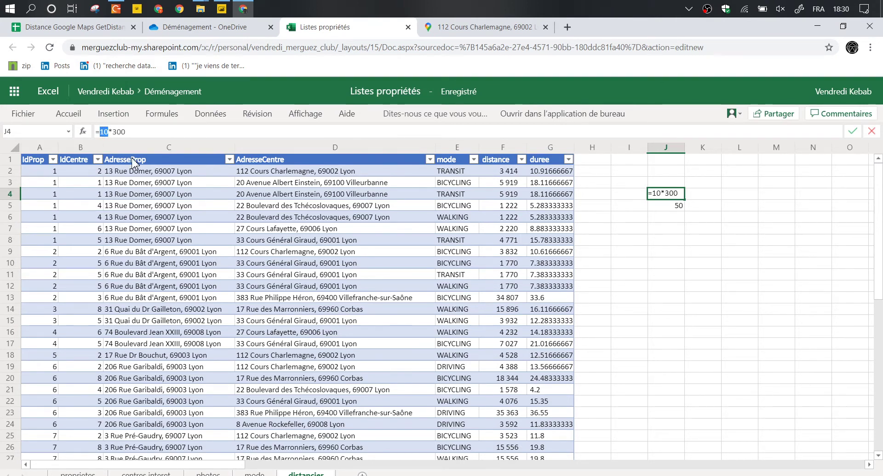
pyautogui.write('50')
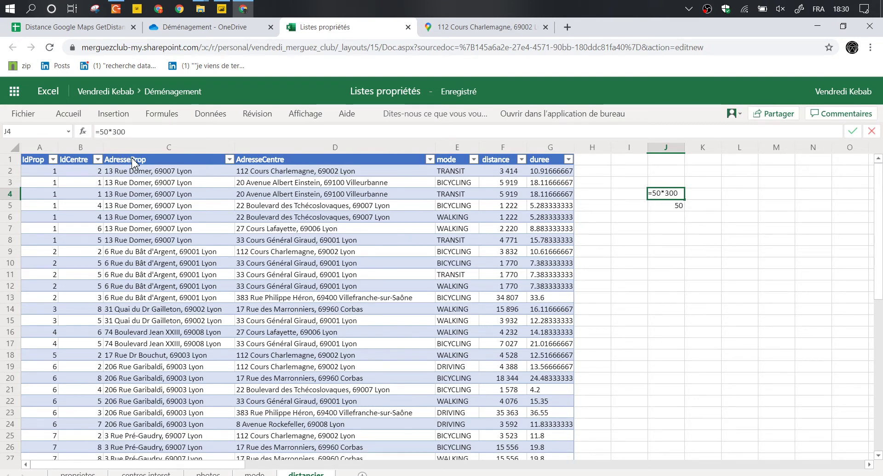
pyautogui.press('BackSpace')
pyautogui.write('1000')
pyautogui.press('Return')
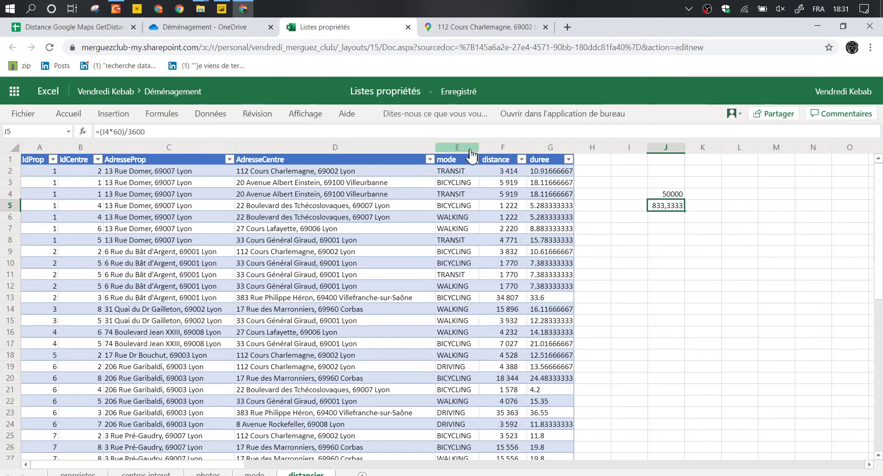
# Select the mode and distance headers and the distance and duree columns.
pyautogui.moveTo(472, 159); pyautogui.dragTo(510, 162)
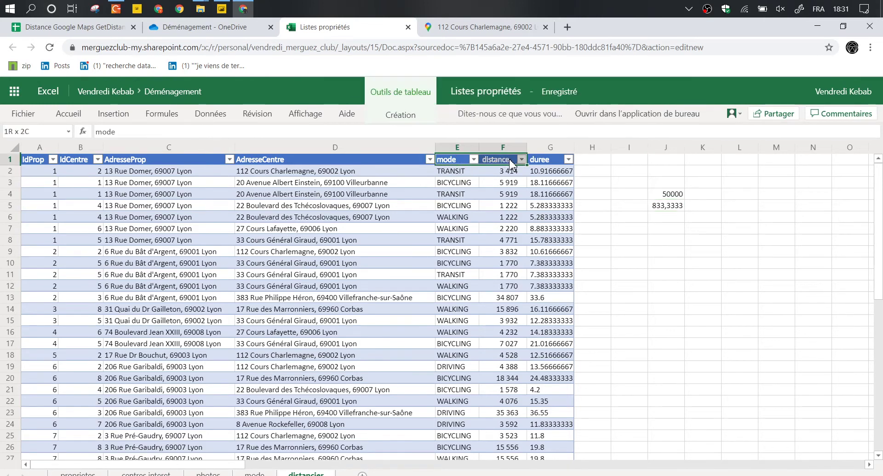
pyautogui.click(505, 185)
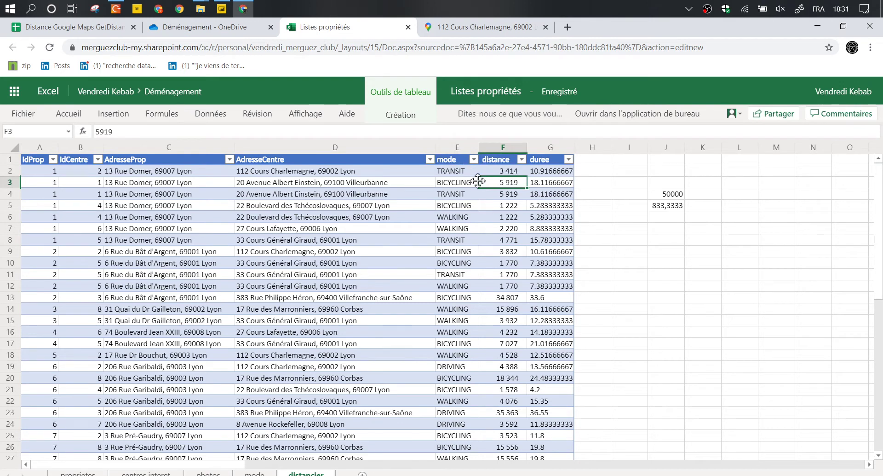
pyautogui.moveTo(573, 155); pyautogui.dragTo(567, 158)
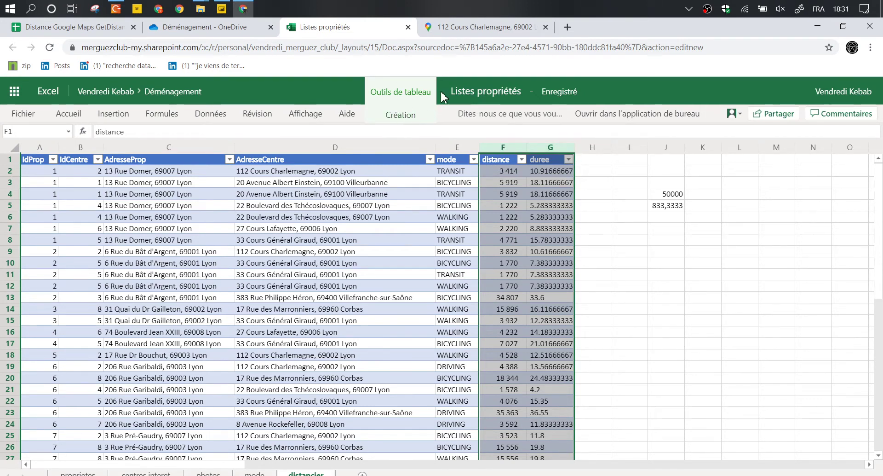
pyautogui.hotkey('ctrl', 't')
pyautogui.write('goo')
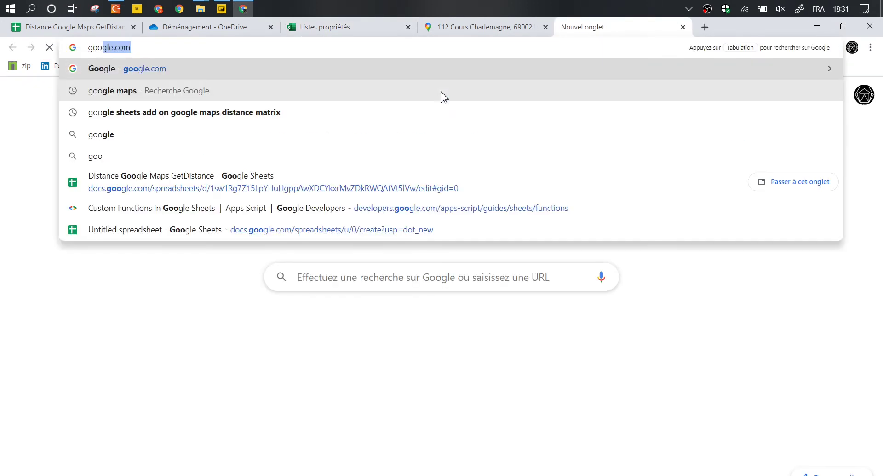
pyautogui.write('gle maps formula')
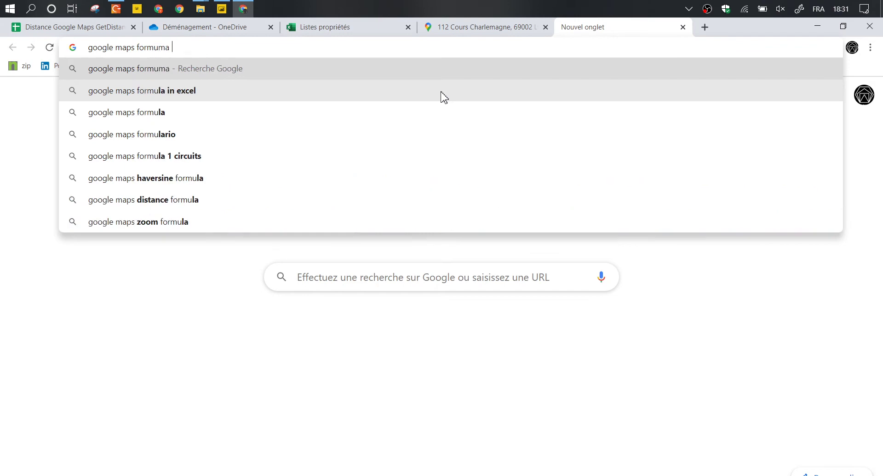
pyautogui.write(' gsheets')
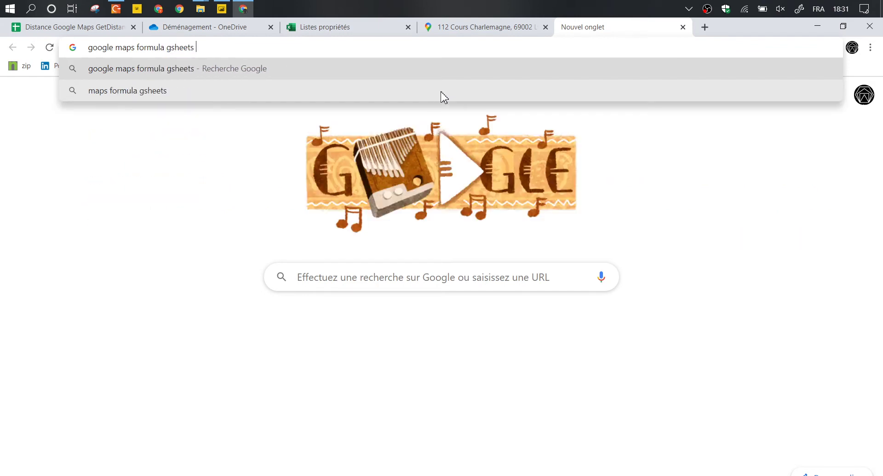
pyautogui.press('Return')
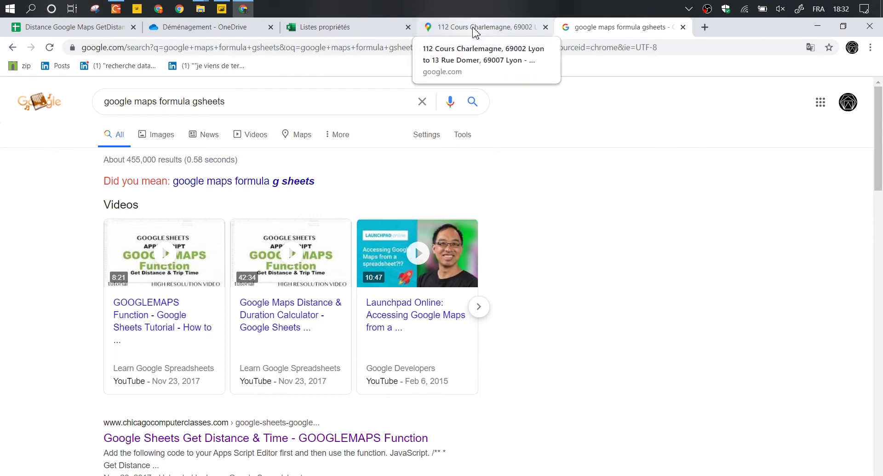
pyautogui.click(163, 101)
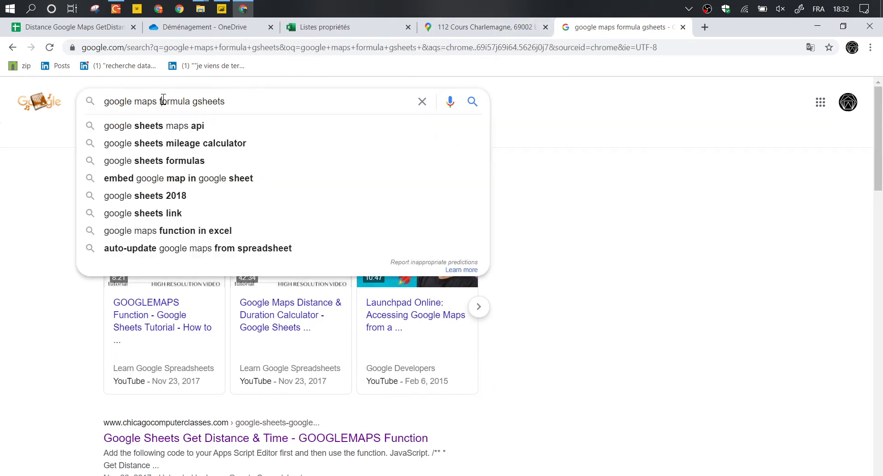
pyautogui.click(538, 187)
pyautogui.scroll(-1, 288, 140)
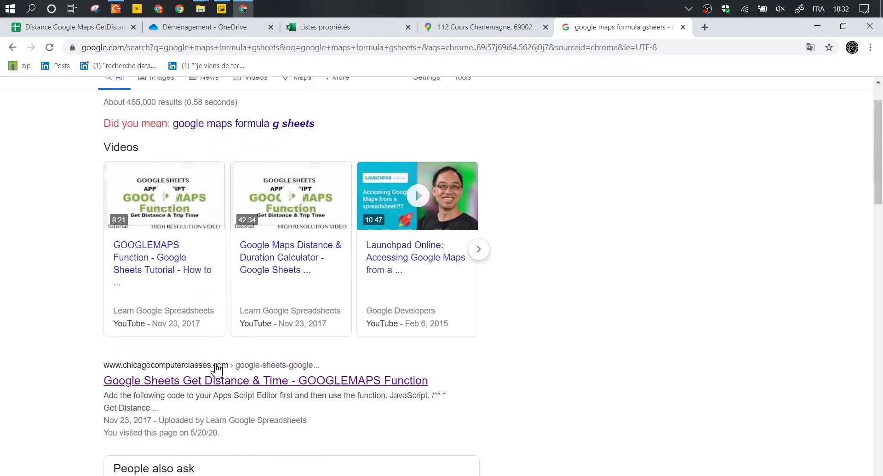
pyautogui.scroll(-1, 216, 367)
pyautogui.scroll(2, 470, 285)
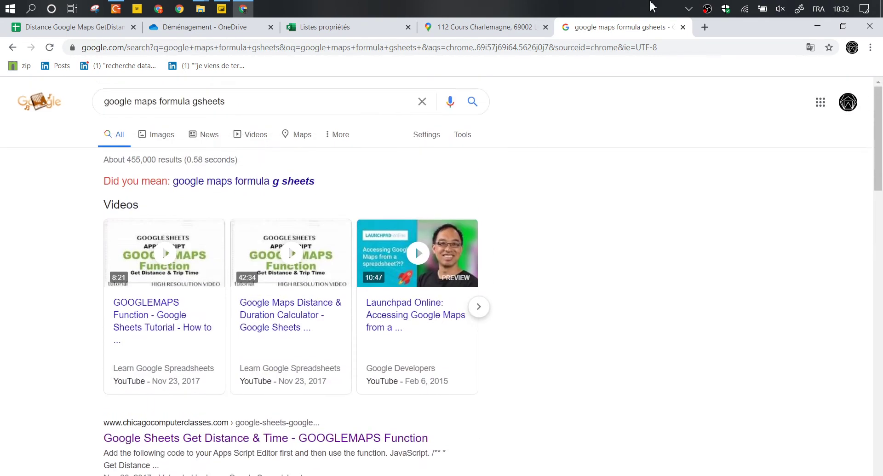
pyautogui.click(683, 27)
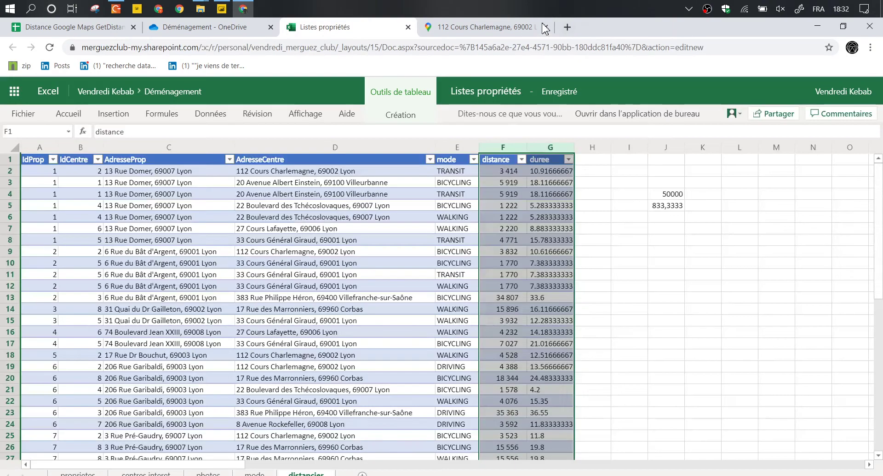
# Delete the scratch values 50000 and 833,3333 from column J and return to Concepts.
pyautogui.keyDown('shift'); pyautogui.click(671, 226); pyautogui.keyUp('shift')
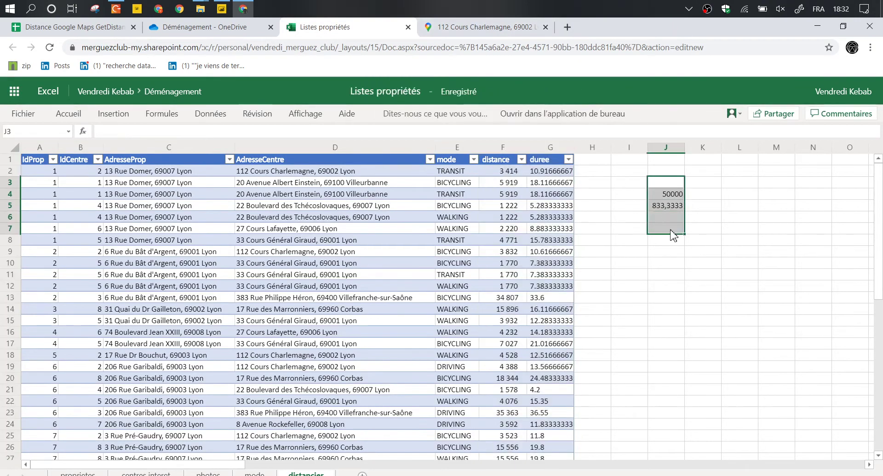
pyautogui.press('Delete')
pyautogui.click(644, 232)
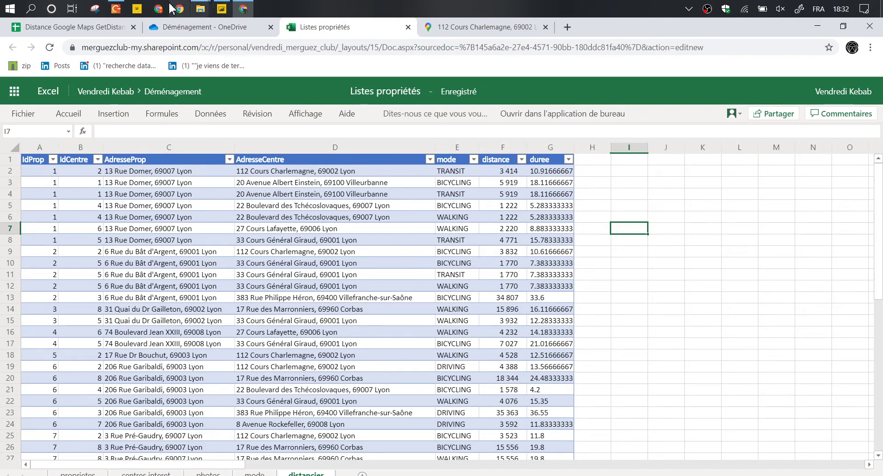
pyautogui.click(115, 9)
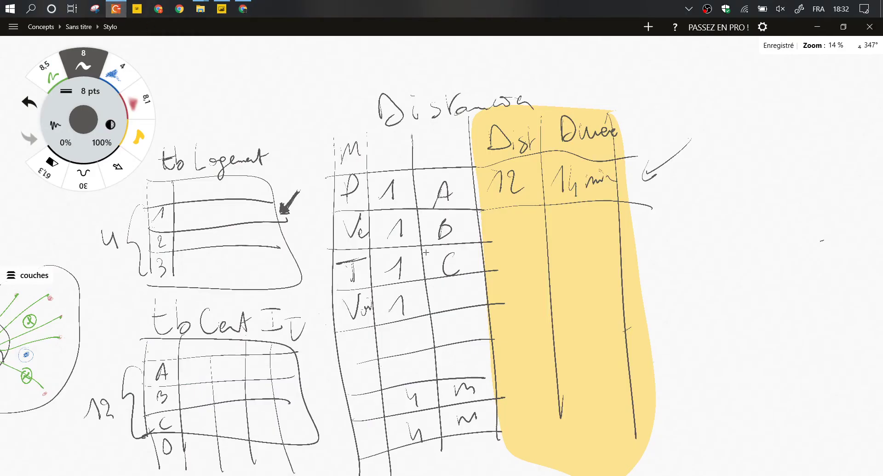
# Shade the tb Logement, tb Cent and tb Mode tables with translucent yellow fills.
pyautogui.scroll(-3, 426, 252)
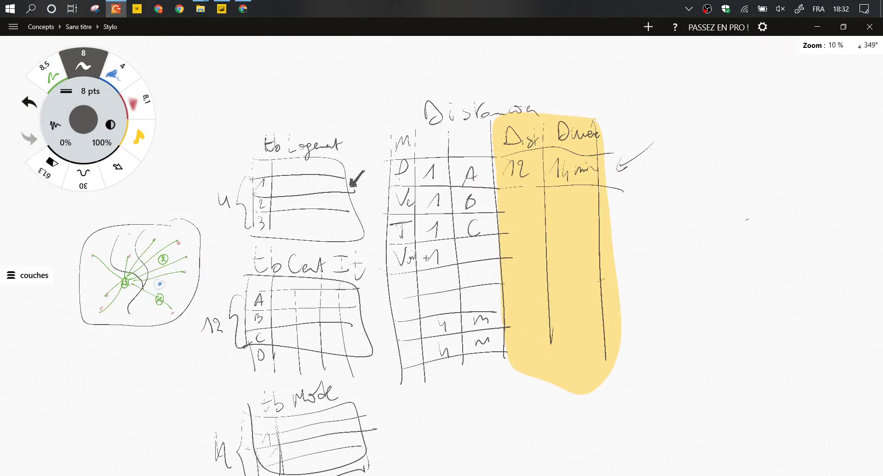
pyautogui.moveTo(353, 150)
pyautogui.mouseDown()
pyautogui.moveTo(220, 216)
pyautogui.moveTo(377, 215)
pyautogui.mouseUp()
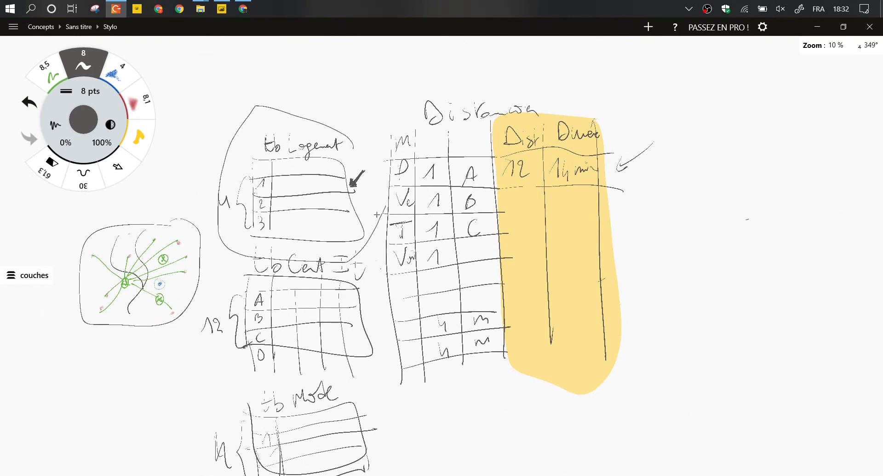
pyautogui.moveTo(231, 248)
pyautogui.mouseDown()
pyautogui.moveTo(439, 370)
pyautogui.moveTo(327, 281)
pyautogui.mouseUp()
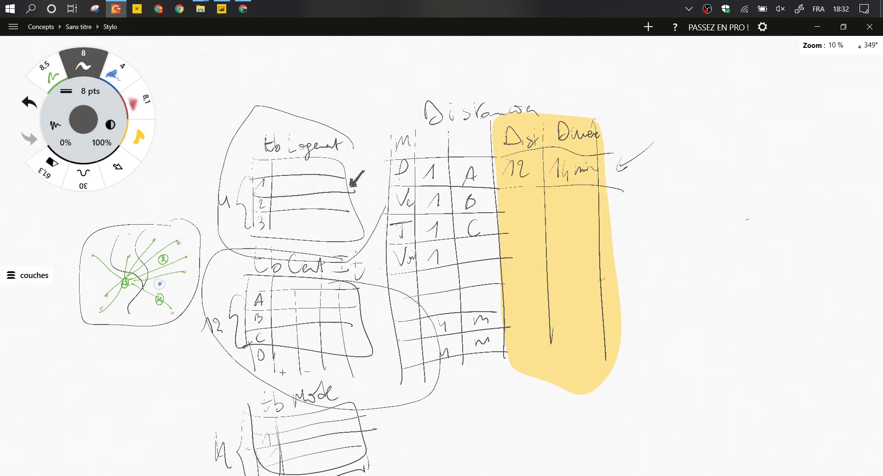
pyautogui.moveTo(283, 372); pyautogui.dragTo(395, 385)
pyautogui.hotkey('ctrl', 'z')
pyautogui.hotkey('ctrl', 'z')
pyautogui.hotkey('ctrl', 'z')
pyautogui.hotkey('ctrl', 'z')
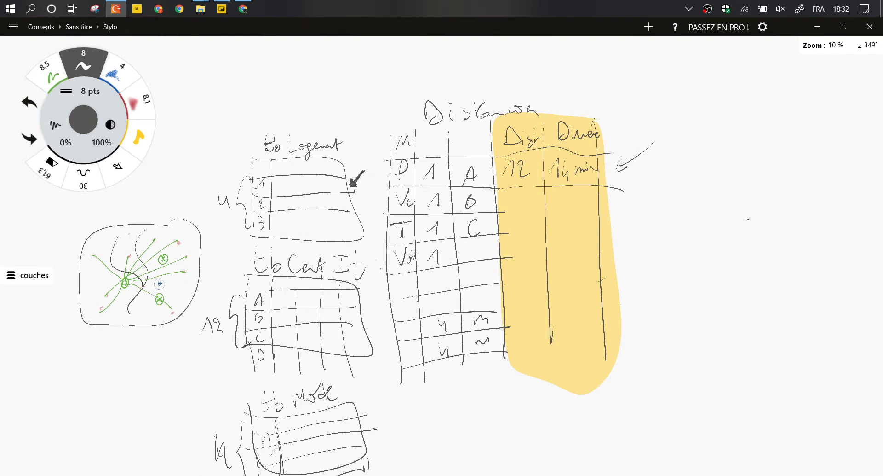
pyautogui.click(138, 136)
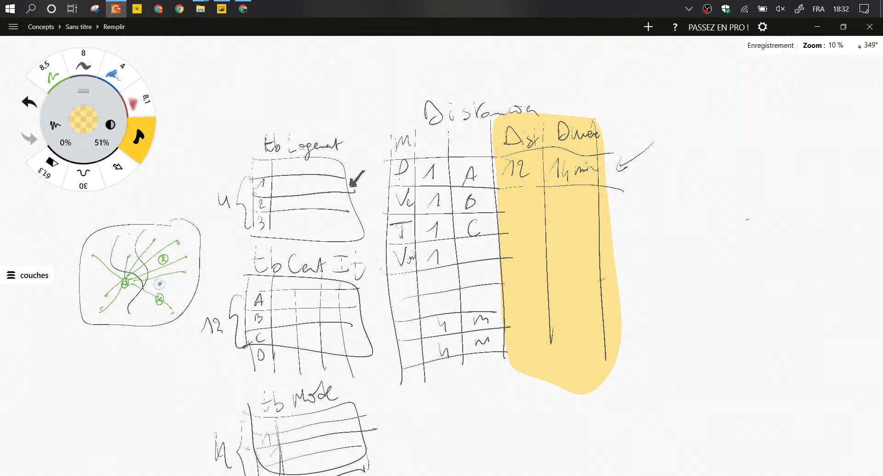
pyautogui.moveTo(317, 152)
pyautogui.mouseDown()
pyautogui.moveTo(343, 244)
pyautogui.moveTo(304, 146)
pyautogui.mouseUp()
pyautogui.moveTo(297, 279)
pyautogui.mouseDown()
pyautogui.moveTo(359, 285)
pyautogui.moveTo(307, 279)
pyautogui.mouseUp()
pyautogui.moveTo(318, 389); pyautogui.dragTo(299, 391)
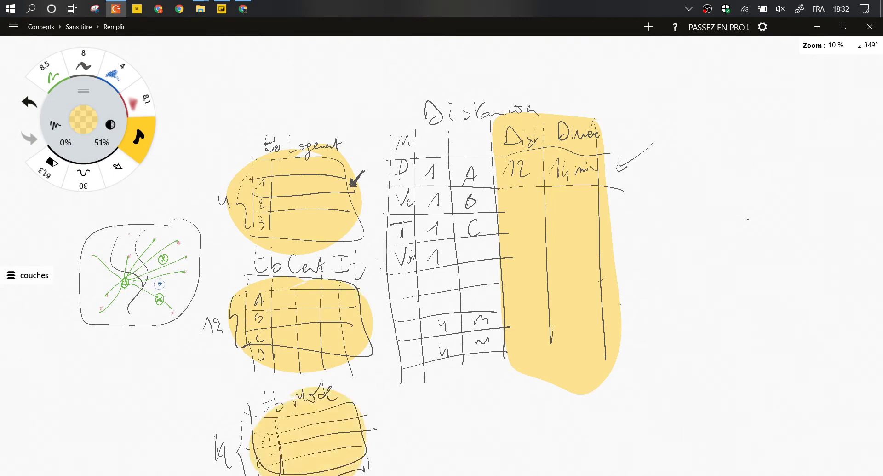
pyautogui.click(83, 65)
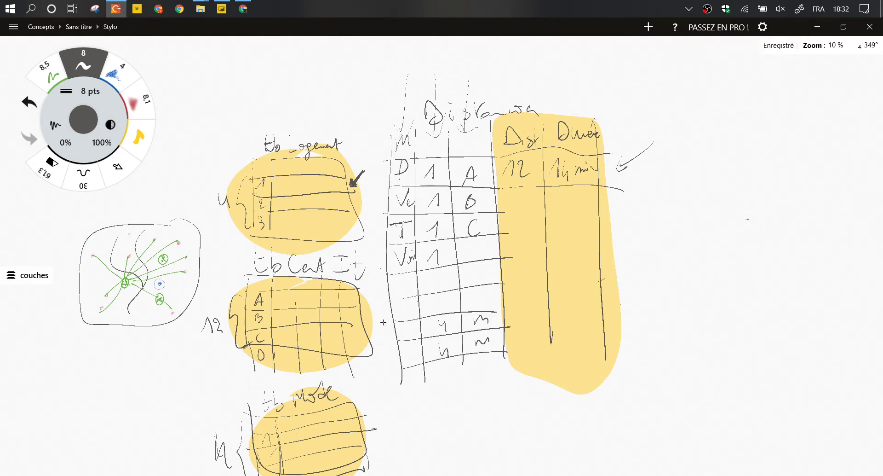
pyautogui.moveTo(248, 18)
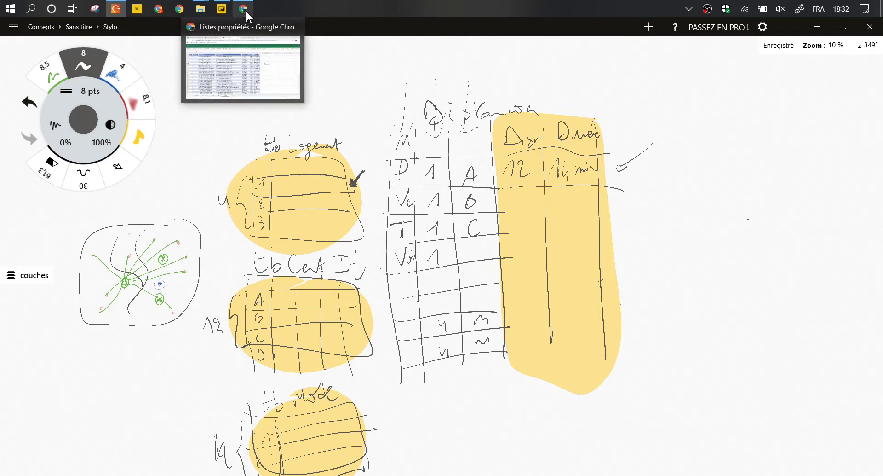
# Leave Power BI and open the OneDrive Déménagement folder holding Listes propriétés.xlsx.
pyautogui.click(222, 9)
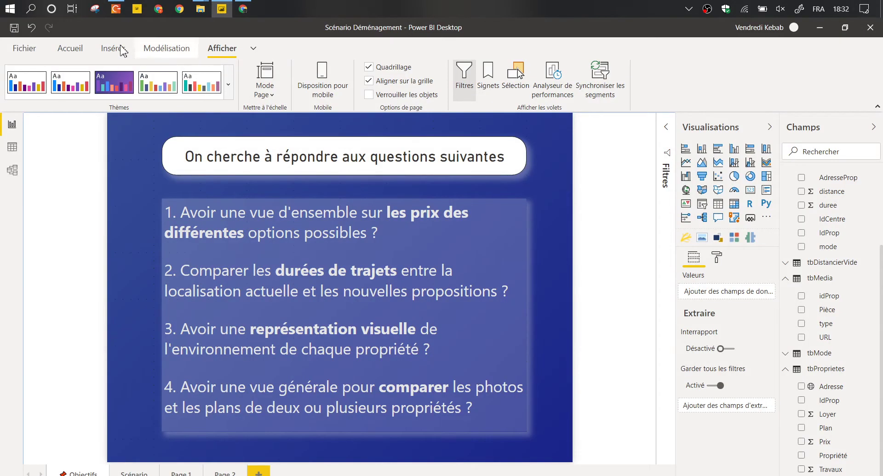
pyautogui.click(241, 10)
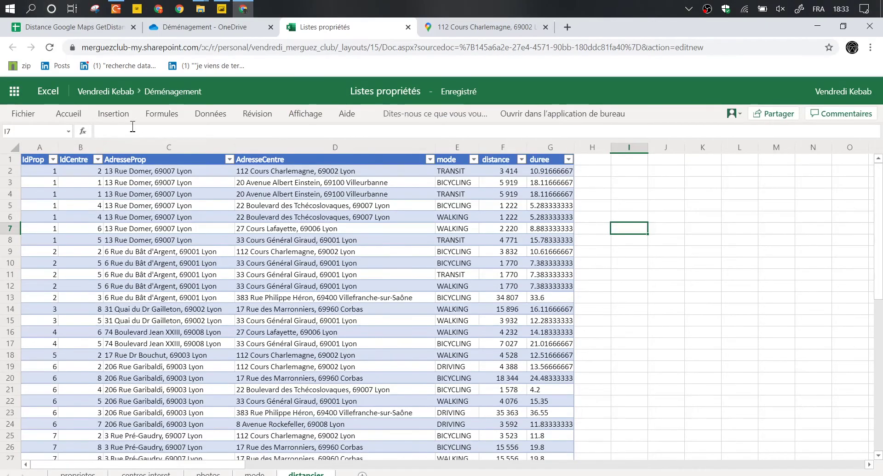
pyautogui.click(124, 171)
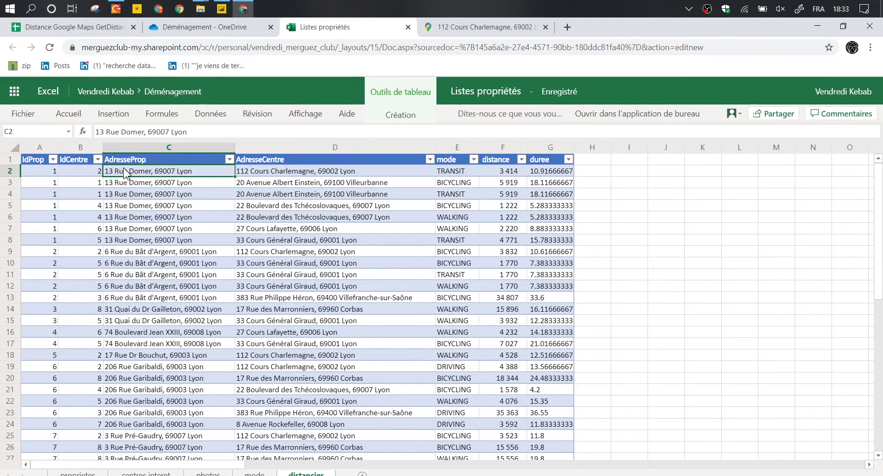
pyautogui.click(229, 32)
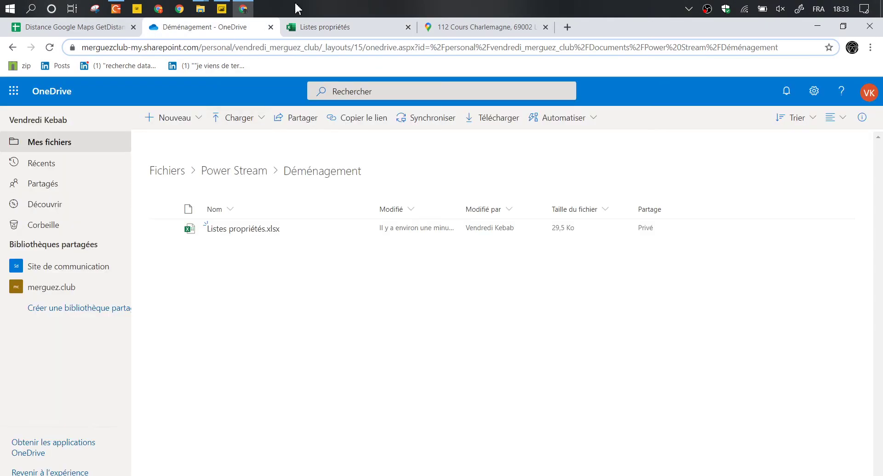
pyautogui.click(306, 44)
pyautogui.moveTo(345, 47); pyautogui.dragTo(65, 45)
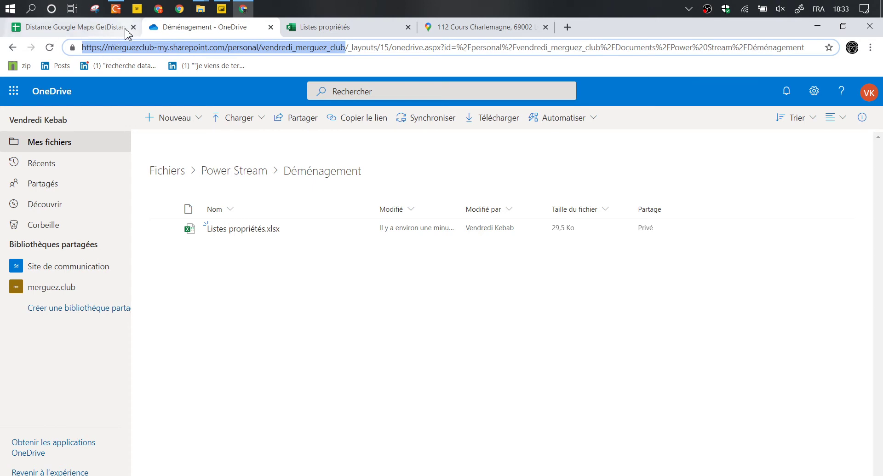
pyautogui.moveTo(200, 9)
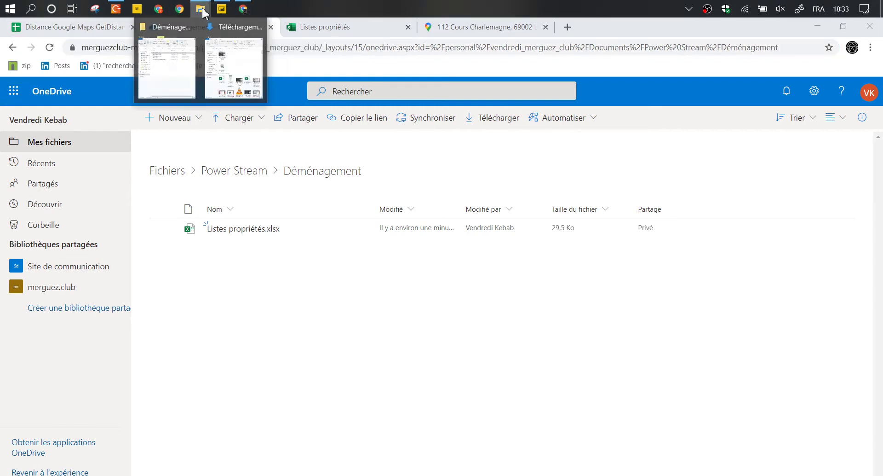
pyautogui.click(181, 56)
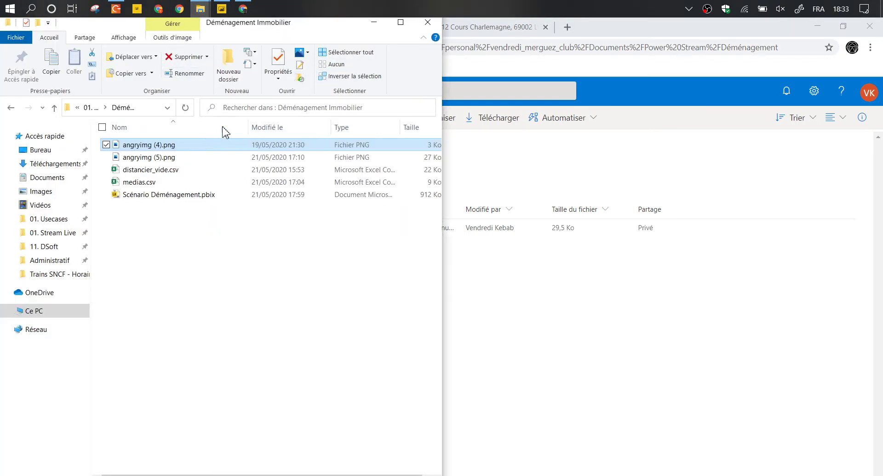
pyautogui.click(407, 28)
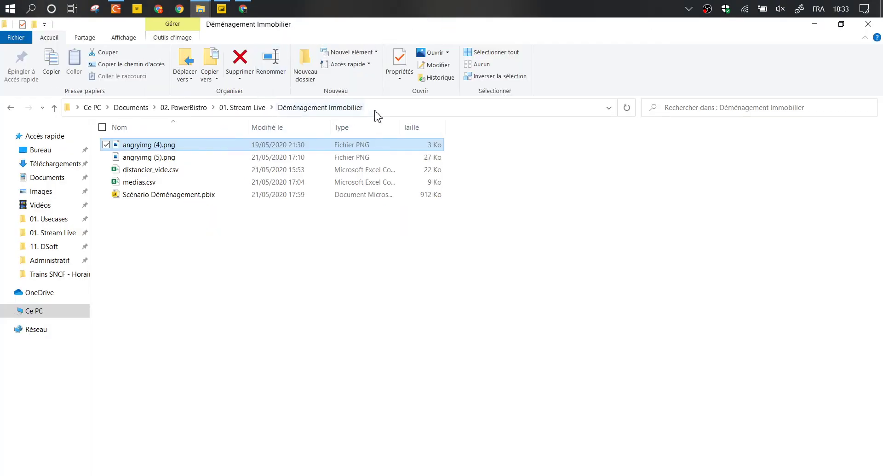
pyautogui.click(377, 111)
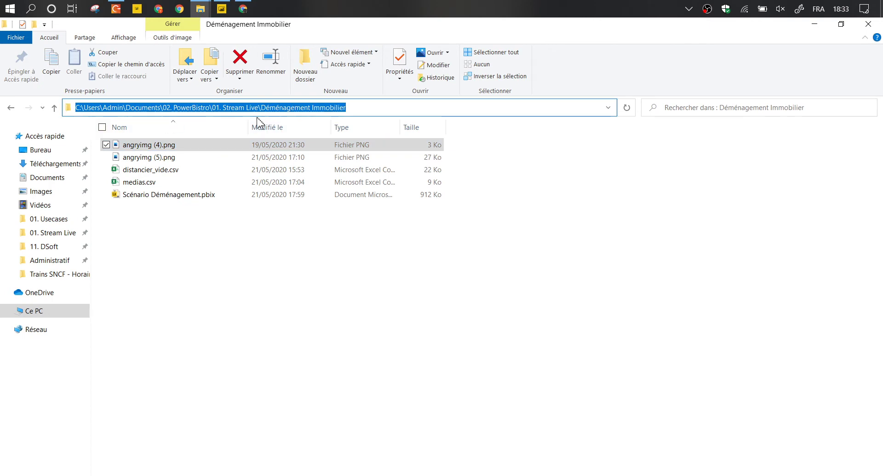
pyautogui.click(815, 24)
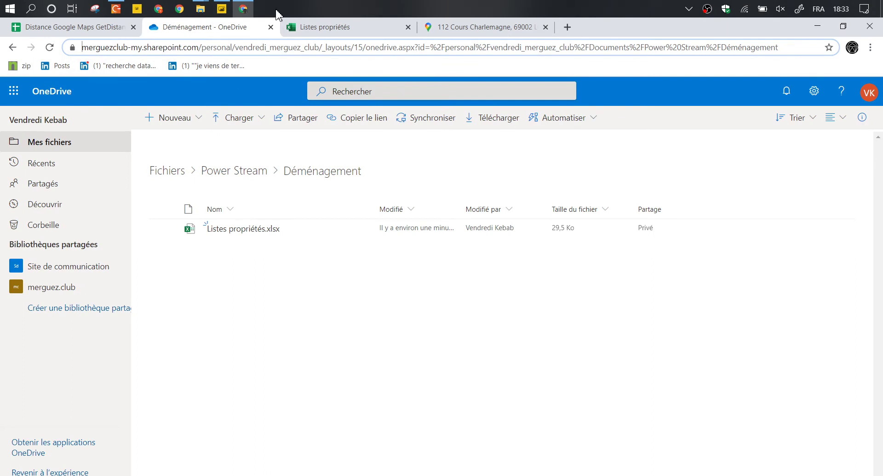
# Copy the OneDrive site's base address and open Power BI's common data sources list.
pyautogui.moveTo(326, 48); pyautogui.dragTo(69, 42)
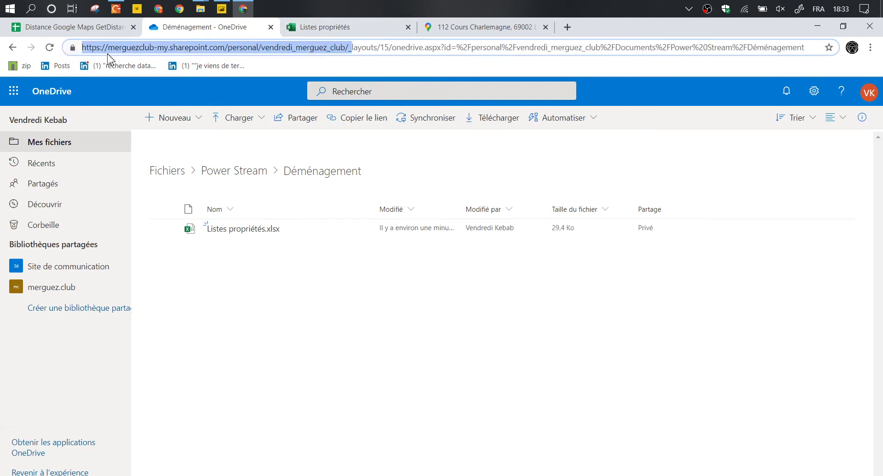
pyautogui.rightClick(252, 57)
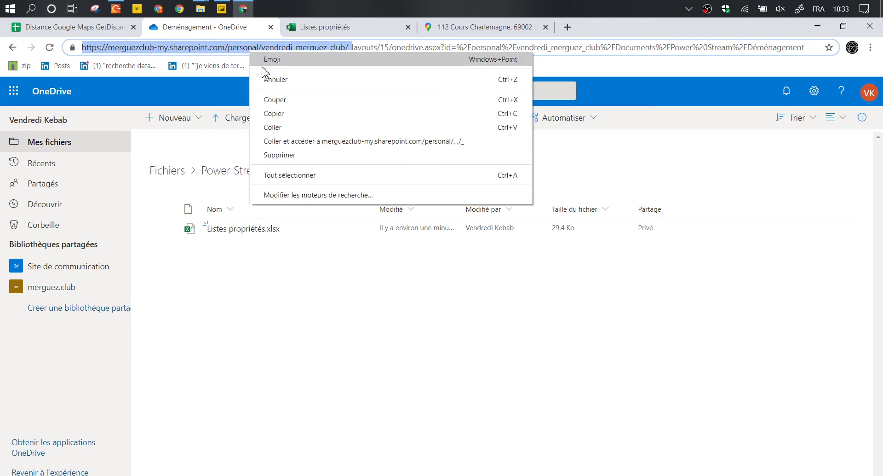
pyautogui.click(269, 113)
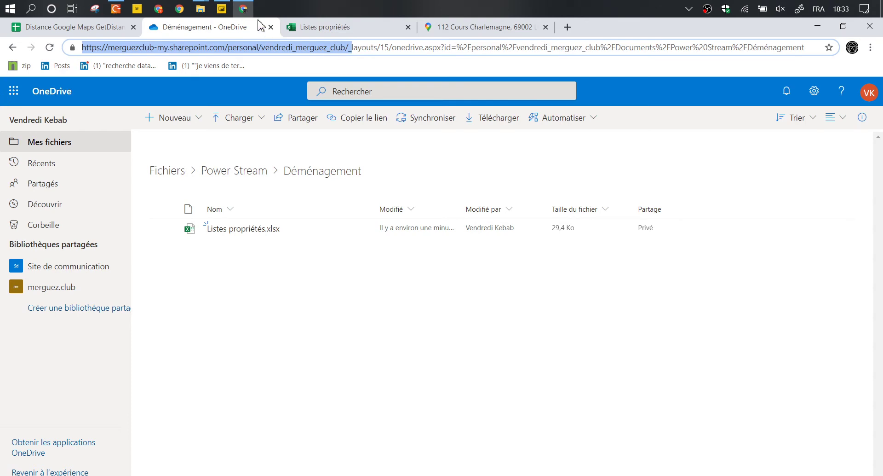
pyautogui.click(222, 9)
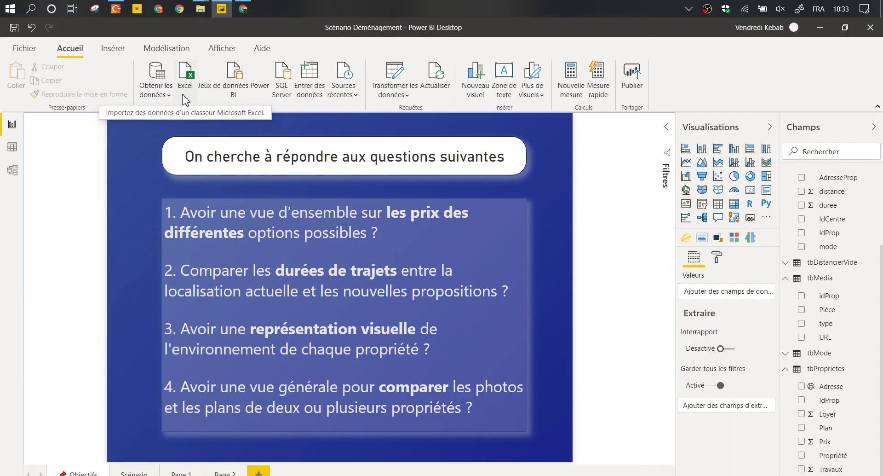
pyautogui.click(170, 96)
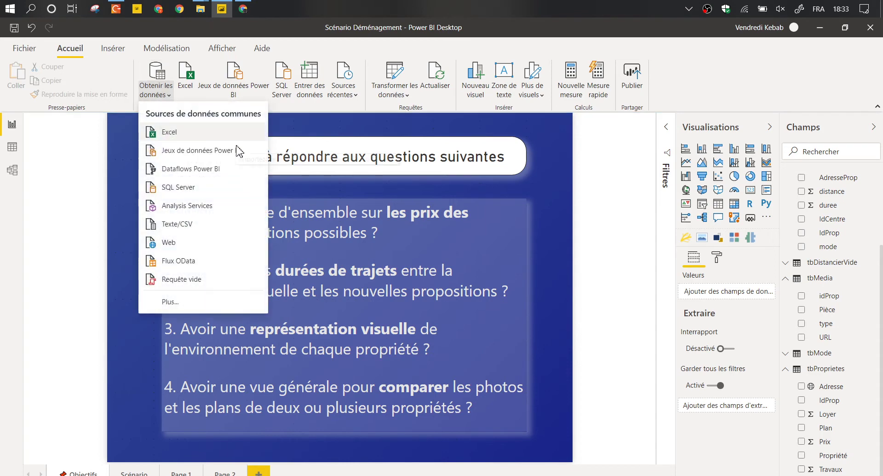
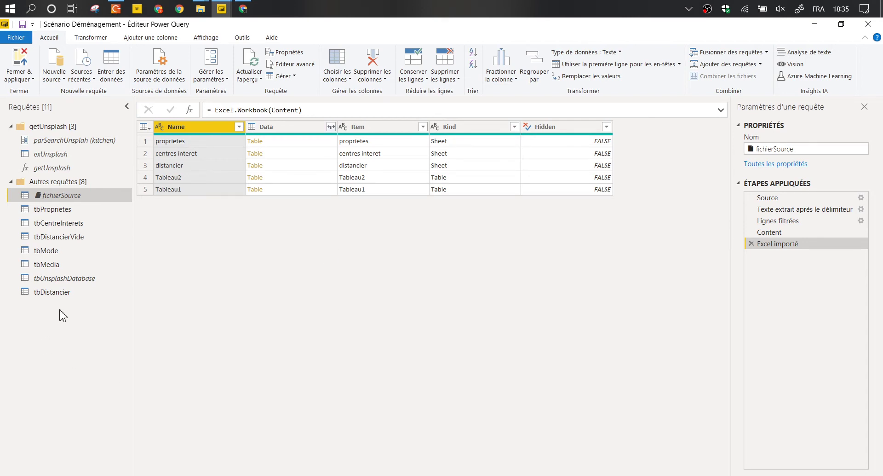
# Collapse getUnsplash and step through fichierSource's Source, Texte extrait and Lignes filtrées steps.
pyautogui.click(11, 126)
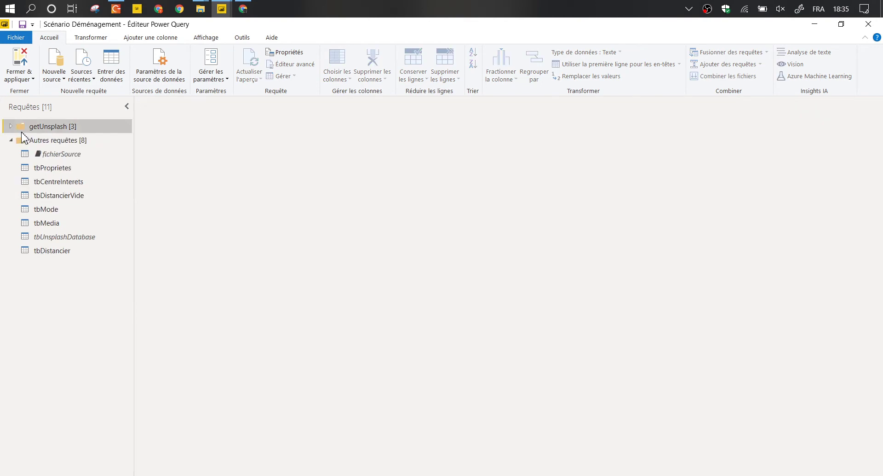
pyautogui.click(67, 154)
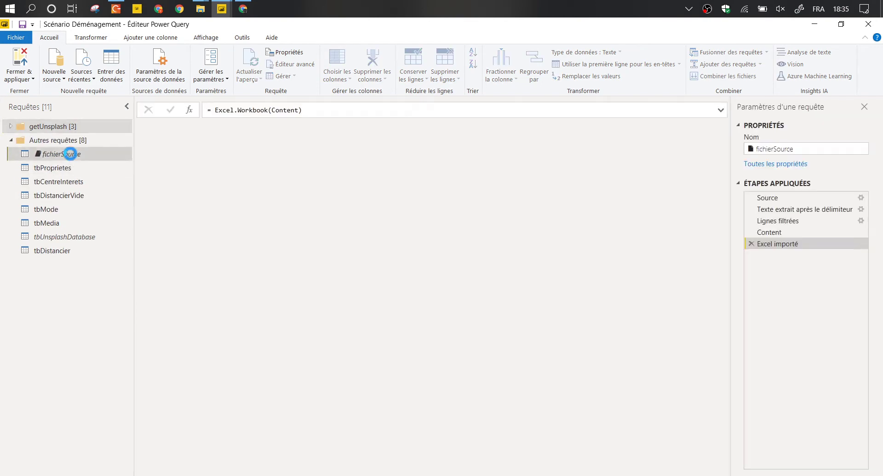
pyautogui.click(797, 198)
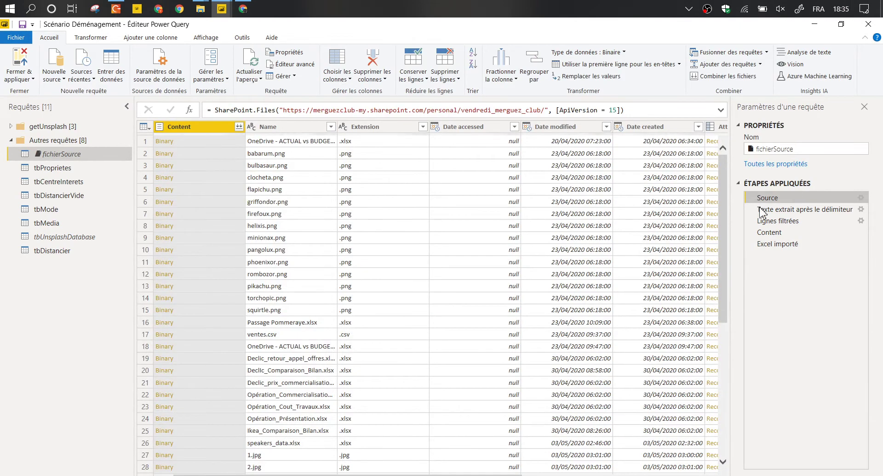
pyautogui.click(774, 211)
pyautogui.click(777, 221)
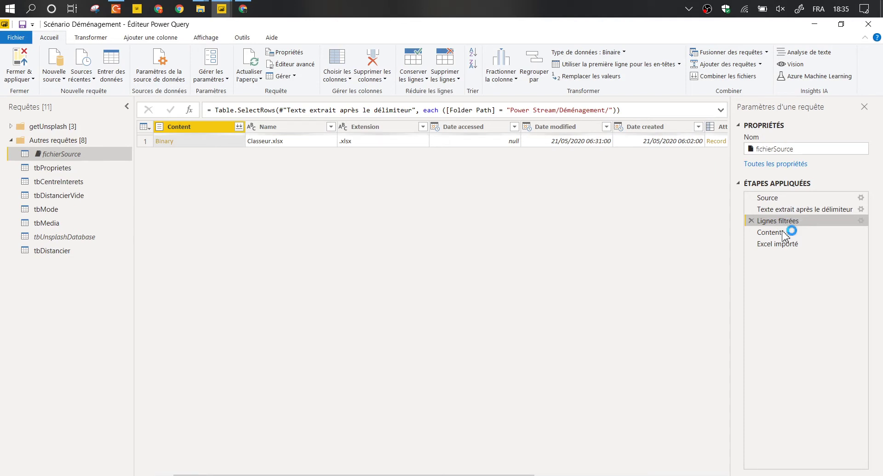
# Inspect the Folder Path and Extension columns, then refresh the Excel importé step's preview.
pyautogui.moveTo(529, 474); pyautogui.dragTo(704, 474)
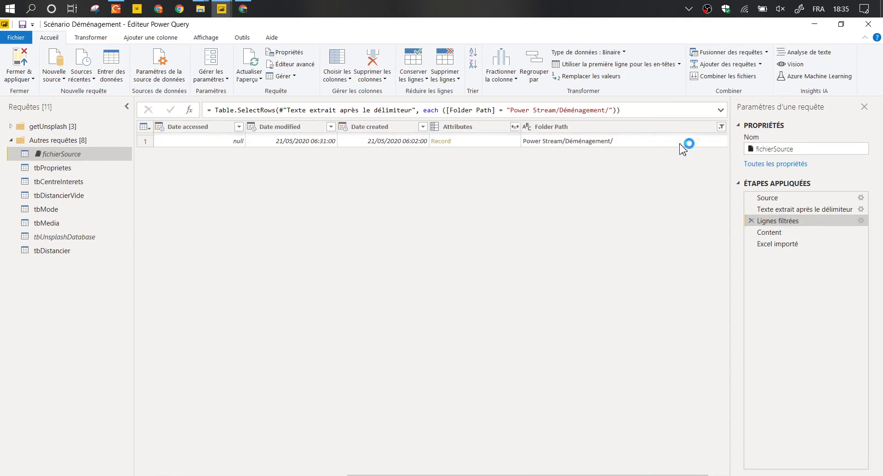
pyautogui.click(634, 129)
pyautogui.press('Home')
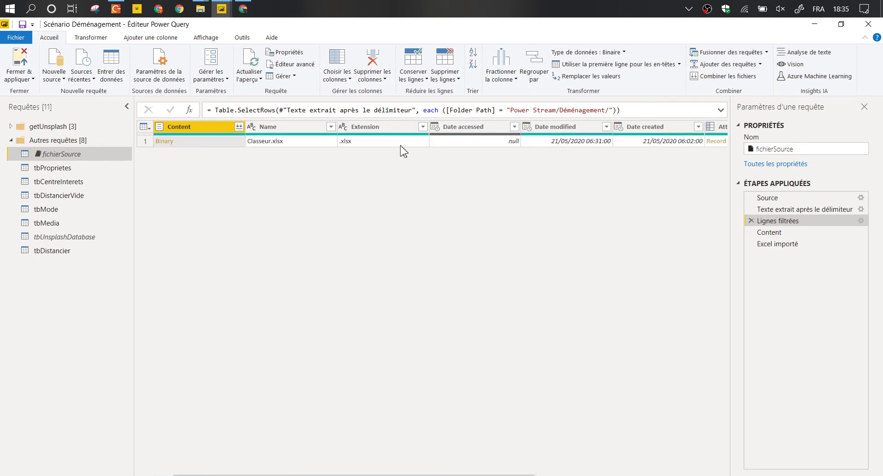
pyautogui.keyDown('ctrl'); pyautogui.click(380, 128); pyautogui.keyUp('ctrl')
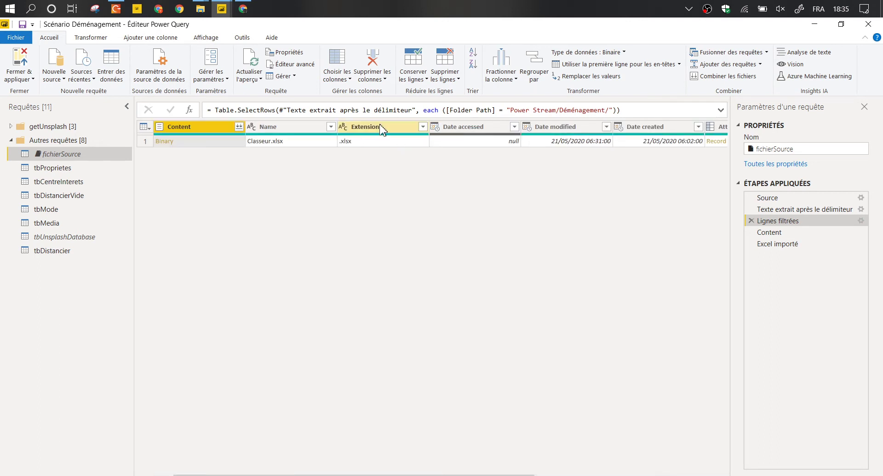
pyautogui.keyDown('ctrl'); pyautogui.click(381, 130); pyautogui.keyUp('ctrl')
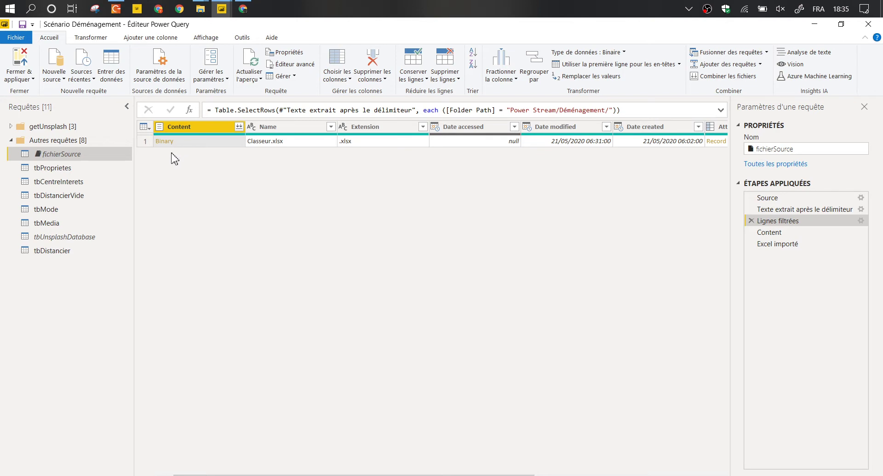
pyautogui.click(759, 249)
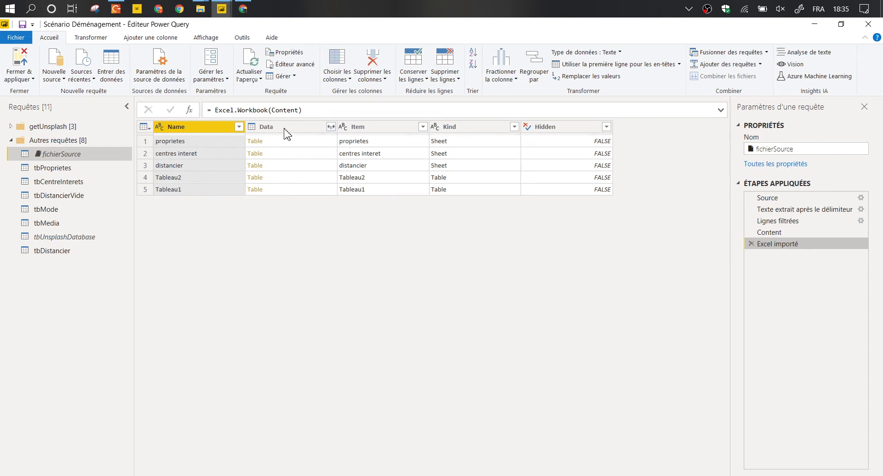
pyautogui.click(256, 69)
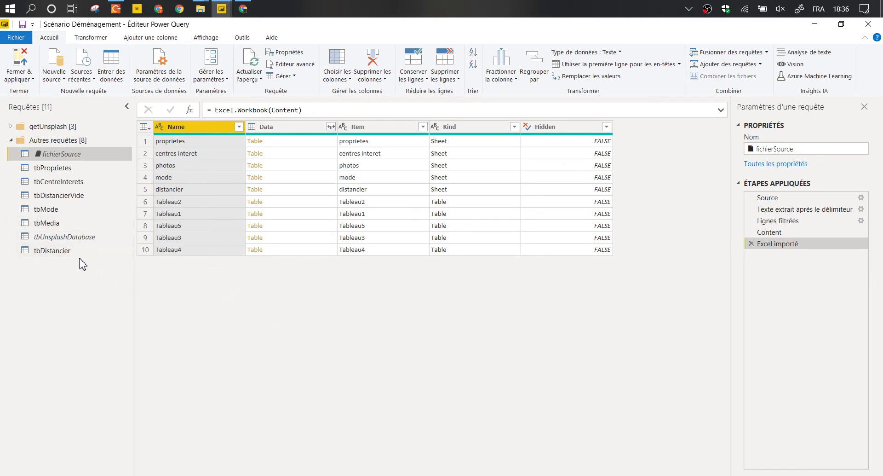
# Open the Nouvelle source list of data source types.
pyautogui.click(56, 75)
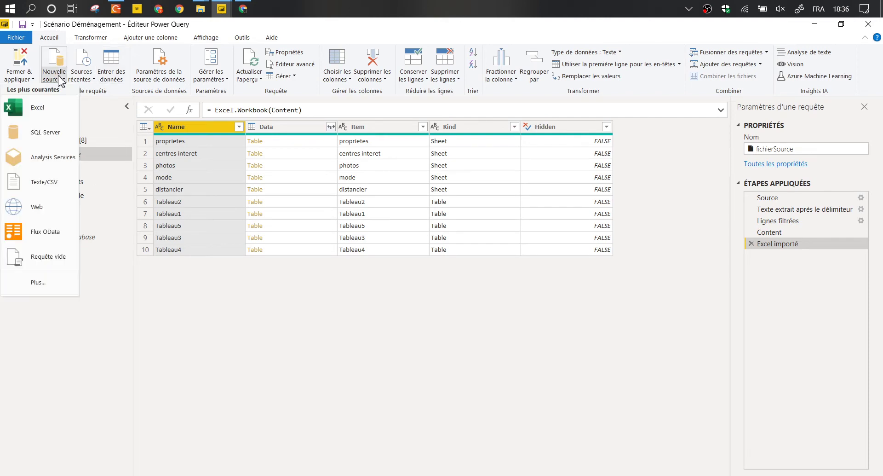
# Add a blank query, Requête1, whose formula begins = tbProprietes.
pyautogui.click(62, 261)
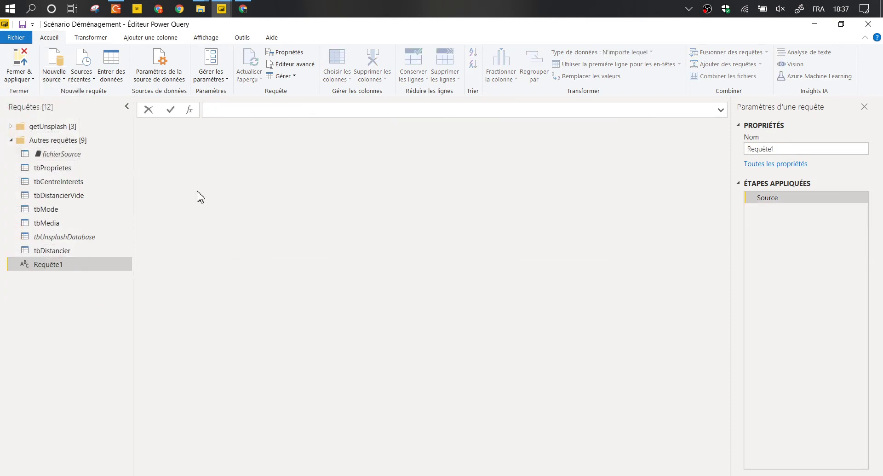
pyautogui.click(223, 110)
pyautogui.write('= tbp')
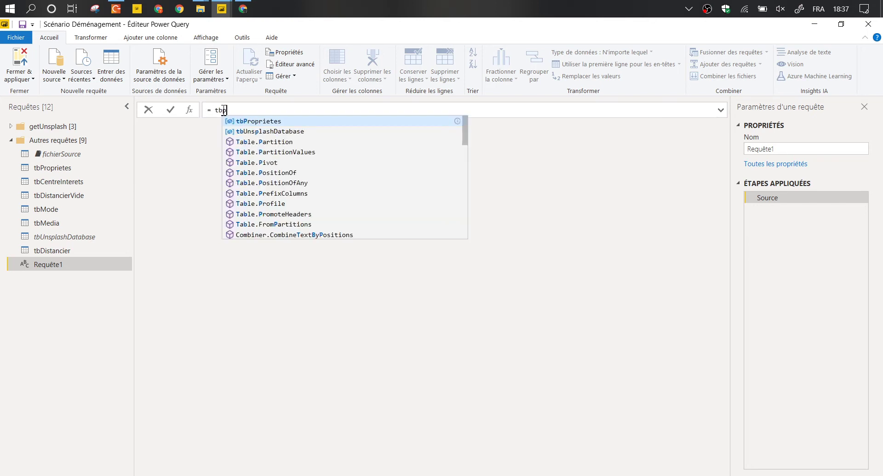
pyautogui.press('Tab')
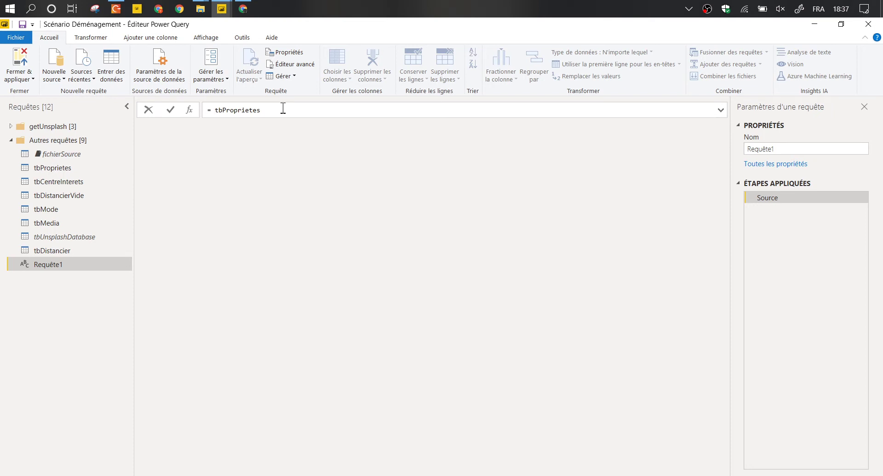
pyautogui.click(36, 264)
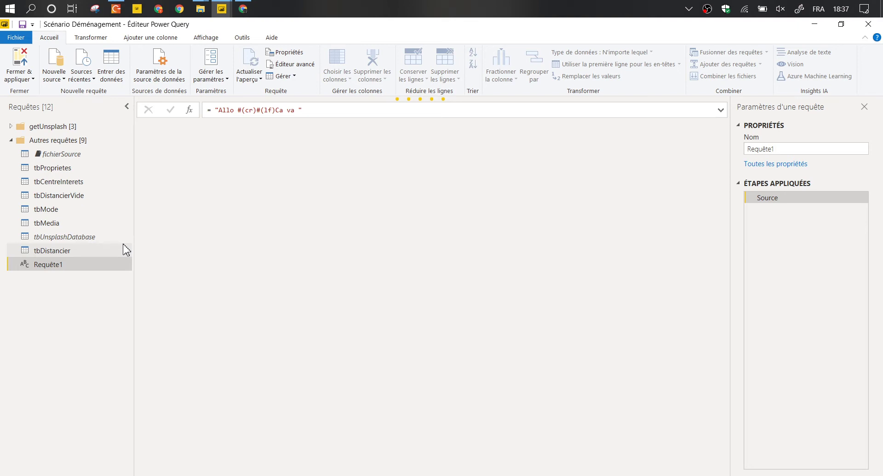
# Start deleting Requête1 but cancel the Supprimer la requête dialog to keep it.
pyautogui.press('Delete')
pyautogui.click(493, 286)
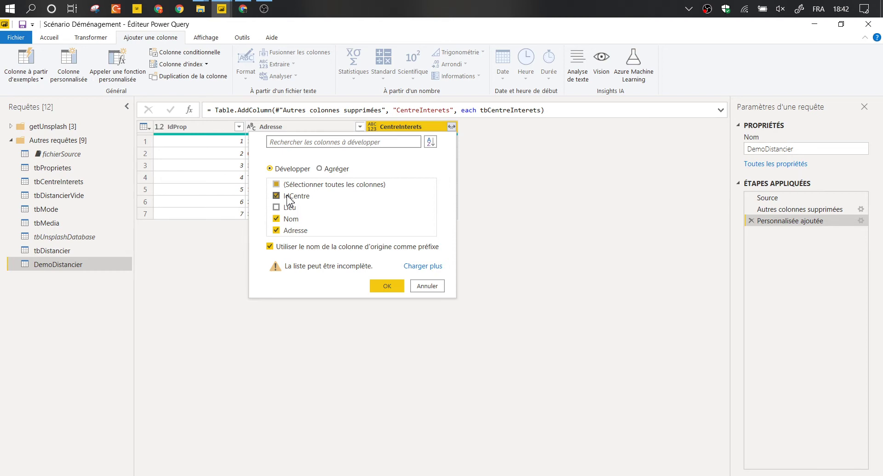
# Expand the interest-centre column into IdCentre and Adresse only, without Nom or a name prefix.
pyautogui.click(276, 219)
pyautogui.click(270, 246)
pyautogui.click(387, 286)
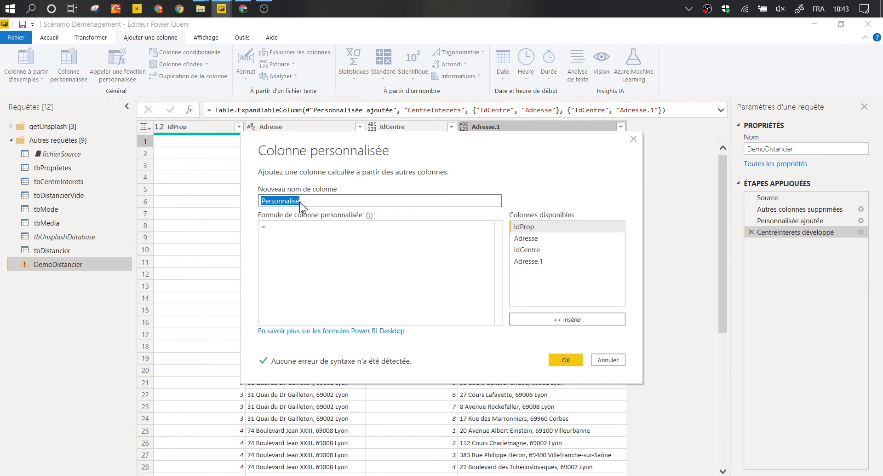
# Add a custom column named Mode with the formula = tbMode.
pyautogui.write('Mode')
pyautogui.click(294, 244)
pyautogui.write('tbMod')
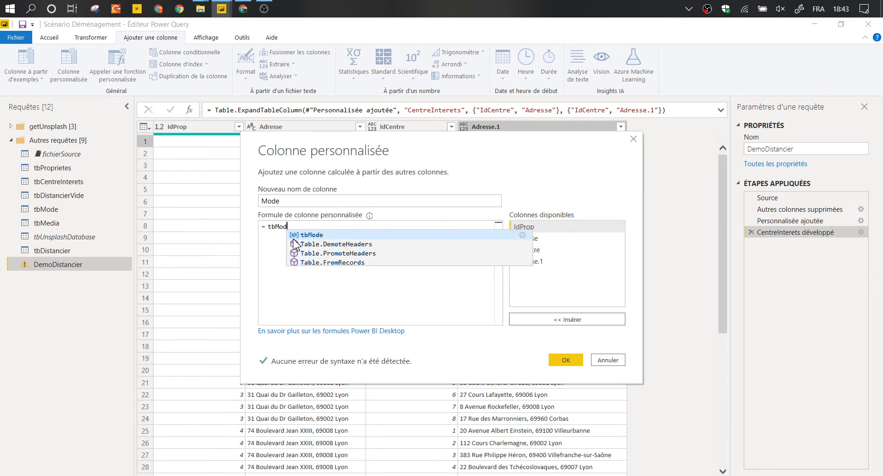
pyautogui.write('e')
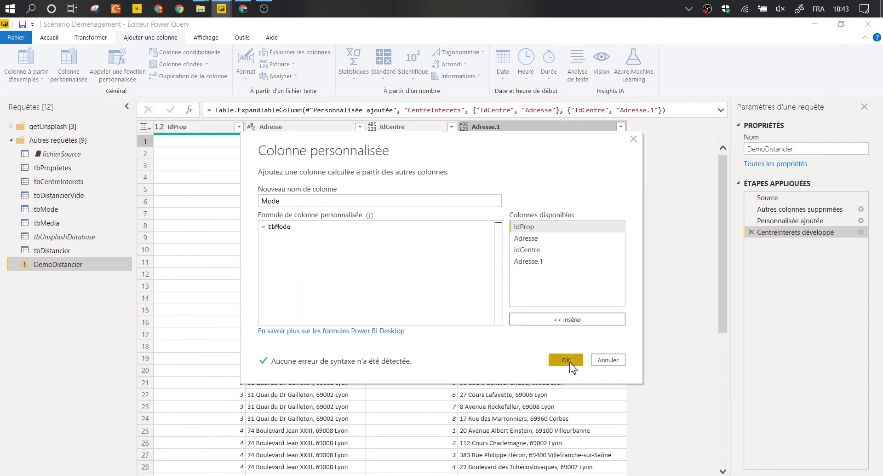
pyautogui.click(567, 360)
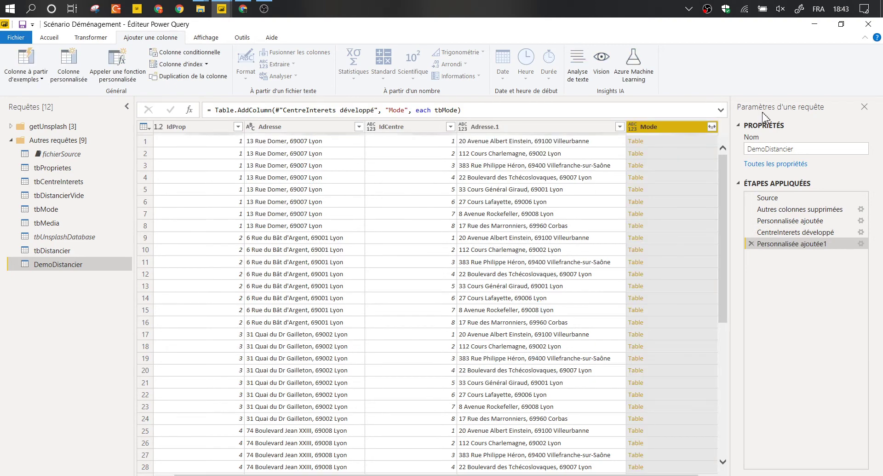
# Expand the Mode column into Mode.1: WALKING, BICYCLING, TRANSIT and DRIVING rows.
pyautogui.click(712, 127)
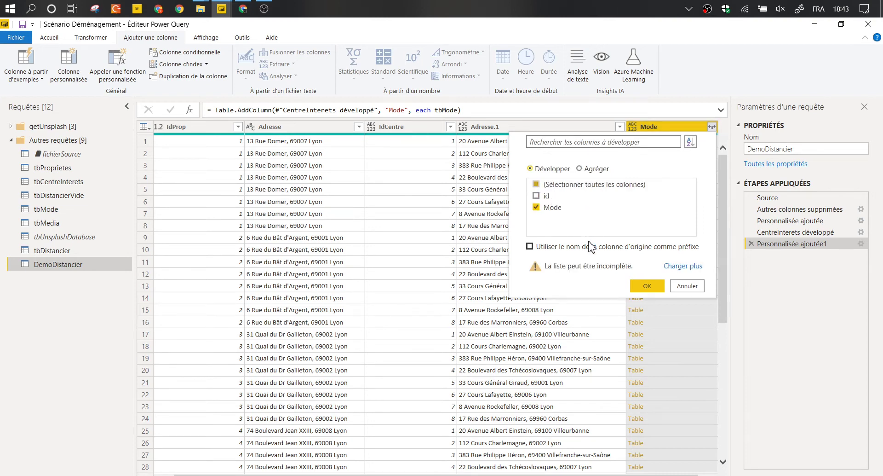
pyautogui.click(648, 286)
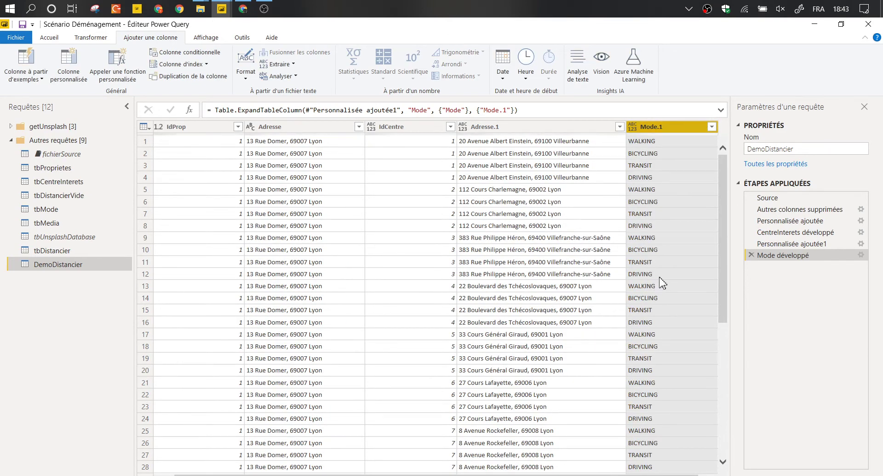
pyautogui.click(638, 229)
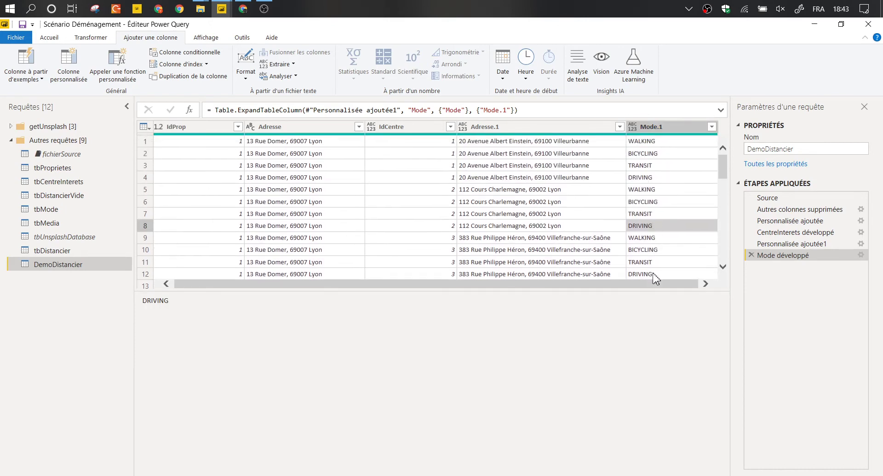
# Enlarge the data preview area and switch to the tbProprietes query's table.
pyautogui.click(345, 202)
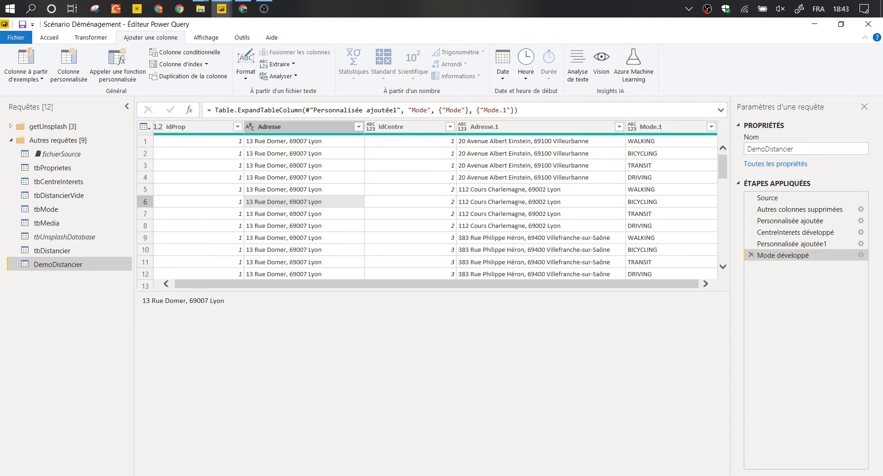
pyautogui.moveTo(310, 291); pyautogui.dragTo(316, 406)
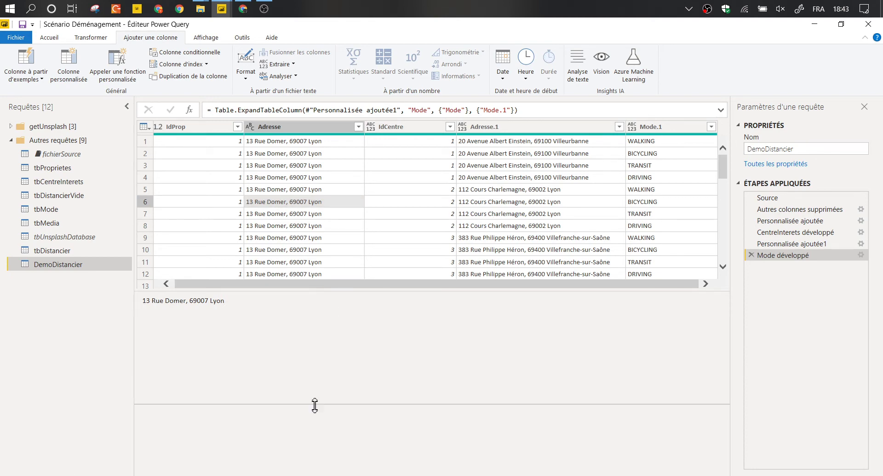
pyautogui.click(61, 169)
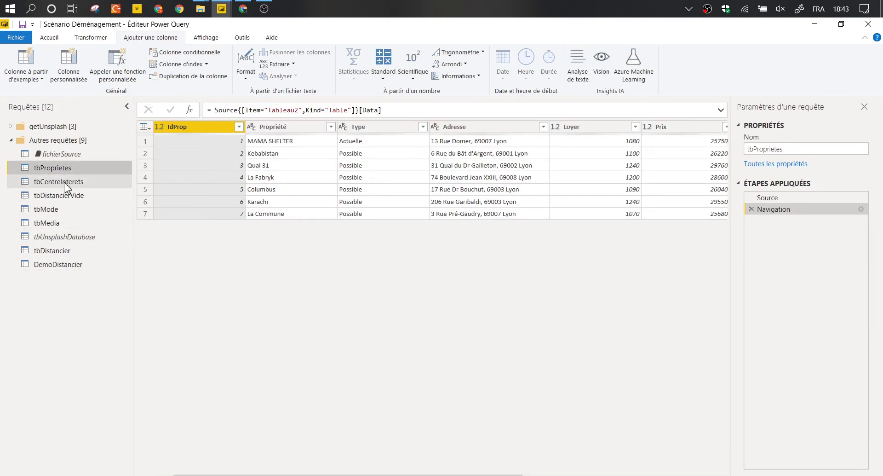
# Preview tbCentreInterets, tbMode and DemoDistancier, ending on the tbDistancier table.
pyautogui.click(65, 184)
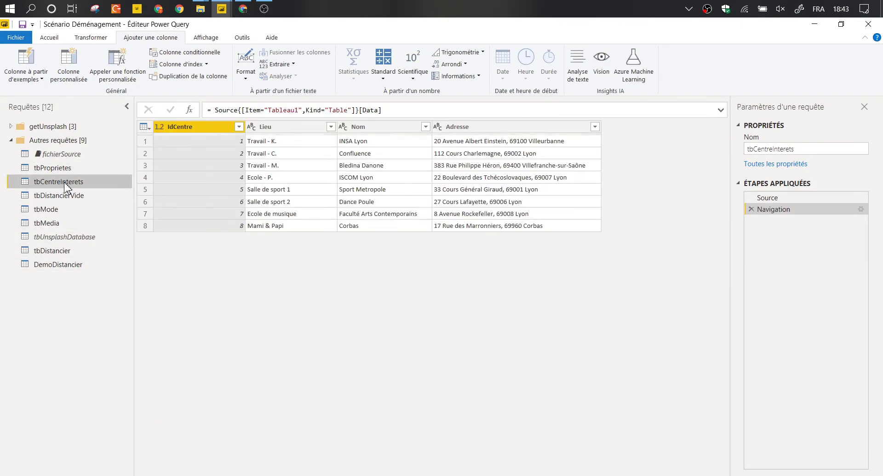
pyautogui.click(64, 209)
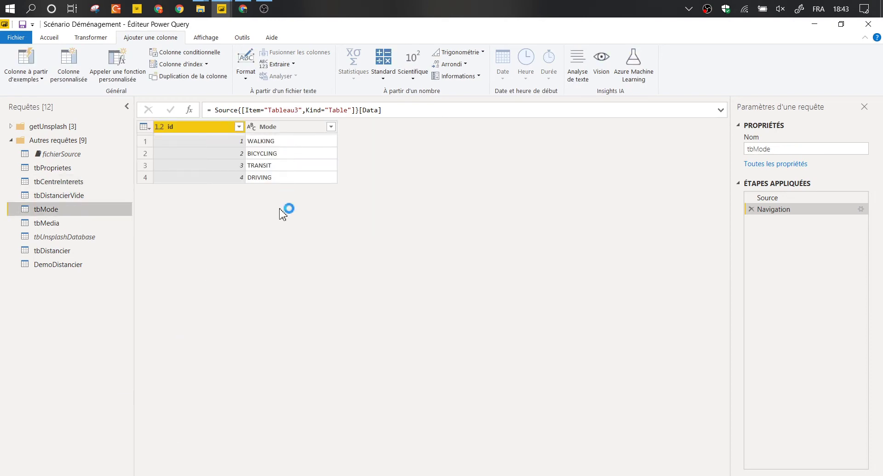
pyautogui.click(80, 264)
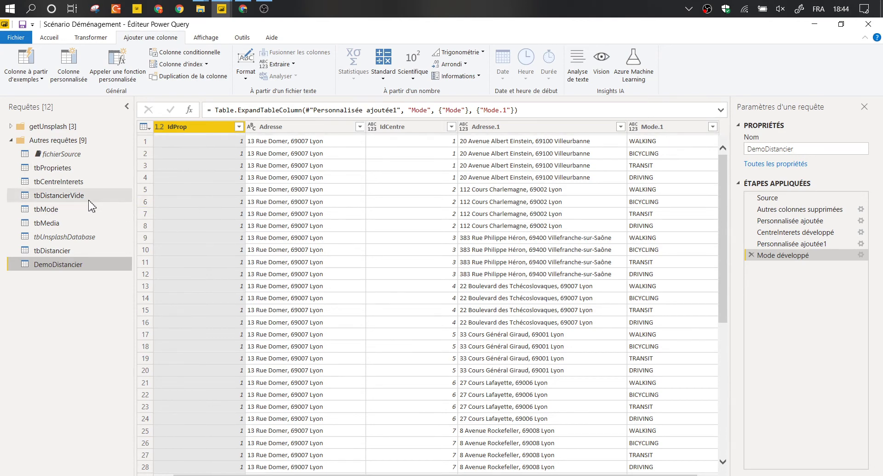
pyautogui.click(78, 251)
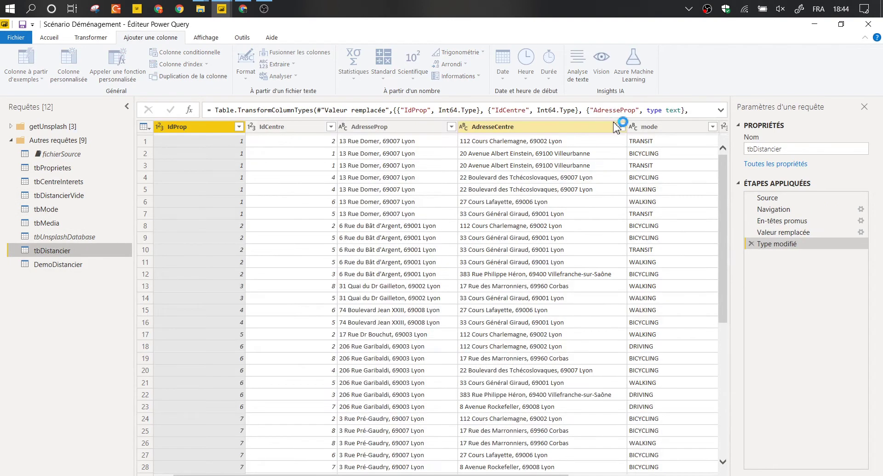
# Inspect the mode, distance and duree columns of tbDistancier.
pyautogui.click(644, 127)
pyautogui.press('Right')
pyautogui.press('Right')
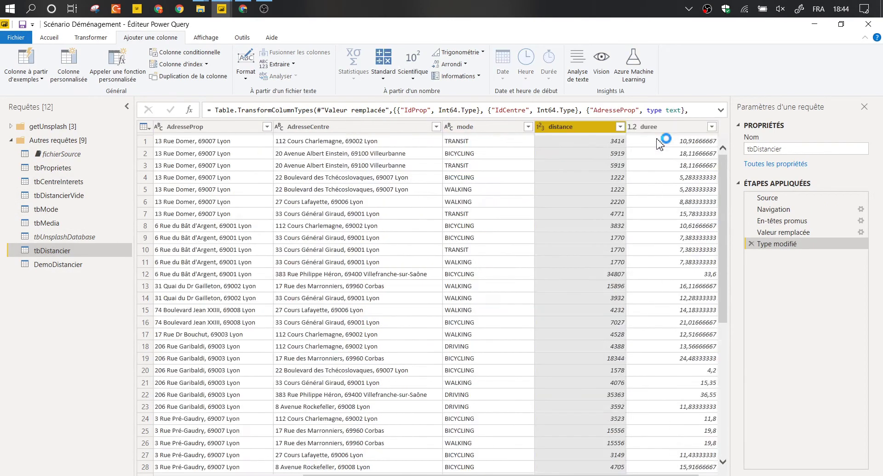
pyautogui.press('Left')
pyautogui.click(655, 129)
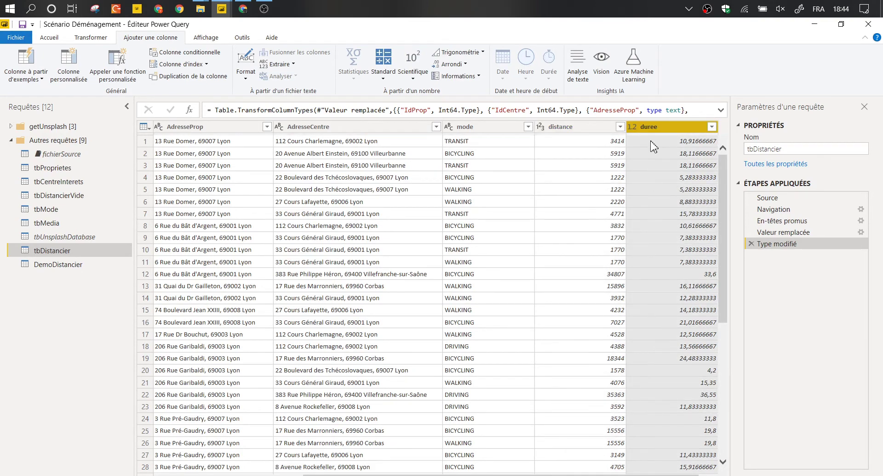
# Delete the DemoDistancier query, leaving 11 queries.
pyautogui.click(87, 266)
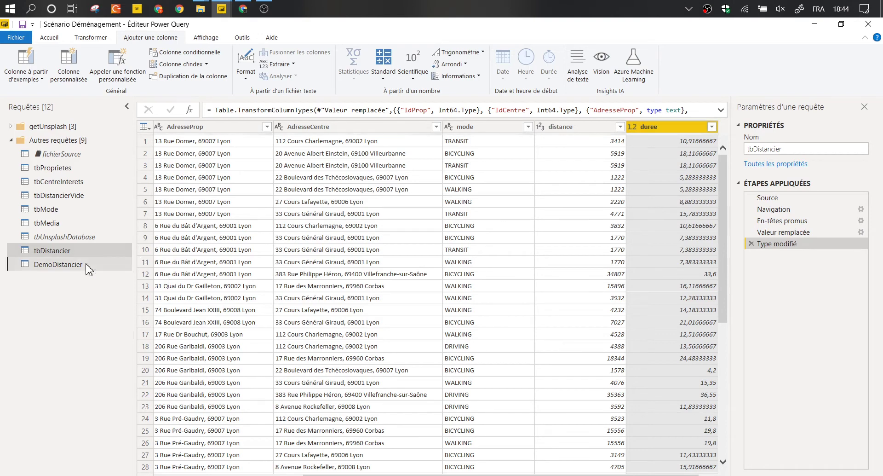
pyautogui.rightClick(89, 270)
pyautogui.click(102, 296)
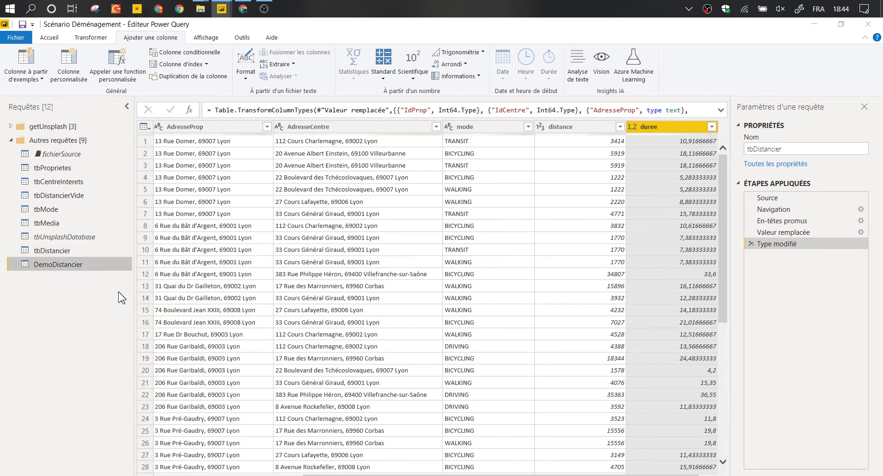
pyautogui.click(496, 280)
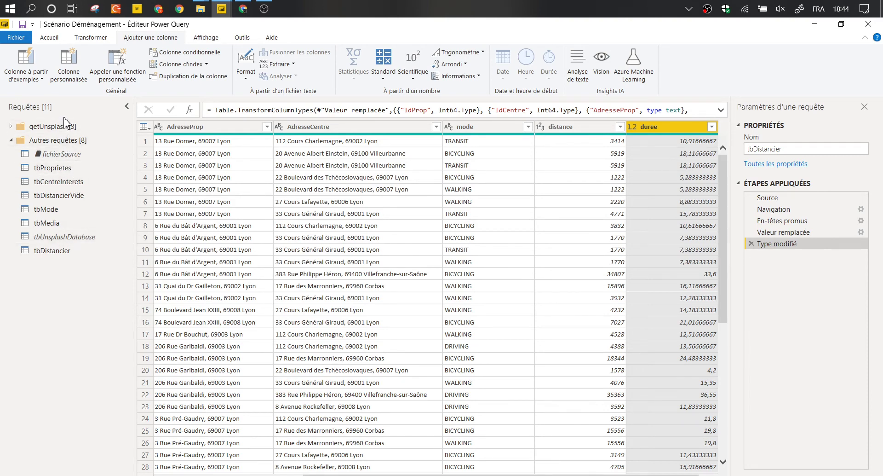
# Open unsplash.com in a new browser tab and search for 'kitchen top' photos.
pyautogui.click(244, 11)
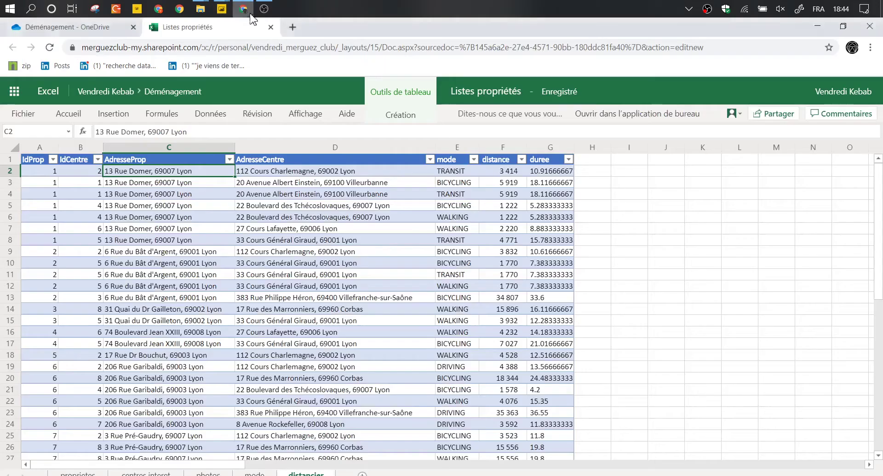
pyautogui.hotkey('ctrl', 't')
pyautogui.write('unsplash.com')
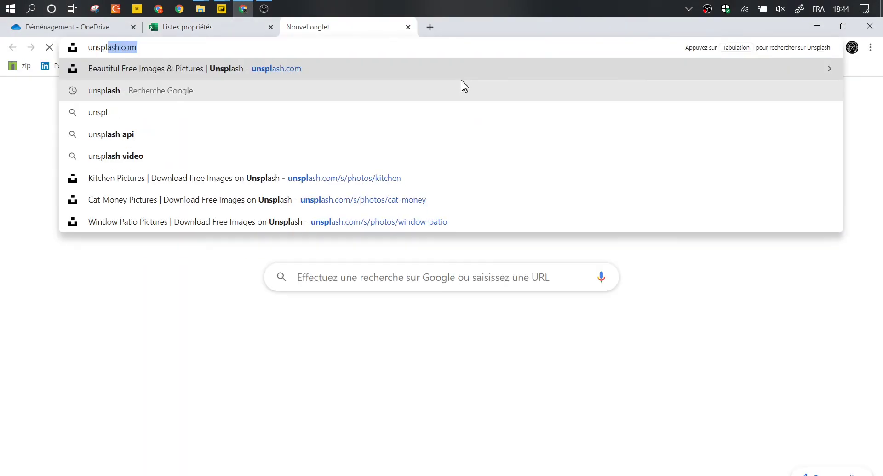
pyautogui.press('Return')
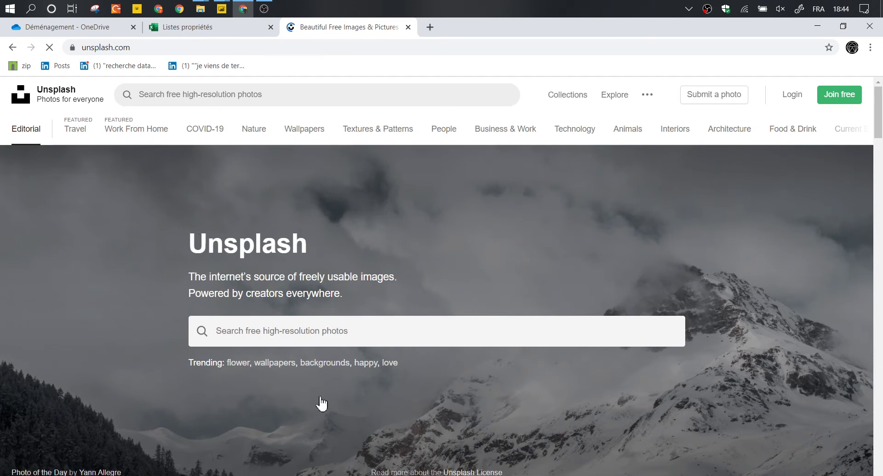
pyautogui.click(308, 103)
pyautogui.write('kitchen ')
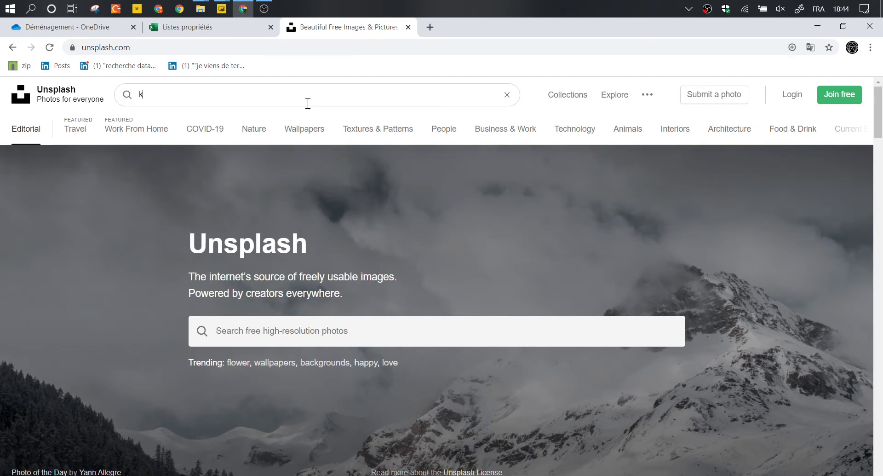
pyautogui.write('top')
pyautogui.press('Return')
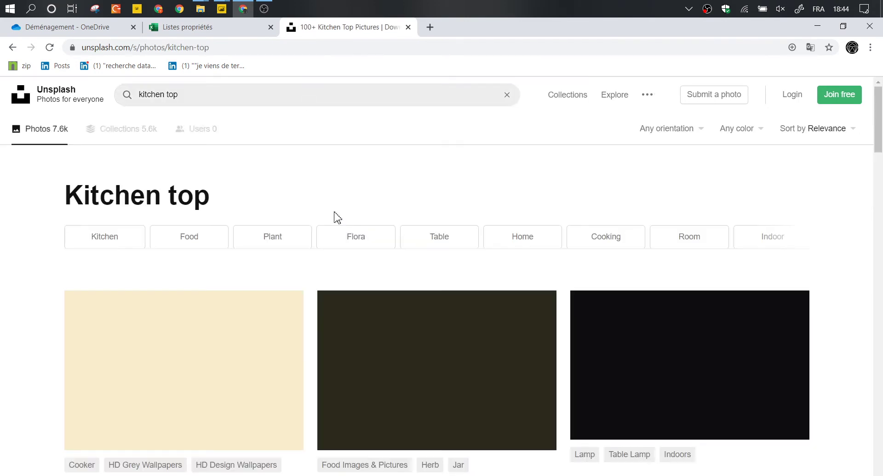
# Scroll through the kitchen top results and select the whole search text.
pyautogui.scroll(-1, 328, 216)
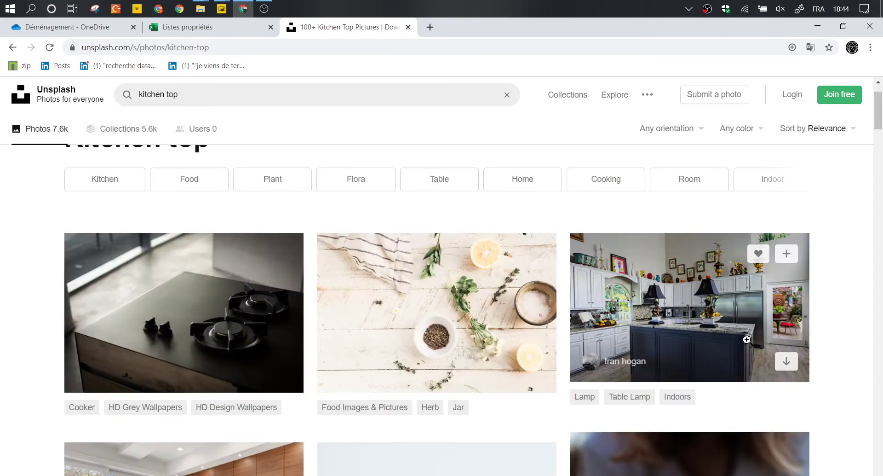
pyautogui.scroll(-4, 795, 287)
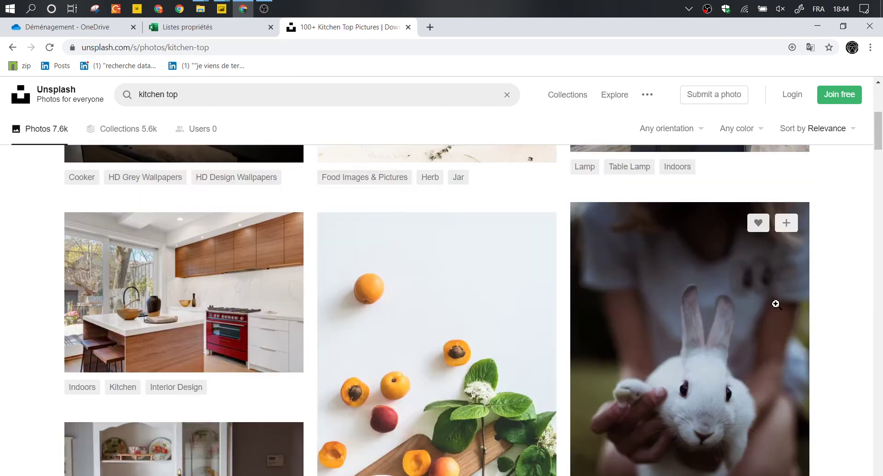
pyautogui.scroll(-4, 776, 308)
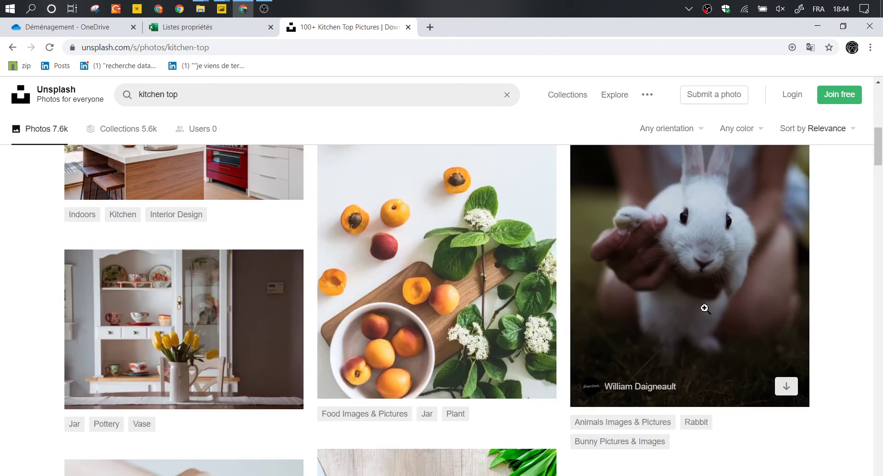
pyautogui.scroll(6, 446, 335)
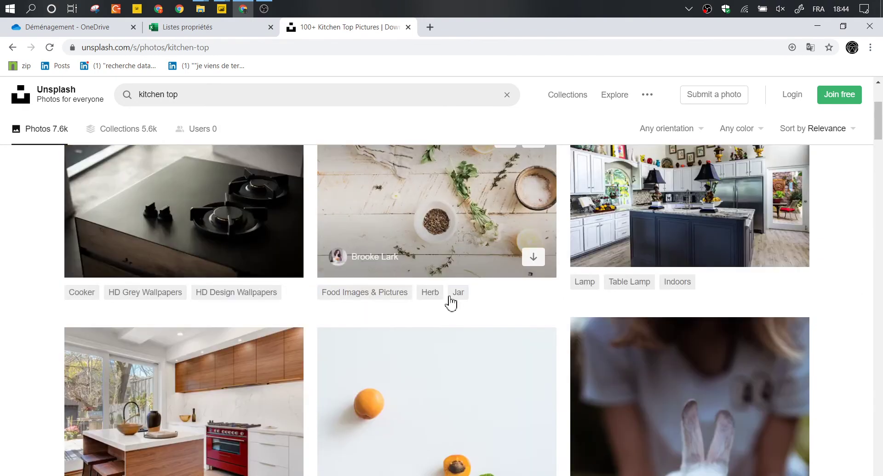
pyautogui.scroll(4, 479, 290)
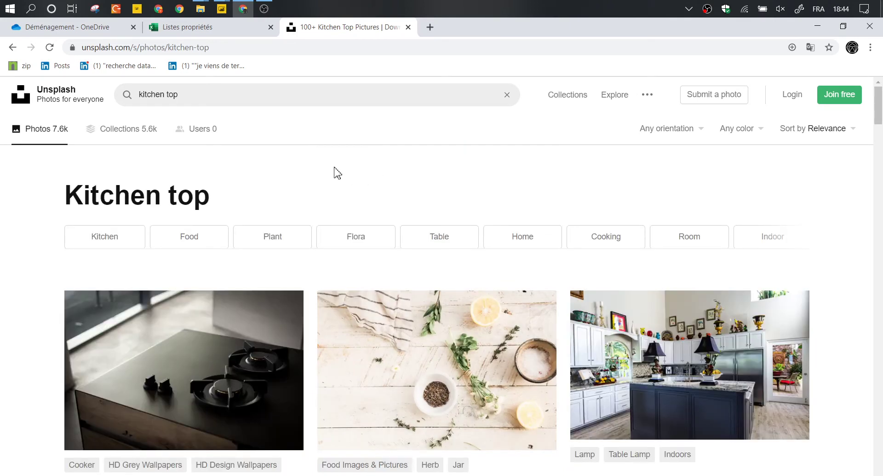
pyautogui.click(237, 94)
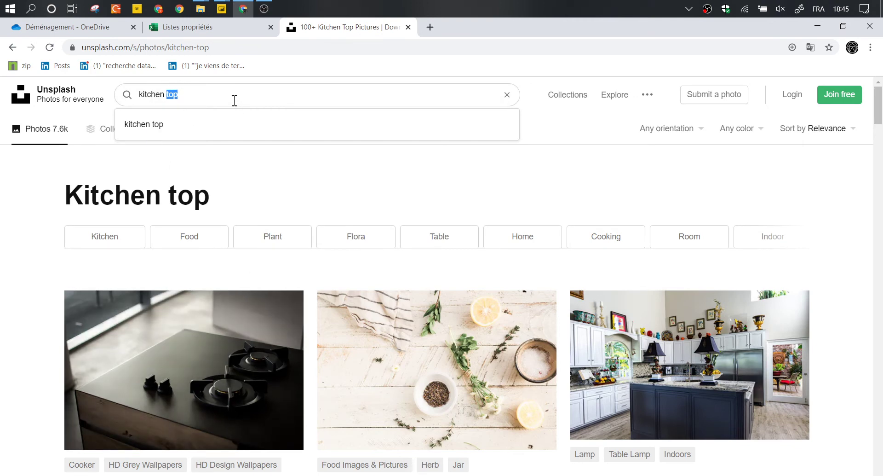
pyautogui.hotkey('ctrl', 'a')
# Return to the Power Query editor window showing tbDistancier.
pyautogui.moveTo(242, 387)
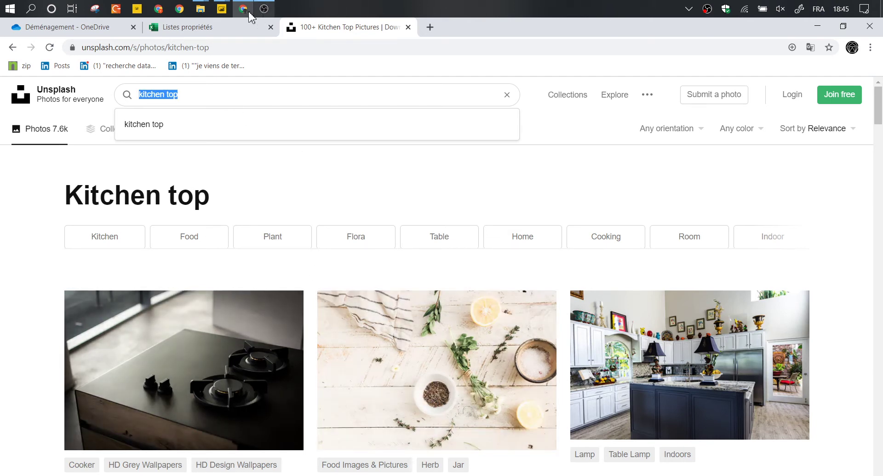
pyautogui.click(706, 9)
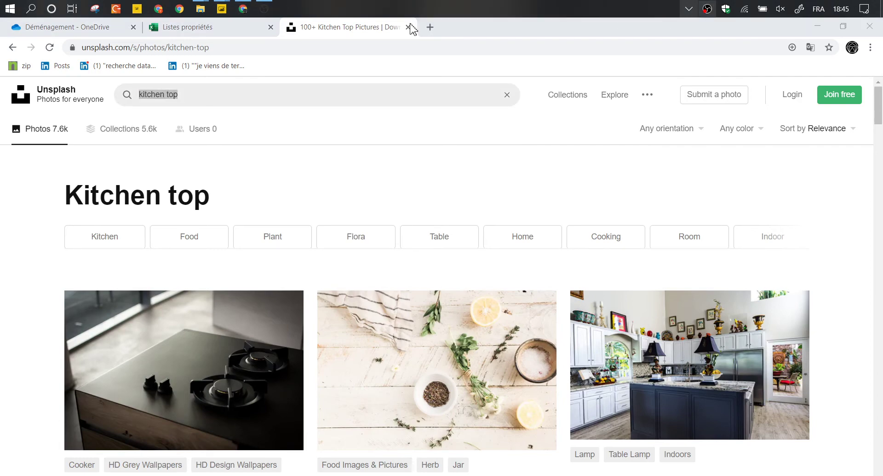
pyautogui.moveTo(225, 8)
pyautogui.click(271, 46)
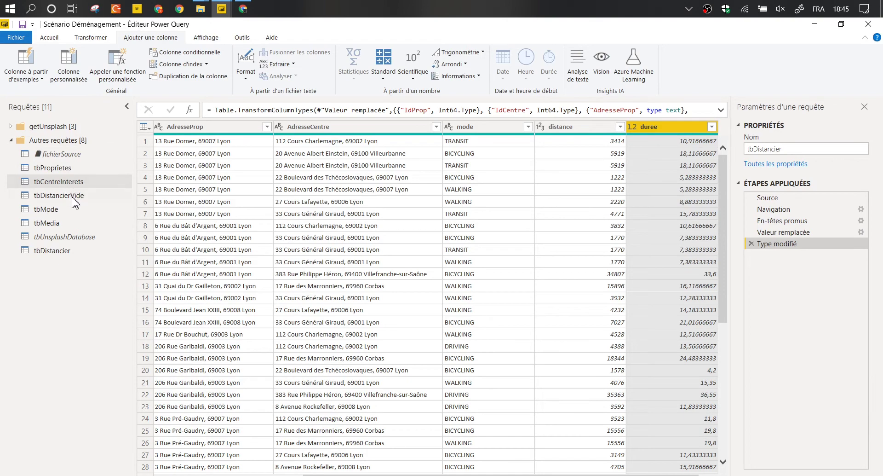
# Close the kitchen top browser tab and go back to Power BI Desktop's Objectifs report page.
pyautogui.click(52, 38)
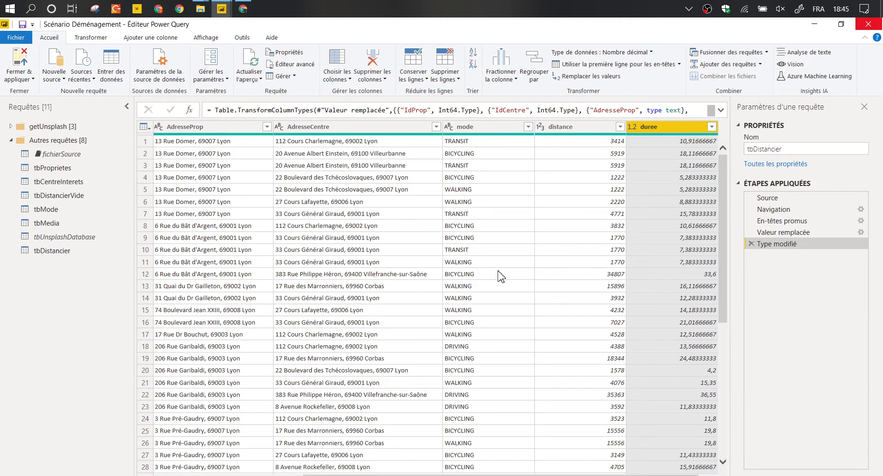
pyautogui.hotkey('alt', 'Tab')
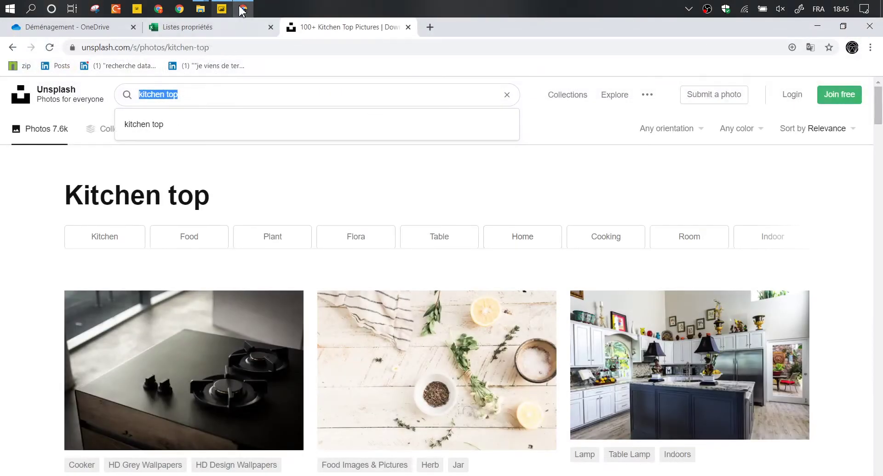
pyautogui.click(408, 27)
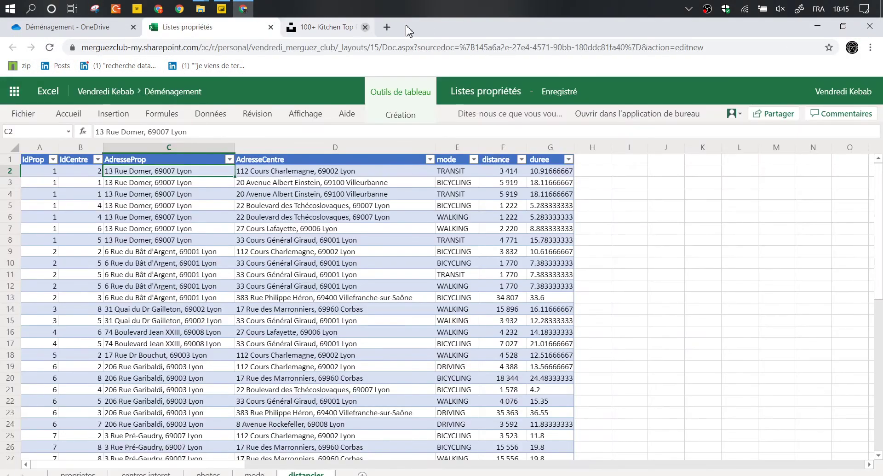
pyautogui.click(222, 9)
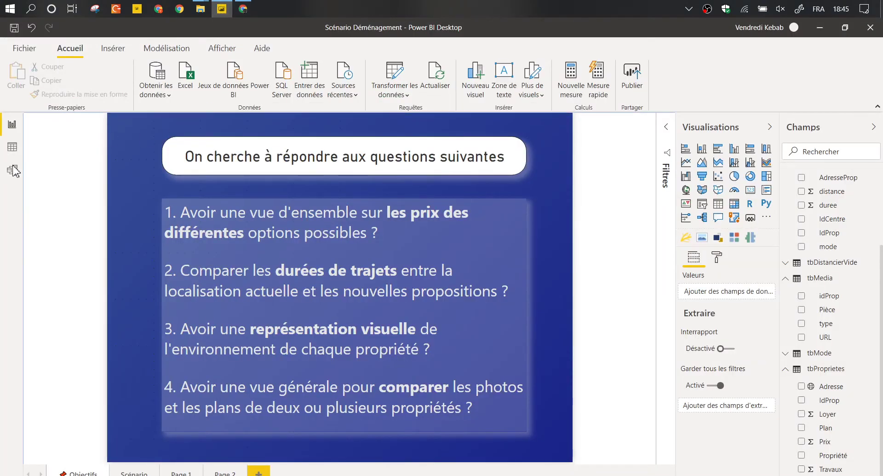
# Open the model diagram with the Properties pane collapsed, and move tbMedia and tbDistancierVide down.
pyautogui.click(13, 170)
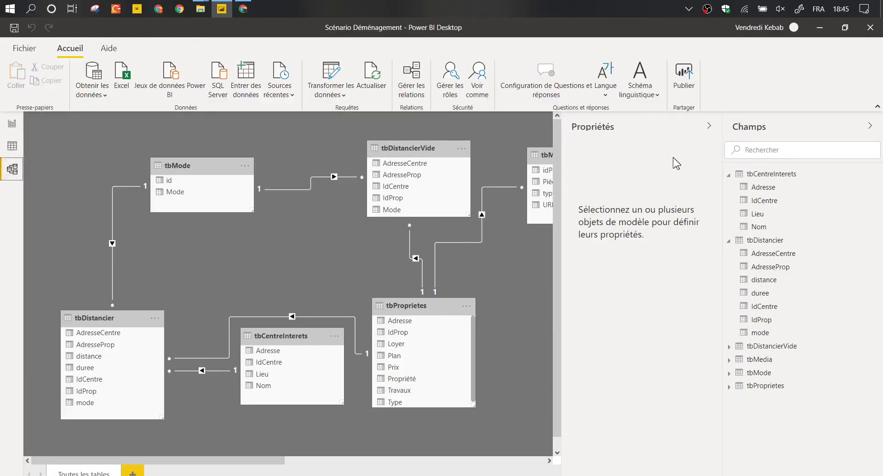
pyautogui.click(714, 127)
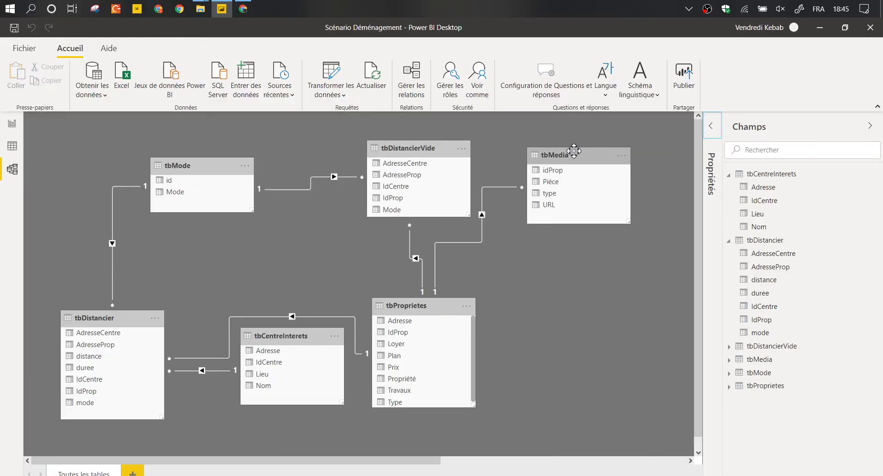
pyautogui.moveTo(571, 153); pyautogui.dragTo(608, 337)
pyautogui.click(419, 151)
pyautogui.moveTo(419, 152); pyautogui.dragTo(250, 352)
# Line up tbMode, tbProprietes and tbCentreInterets across the top, and make tbCentreInterets taller.
pyautogui.moveTo(377, 305); pyautogui.dragTo(410, 142)
pyautogui.moveTo(220, 161); pyautogui.dragTo(308, 144)
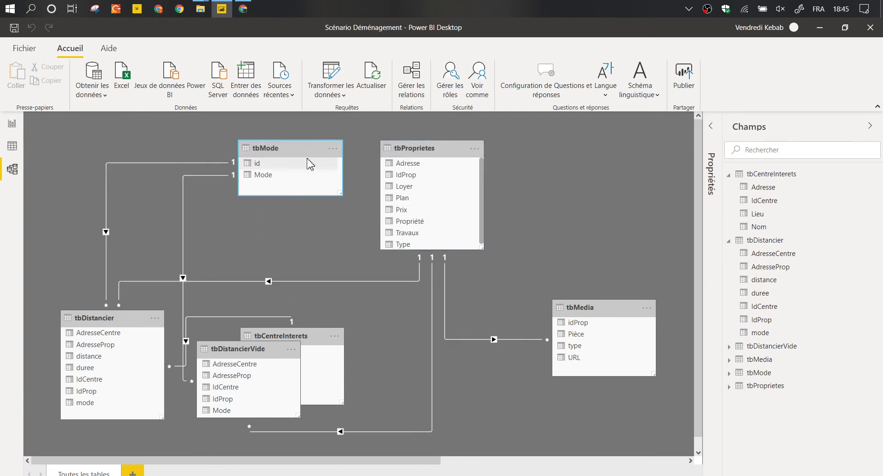
pyautogui.moveTo(414, 148); pyautogui.dragTo(438, 148)
pyautogui.moveTo(338, 338); pyautogui.dragTo(642, 138)
pyautogui.moveTo(663, 214); pyautogui.dragTo(659, 249)
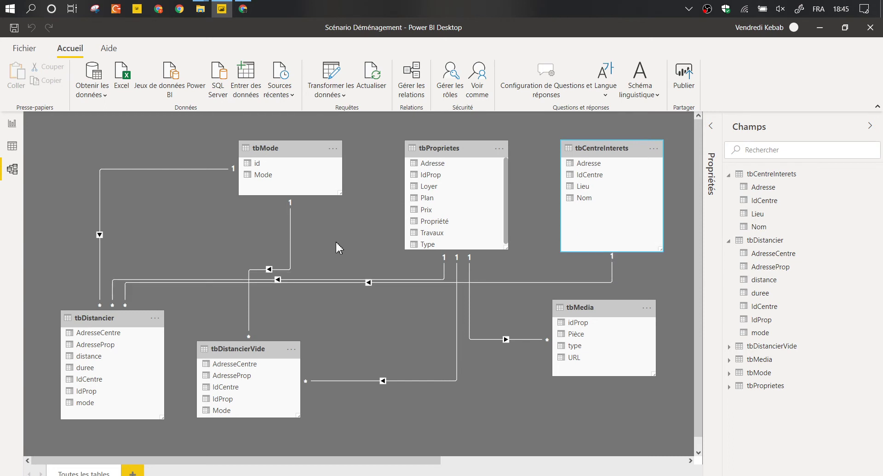
# Hide tbDistancierVide from report view and move it to the diagram's upper right.
pyautogui.rightClick(257, 350)
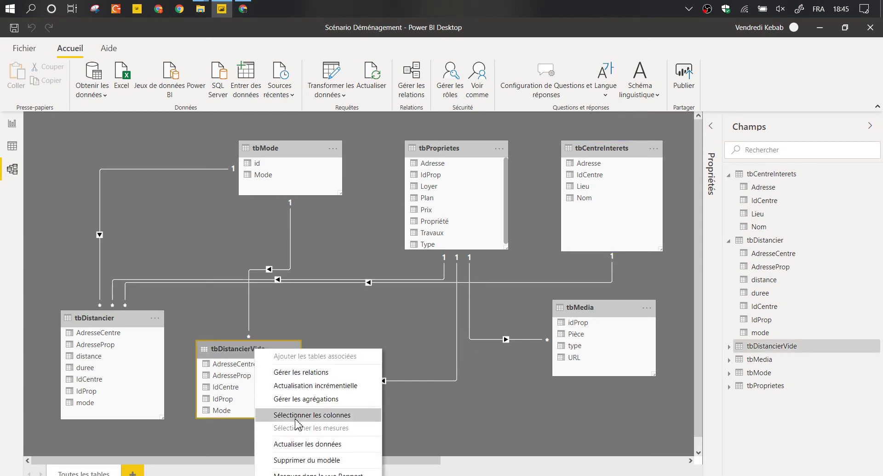
pyautogui.click(299, 474)
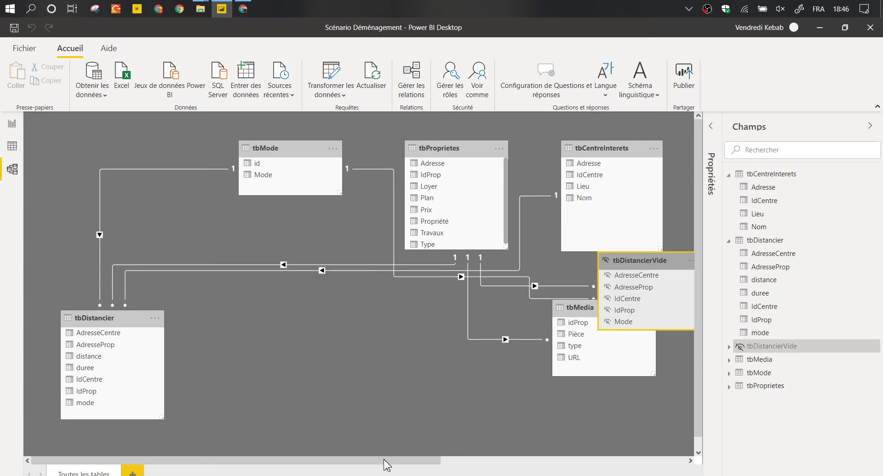
pyautogui.moveTo(384, 459); pyautogui.dragTo(524, 460)
pyautogui.moveTo(388, 259); pyautogui.dragTo(566, 160)
# Delete the relationship between tbMode and tbDistancierVide.
pyautogui.click(495, 187)
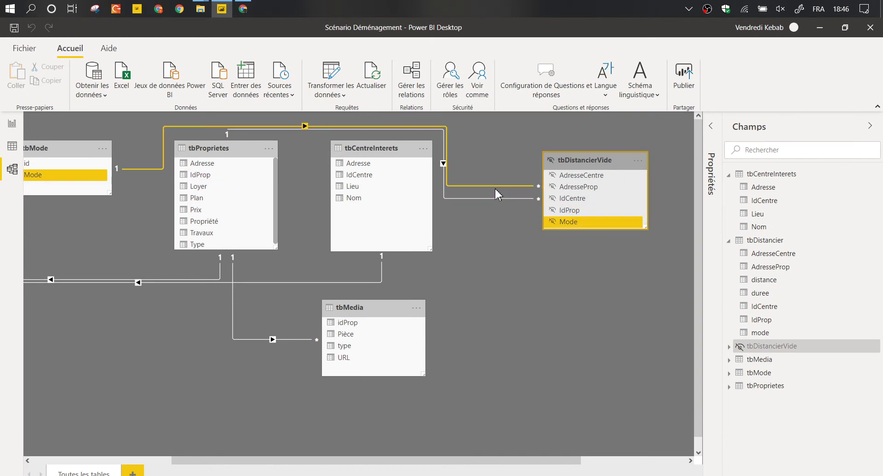
pyautogui.rightClick(495, 187)
pyautogui.click(511, 194)
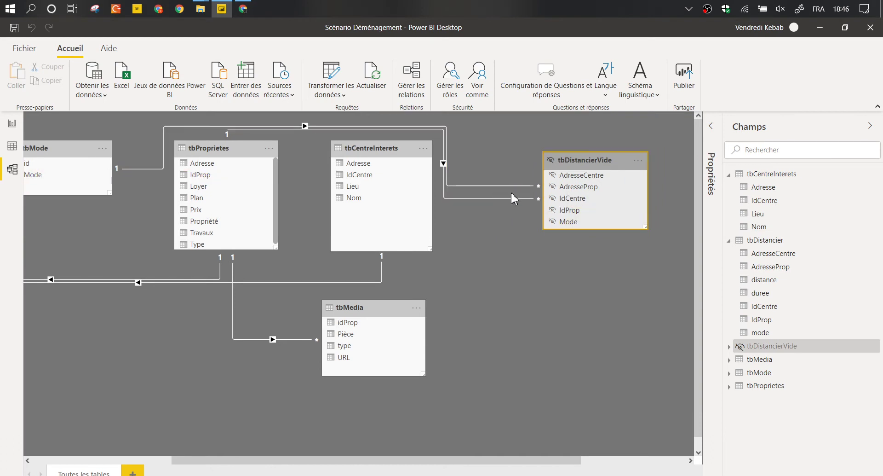
# Confirm that deletion, then delete the remaining tbDistancierVide relationship and confirm it.
pyautogui.click(505, 280)
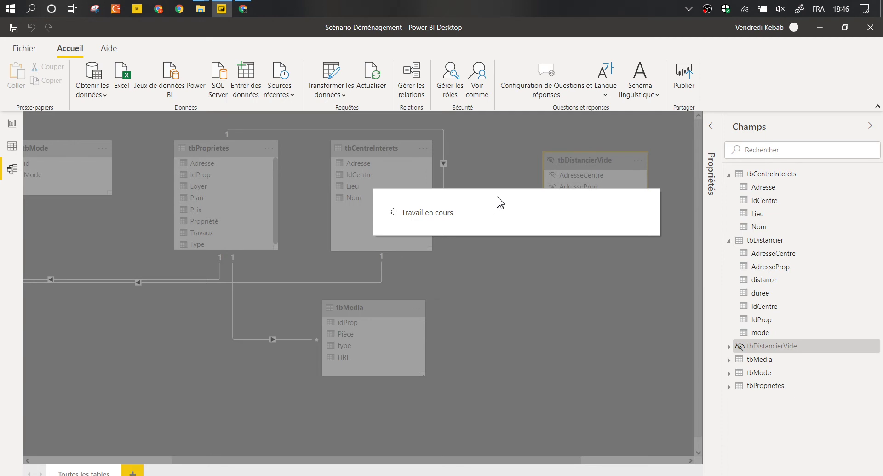
pyautogui.rightClick(481, 191)
pyautogui.click(494, 199)
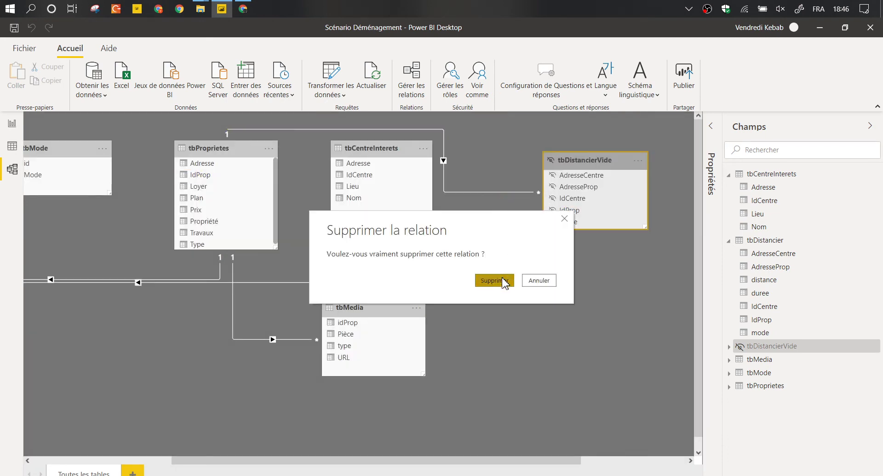
pyautogui.click(494, 280)
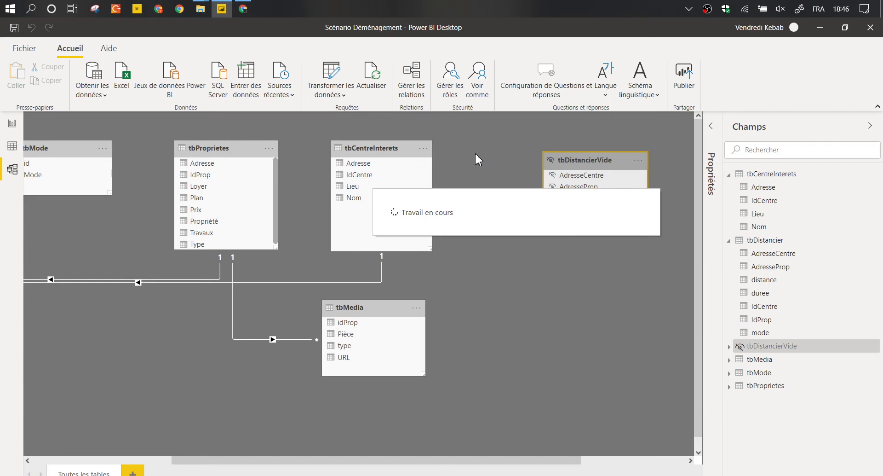
# Place tbDistancier centrally below tbMode and shift tbProprietes slightly left.
pyautogui.moveTo(335, 462); pyautogui.dragTo(251, 464)
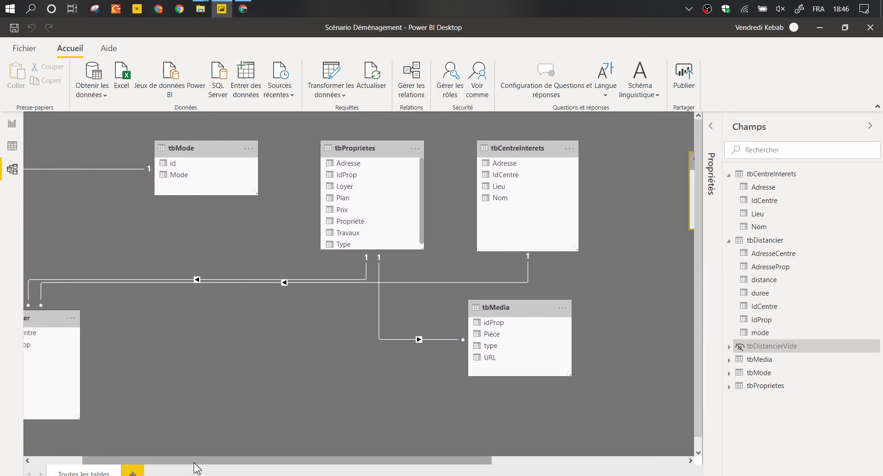
pyautogui.moveTo(195, 461); pyautogui.dragTo(156, 461)
pyautogui.moveTo(90, 318); pyautogui.dragTo(348, 311)
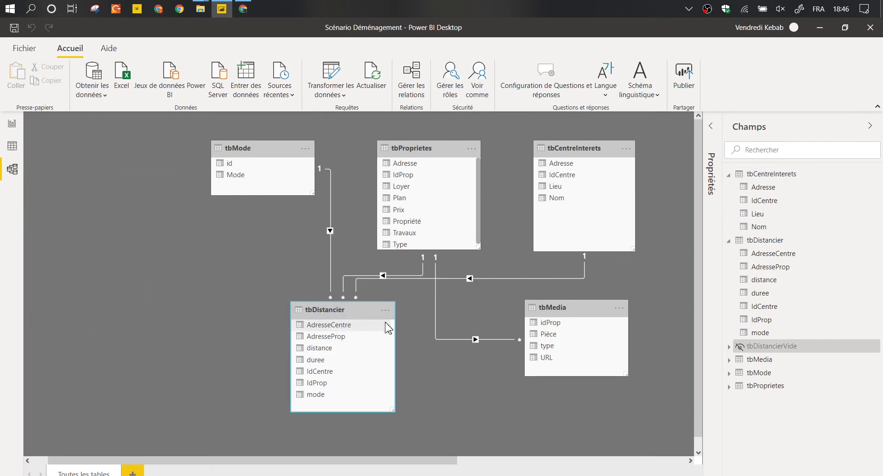
pyautogui.moveTo(426, 144); pyautogui.dragTo(415, 144)
pyautogui.moveTo(365, 310); pyautogui.dragTo(480, 307)
# Move tbMedia to the far left of the diagram and return to the Objectifs report page.
pyautogui.moveTo(554, 308); pyautogui.dragTo(107, 224)
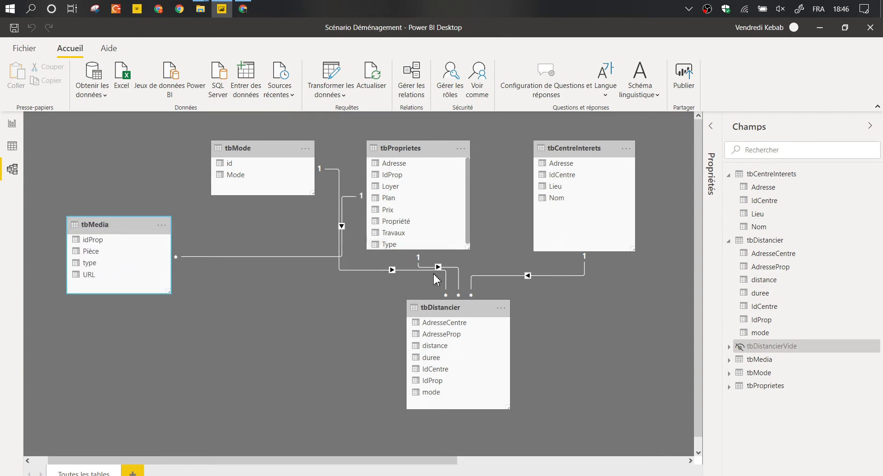
pyautogui.click(408, 273)
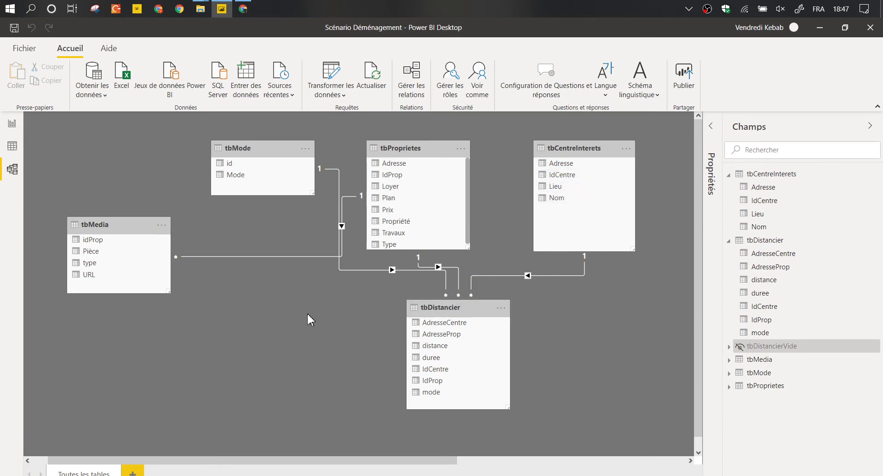
pyautogui.click(12, 124)
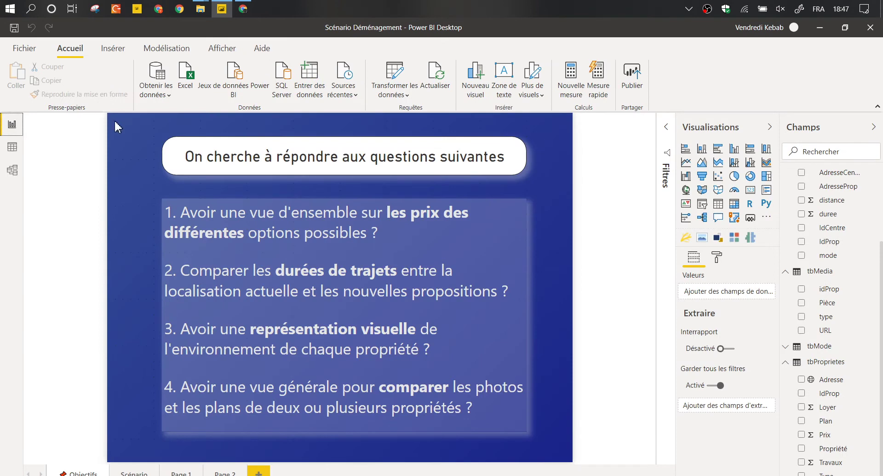
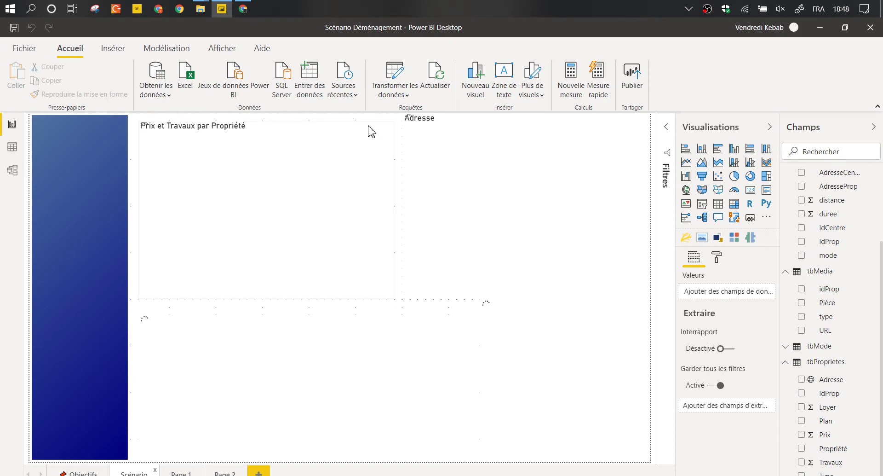
# Delete the old Prix et Travaux bar chart and the duration/distance matrix.
pyautogui.click(371, 132)
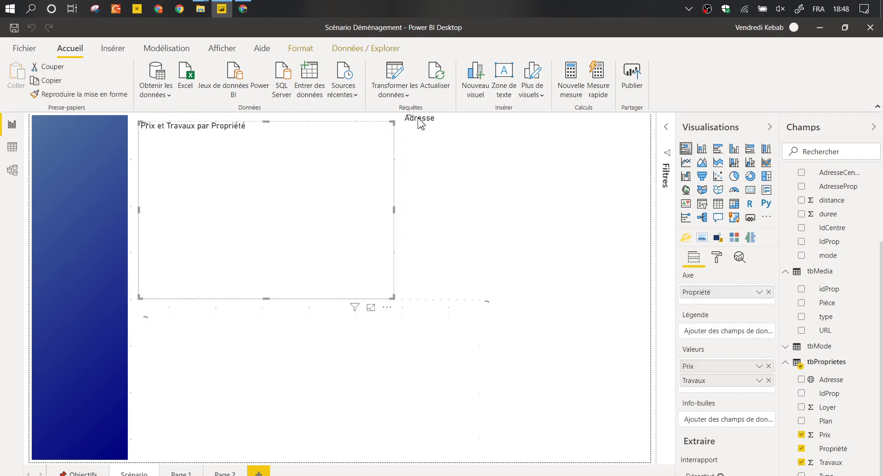
pyautogui.press('Delete')
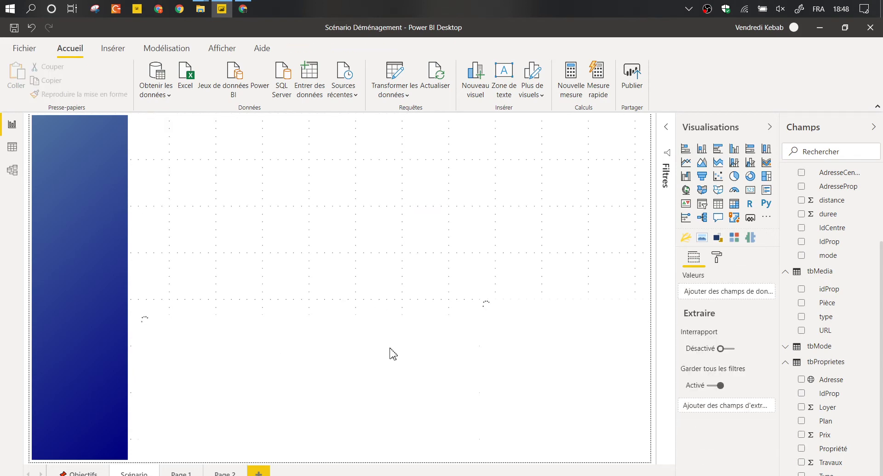
pyautogui.click(460, 329)
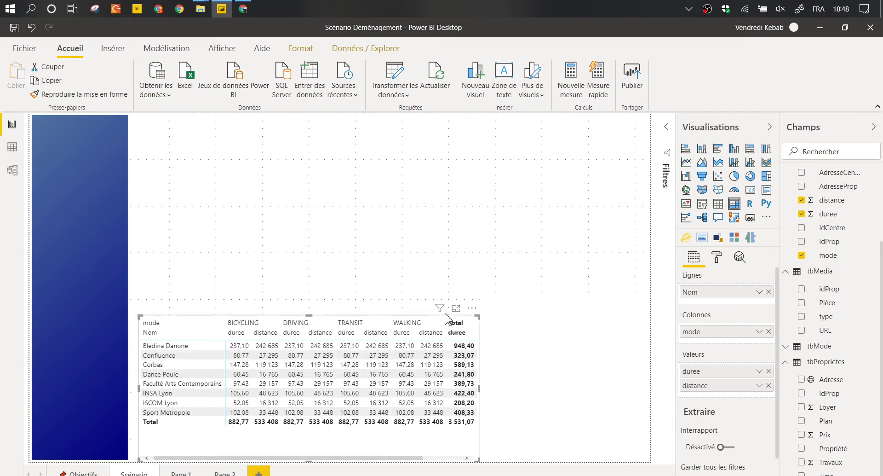
pyautogui.press('Delete')
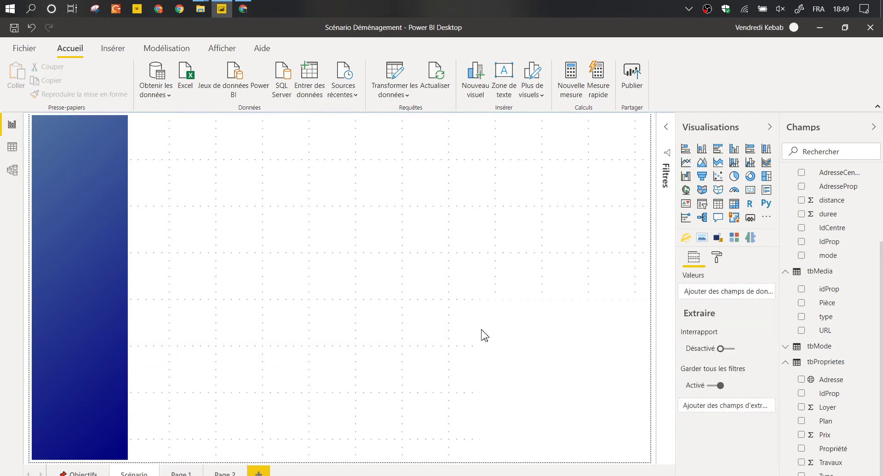
# Select the flow map visual and delete it, leaving only the blue banner.
pyautogui.moveTo(493, 330)
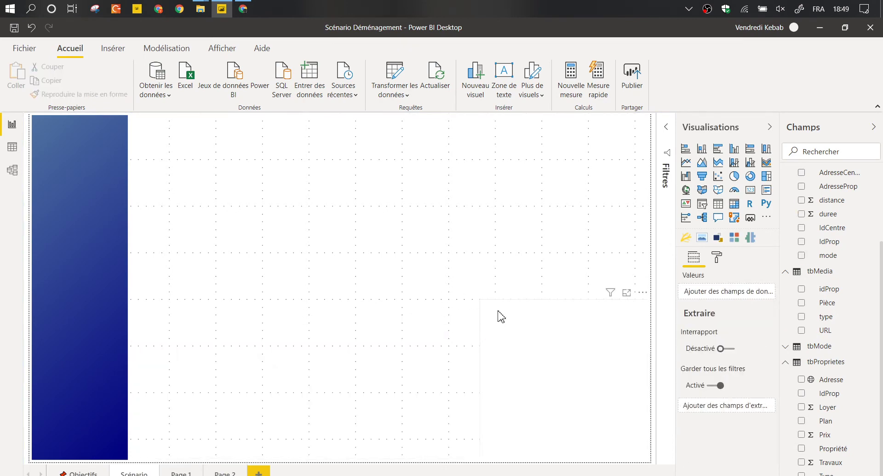
pyautogui.click(501, 308)
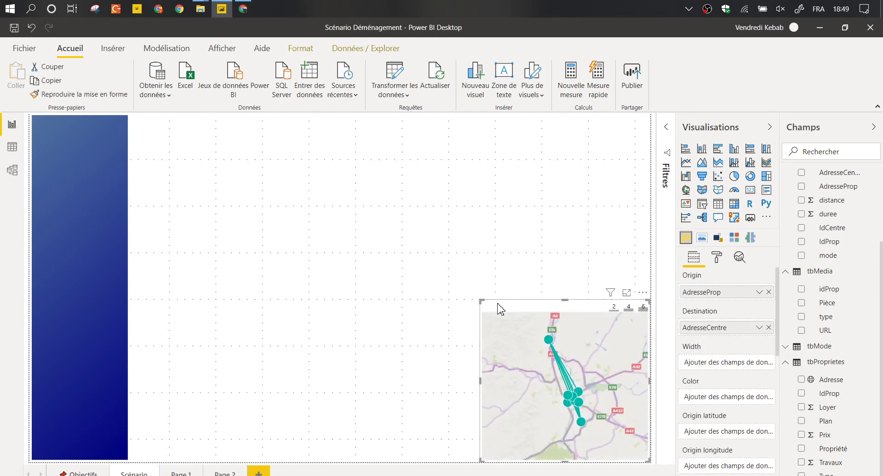
pyautogui.click(474, 262)
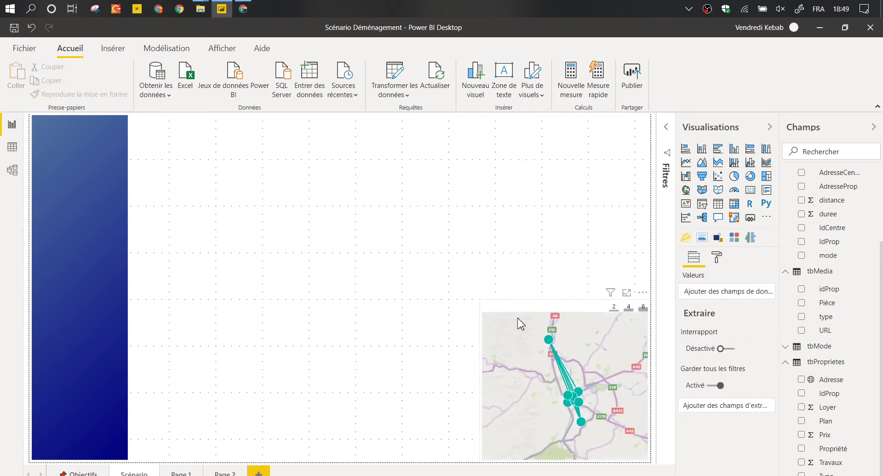
pyautogui.click(519, 321)
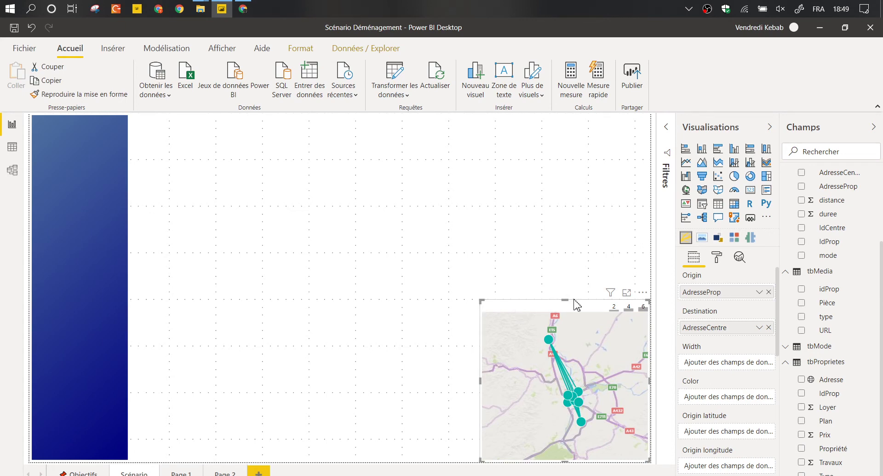
pyautogui.moveTo(648, 302); pyautogui.dragTo(632, 308)
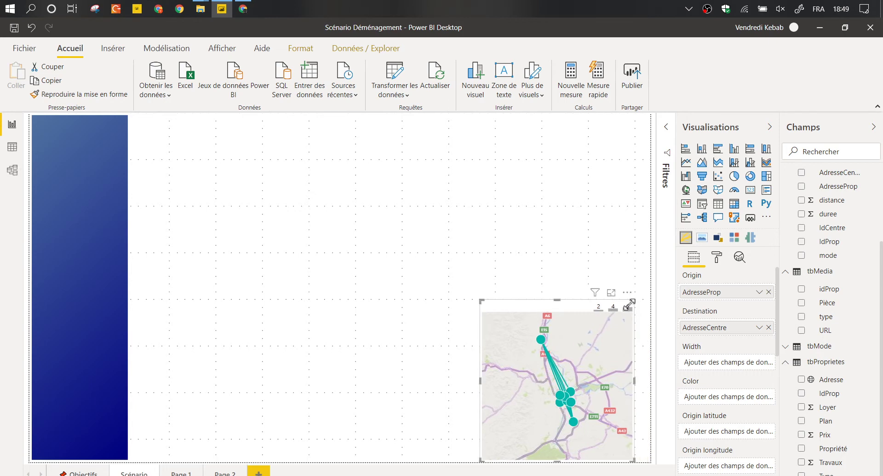
pyautogui.press('Delete')
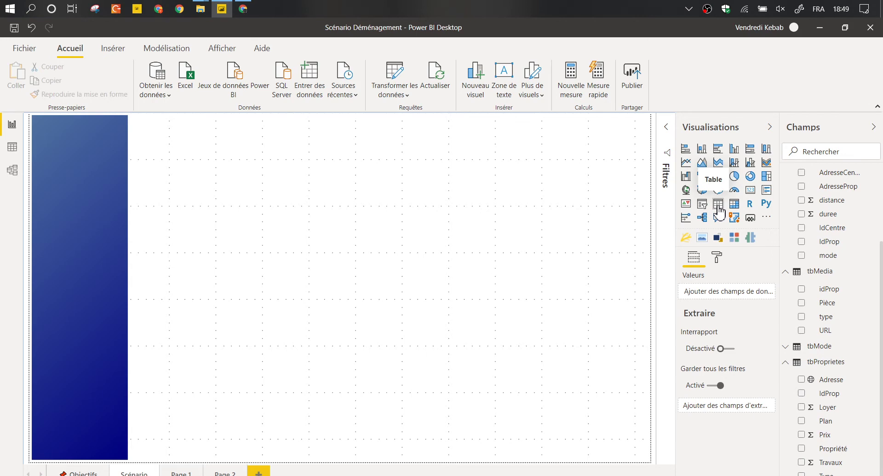
# Add an empty table visual and collapse the tbCentreInterets, tbDistancier and tbMedia field lists.
pyautogui.click(718, 206)
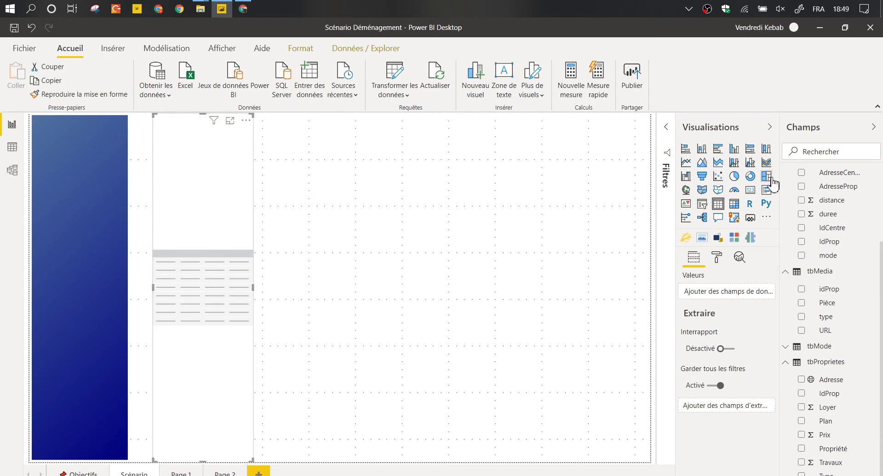
pyautogui.scroll(3, 811, 210)
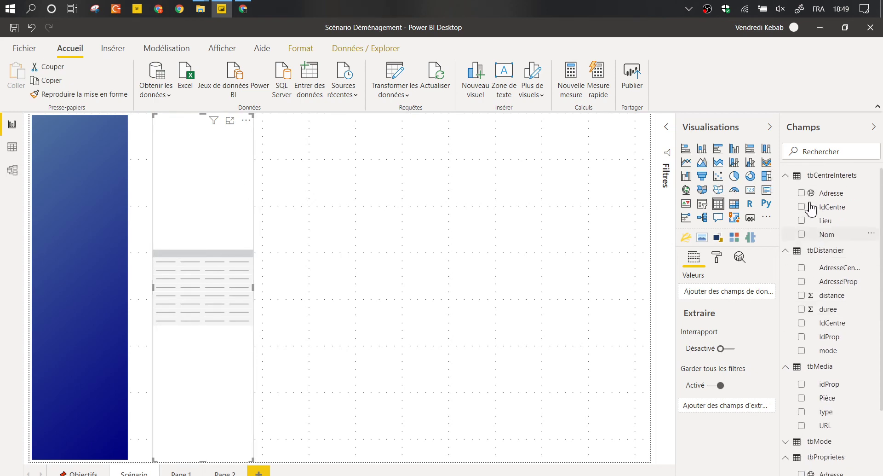
pyautogui.click(786, 176)
pyautogui.click(786, 191)
pyautogui.click(787, 207)
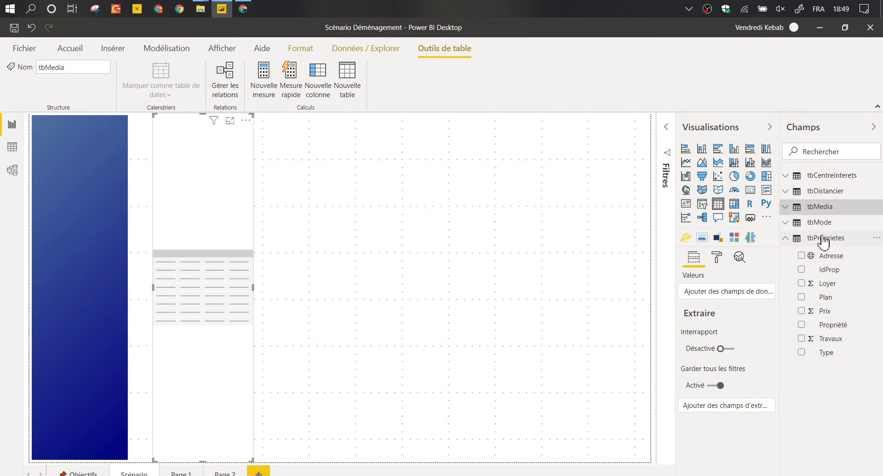
# Fill the table with IdProp, Propriété, Prix and Travaux and widen it so all columns fit.
pyautogui.click(802, 271)
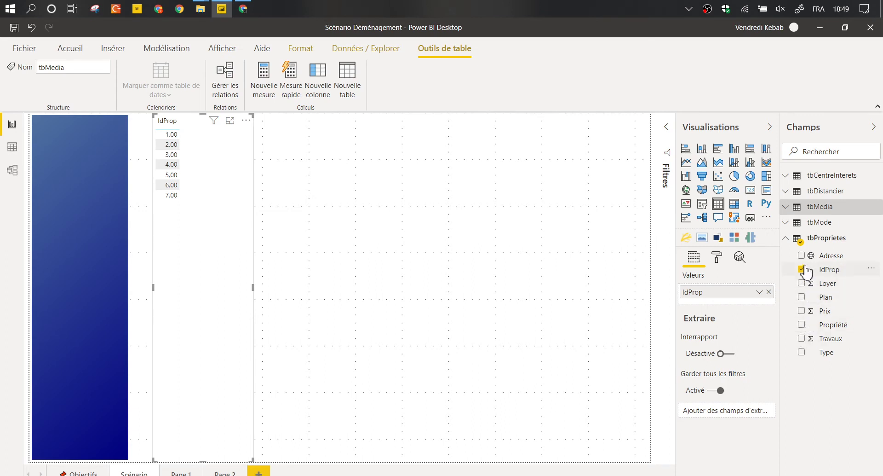
pyautogui.click(802, 324)
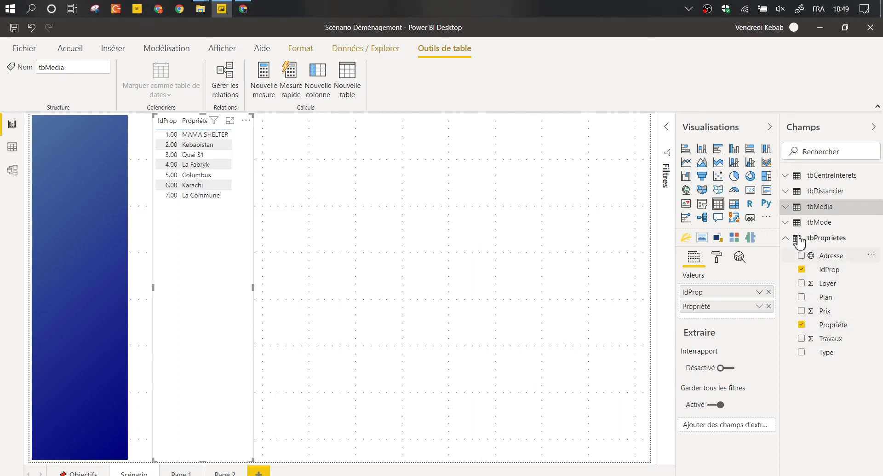
pyautogui.click(802, 311)
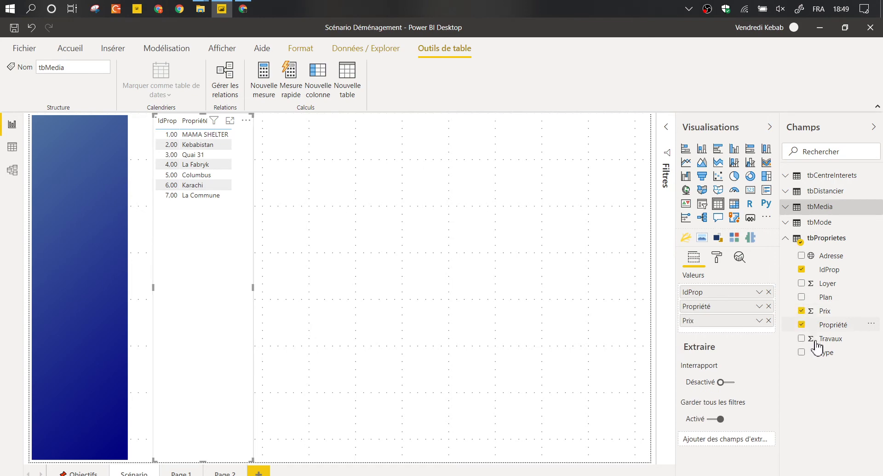
pyautogui.click(802, 338)
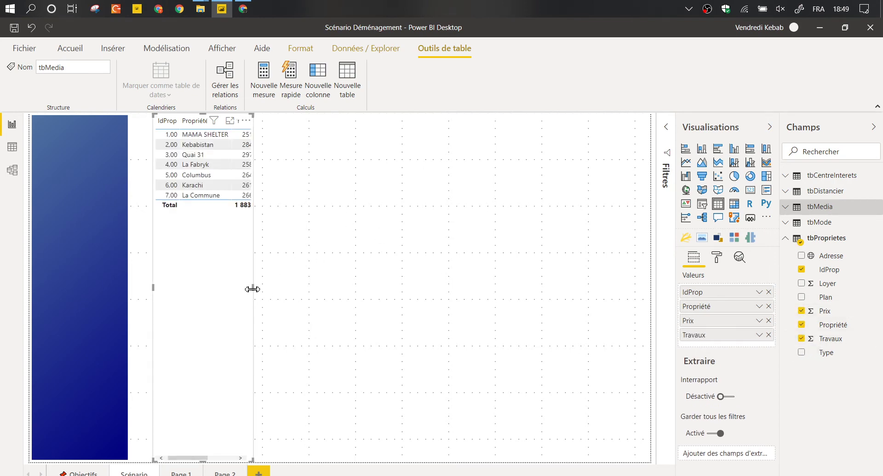
pyautogui.moveTo(252, 288); pyautogui.dragTo(456, 299)
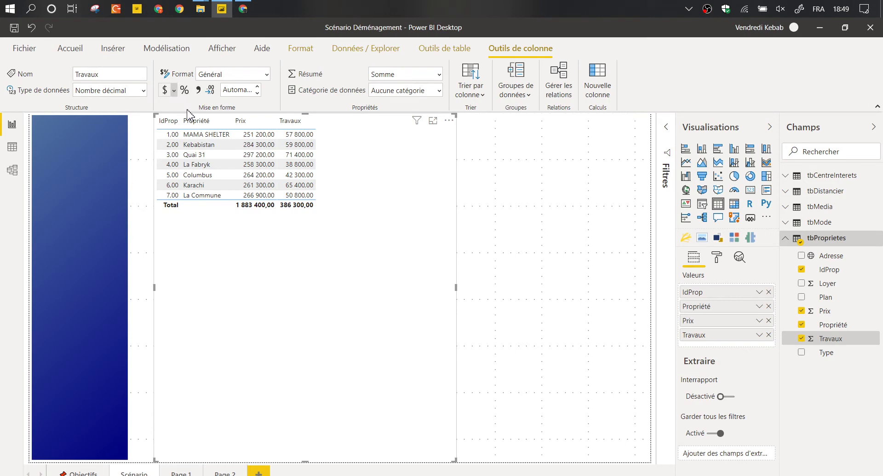
# Format the Travaux and Prix columns as € Euro currency.
pyautogui.click(174, 90)
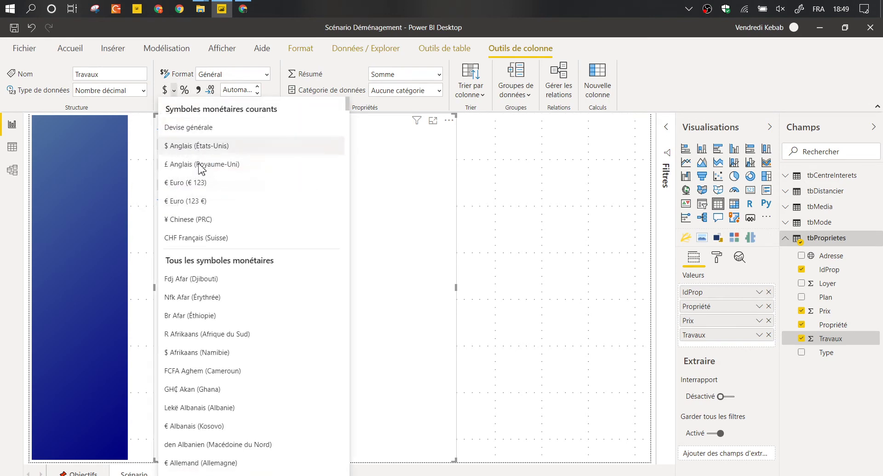
pyautogui.click(198, 201)
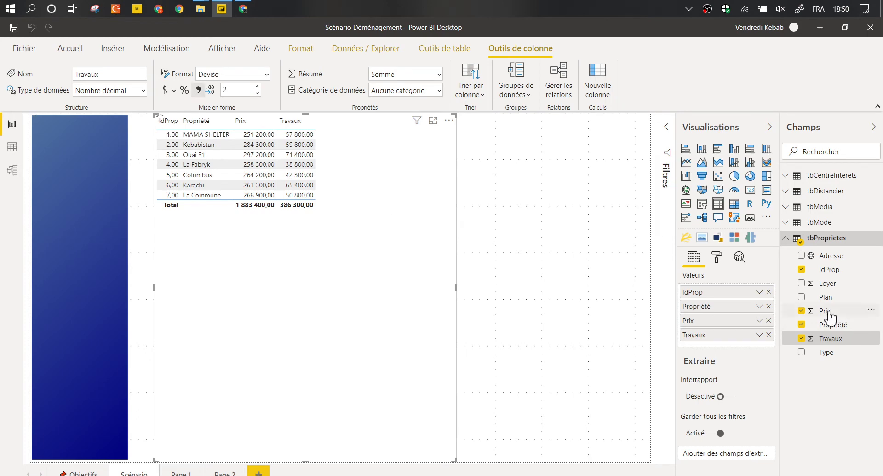
pyautogui.click(829, 313)
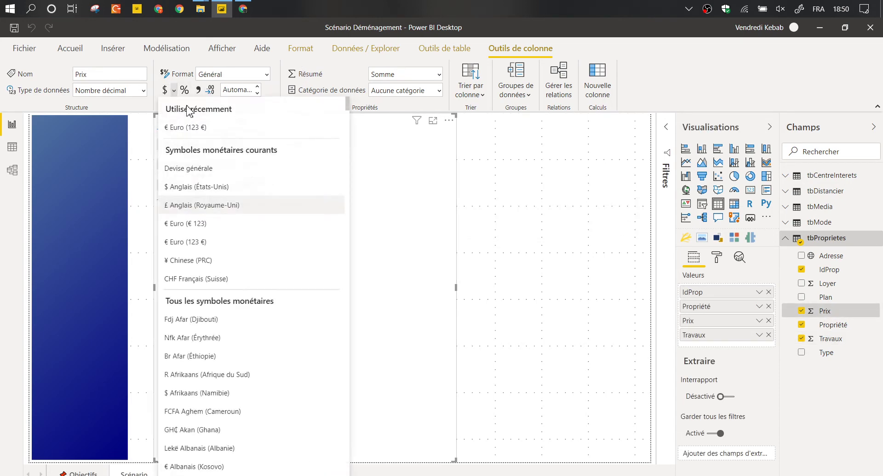
pyautogui.click(198, 133)
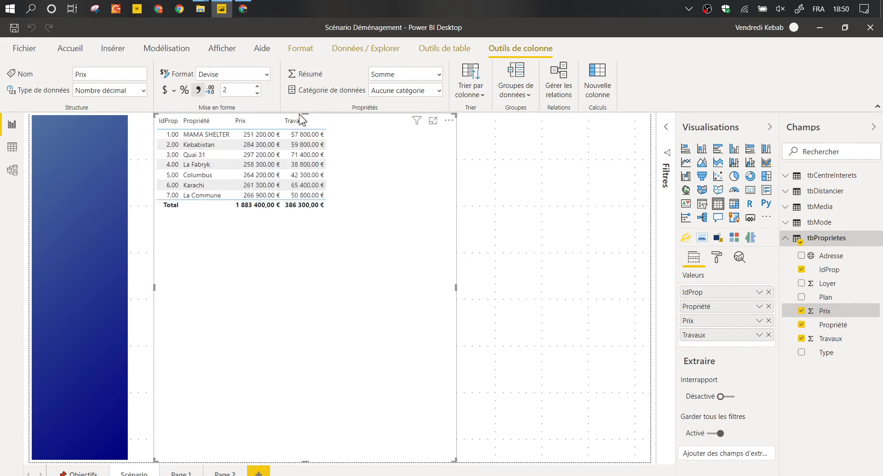
# Move the table's top edge further down the page and sort it by Travaux descending.
pyautogui.moveTo(302, 112); pyautogui.dragTo(304, 146)
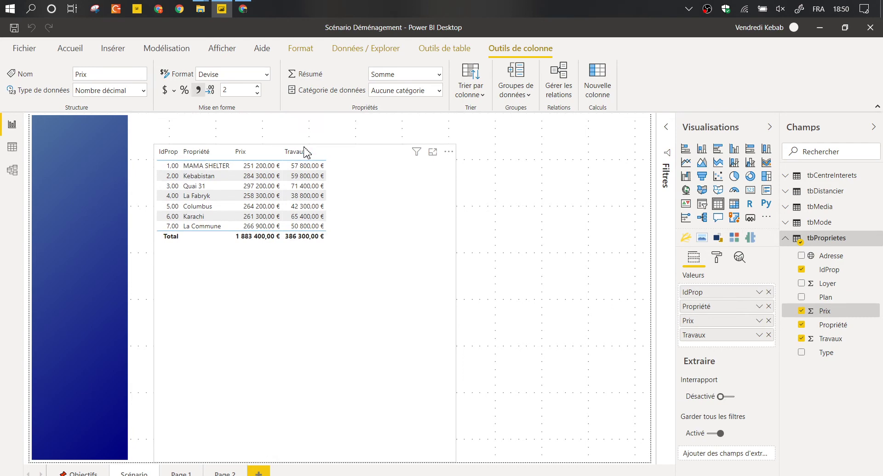
pyautogui.moveTo(304, 147); pyautogui.dragTo(299, 188)
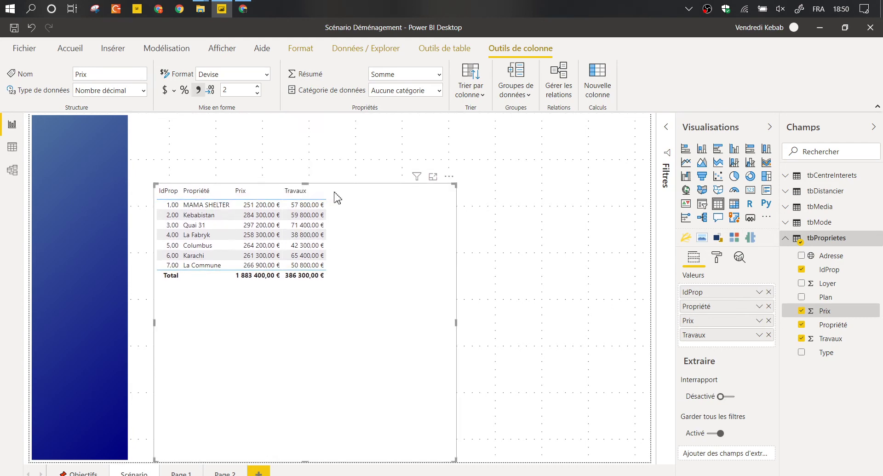
pyautogui.click(295, 190)
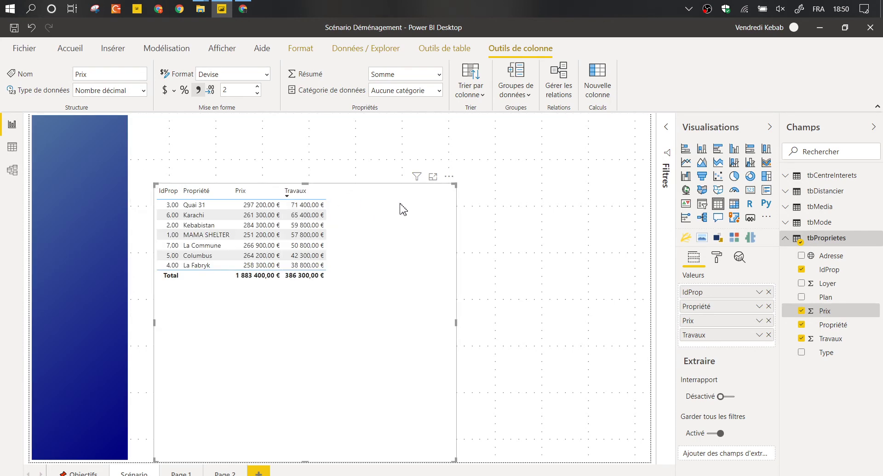
# Convert the table to a stacked bar chart of Prix and Travaux per IdProp, without the Propriété legend, and resize it.
pyautogui.click(685, 149)
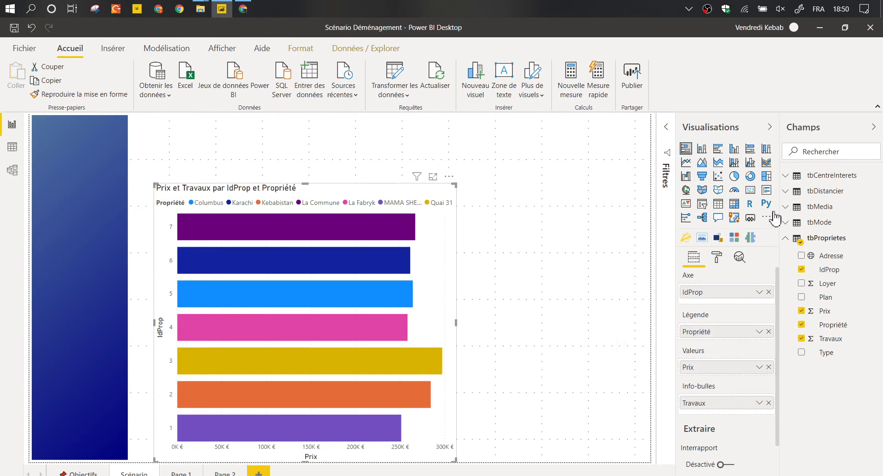
pyautogui.click(718, 148)
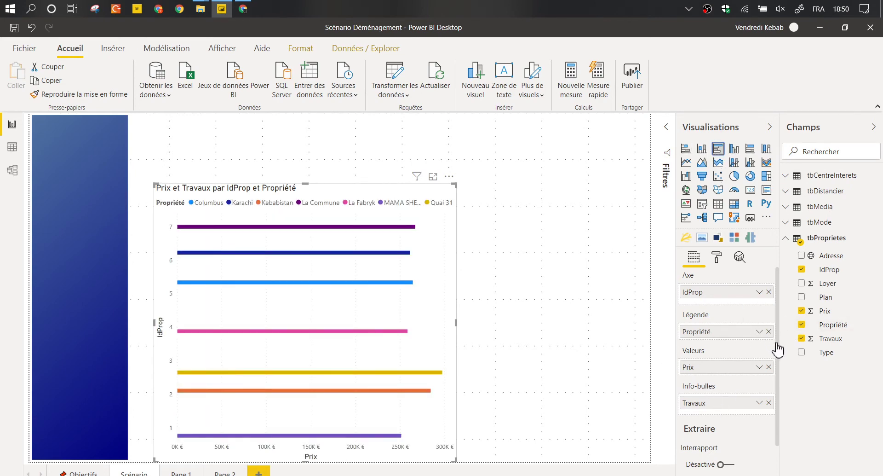
pyautogui.click(769, 331)
pyautogui.moveTo(736, 392); pyautogui.dragTo(736, 378)
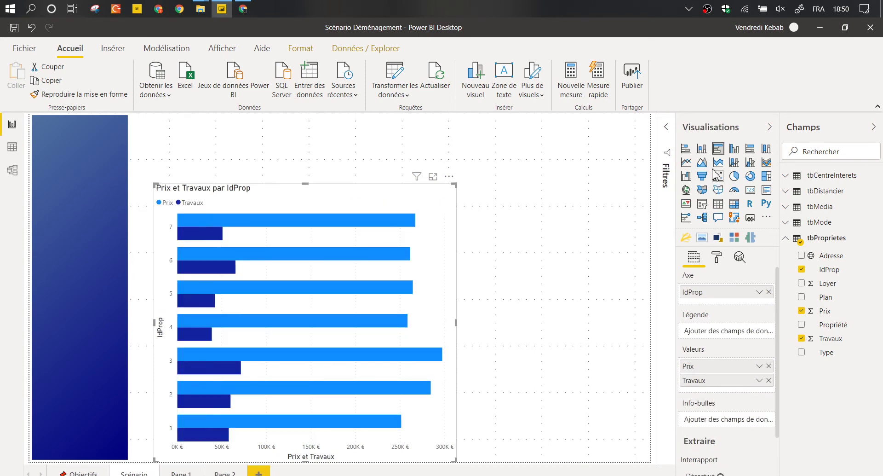
pyautogui.click(686, 148)
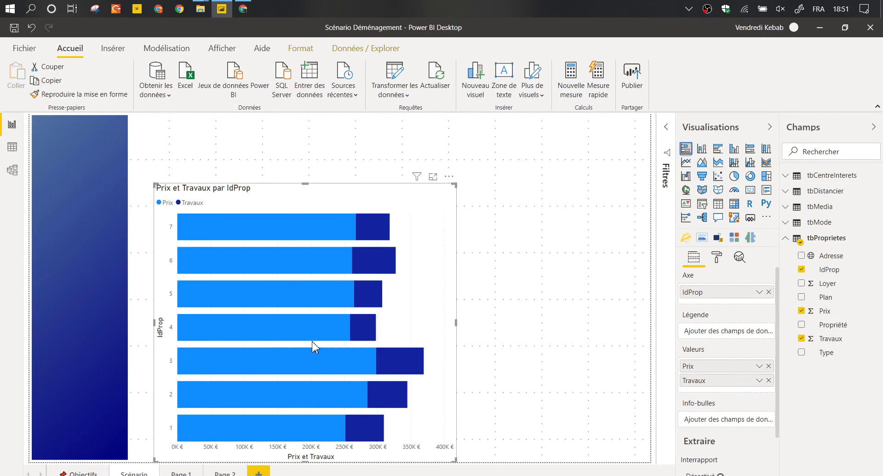
pyautogui.moveTo(305, 460); pyautogui.dragTo(306, 446)
pyautogui.moveTo(157, 445); pyautogui.dragTo(144, 454)
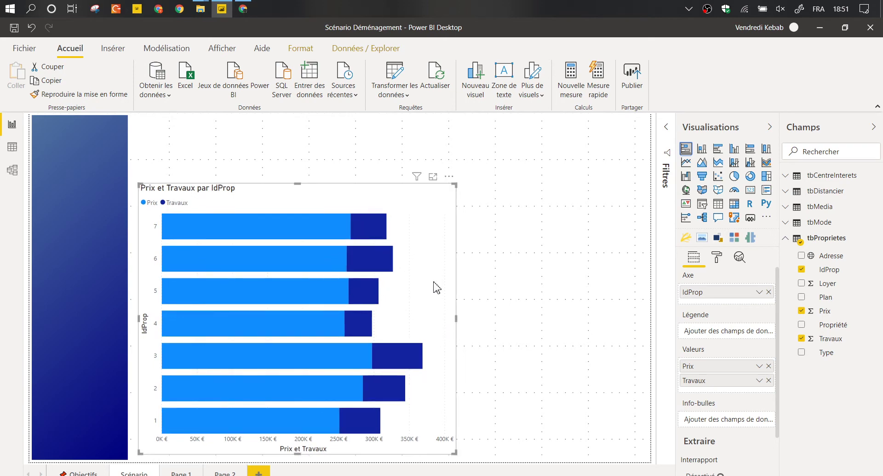
# Turn on euro value labels for every bar and lower the chart's top edge.
pyautogui.click(718, 259)
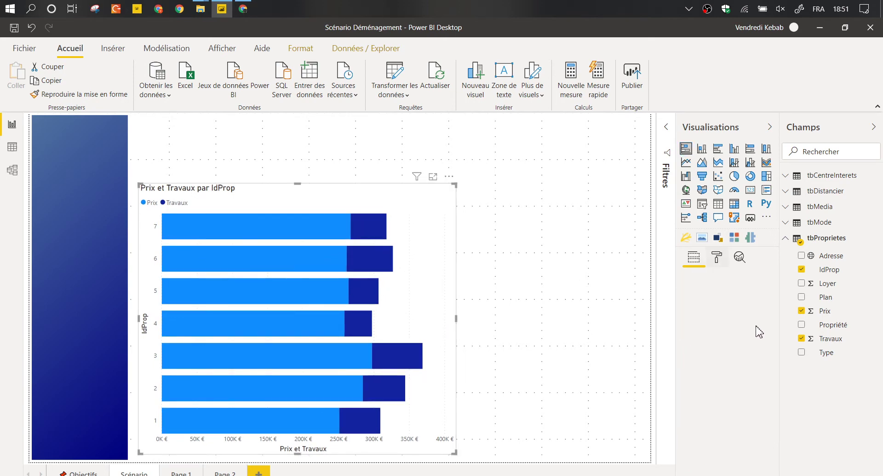
pyautogui.click(757, 407)
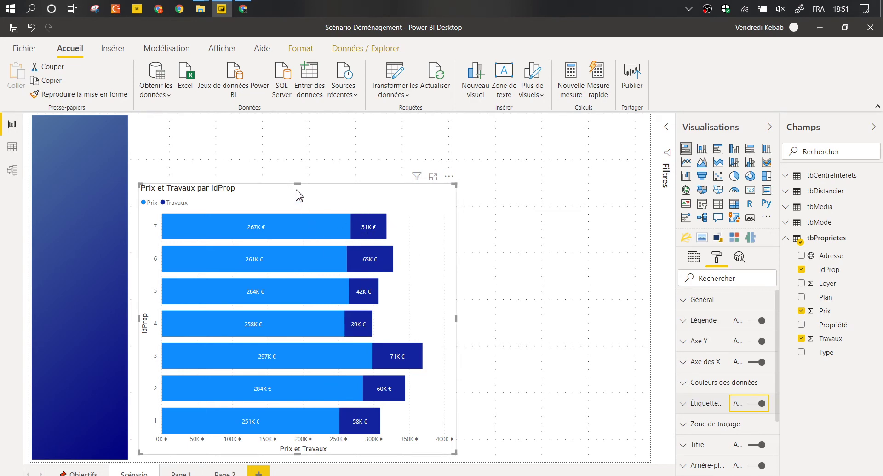
pyautogui.moveTo(297, 184); pyautogui.dragTo(297, 216)
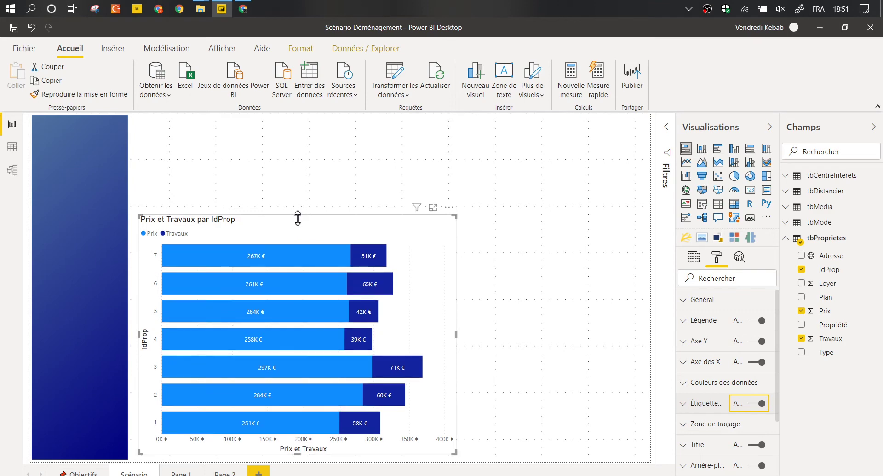
# Try Travaux (as % of grand total) and Prix as tooltip fields, then remove both.
pyautogui.click(695, 260)
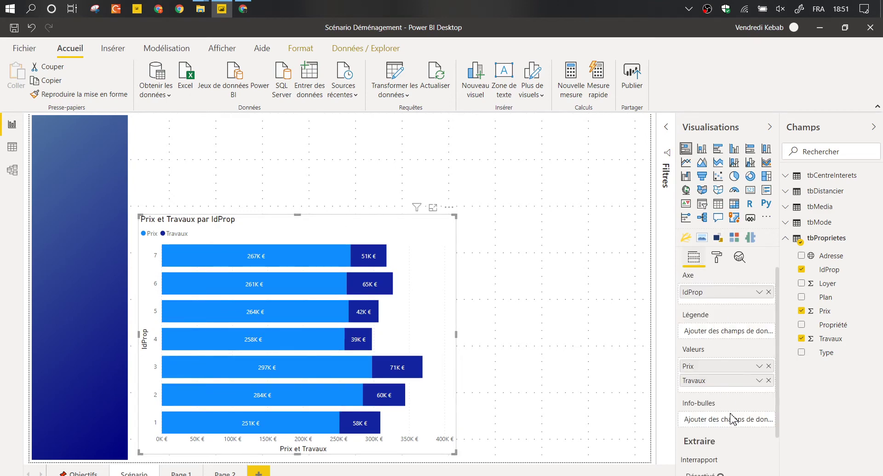
pyautogui.moveTo(815, 340); pyautogui.dragTo(727, 423)
pyautogui.moveTo(824, 311); pyautogui.dragTo(734, 423)
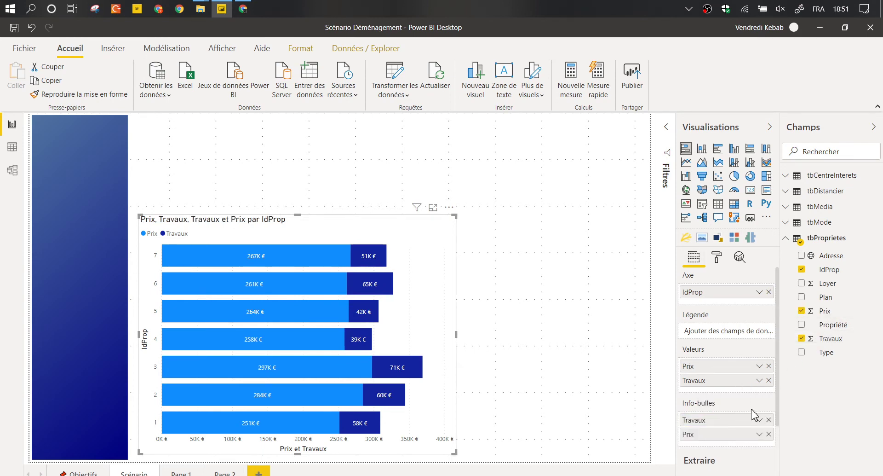
pyautogui.click(759, 420)
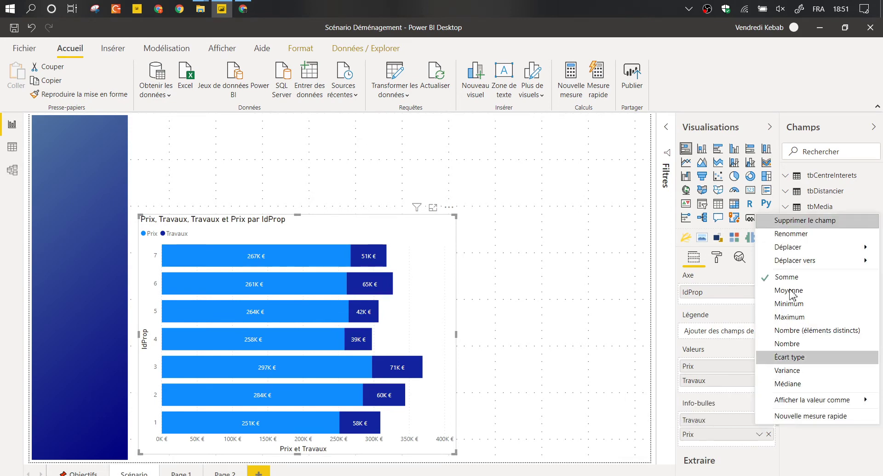
pyautogui.moveTo(805, 399)
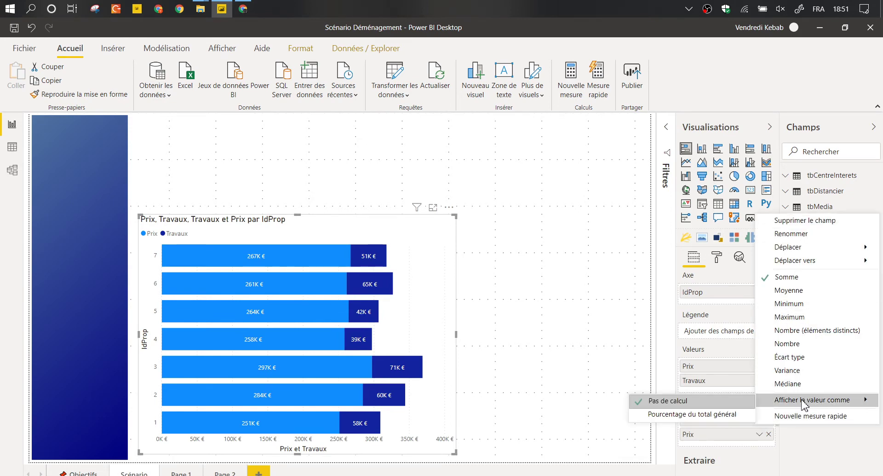
pyautogui.click(671, 416)
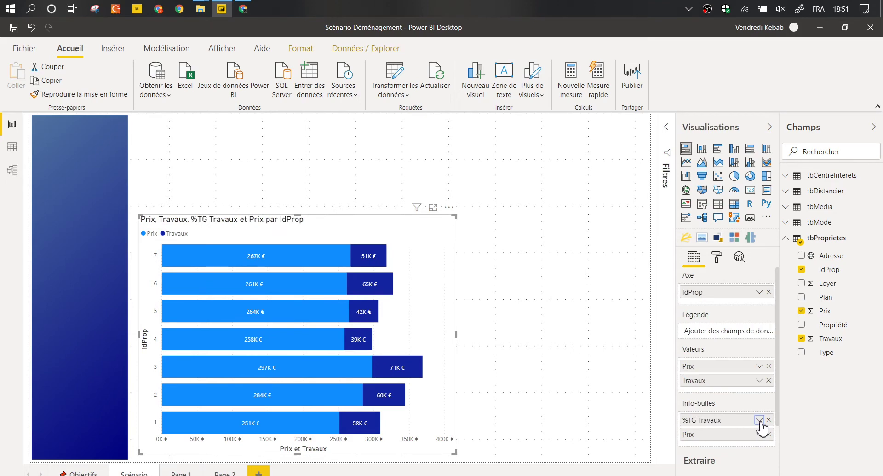
pyautogui.click(760, 420)
pyautogui.moveTo(759, 418)
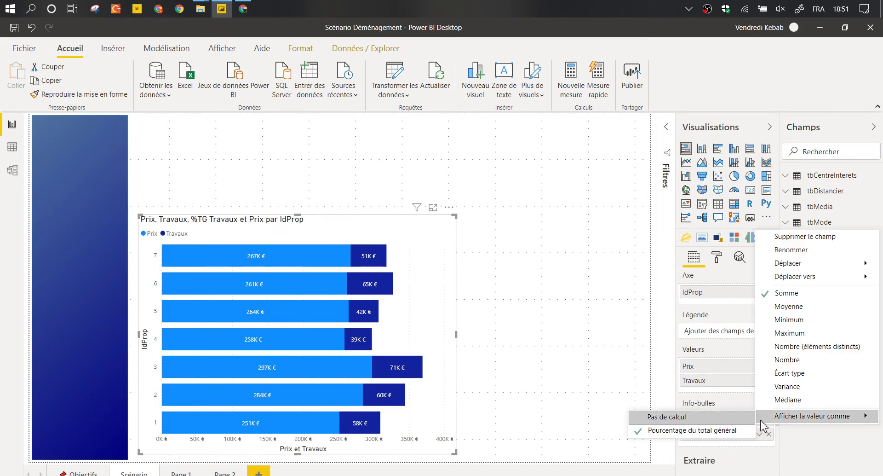
pyautogui.click(745, 407)
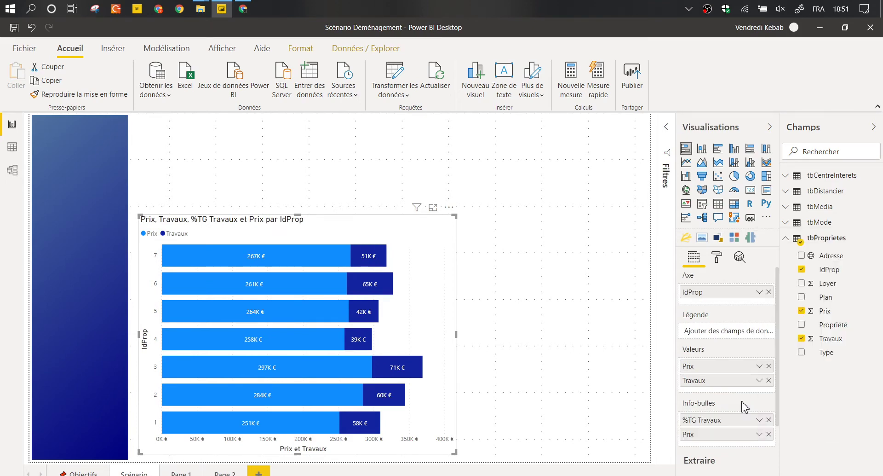
pyautogui.click(769, 434)
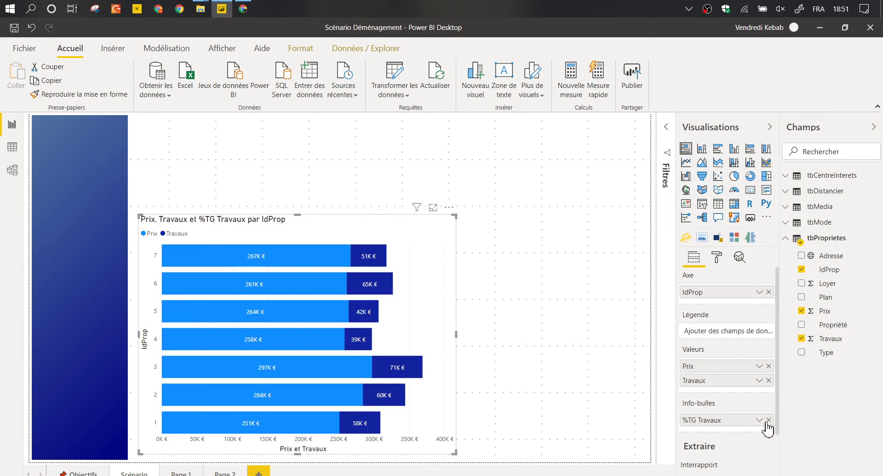
pyautogui.click(768, 419)
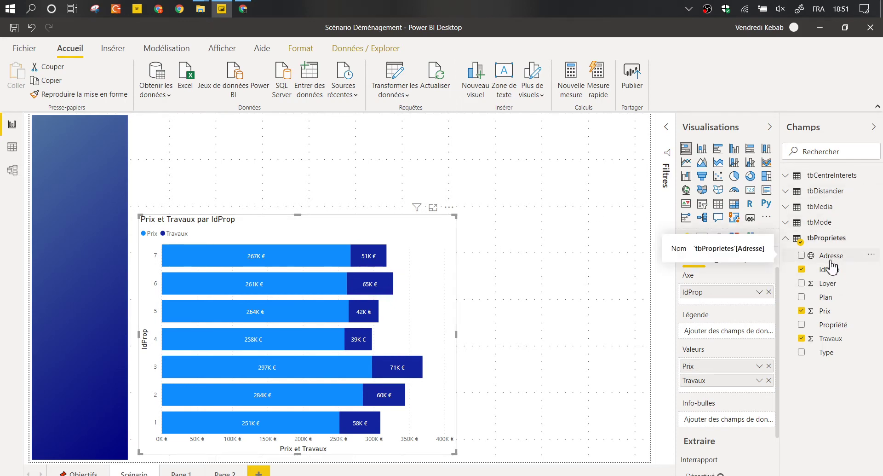
# Deselect the bar chart, look over the Insérer ribbon, then show the Modélisation commands.
pyautogui.click(475, 161)
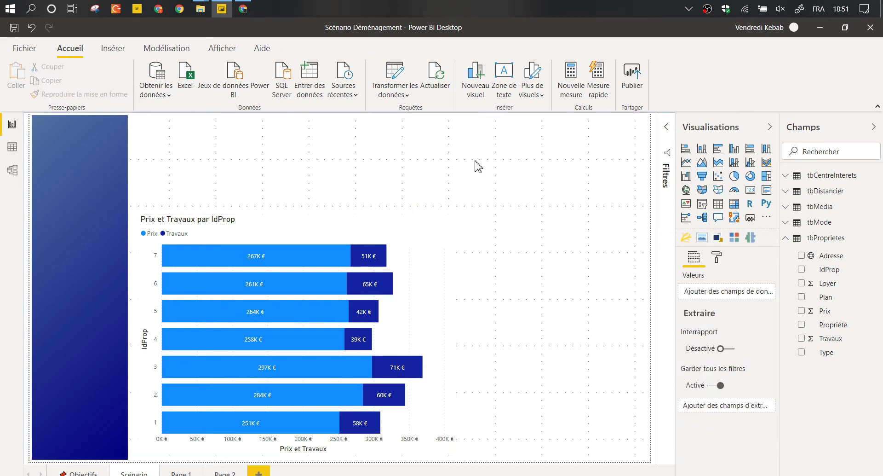
pyautogui.click(130, 55)
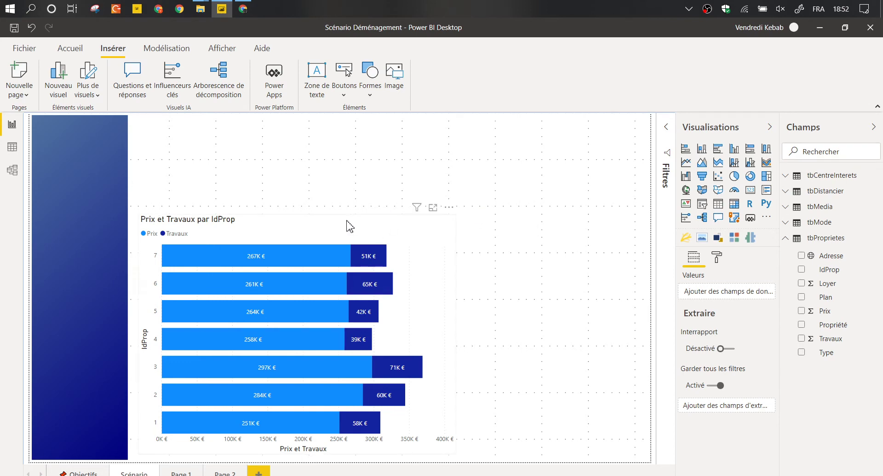
pyautogui.moveTo(307, 253)
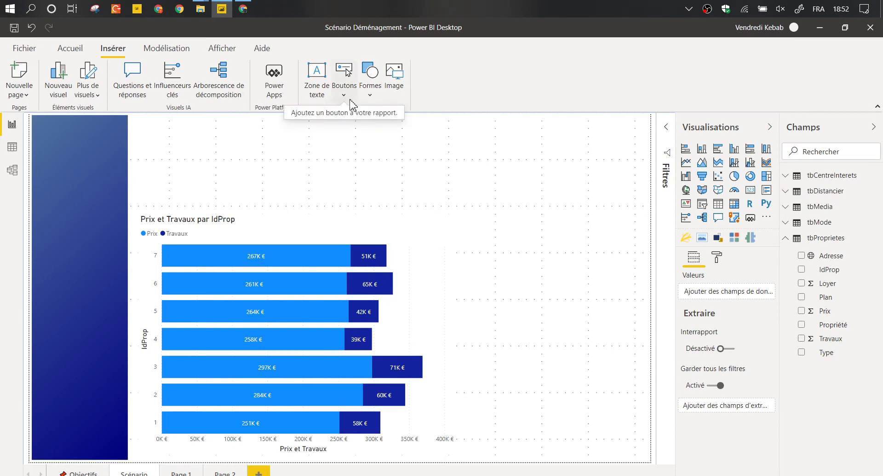
pyautogui.click(166, 48)
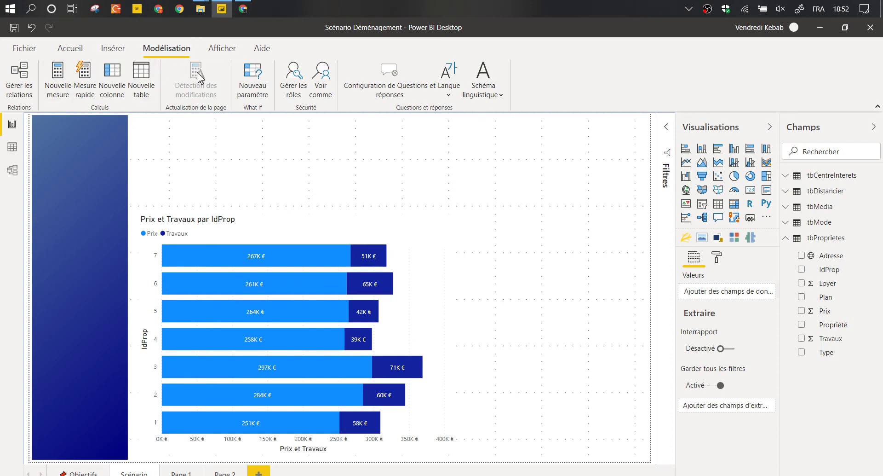
# Start a new what-if parameter named Ap…, with minimum 0 and maximum 1.
pyautogui.click(258, 80)
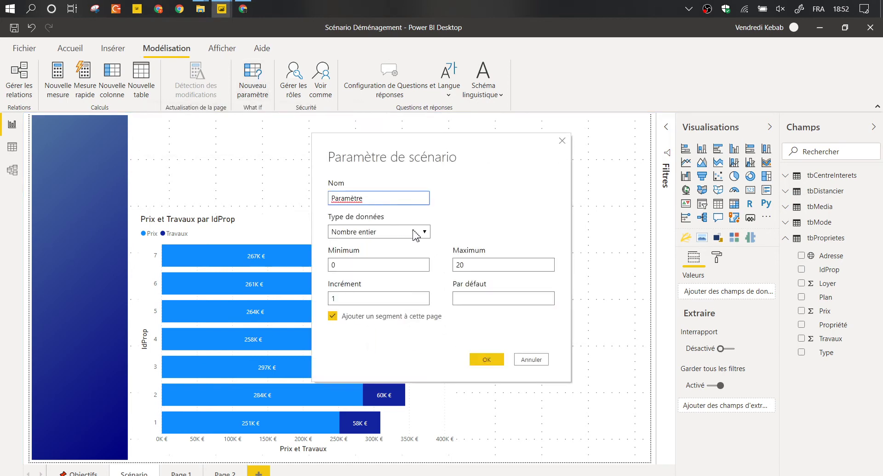
pyautogui.hotkey('ctrl', 'a')
pyautogui.write('Ap')
pyautogui.press('BackSpace')
pyautogui.press('BackSpace')
pyautogui.write('Ap')
pyautogui.click(480, 266)
pyautogui.doubleClick(404, 264)
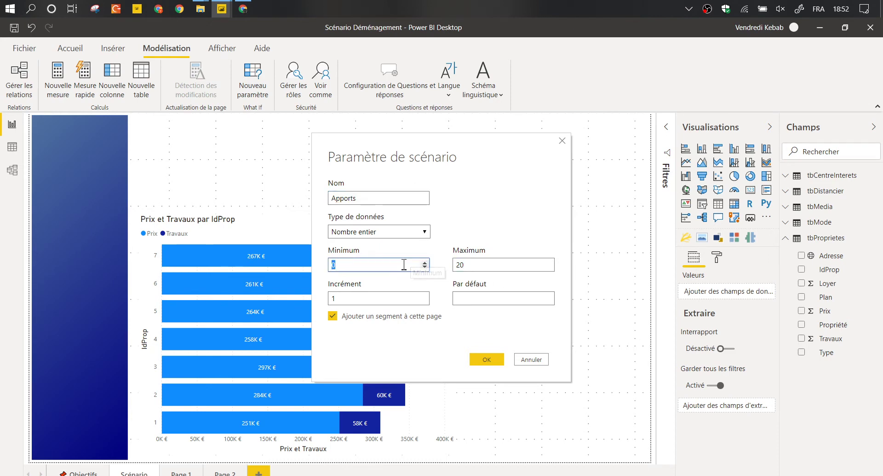
pyautogui.click(499, 263)
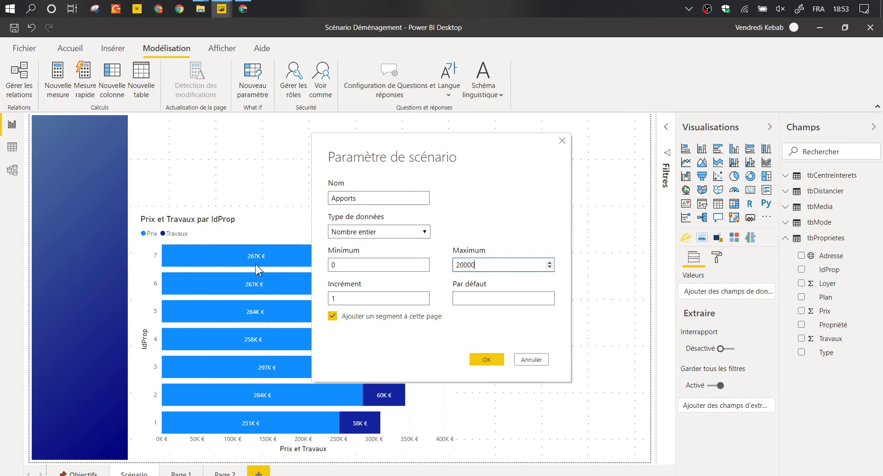
pyautogui.hotkey('ctrl', 'a')
pyautogui.write('1')
# Make the parameter a decimal number with increment 0.01 and default 0.04.
pyautogui.click(341, 302)
pyautogui.write('0.0')
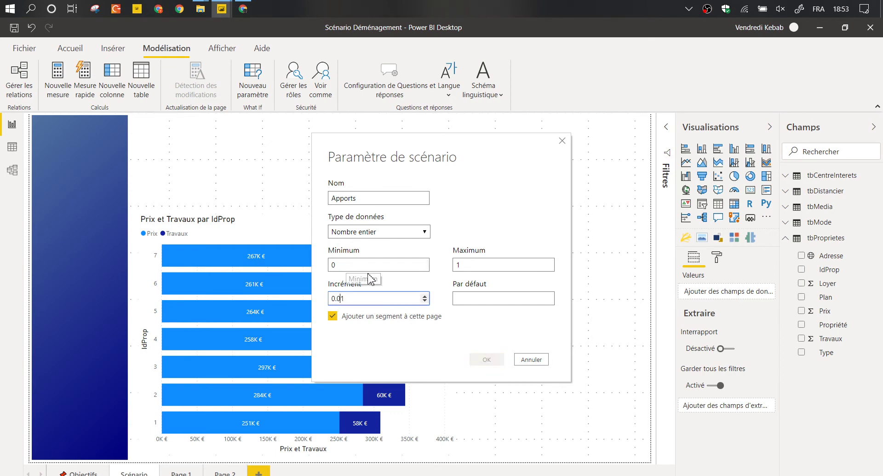
pyautogui.click(466, 297)
pyautogui.click(470, 296)
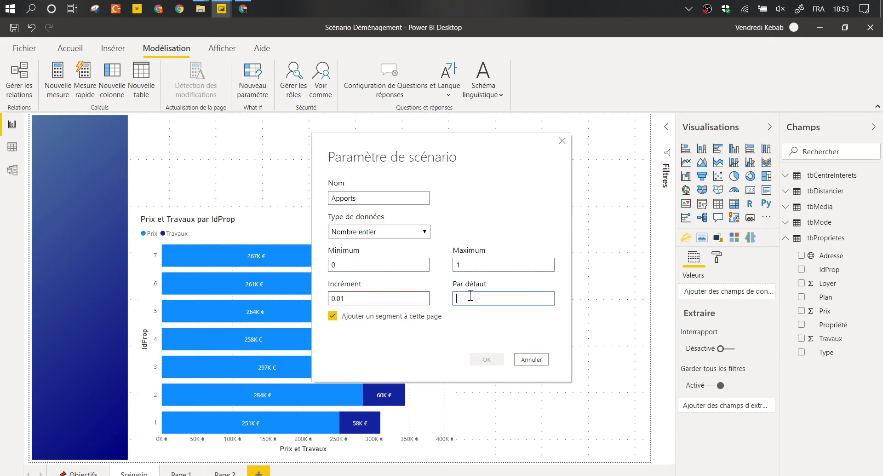
pyautogui.click(359, 231)
pyautogui.click(368, 265)
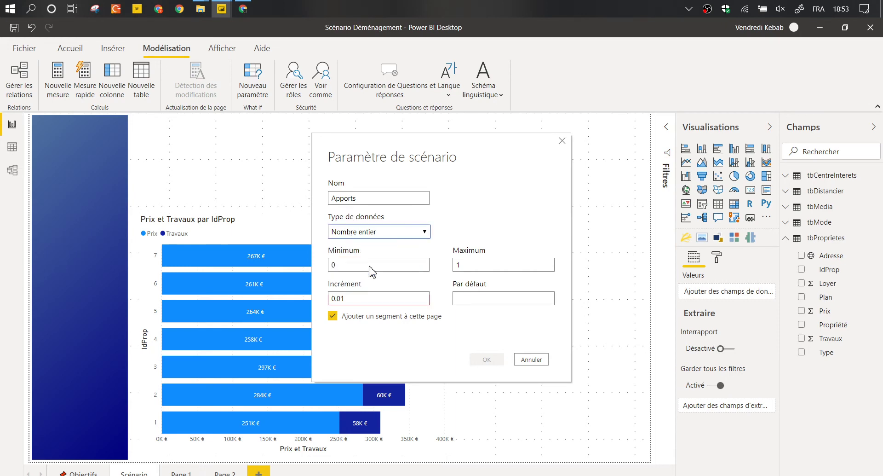
pyautogui.click(336, 298)
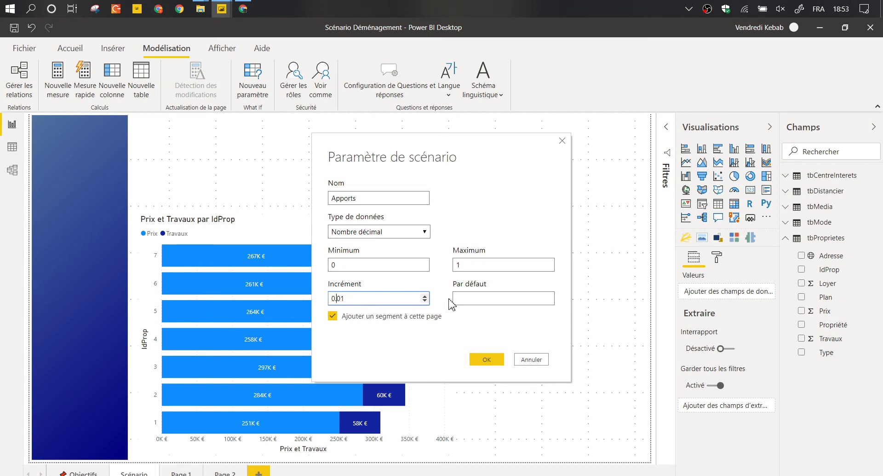
pyautogui.click(472, 296)
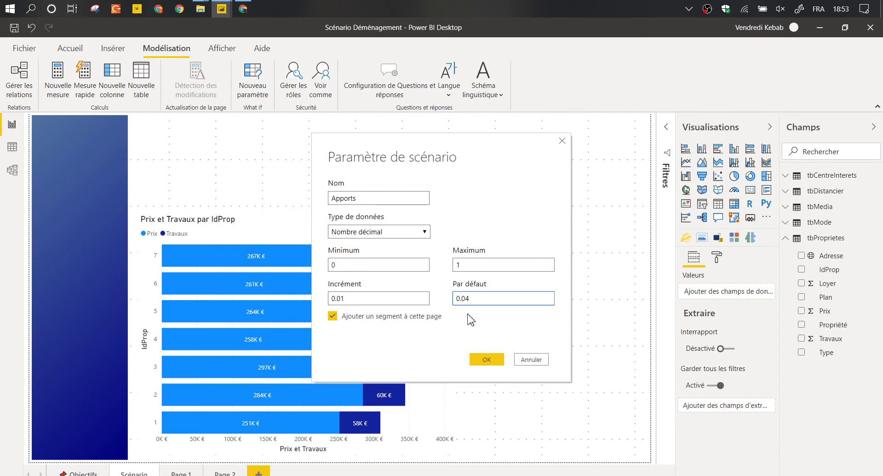
# Complete the name as MontantApport and create the parameter with its slicer.
pyautogui.click(375, 202)
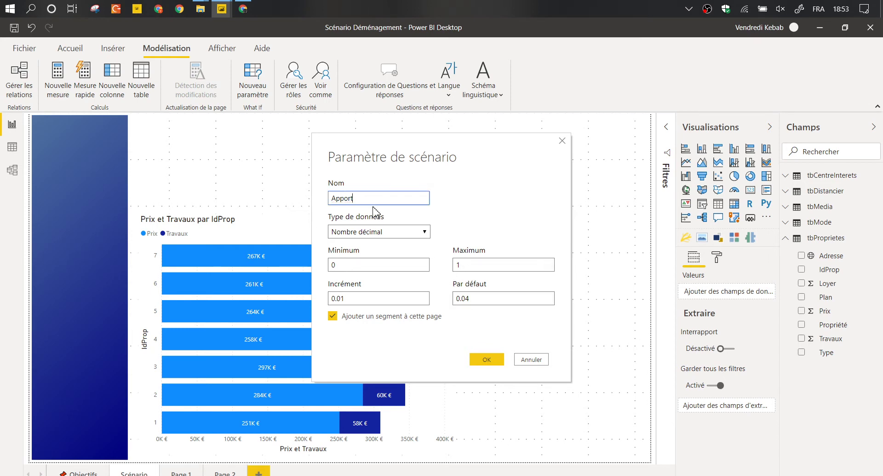
pyautogui.write('Montant')
pyautogui.click(495, 360)
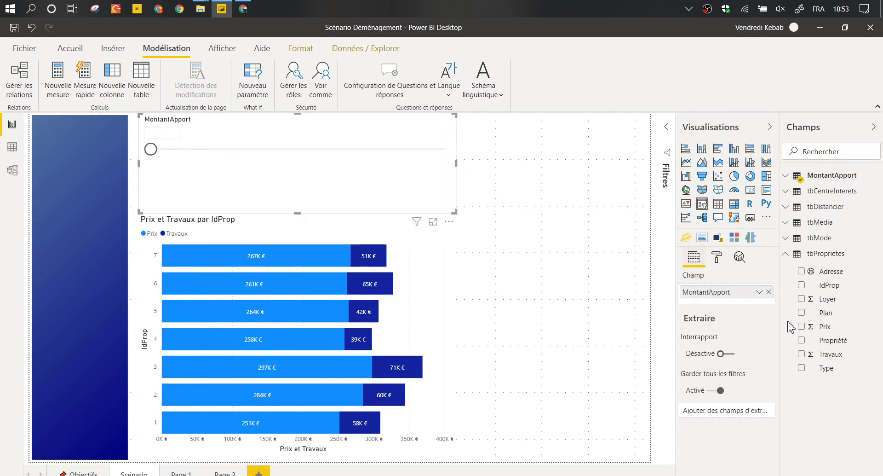
# Check MontantApport's values in Data view, set its slicer to 0.16, and view its GENERATESERIES(0, 1, 0.01) formula.
pyautogui.click(14, 148)
pyautogui.click(812, 176)
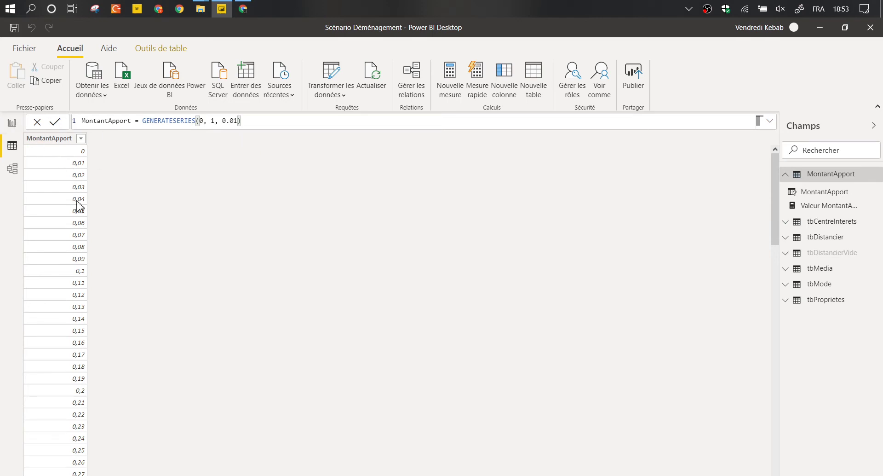
pyautogui.click(13, 124)
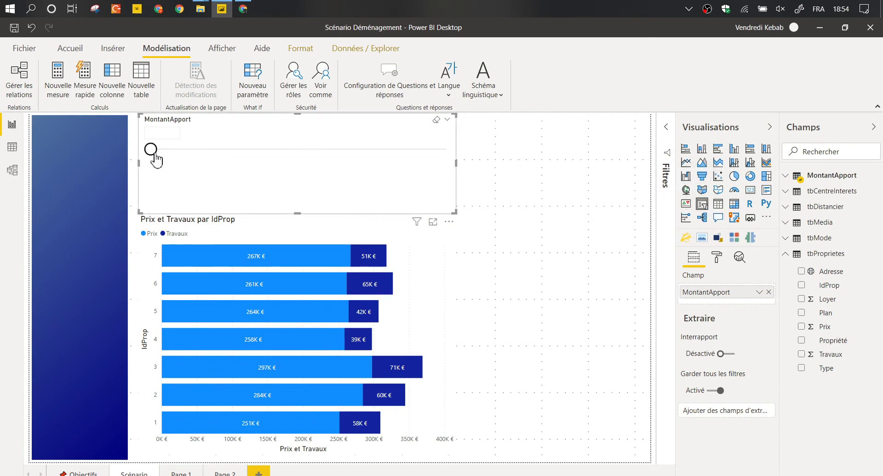
pyautogui.moveTo(151, 149); pyautogui.dragTo(199, 166)
pyautogui.click(788, 183)
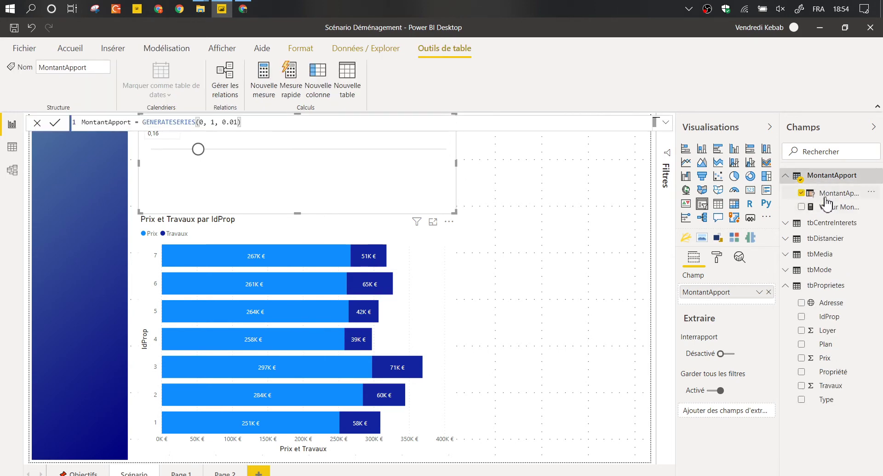
# Format the MontantApport column as a percentage with 0 decimals.
pyautogui.click(826, 197)
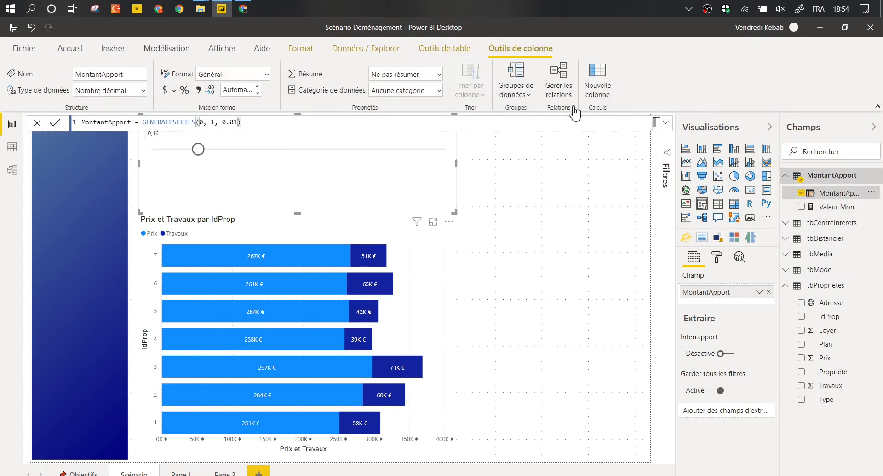
pyautogui.click(185, 90)
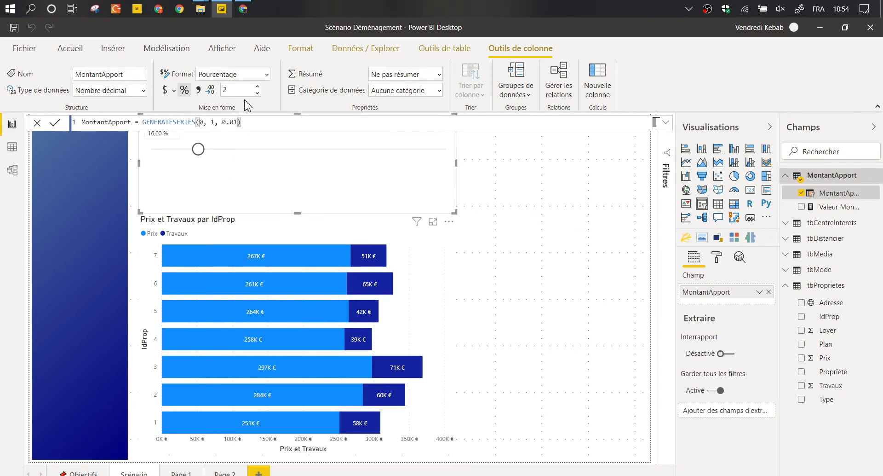
pyautogui.click(257, 94)
pyautogui.click(257, 93)
# Reshape the MontantApport slicer so its title shows above the 16 % value, then deselect it.
pyautogui.moveTo(296, 214); pyautogui.dragTo(550, 192)
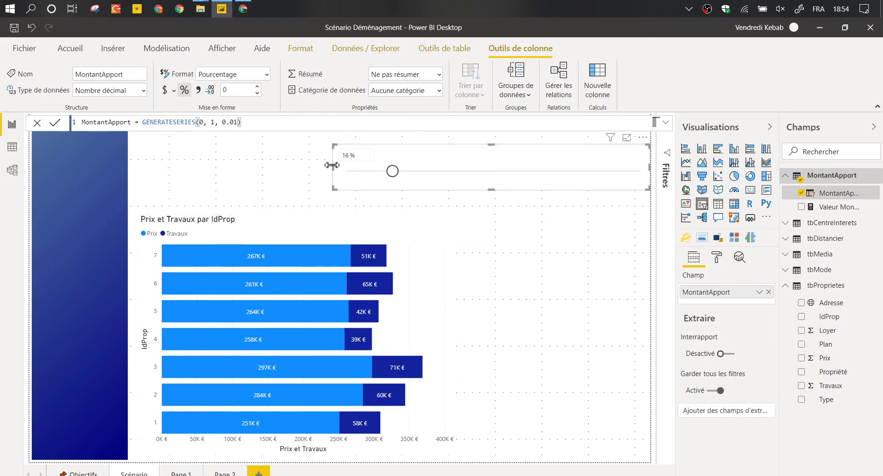
pyautogui.moveTo(332, 168); pyautogui.dragTo(512, 172)
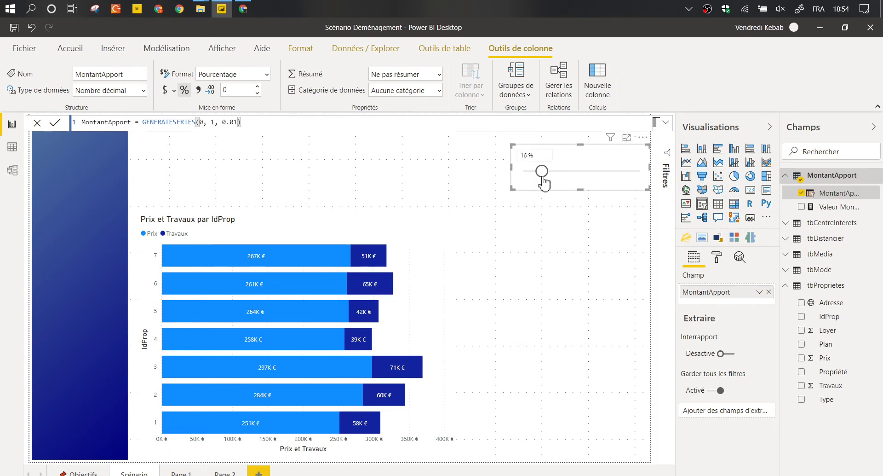
pyautogui.moveTo(581, 191); pyautogui.dragTo(581, 201)
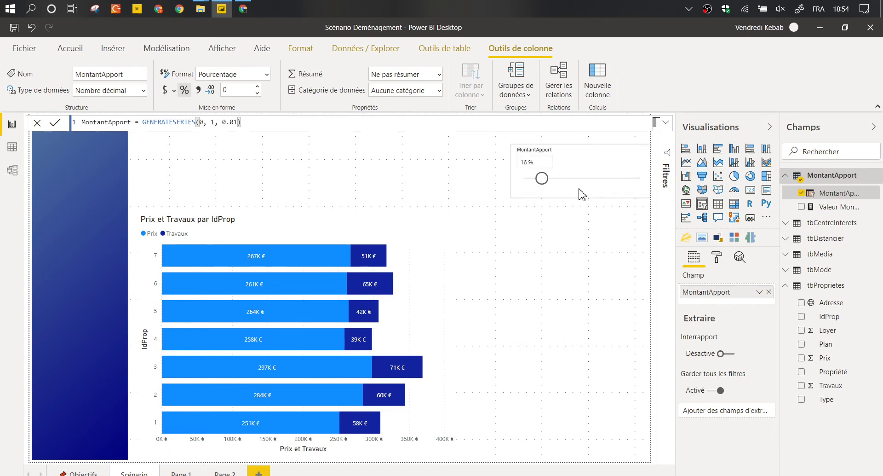
pyautogui.moveTo(583, 156); pyautogui.dragTo(575, 159)
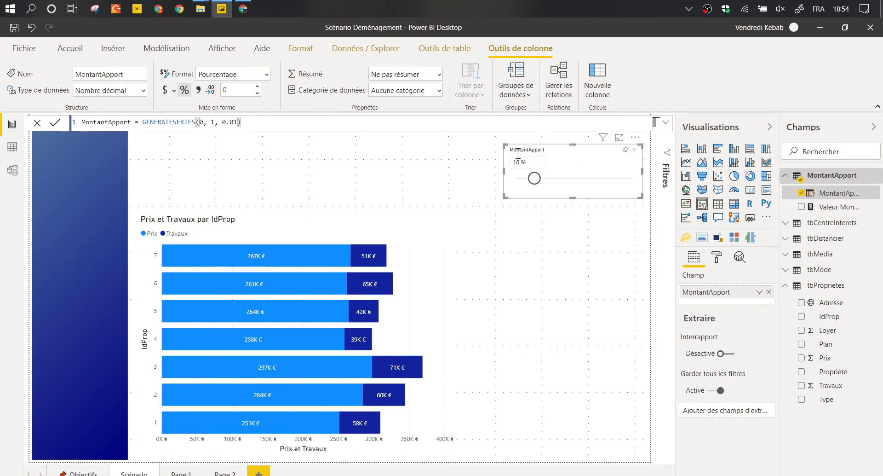
pyautogui.click(177, 134)
# Define a new what-if parameter named DureeCredit with minimum 15, maximum 25 and default 20.
pyautogui.click(167, 48)
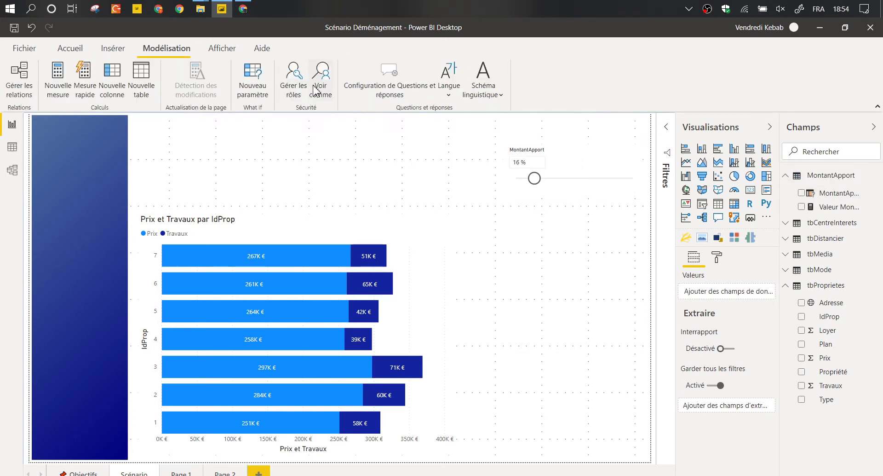
pyautogui.click(270, 85)
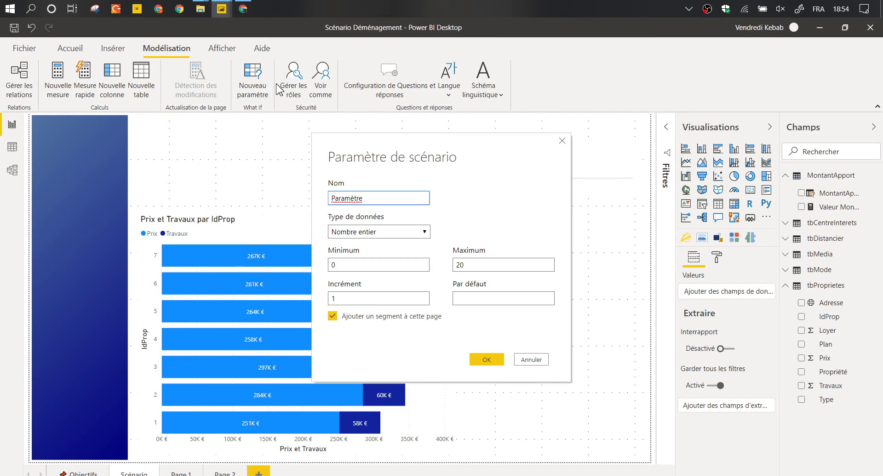
pyautogui.write('DureeCredit')
pyautogui.click(499, 266)
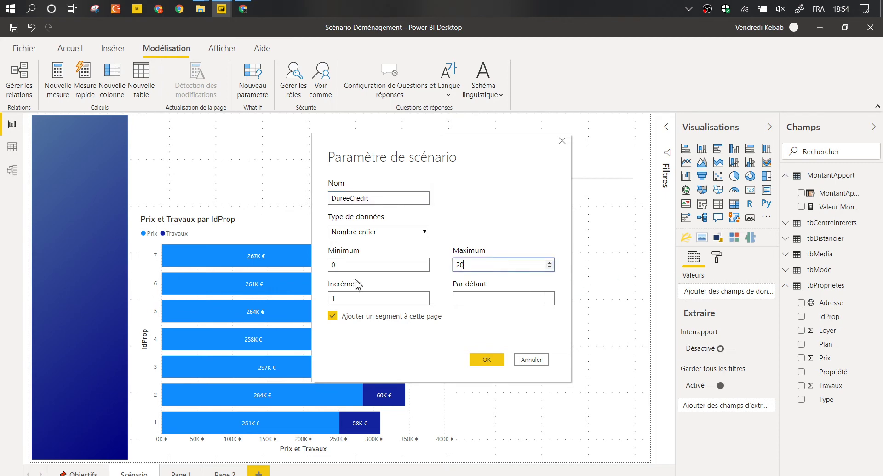
pyautogui.hotkey('shift', 'Tab')
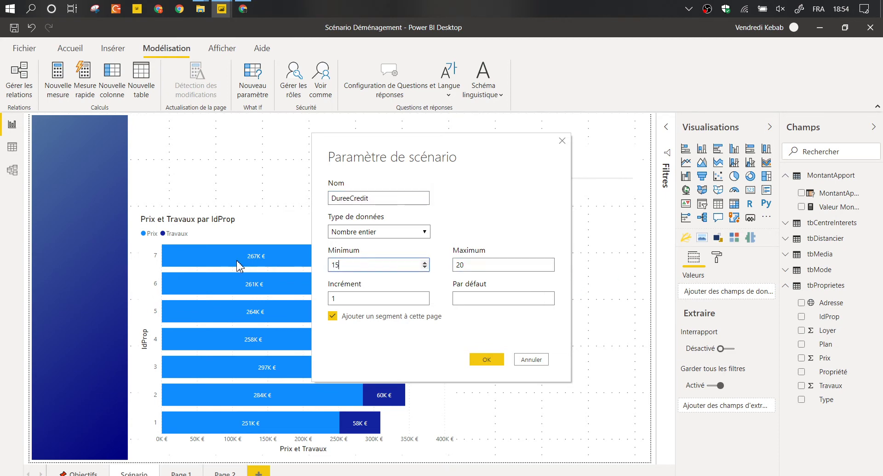
pyautogui.press('Tab')
pyautogui.press('BackSpace')
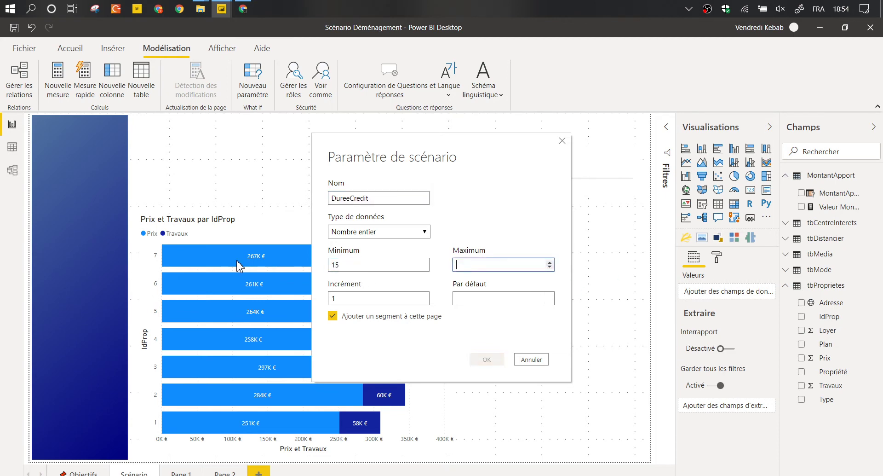
pyautogui.write('25')
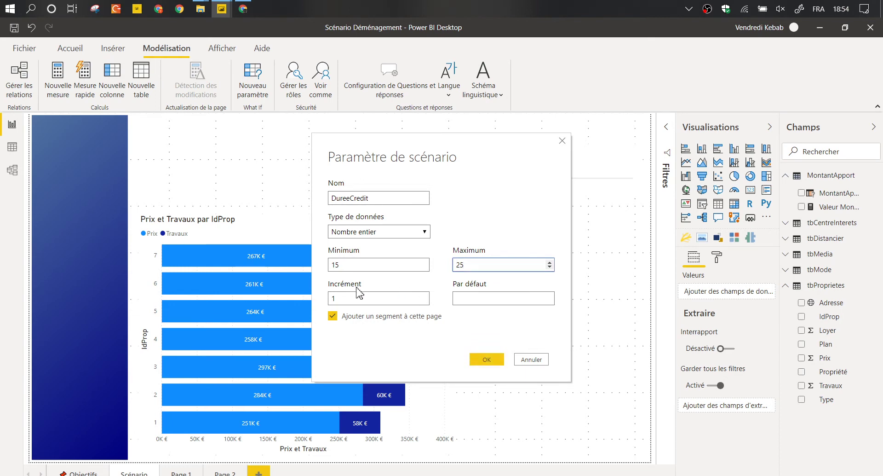
pyautogui.click(471, 298)
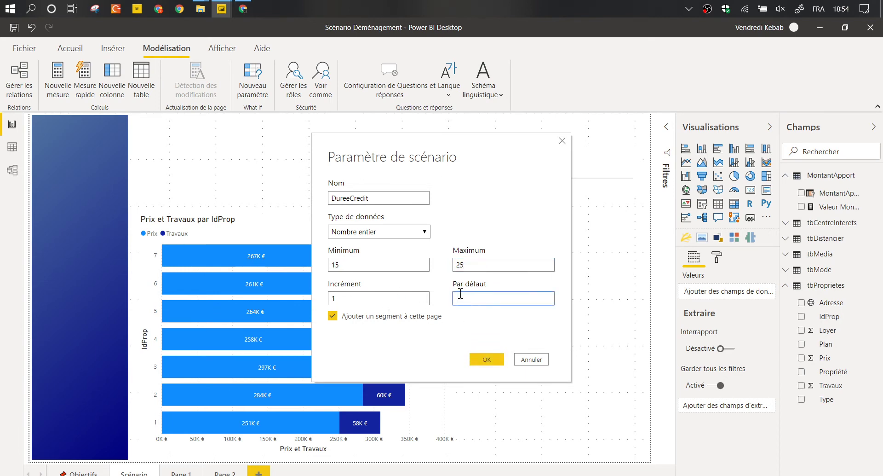
# Create DureeCredit and fit its slicer under the MontantApport slicer.
pyautogui.click(487, 361)
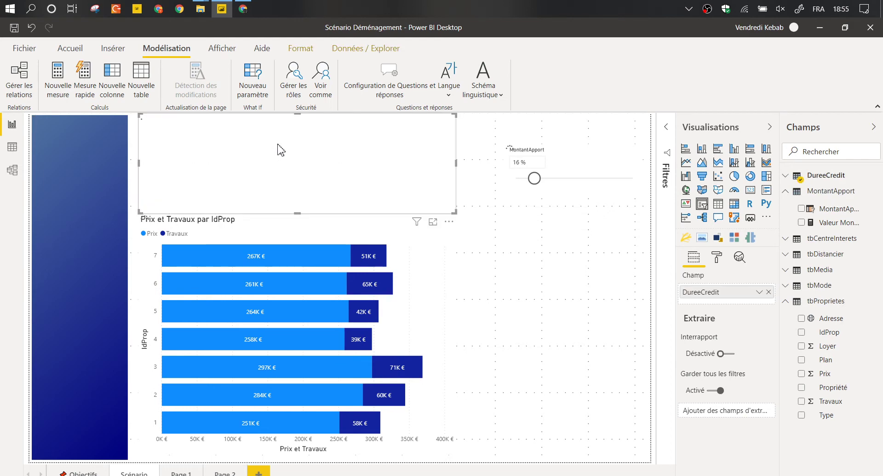
pyautogui.moveTo(281, 150); pyautogui.dragTo(463, 220)
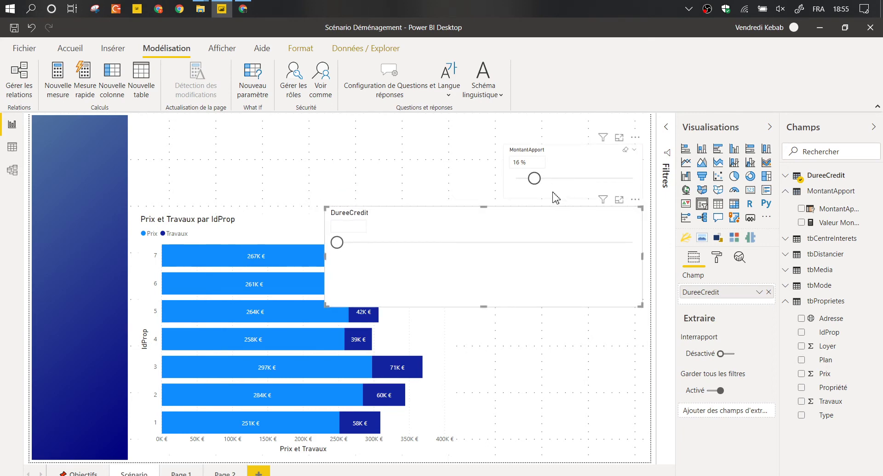
pyautogui.moveTo(328, 304); pyautogui.dragTo(573, 240)
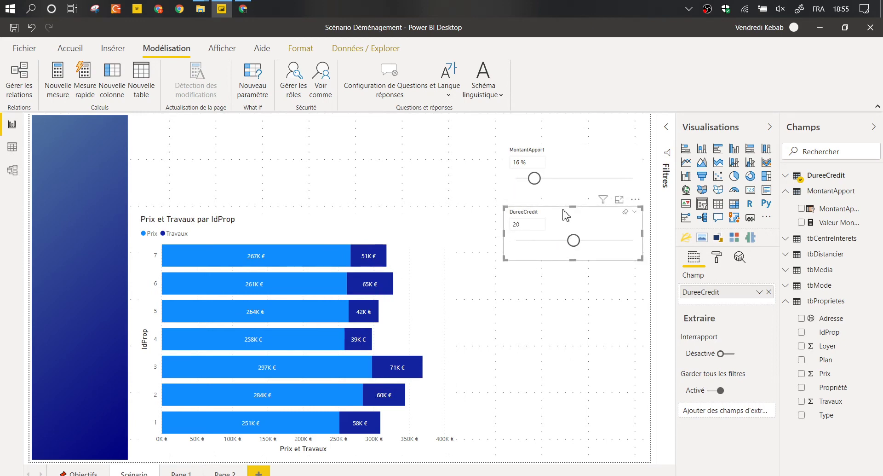
# Give the Scénario page a theme-colour background at 46 % transparency and begin a new what-if parameter.
pyautogui.click(499, 203)
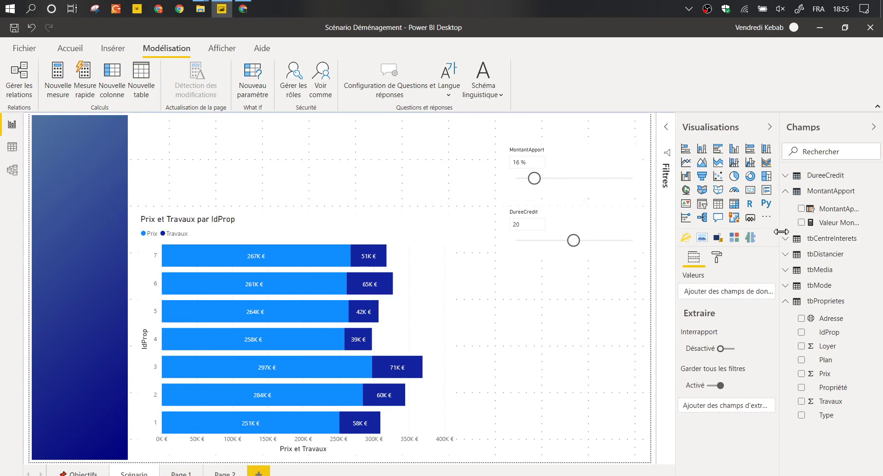
pyautogui.click(715, 265)
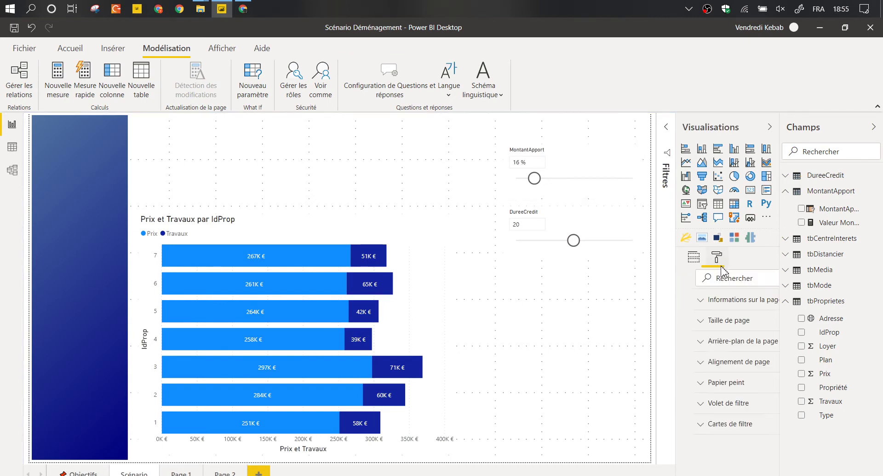
pyautogui.click(719, 341)
pyautogui.click(697, 375)
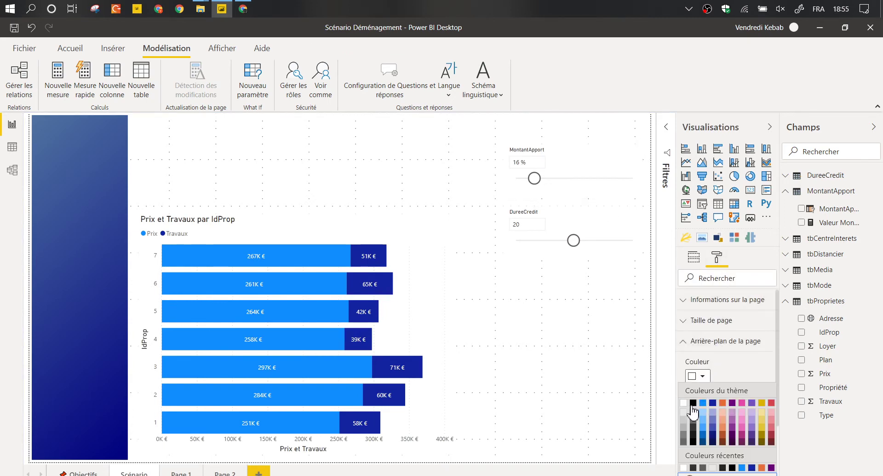
pyautogui.click(686, 415)
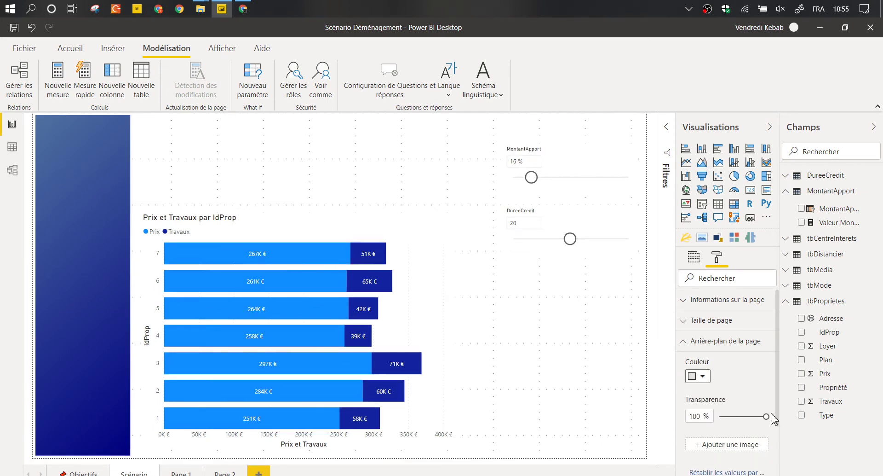
pyautogui.moveTo(771, 415); pyautogui.dragTo(739, 412)
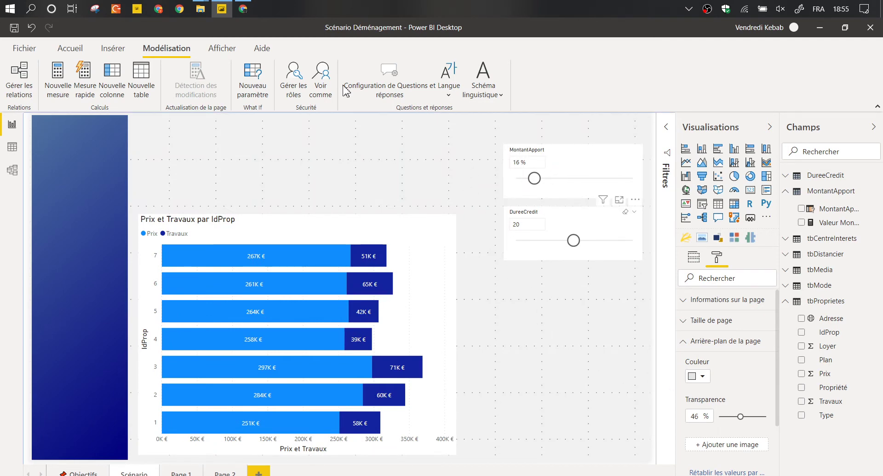
pyautogui.click(252, 76)
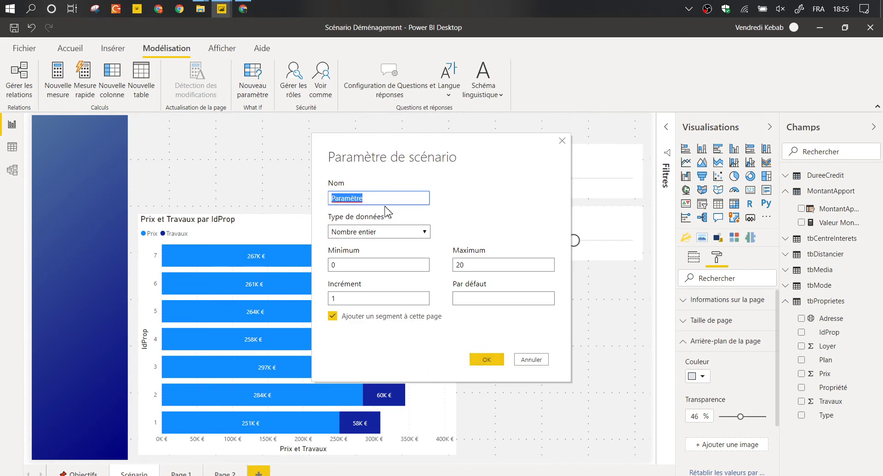
# Create TauxInterets as a decimal what-if parameter from 0.9 to 2, increment 0.1, default 1.
pyautogui.write('TauxInterets')
pyautogui.click(417, 265)
pyautogui.press('BackSpace')
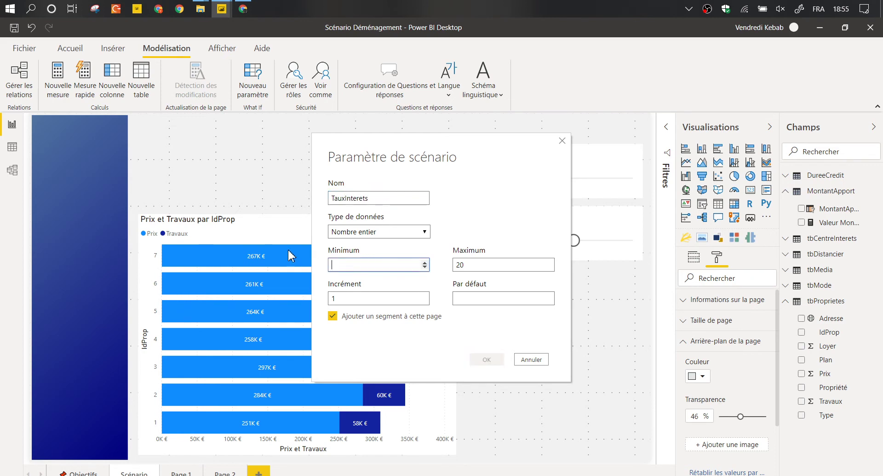
pyautogui.write('0.')
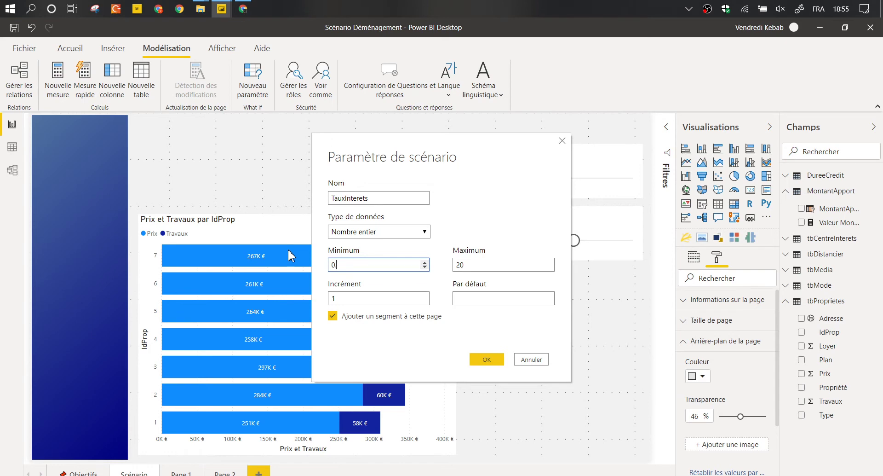
pyautogui.write('9')
pyautogui.press('Tab')
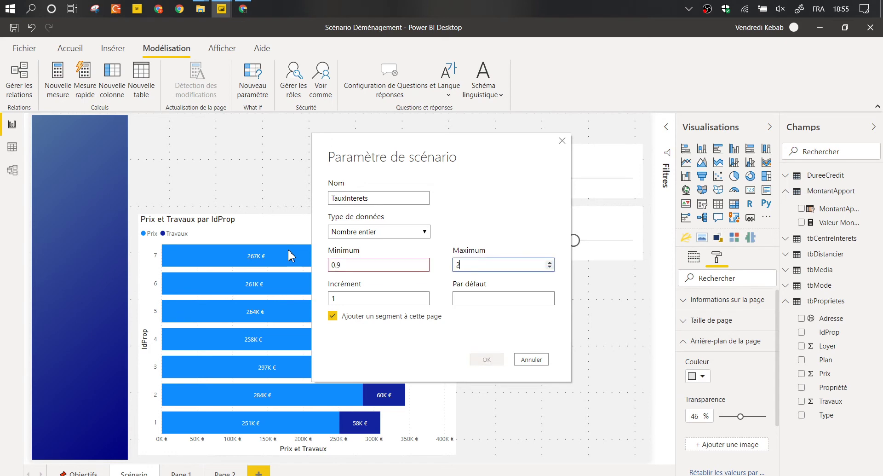
pyautogui.press('Tab')
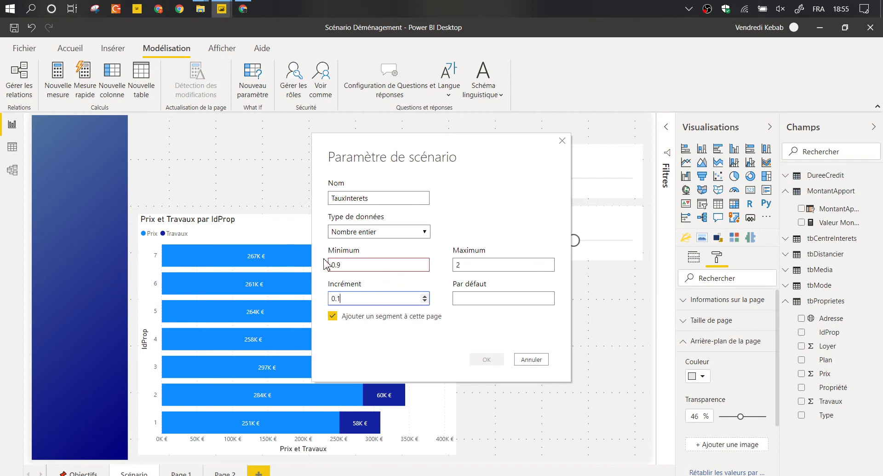
pyautogui.click(368, 231)
pyautogui.click(370, 265)
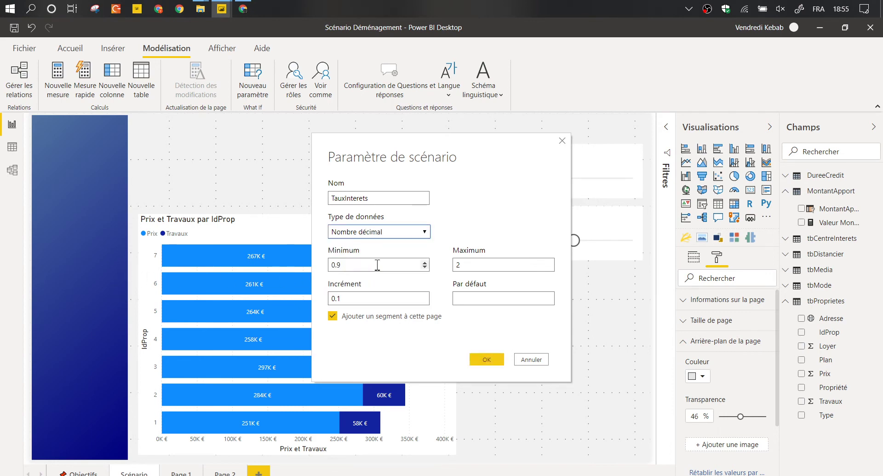
pyautogui.click(507, 300)
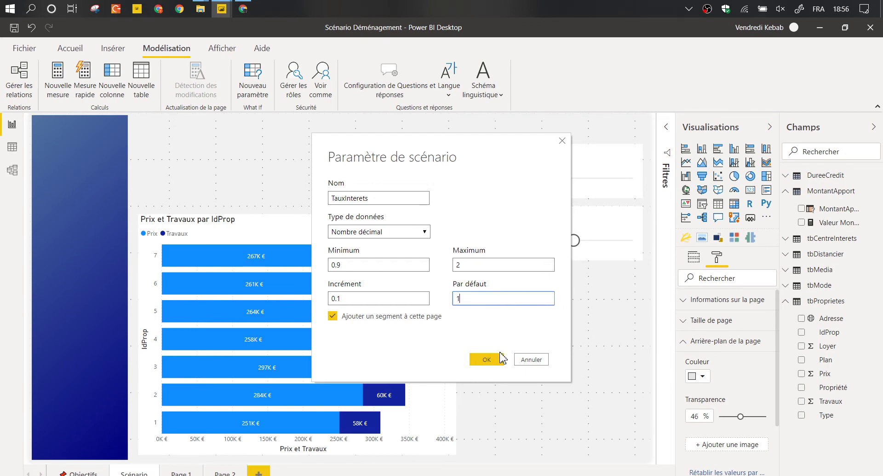
pyautogui.click(485, 359)
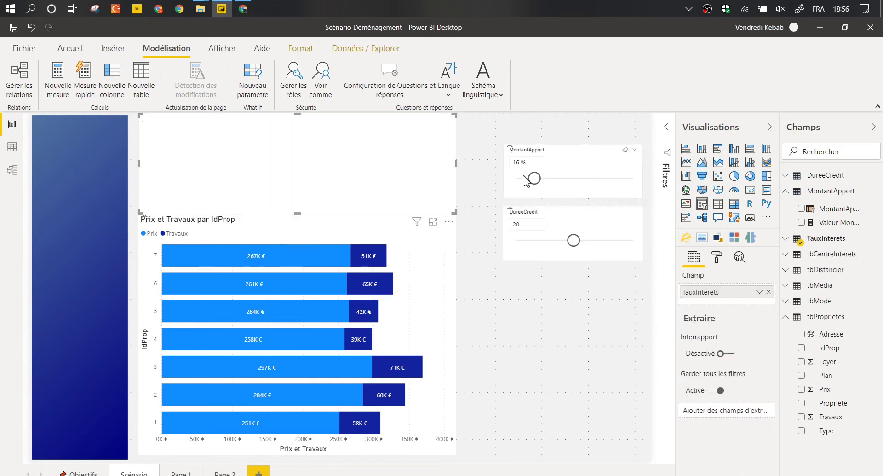
# Move the TauxInterets slicer right and shrink it to fit under the DureeCredit slicer.
pyautogui.moveTo(360, 147); pyautogui.dragTo(501, 282)
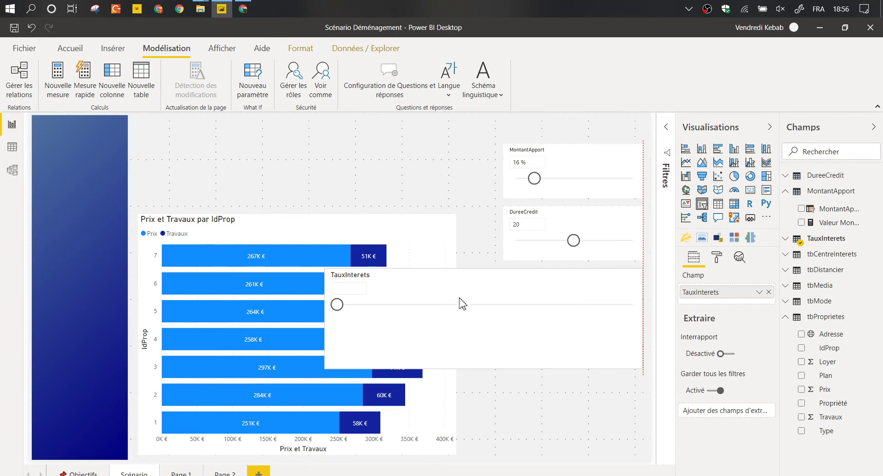
pyautogui.moveTo(326, 368); pyautogui.dragTo(555, 302)
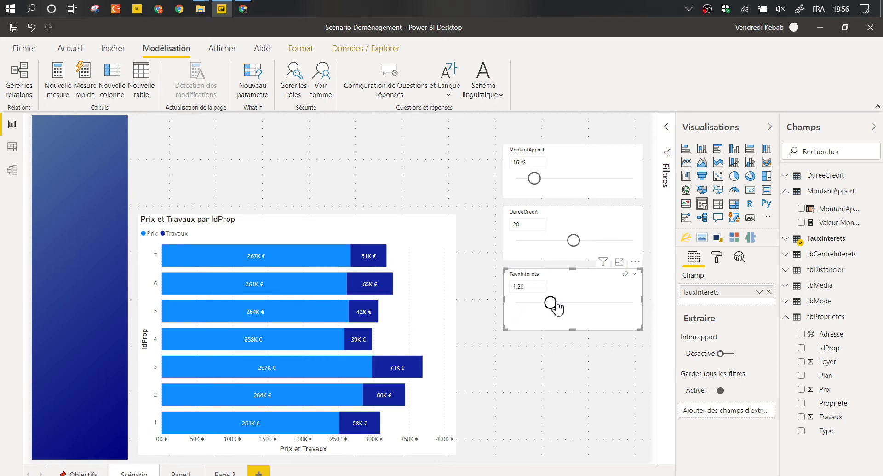
# Format the TauxInterets column as a percentage with 0 decimals so the slicer shows 120 %.
pyautogui.click(790, 243)
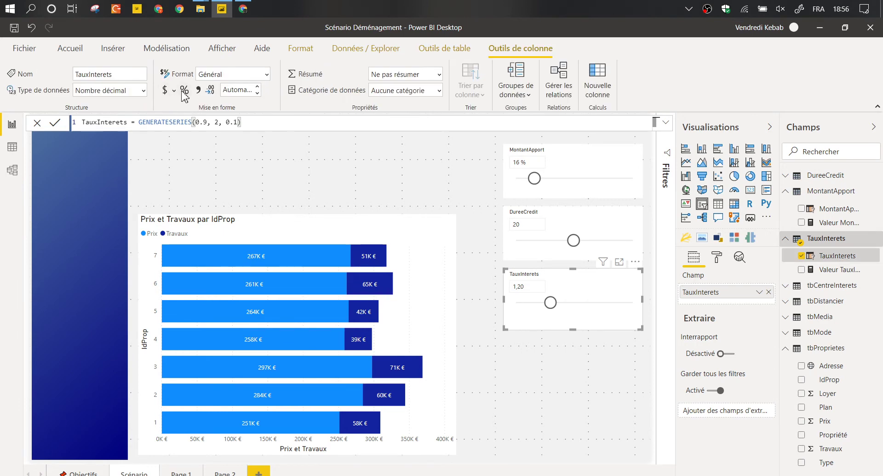
pyautogui.doubleClick(257, 94)
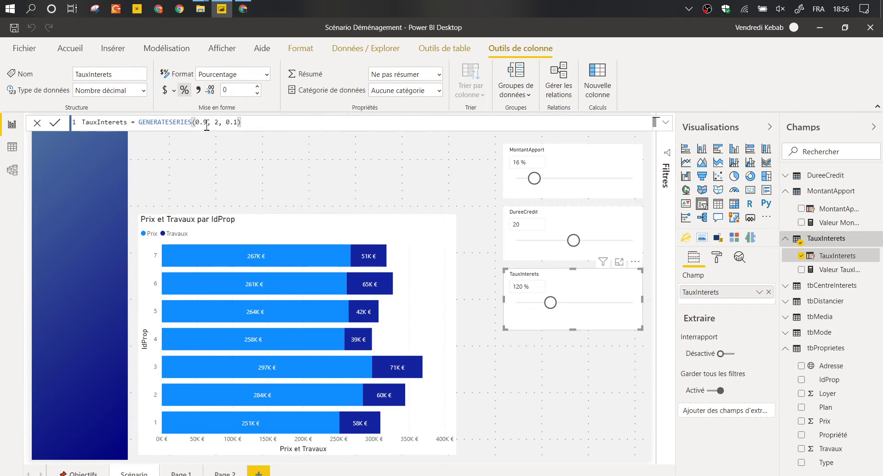
# Redefine TauxInterets as GENERATESERIES(0.009, 0.02, 0.0001).
pyautogui.write('0')
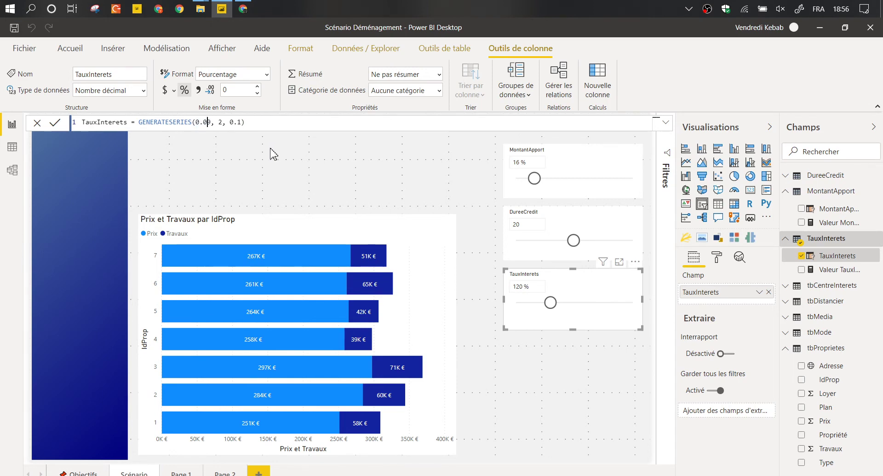
pyautogui.write('09, 0.00')
pyautogui.press('BackSpace')
pyautogui.press('Right')
pyautogui.write('00')
pyautogui.press('Return')
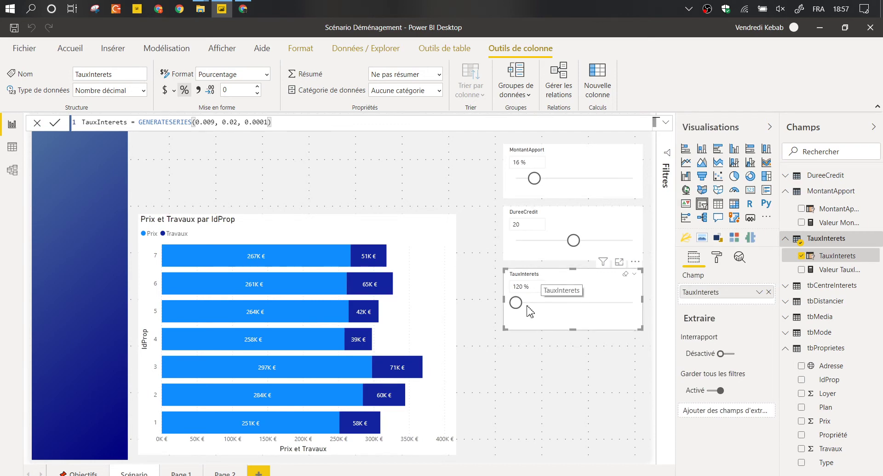
# Show the rate with two decimal places and set the TauxInterets slicer to 1,25 %.
pyautogui.moveTo(520, 313); pyautogui.dragTo(562, 310)
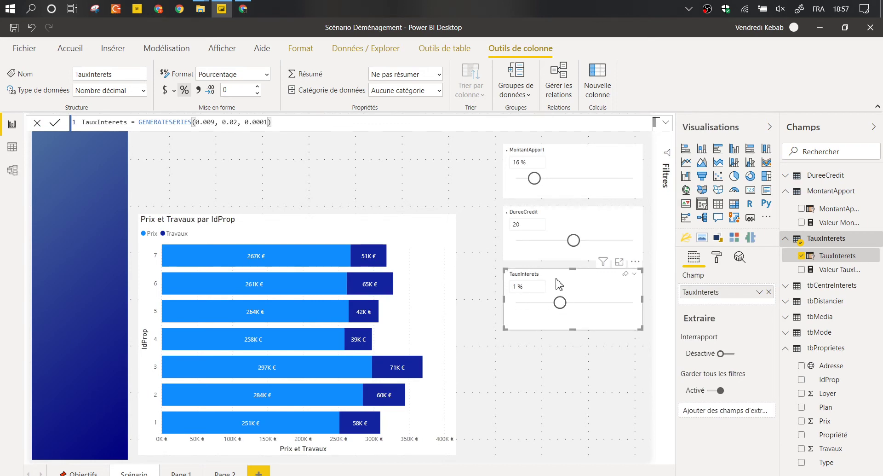
pyautogui.click(257, 87)
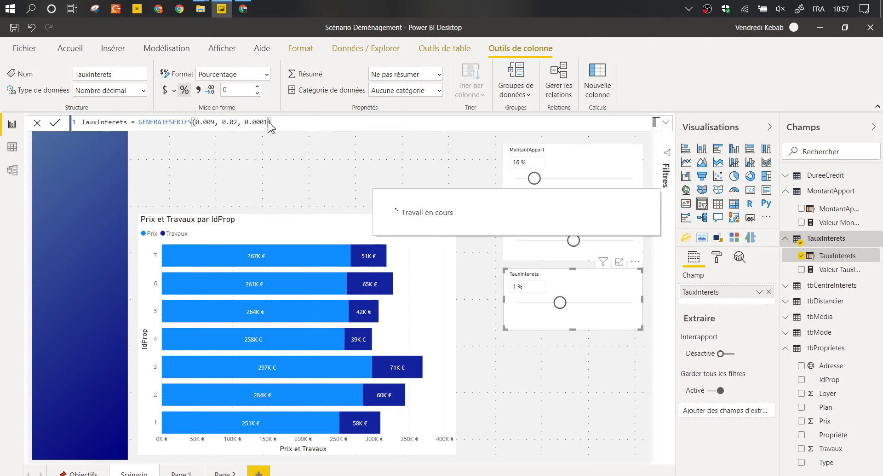
pyautogui.click(258, 87)
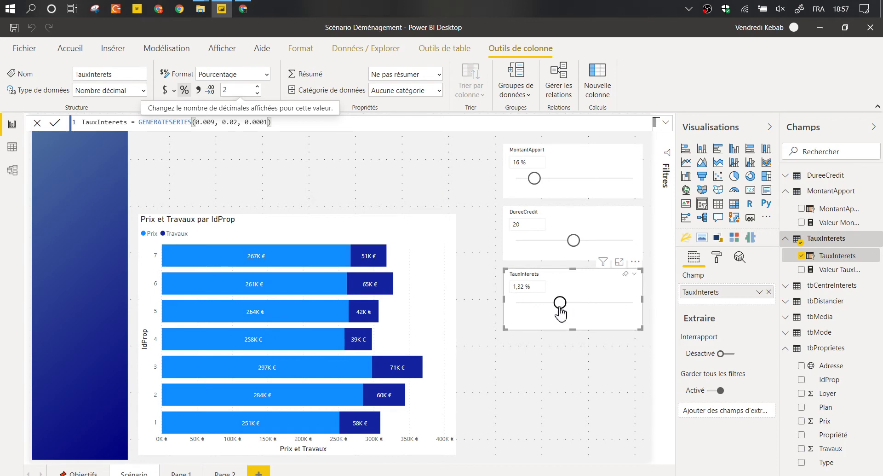
pyautogui.moveTo(560, 302); pyautogui.dragTo(553, 302)
# Review the MontantApport and TauxInterets formulas, then show the MontantApport slicer's style choices.
pyautogui.click(428, 173)
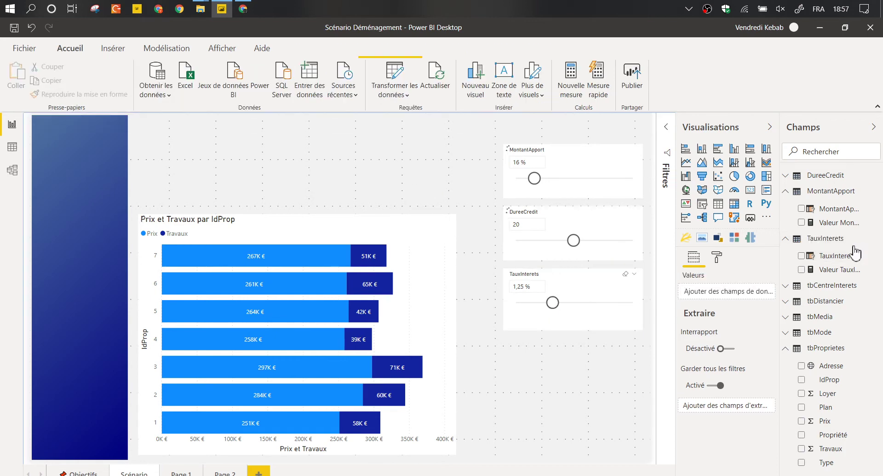
pyautogui.click(787, 191)
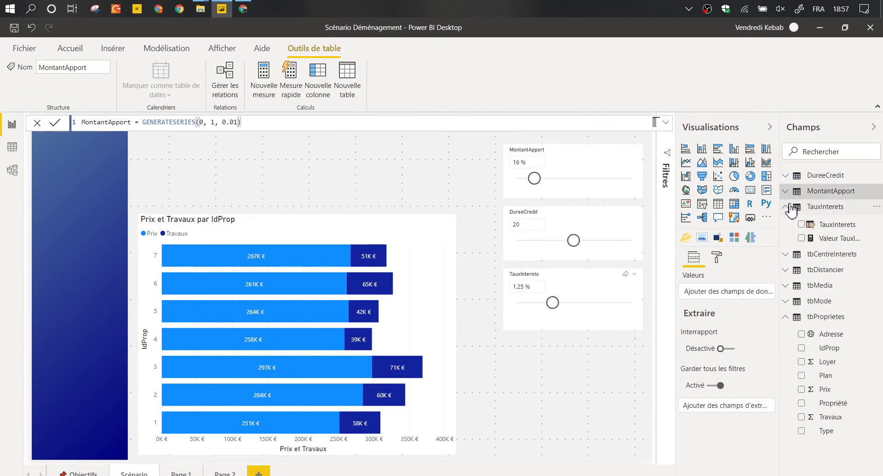
pyautogui.click(787, 206)
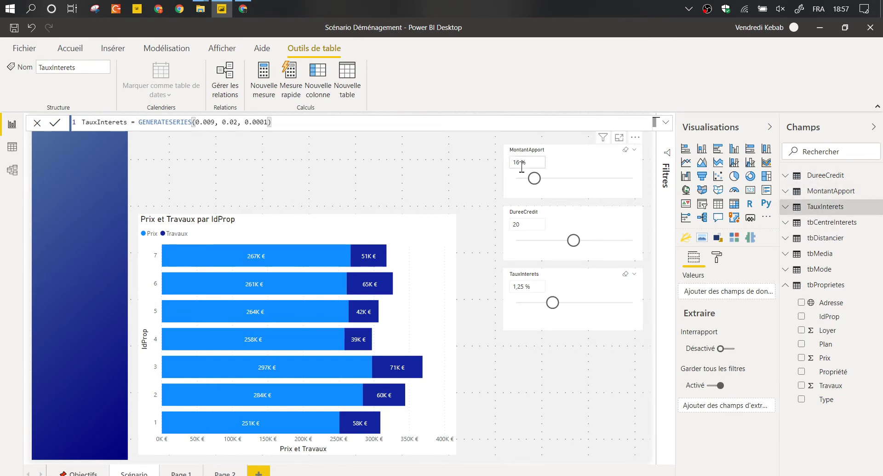
pyautogui.click(455, 174)
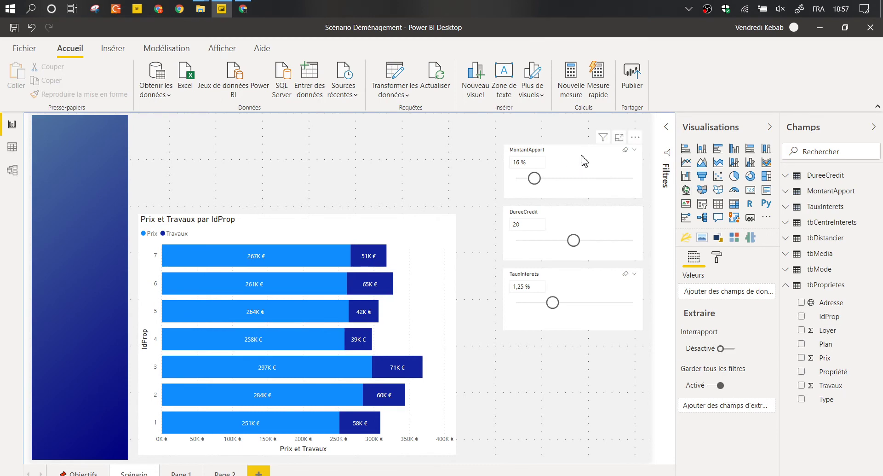
pyautogui.click(640, 161)
pyautogui.click(635, 151)
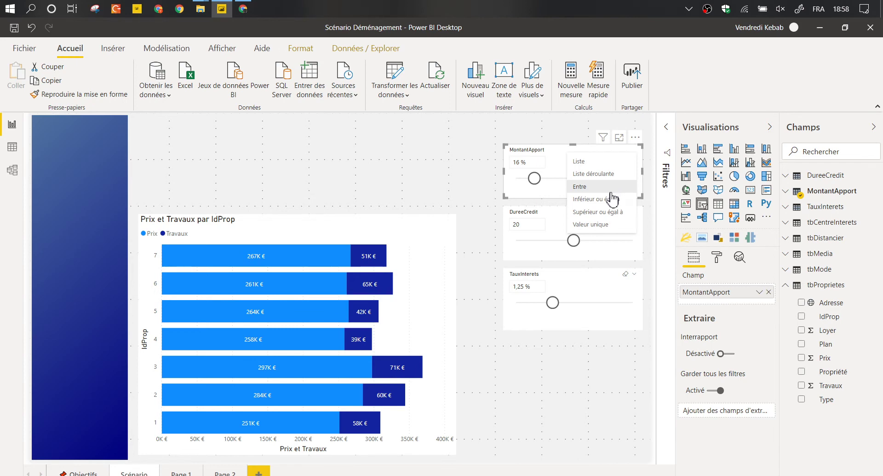
# Try an Entre range on MontantApport, then revert to Valeur unique set at 20 %.
pyautogui.click(601, 189)
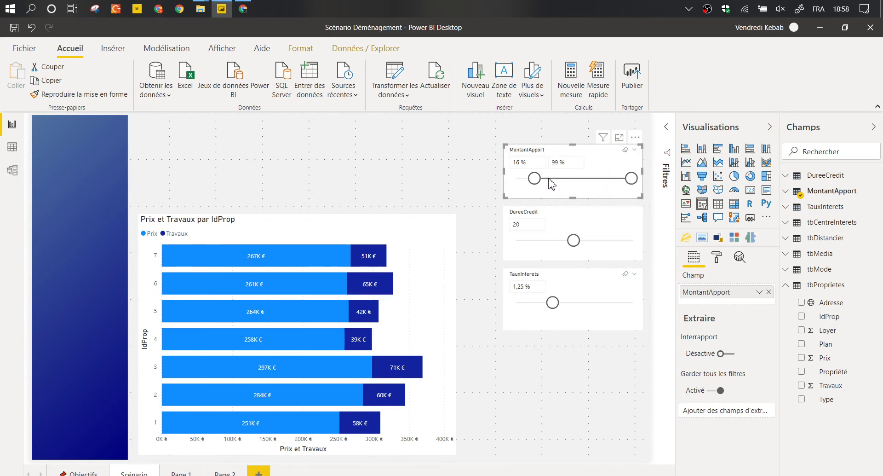
pyautogui.moveTo(630, 178); pyautogui.dragTo(528, 177)
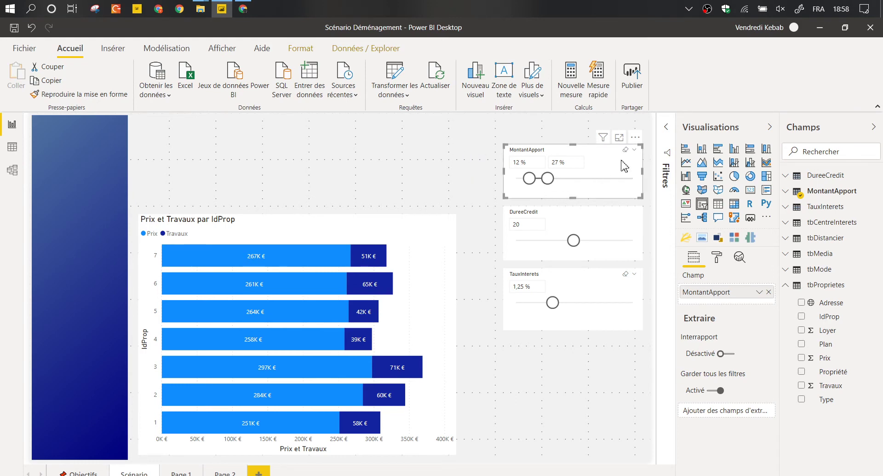
pyautogui.click(635, 150)
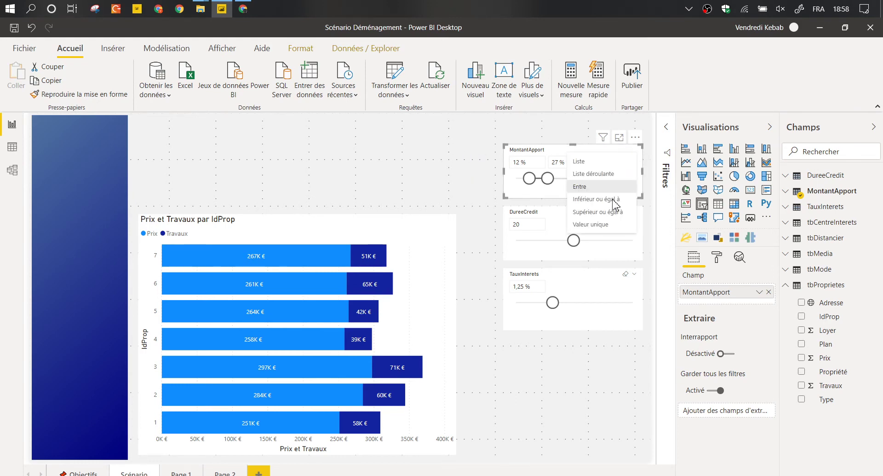
pyautogui.click(594, 224)
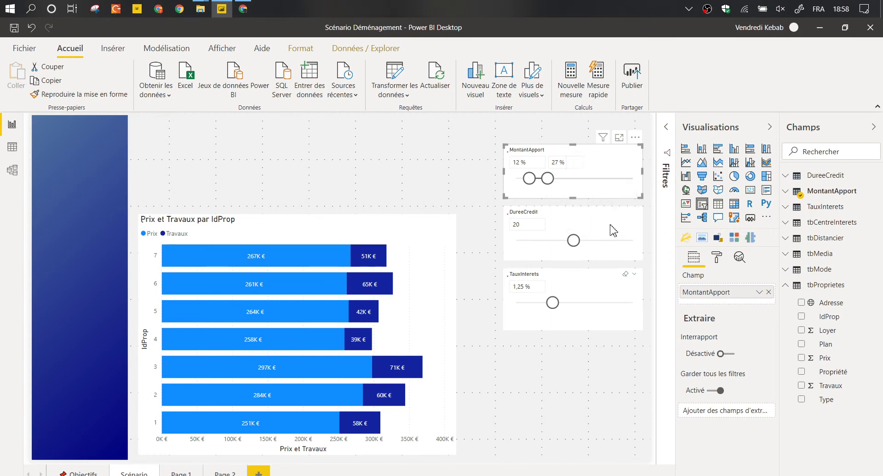
pyautogui.moveTo(527, 182)
pyautogui.mouseDown()
pyautogui.moveTo(554, 184)
pyautogui.moveTo(543, 184)
pyautogui.mouseUp()
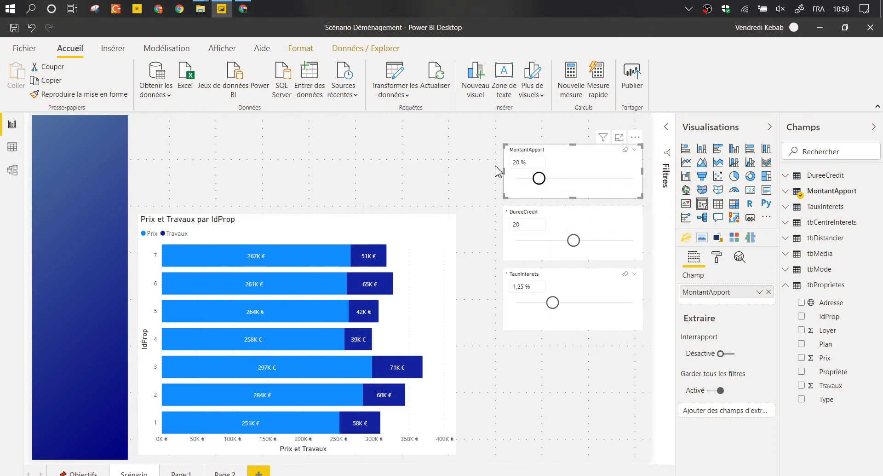
pyautogui.click(467, 166)
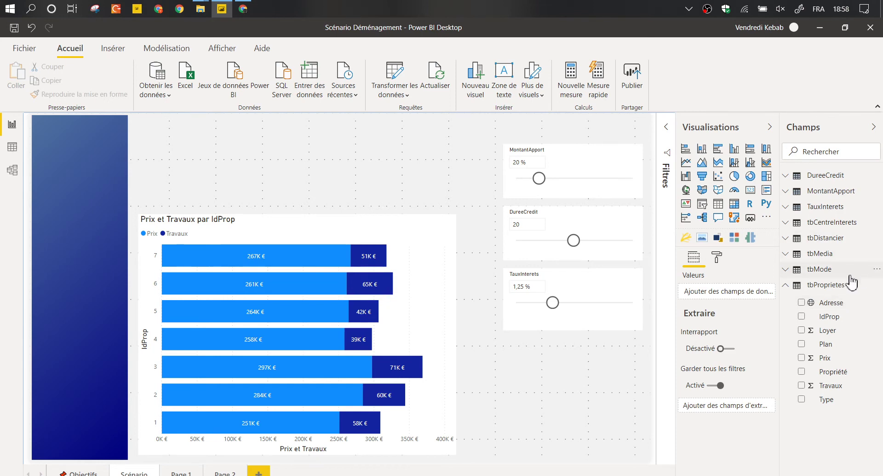
# Add a new calculated column 'Mensualités =' to tbProprietes.
pyautogui.rightClick(835, 305)
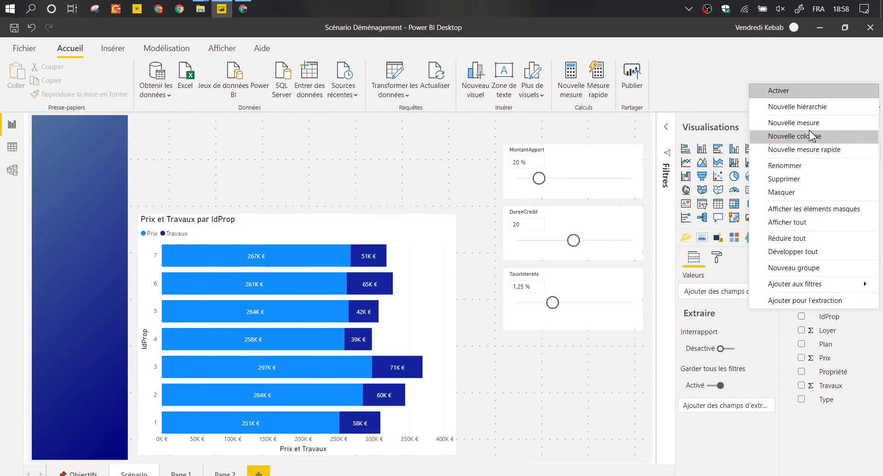
pyautogui.click(811, 135)
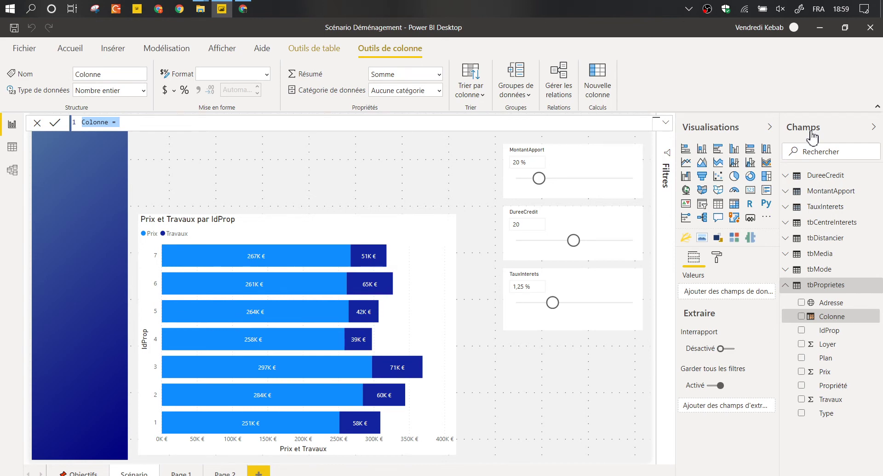
pyautogui.write('Montats')
pyautogui.hotkey('ctrl', 'a')
pyautogui.write('Mensue')
pyautogui.write('lle')
pyautogui.press('BackSpace')
pyautogui.press('BackSpace')
pyautogui.press('BackSpace')
pyautogui.press('BackSpace')
pyautogui.write('alités =')
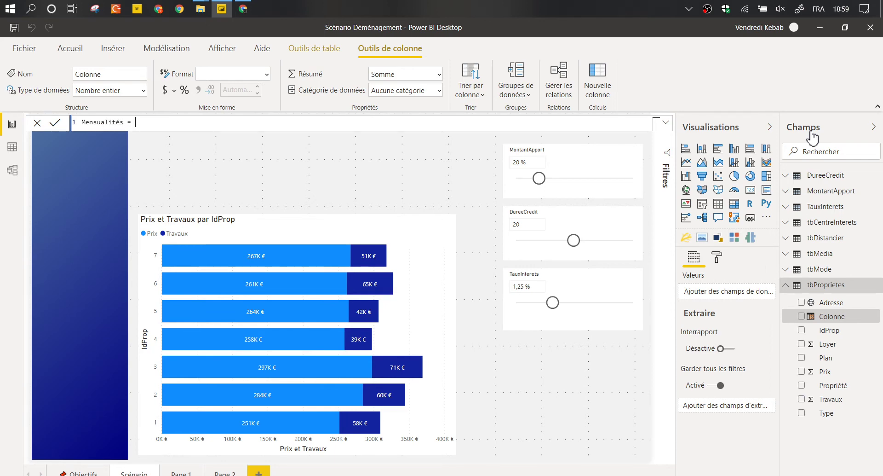
pyautogui.hotkey('shift', 'Return')
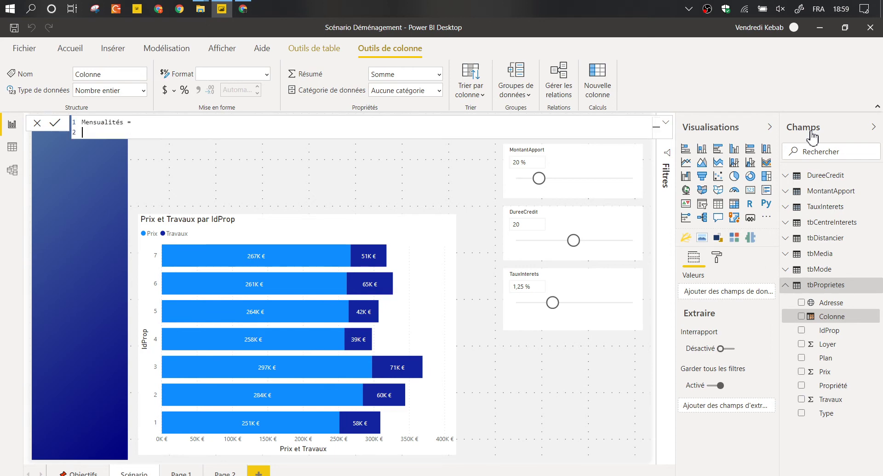
pyautogui.press('BackSpace')
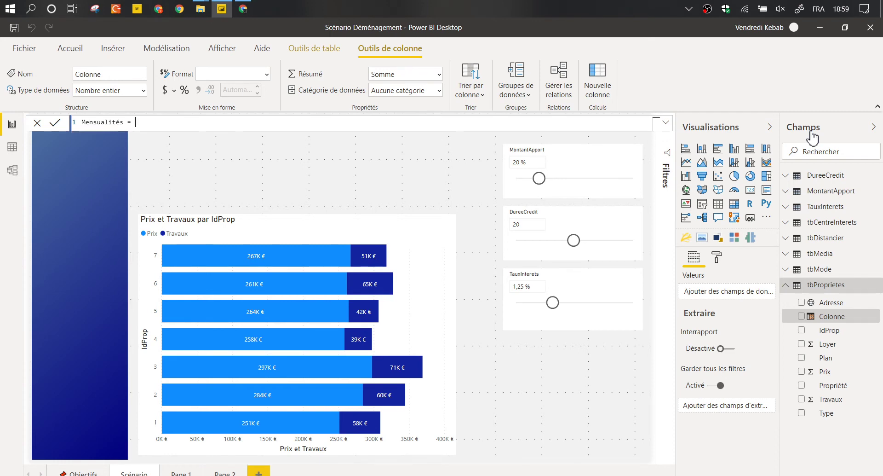
pyautogui.hotkey('shift', 'Return')
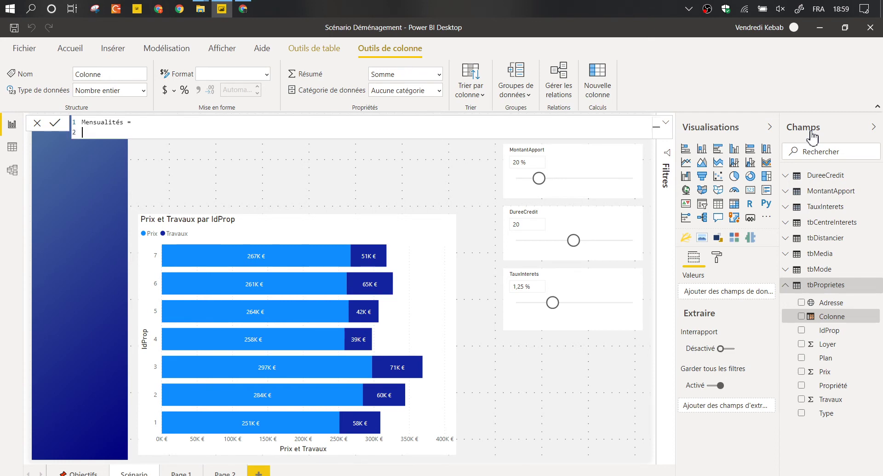
pyautogui.write('VAR')
pyautogui.press('BackSpace')
pyautogui.press('BackSpace')
pyautogui.press('BackSpace')
pyautogui.press('BackSpace')
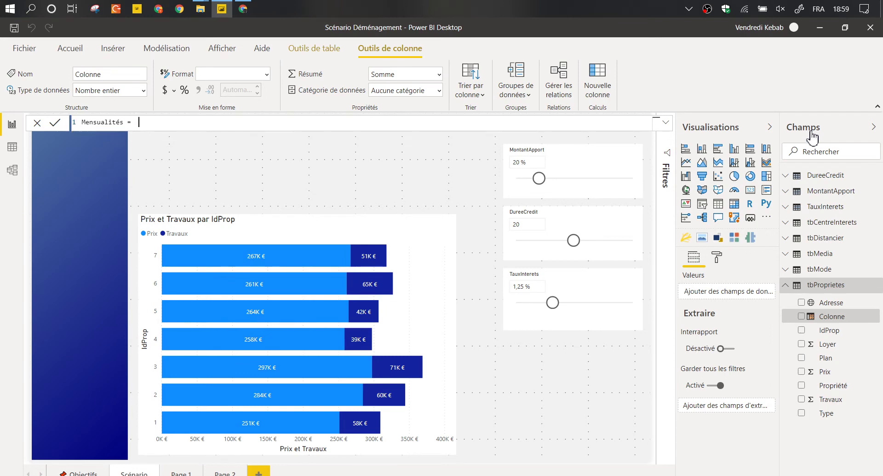
pyautogui.write('cuezvijrerez')
pyautogui.press('BackSpace')
pyautogui.press('BackSpace')
pyautogui.press('BackSpace')
pyautogui.press('BackSpace')
pyautogui.press('BackSpace')
pyautogui.press('BackSpace')
pyautogui.press('BackSpace')
pyautogui.press('BackSpace')
pyautogui.press('BackSpace')
pyautogui.press('BackSpace')
pyautogui.press('BackSpace')
# Define VAR VALEUR_EMPREINT = SUM(tbProprietes[Prix]) + SUM(tbProprietes[Travaux]).
pyautogui.hotkey('shift', 'Return')
pyautogui.write('V')
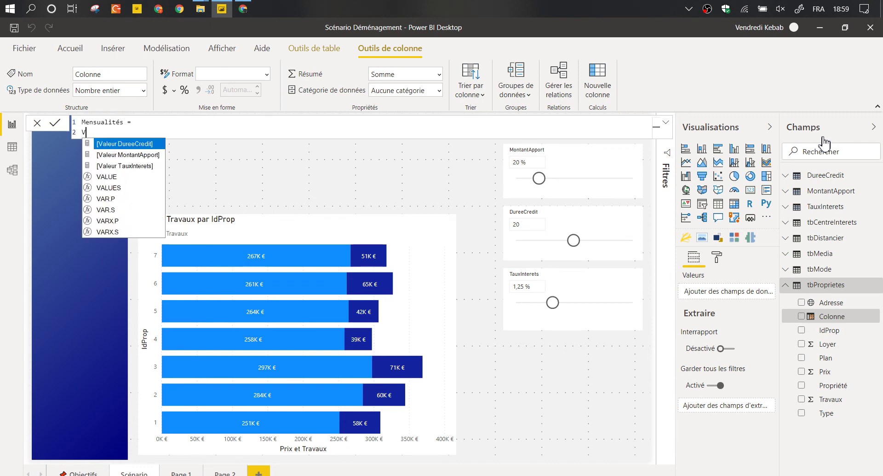
pyautogui.write('AR COUT')
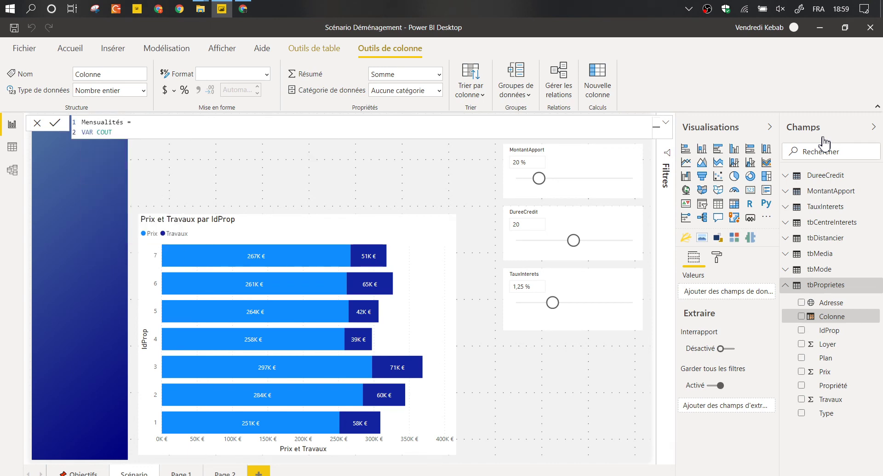
pyautogui.write('_')
pyautogui.write('EMPREINT =')
pyautogui.write('CALC')
pyautogui.press('BackSpace')
pyautogui.press('BackSpace')
pyautogui.press('BackSpace')
pyautogui.press('BackSpace')
pyautogui.write('SUM(')
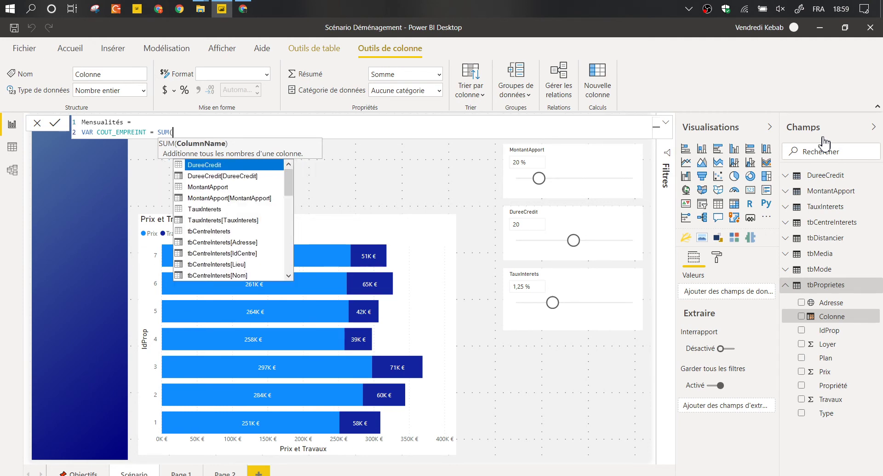
pyautogui.write('tbP')
pyautogui.press('Down')
pyautogui.press('Down')
pyautogui.press('Down')
pyautogui.press('Down')
pyautogui.press('Down')
pyautogui.press('Down')
pyautogui.press('Tab')
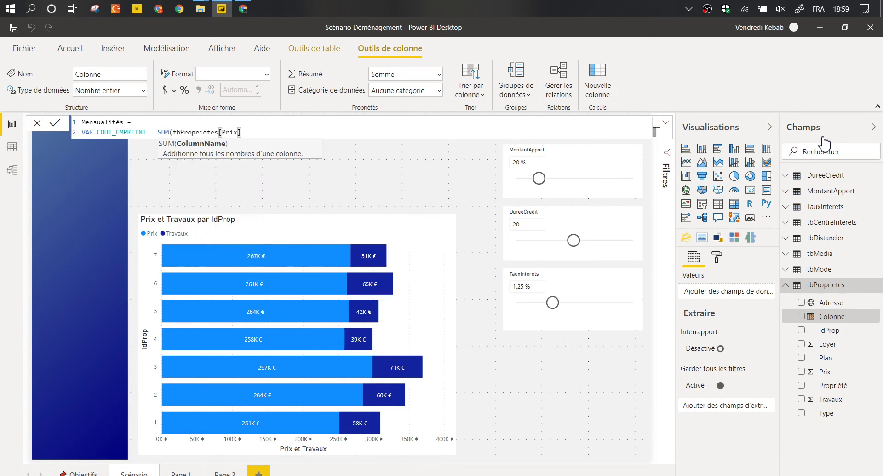
pyautogui.write(') + SU%5')
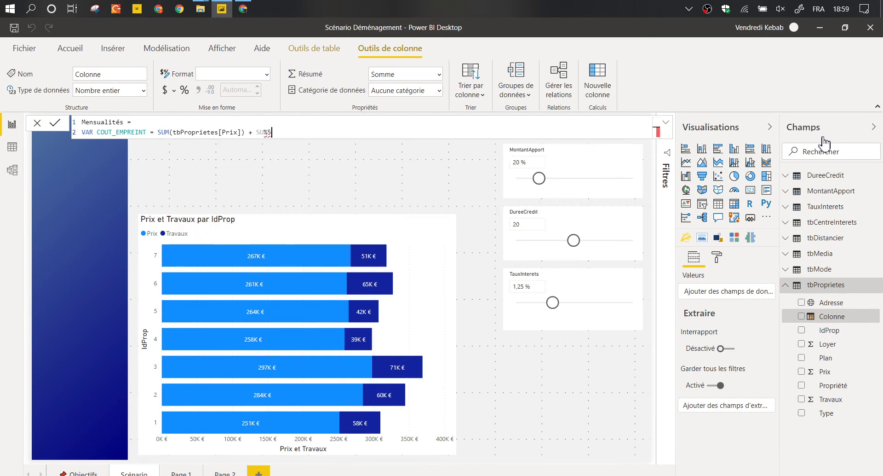
pyautogui.press('BackSpace')
pyautogui.press('BackSpace')
pyautogui.write('M')
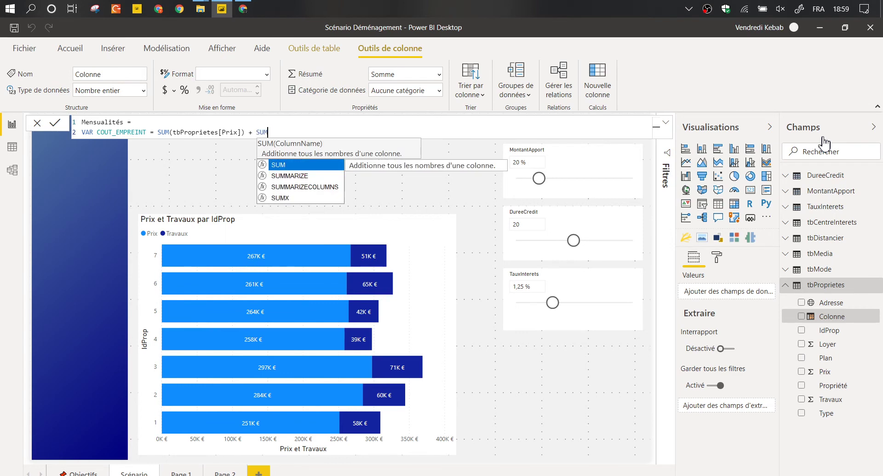
pyautogui.write('(')
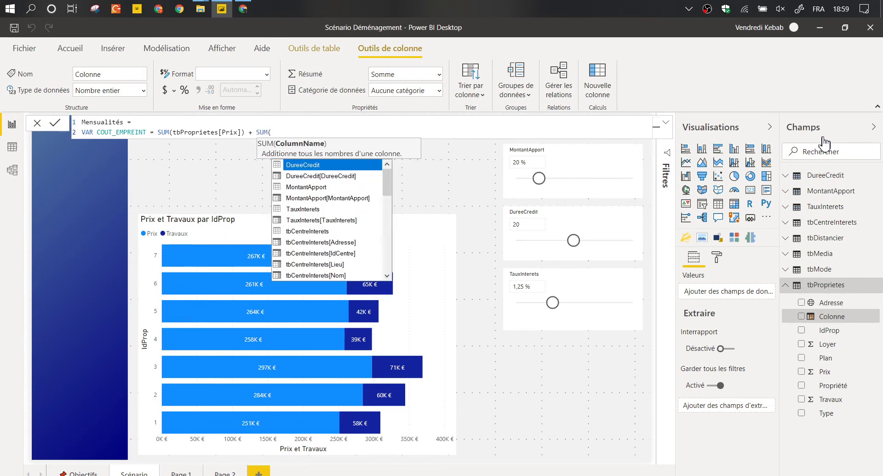
pyautogui.write('tbProprietes[Travaux])')
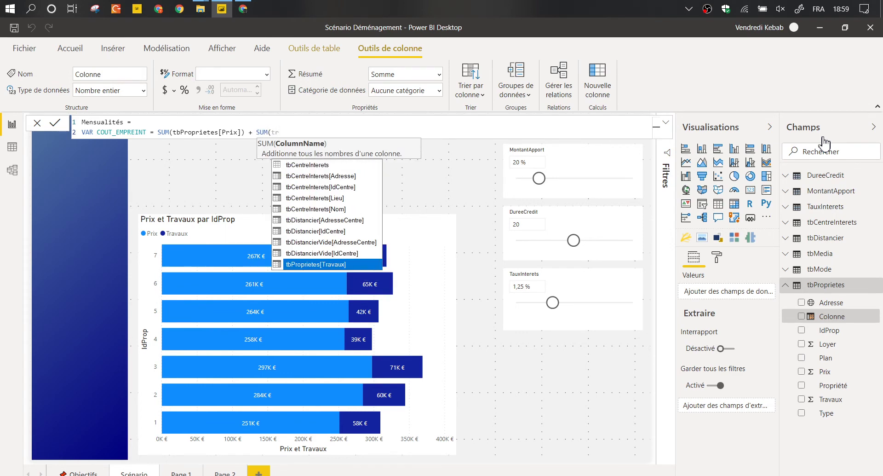
pyautogui.hotkey('shift', 'Return')
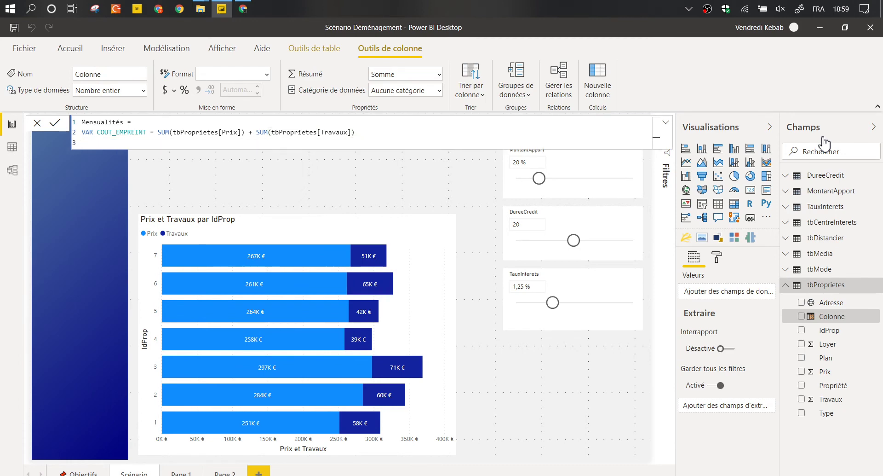
pyautogui.press('Right')
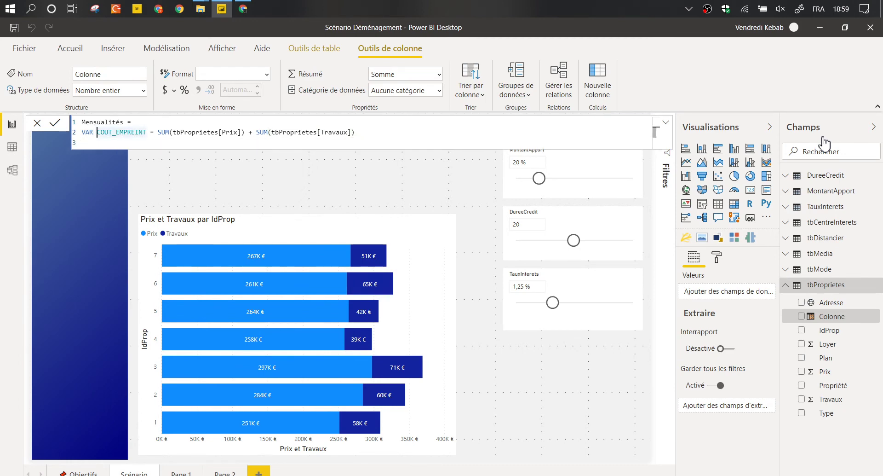
pyautogui.press('Delete')
pyautogui.press('Delete')
pyautogui.press('Delete')
pyautogui.press('Delete')
pyautogui.write('VALEUR')
# Add VAR COUT_EMPREINT = VALEUR_EMPREINT*TauxInterets[Valeur TauxInterets].
pyautogui.press('Down')
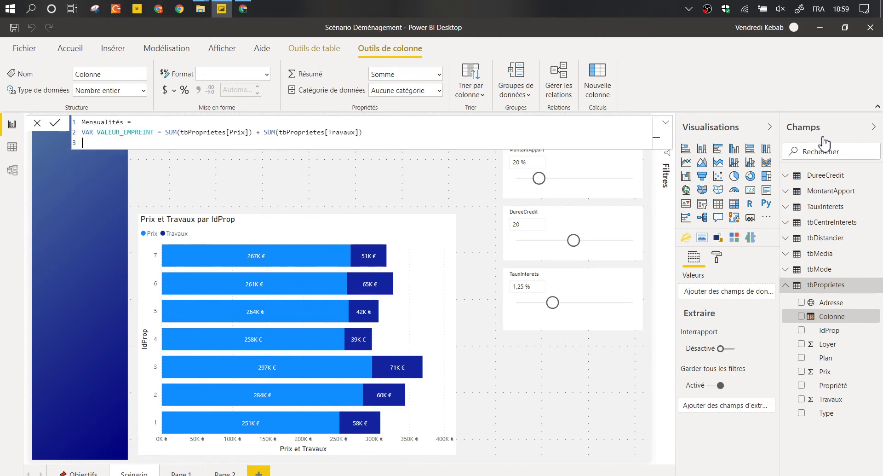
pyautogui.write('VAR')
pyautogui.write('COUT_EMPREINT = VA')
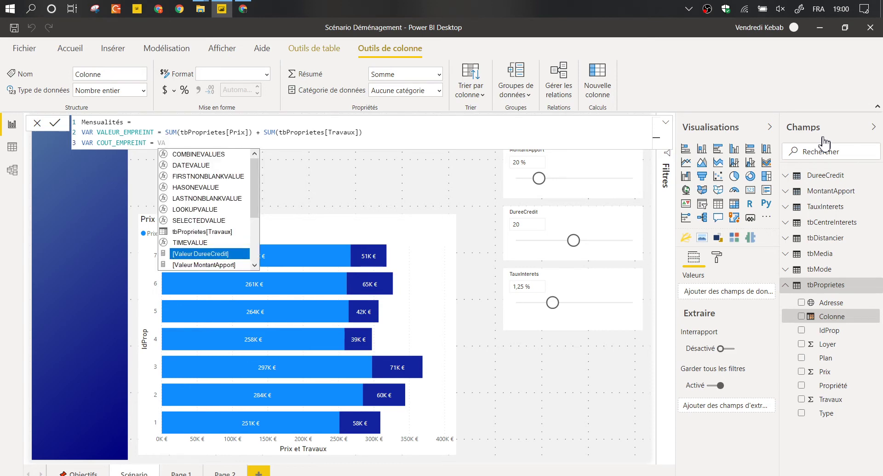
pyautogui.press('Up')
pyautogui.press('Up')
pyautogui.press('Down')
pyautogui.press('Down')
pyautogui.write('le')
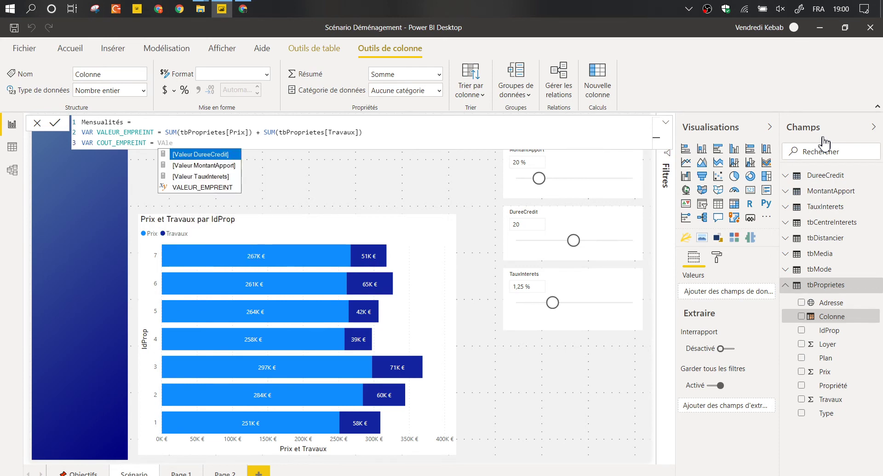
pyautogui.press('Down')
pyautogui.press('Down')
pyautogui.press('Down')
pyautogui.press('Tab')
pyautogui.write('*')
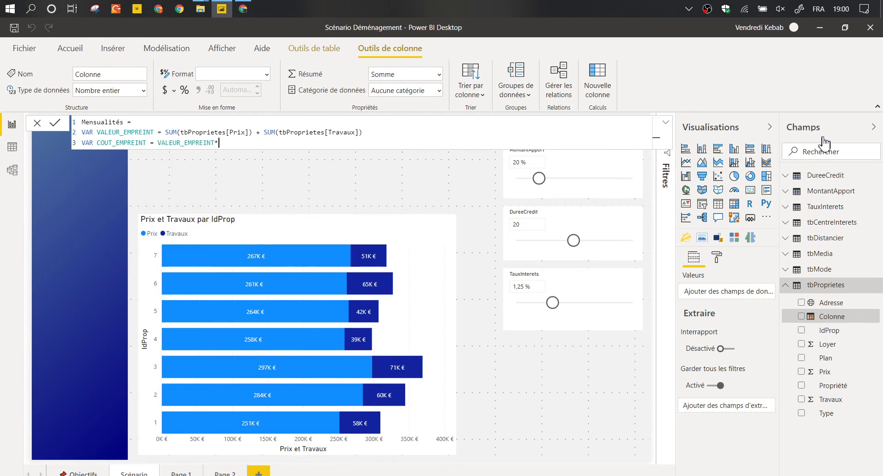
pyautogui.write('taux')
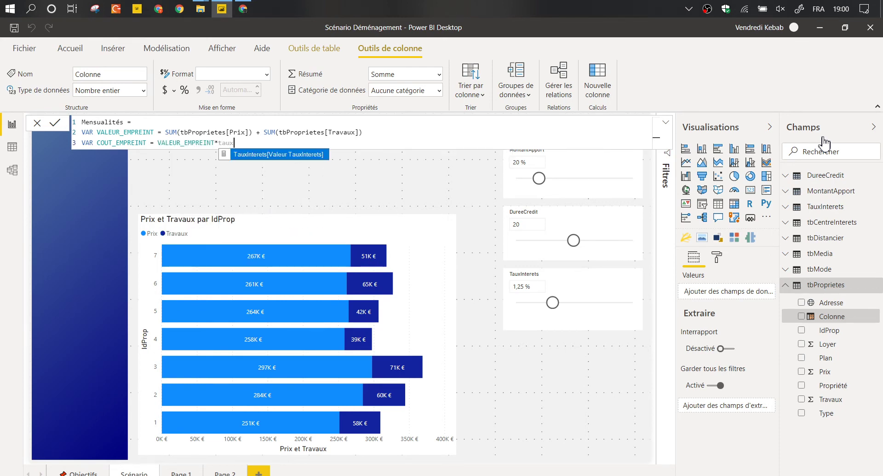
pyautogui.press('Tab')
# Write RETURN (VALEUR_EMPREINT + COUT_EMPREINT)/(12*DureeCredit[Valeur DureeCredit]).
pyautogui.hotkey('shift', 'Return')
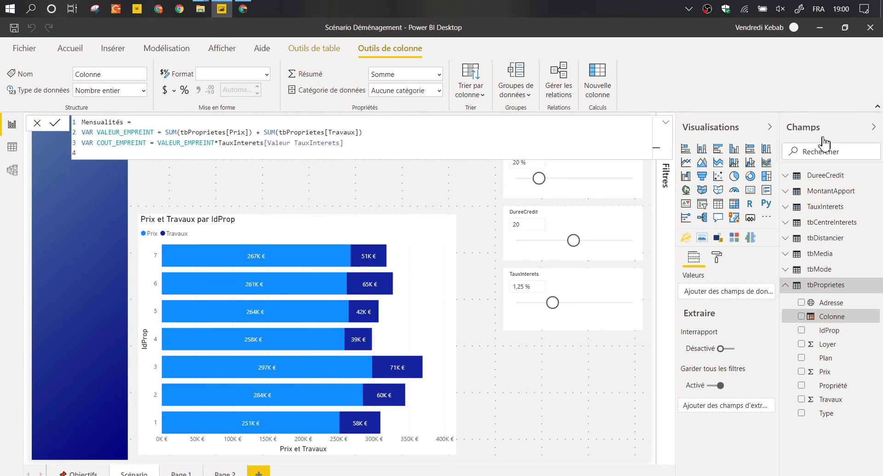
pyautogui.write('RETURN V')
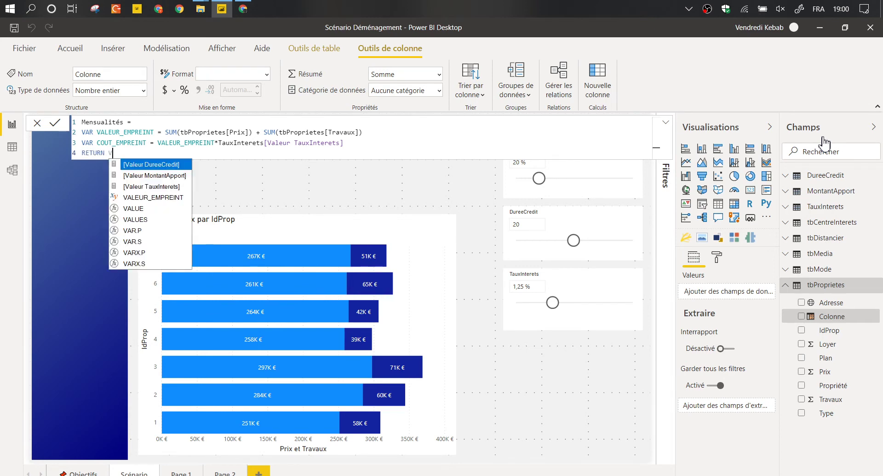
pyautogui.write('ALe')
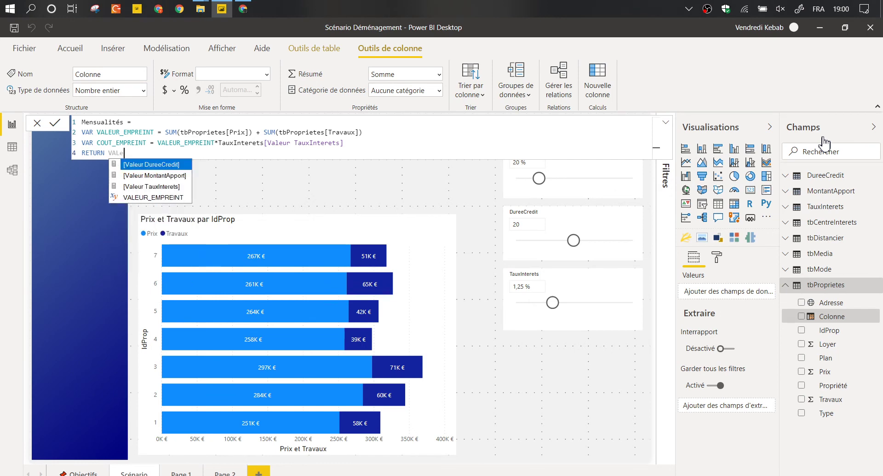
pyautogui.press('Down')
pyautogui.press('Down')
pyautogui.press('Down')
pyautogui.press('Tab')
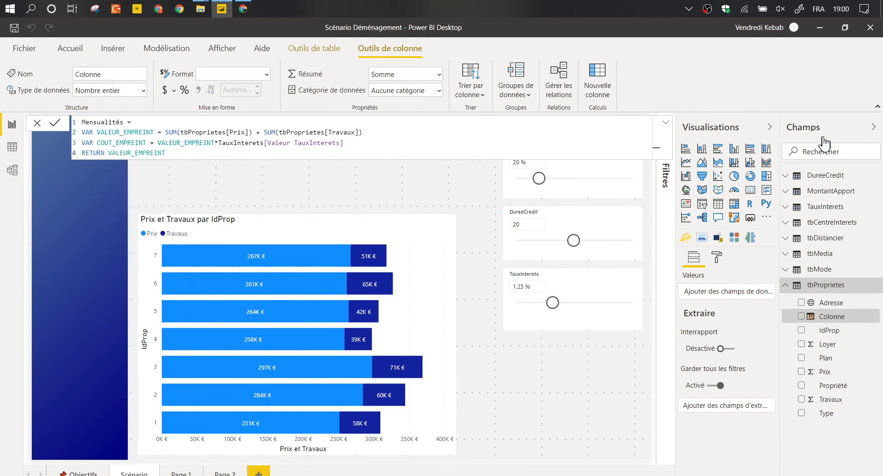
pyautogui.write('+ COUNT')
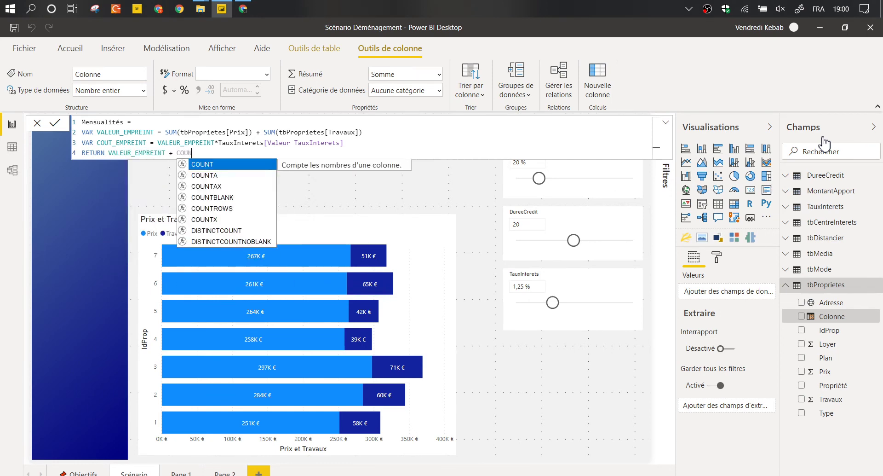
pyautogui.press('BackSpace')
pyautogui.press('BackSpace')
pyautogui.write('T')
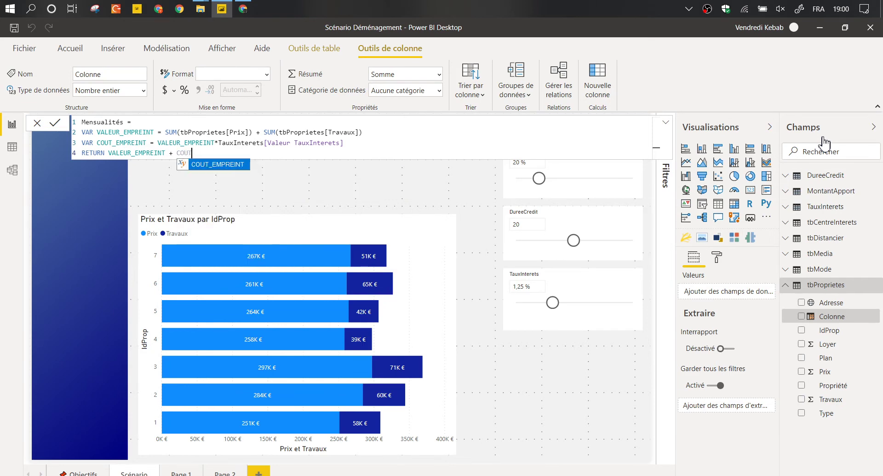
pyautogui.press('Tab')
pyautogui.write(')')
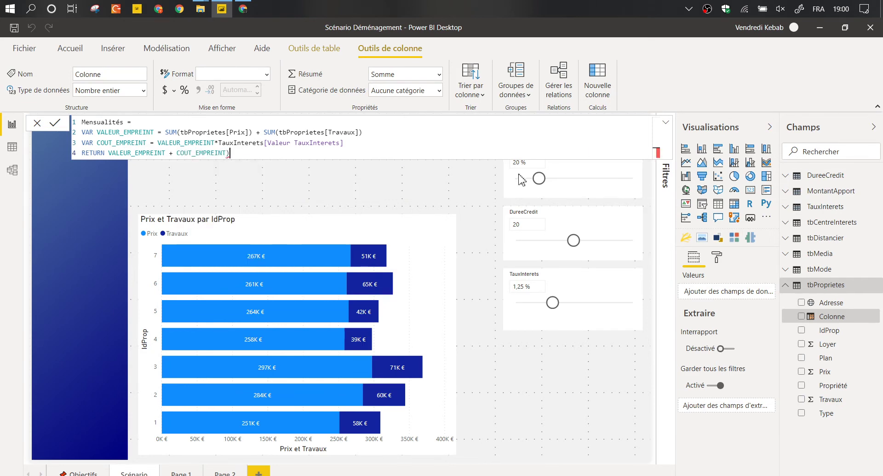
pyautogui.click(109, 153)
pyautogui.write('(')
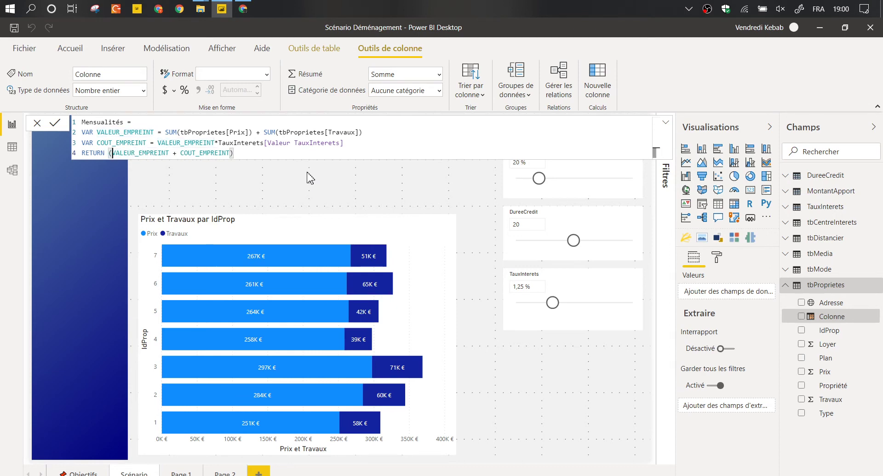
pyautogui.write('/DU')
pyautogui.press('Tab')
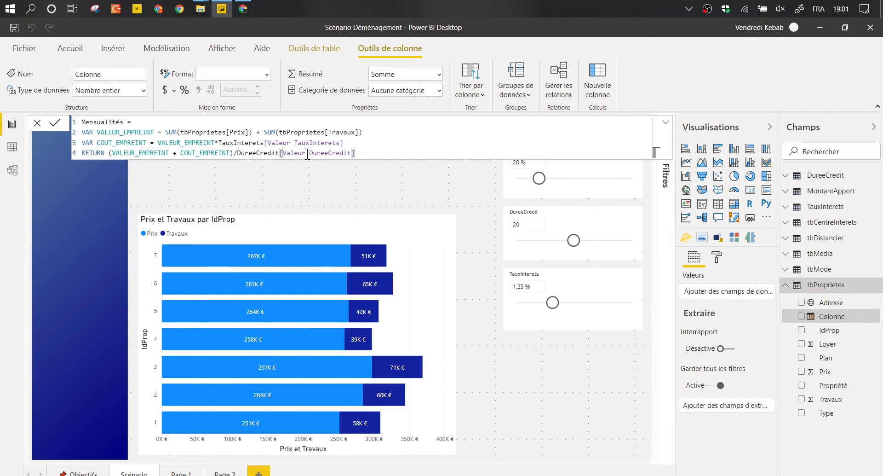
pyautogui.click(240, 152)
pyautogui.write('(')
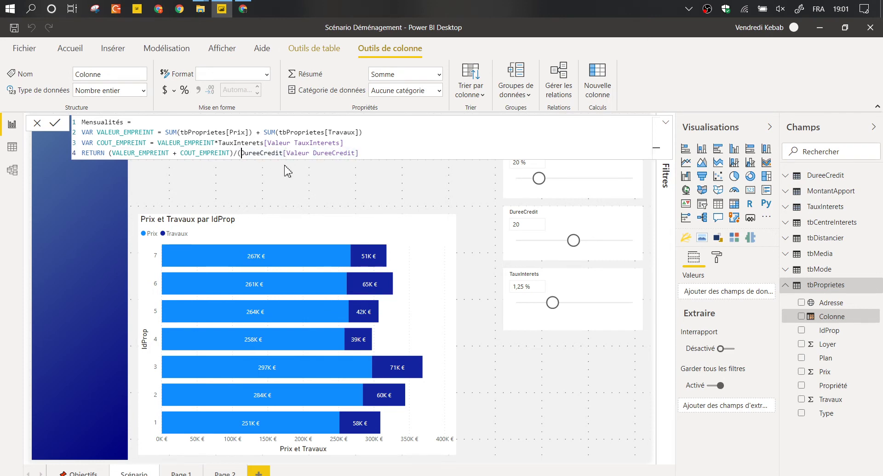
pyautogui.write('12*')
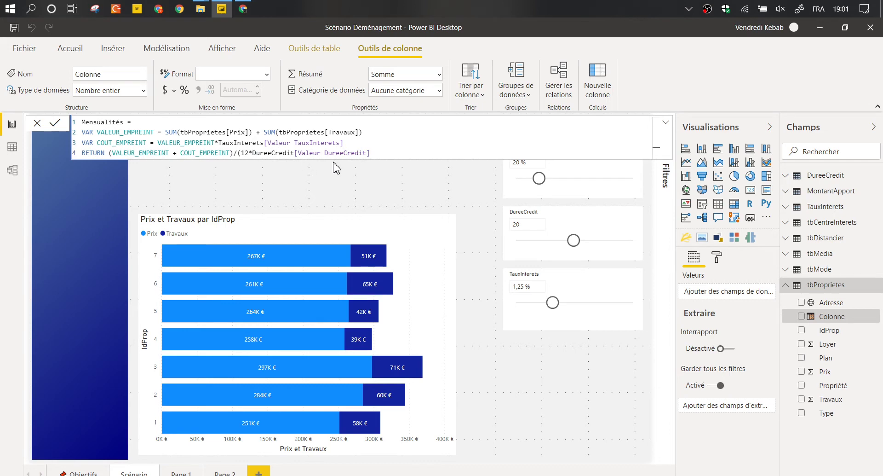
pyautogui.click(380, 151)
# Add VAR NBRE_MOIS = 12*DureeCredit[Valeur DureeCredit] and divide the RETURN by NBRE_MOIS.
pyautogui.press('Up')
pyautogui.hotkey('shift', 'Return')
pyautogui.write('VAR')
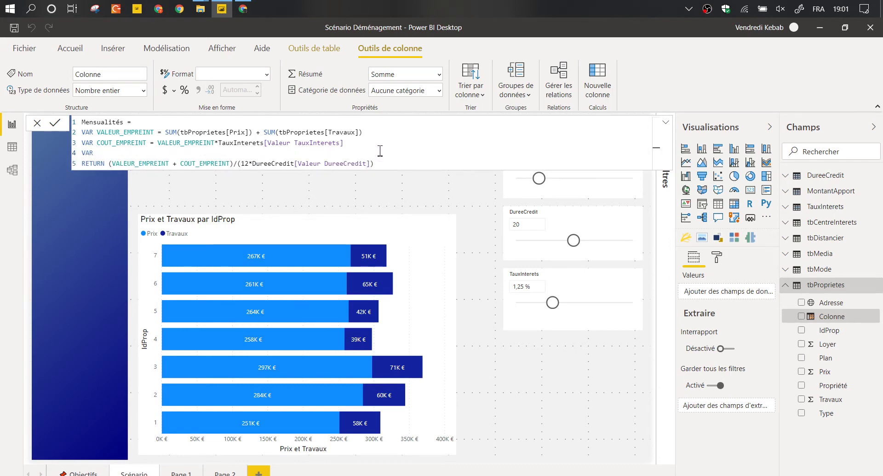
pyautogui.write(' NBRE_MOIS = 12*val')
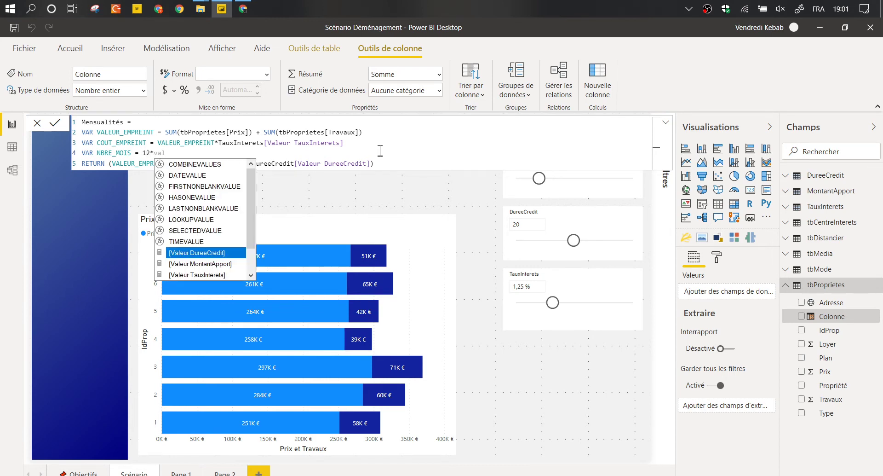
pyautogui.press('BackSpace')
pyautogui.press('BackSpace')
pyautogui.press('BackSpace')
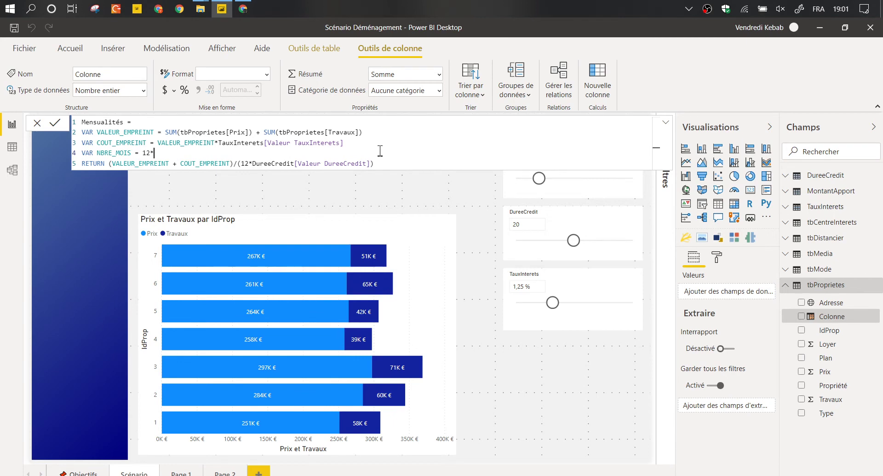
pyautogui.write('DureeCredit[Valeur DureeCredit]')
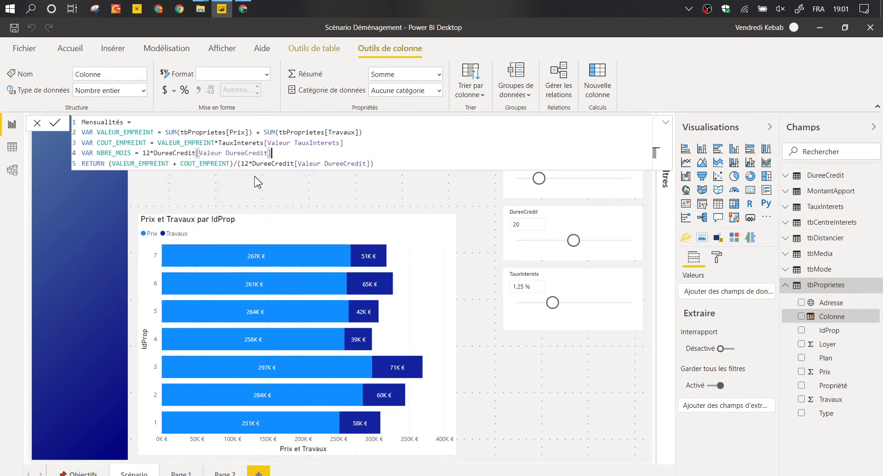
pyautogui.click(392, 165)
pyautogui.press('BackSpace')
pyautogui.press('BackSpace')
pyautogui.press('BackSpace')
pyautogui.press('BackSpace')
pyautogui.press('BackSpace')
pyautogui.press('BackSpace')
pyautogui.press('BackSpace')
pyautogui.press('BackSpace')
pyautogui.press('BackSpace')
pyautogui.press('BackSpace')
pyautogui.press('BackSpace')
pyautogui.press('BackSpace')
pyautogui.press('BackSpace')
pyautogui.press('BackSpace')
pyautogui.press('BackSpace')
pyautogui.press('BackSpace')
pyautogui.press('BackSpace')
pyautogui.press('BackSpace')
pyautogui.press('BackSpace')
pyautogui.press('BackSpace')
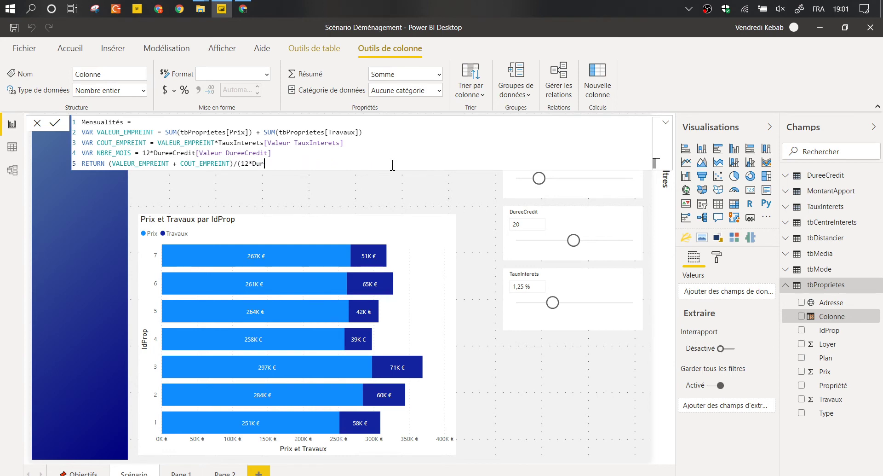
pyautogui.press('BackSpace')
pyautogui.press('BackSpace')
pyautogui.press('BackSpace')
pyautogui.press('BackSpace')
pyautogui.press('BackSpace')
pyautogui.press('BackSpace')
pyautogui.press('BackSpace')
pyautogui.write('NBRE_MOIS')
pyautogui.click(113, 142)
pyautogui.click(113, 152)
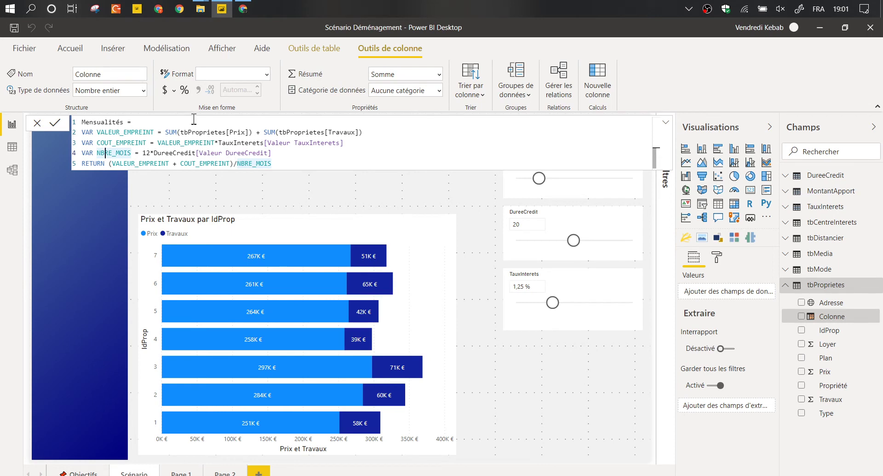
# Subtract MontantApport[Valeur MontantApport] from VALEUR_EMPREINT on line 2.
pyautogui.click(362, 133)
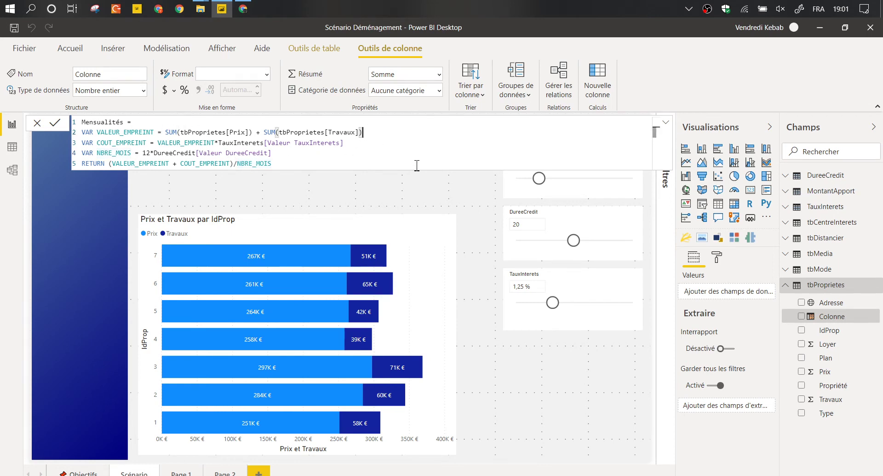
pyautogui.write('- app')
pyautogui.press('Tab')
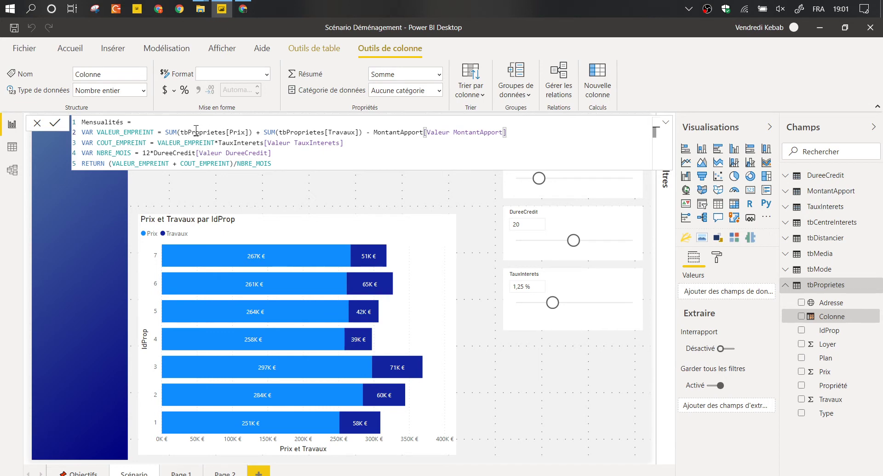
pyautogui.click(263, 143)
# Rename the column to ValeurMensualité, commit the formula, and switch to the Listes propriétés workbook.
pyautogui.click(336, 157)
pyautogui.moveTo(97, 132); pyautogui.dragTo(529, 136)
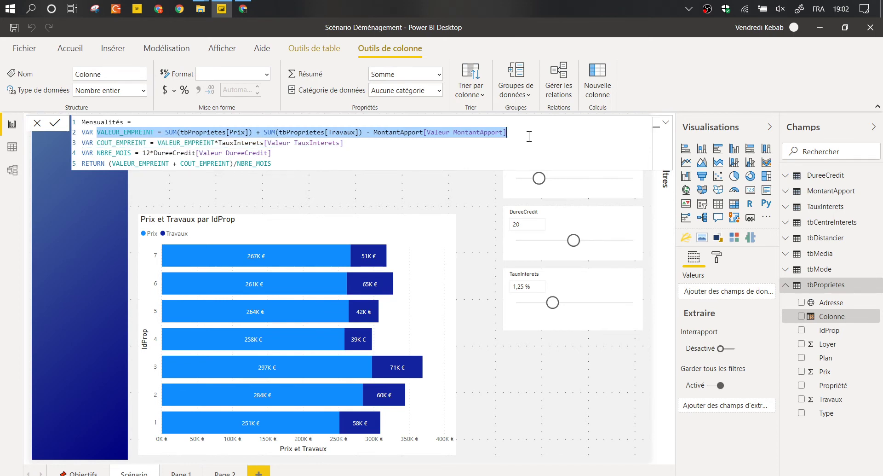
pyautogui.click(423, 133)
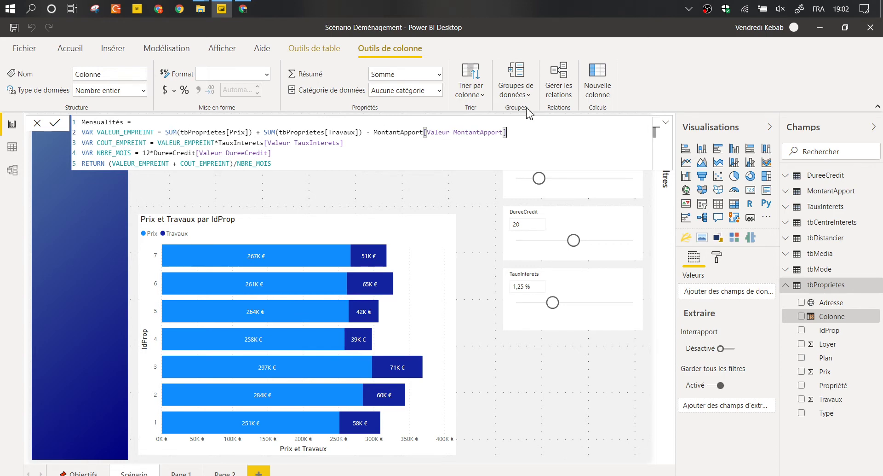
pyautogui.click(371, 160)
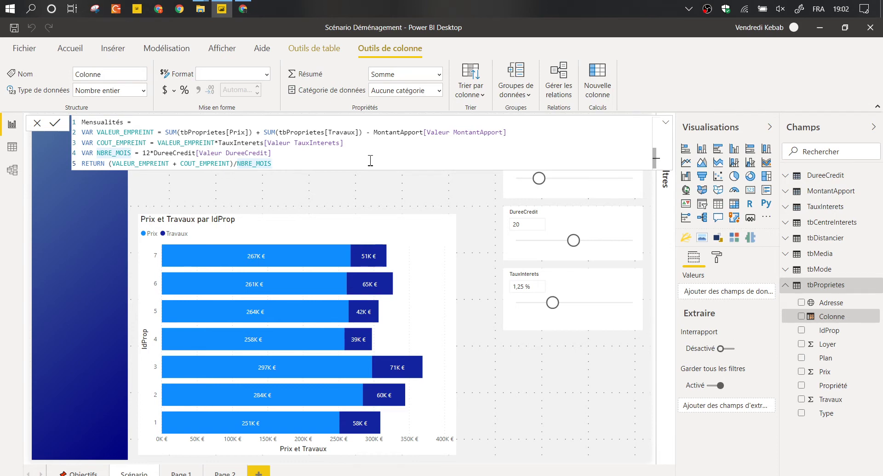
pyautogui.press('Up')
pyautogui.press('Up')
pyautogui.press('Up')
pyautogui.press('Up')
pyautogui.press('Home')
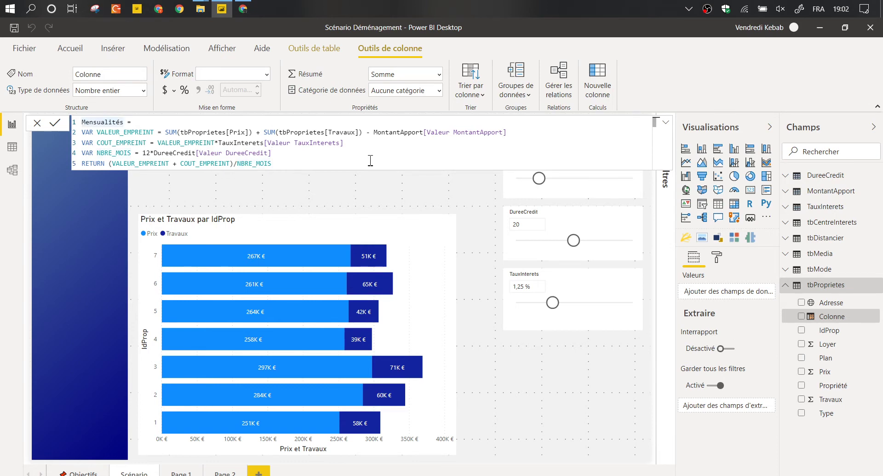
pyautogui.write('M')
pyautogui.press('BackSpace')
pyautogui.write('Valeur')
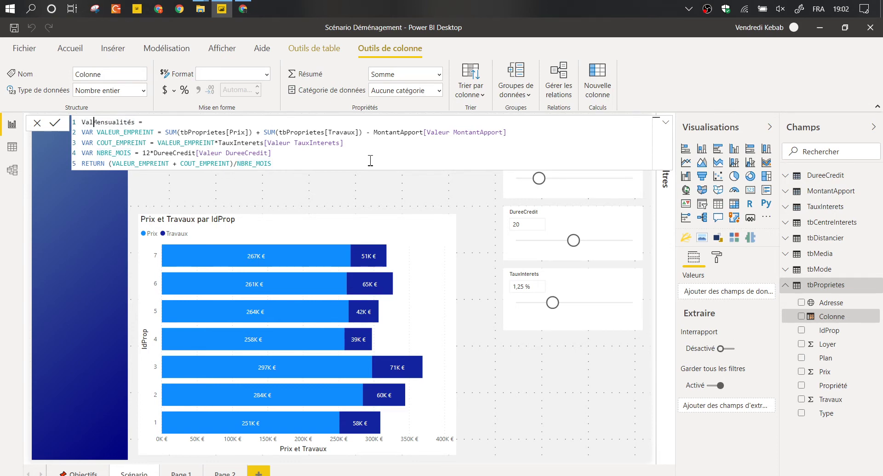
pyautogui.press('Right')
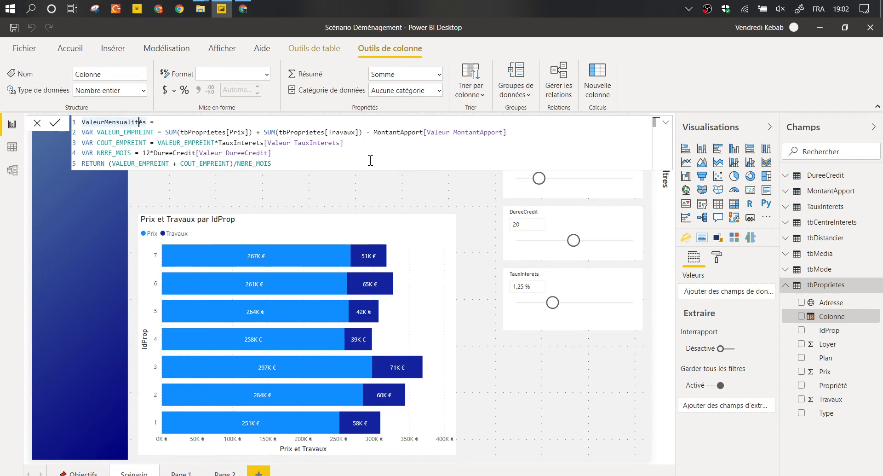
pyautogui.press('Delete')
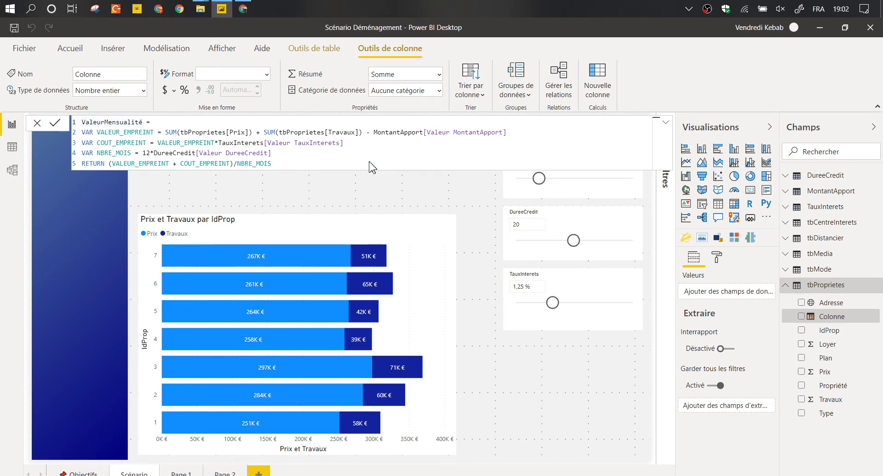
pyautogui.press('Return')
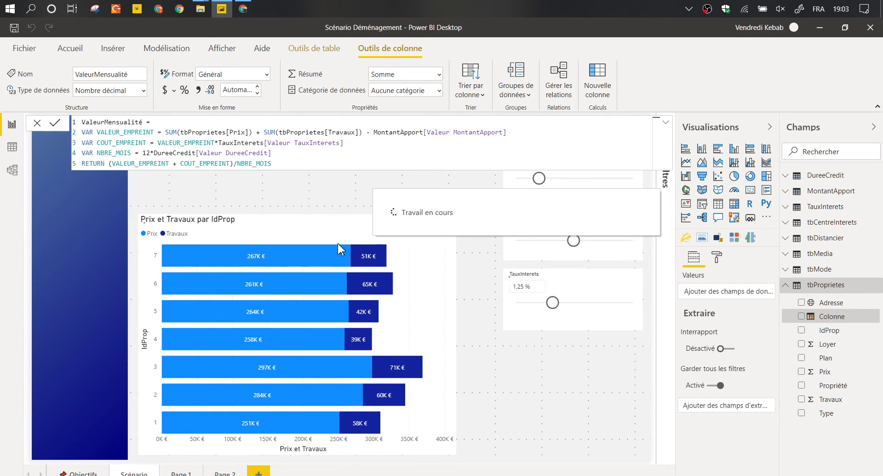
pyautogui.click(243, 8)
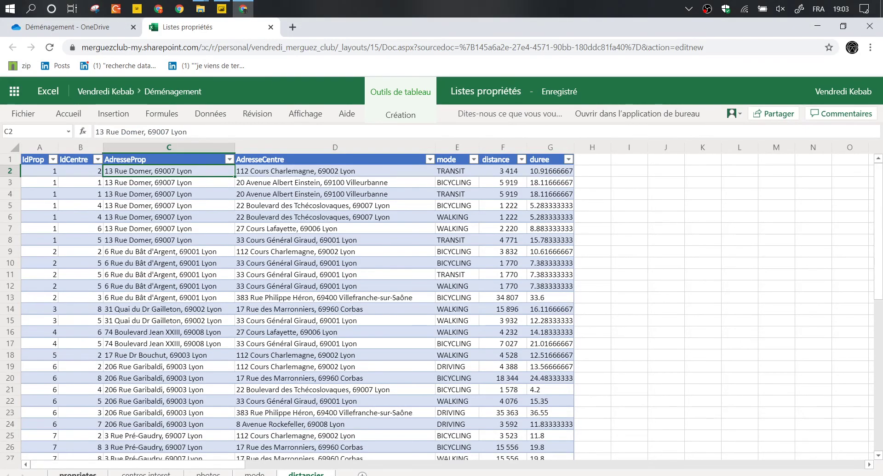
# Force Excel Online to recalculate the random Loyer, Prix and Travaux values, then return to Power BI.
pyautogui.hotkey('alt', 'Tab')
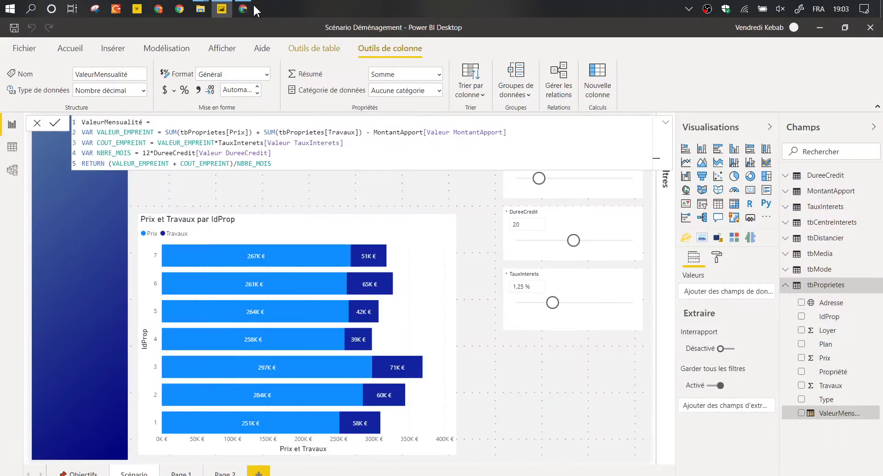
pyautogui.click(244, 9)
pyautogui.click(145, 171)
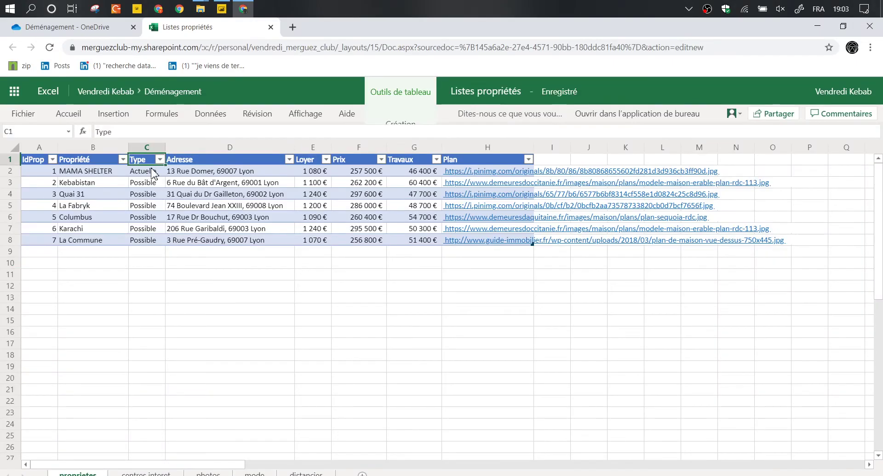
pyautogui.moveTo(145, 182); pyautogui.dragTo(155, 206)
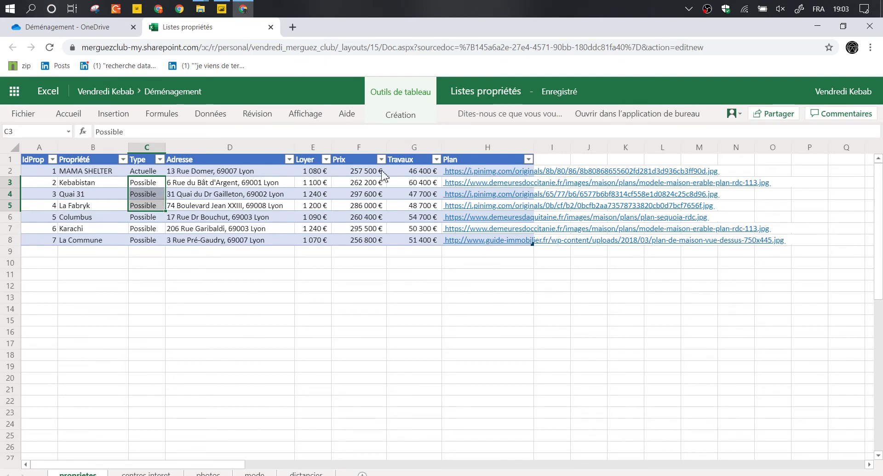
pyautogui.click(409, 186)
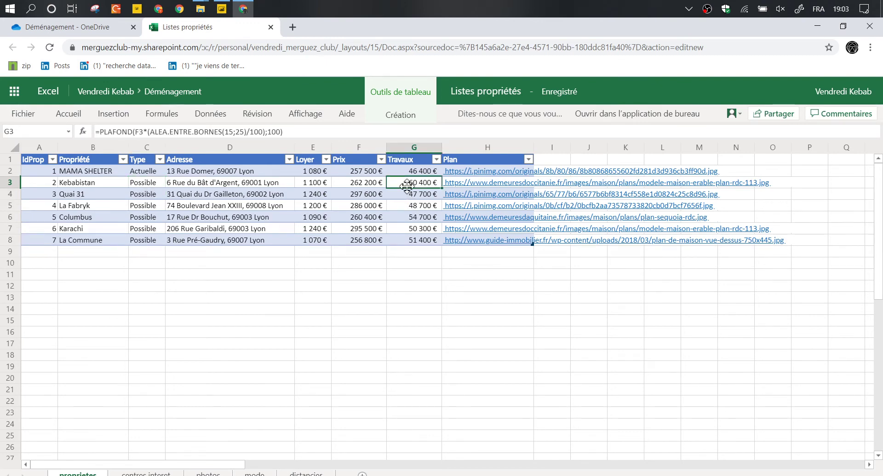
pyautogui.moveTo(409, 187); pyautogui.dragTo(411, 192)
pyautogui.click(515, 319)
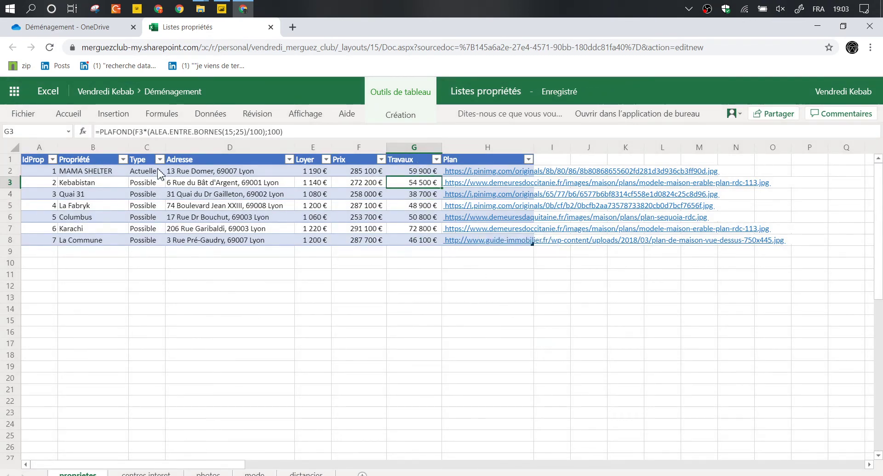
pyautogui.click(245, 9)
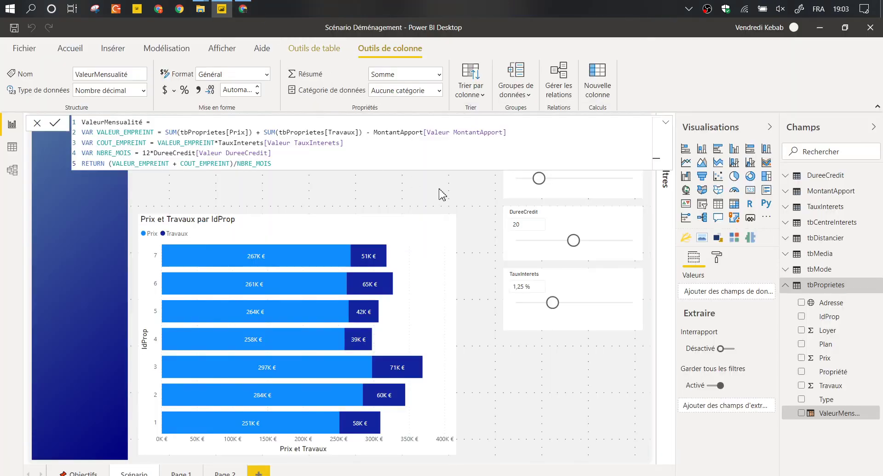
# Make the Prix et Travaux chart narrower and taller, and add ValeurMensualité to the copy's values.
pyautogui.click(466, 193)
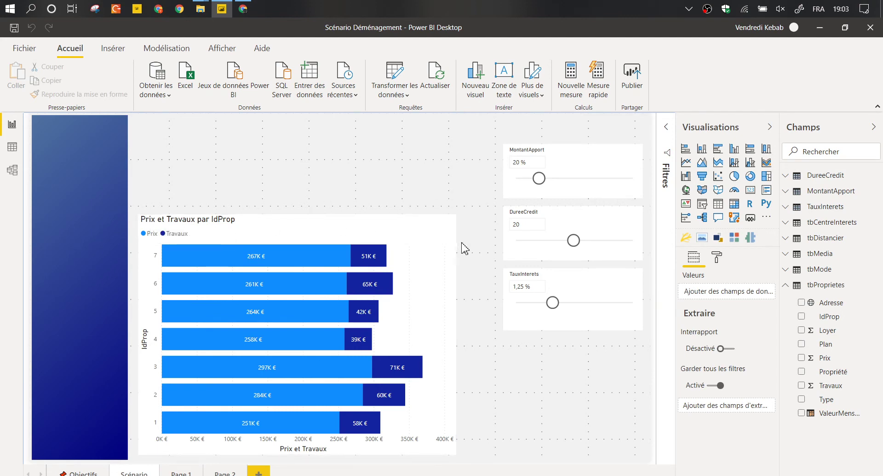
pyautogui.click(448, 224)
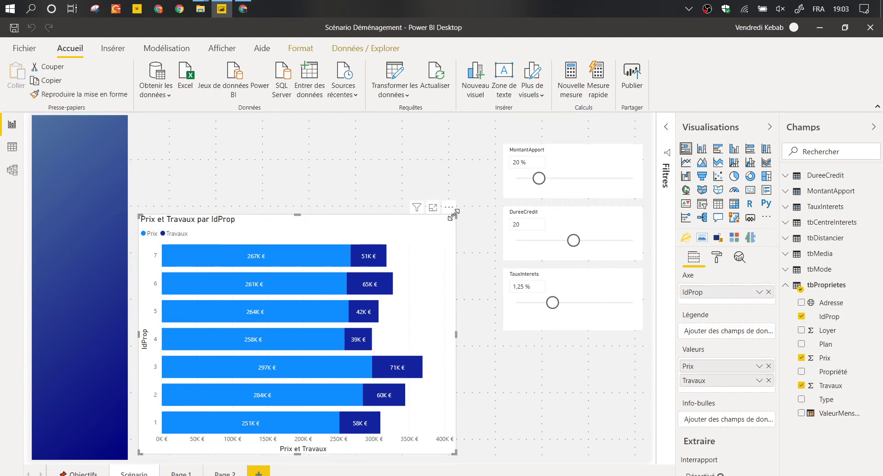
pyautogui.moveTo(456, 212); pyautogui.dragTo(519, 178)
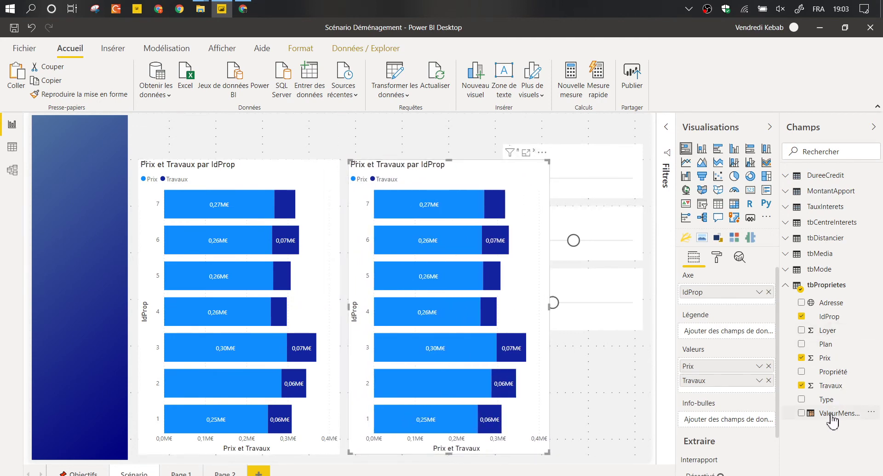
pyautogui.moveTo(829, 413); pyautogui.dragTo(757, 390)
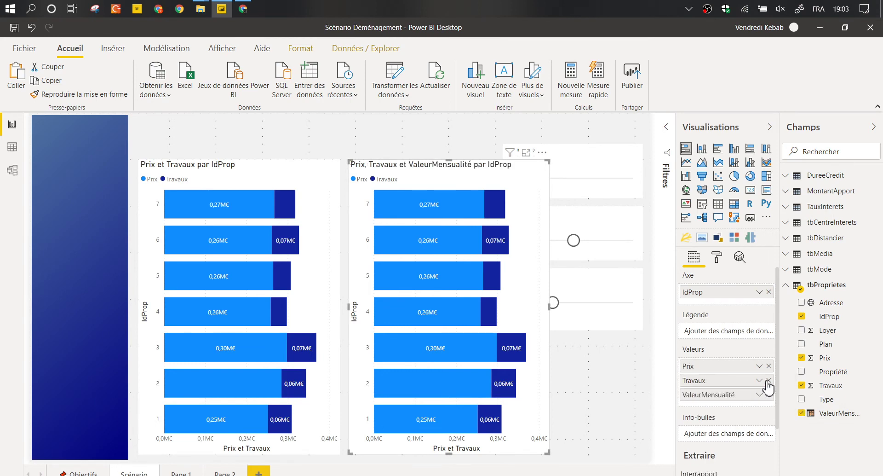
# Remove Travaux and Prix from the copied chart so it shows only ValeurMensualité.
pyautogui.click(769, 380)
pyautogui.click(768, 365)
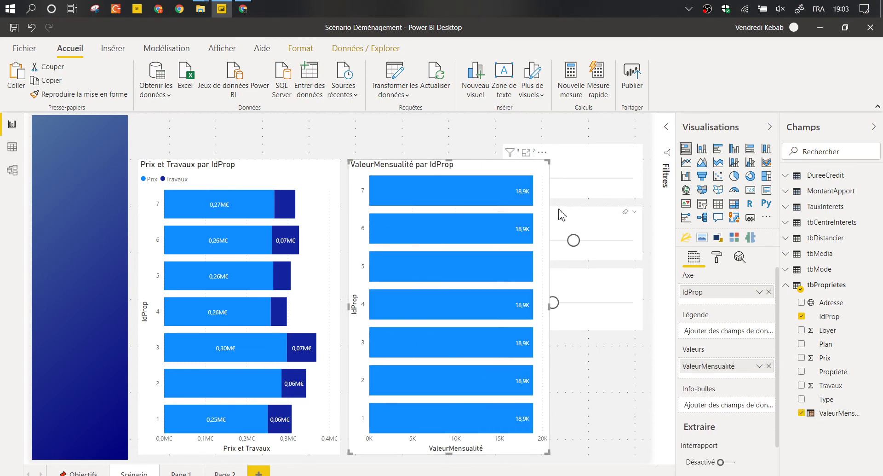
pyautogui.click(821, 413)
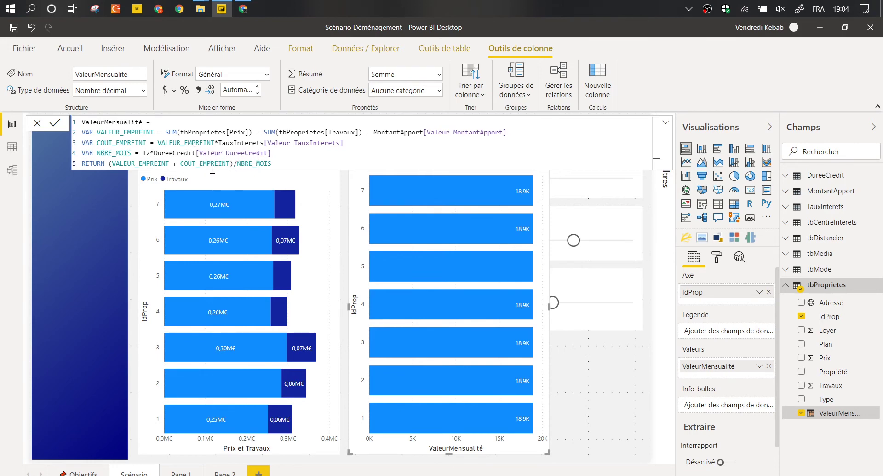
pyautogui.click(349, 181)
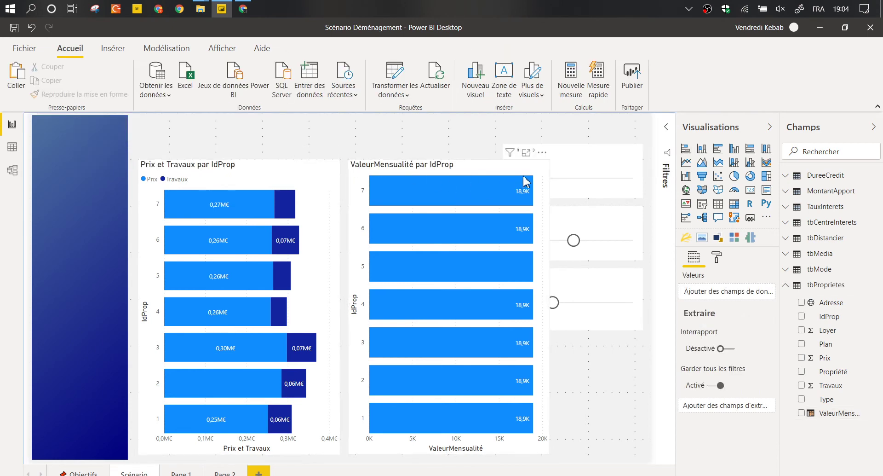
# Narrow the ValeurMensualité par IdProp chart and set the TauxInterets slicer to 1,00 %.
pyautogui.moveTo(551, 165); pyautogui.dragTo(490, 147)
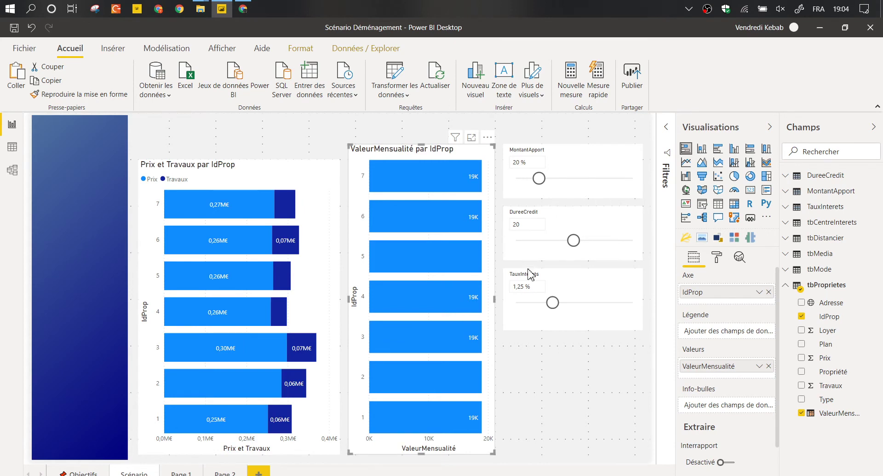
pyautogui.moveTo(474, 413)
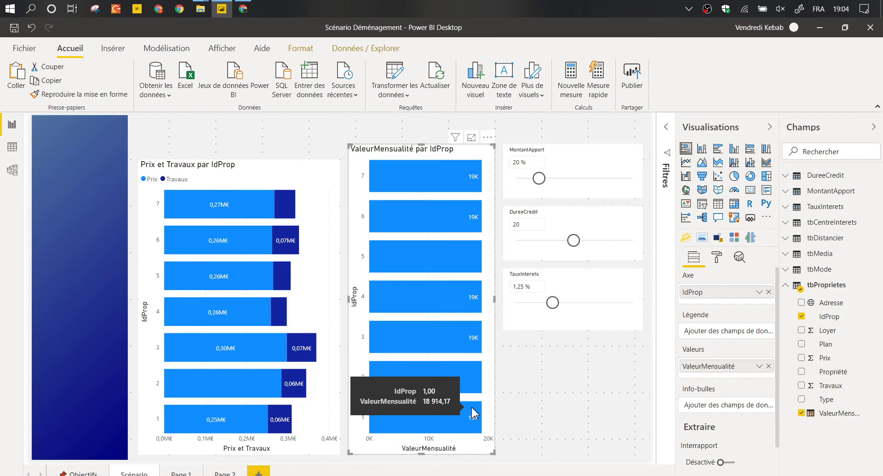
pyautogui.moveTo(553, 303); pyautogui.dragTo(530, 306)
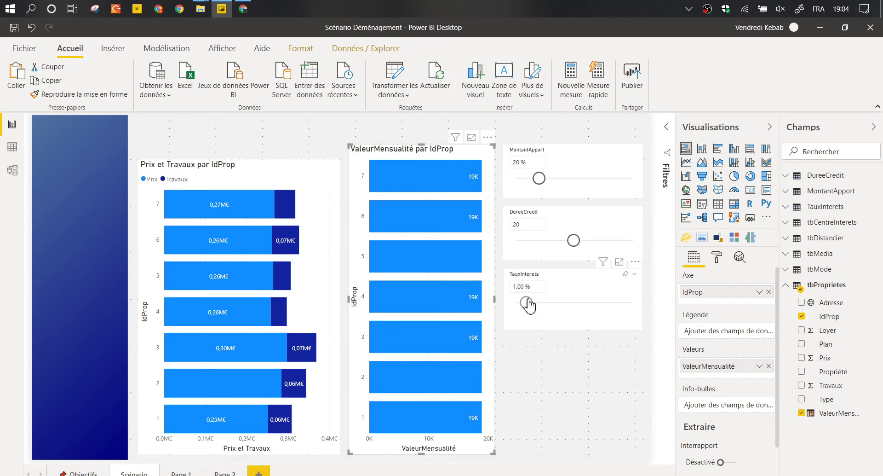
pyautogui.click(566, 309)
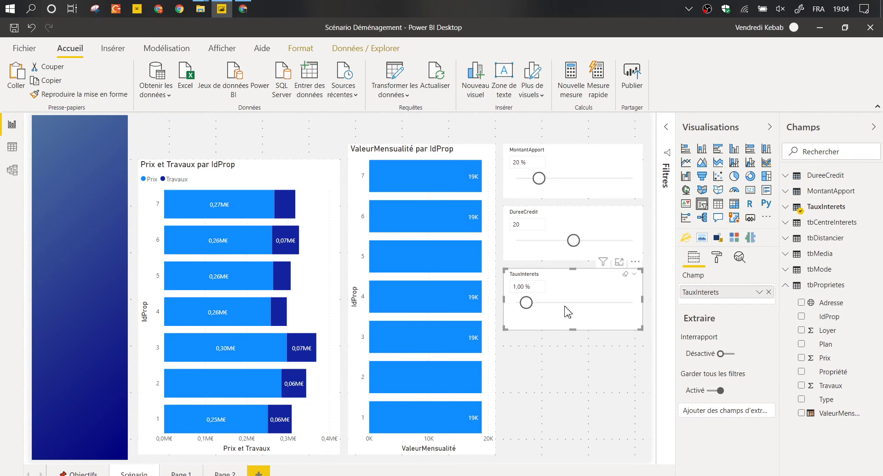
pyautogui.click(497, 203)
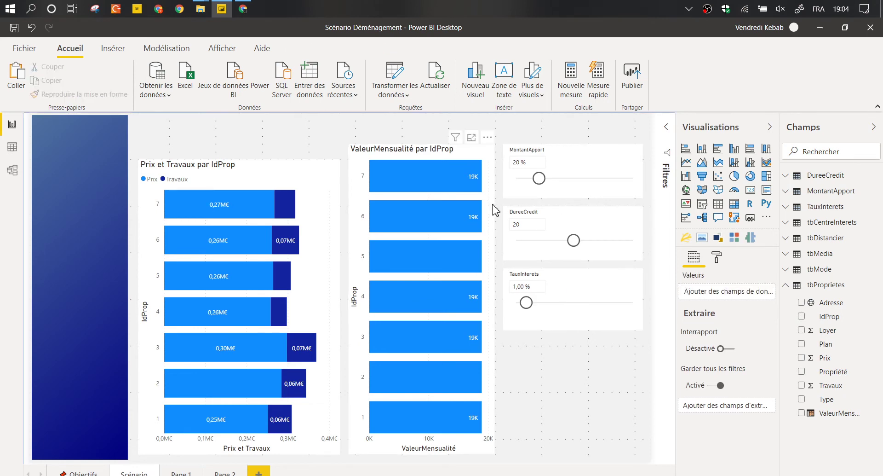
pyautogui.click(495, 210)
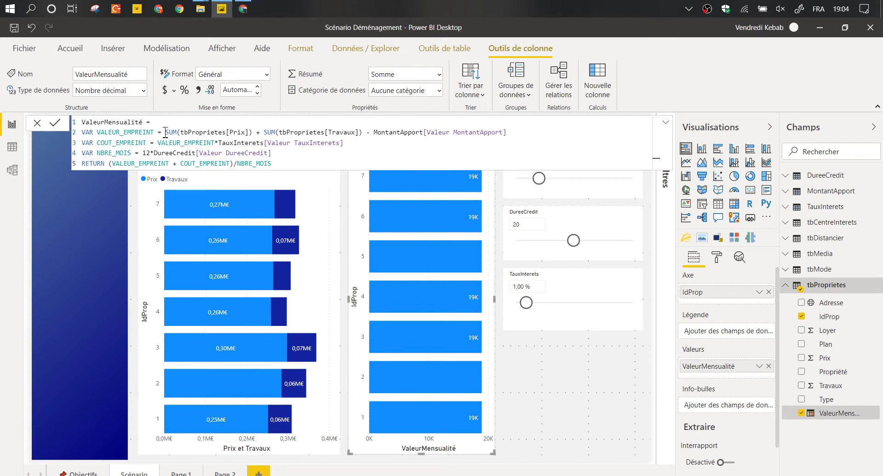
# Insert CALCULATE( after the equals sign and delete the VAR VALEUR_EMPREINT declaration.
pyautogui.moveTo(165, 132); pyautogui.dragTo(531, 132)
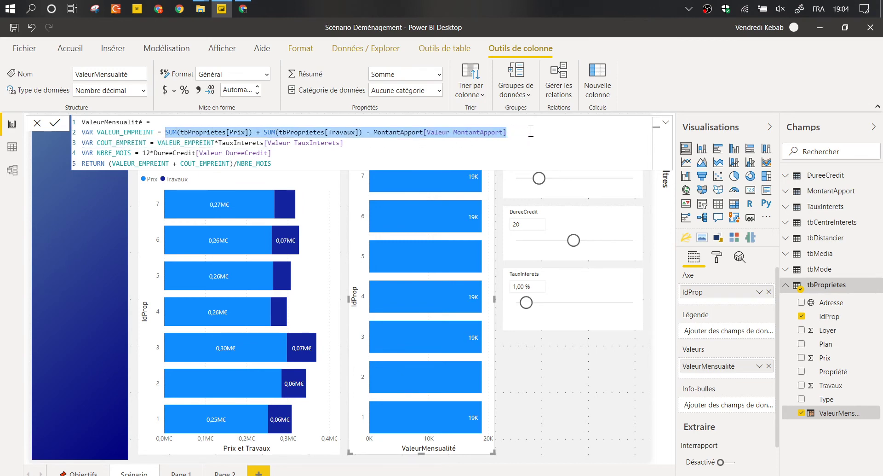
pyautogui.click(110, 164)
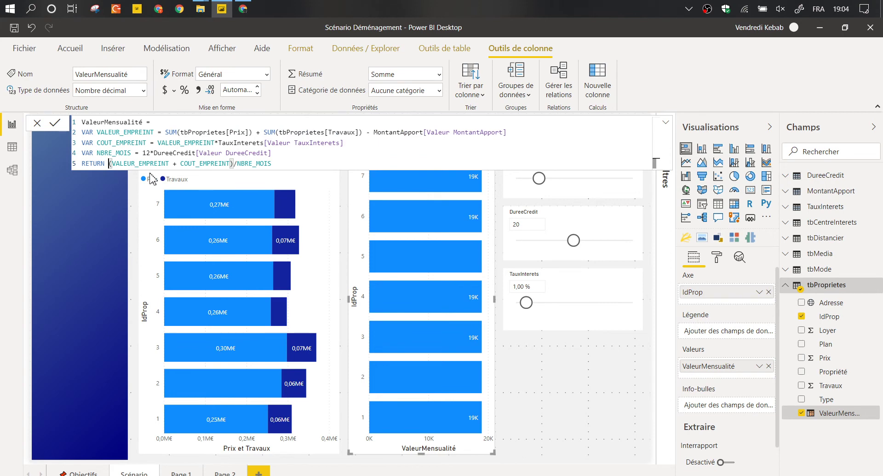
pyautogui.click(165, 121)
pyautogui.press('Return')
pyautogui.press('Return')
pyautogui.press('Up')
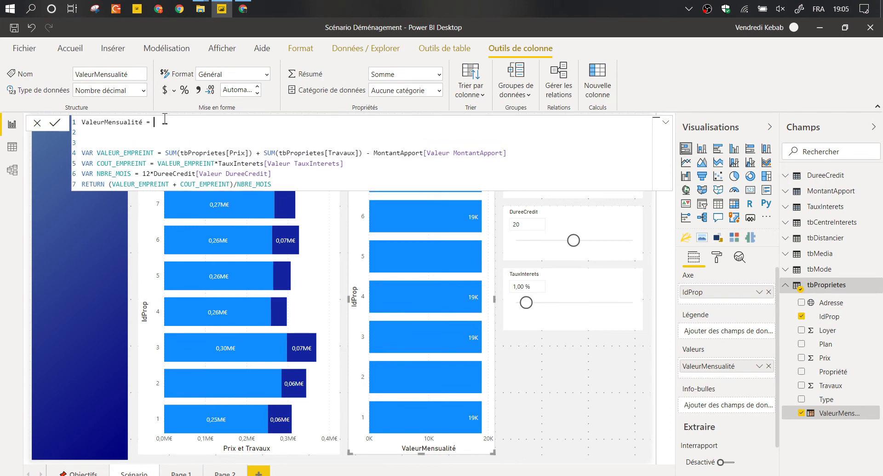
pyautogui.write('CALCULATE(')
pyautogui.press('Return')
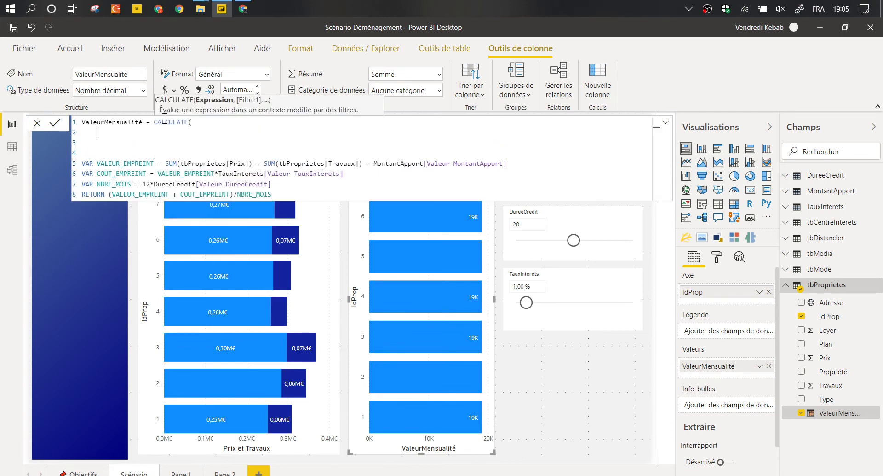
pyautogui.press('Tab')
pyautogui.press('Tab')
pyautogui.press('Tab')
pyautogui.press('Tab')
pyautogui.press('Tab')
pyautogui.press('Tab')
pyautogui.press('Tab')
pyautogui.write('SUM')
pyautogui.press('BackSpace')
pyautogui.press('BackSpace')
pyautogui.press('BackSpace')
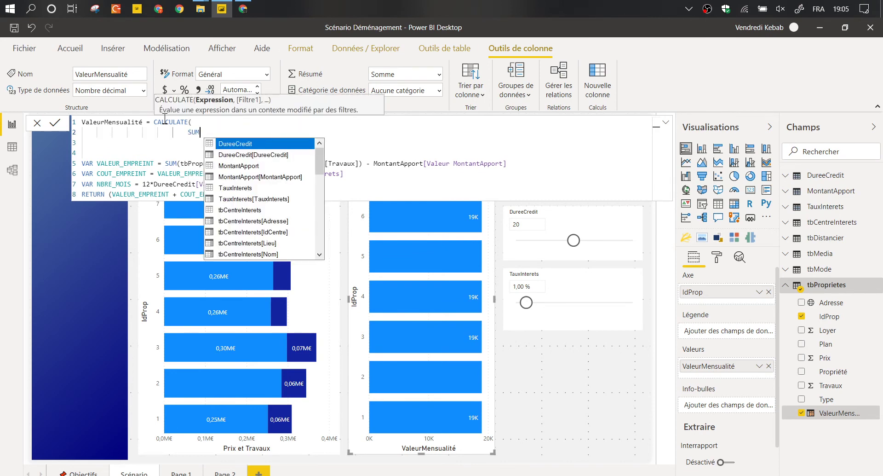
pyautogui.hotkey('shift', 'Down')
pyautogui.hotkey('shift', 'Down')
pyautogui.hotkey('ctrl', 'shift', 'Right')
pyautogui.hotkey('ctrl', 'shift', 'Right')
pyautogui.hotkey('ctrl', 'shift', 'Right')
pyautogui.hotkey('ctrl', 'shift', 'Right')
pyautogui.hotkey('ctrl', 'shift', 'Right')
pyautogui.hotkey('shift', 'Right')
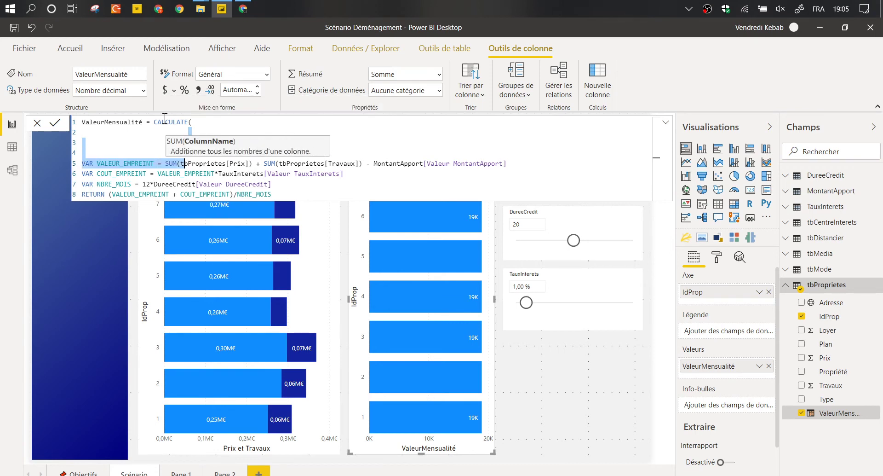
pyautogui.hotkey('ctrl', 'shift', 'Left')
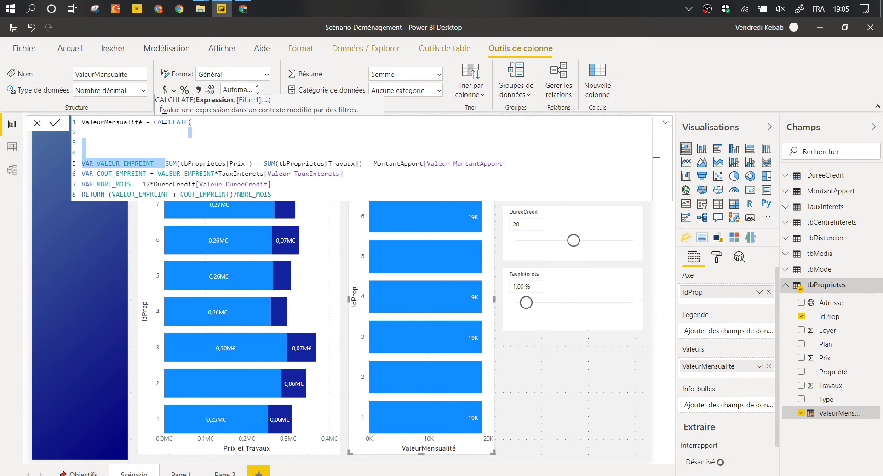
pyautogui.press('Delete')
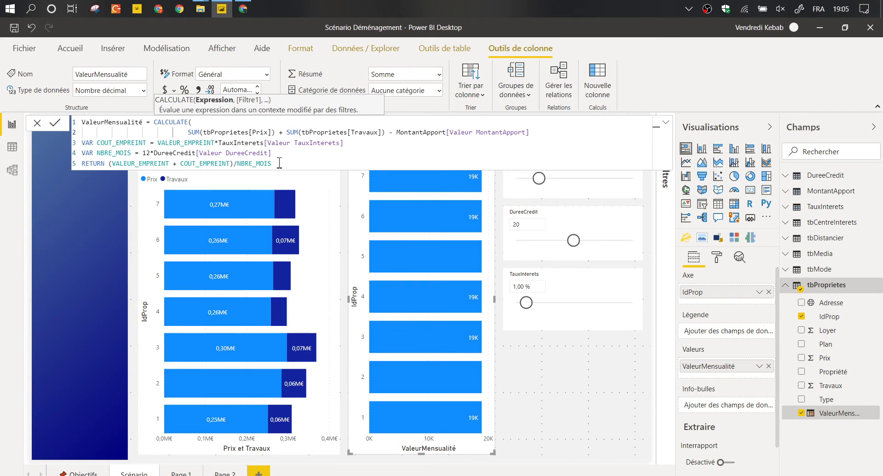
# Put the Prix, Travaux and MontantApport terms on indented lines and commit the formula.
pyautogui.click(287, 132)
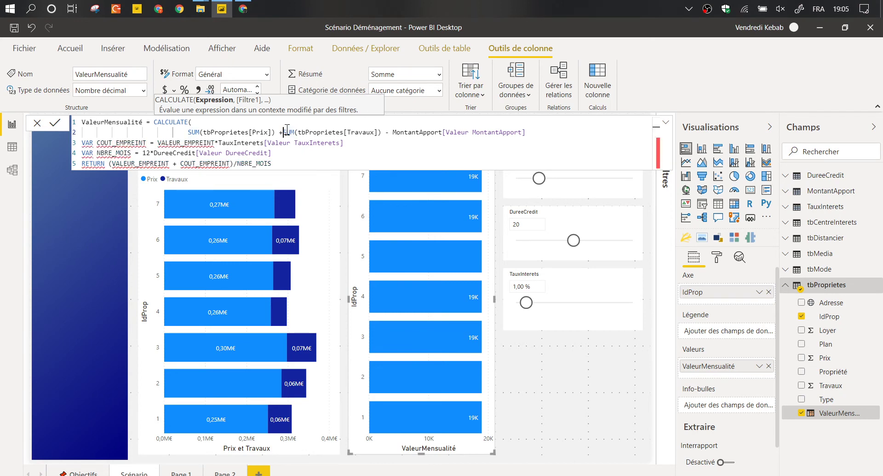
pyautogui.press('BackSpace')
pyautogui.press('BackSpace')
pyautogui.press('BackSpace')
pyautogui.hotkey('shift', 'Return')
pyautogui.write('+')
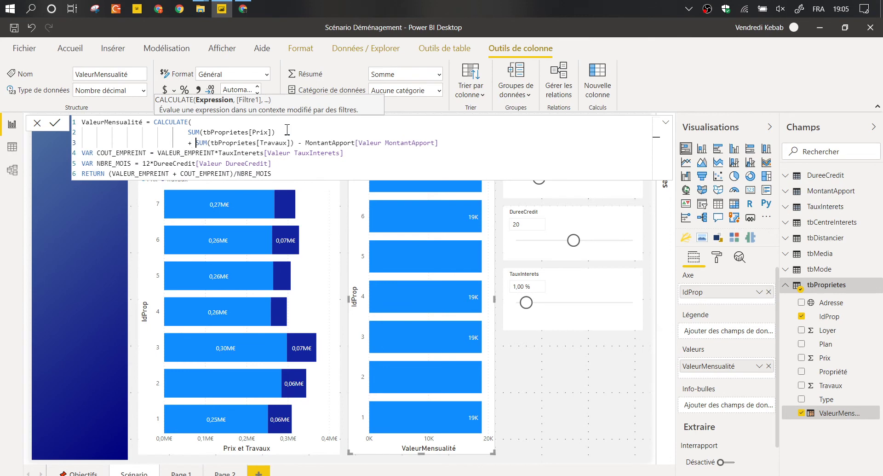
pyautogui.click(299, 142)
pyautogui.hotkey('shift', 'Return')
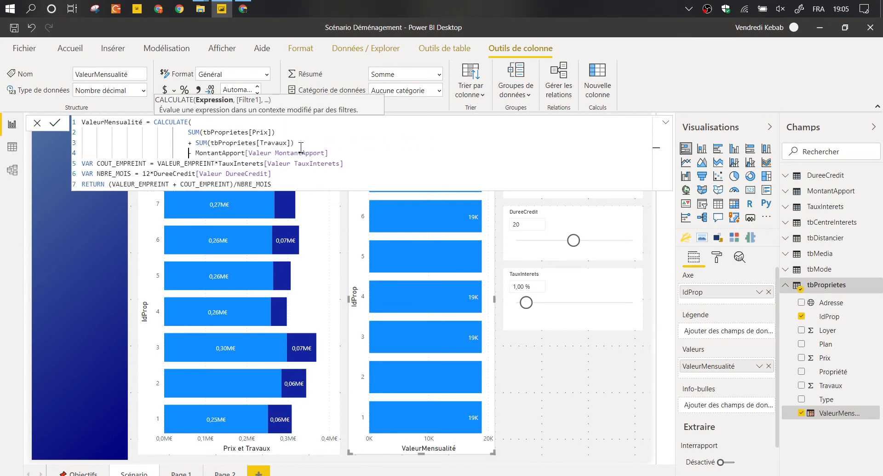
pyautogui.press('Up')
pyautogui.press('Up')
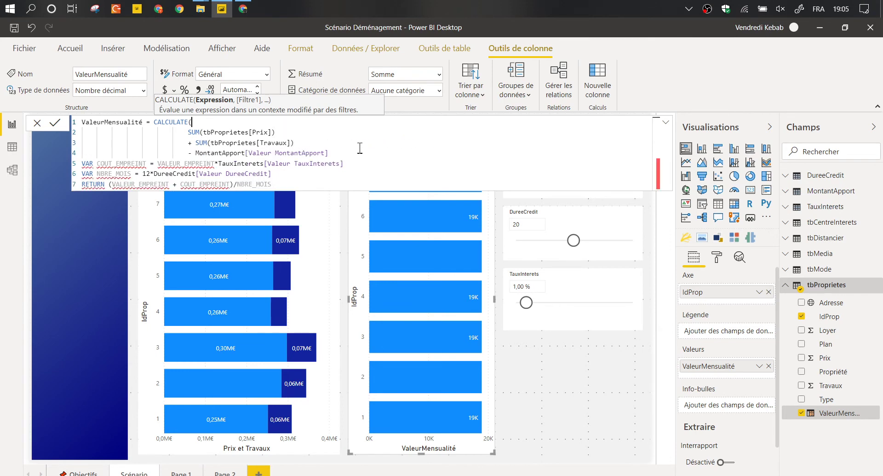
pyautogui.press('Home')
pyautogui.press('Tab')
pyautogui.press('Tab')
pyautogui.press('Tab')
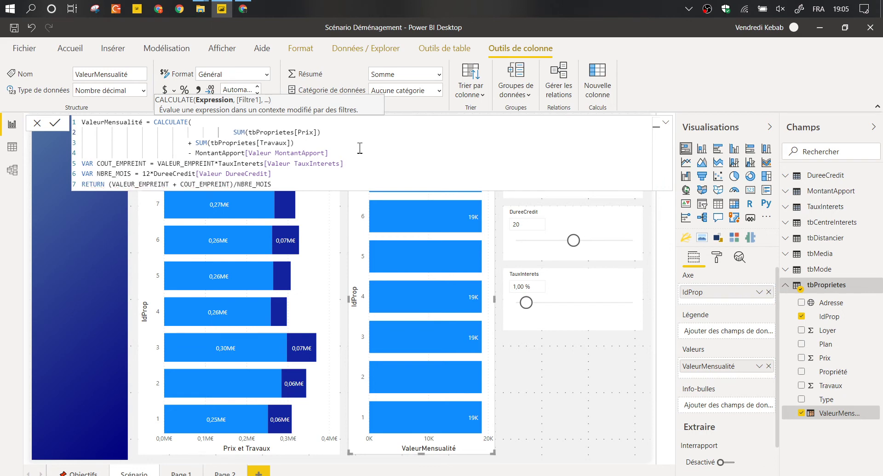
pyautogui.write('(')
pyautogui.press('Tab')
pyautogui.press('Tab')
pyautogui.press('Tab')
pyautogui.press('Right')
pyautogui.press('Right')
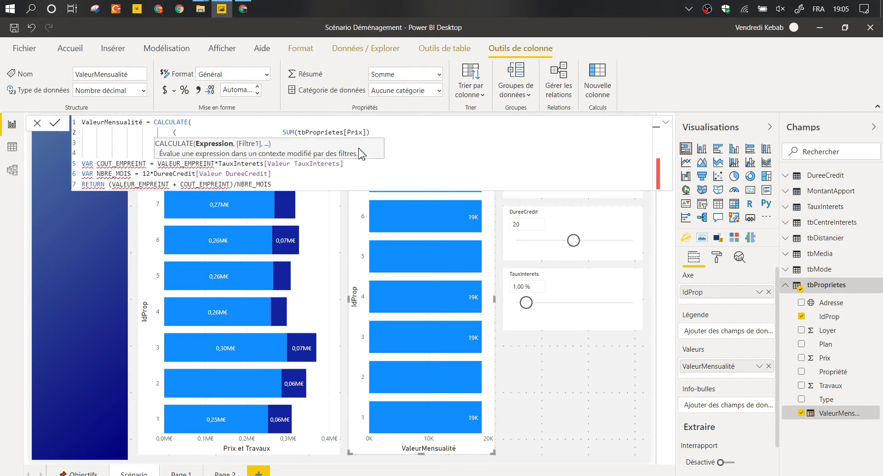
pyautogui.press('Return')
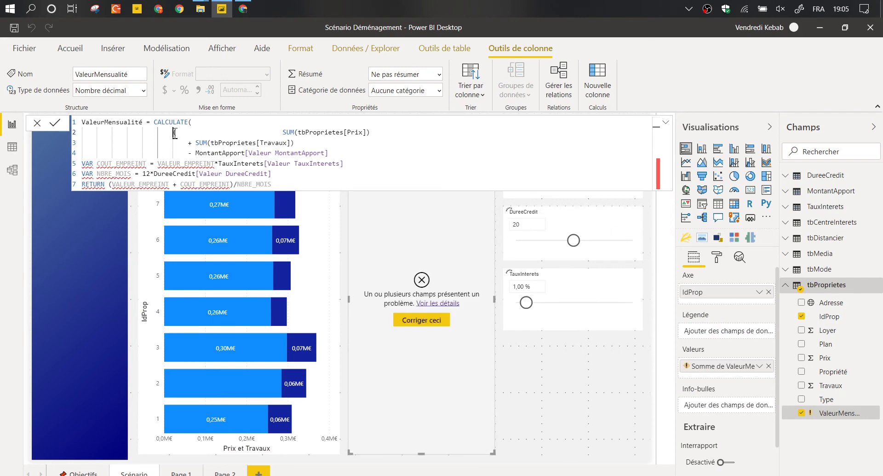
# Close the borrowed-amount bracket and multiply it by (1 + TauxInterets).
pyautogui.hotkey('shift', 'Return')
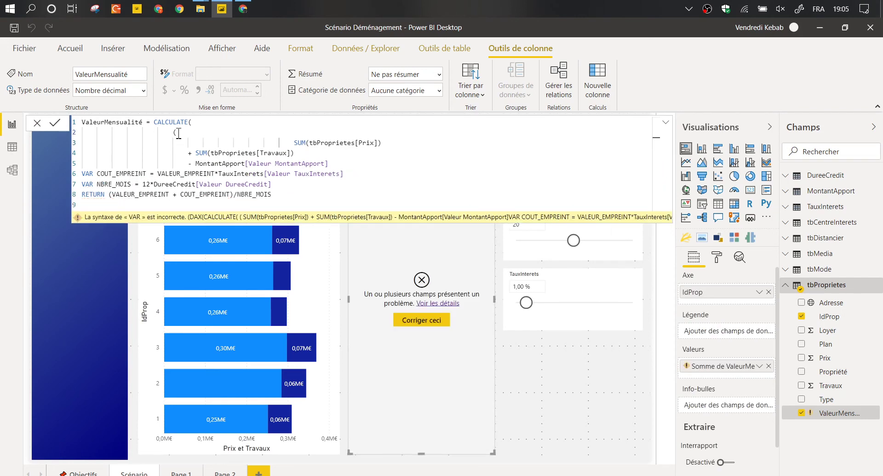
pyautogui.press('Delete')
pyautogui.press('Delete')
pyautogui.press('Delete')
pyautogui.press('Delete')
pyautogui.press('Delete')
pyautogui.press('Delete')
pyautogui.press('Delete')
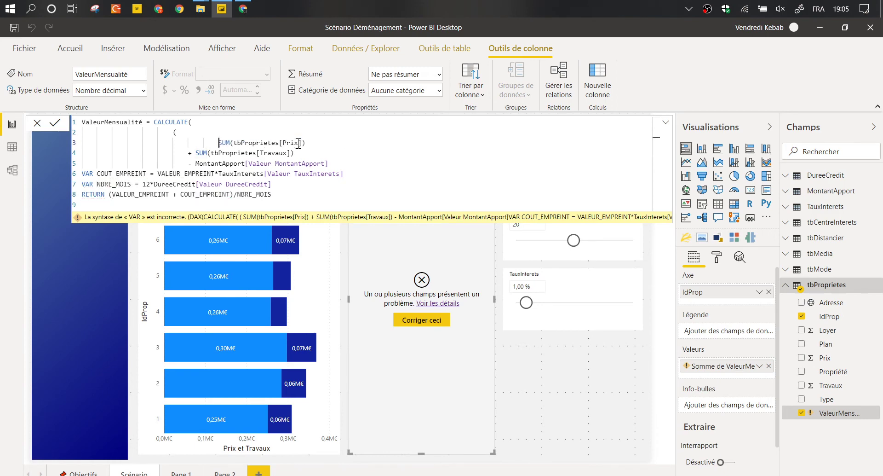
pyautogui.press('Down')
pyautogui.press('Down')
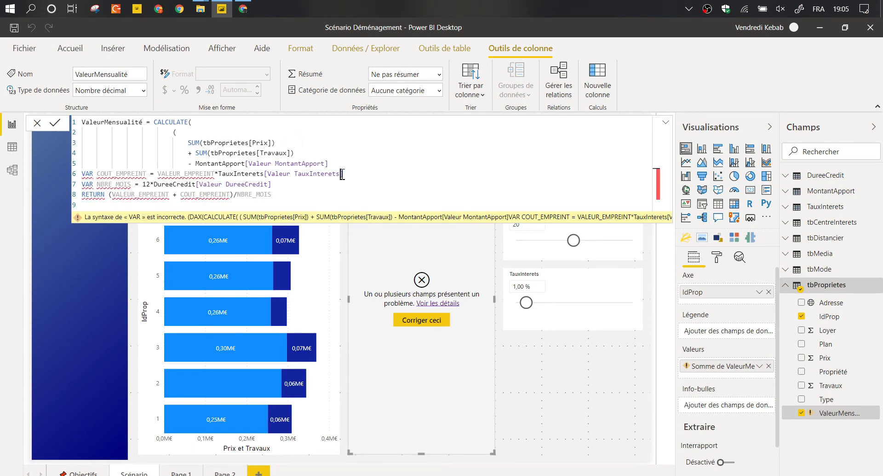
pyautogui.click(340, 164)
pyautogui.hotkey('shift', 'Return')
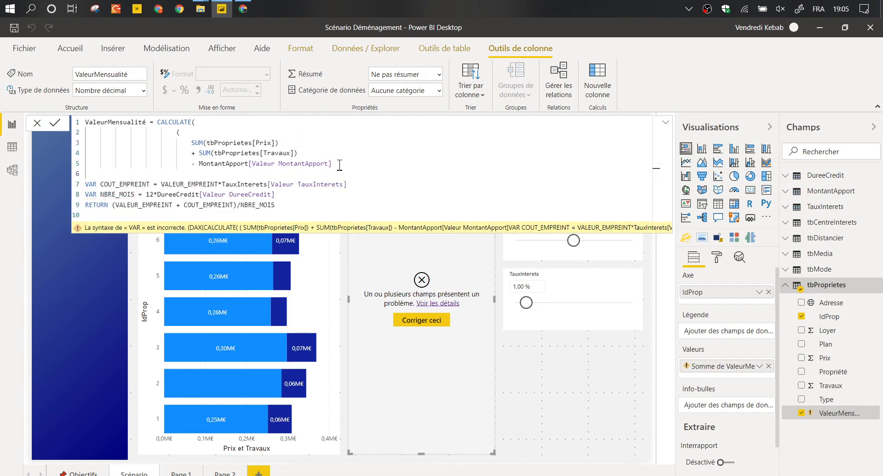
pyautogui.press('Tab')
pyautogui.press('Tab')
pyautogui.press('Tab')
pyautogui.press('Tab')
pyautogui.press('Tab')
pyautogui.press('Tab')
pyautogui.write(')')
pyautogui.hotkey('shift', 'Return')
pyautogui.write('*')
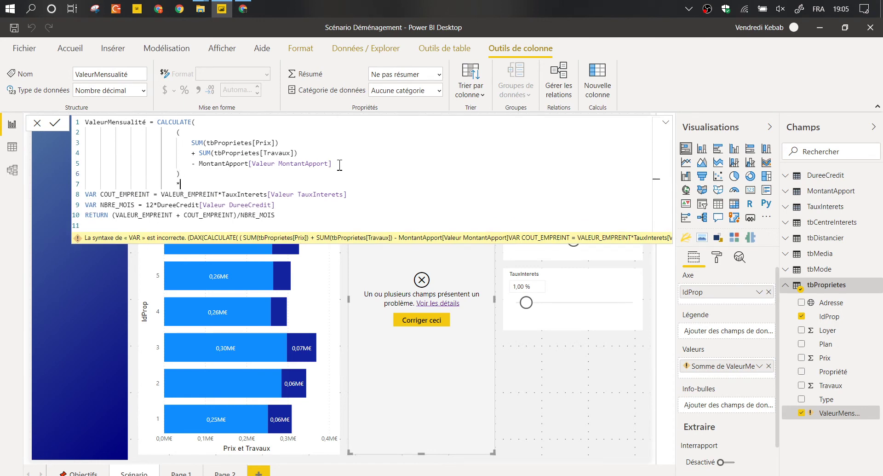
pyautogui.write('taux')
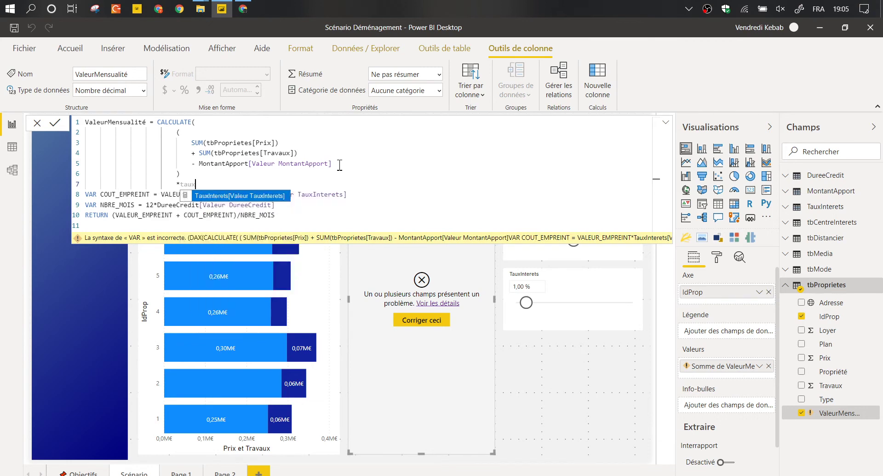
pyautogui.press('Tab')
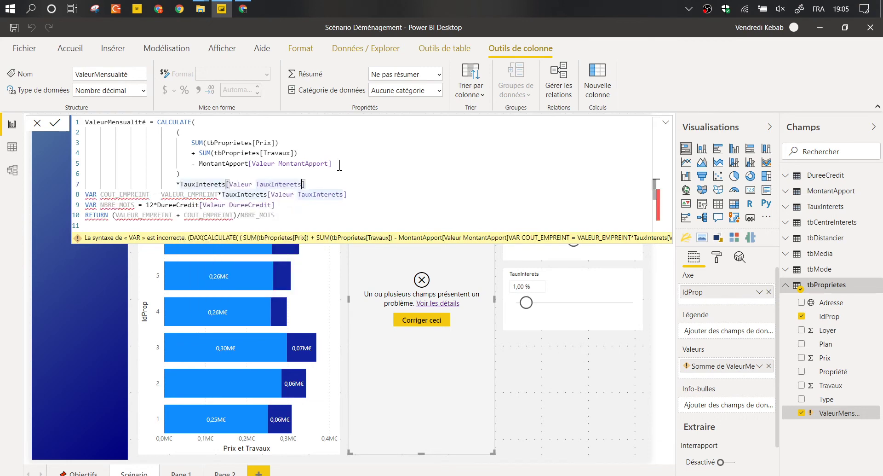
pyautogui.press('Left')
pyautogui.press('Left')
pyautogui.press('Left')
pyautogui.press('Left')
pyautogui.press('Left')
pyautogui.press('Left')
pyautogui.press('Left')
pyautogui.press('Left')
pyautogui.press('Left')
pyautogui.press('Left')
pyautogui.press('Left')
pyautogui.press('Left')
pyautogui.press('Left')
pyautogui.press('Left')
pyautogui.press('Left')
pyautogui.press('Left')
pyautogui.press('Left')
pyautogui.press('Left')
pyautogui.press('Left')
pyautogui.press('Left')
pyautogui.press('Left')
pyautogui.press('Left')
pyautogui.press('Left')
pyautogui.hotkey('shift', 'Return')
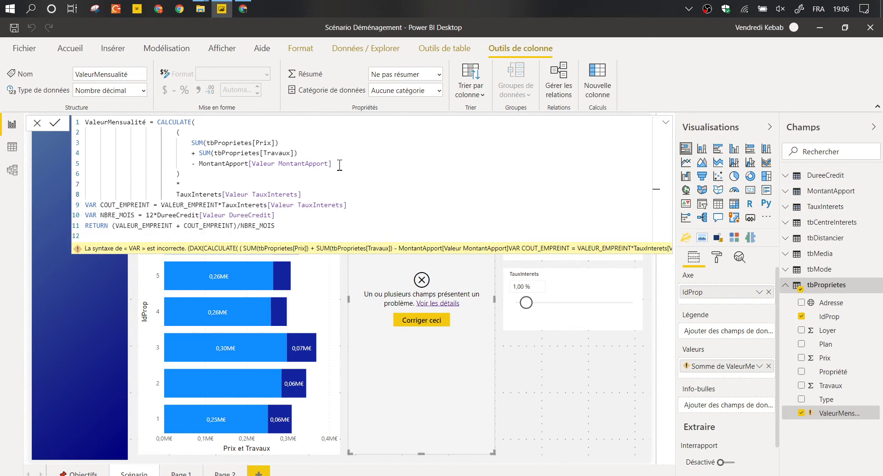
pyautogui.write('(1 +')
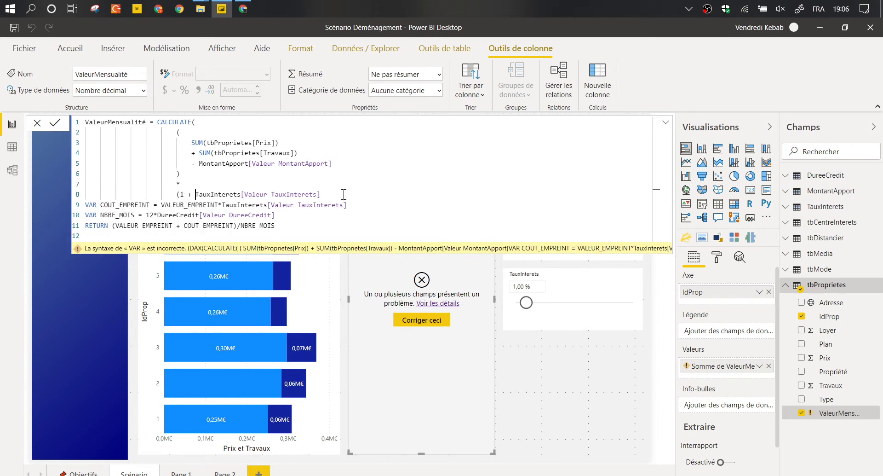
pyautogui.press('End')
pyautogui.write(')')
# Divide the expression by (DureeCredit*12) on its own line.
pyautogui.hotkey('shift', 'Return')
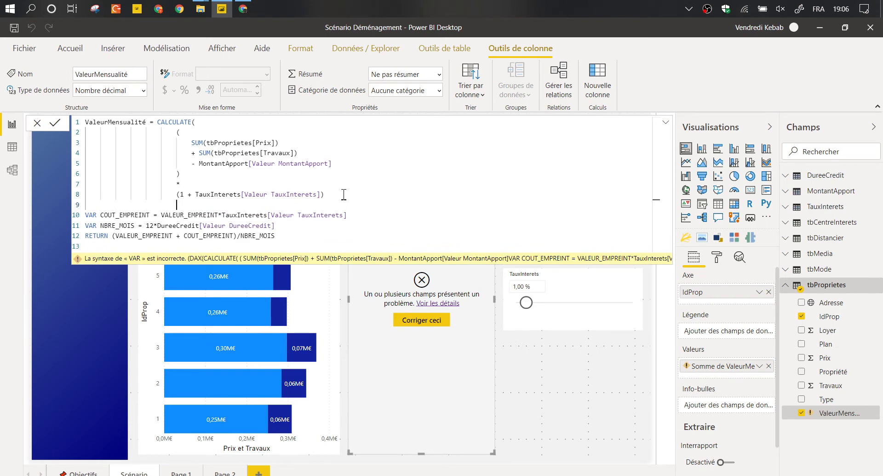
pyautogui.write('/')
pyautogui.hotkey('shift', 'Return')
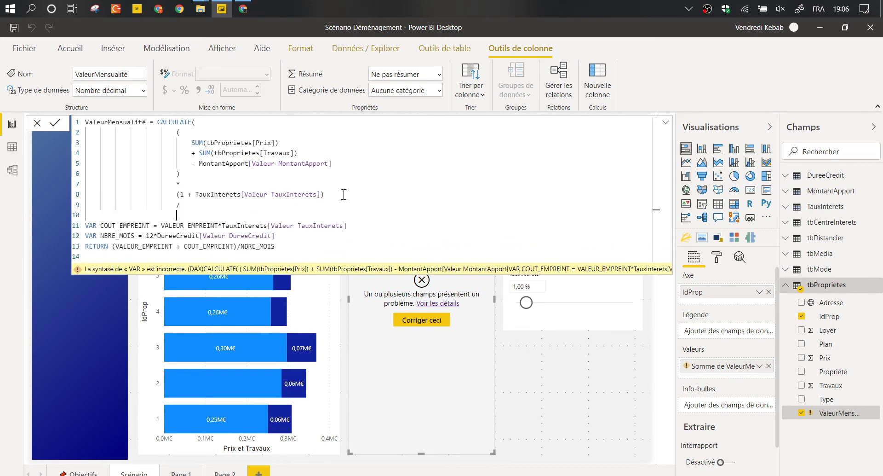
pyautogui.write('dure')
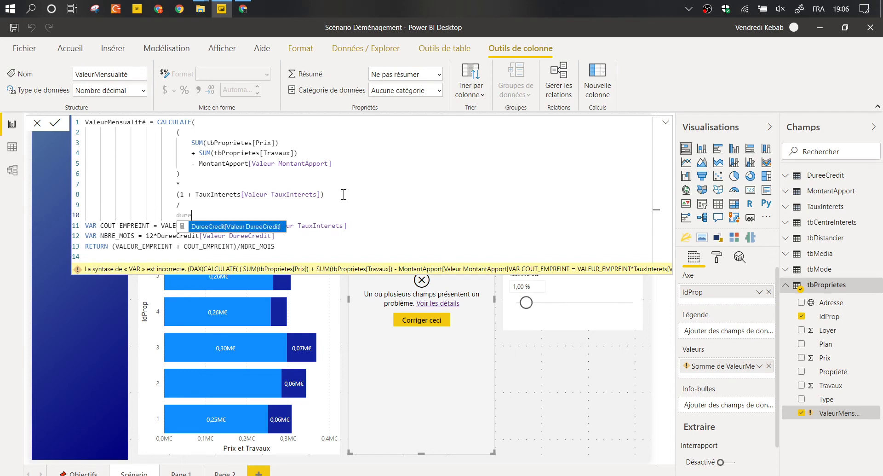
pyautogui.press('Tab')
pyautogui.write('ù1')
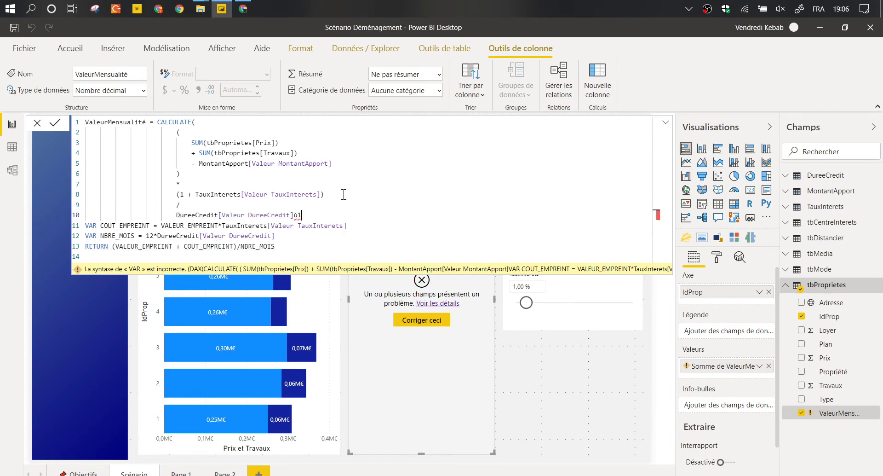
pyautogui.press('BackSpace')
pyautogui.press('BackSpace')
pyautogui.write('*12)')
pyautogui.press('Up')
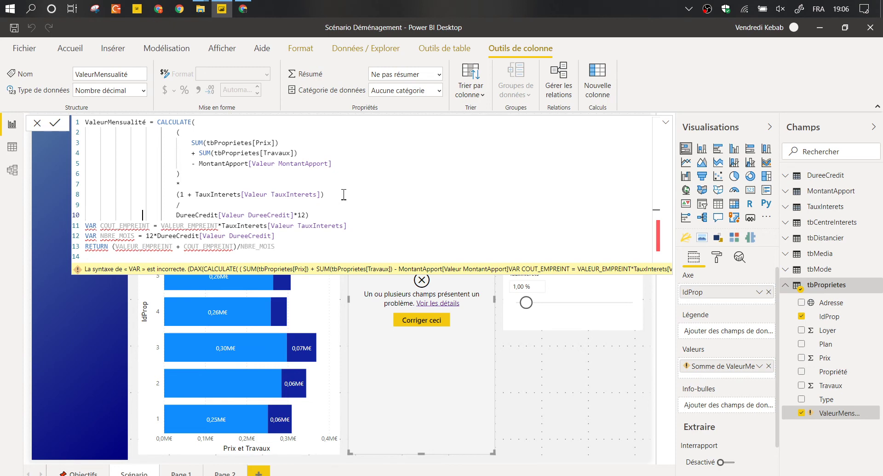
pyautogui.write('(')
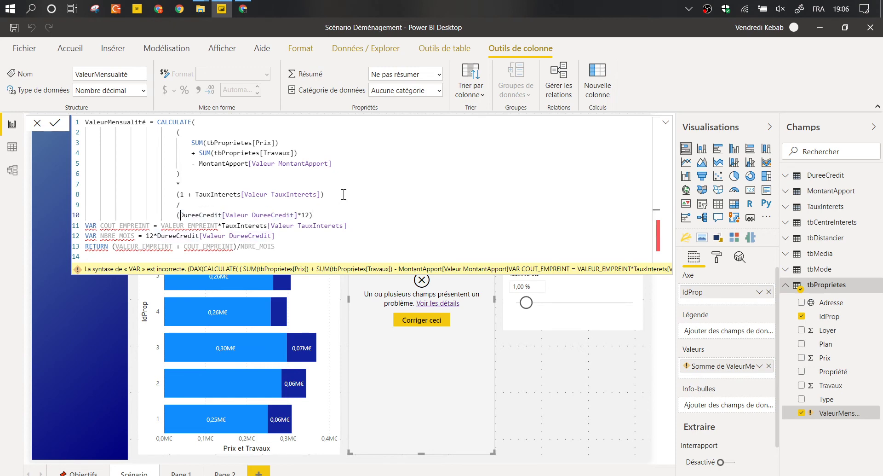
# Delete the old VAR and RETURN lines, close CALCULATE, verify brackets and commit the measure.
pyautogui.moveTo(324, 214); pyautogui.dragTo(354, 256)
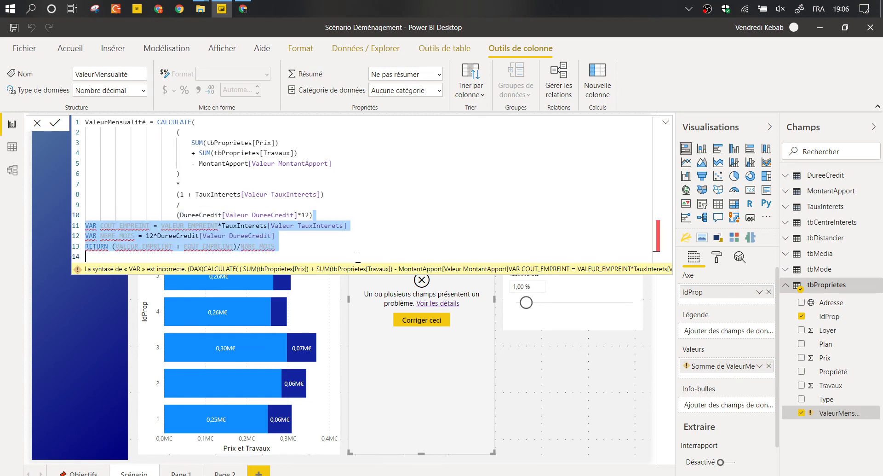
pyautogui.press('Delete')
pyautogui.press('Return')
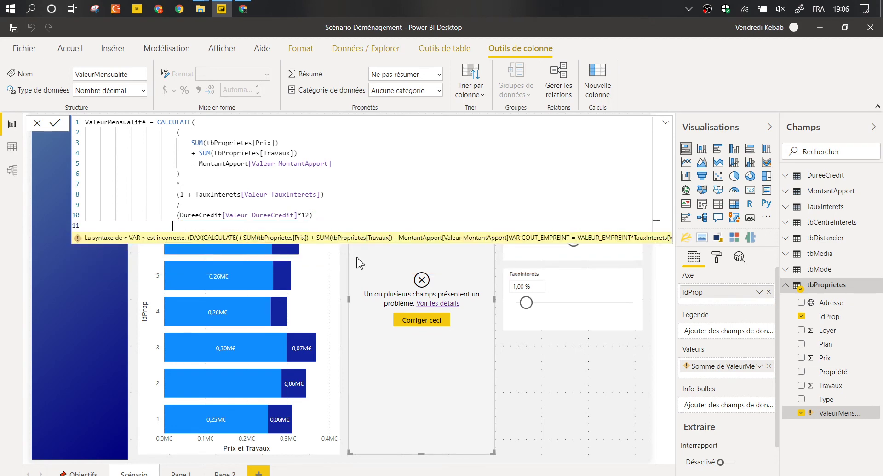
pyautogui.write(')')
pyautogui.press('Tab')
pyautogui.press('Tab')
pyautogui.press('Tab')
pyautogui.press('Tab')
pyautogui.press('Tab')
pyautogui.click(192, 206)
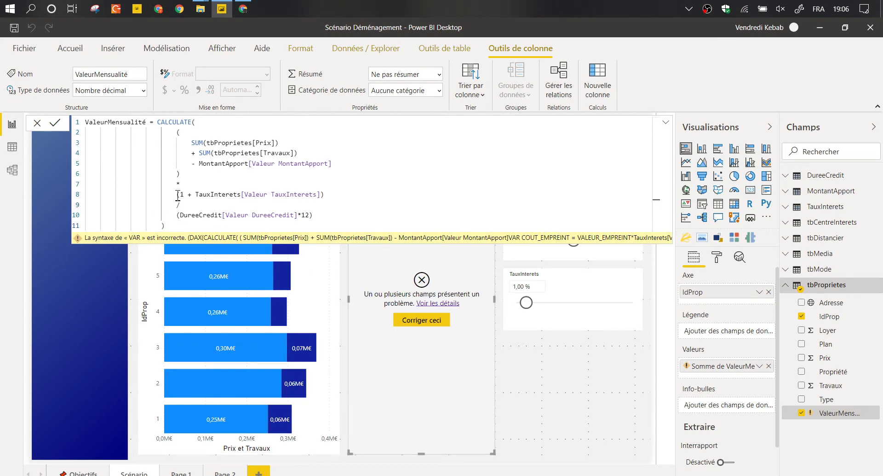
pyautogui.click(177, 194)
pyautogui.click(177, 132)
pyautogui.click(185, 227)
pyautogui.click(163, 226)
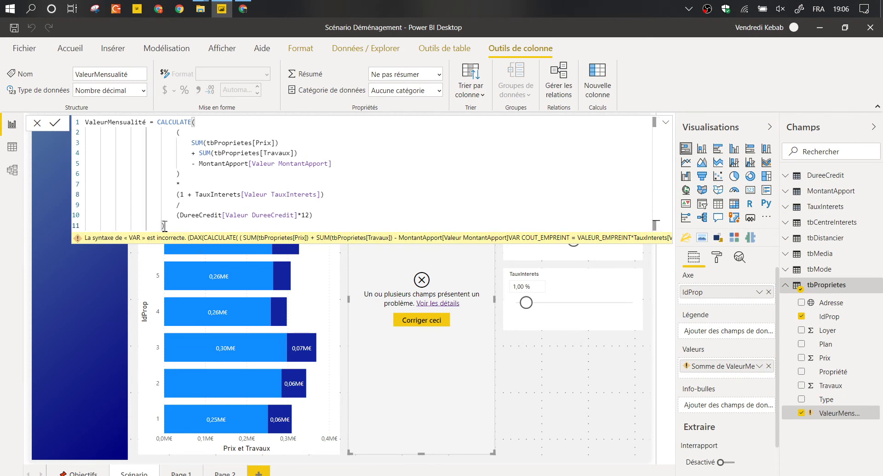
pyautogui.press('Return')
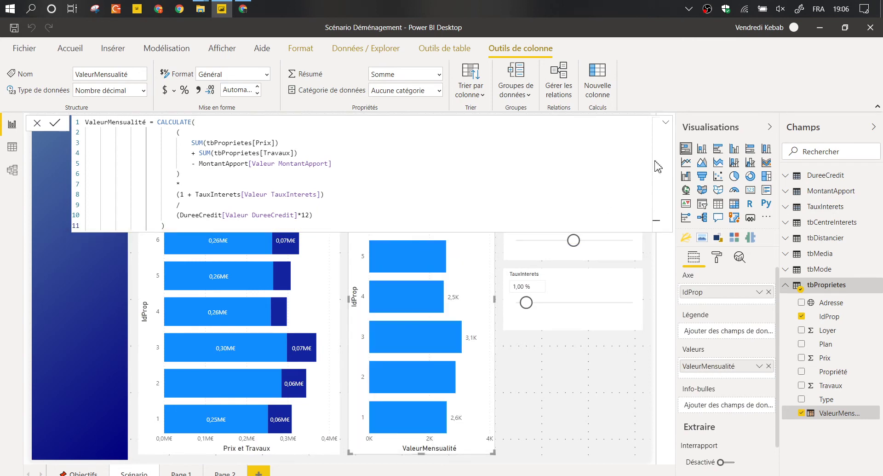
# Shrink the ValeurMensualité chart from the top and raise TauxInterets to 1,05 %.
pyautogui.click(666, 123)
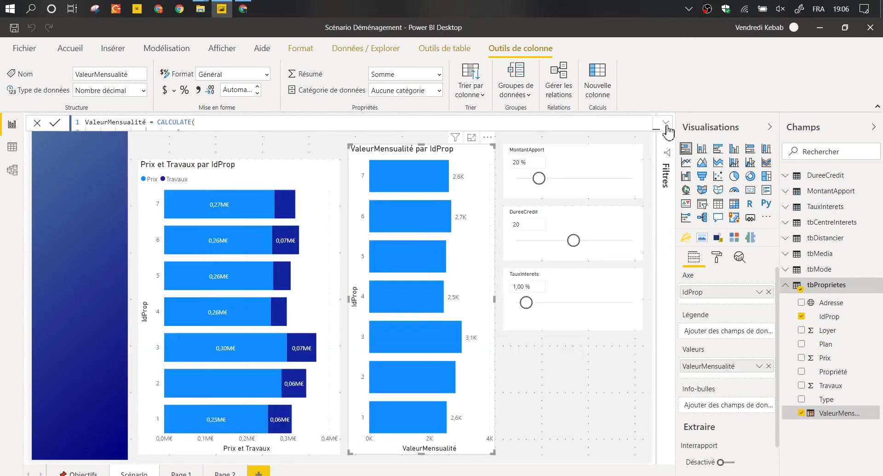
pyautogui.moveTo(421, 144); pyautogui.dragTo(427, 199)
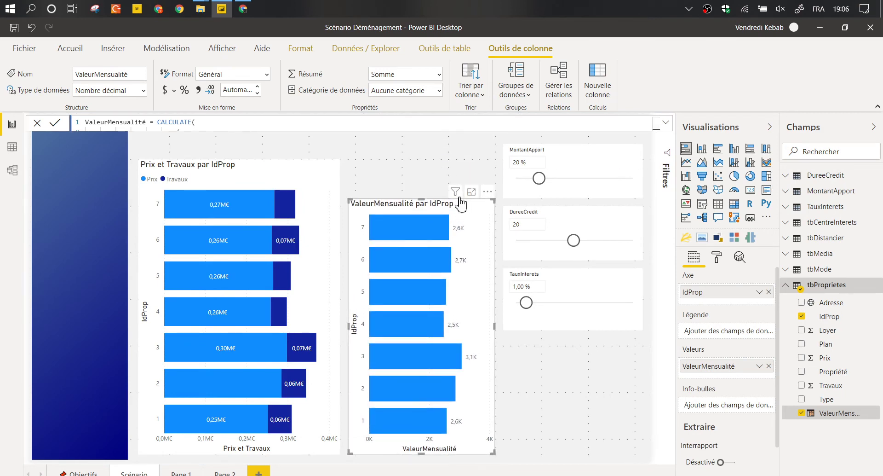
pyautogui.moveTo(457, 195)
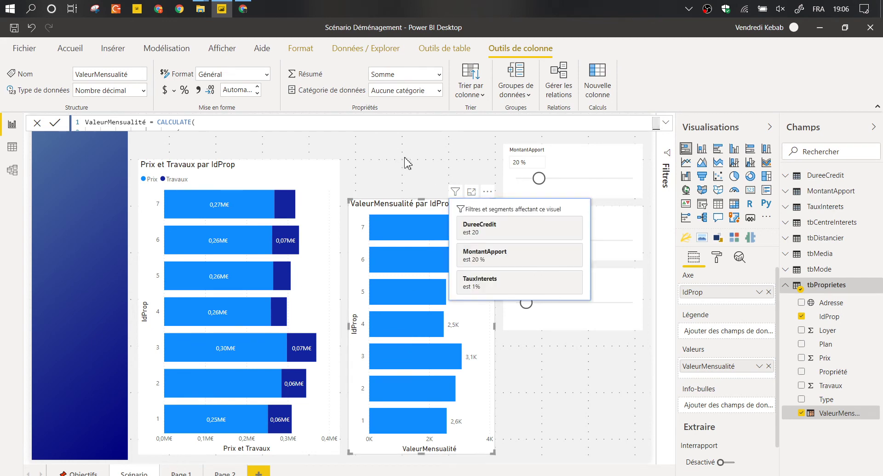
pyautogui.click(408, 163)
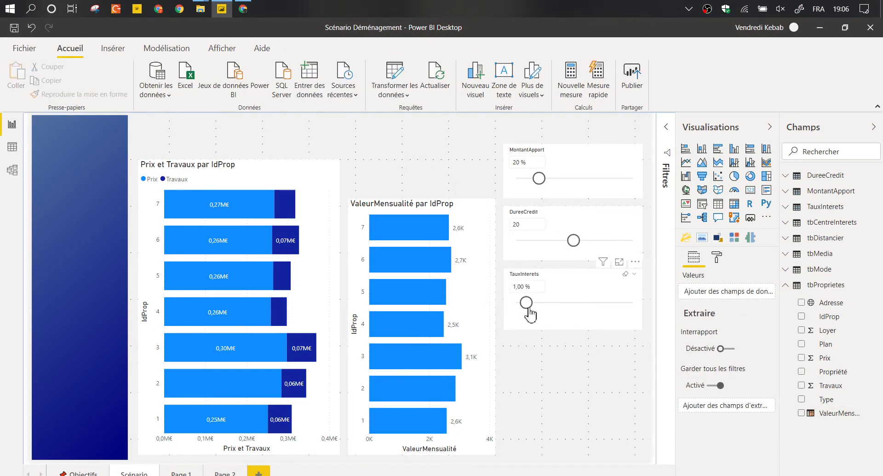
pyautogui.moveTo(528, 303); pyautogui.dragTo(531, 303)
# Widen column C of the property list in Excel Online, then return to Power BI.
pyautogui.click(243, 8)
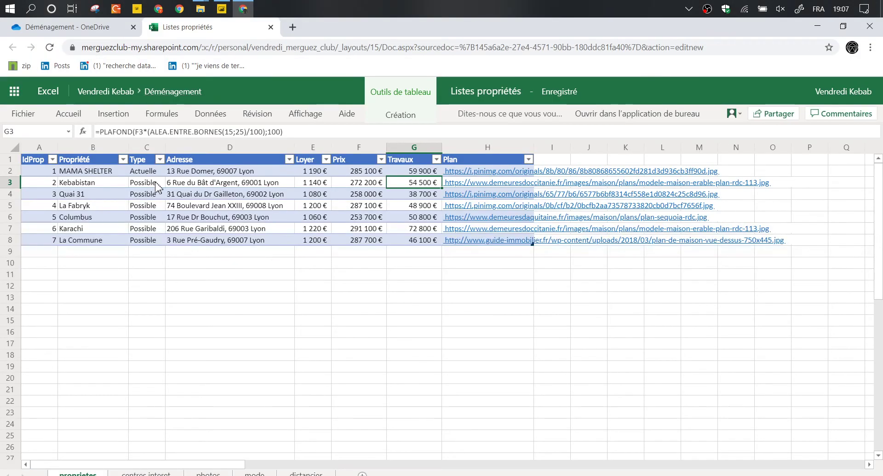
pyautogui.click(156, 184)
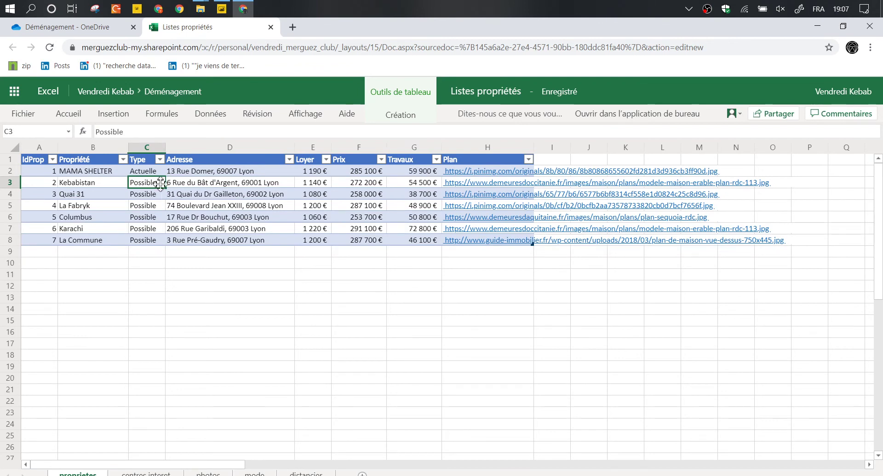
pyautogui.moveTo(166, 147); pyautogui.dragTo(177, 154)
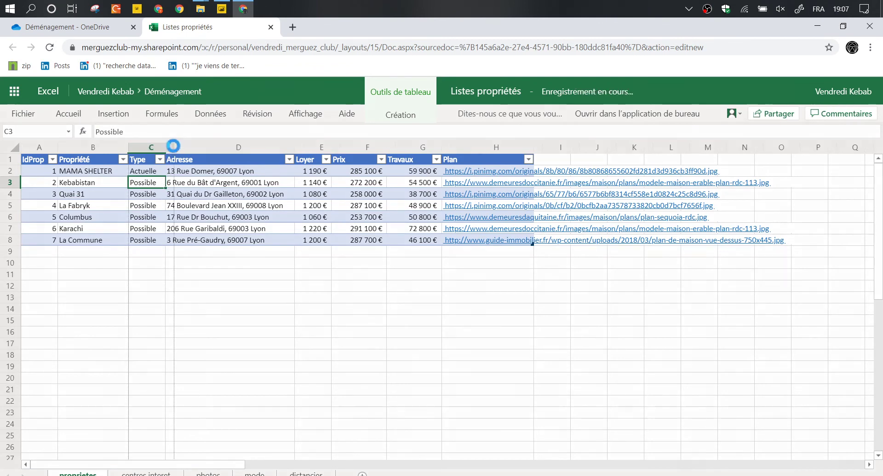
pyautogui.click(222, 9)
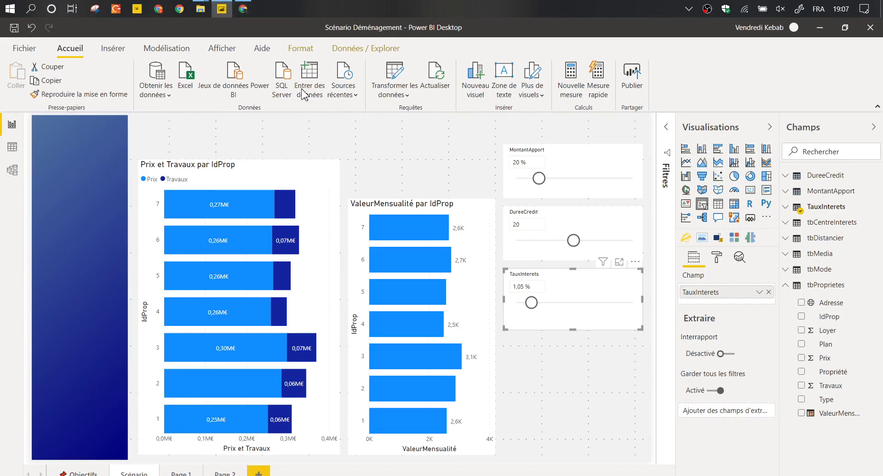
# Review the ValeurMensualité formula's brackets around the Prix, Travaux and MontantApport terms.
pyautogui.click(827, 417)
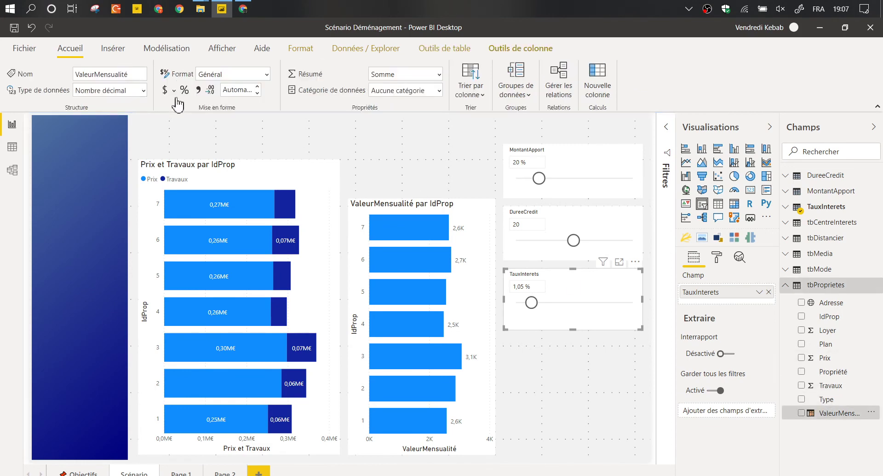
pyautogui.click(190, 129)
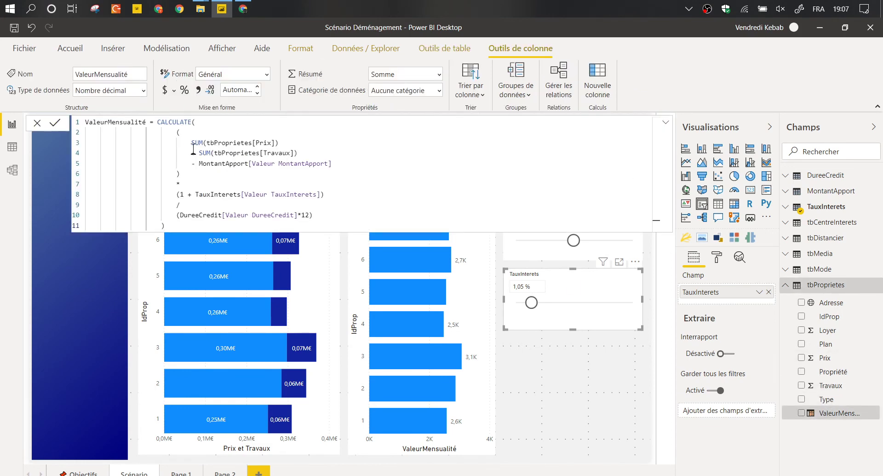
pyautogui.moveTo(193, 146); pyautogui.dragTo(202, 163)
pyautogui.click(208, 173)
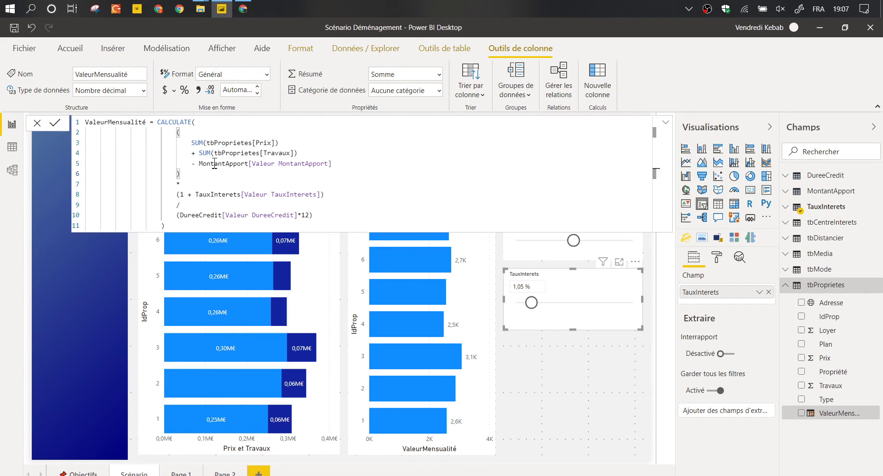
pyautogui.click(214, 164)
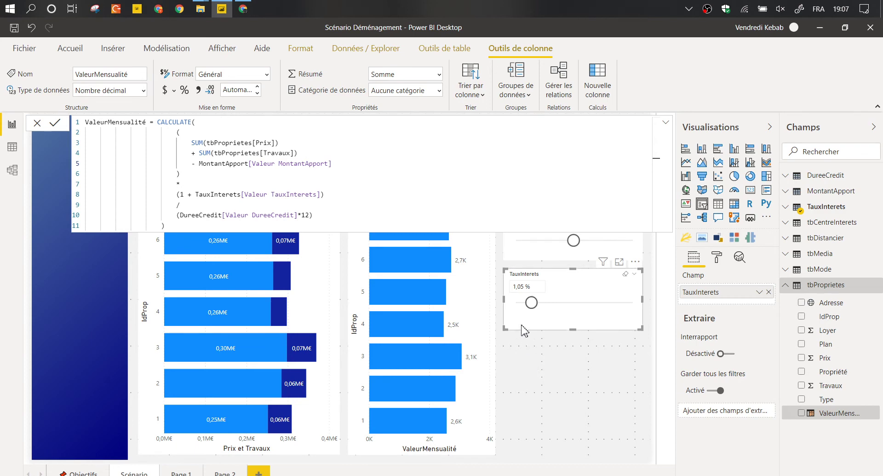
pyautogui.click(502, 278)
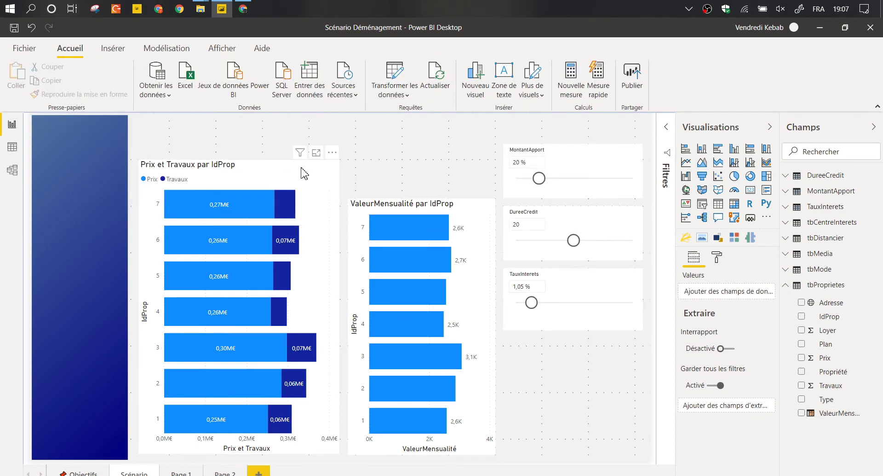
# Lower the Prix et Travaux chart to align with the ValeurMensualité chart, then go to Objectifs.
pyautogui.click(269, 164)
pyautogui.moveTo(244, 169); pyautogui.dragTo(252, 209)
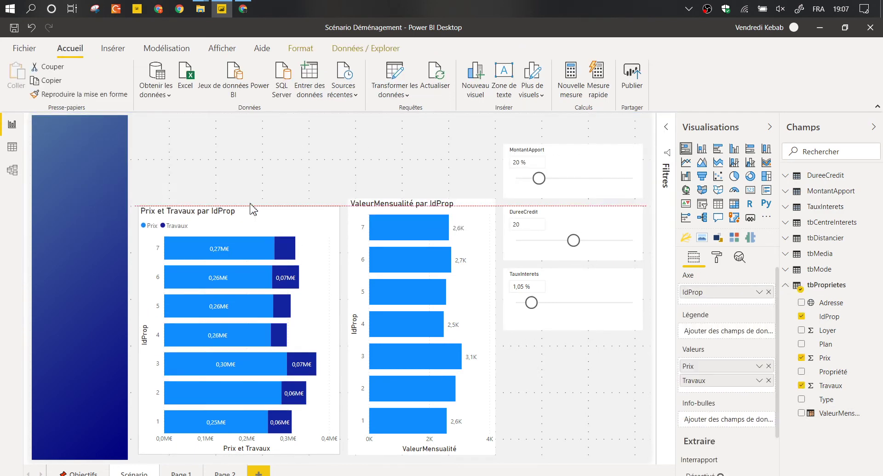
pyautogui.click(250, 151)
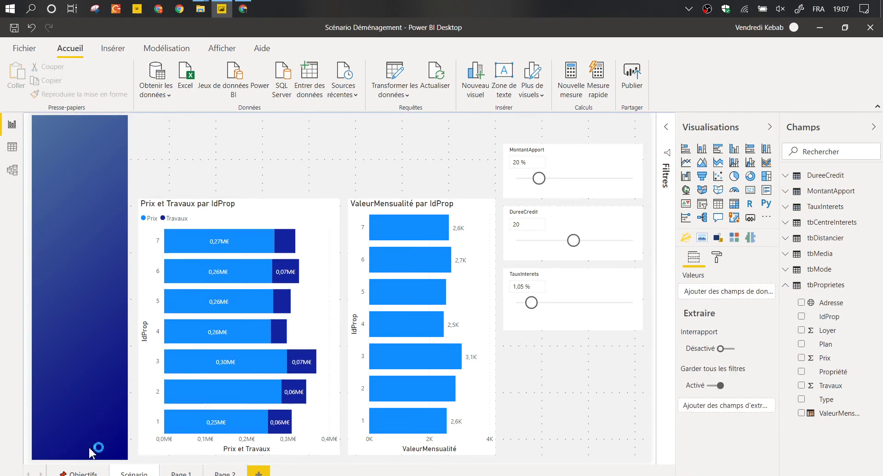
pyautogui.click(84, 473)
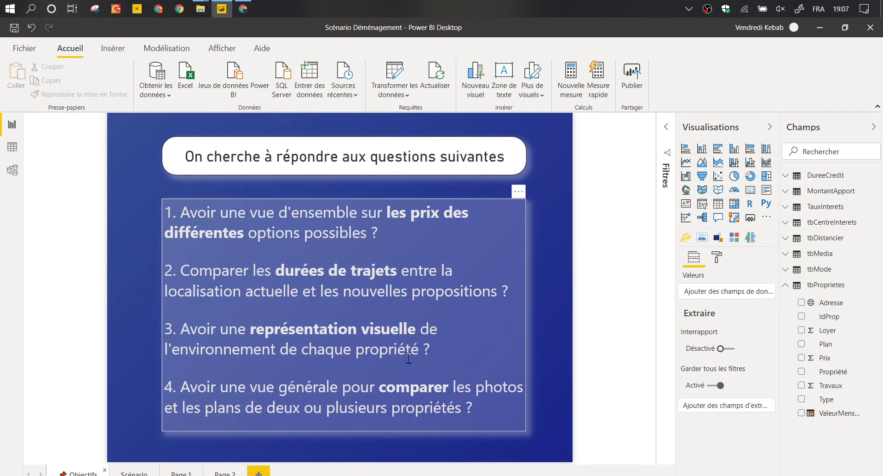
# Switch the field list from tbProprietes to tbDistancier, view Pages 1 and 2, then add Page 3.
pyautogui.click(788, 286)
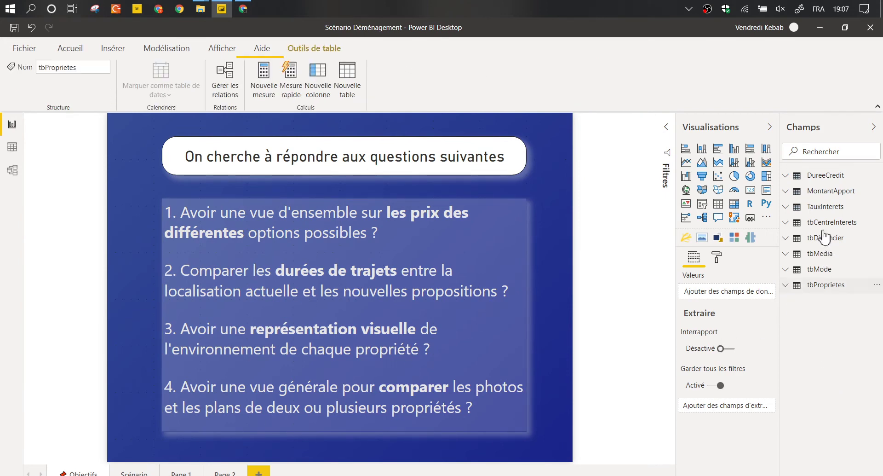
pyautogui.click(789, 241)
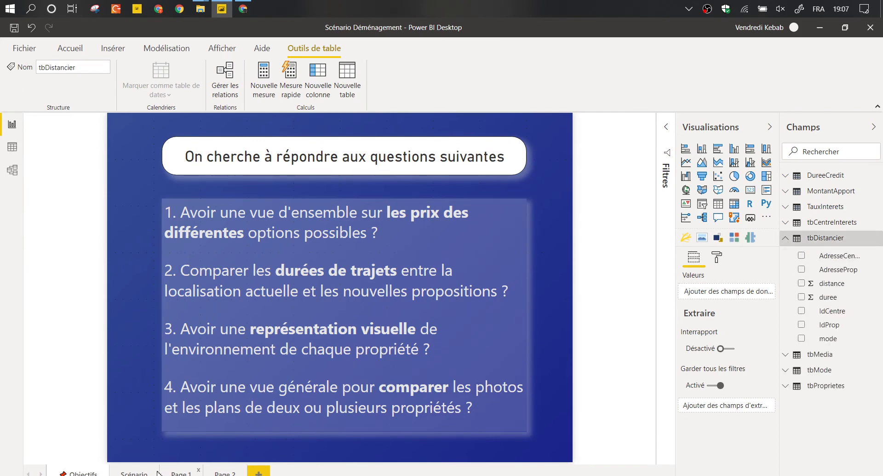
pyautogui.click(189, 473)
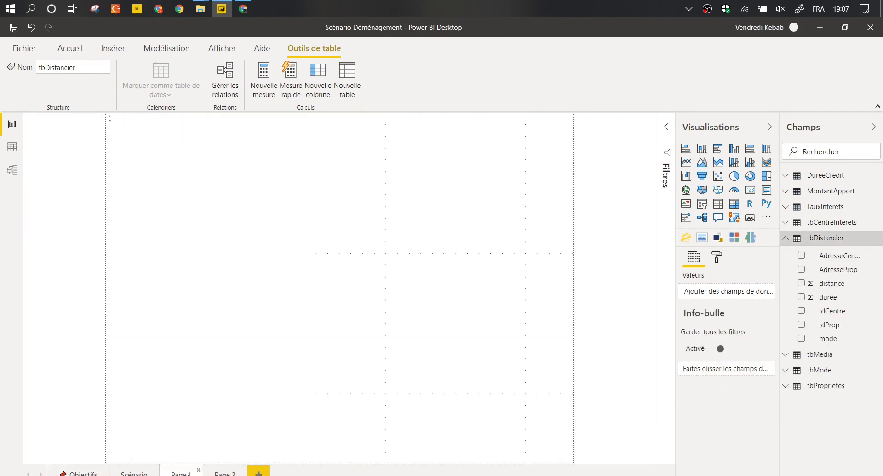
pyautogui.click(225, 473)
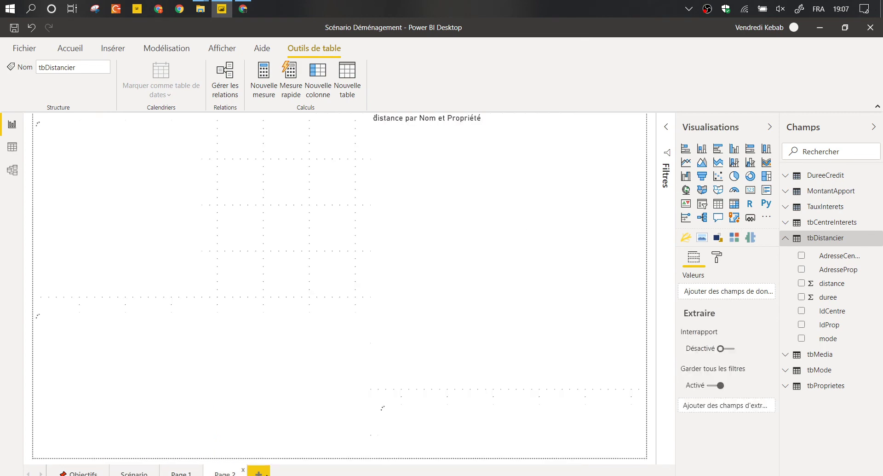
pyautogui.click(259, 472)
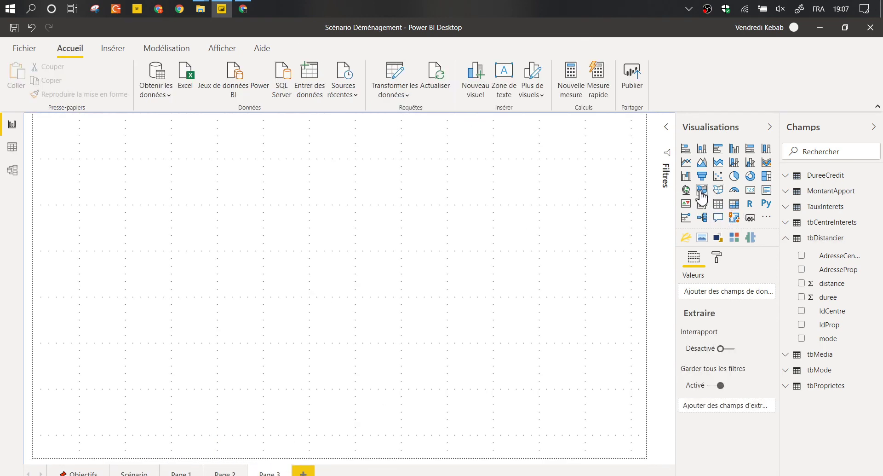
# Add a map visual and plot the tbProprietes Adresse field as its location.
pyautogui.click(686, 189)
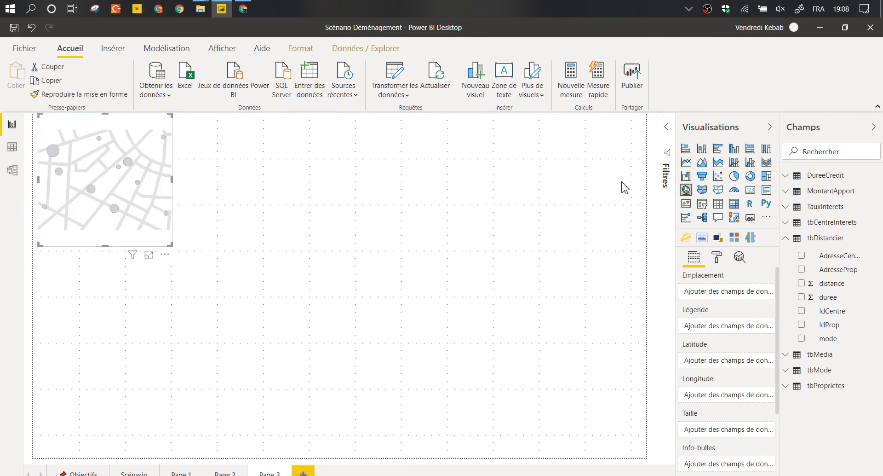
pyautogui.click(788, 240)
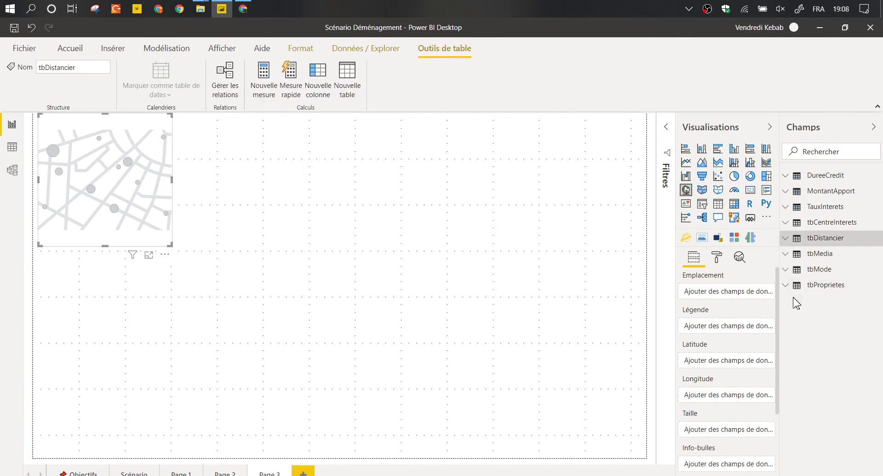
pyautogui.click(813, 285)
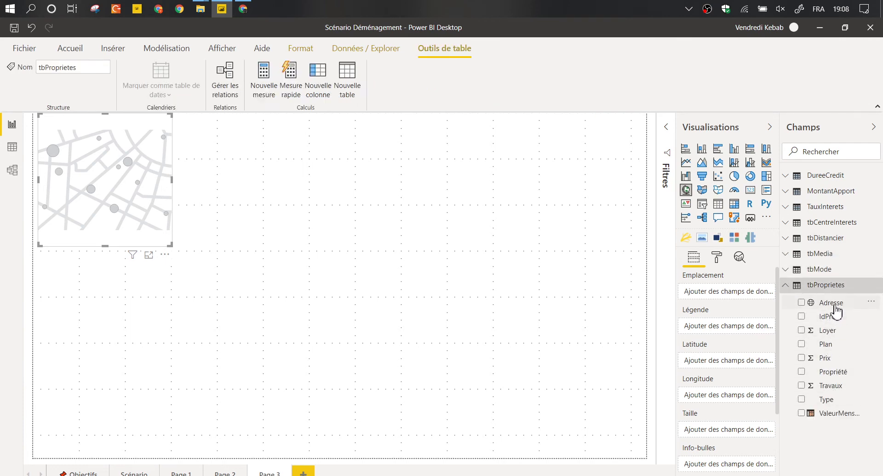
pyautogui.moveTo(836, 312); pyautogui.dragTo(676, 294)
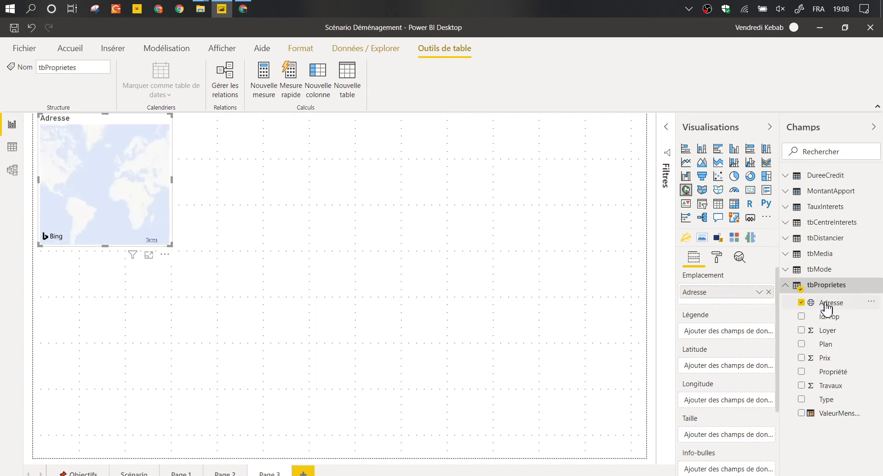
# Check that the Adresse field's data category is set to Adresse.
pyautogui.click(829, 307)
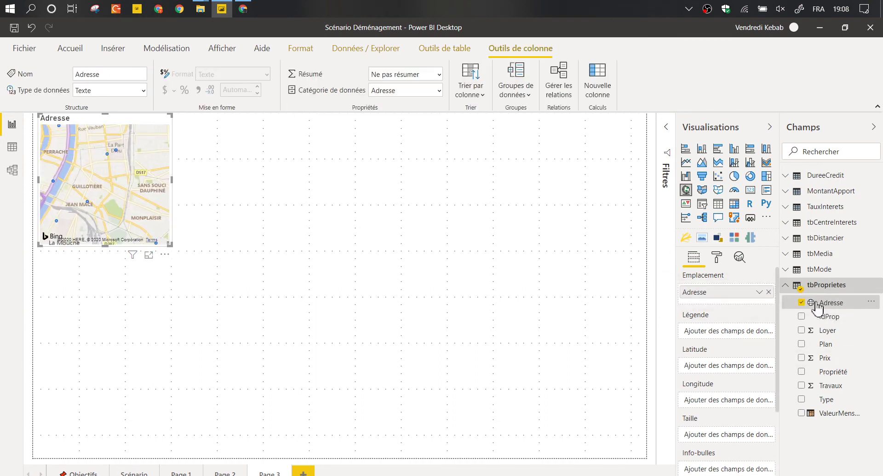
pyautogui.doubleClick(828, 304)
pyautogui.click(833, 317)
pyautogui.click(831, 302)
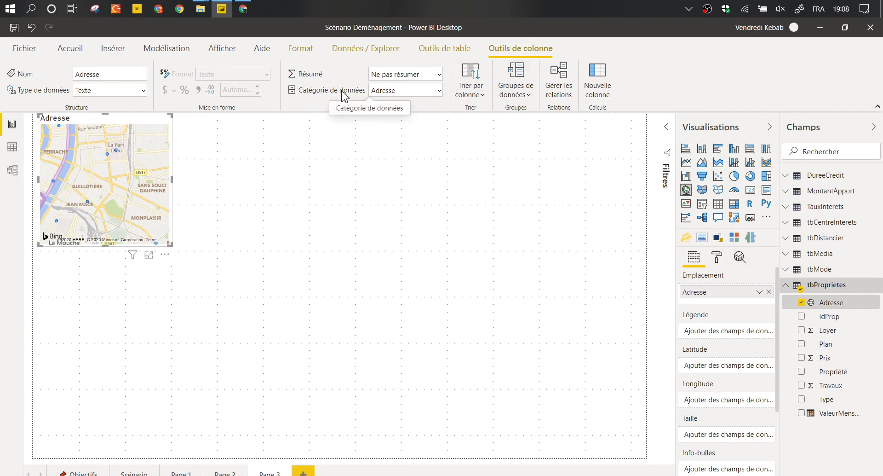
pyautogui.click(439, 90)
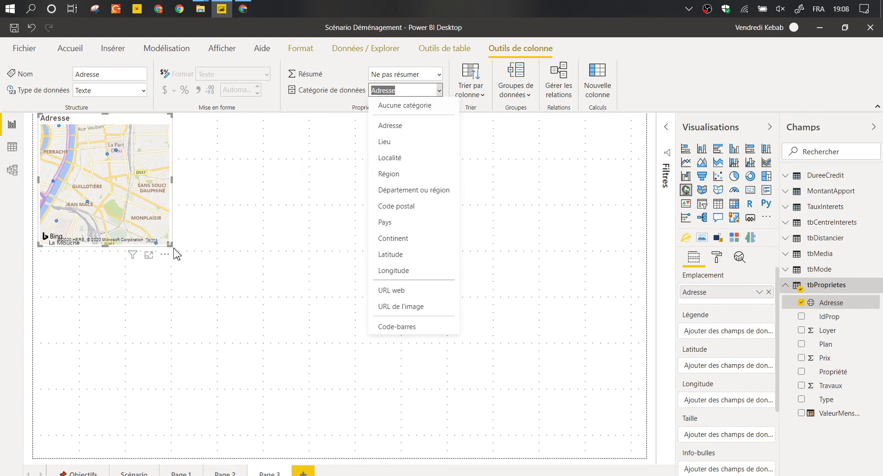
# Enlarge the map across the upper-left of the page and set its theme to Nuances de gris.
pyautogui.moveTo(174, 253); pyautogui.dragTo(331, 349)
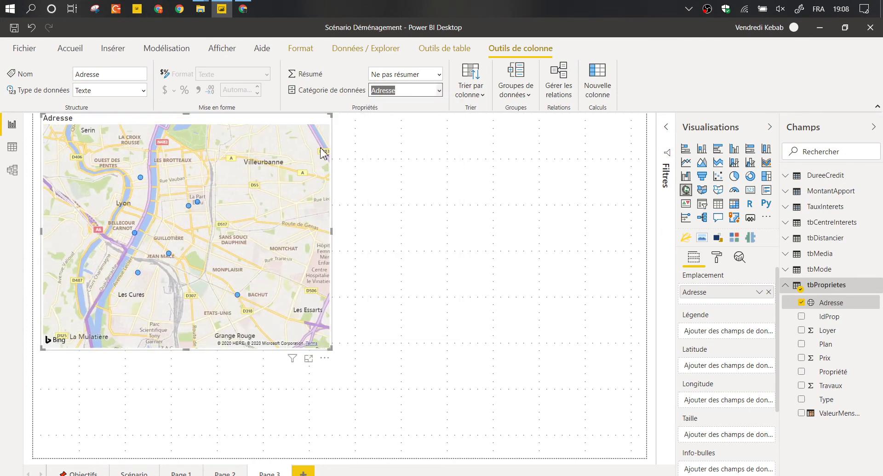
pyautogui.click(307, 129)
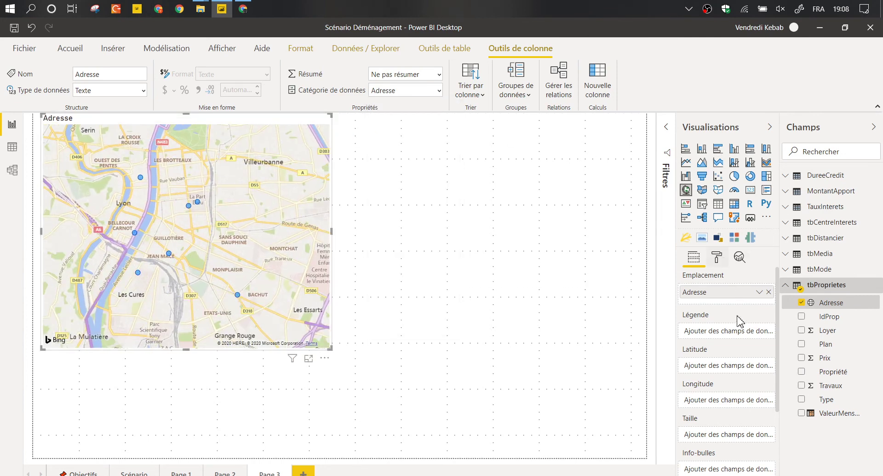
pyautogui.click(722, 388)
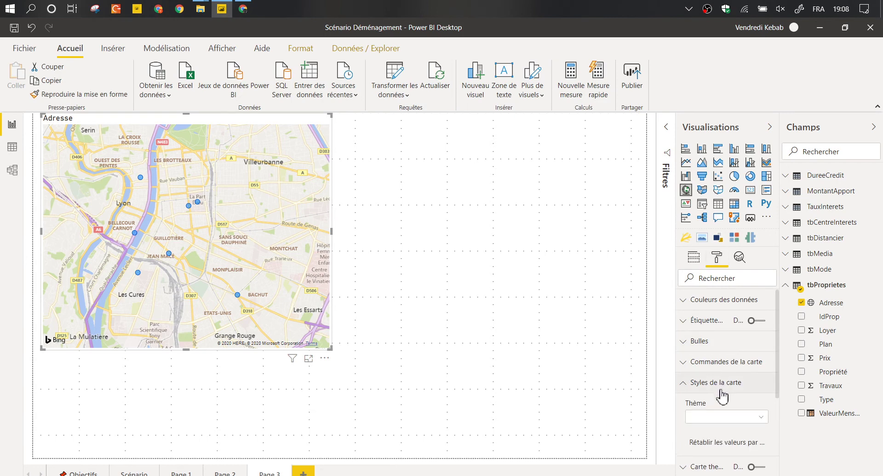
pyautogui.click(719, 416)
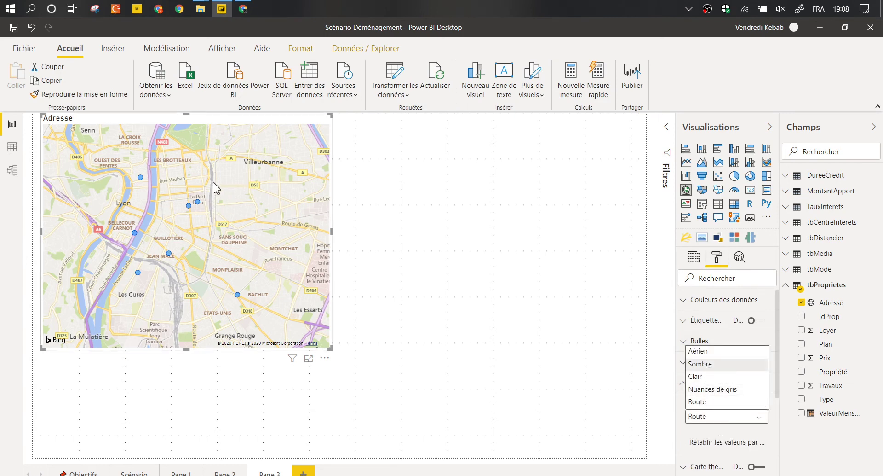
pyautogui.click(712, 389)
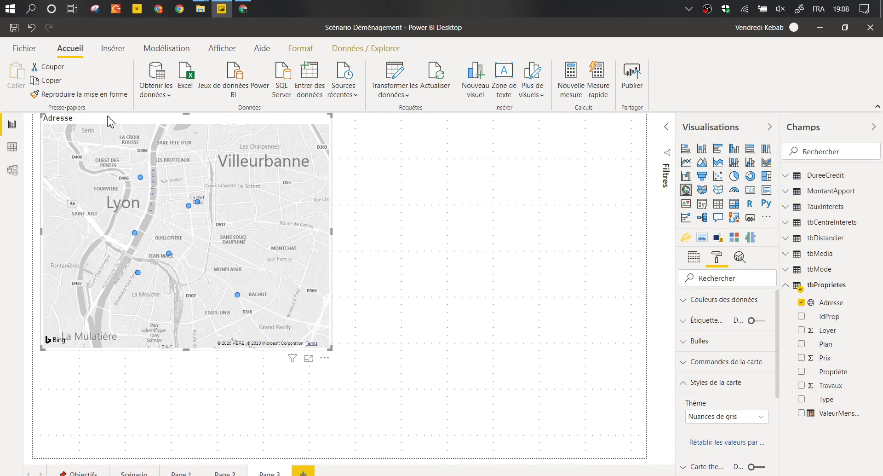
# Turn off the map's Adresse title.
pyautogui.scroll(-3, 731, 355)
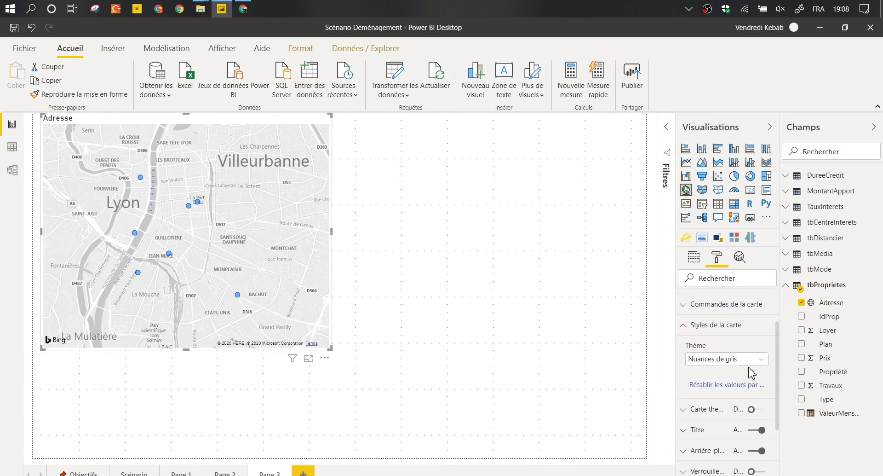
pyautogui.click(755, 431)
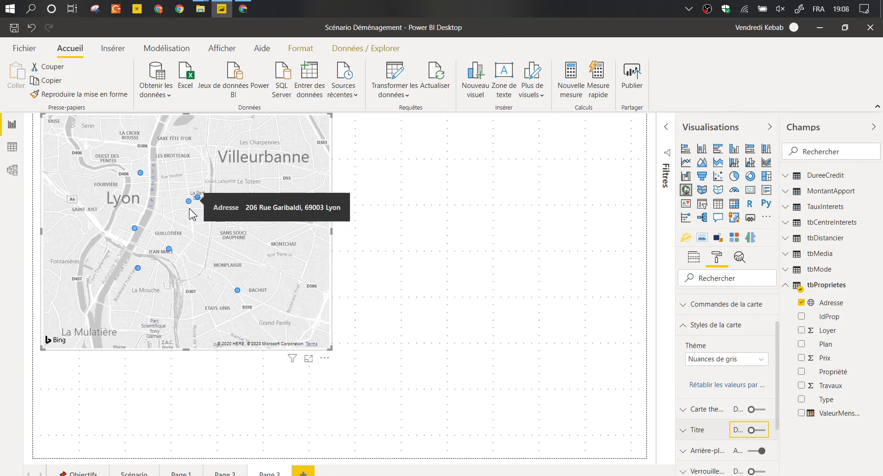
pyautogui.scroll(2, 190, 206)
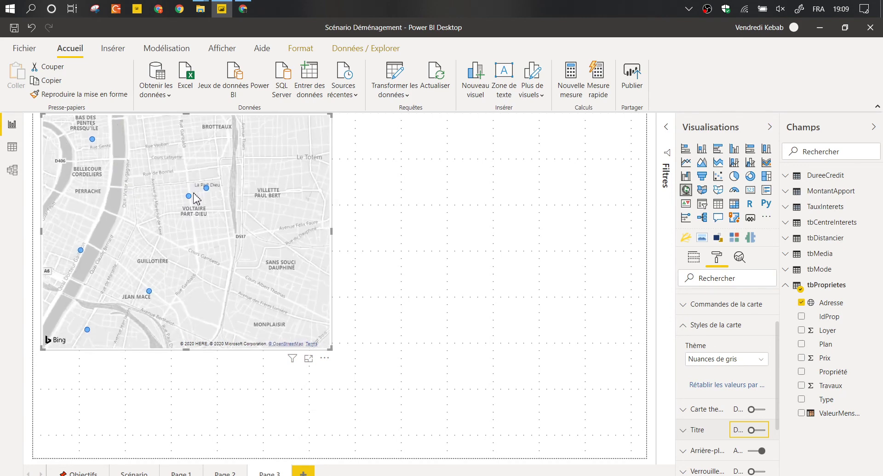
pyautogui.scroll(2, 189, 198)
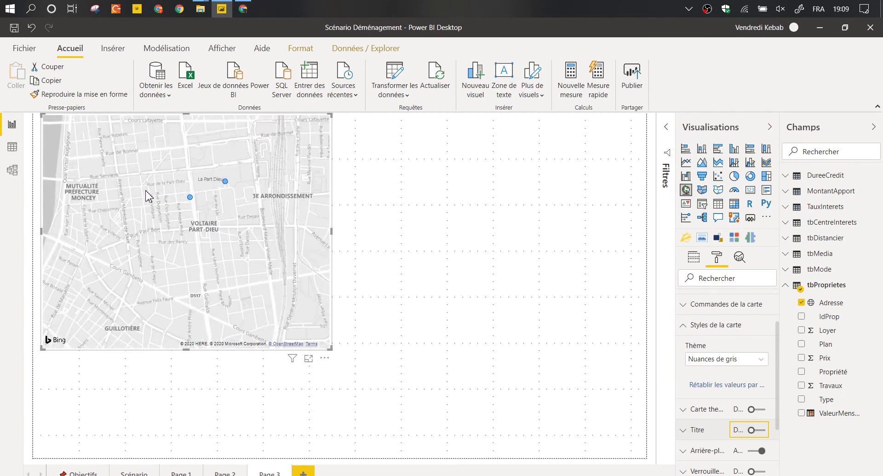
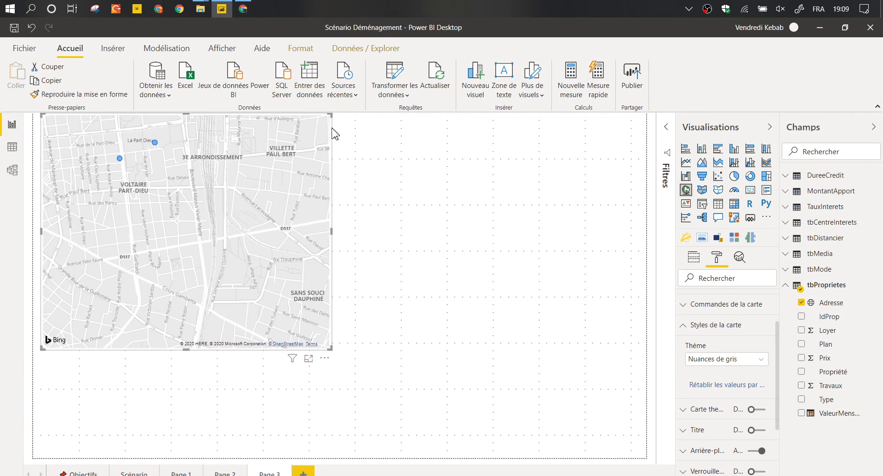
# Pan and zoom the grayscale map out to a city-wide Lyon view showing every property marker.
pyautogui.moveTo(221, 186); pyautogui.dragTo(253, 209)
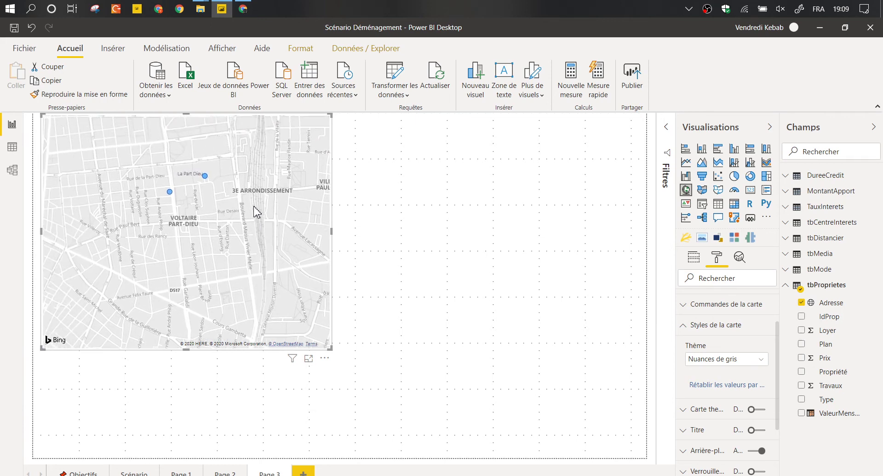
pyautogui.scroll(2, 241, 211)
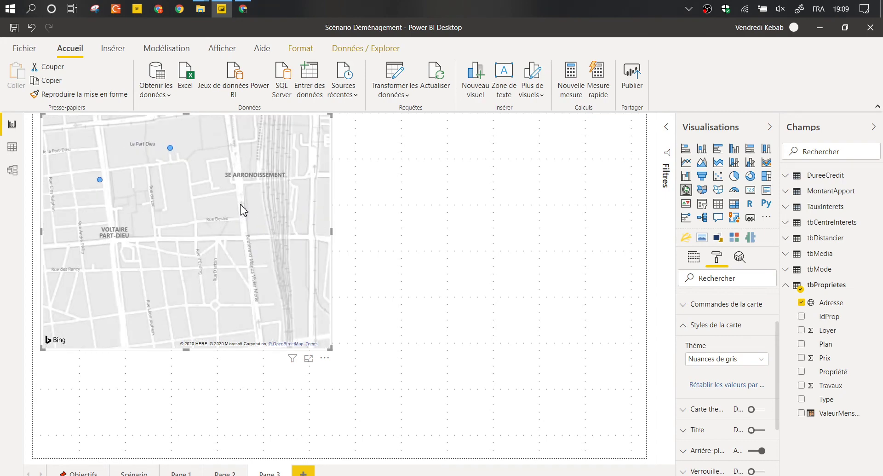
pyautogui.scroll(-2, 241, 210)
pyautogui.scroll(-4, 242, 210)
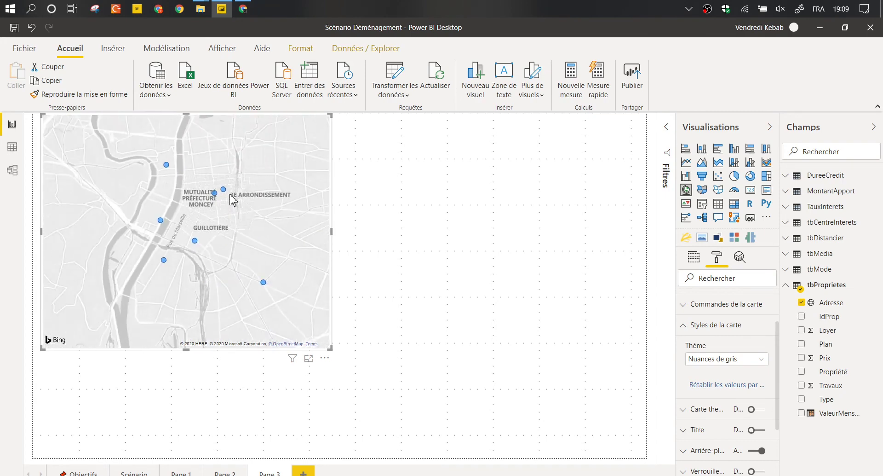
pyautogui.click(341, 152)
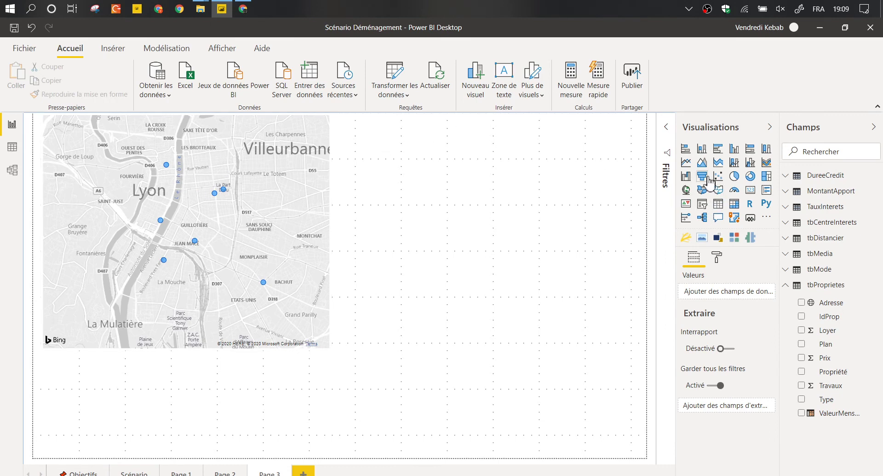
# Add a Table visual and place it, stretched tall, at the top right beside the map.
pyautogui.click(787, 286)
pyautogui.click(787, 239)
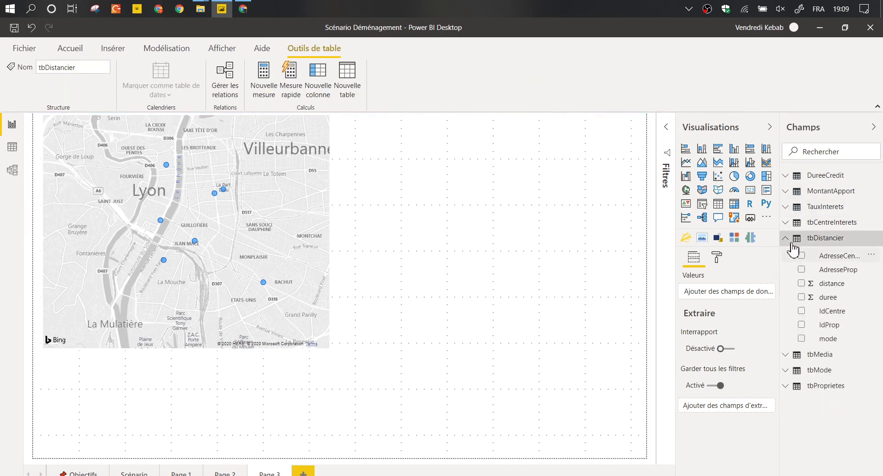
pyautogui.moveTo(781, 242); pyautogui.dragTo(750, 244)
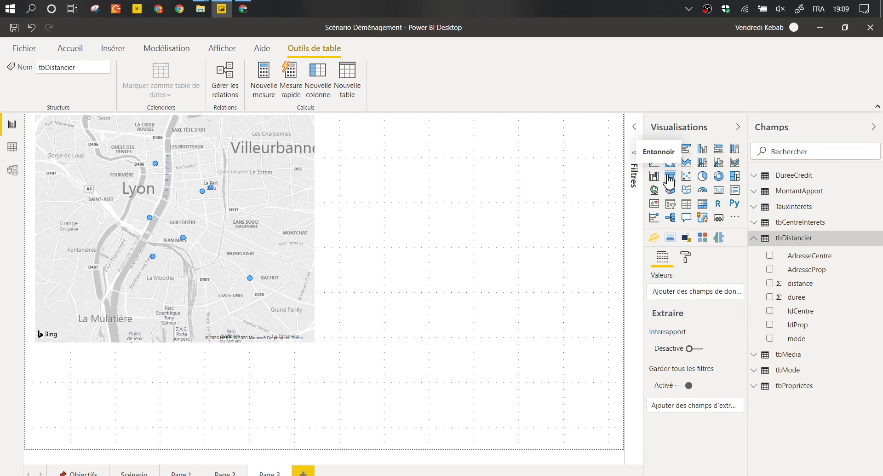
pyautogui.click(685, 209)
pyautogui.moveTo(223, 377); pyautogui.dragTo(533, 171)
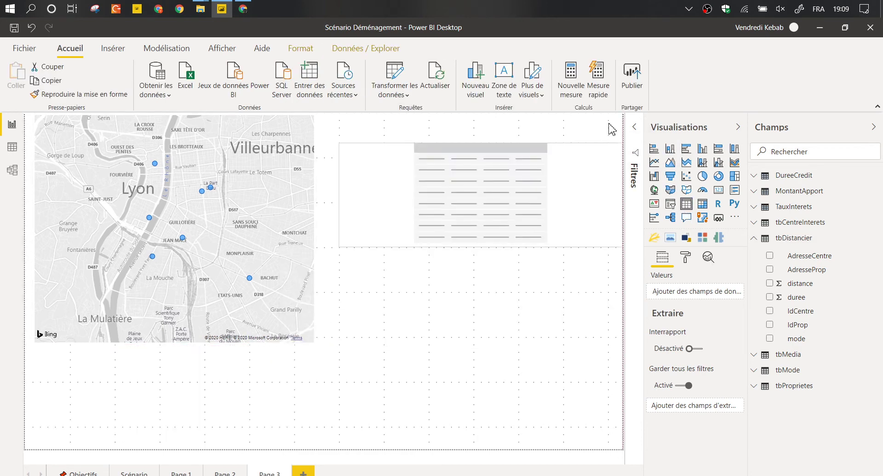
pyautogui.moveTo(481, 210); pyautogui.dragTo(481, 307)
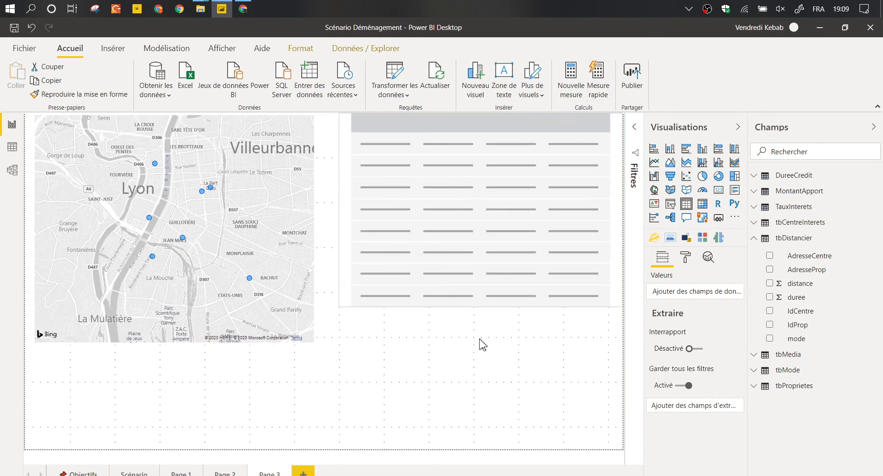
pyautogui.moveTo(482, 344); pyautogui.dragTo(482, 374)
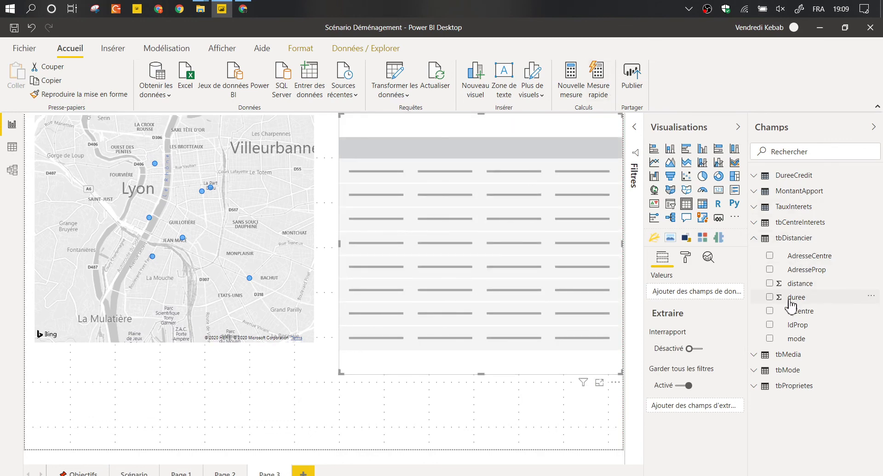
# Fill the table with IdProp, IdCentre, distance and duree from tbDistancier.
pyautogui.click(771, 325)
pyautogui.click(772, 312)
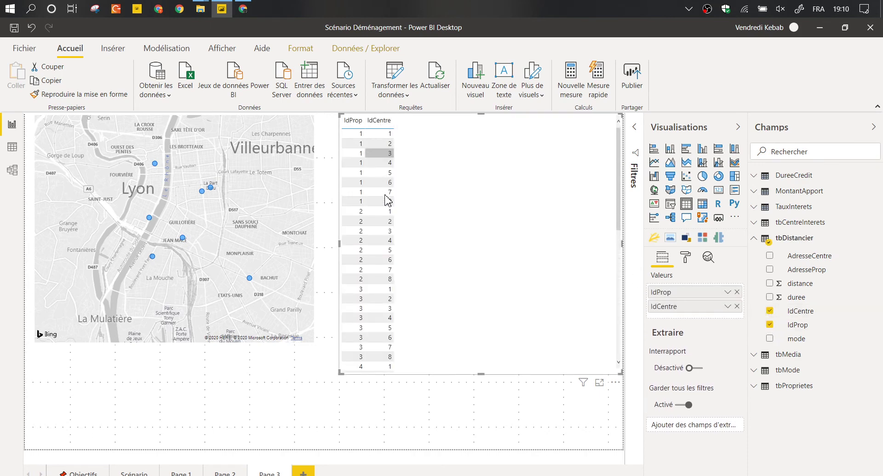
pyautogui.scroll(-5, 403, 265)
pyautogui.scroll(5, 397, 202)
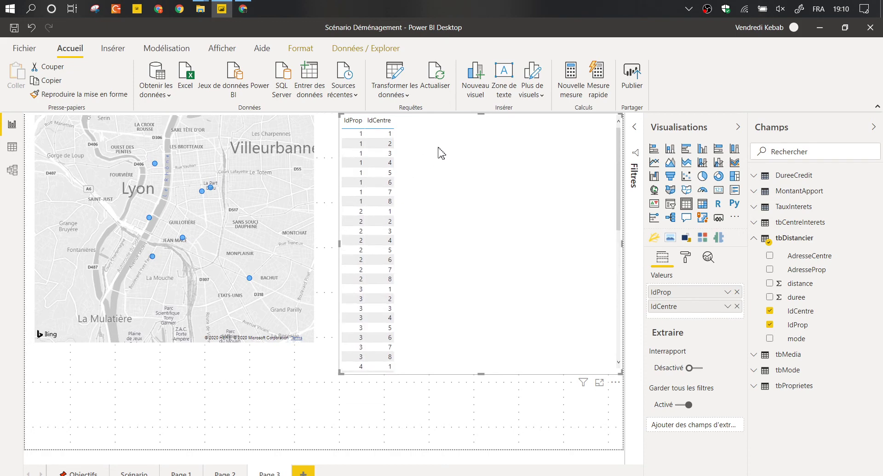
pyautogui.click(770, 283)
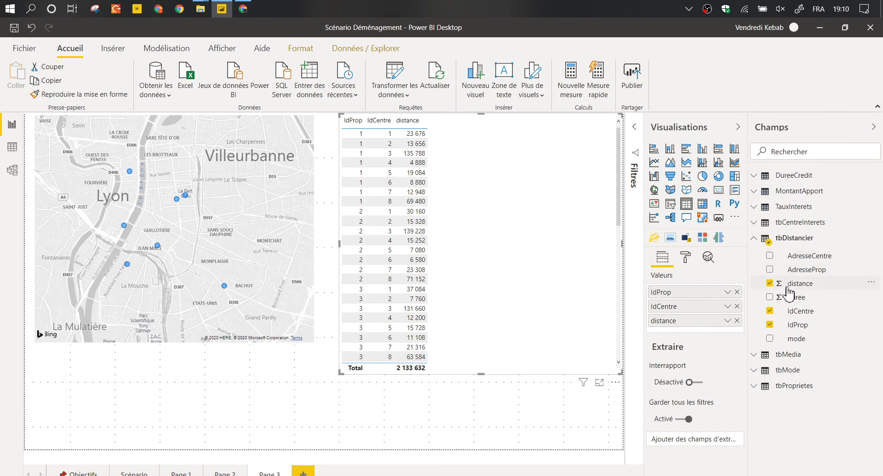
pyautogui.click(771, 297)
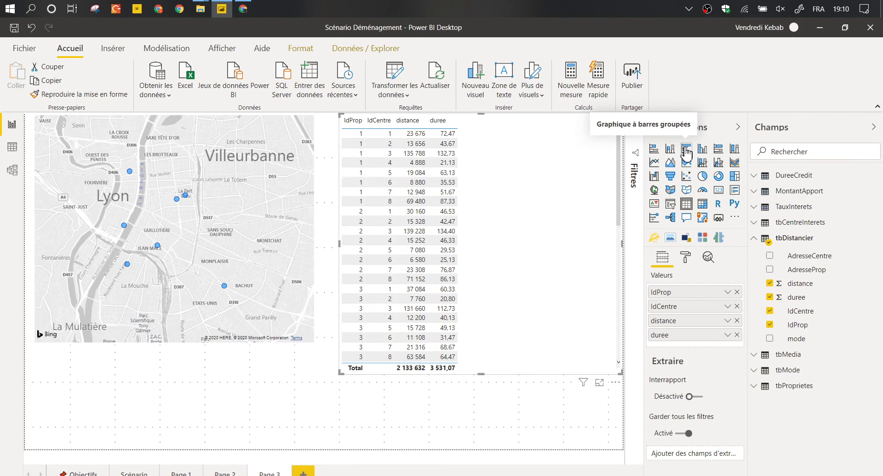
# Convert the table to a clustered bar chart grouped by IdCentre, then test highlighting from map points.
pyautogui.click(686, 150)
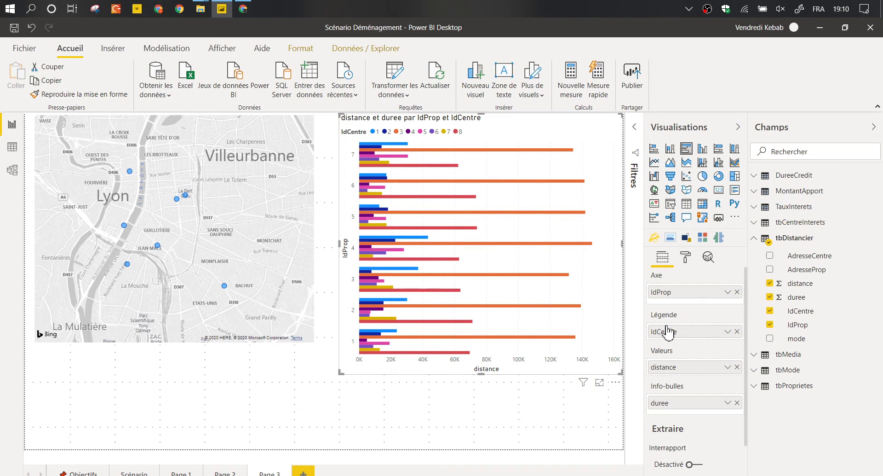
pyautogui.moveTo(670, 330); pyautogui.dragTo(676, 350)
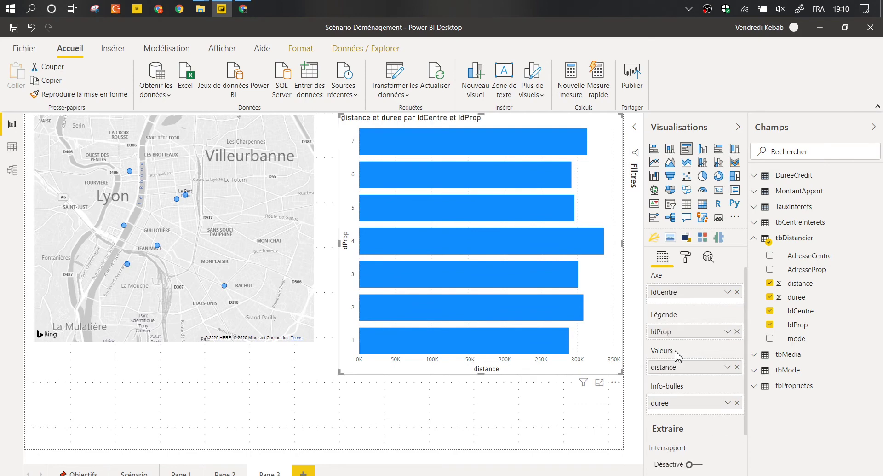
pyautogui.click(185, 195)
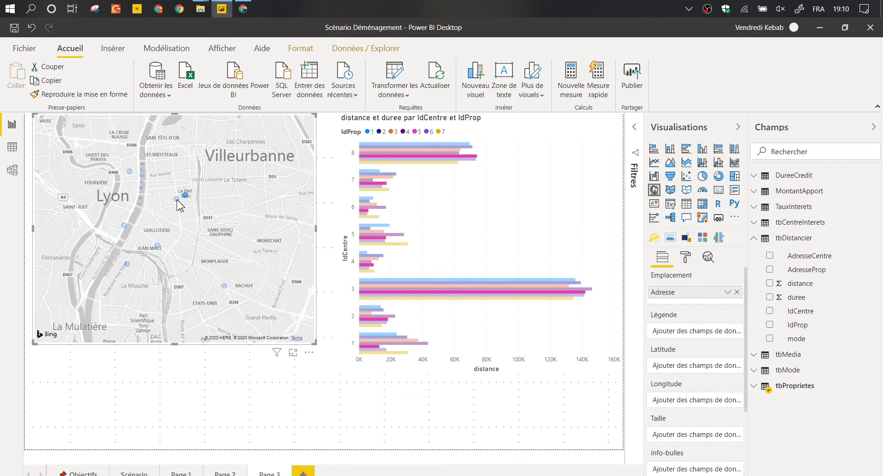
pyautogui.keyDown('ctrl'); pyautogui.click(186, 196); pyautogui.keyUp('ctrl')
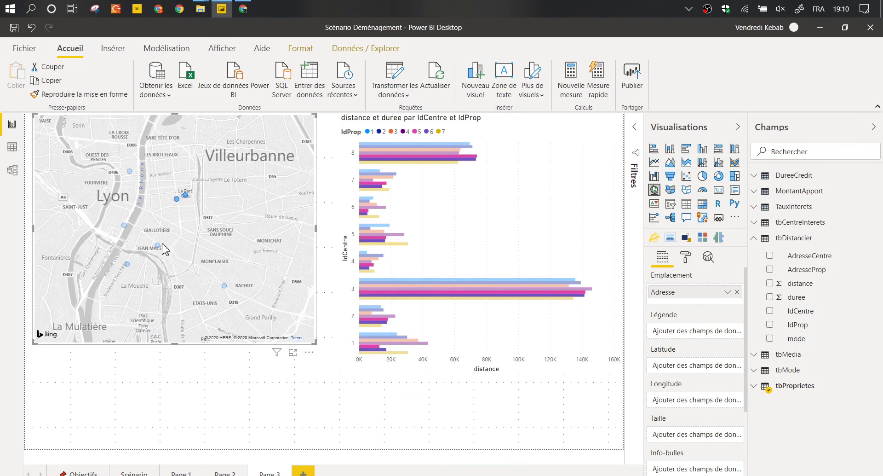
pyautogui.moveTo(176, 200)
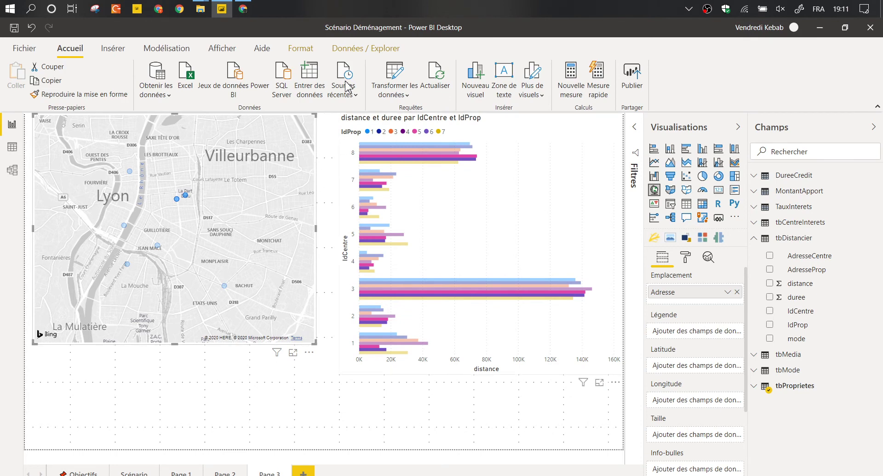
# Set the map's interaction on the bar chart to Filtre, then select properties 5 and 6 on the map.
pyautogui.click(301, 49)
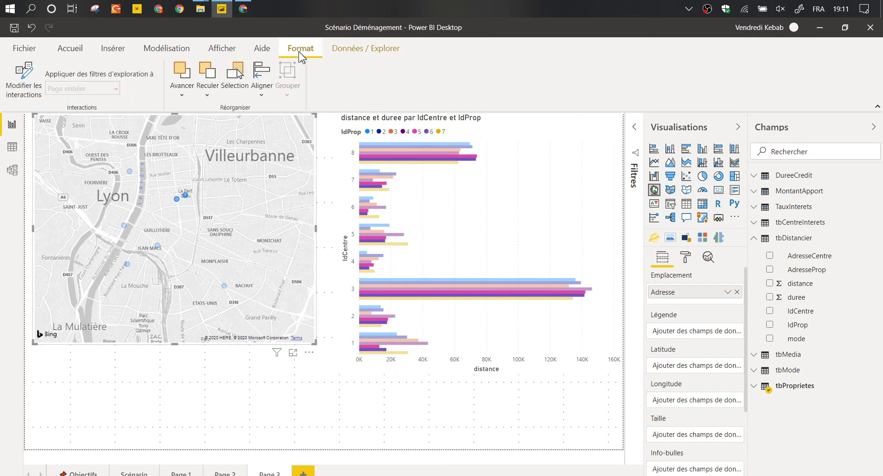
pyautogui.click(25, 78)
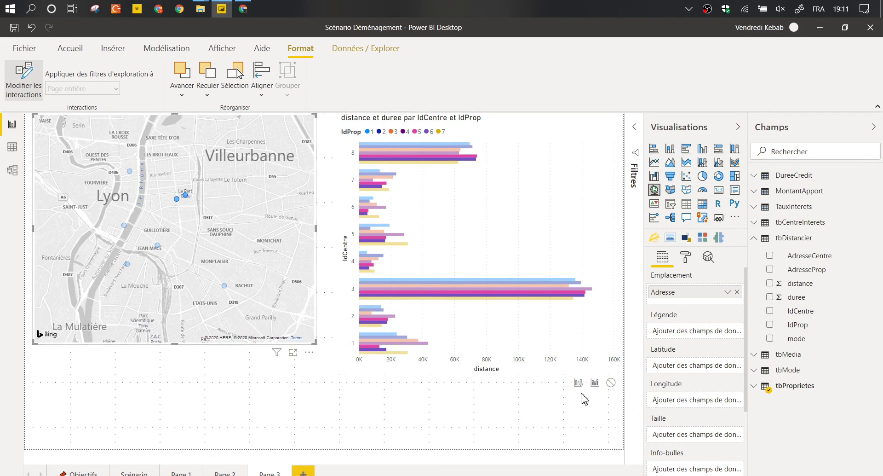
pyautogui.click(285, 275)
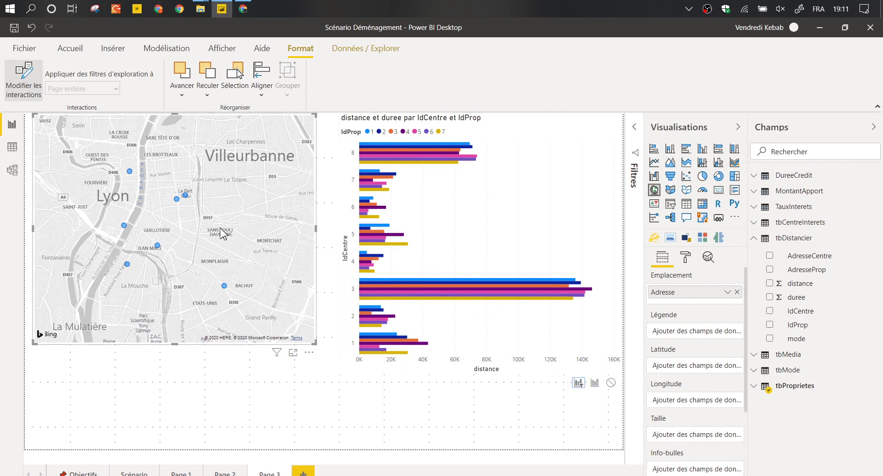
pyautogui.click(186, 196)
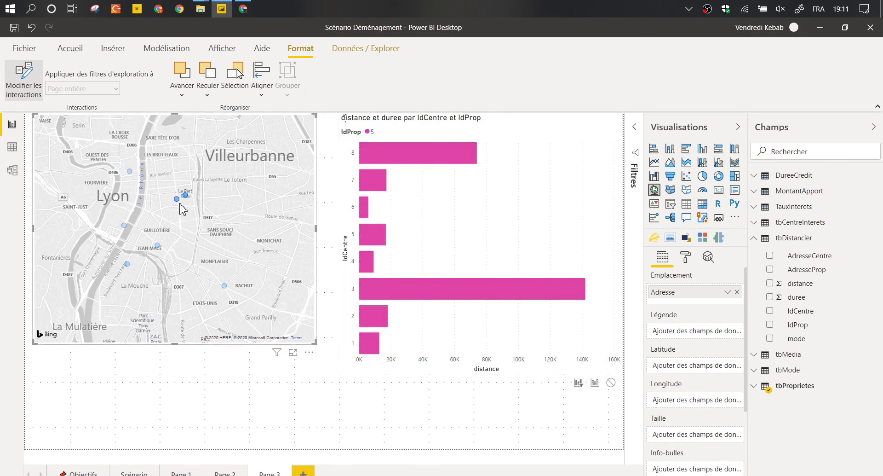
pyautogui.keyDown('ctrl'); pyautogui.click(177, 201); pyautogui.keyUp('ctrl')
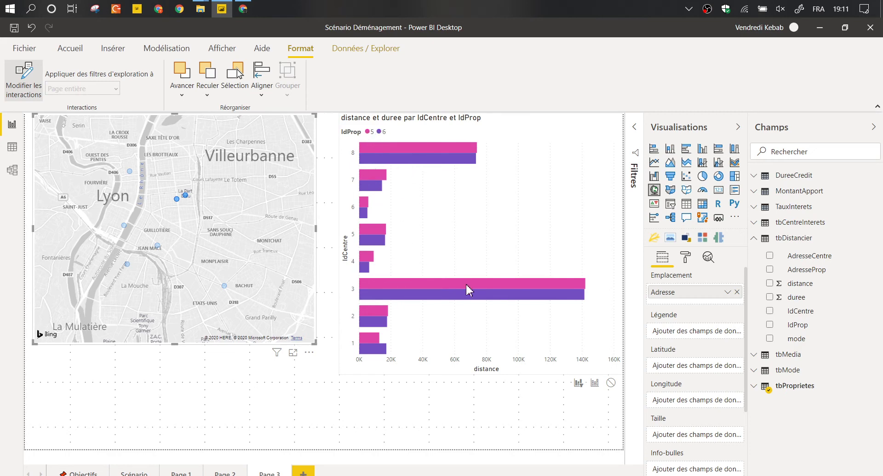
pyautogui.moveTo(469, 292)
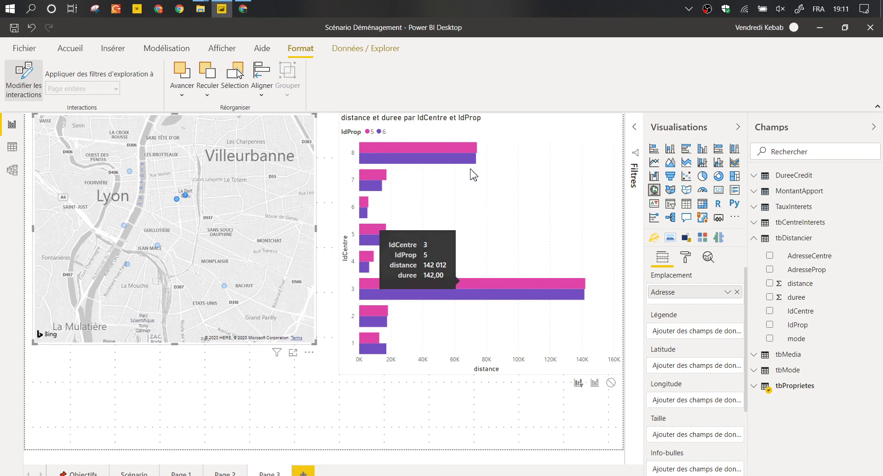
pyautogui.moveTo(472, 159)
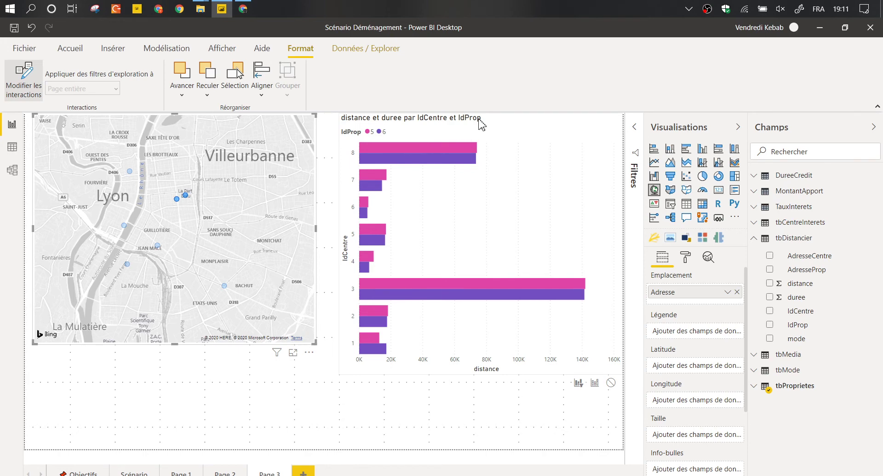
# Shorten the bar chart and add a mode slicer underneath it.
pyautogui.click(503, 152)
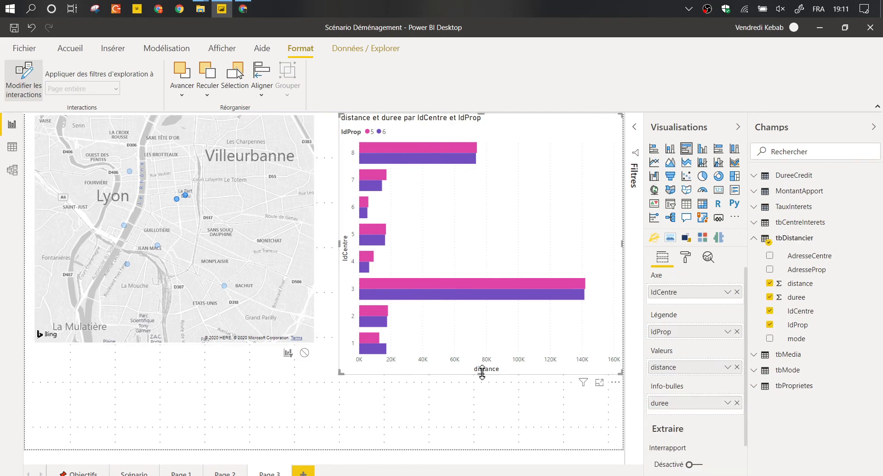
pyautogui.moveTo(482, 373); pyautogui.dragTo(479, 338)
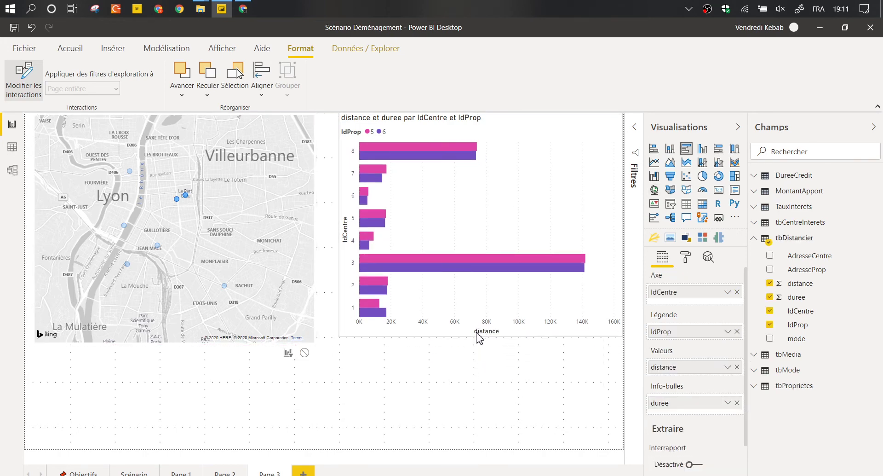
pyautogui.click(523, 363)
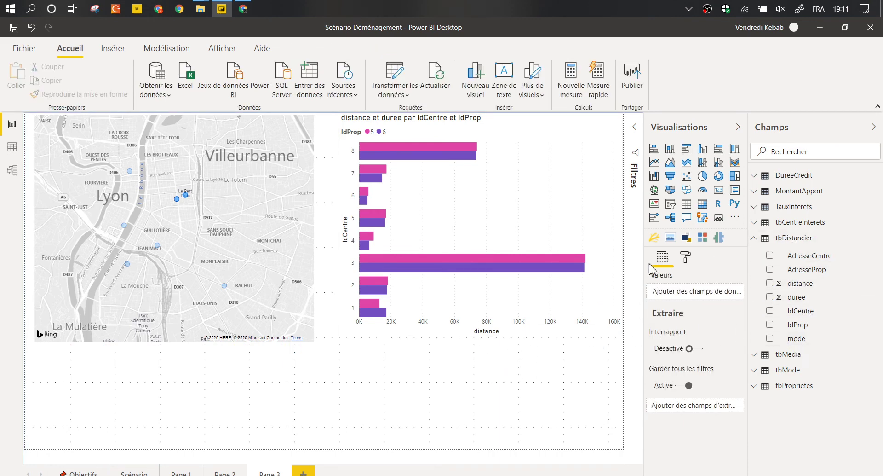
pyautogui.click(678, 208)
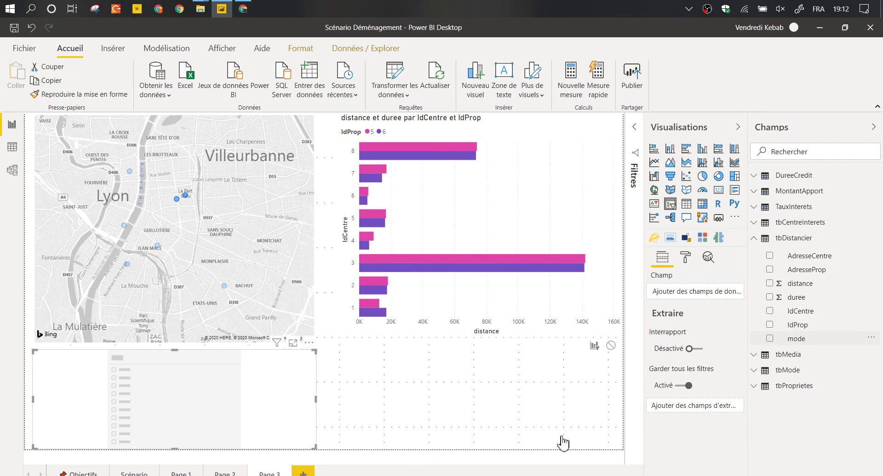
pyautogui.moveTo(563, 442); pyautogui.dragTo(109, 371)
pyautogui.moveTo(217, 357); pyautogui.dragTo(524, 353)
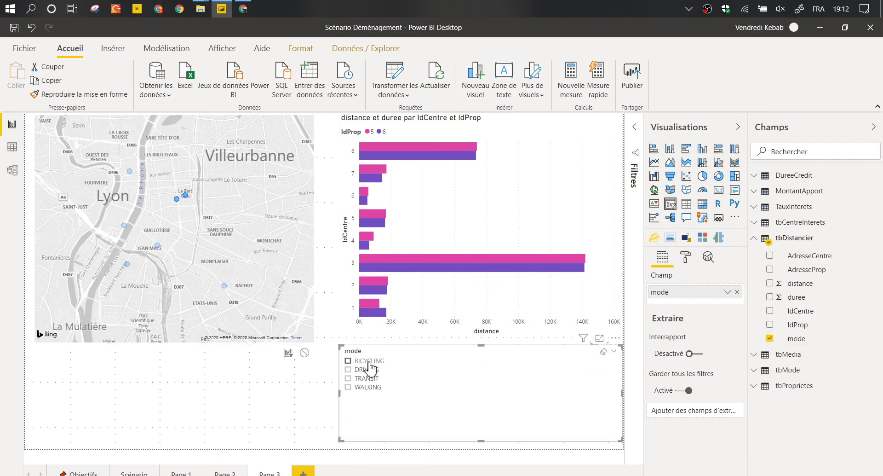
# Try BICYCLING, DRIVING, TRANSIT and WALKING in the slicer, ending on WALKING, and pick the BACHUT property.
pyautogui.click(351, 361)
pyautogui.click(369, 371)
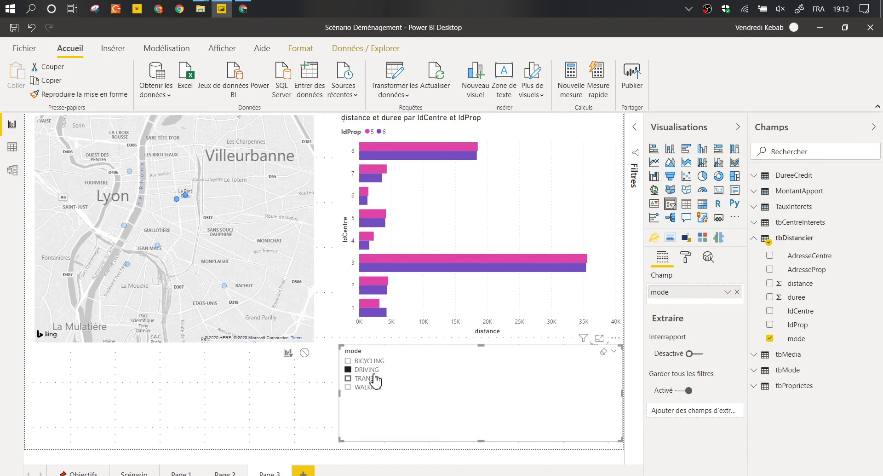
pyautogui.click(373, 379)
pyautogui.click(372, 391)
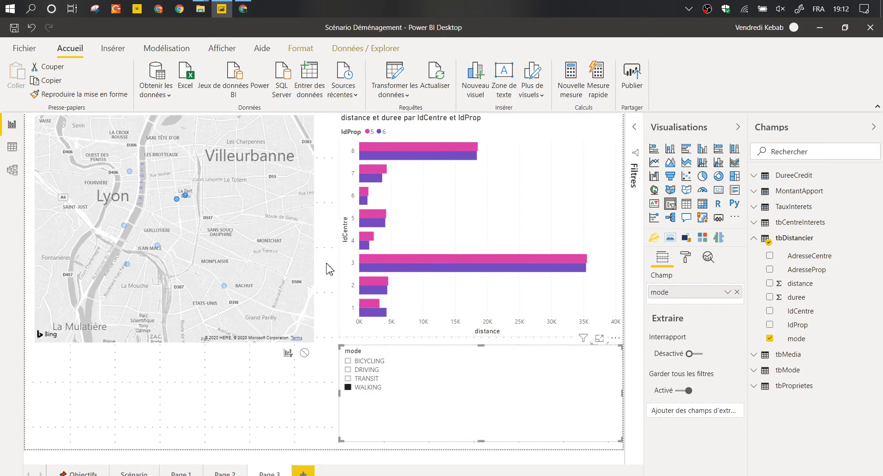
pyautogui.click(224, 286)
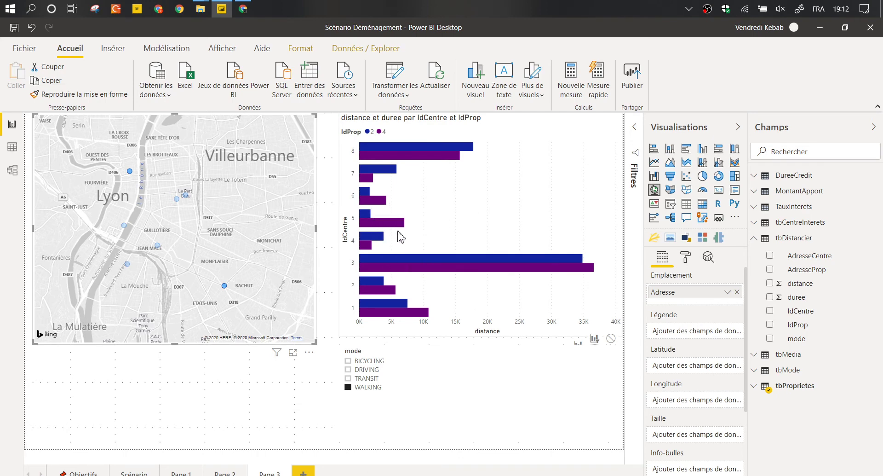
pyautogui.click(445, 352)
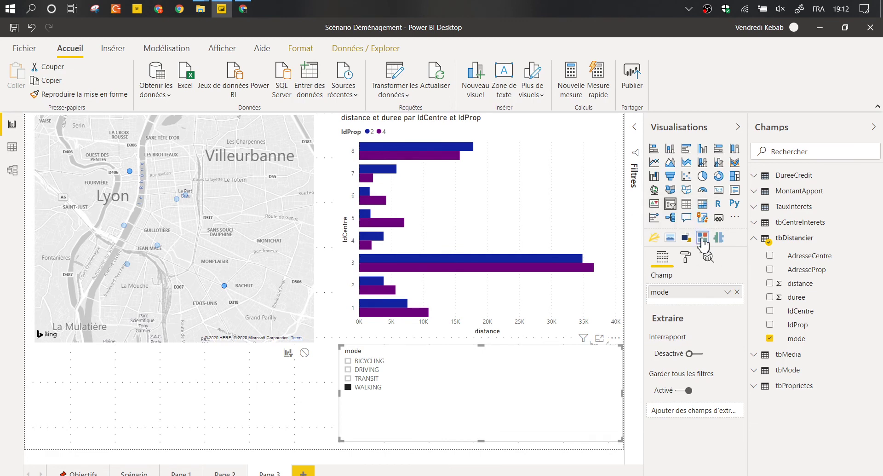
# Switch the mode slicer to a ChicletSlicer and open its Général format settings.
pyautogui.click(702, 238)
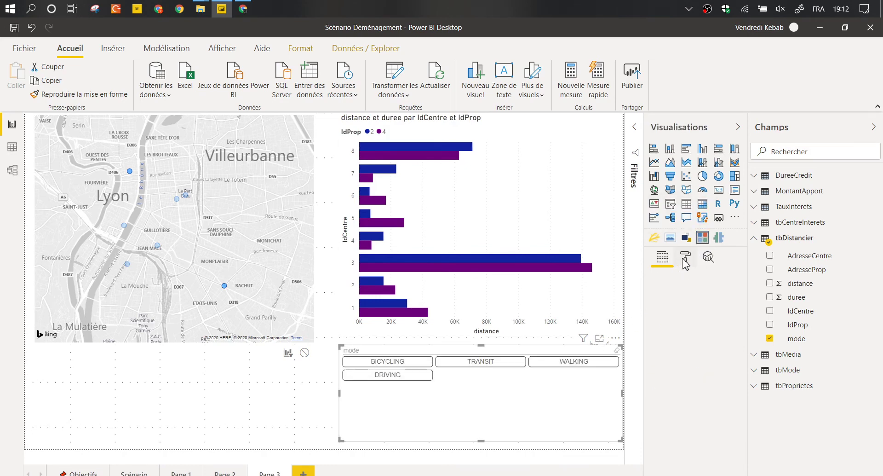
pyautogui.click(685, 258)
pyautogui.click(672, 343)
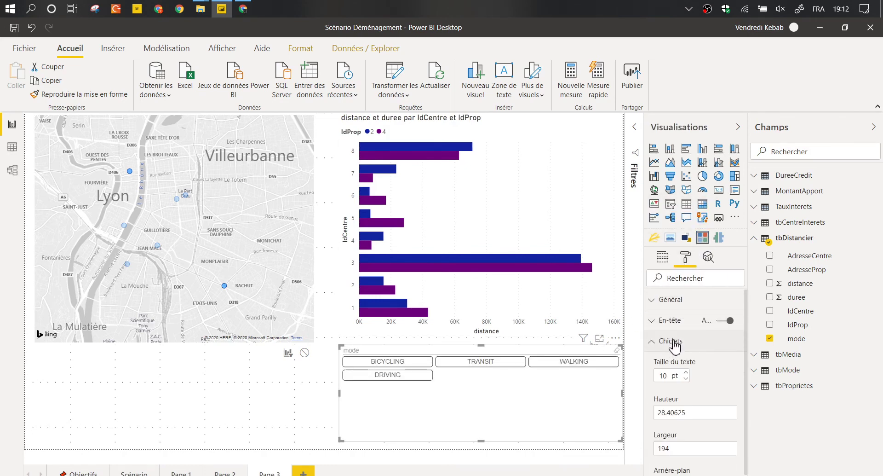
pyautogui.click(672, 343)
pyautogui.click(671, 302)
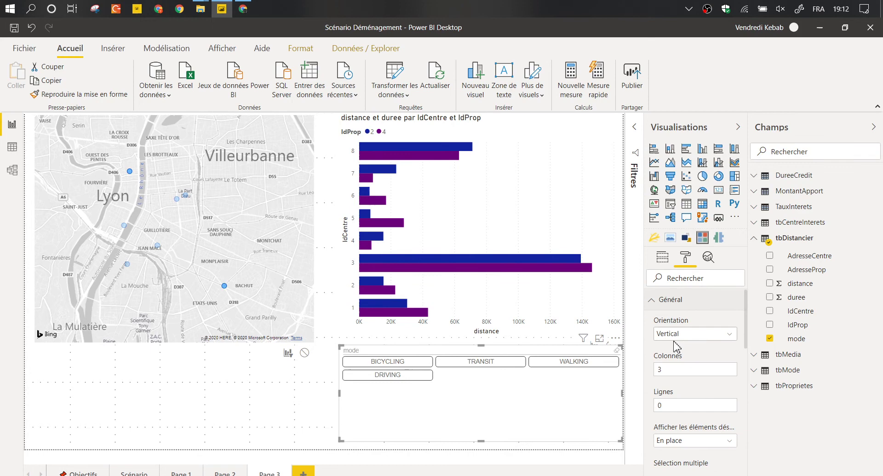
# Set the chiclet layout to Lignes 1 and Colonnes 0.
pyautogui.click(673, 365)
pyautogui.press('Tab')
pyautogui.press('Tab')
pyautogui.hotkey('alt', 'Down')
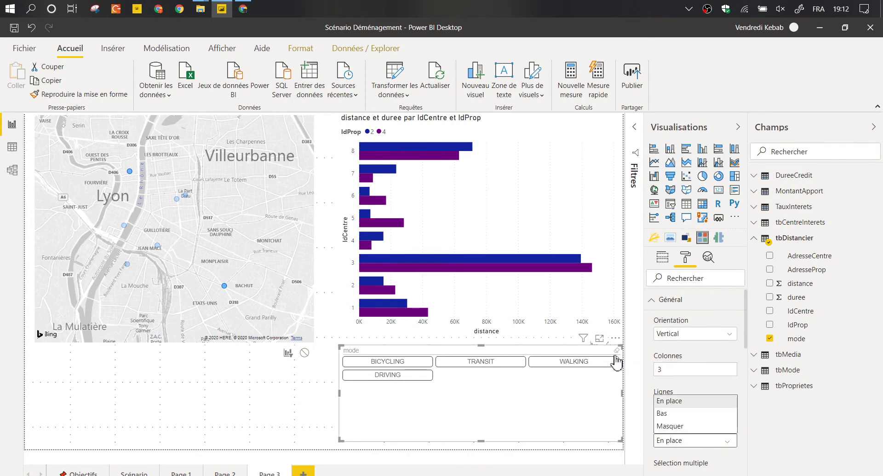
pyautogui.hotkey('shift', 'Tab')
pyautogui.write('1')
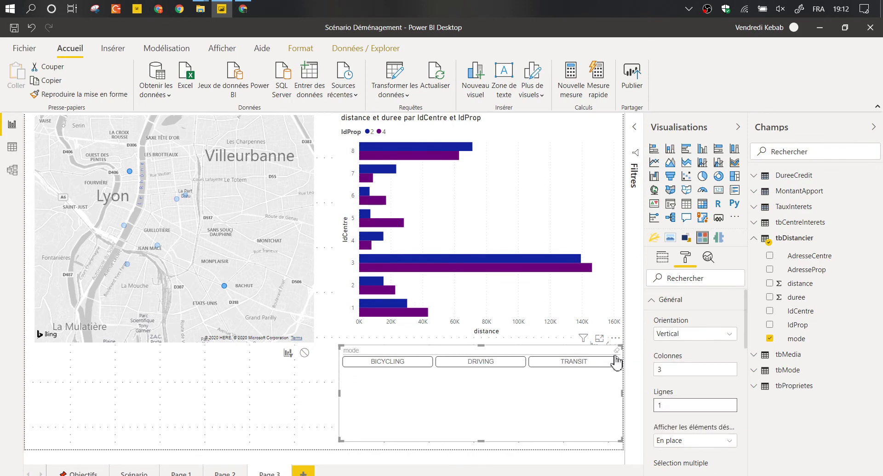
pyautogui.hotkey('shift', 'Tab')
pyautogui.press('Return')
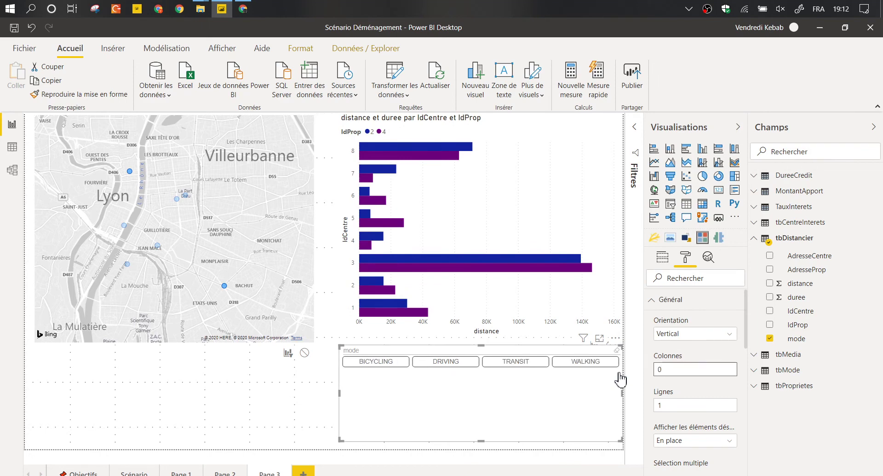
# Turn off the slicer's En-tête and shrink it to a single button row.
pyautogui.click(700, 300)
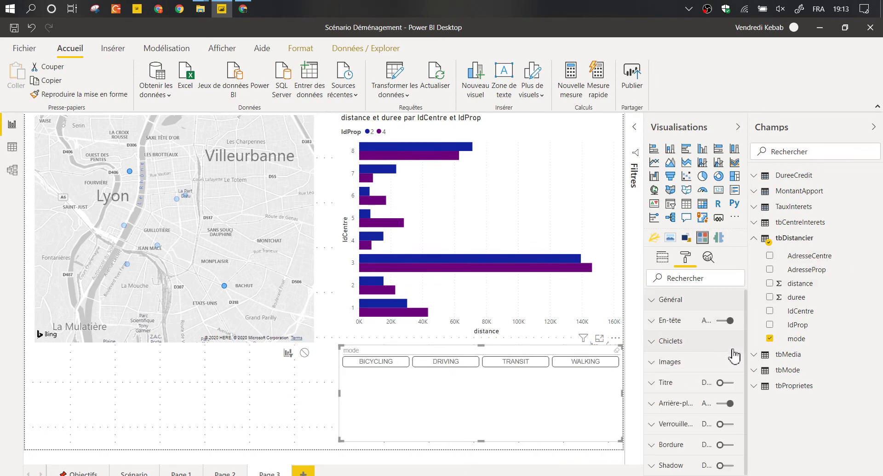
pyautogui.click(725, 320)
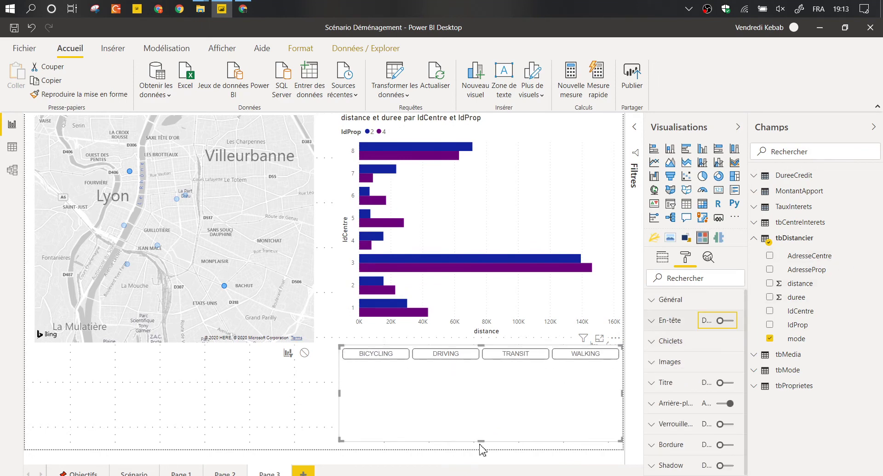
pyautogui.moveTo(480, 439); pyautogui.dragTo(477, 367)
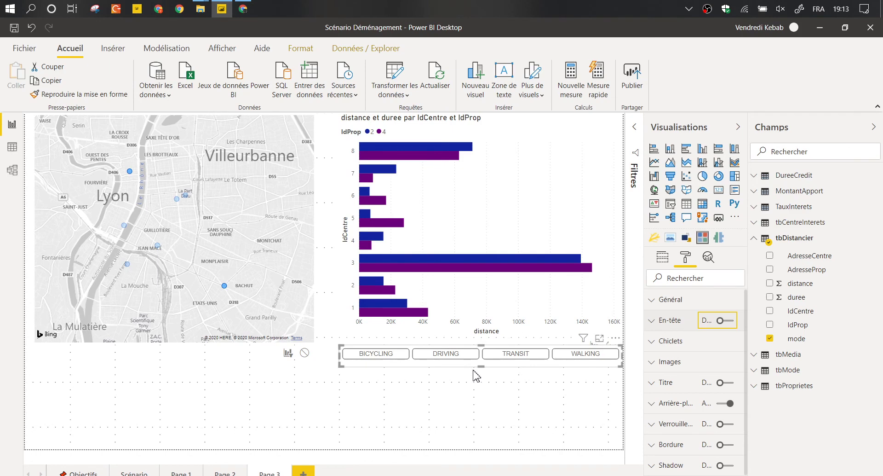
pyautogui.click(476, 379)
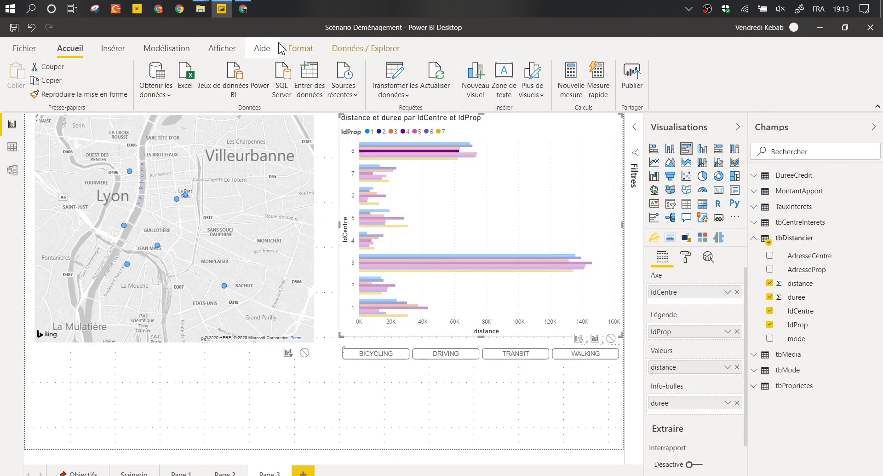
# Turn off Modifier les interactions editing mode.
pyautogui.click(294, 50)
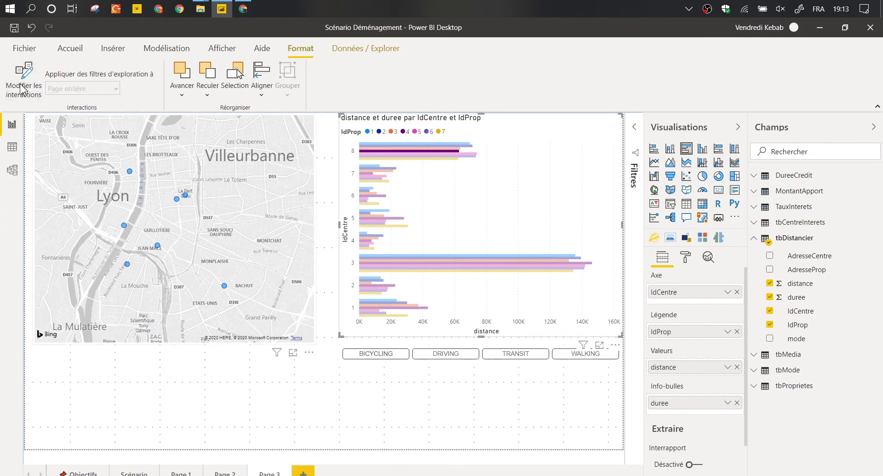
pyautogui.click(21, 86)
pyautogui.click(437, 414)
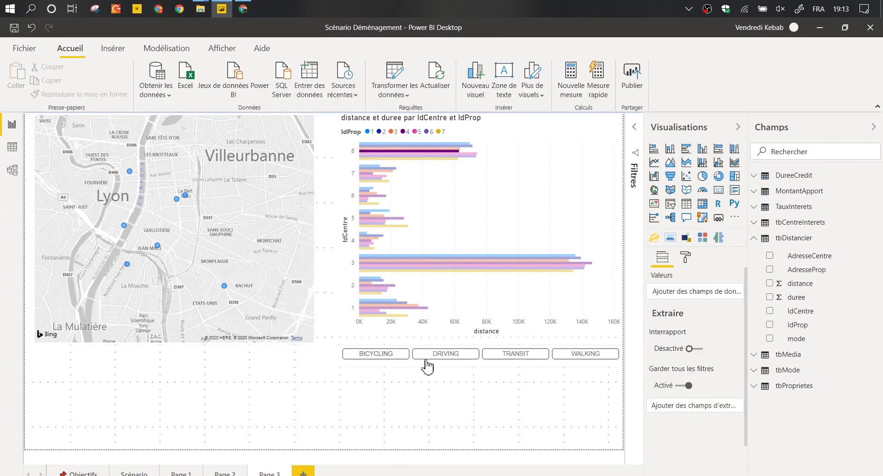
pyautogui.click(428, 224)
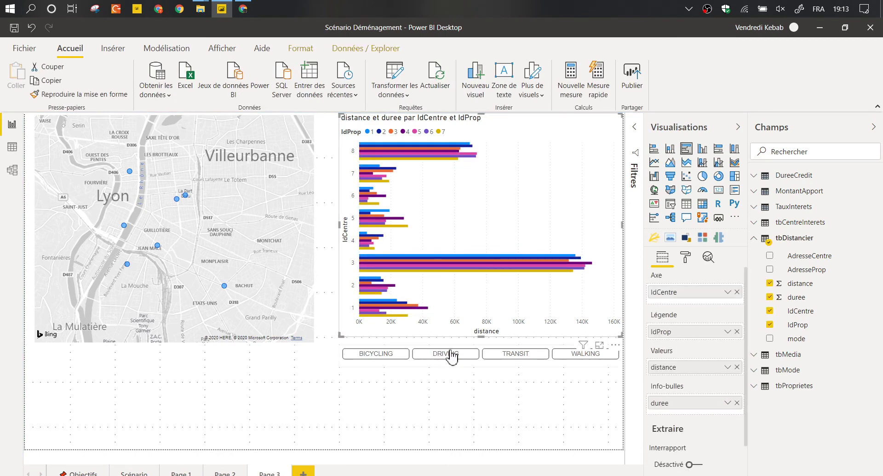
# Filter to TRANSIT and add property 2 to the map selection alongside 5 and 6.
pyautogui.click(523, 357)
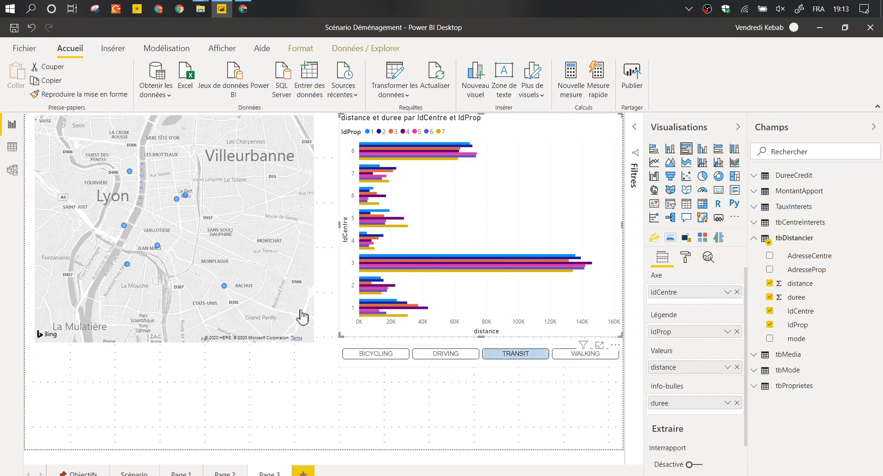
pyautogui.click(183, 203)
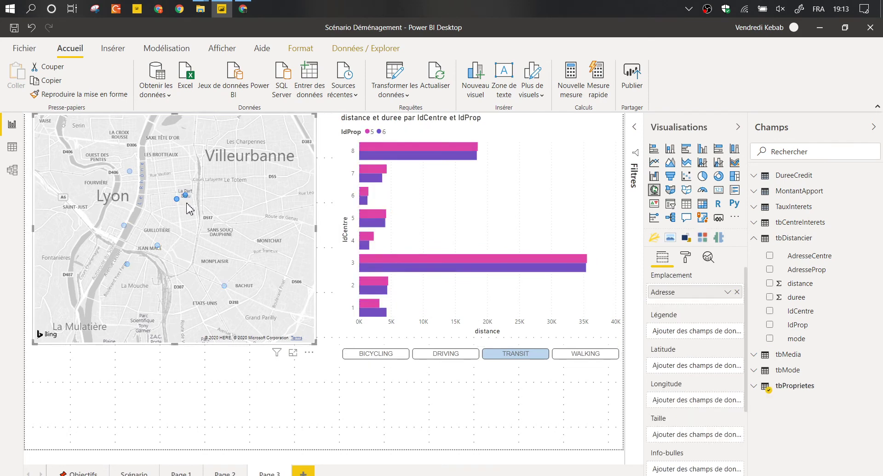
pyautogui.keyDown('ctrl'); pyautogui.click(130, 172); pyautogui.keyUp('ctrl')
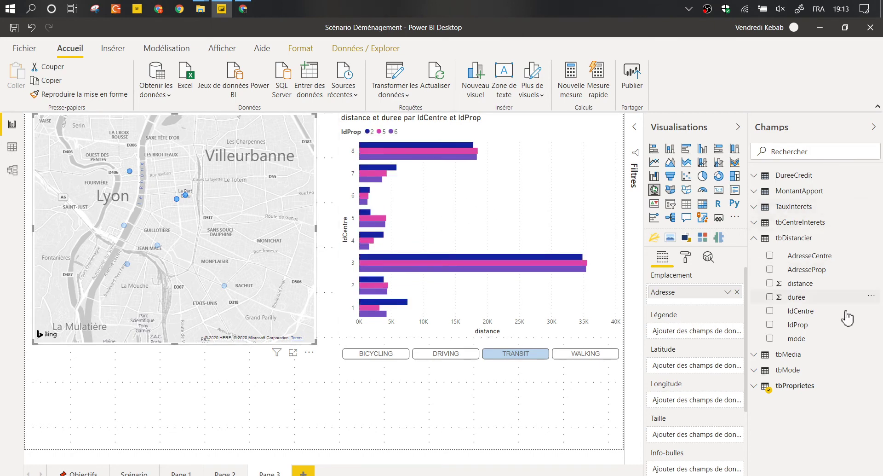
pyautogui.click(472, 125)
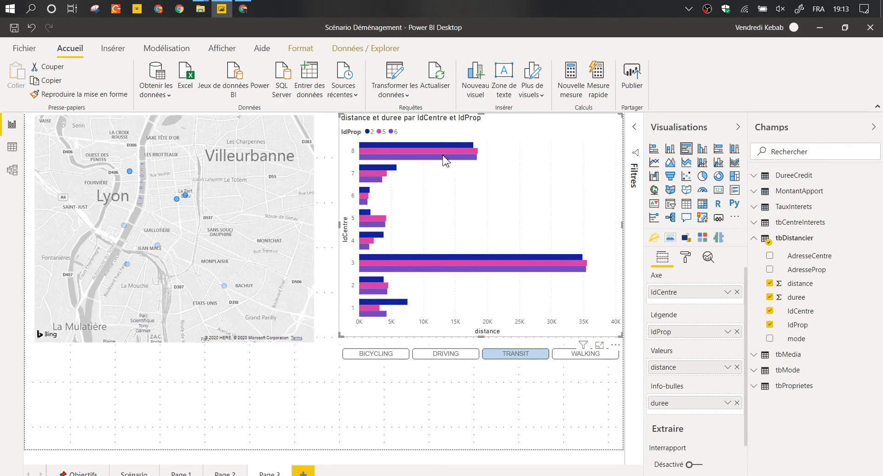
# Replace the chart legend IdProp with tbProprietes Propriété.
pyautogui.click(765, 241)
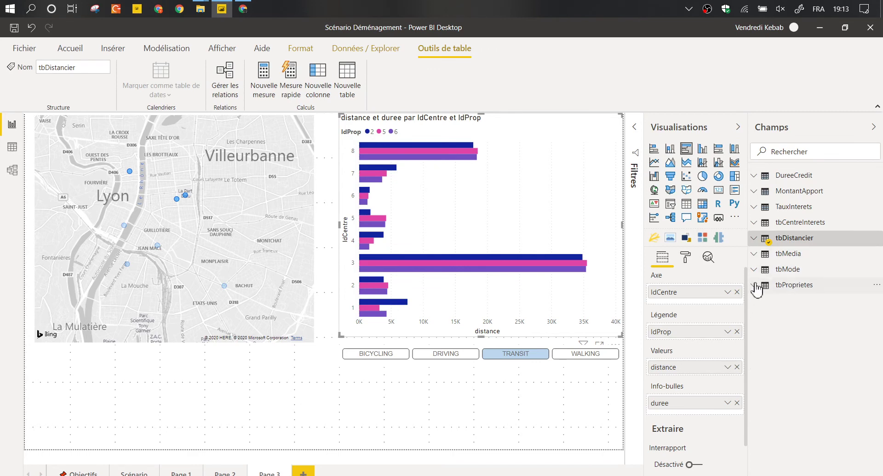
pyautogui.click(794, 285)
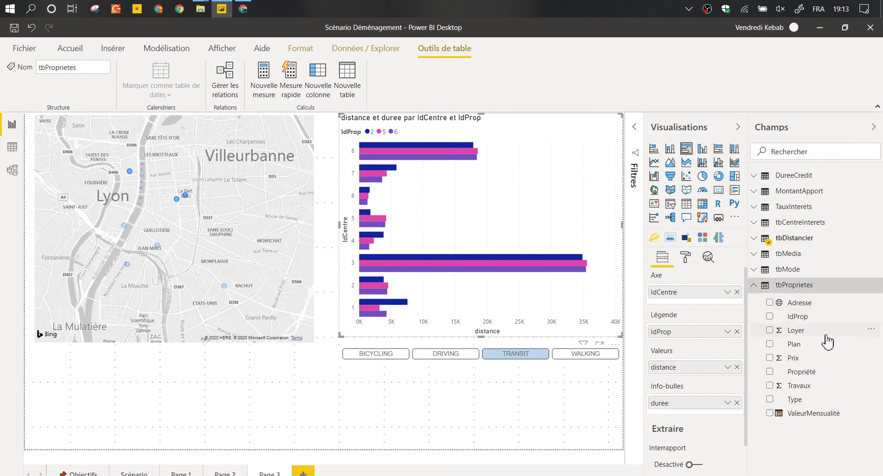
pyautogui.moveTo(810, 379); pyautogui.dragTo(695, 341)
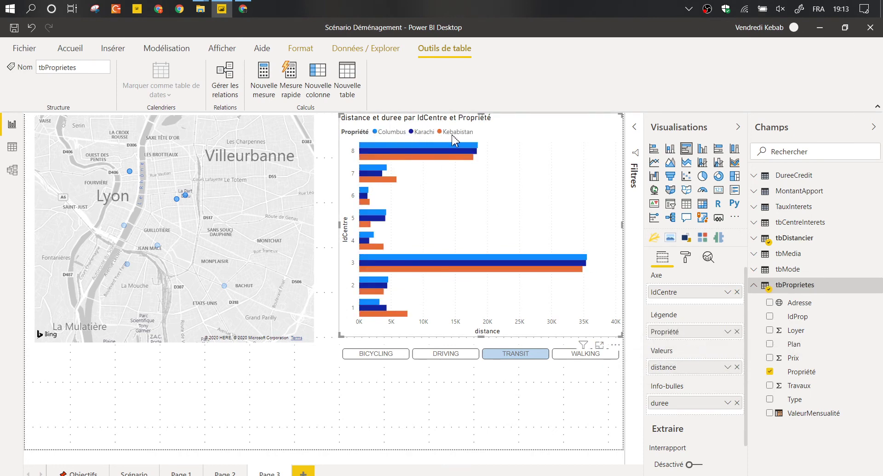
pyautogui.moveTo(450, 158)
# Replace the chart axis IdCentre with tbCentreInterets Nom, then pick the BACHUT-area property on the map.
pyautogui.click(755, 285)
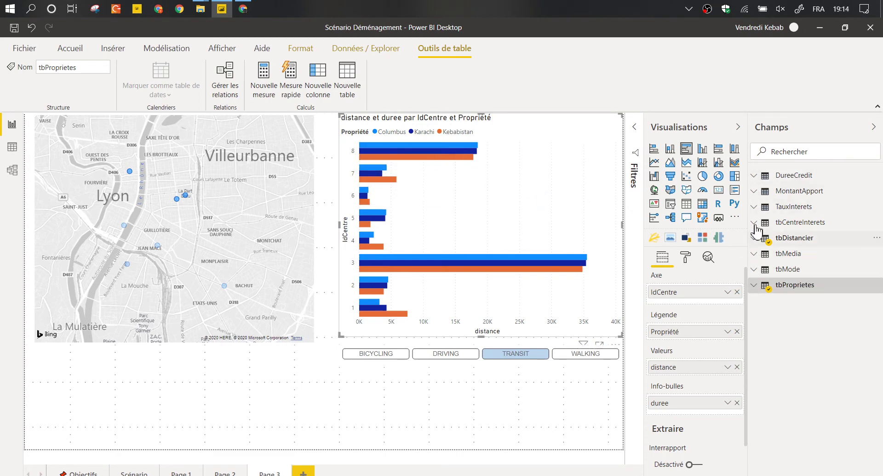
pyautogui.click(755, 222)
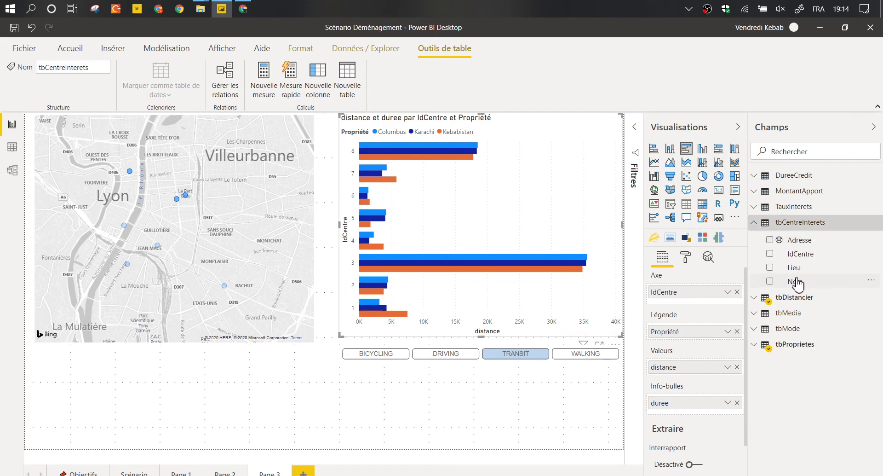
pyautogui.moveTo(795, 281); pyautogui.dragTo(716, 295)
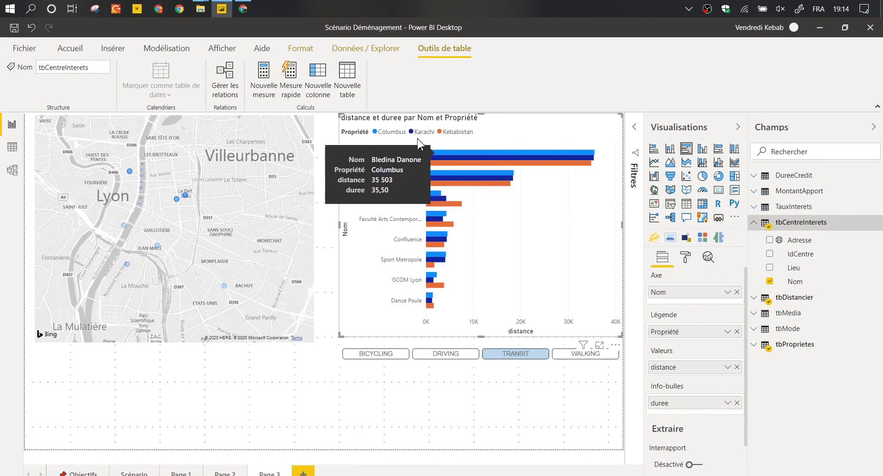
pyautogui.click(224, 286)
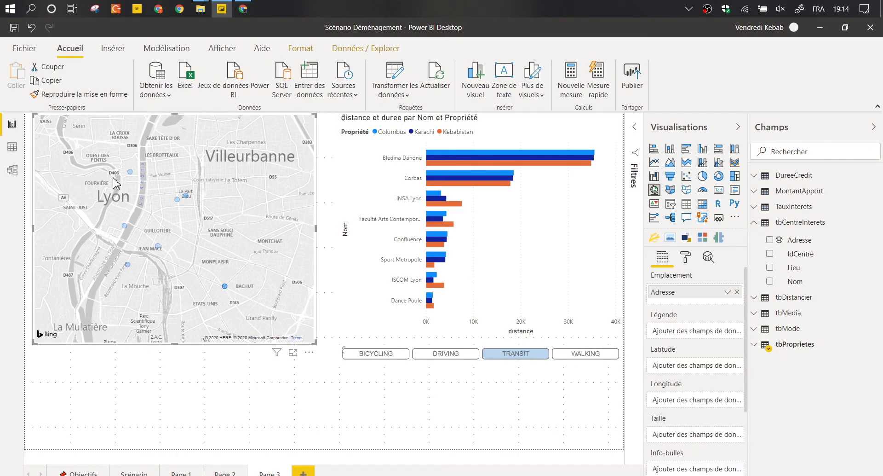
pyautogui.click(132, 176)
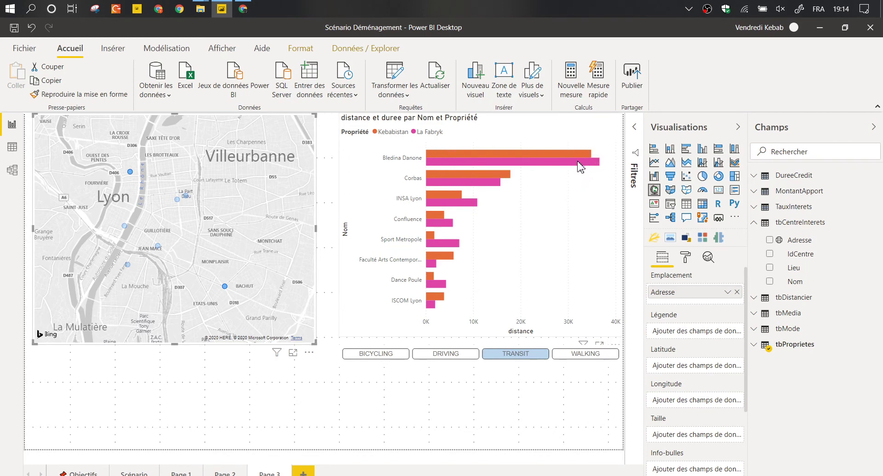
pyautogui.moveTo(578, 162)
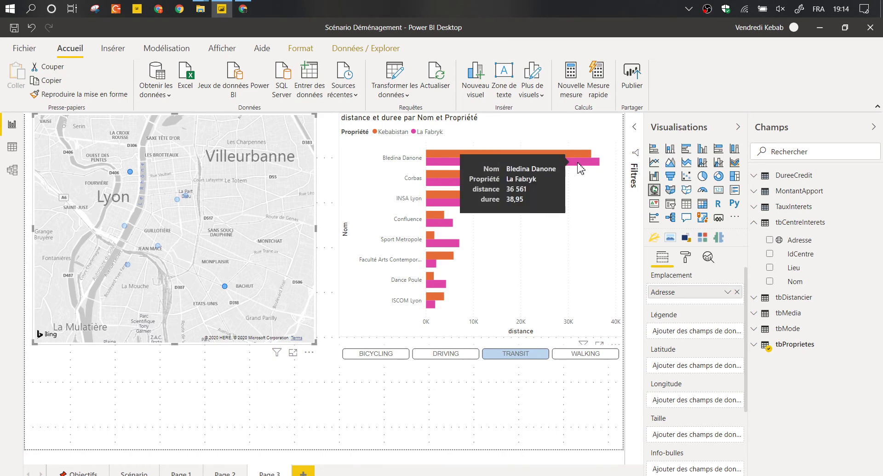
pyautogui.rightClick(417, 166)
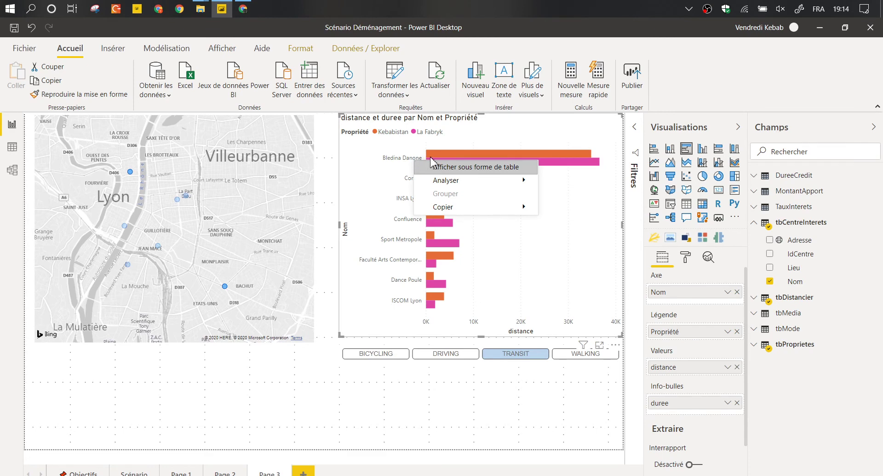
pyautogui.rightClick(434, 157)
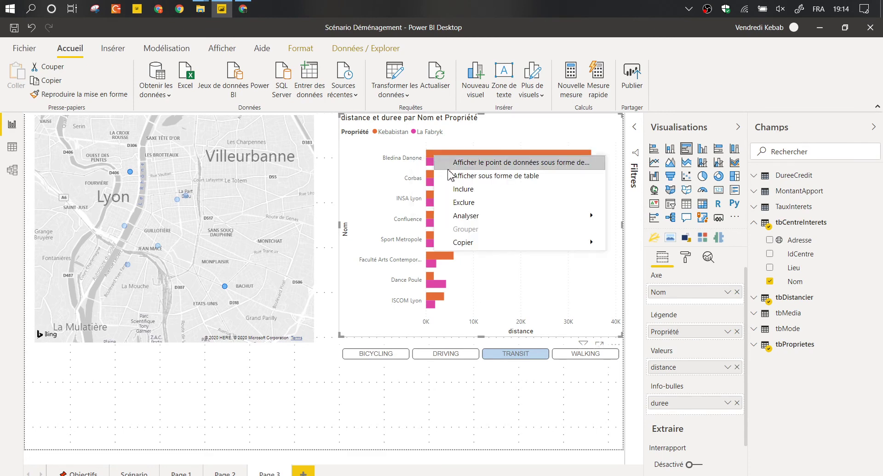
pyautogui.click(459, 204)
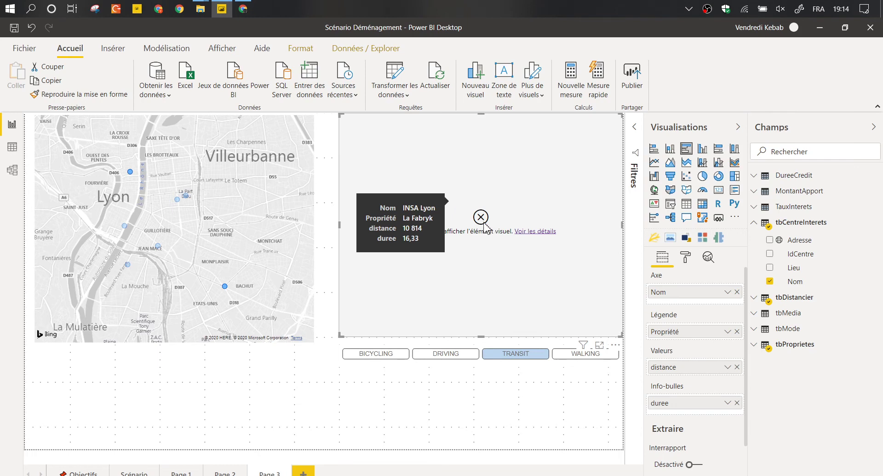
pyautogui.scroll(-1, 694, 381)
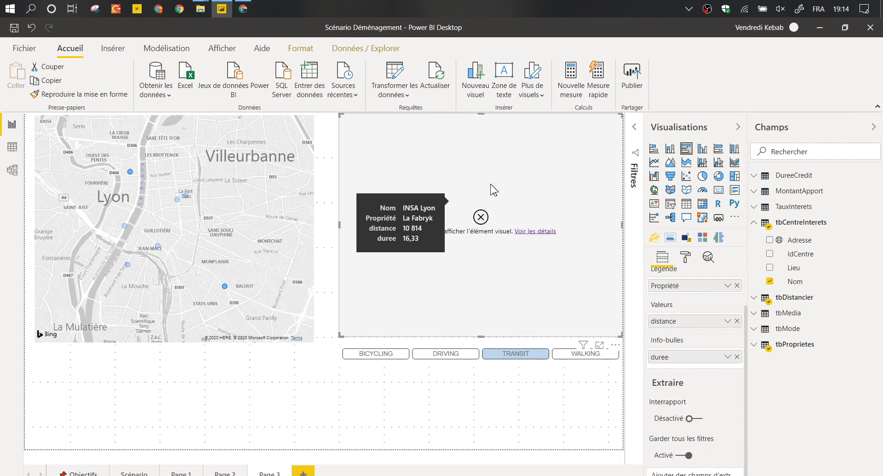
# Delete the Exclu filter card and clear all Propriété filter choices.
pyautogui.click(635, 127)
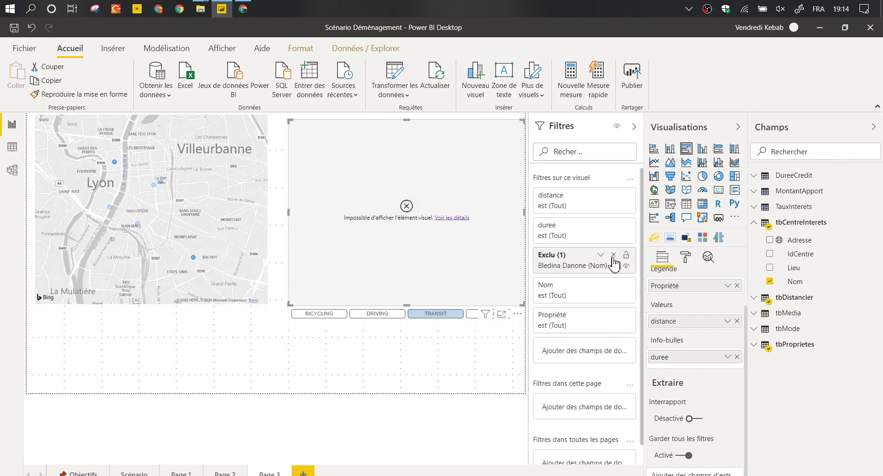
pyautogui.click(613, 256)
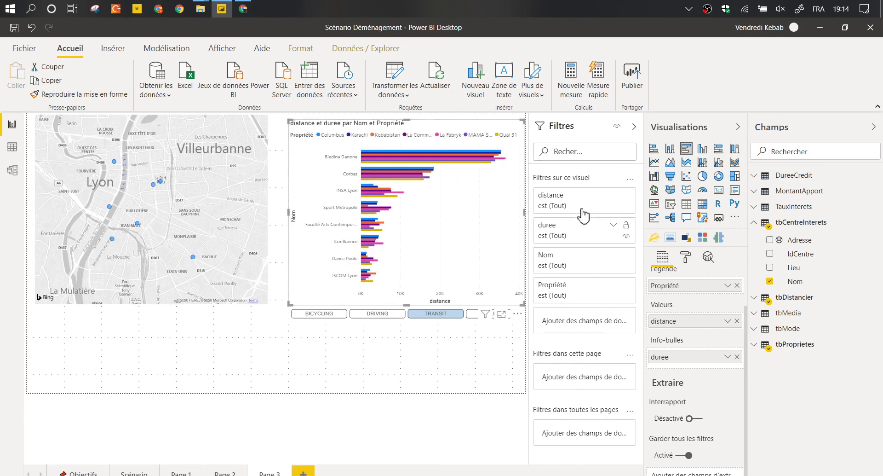
pyautogui.moveTo(589, 290)
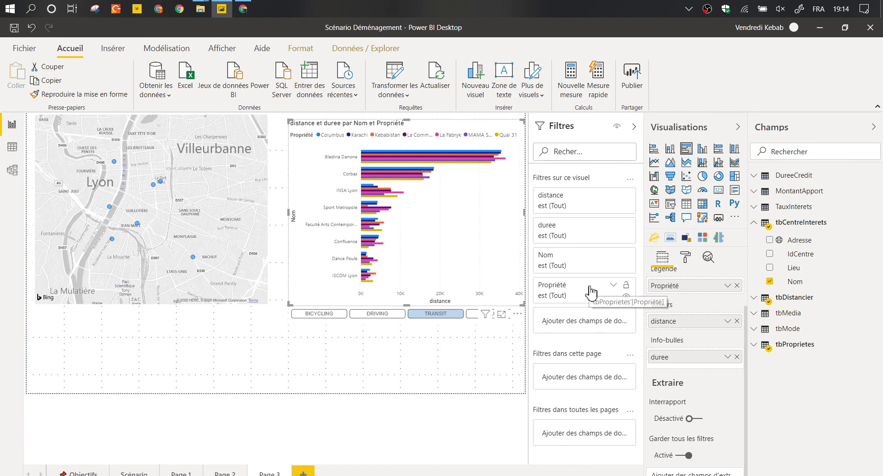
pyautogui.click(611, 285)
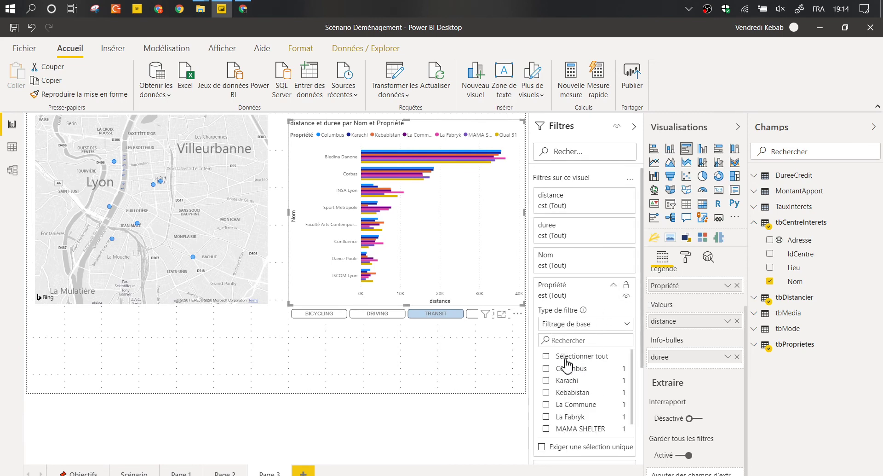
pyautogui.scroll(-1, 566, 377)
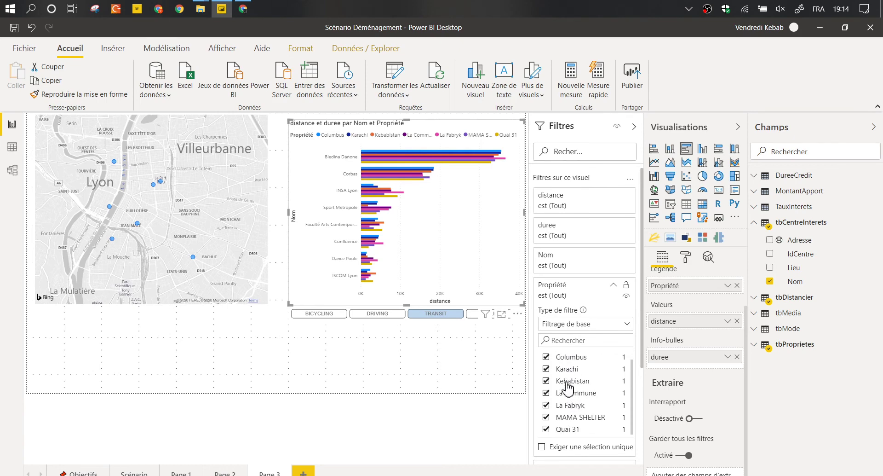
pyautogui.scroll(1, 559, 404)
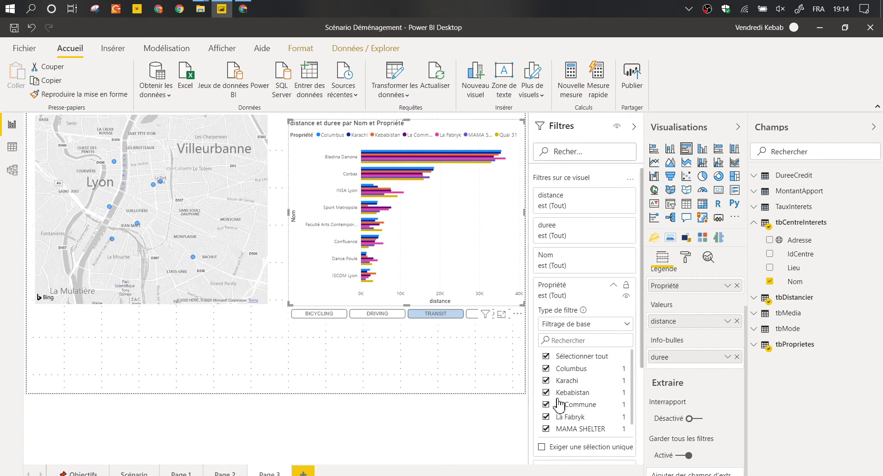
pyautogui.click(556, 355)
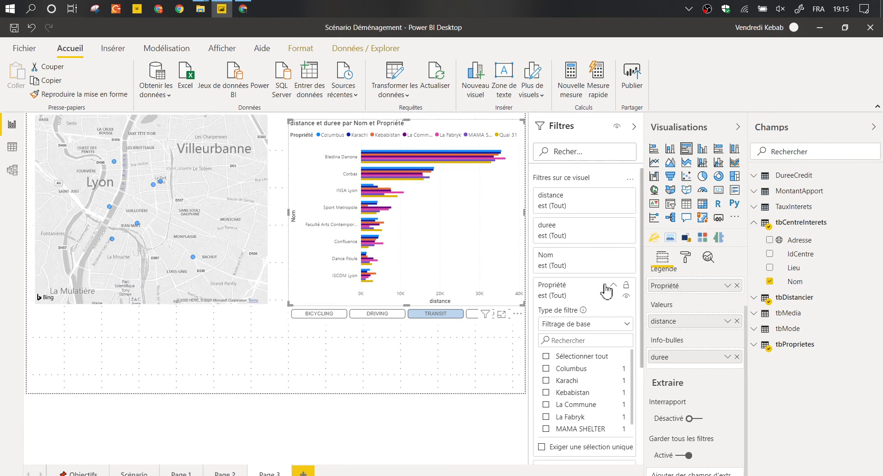
pyautogui.click(606, 285)
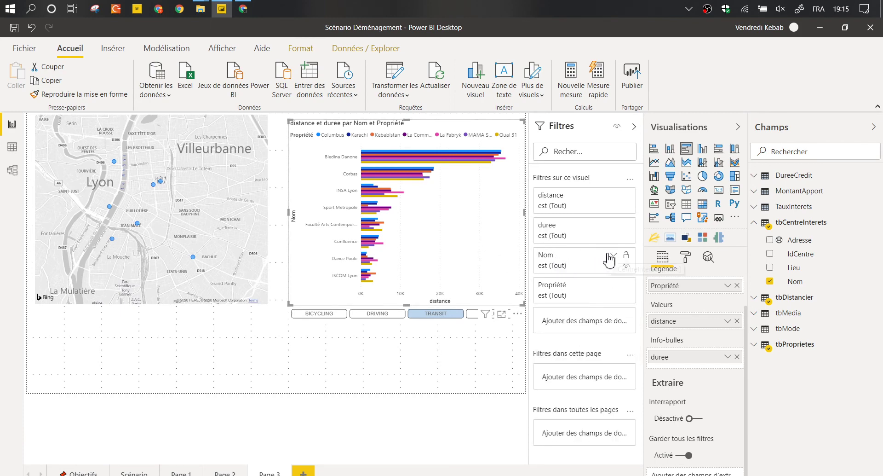
# In the Nom filter select all values except Bledina Danone, then hide the side panels.
pyautogui.click(612, 256)
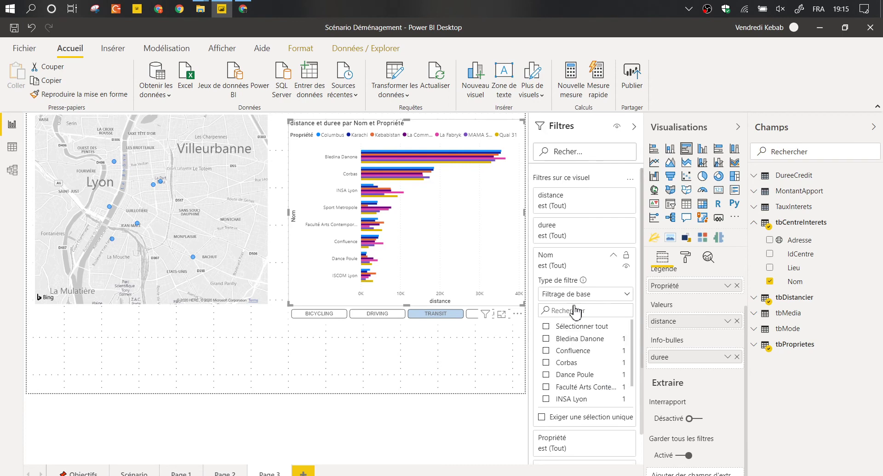
pyautogui.click(558, 327)
pyautogui.click(549, 339)
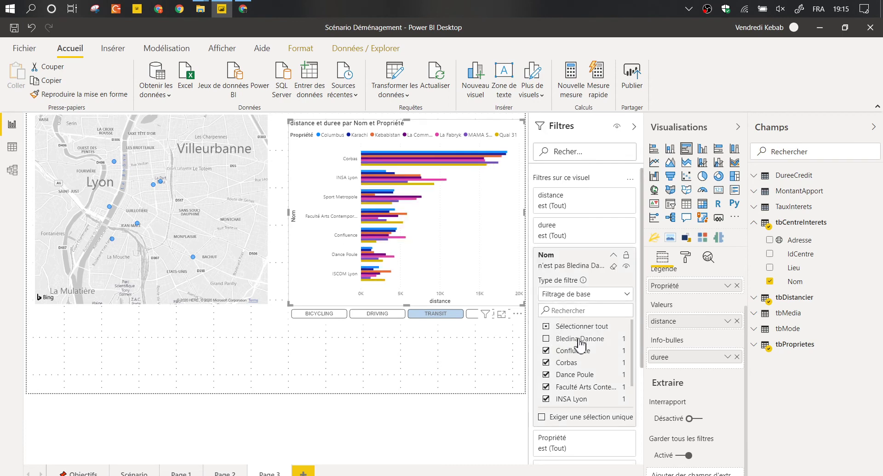
pyautogui.click(613, 255)
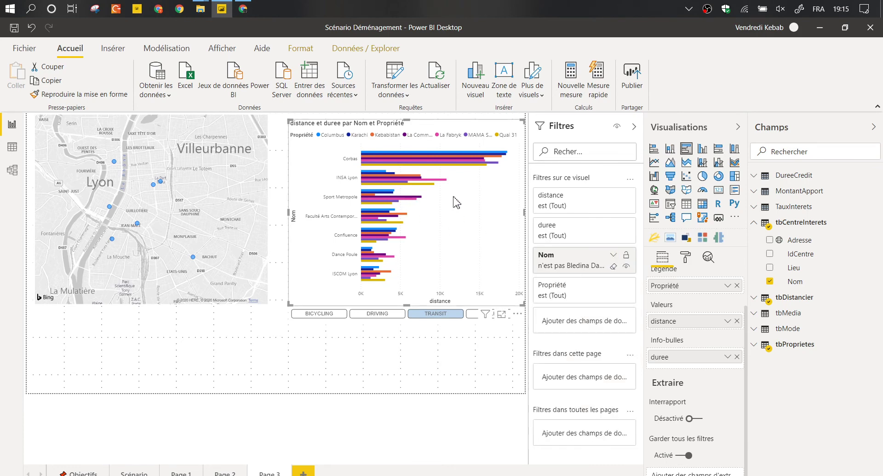
pyautogui.click(738, 128)
# Select two properties on the map to check the chart cross-filters.
pyautogui.click(718, 127)
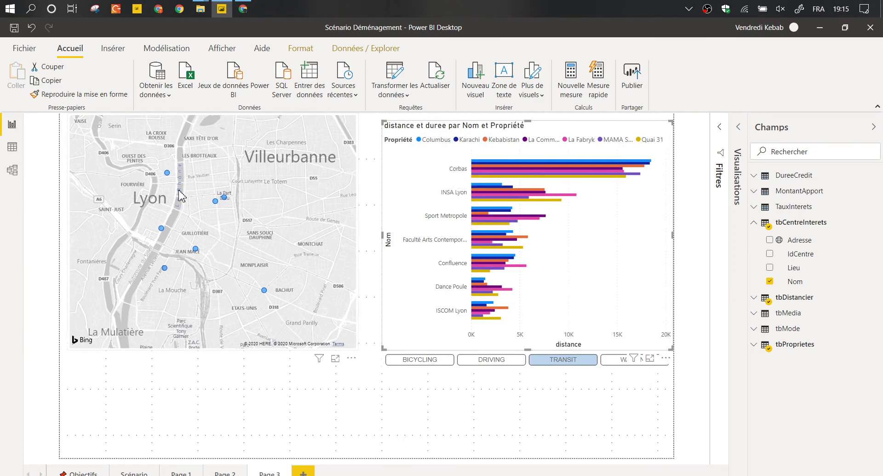
pyautogui.click(167, 174)
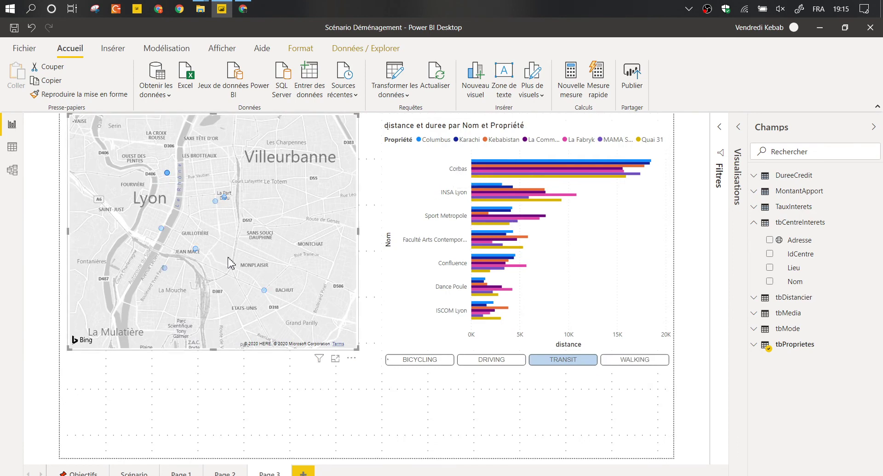
pyautogui.keyDown('ctrl'); pyautogui.click(265, 291); pyautogui.keyUp('ctrl')
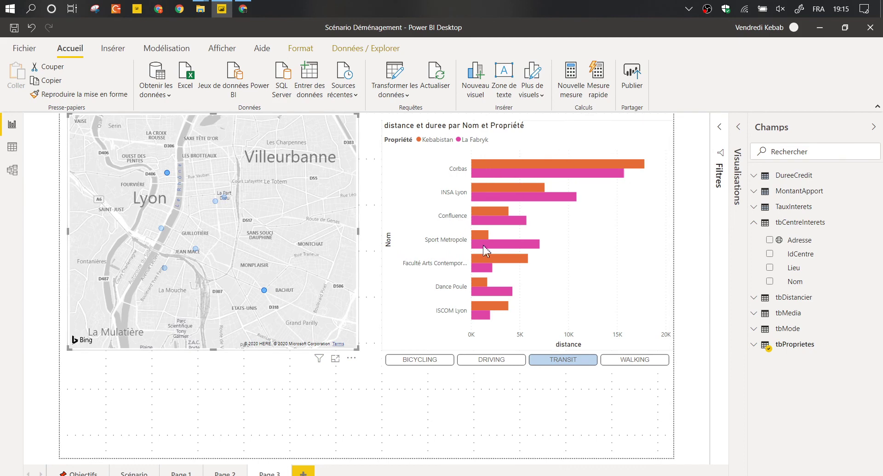
# Select the bar chart, expand the tbDistancier fields, and clear the TRANSIT slicer choice.
pyautogui.click(737, 130)
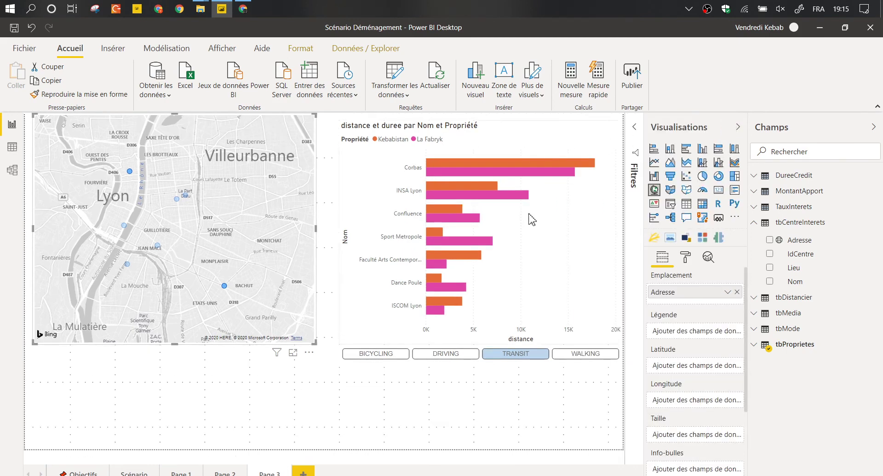
pyautogui.click(577, 144)
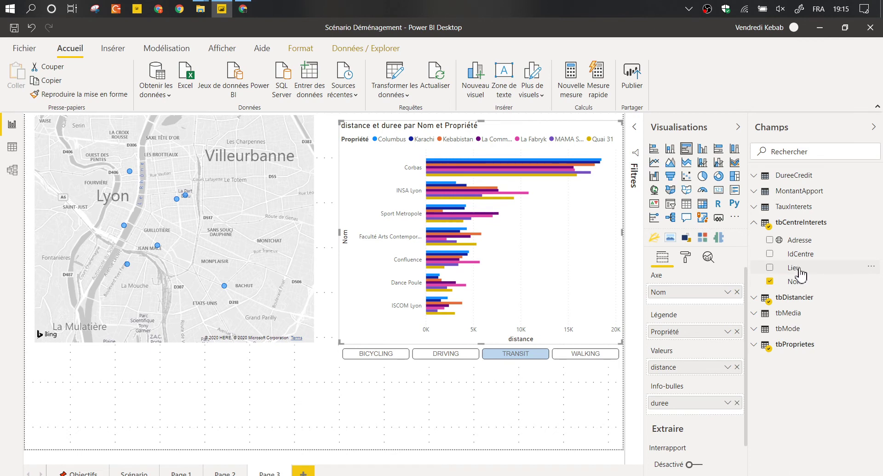
pyautogui.click(757, 223)
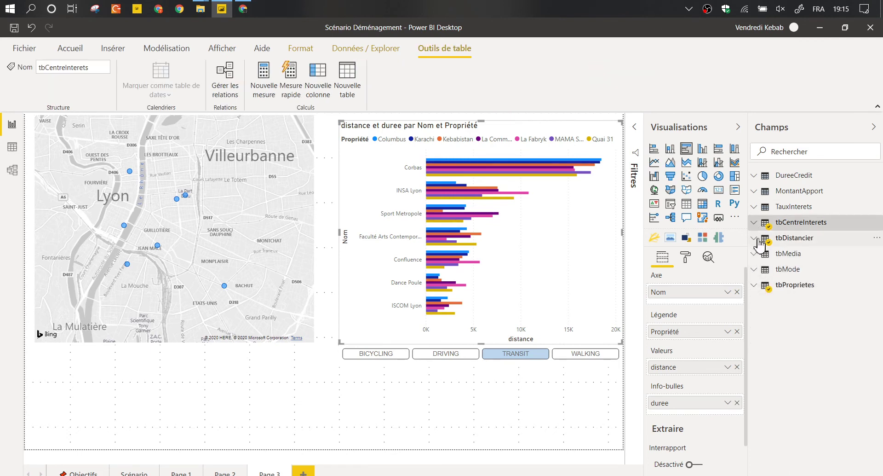
pyautogui.click(757, 239)
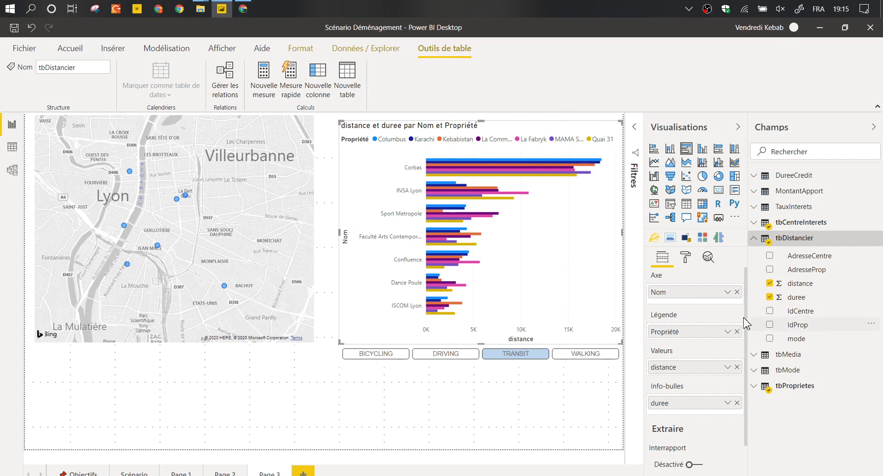
pyautogui.click(514, 353)
# With the transport-mode slicer selected, inspect the distance field's context menu, then deselect everything.
pyautogui.click(360, 346)
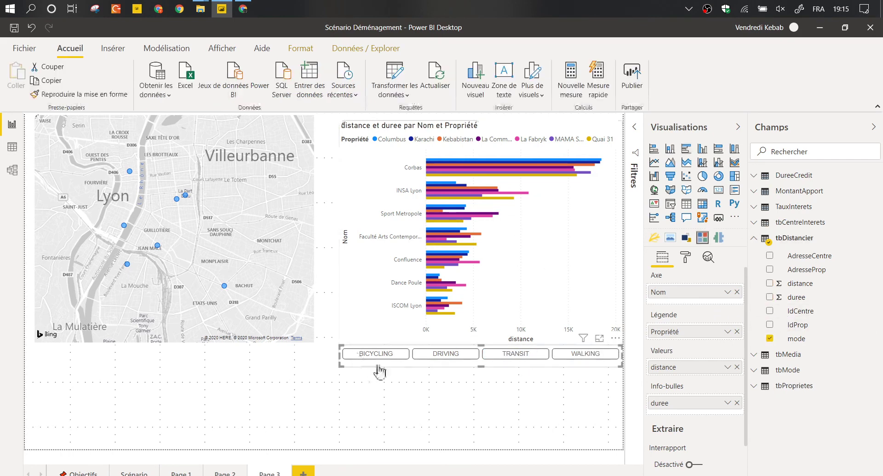
pyautogui.rightClick(795, 286)
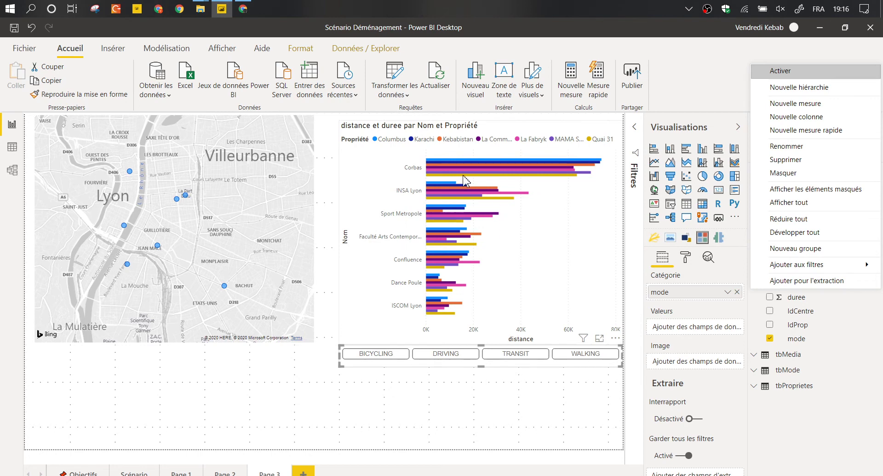
pyautogui.click(719, 82)
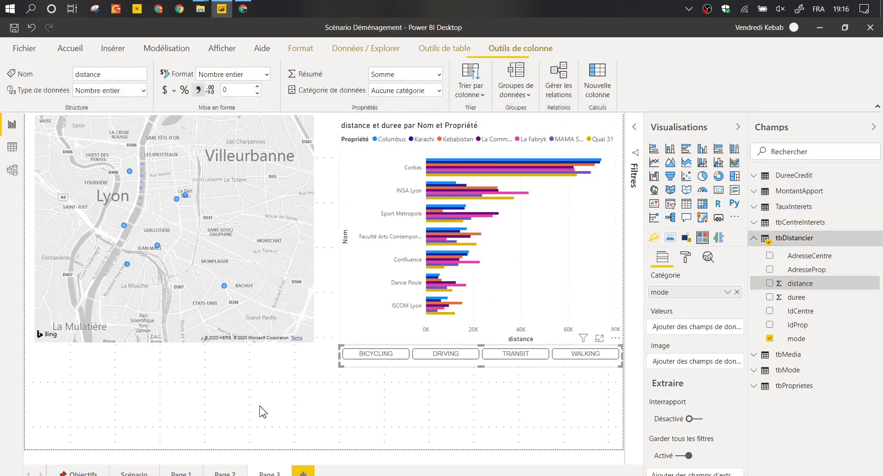
pyautogui.click(251, 417)
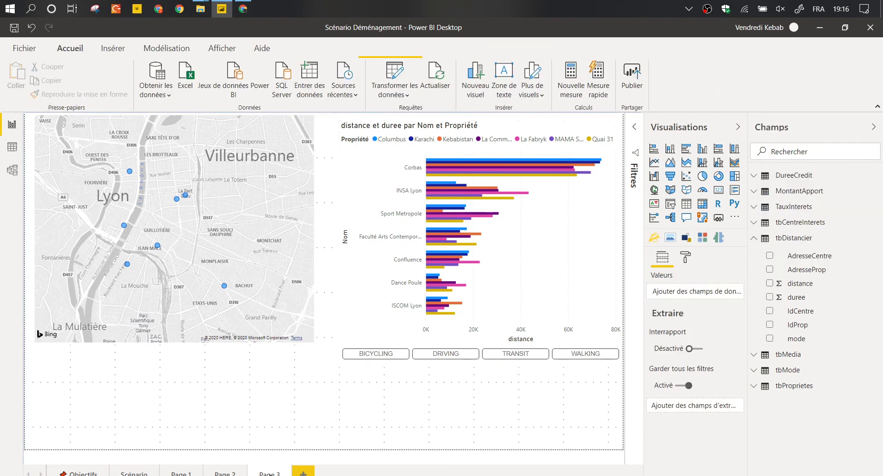
# Rename the Page 3 report page to 'Q2 - Transport'.
pyautogui.doubleClick(271, 472)
pyautogui.press('BackSpace')
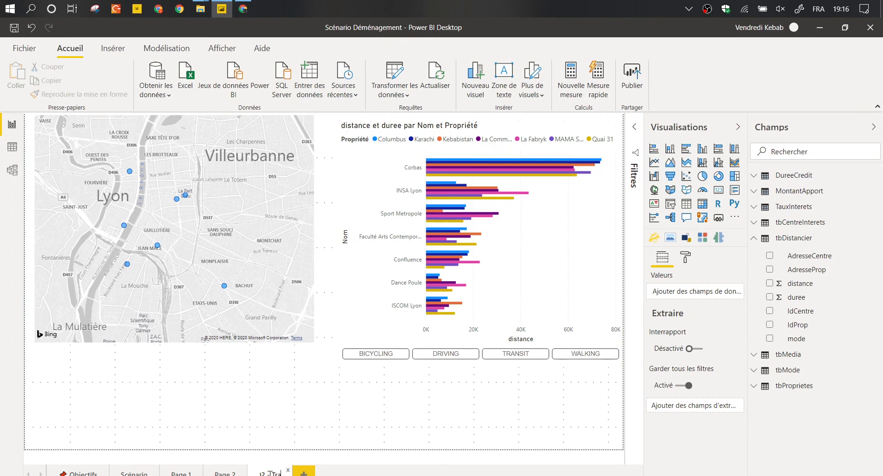
pyautogui.write('Q2 - Transport')
pyautogui.press('Return')
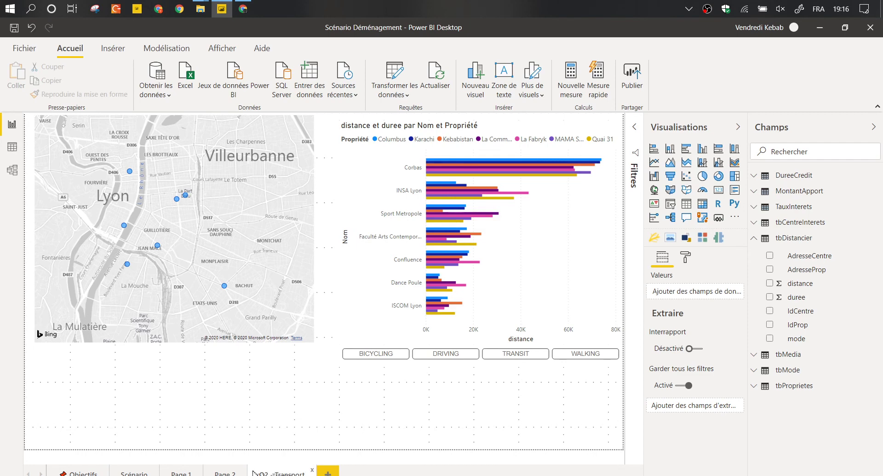
# Move Q2 - Transport right after Scénario, check the Objectifs page, and come back.
pyautogui.moveTo(254, 471); pyautogui.dragTo(166, 472)
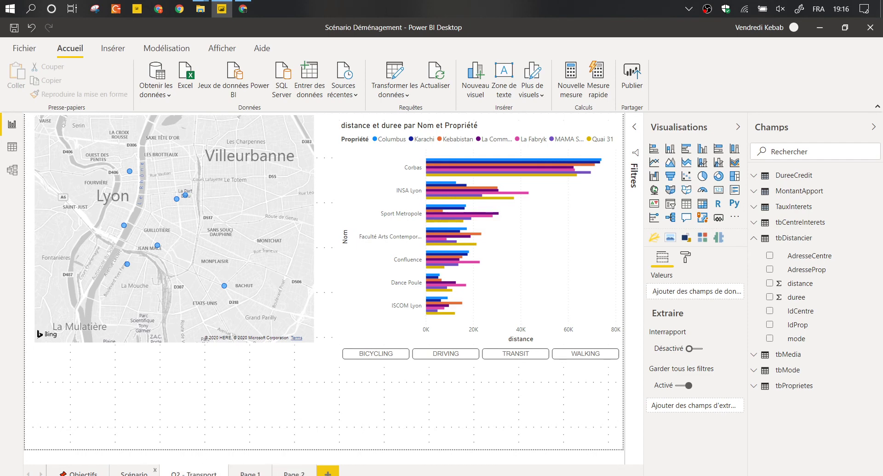
pyautogui.click(82, 472)
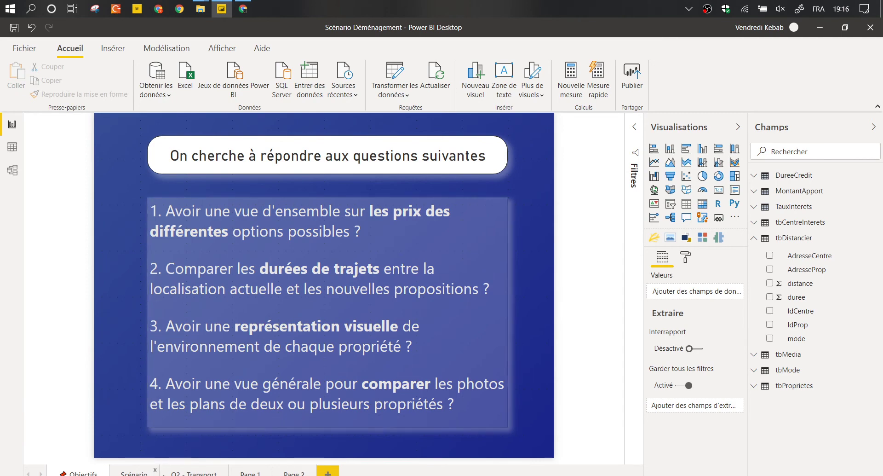
pyautogui.click(181, 473)
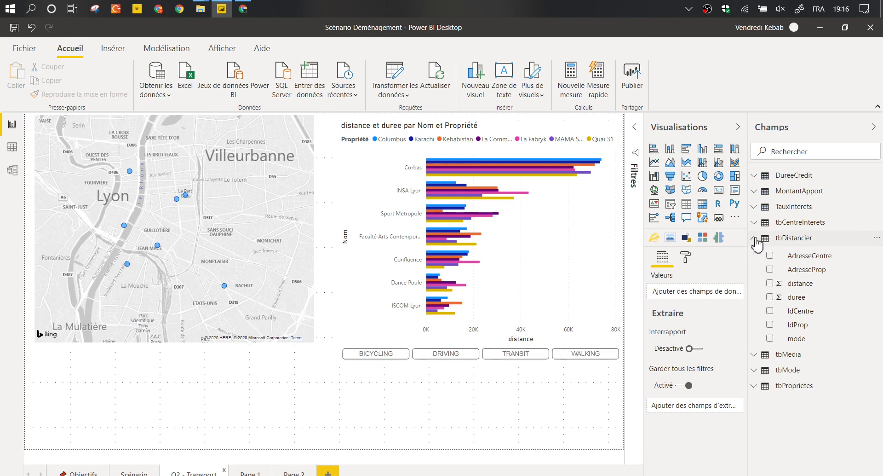
# Collapse tbDistancier and browse the tbProprietes fields, checking ValeurMensualité and Plan.
pyautogui.click(755, 238)
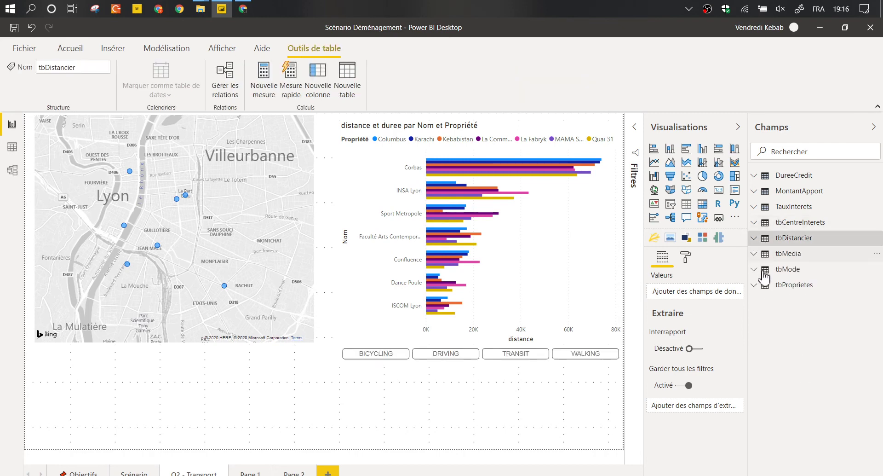
pyautogui.click(759, 287)
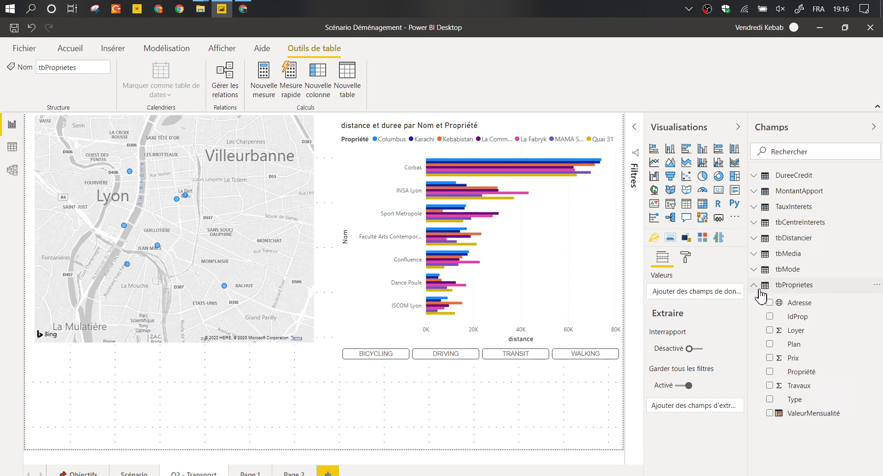
pyautogui.click(810, 417)
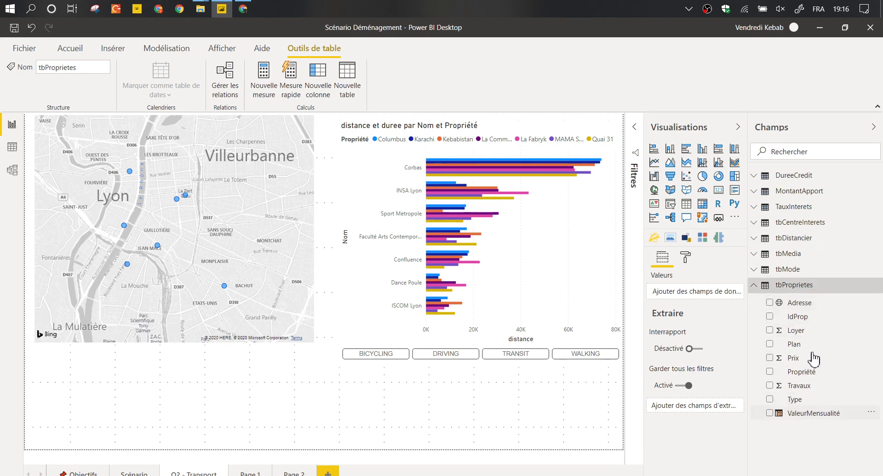
pyautogui.click(812, 345)
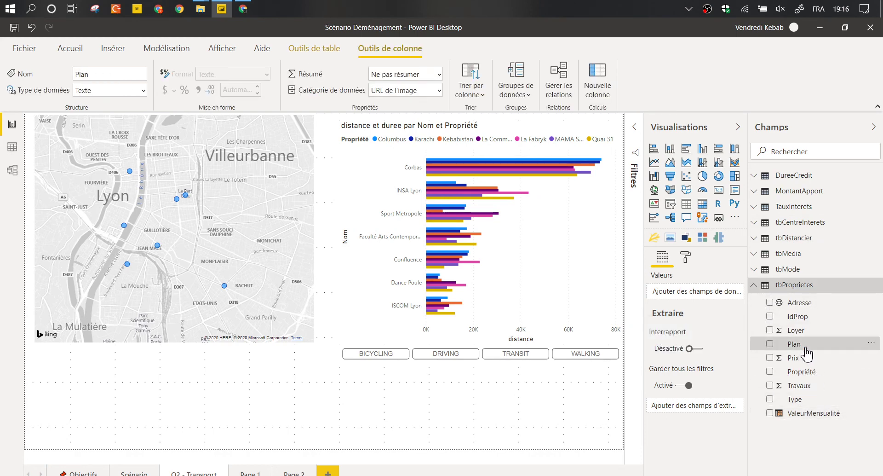
pyautogui.click(380, 420)
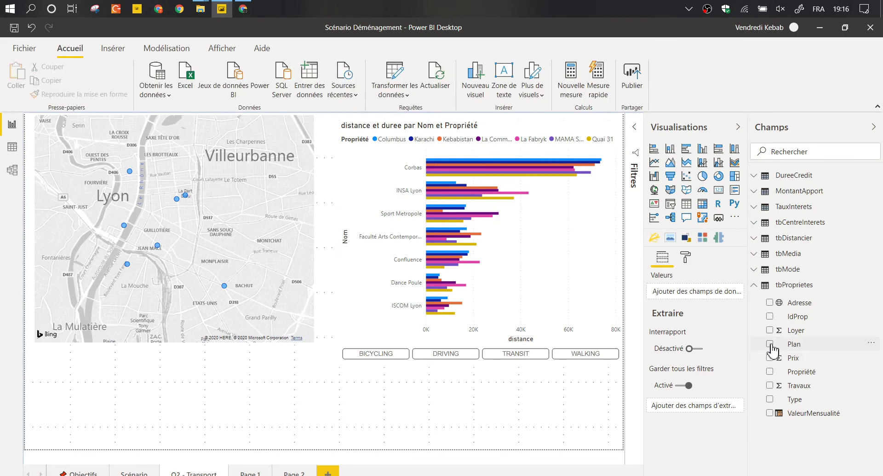
# Try setting Plan's data category to URL de l'image, then undo it.
pyautogui.click(774, 346)
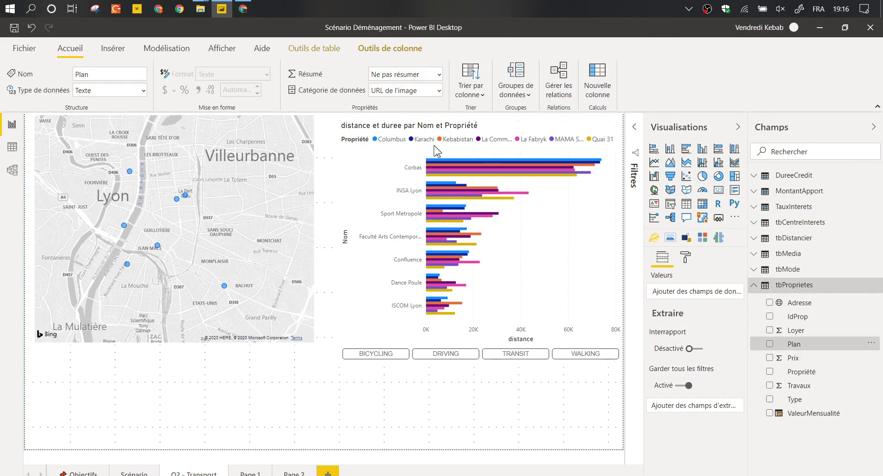
pyautogui.click(433, 92)
pyautogui.click(394, 291)
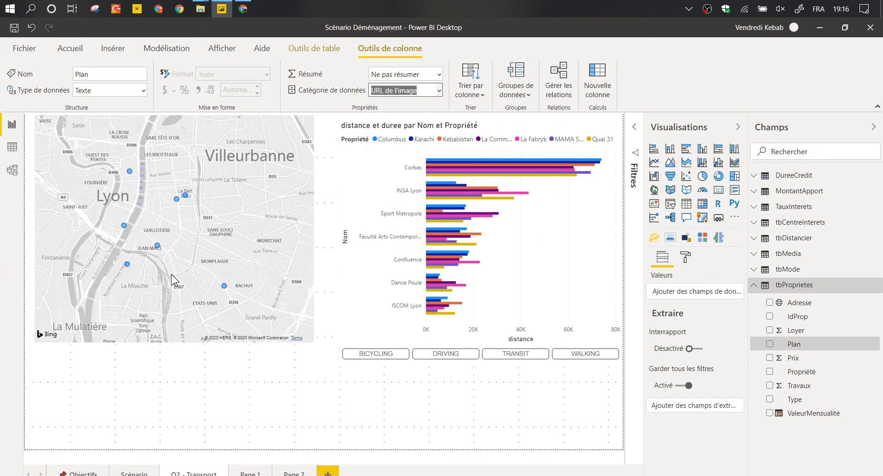
pyautogui.hotkey('ctrl', 'z')
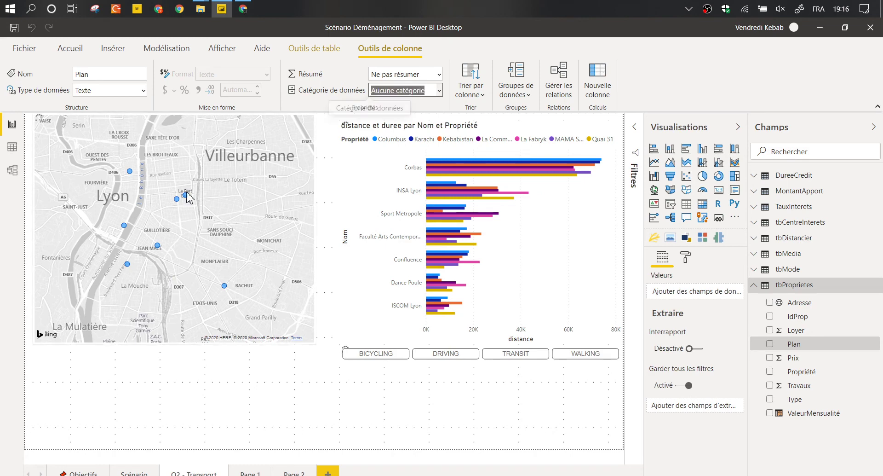
pyautogui.moveTo(186, 199)
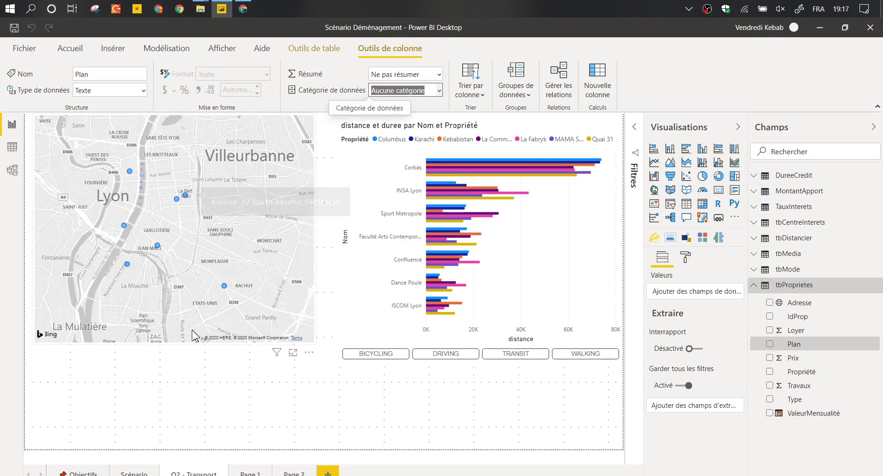
pyautogui.click(195, 294)
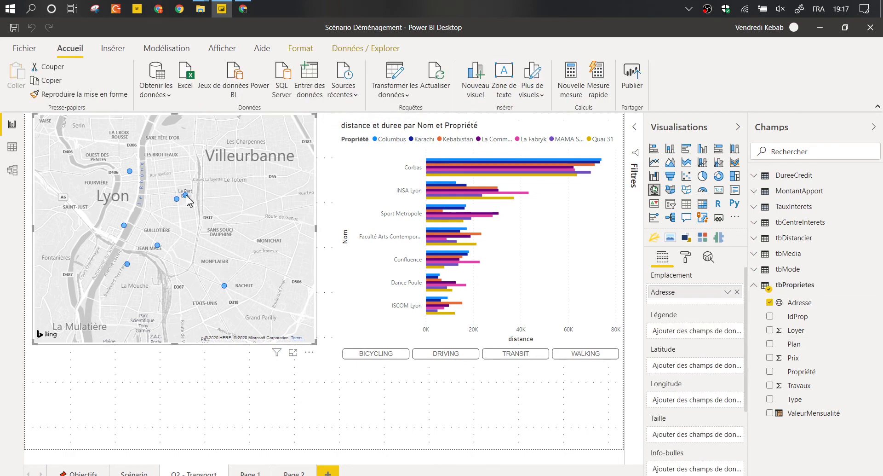
# Add the Plan field to the map visual's Info-bulles tooltips.
pyautogui.moveTo(187, 198)
pyautogui.click(794, 345)
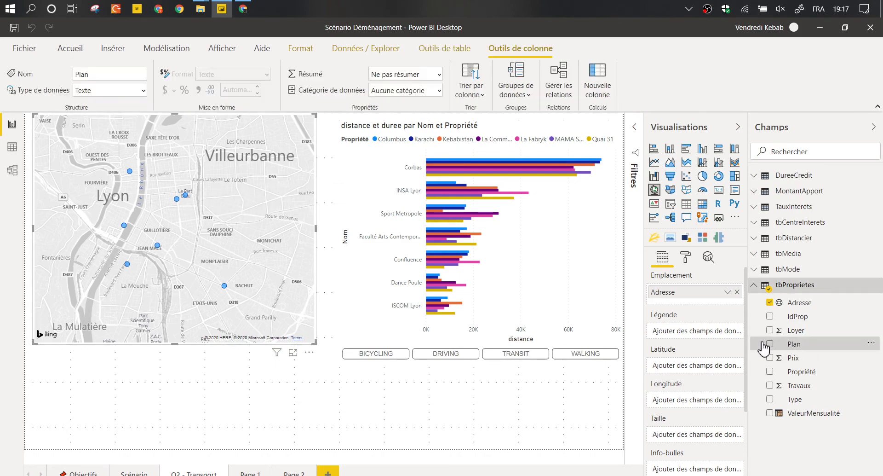
pyautogui.scroll(-4, 700, 295)
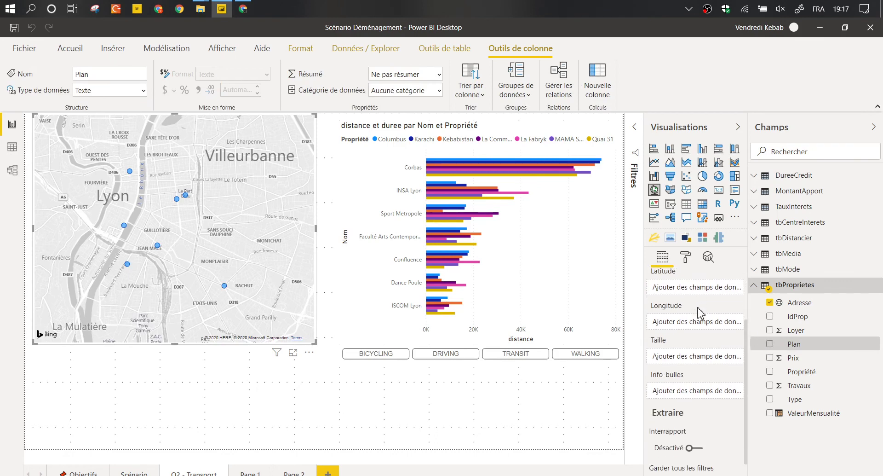
pyautogui.moveTo(792, 349); pyautogui.dragTo(694, 361)
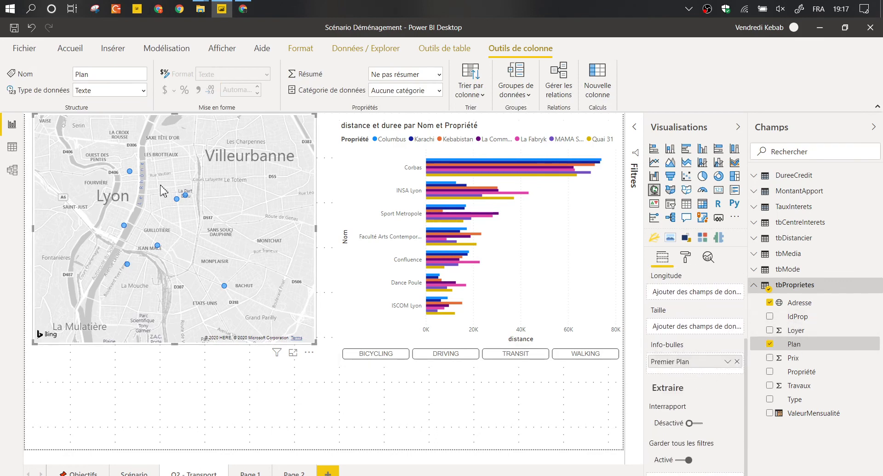
# Set Plan's Catégorie de données to URL de l'image.
pyautogui.moveTo(186, 196)
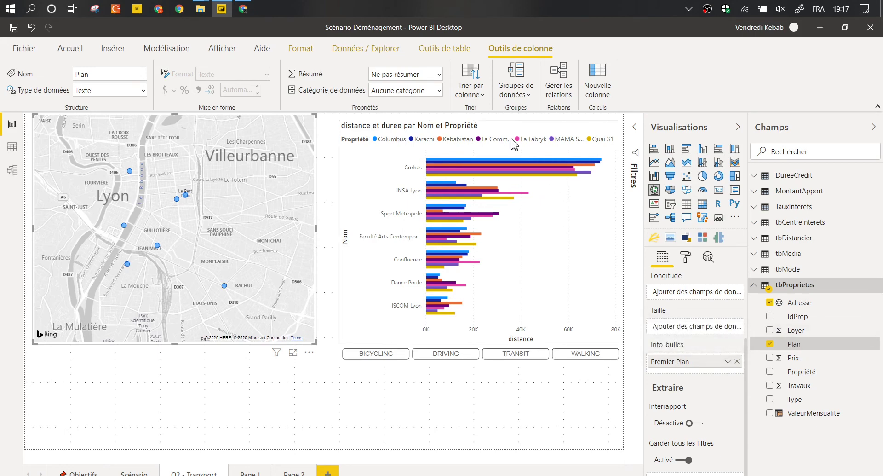
pyautogui.click(439, 89)
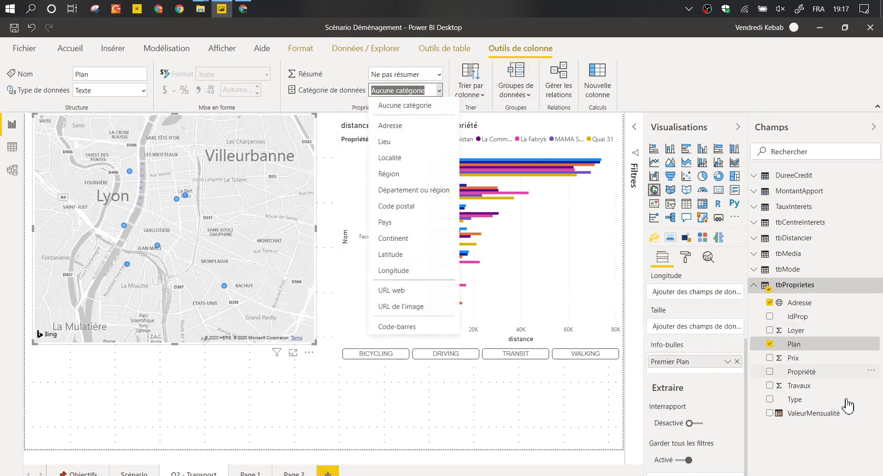
pyautogui.press('Escape')
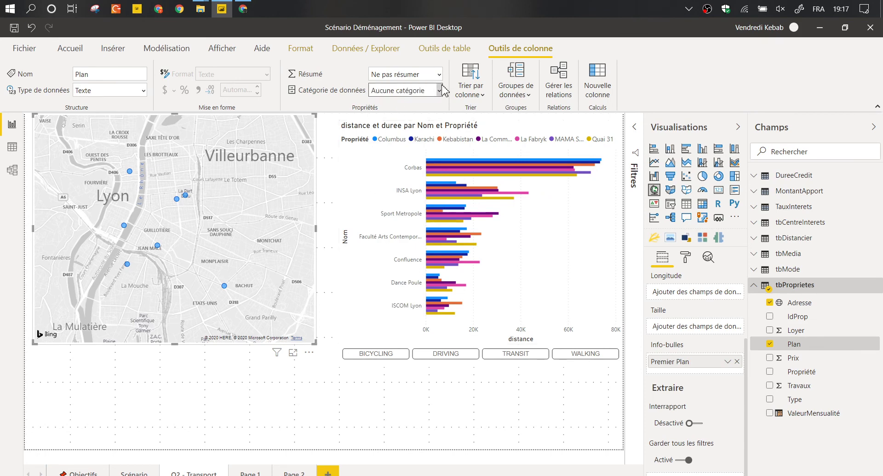
pyautogui.click(440, 90)
pyautogui.click(412, 307)
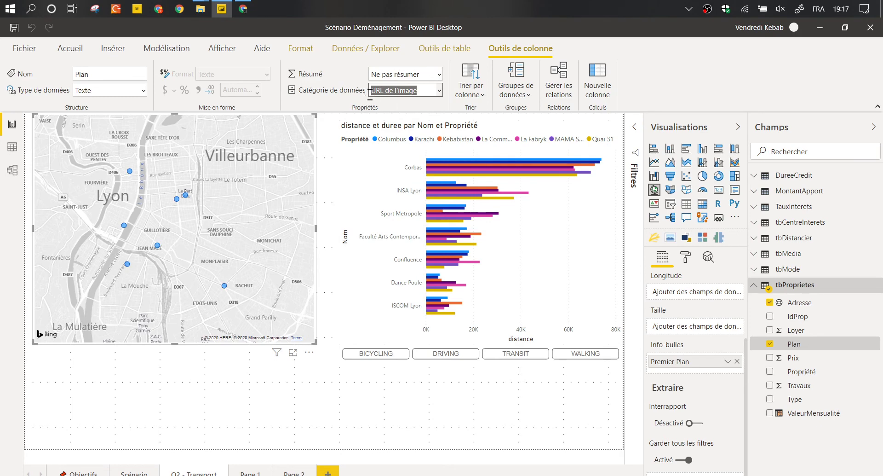
# Deselect the map and create a new visual showing the Plan field.
pyautogui.click(222, 202)
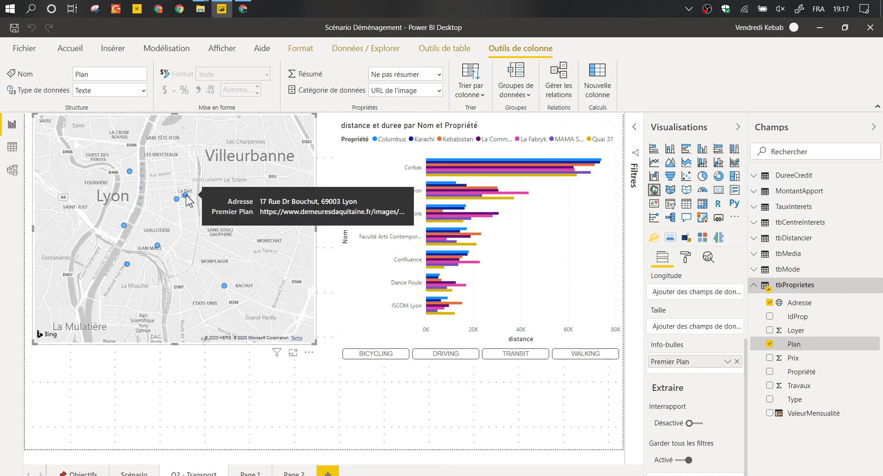
pyautogui.click(163, 362)
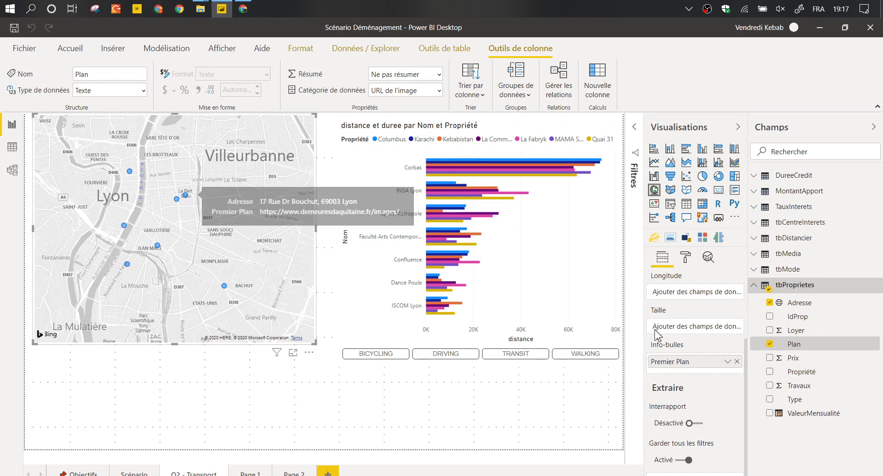
pyautogui.click(769, 344)
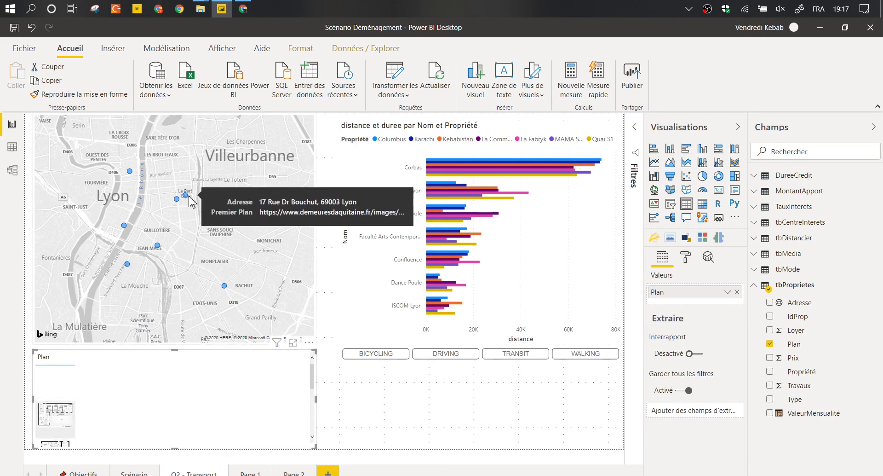
# Shrink the bar chart to the page top, raise the mode buttons beneath it, and widen the Plan visual.
pyautogui.moveTo(187, 201)
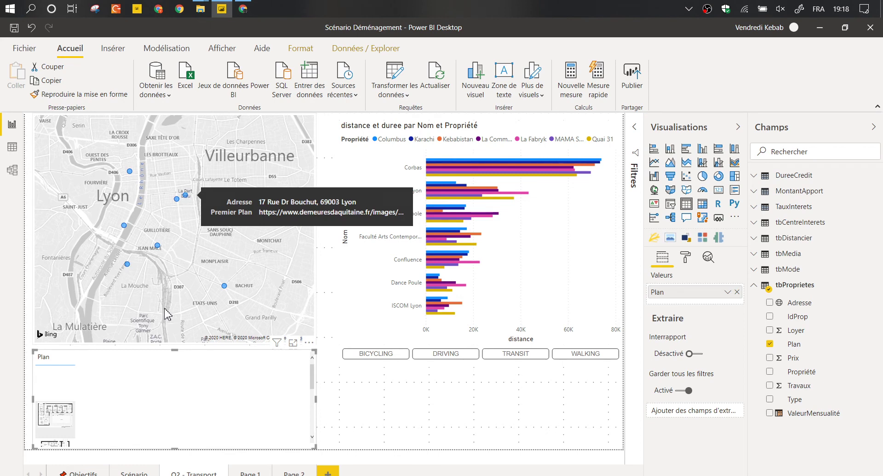
pyautogui.moveTo(172, 352); pyautogui.dragTo(173, 368)
pyautogui.click(464, 129)
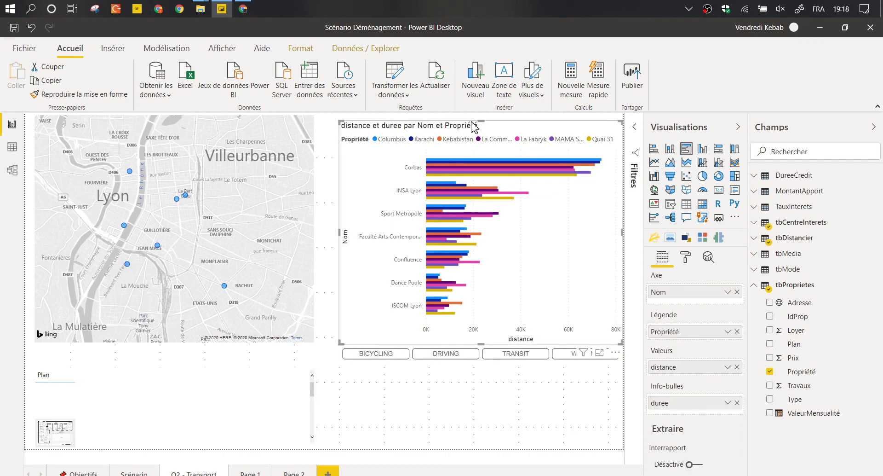
pyautogui.moveTo(483, 123); pyautogui.dragTo(491, 100)
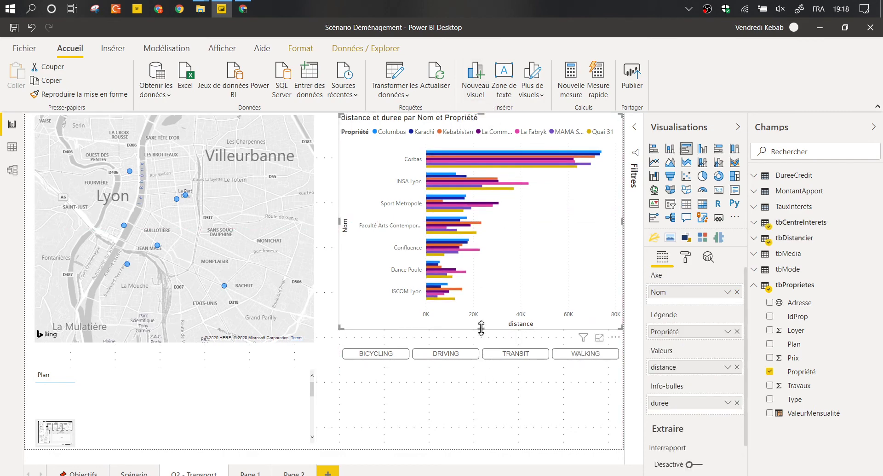
pyautogui.moveTo(481, 328); pyautogui.dragTo(483, 313)
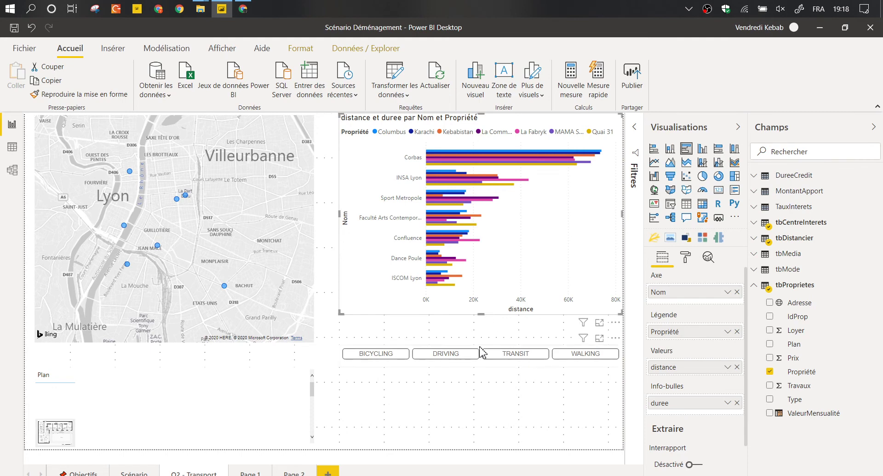
pyautogui.moveTo(481, 352); pyautogui.dragTo(481, 330)
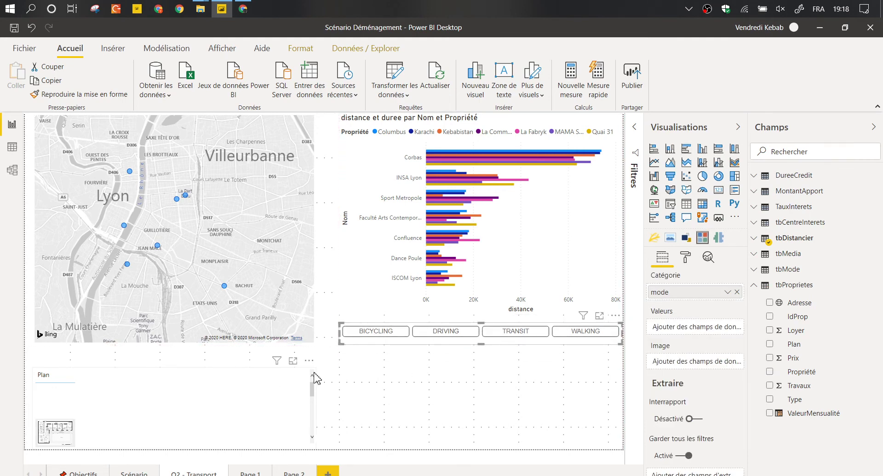
pyautogui.moveTo(316, 377); pyautogui.dragTo(622, 345)
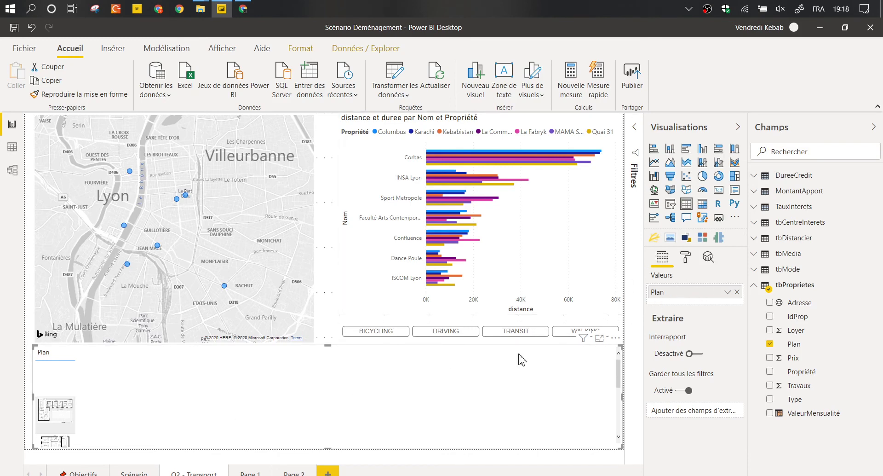
# Turn the Plan visual into a chiclet slicer laid out in 1 row.
pyautogui.click(703, 238)
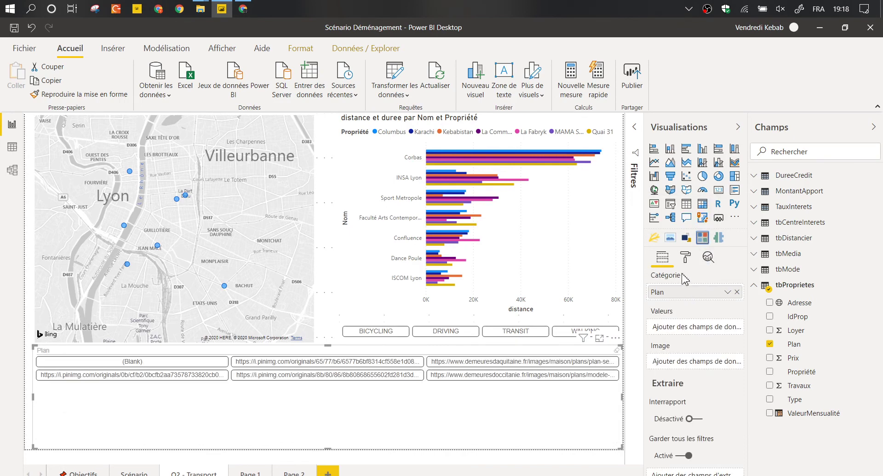
pyautogui.click(687, 259)
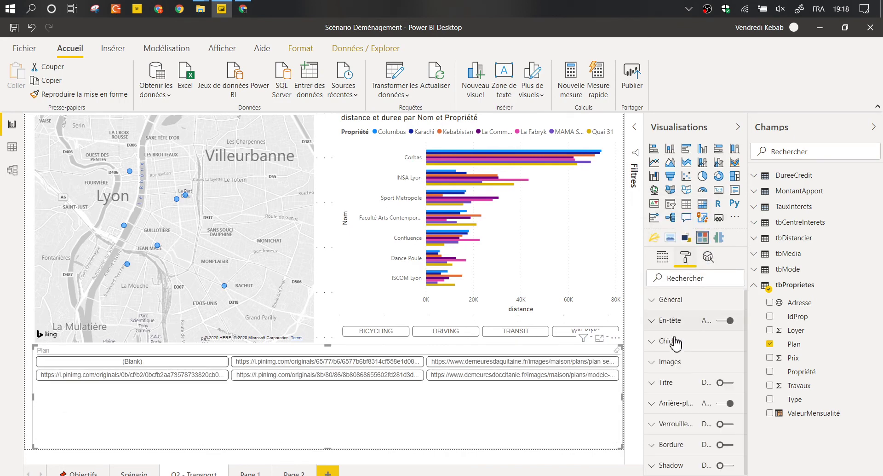
pyautogui.click(674, 301)
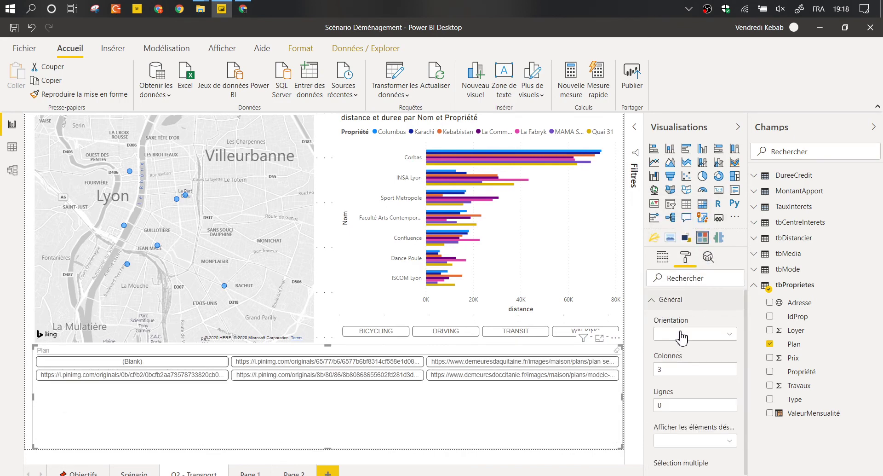
pyautogui.click(676, 368)
pyautogui.press('Tab')
pyautogui.write('1')
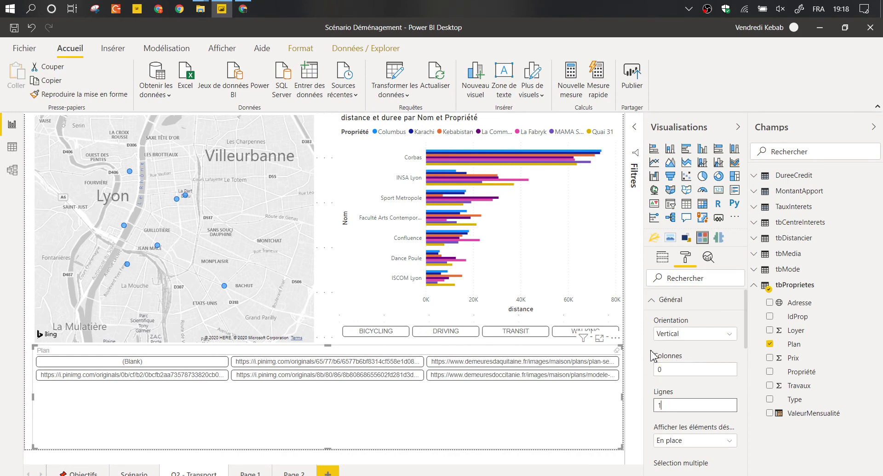
pyautogui.press('Return')
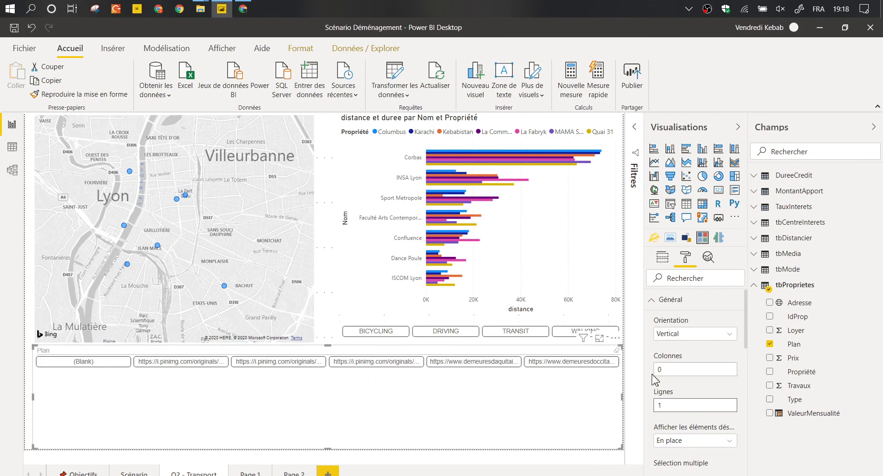
pyautogui.click(671, 304)
pyautogui.click(665, 257)
# Use Plan as the chiclet images and Propriété as category, with image split 100.
pyautogui.moveTo(712, 296); pyautogui.dragTo(713, 368)
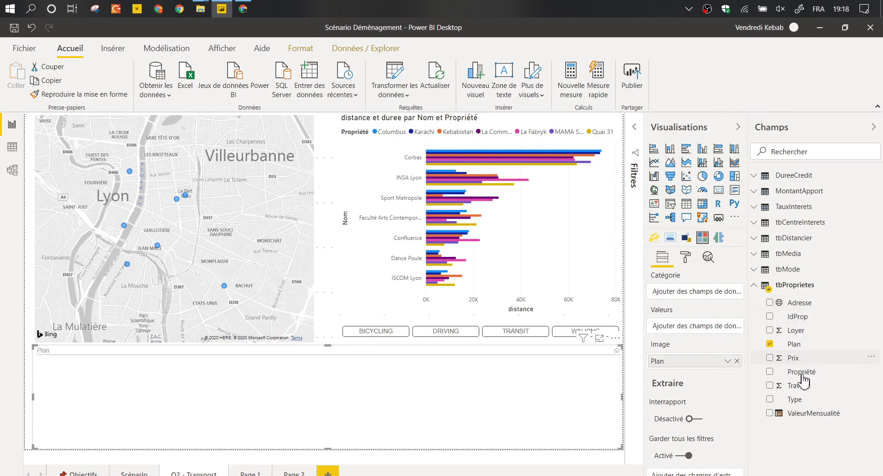
pyautogui.moveTo(800, 373); pyautogui.dragTo(695, 292)
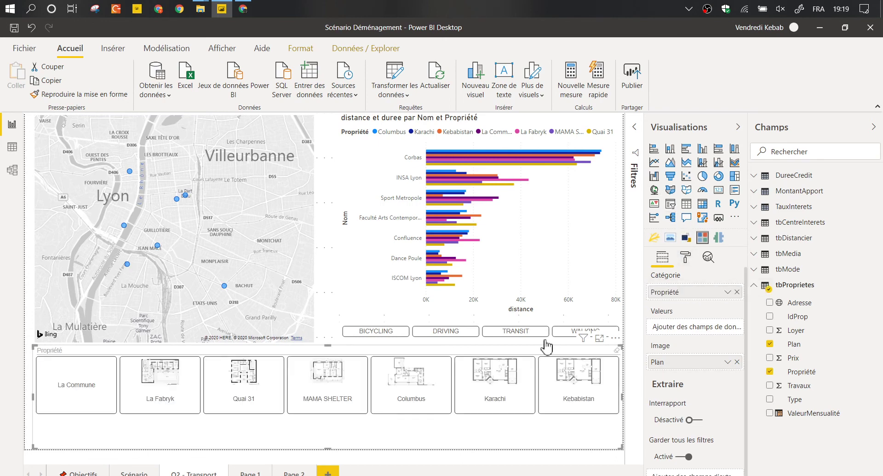
pyautogui.click(689, 258)
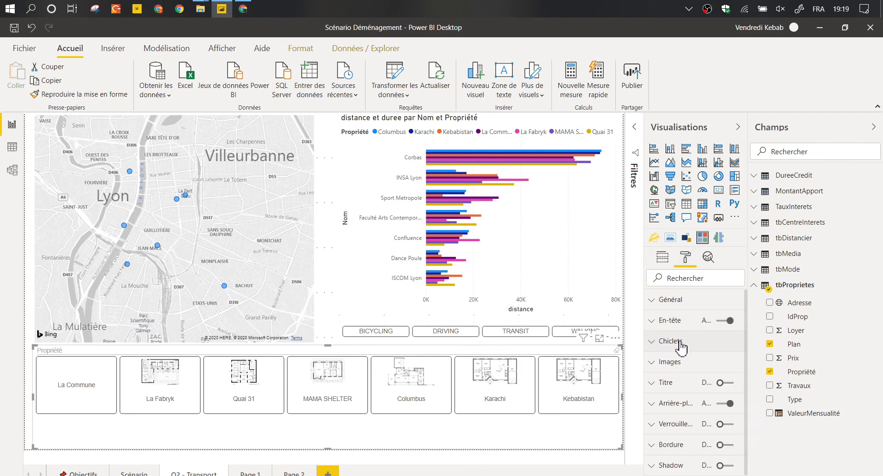
pyautogui.click(680, 361)
pyautogui.scroll(-2, 685, 354)
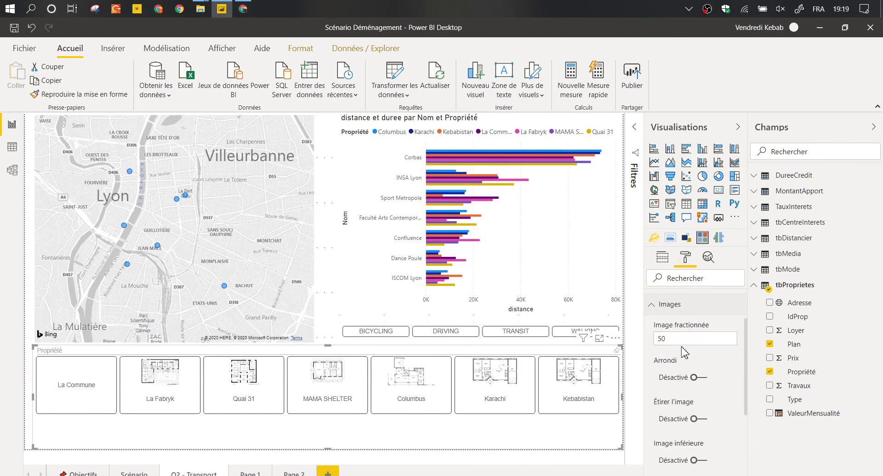
pyautogui.click(682, 339)
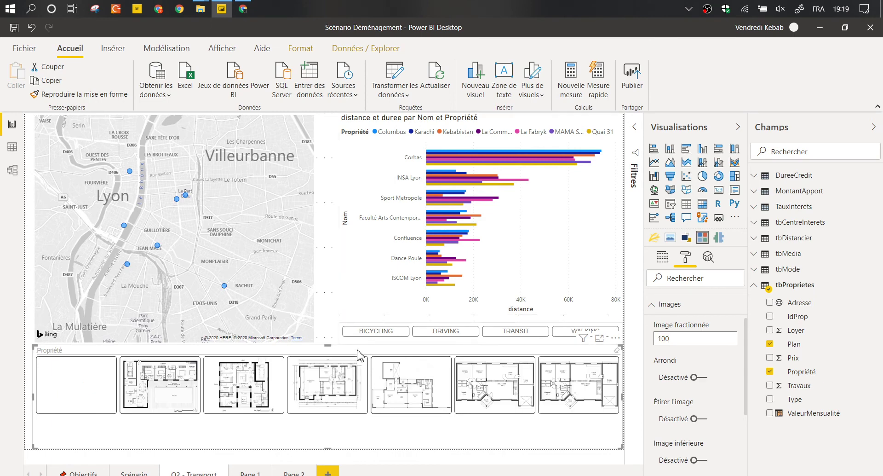
# Select the Quai 31, Columbus and Karachi floor plans in the slicer.
pyautogui.click(230, 390)
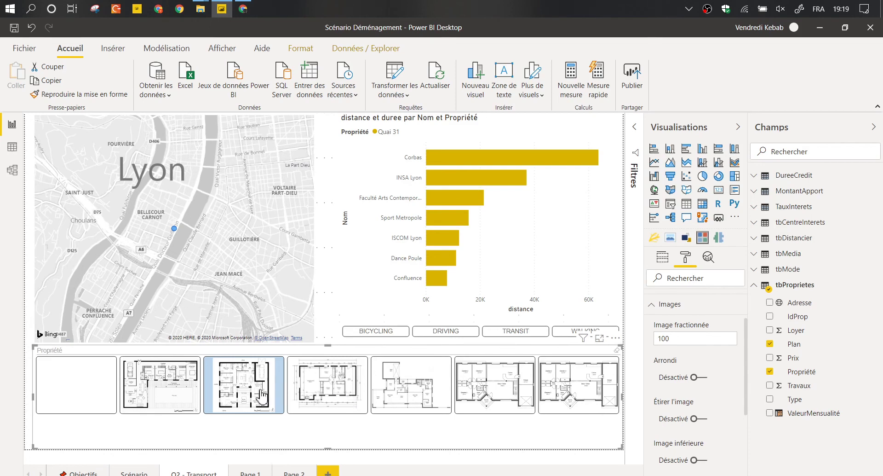
pyautogui.keyDown('ctrl'); pyautogui.click(402, 390); pyautogui.keyUp('ctrl')
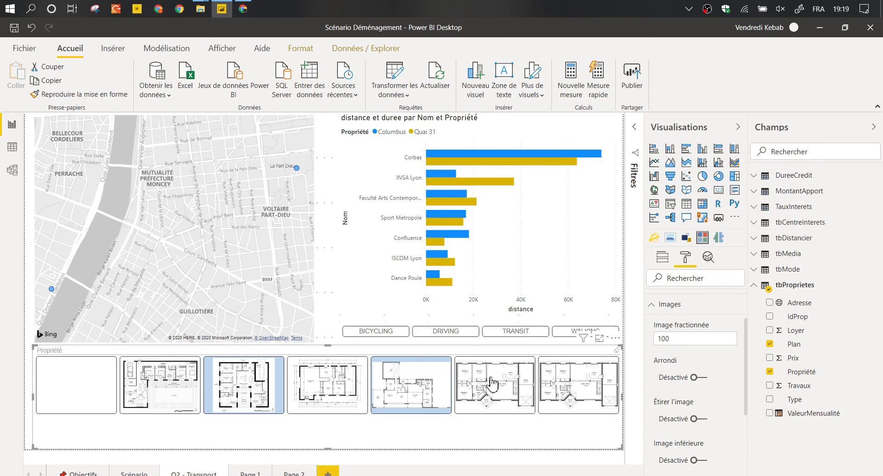
pyautogui.keyDown('ctrl'); pyautogui.click(491, 384); pyautogui.keyUp('ctrl')
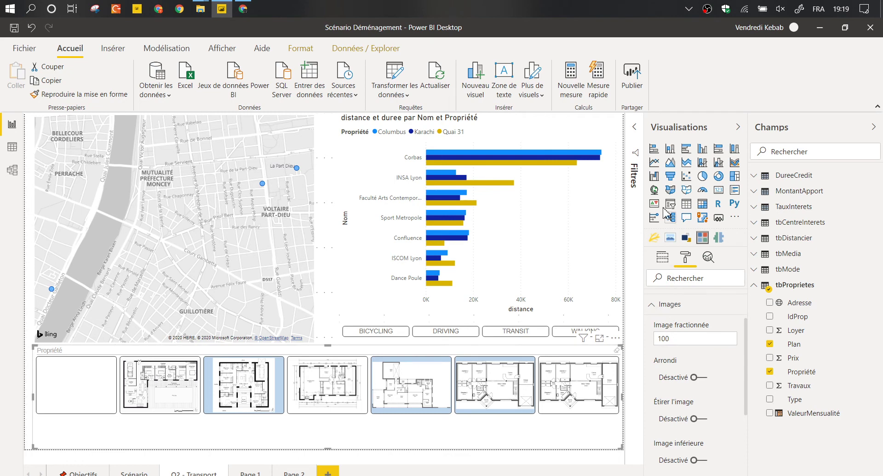
pyautogui.click(634, 126)
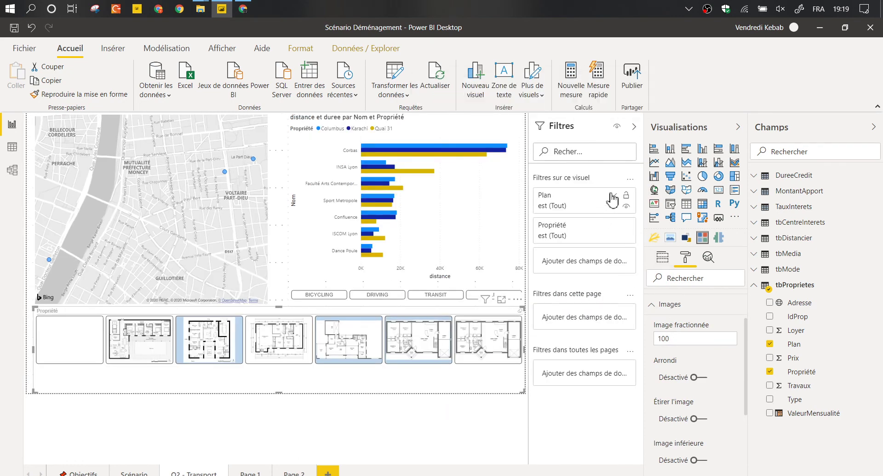
# Filter the slicer's Plan to Select all except (Vide).
pyautogui.click(613, 225)
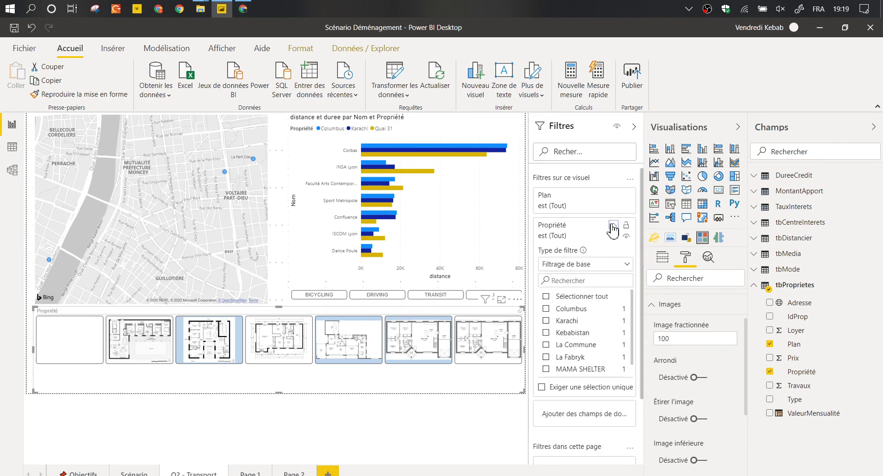
pyautogui.click(613, 195)
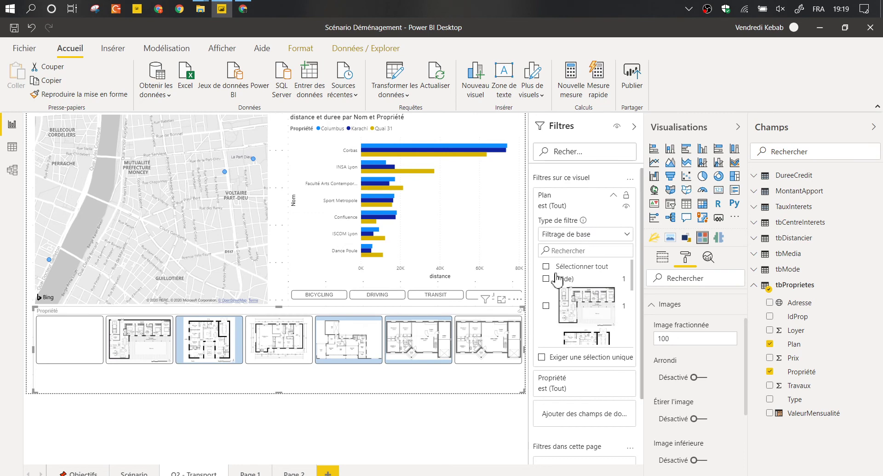
pyautogui.click(548, 267)
pyautogui.click(549, 278)
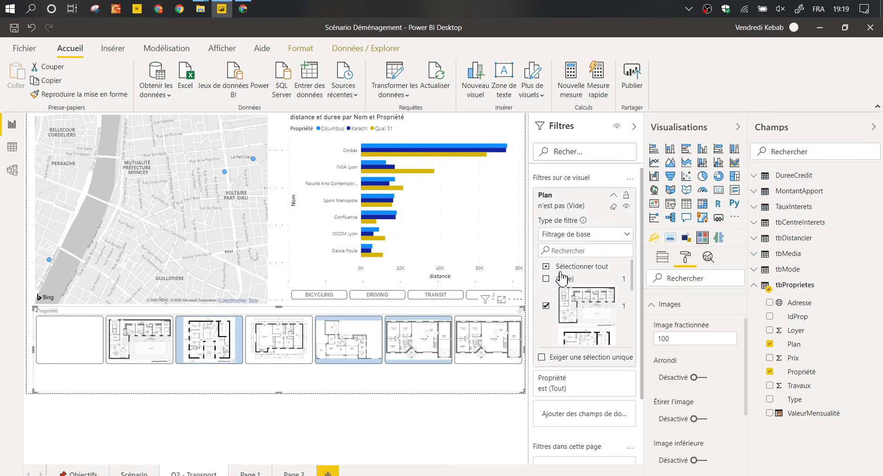
pyautogui.click(613, 195)
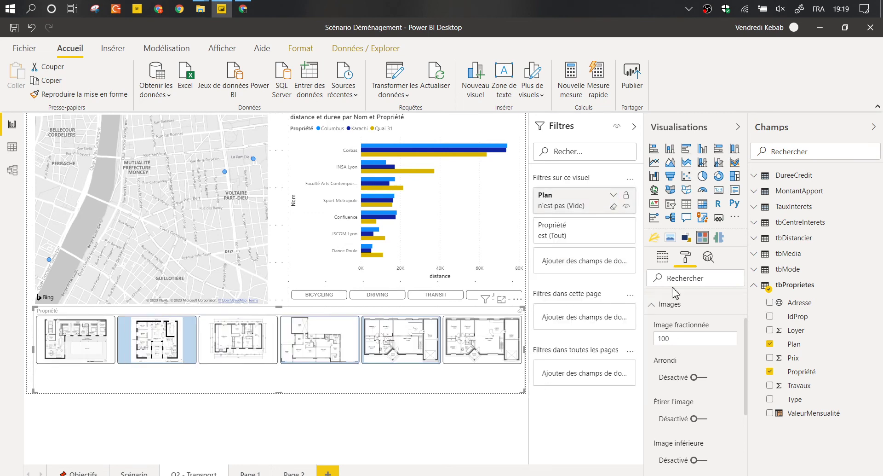
# Set chiclet Hauteur to 200, turn the header off, and hide the Filtres and Visualisations panes.
pyautogui.click(668, 304)
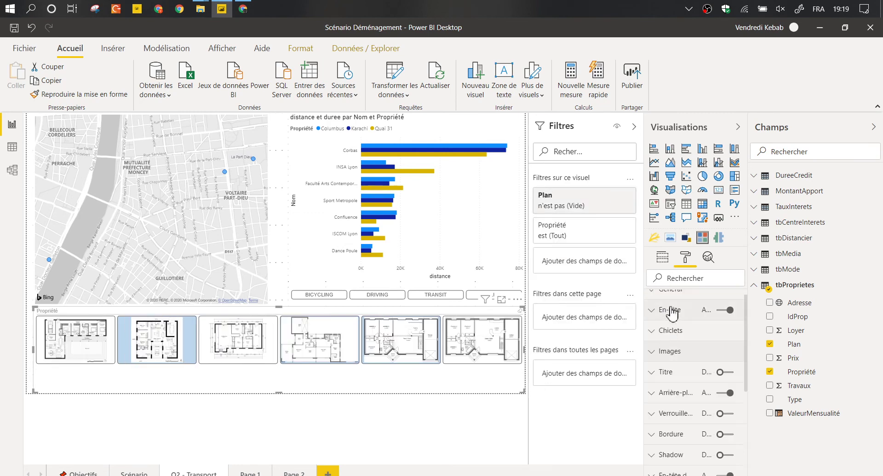
pyautogui.click(673, 341)
pyautogui.click(702, 417)
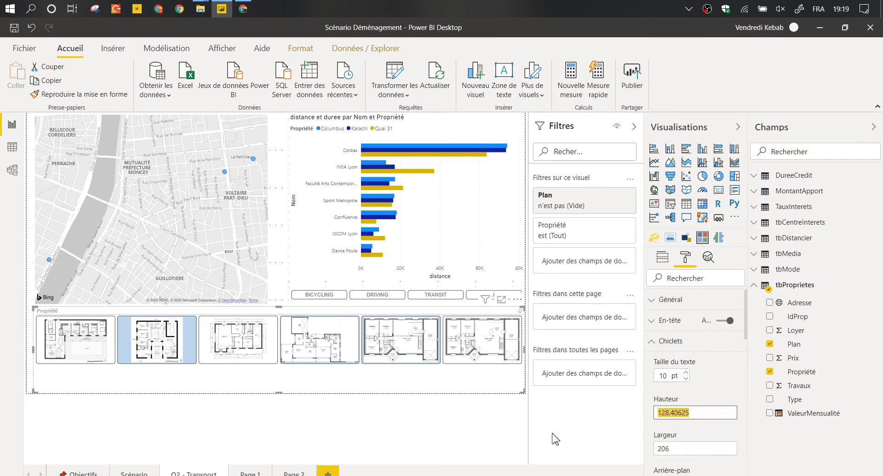
pyautogui.write('00')
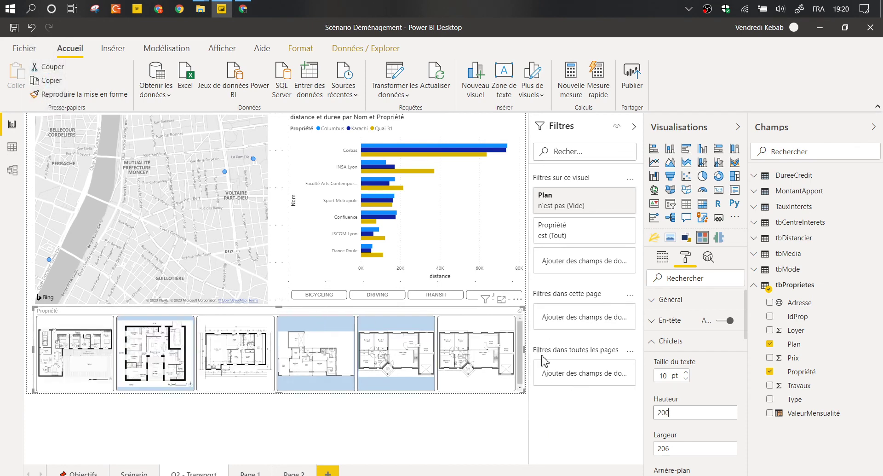
pyautogui.click(731, 321)
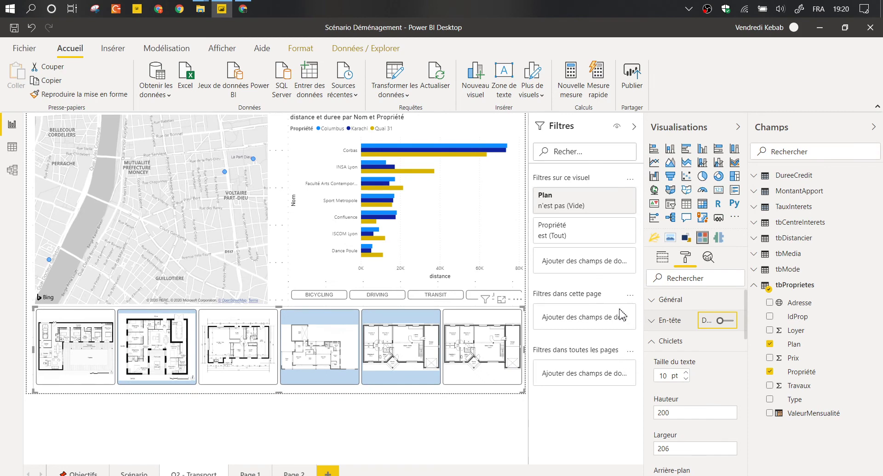
pyautogui.click(634, 126)
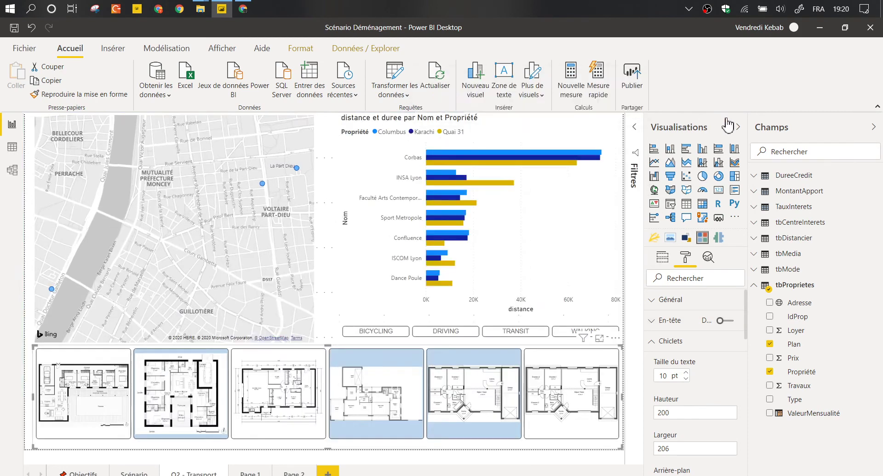
pyautogui.click(738, 127)
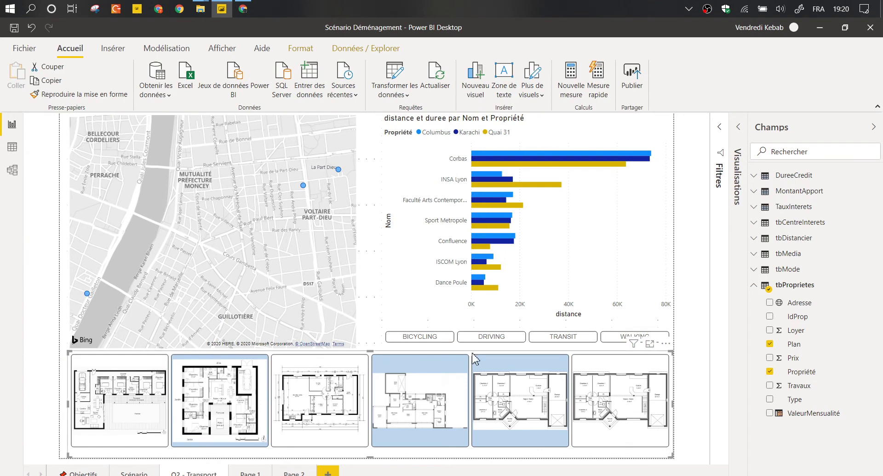
# Expand tbMedia, bring back the Visualisations pane, and add a blank Page 3 after Page 2.
pyautogui.click(755, 255)
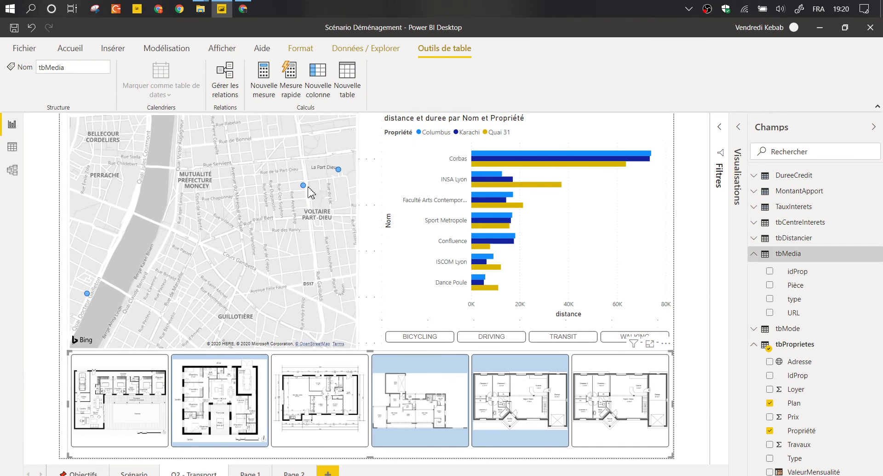
pyautogui.moveTo(305, 191)
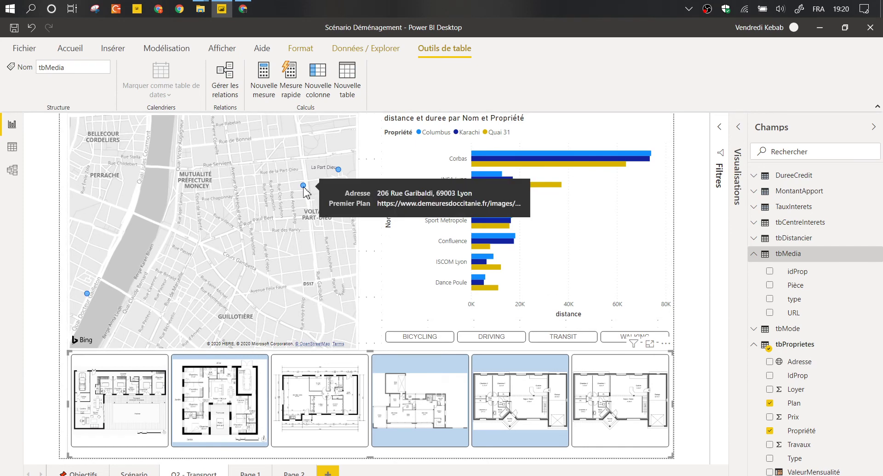
pyautogui.moveTo(510, 162)
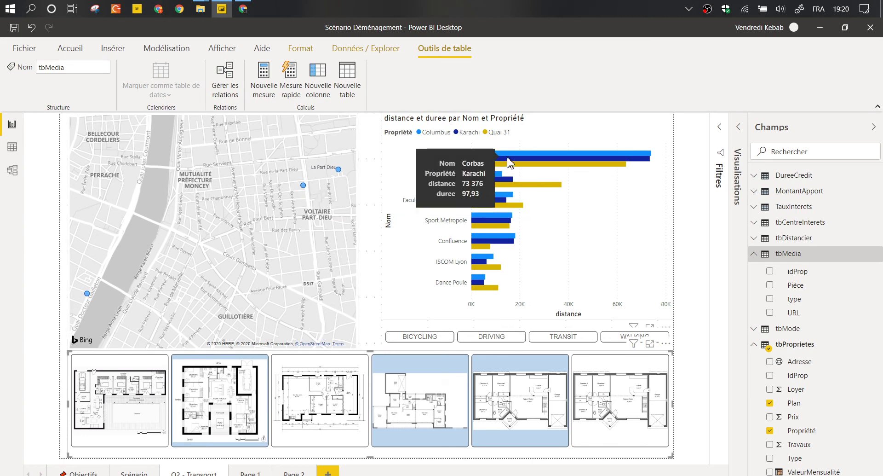
pyautogui.click(739, 129)
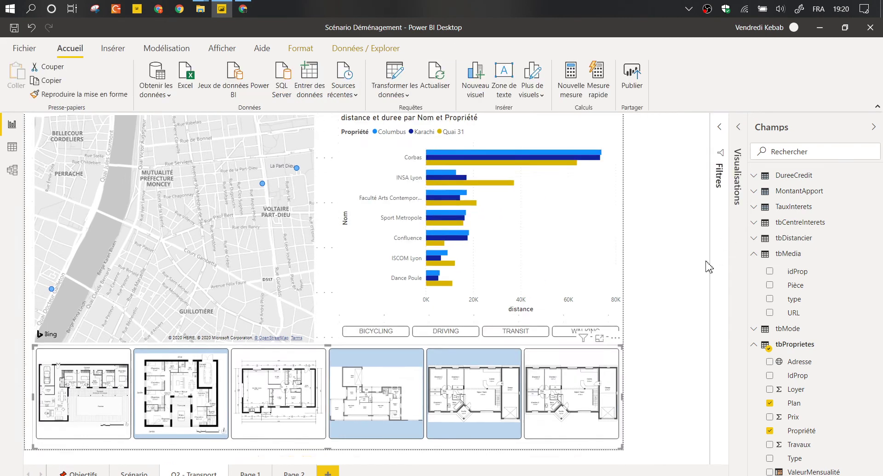
pyautogui.click(739, 133)
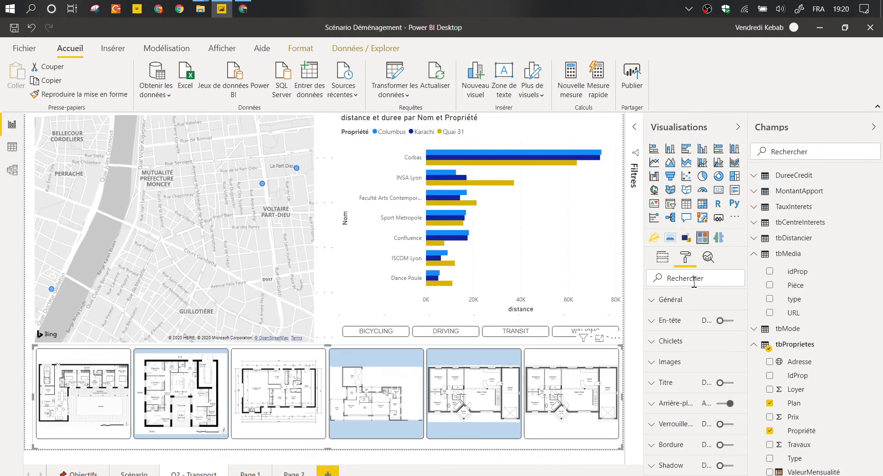
pyautogui.click(663, 260)
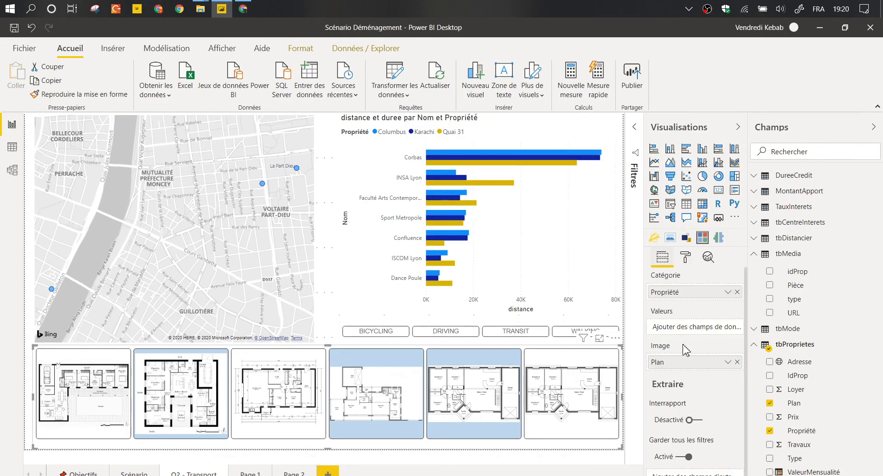
pyautogui.click(617, 244)
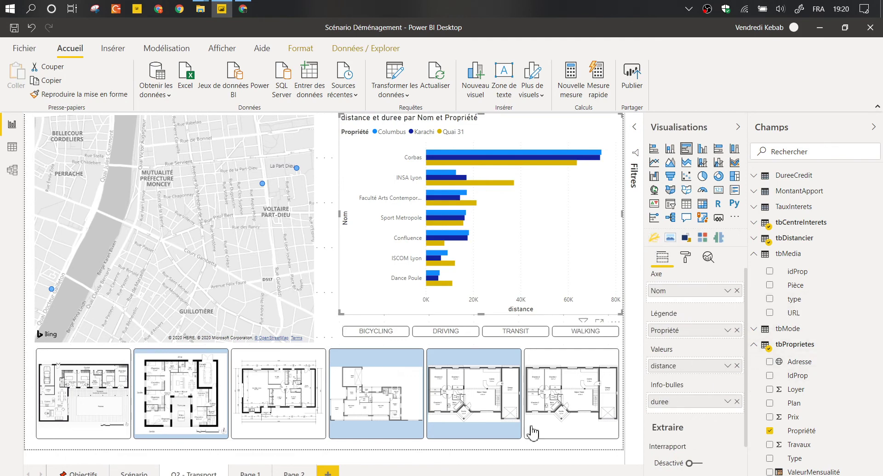
pyautogui.click(327, 473)
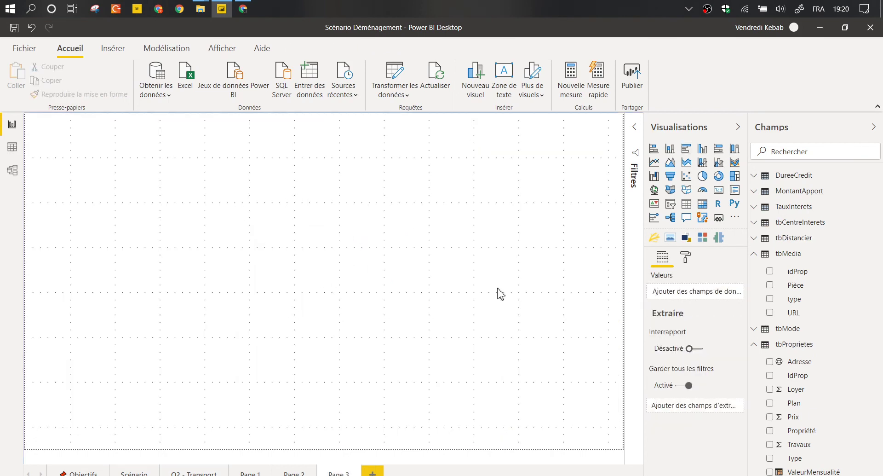
# Set Page 3's page size type to Info-bulle (320 × 240) after briefly trying Lettre.
pyautogui.click(685, 257)
pyautogui.click(676, 319)
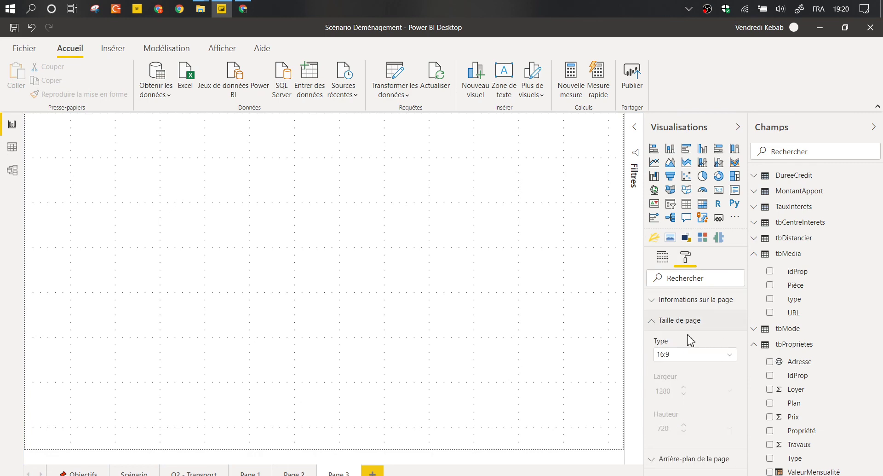
pyautogui.click(673, 358)
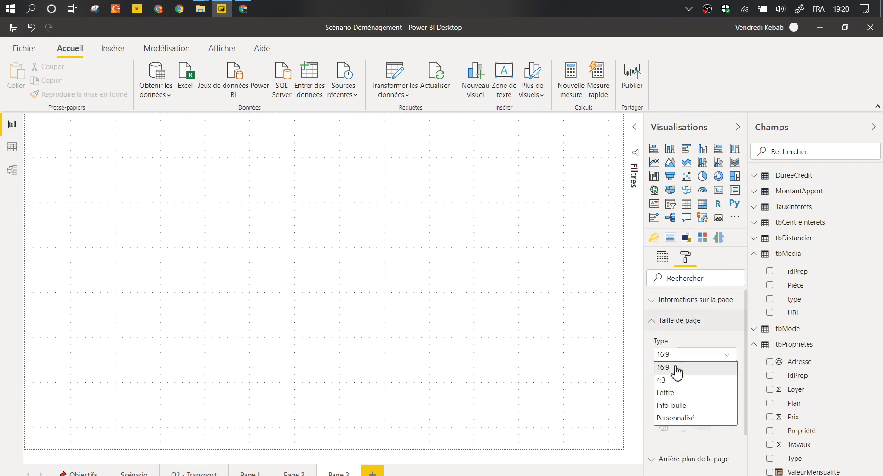
pyautogui.click(676, 391)
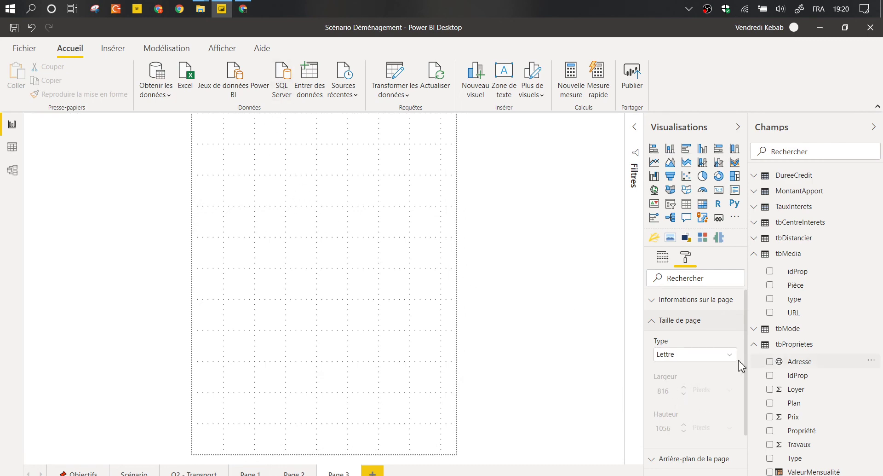
pyautogui.click(708, 355)
pyautogui.click(690, 408)
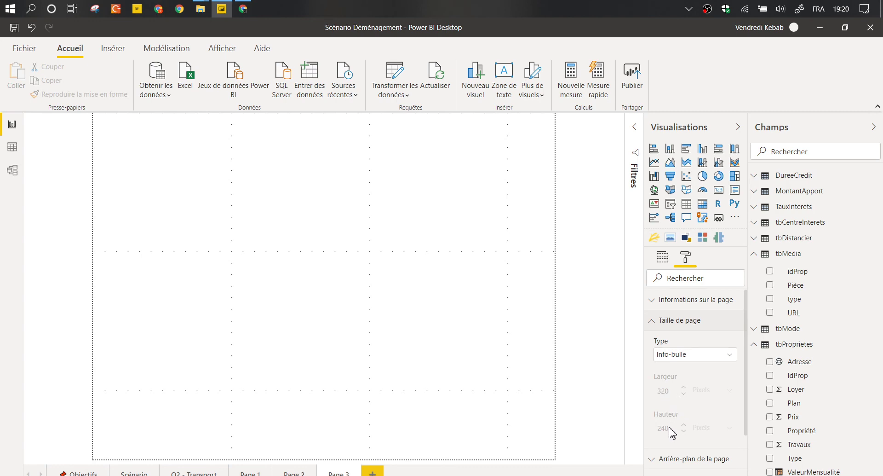
pyautogui.click(711, 355)
pyautogui.click(690, 391)
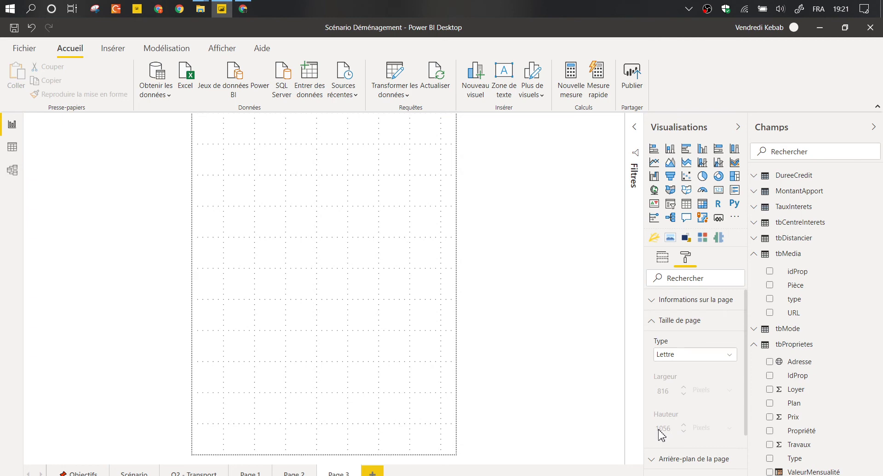
pyautogui.click(687, 358)
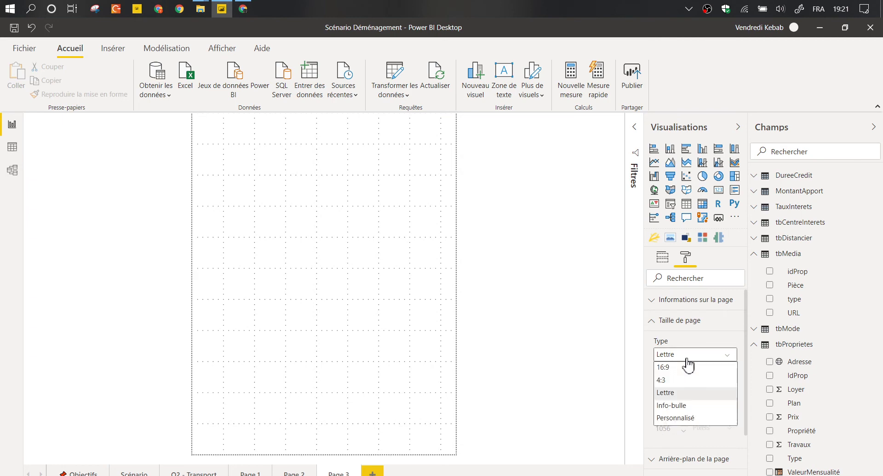
pyautogui.click(688, 405)
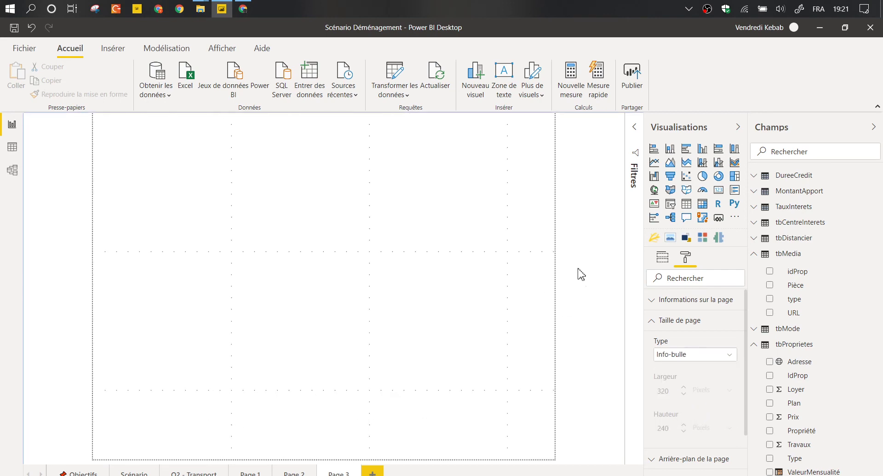
# Add an image visual using Plan as its image URL and stretch it across the page.
pyautogui.click(670, 238)
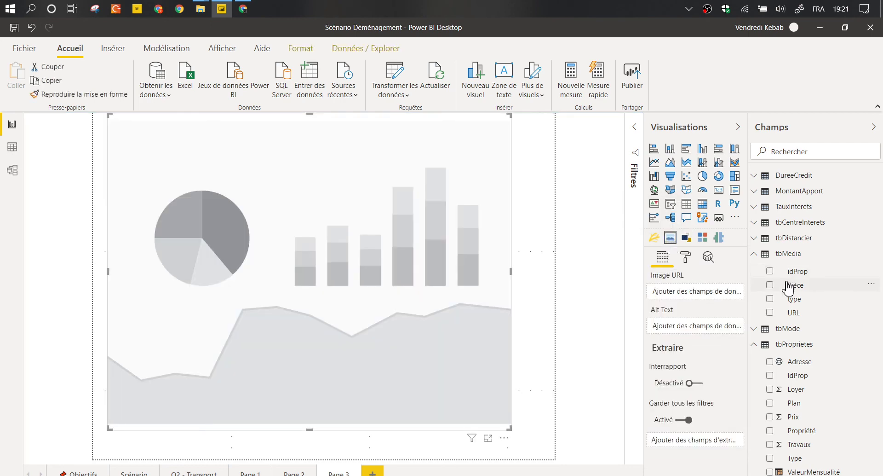
pyautogui.moveTo(794, 403); pyautogui.dragTo(695, 299)
pyautogui.moveTo(509, 427); pyautogui.dragTo(570, 461)
pyautogui.moveTo(106, 115); pyautogui.dragTo(95, 115)
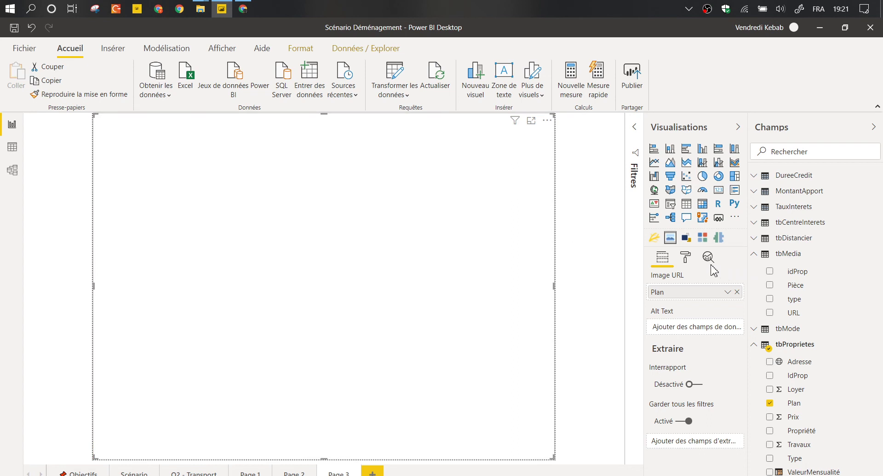
# Review the image visual's formatting, then confirm the page size is the tooltip size.
pyautogui.click(685, 261)
pyautogui.click(679, 300)
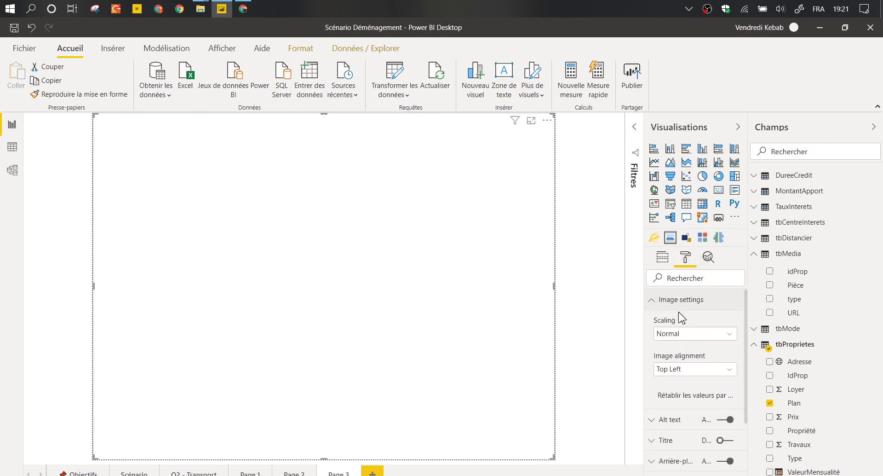
pyautogui.click(679, 305)
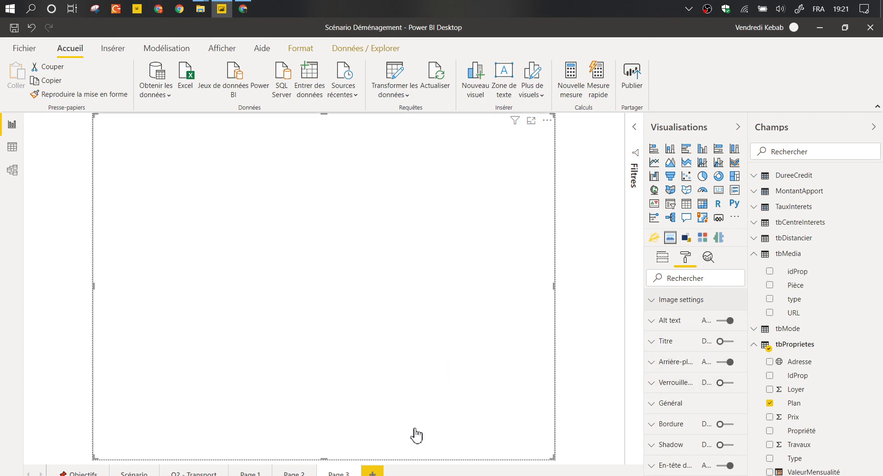
pyautogui.click(595, 256)
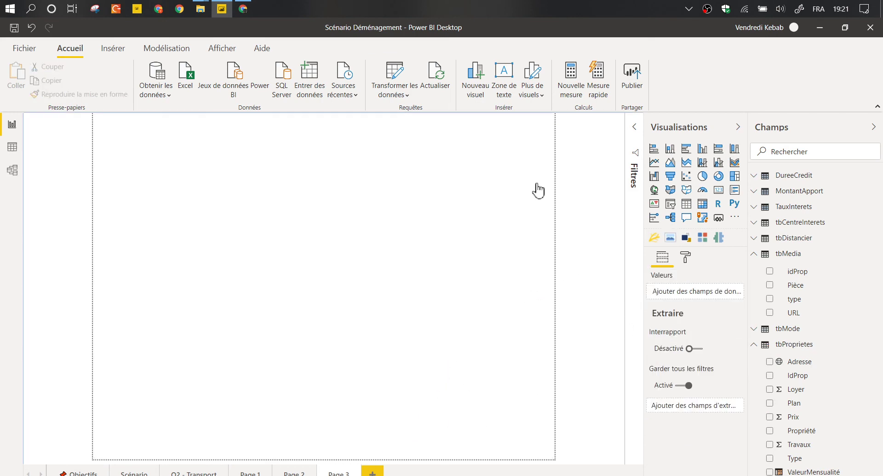
pyautogui.click(552, 167)
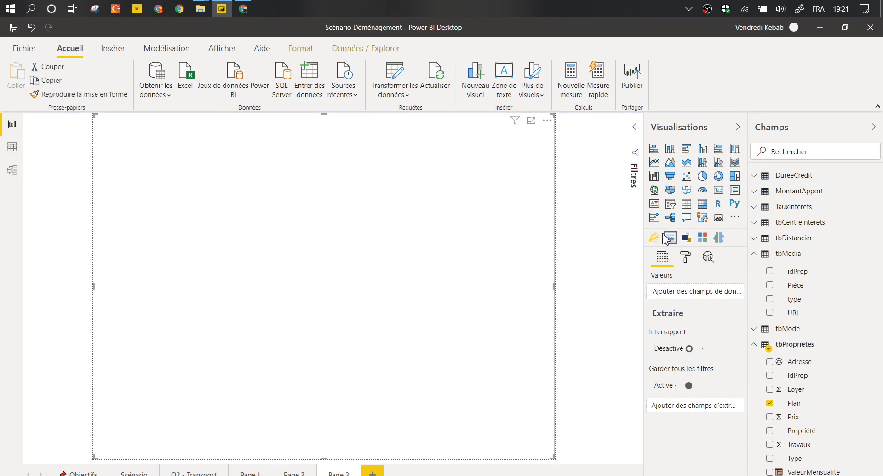
pyautogui.click(686, 257)
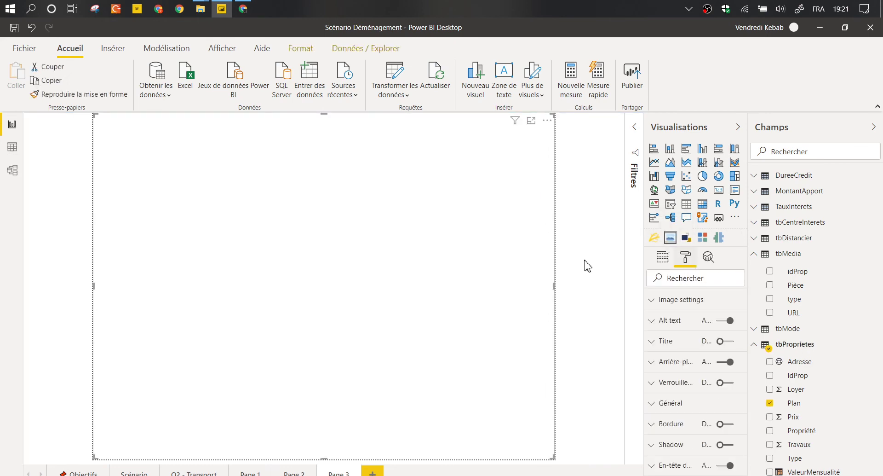
pyautogui.press('Escape')
pyautogui.click(686, 258)
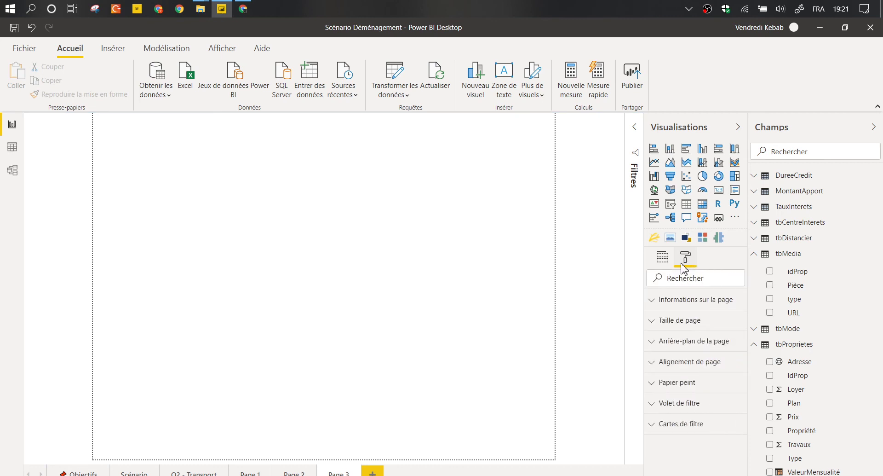
pyautogui.click(675, 321)
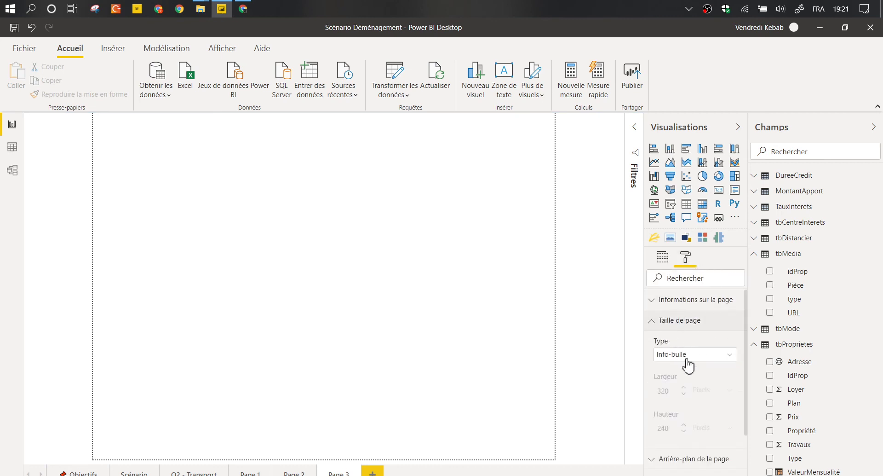
# Switch the page's Info-bulle option on, rename it iPlan, and return to Q2 - Transport.
pyautogui.click(668, 322)
pyautogui.click(667, 305)
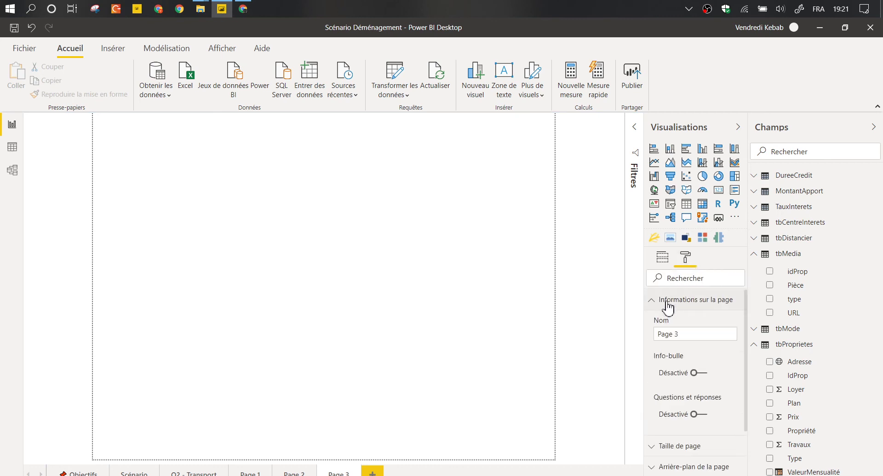
pyautogui.click(699, 373)
pyautogui.click(686, 332)
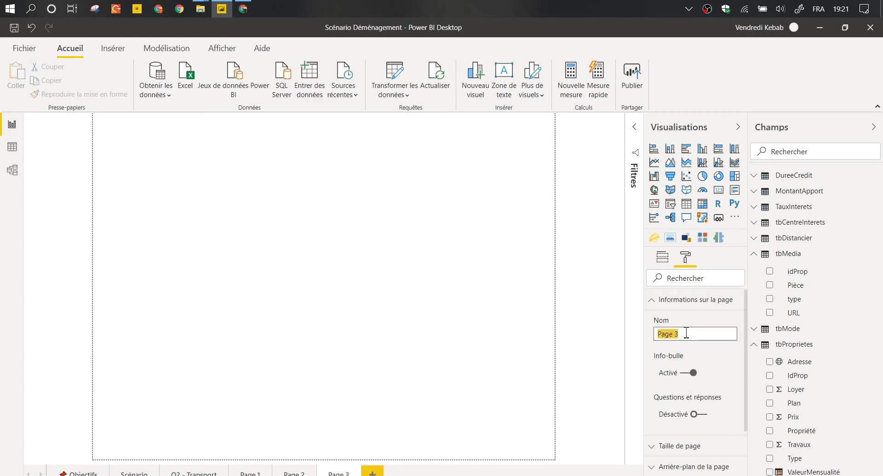
pyautogui.write('i')
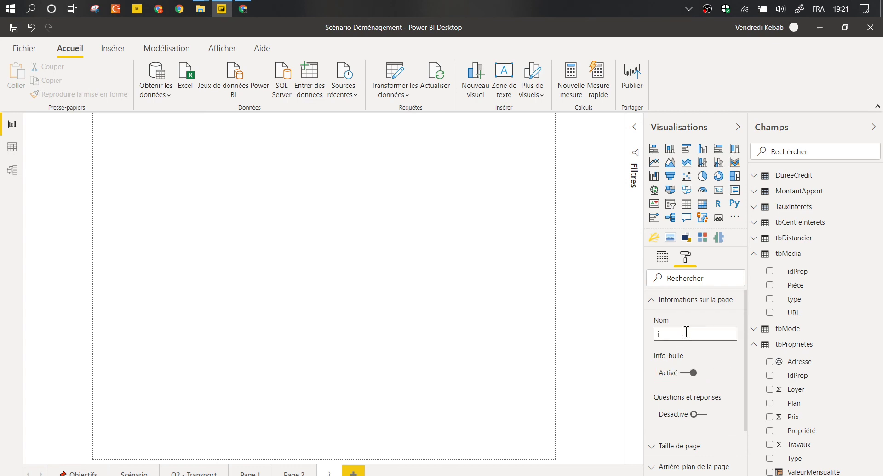
pyautogui.write('Plan')
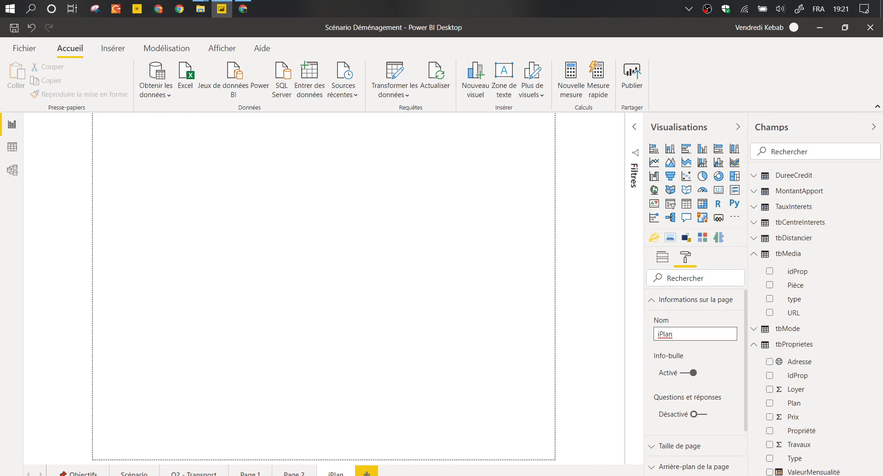
pyautogui.click(183, 471)
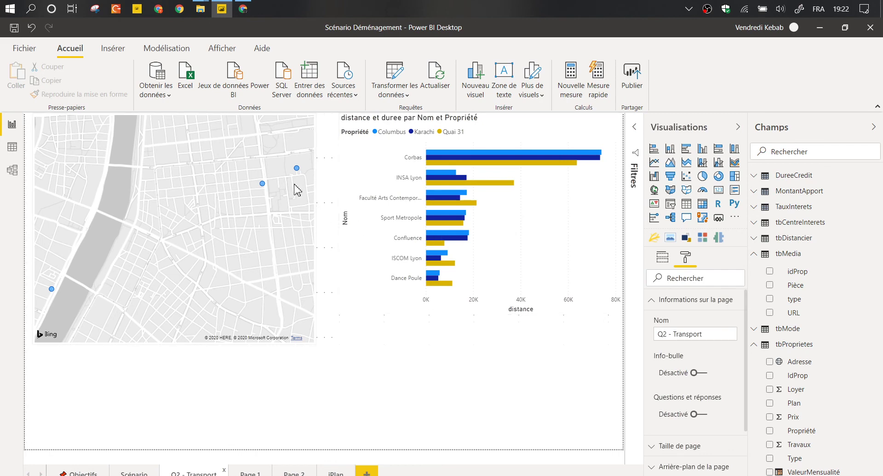
# Set the map's tooltip to Type Page du rapport with Page iPlan.
pyautogui.doubleClick(296, 189)
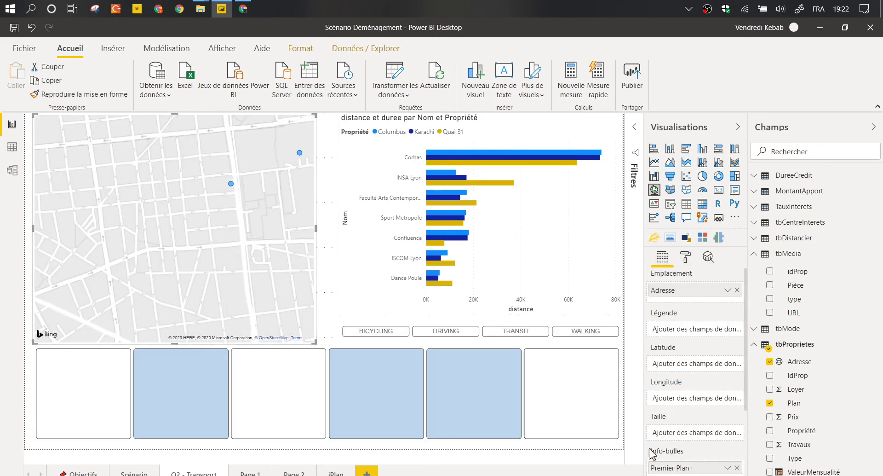
pyautogui.scroll(-1, 662, 449)
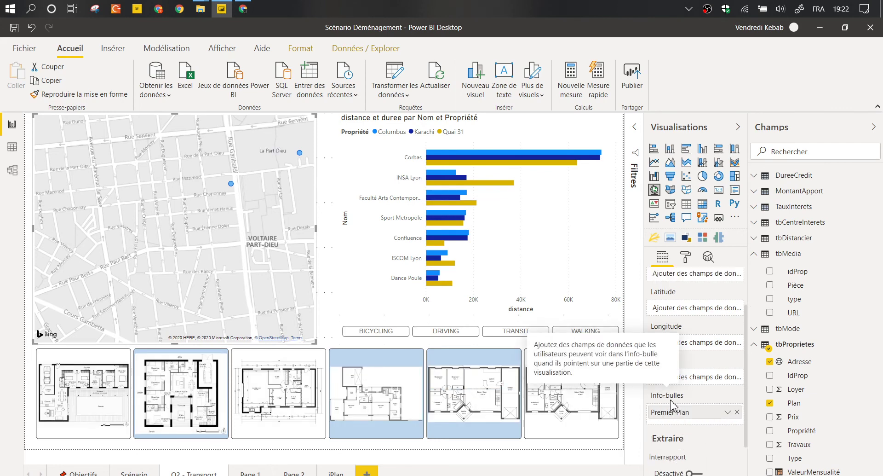
pyautogui.click(686, 258)
pyautogui.scroll(-3, 698, 316)
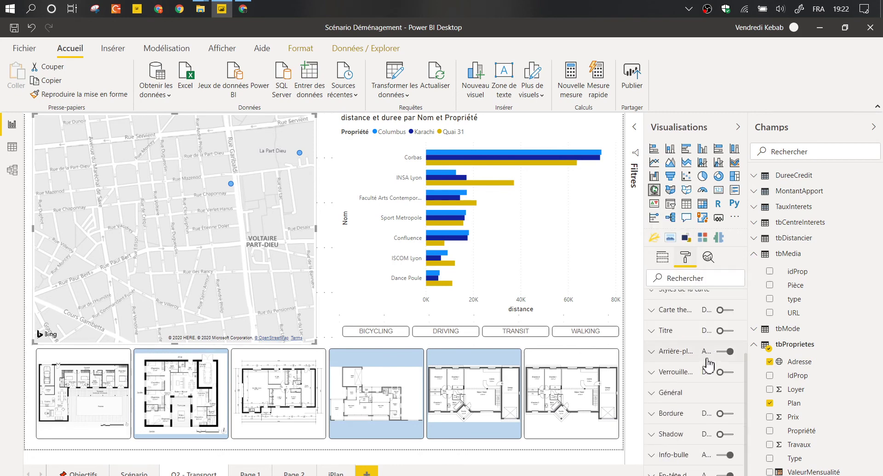
pyautogui.click(666, 457)
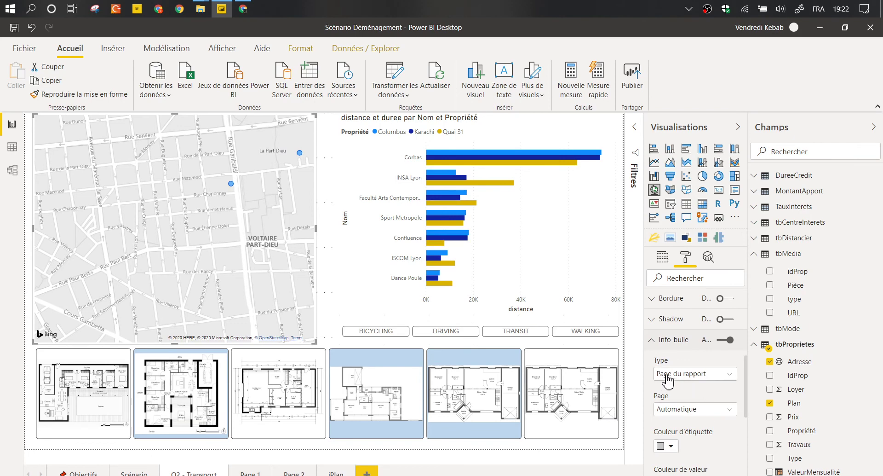
pyautogui.click(668, 374)
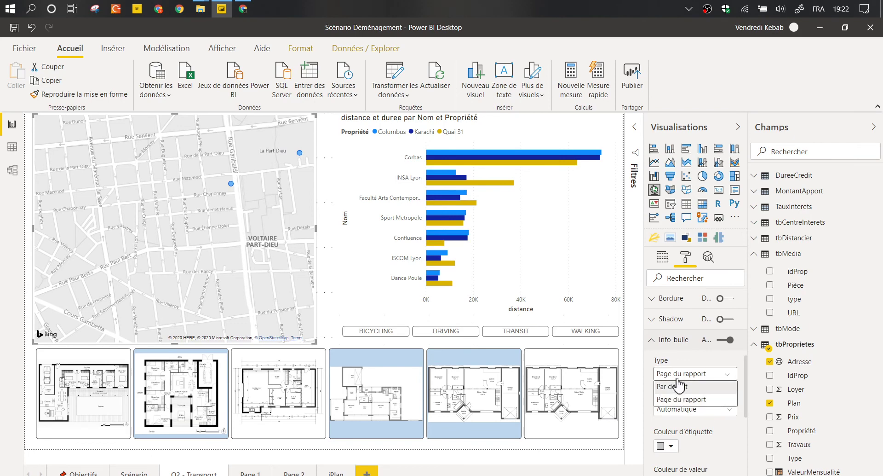
pyautogui.click(682, 398)
pyautogui.click(692, 409)
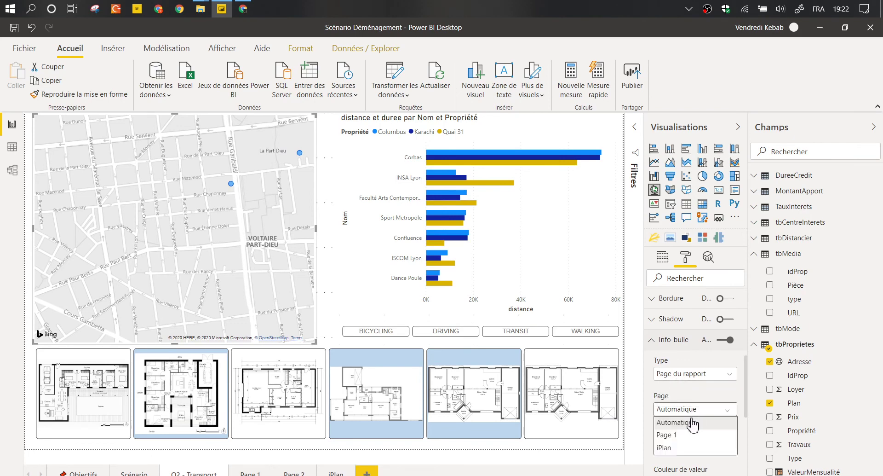
pyautogui.click(664, 447)
pyautogui.click(676, 342)
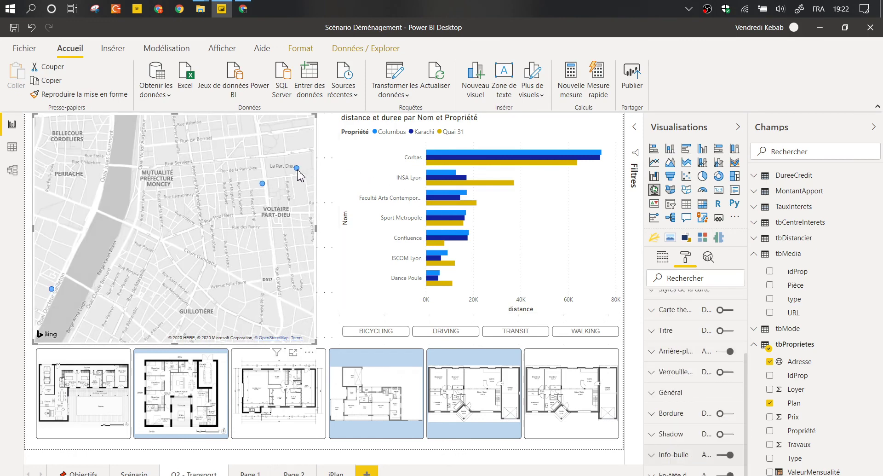
# Check the floor-plan tooltip on a map point, then go to the iPlan page.
pyautogui.moveTo(297, 170)
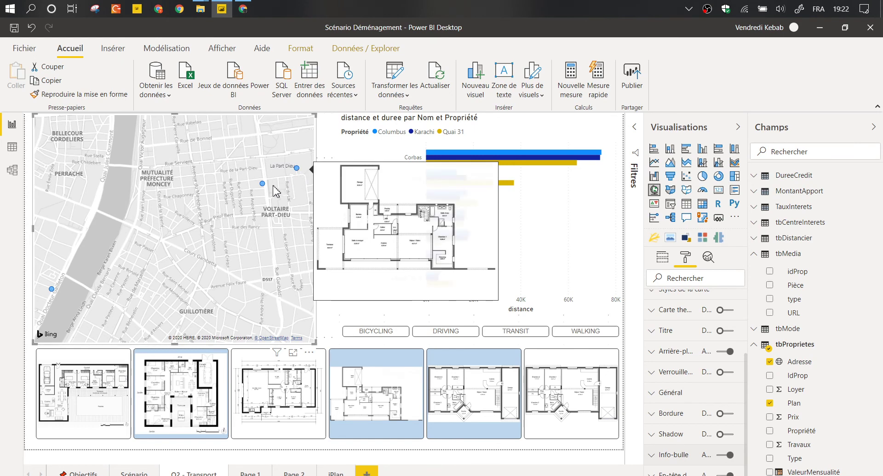
pyautogui.moveTo(263, 184)
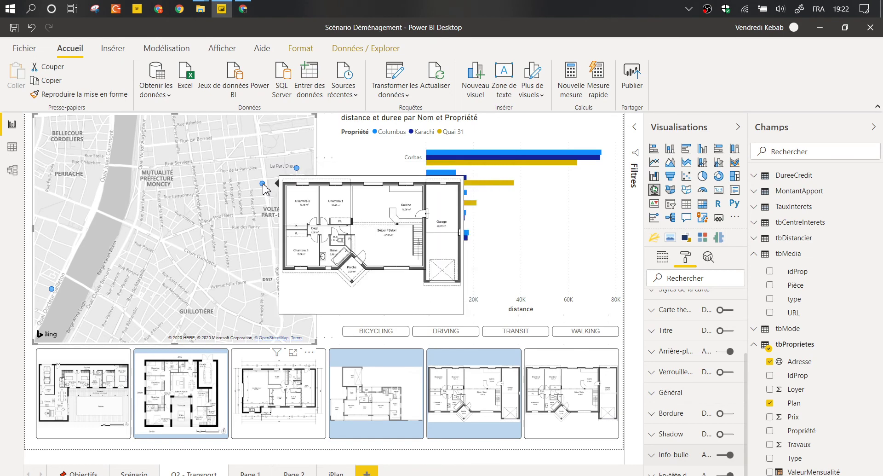
pyautogui.click(337, 473)
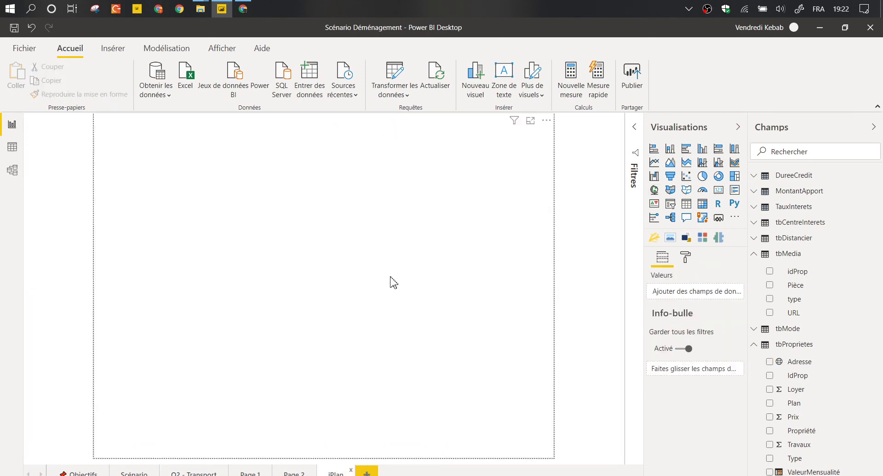
# Narrow the Plan image and add a tbMedia URL photo table to its right.
pyautogui.click(552, 455)
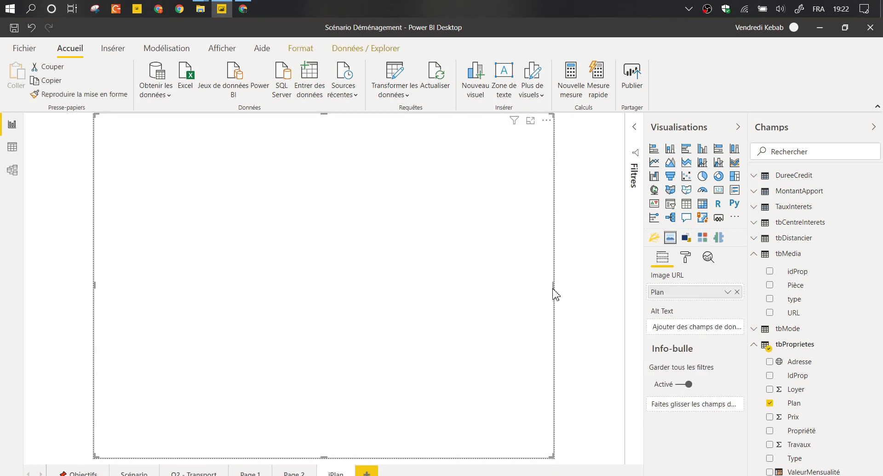
pyautogui.moveTo(545, 288); pyautogui.dragTo(368, 282)
pyautogui.click(502, 256)
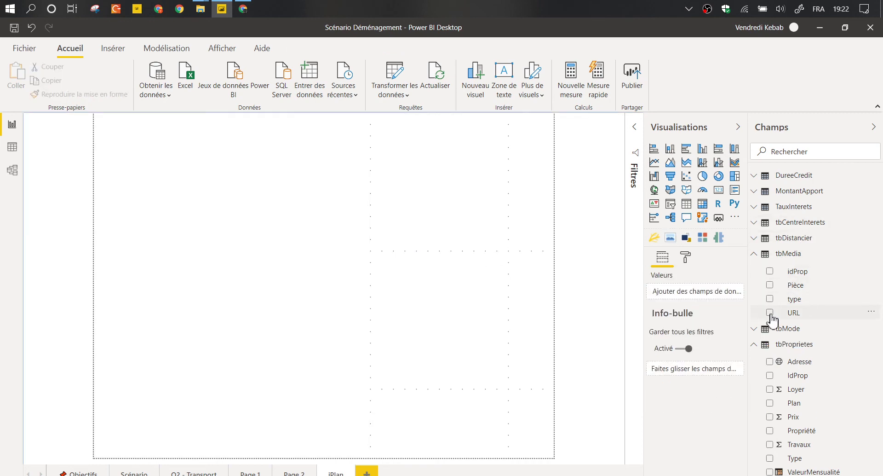
pyautogui.click(789, 314)
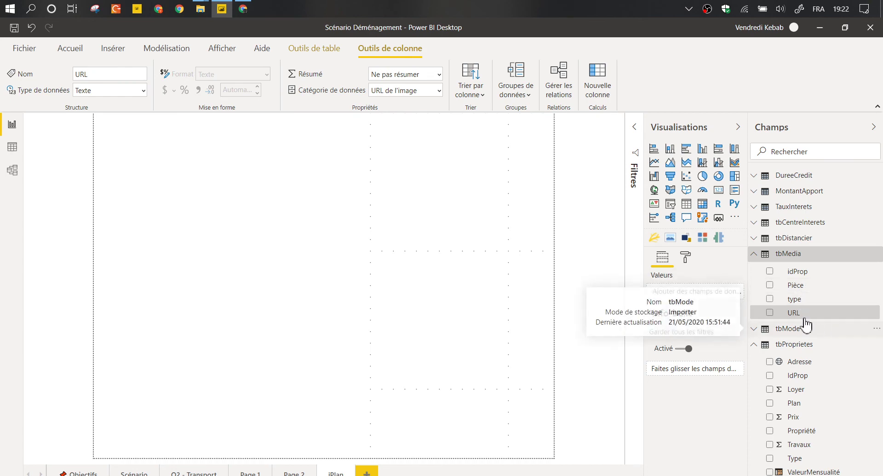
pyautogui.click(770, 313)
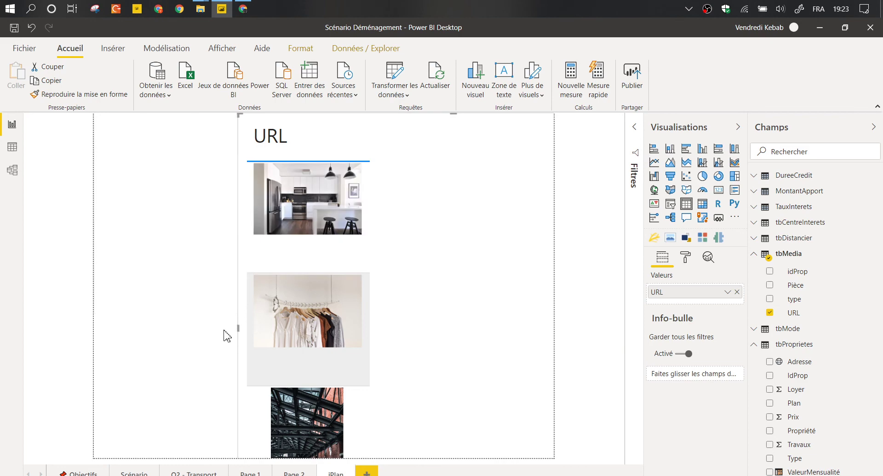
pyautogui.moveTo(238, 327); pyautogui.dragTo(482, 327)
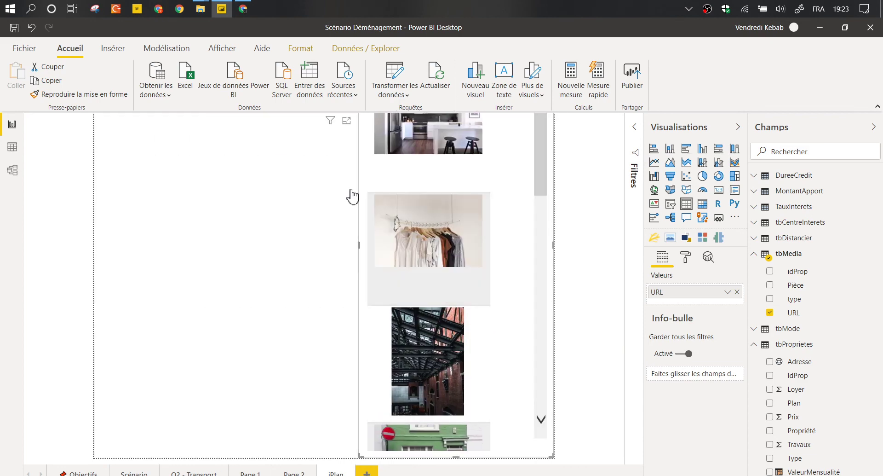
# Fine-tune the plan image and photo table widths so they meet edge to edge.
pyautogui.click(361, 225)
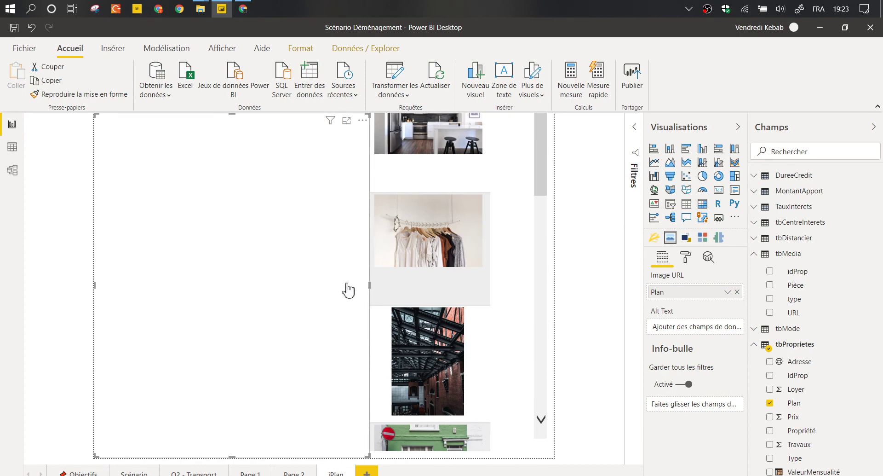
pyautogui.moveTo(369, 285); pyautogui.dragTo(347, 286)
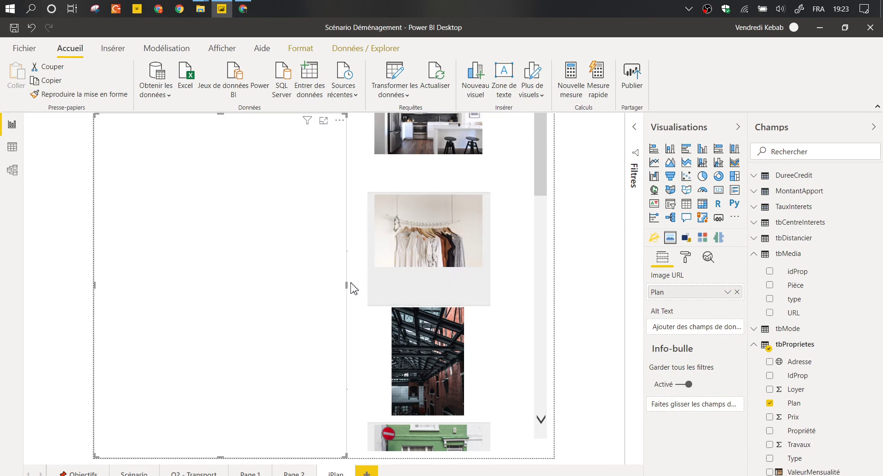
pyautogui.click(353, 270)
pyautogui.click(365, 266)
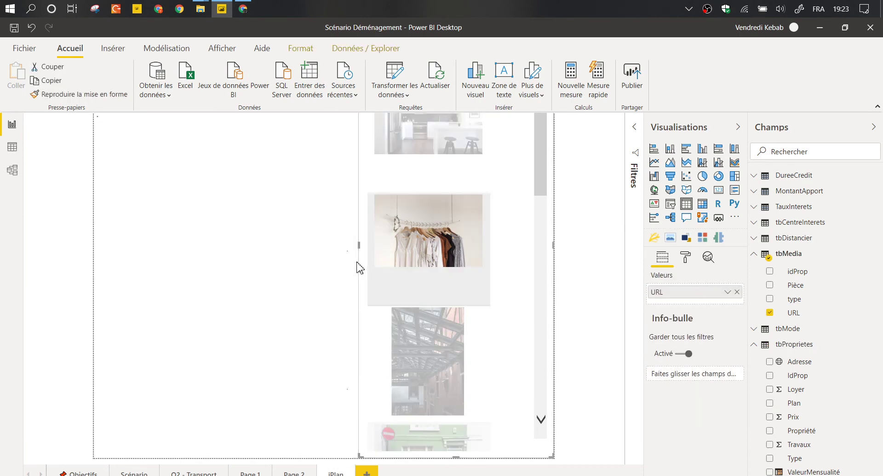
pyautogui.moveTo(359, 248); pyautogui.dragTo(347, 249)
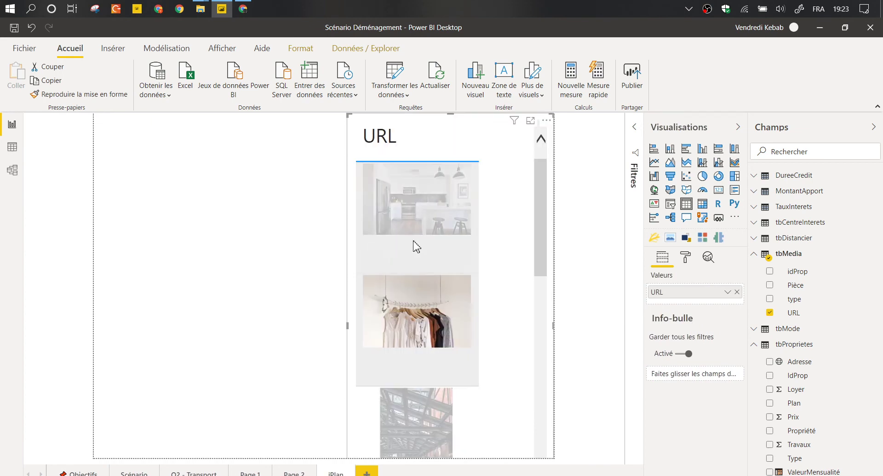
pyautogui.click(504, 238)
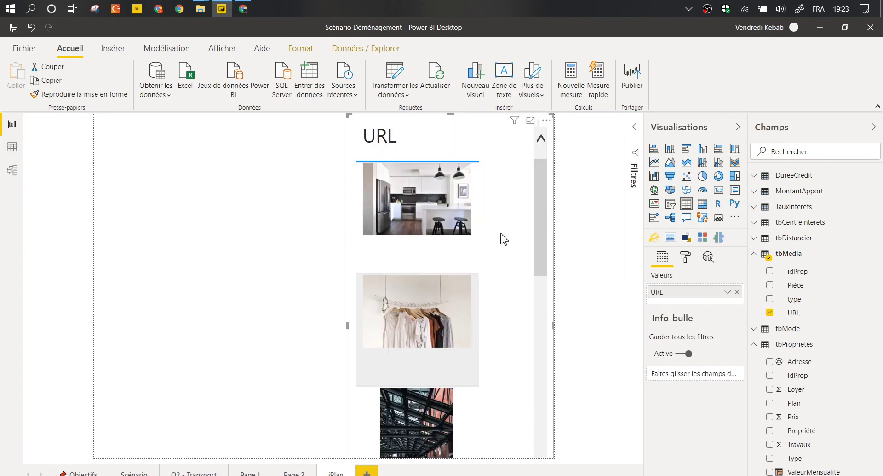
# Convert the URL table into an Image Grid, with URL as the higher-quality Image URL.
pyautogui.click(702, 238)
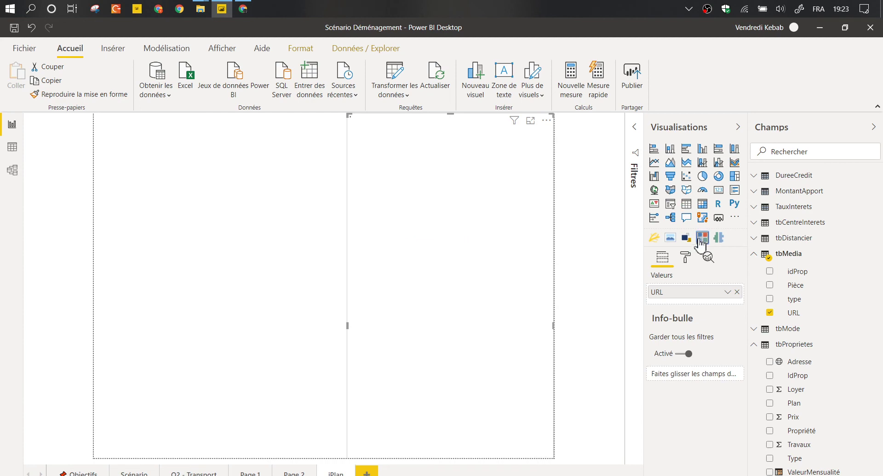
pyautogui.click(688, 208)
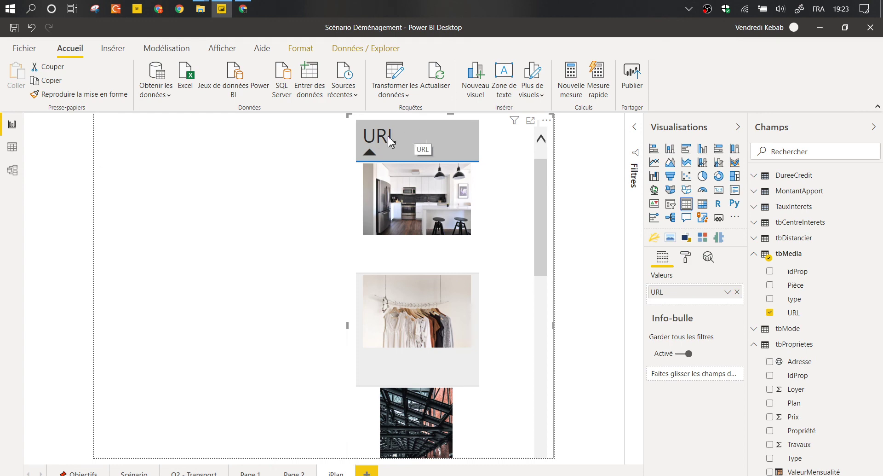
pyautogui.click(687, 237)
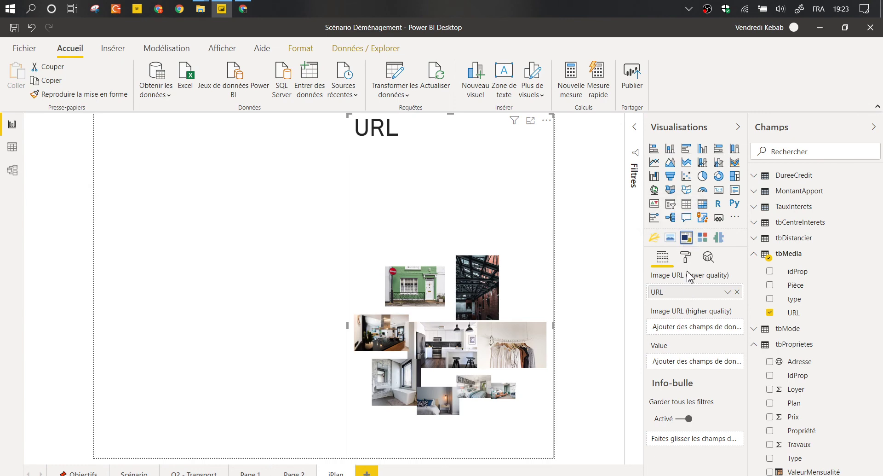
pyautogui.moveTo(697, 298); pyautogui.dragTo(701, 336)
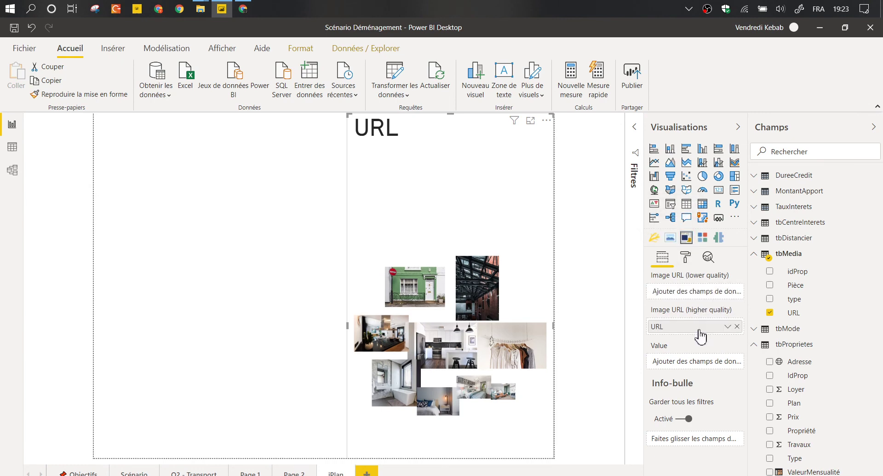
# Set the image grid's Maximum Columns to 1 and Render type to Grid.
pyautogui.click(686, 259)
pyautogui.click(679, 300)
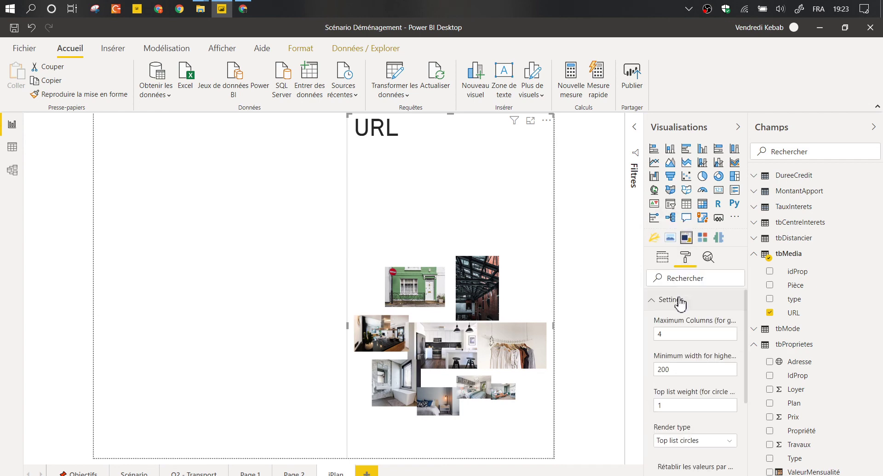
pyautogui.click(688, 334)
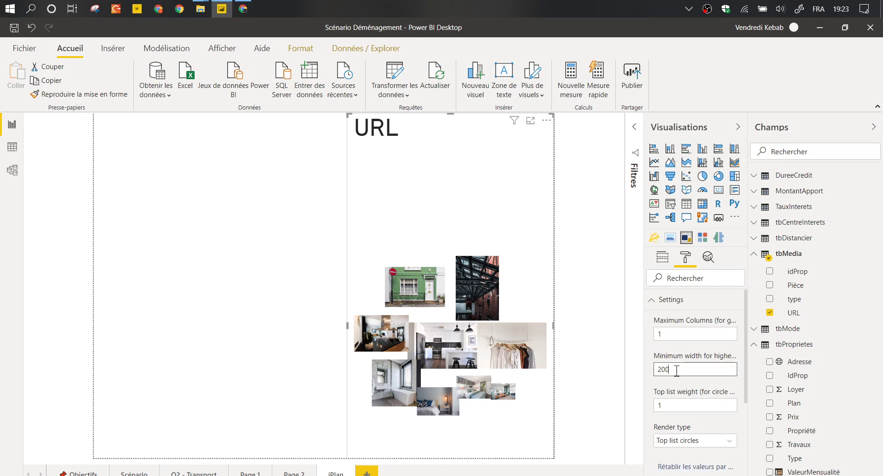
pyautogui.click(673, 404)
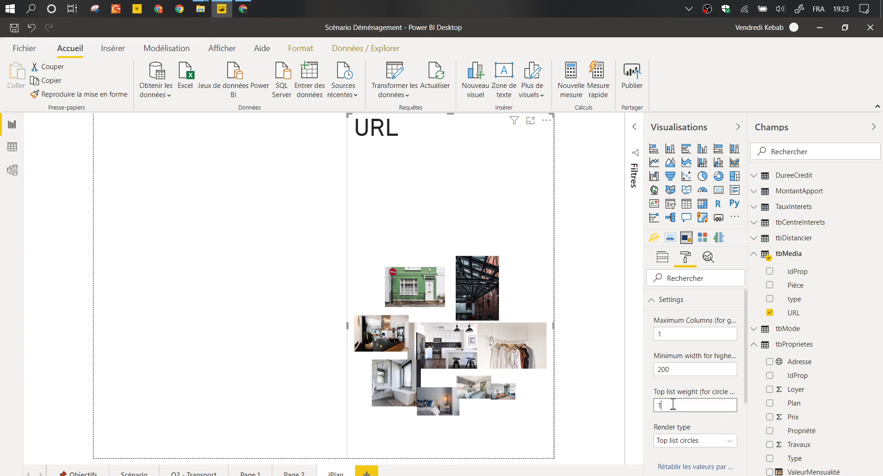
pyautogui.click(704, 442)
pyautogui.click(694, 427)
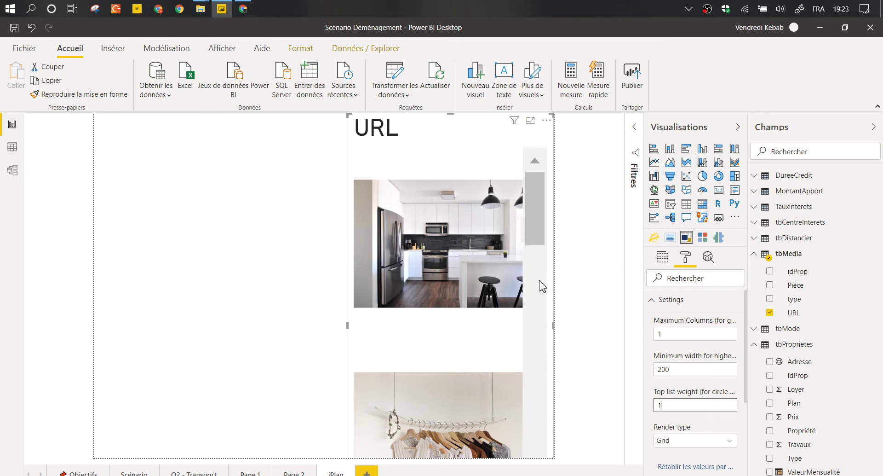
pyautogui.scroll(-6, 484, 251)
pyautogui.scroll(3, 432, 269)
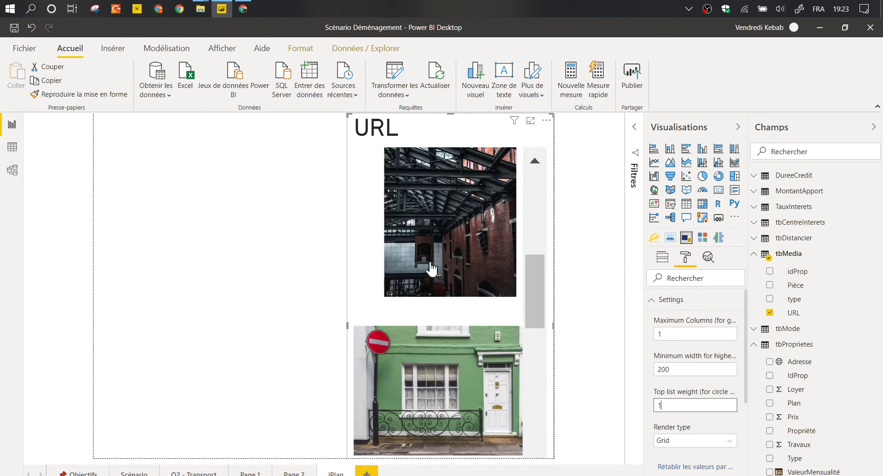
pyautogui.scroll(4, 439, 264)
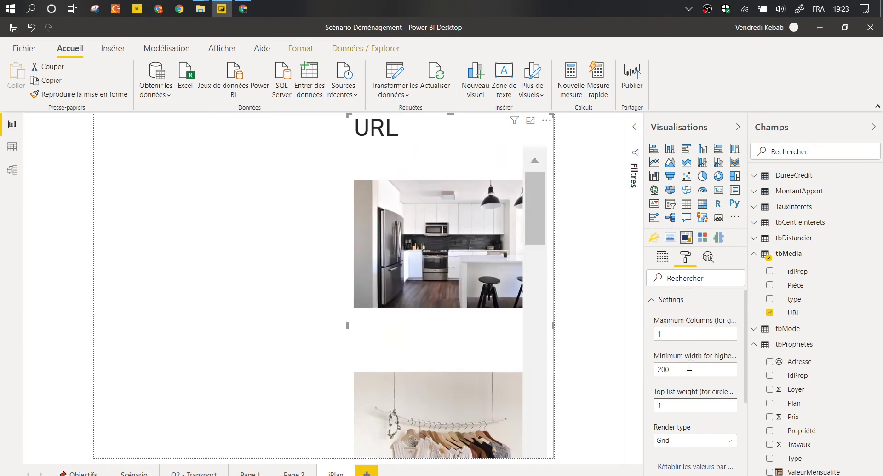
# Set Minimum width to 100 and widen the photo grid toward the left.
pyautogui.click(689, 366)
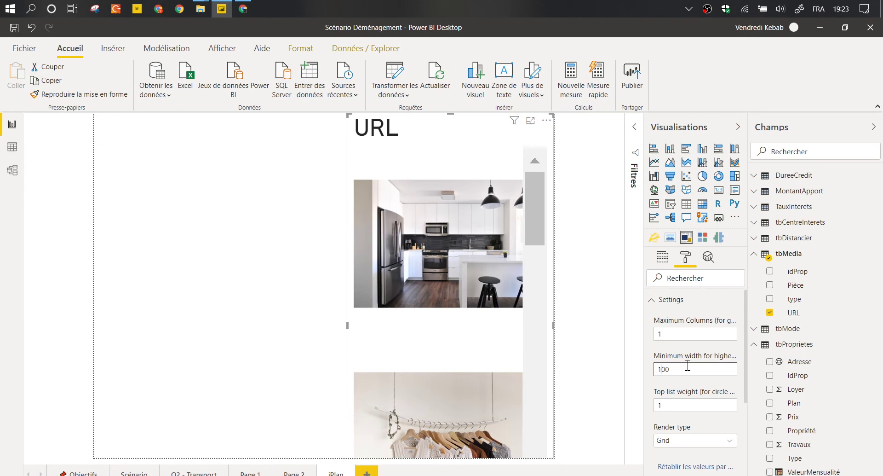
pyautogui.click(689, 353)
pyautogui.click(676, 334)
pyautogui.click(680, 357)
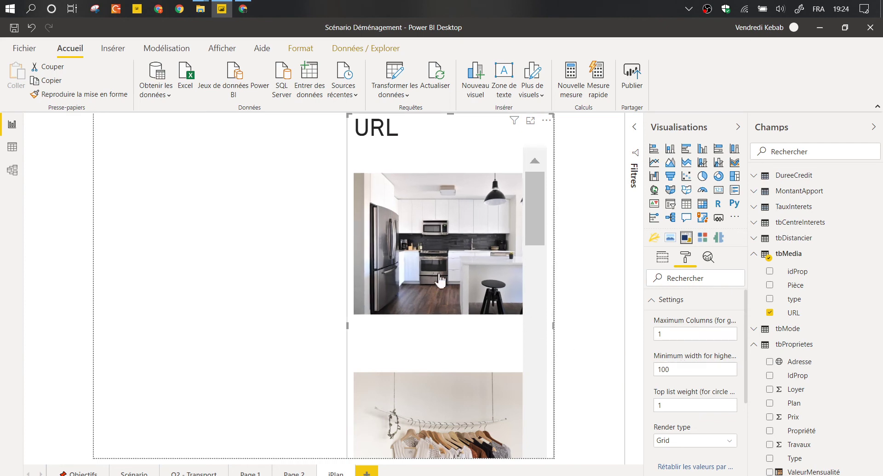
pyautogui.scroll(-2, 340, 331)
pyautogui.moveTo(339, 331); pyautogui.dragTo(369, 295)
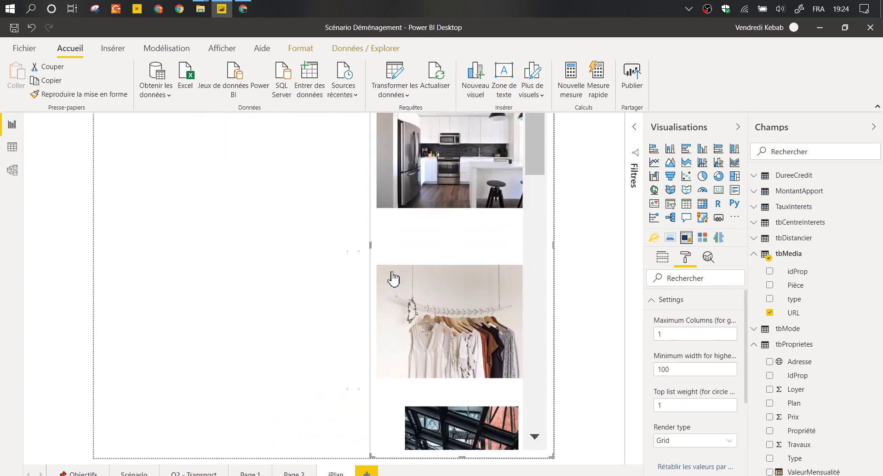
# Test the iPlan tooltip by hovering a map point on Q2 - Transport.
pyautogui.click(180, 473)
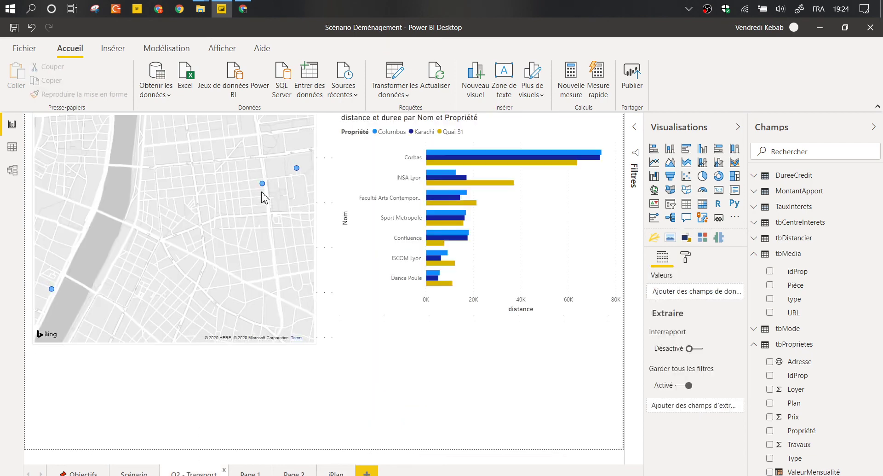
pyautogui.moveTo(263, 184)
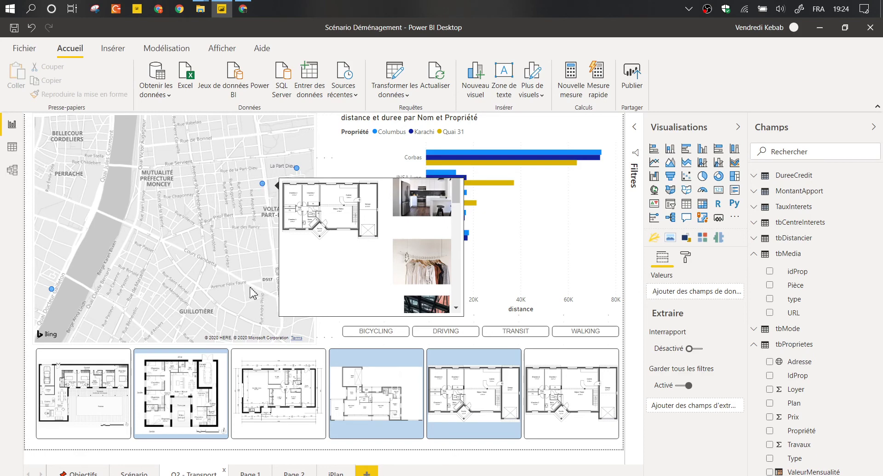
pyautogui.click(332, 472)
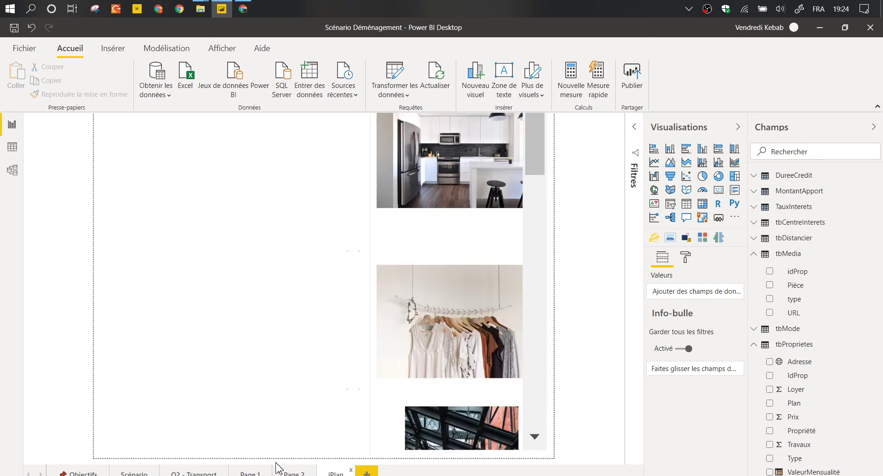
pyautogui.click(193, 472)
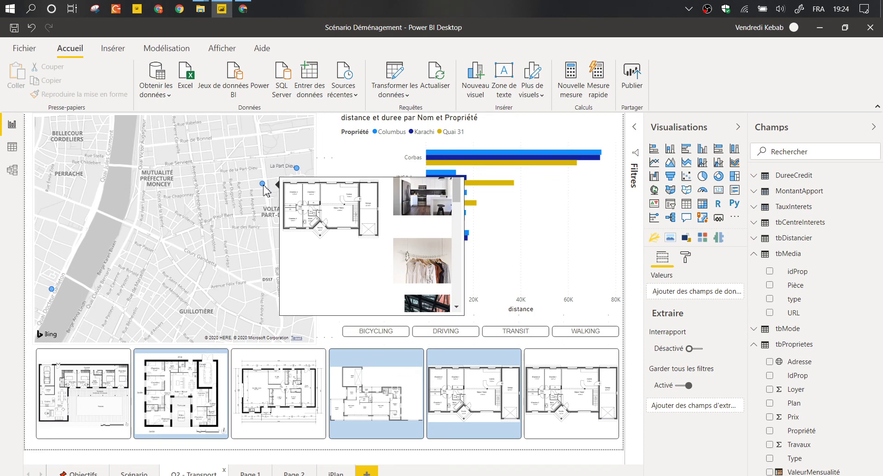
# Collapse the ribbon and Champs pane, then return to the iPlan page.
pyautogui.click(878, 108)
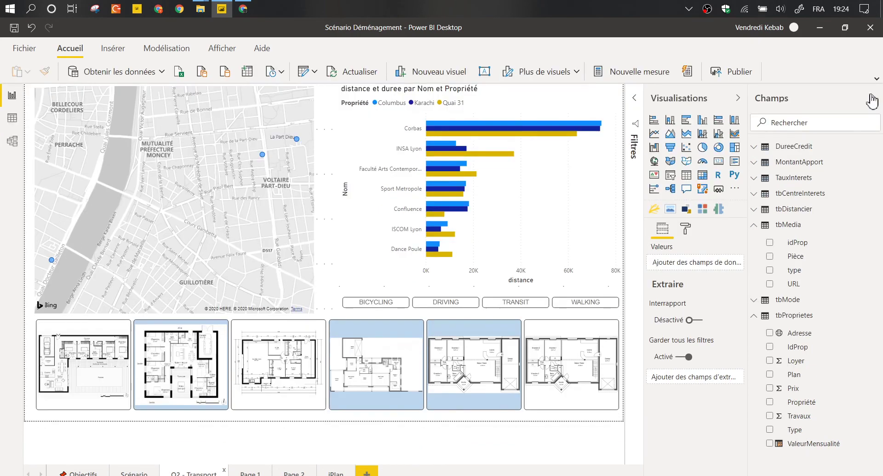
pyautogui.click(872, 98)
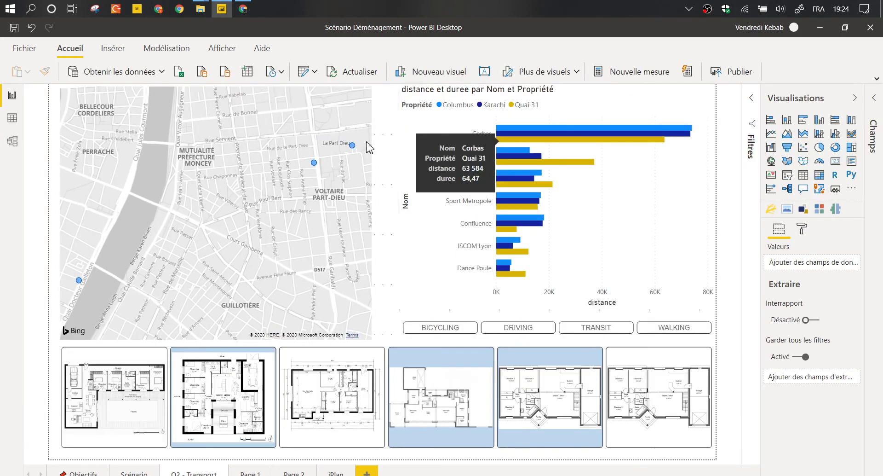
pyautogui.moveTo(353, 151)
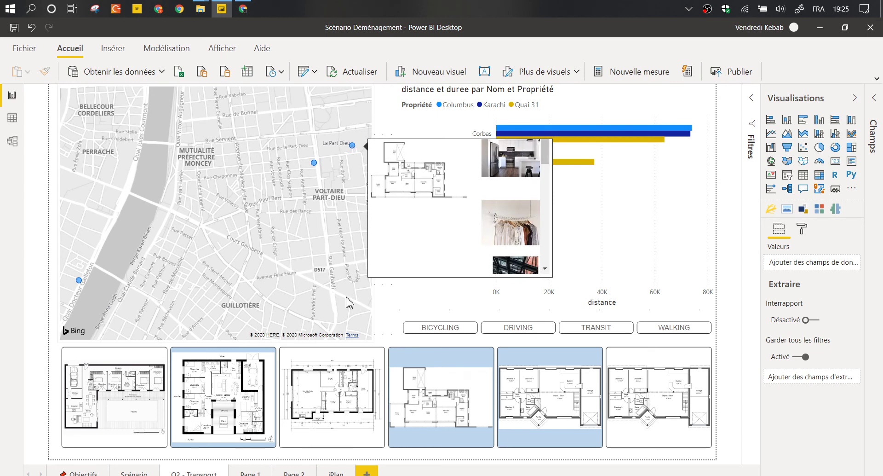
pyautogui.click(336, 473)
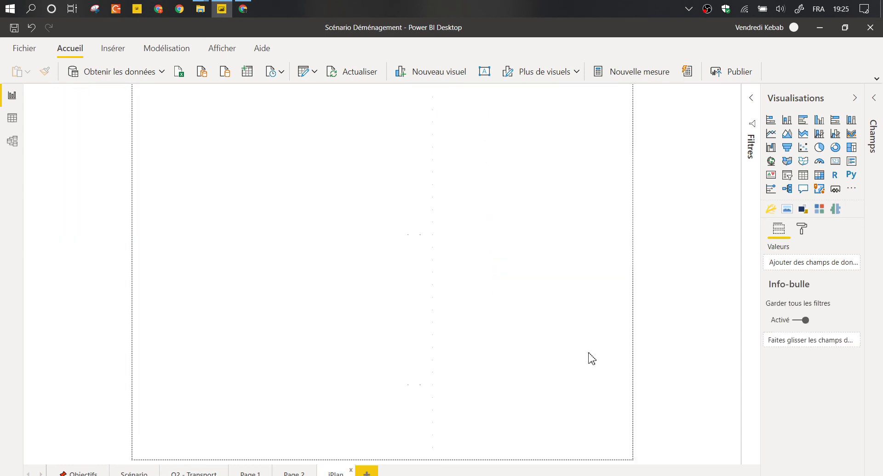
# Expand Champs again and change the photo grid into a single Image visual.
pyautogui.click(876, 106)
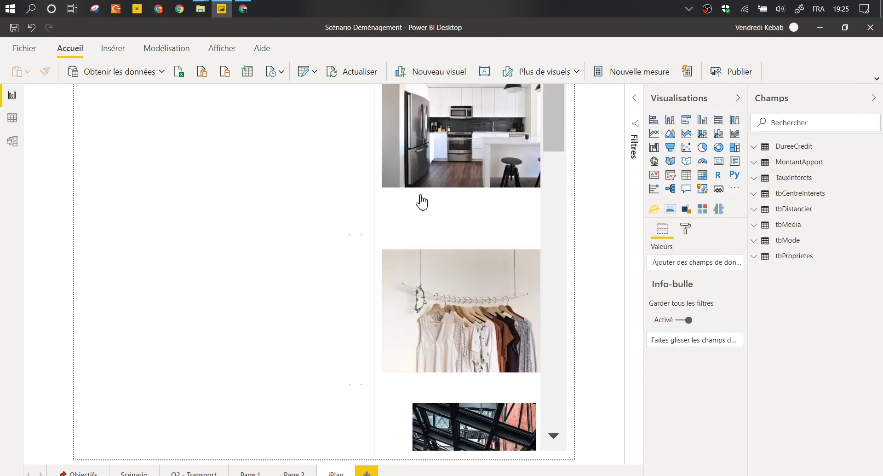
pyautogui.click(378, 221)
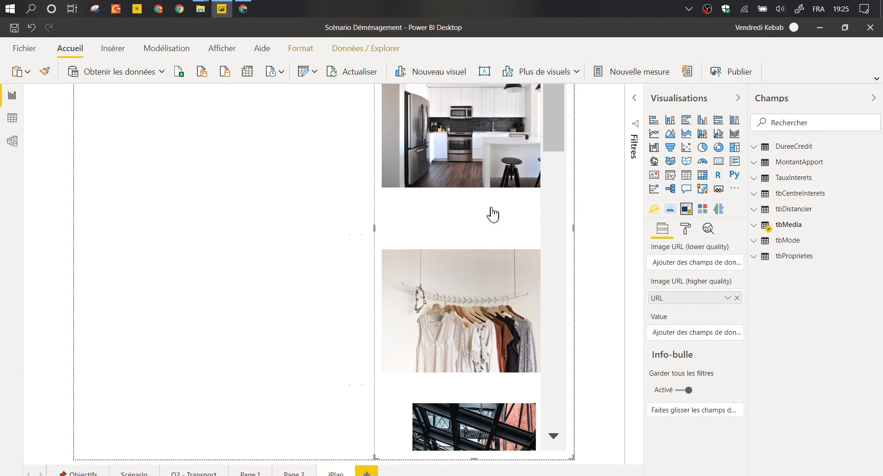
pyautogui.click(670, 209)
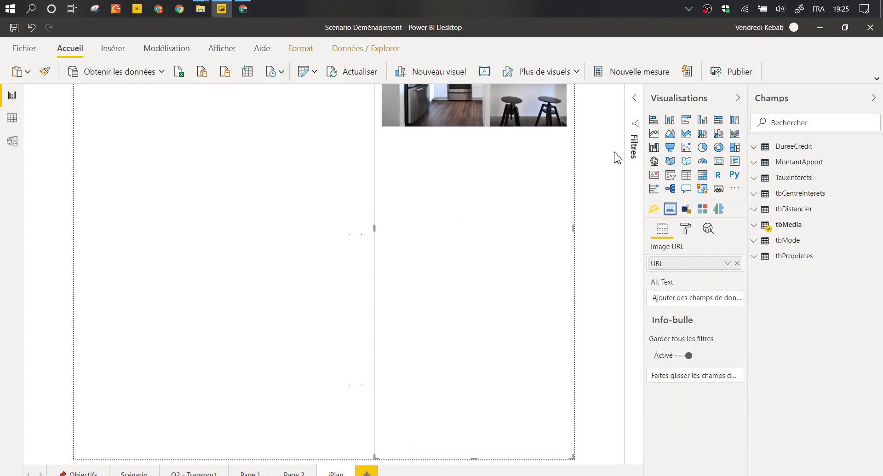
pyautogui.click(589, 129)
# Resize the image to the top-right and the lower visual to the bottom-left, and show the filters.
pyautogui.click(422, 145)
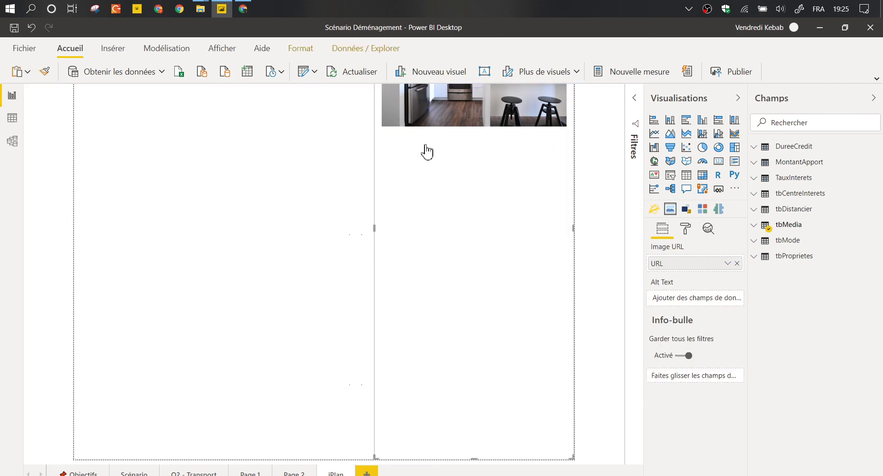
pyautogui.moveTo(375, 456); pyautogui.dragTo(324, 213)
pyautogui.moveTo(450, 295); pyautogui.dragTo(454, 264)
pyautogui.click(318, 237)
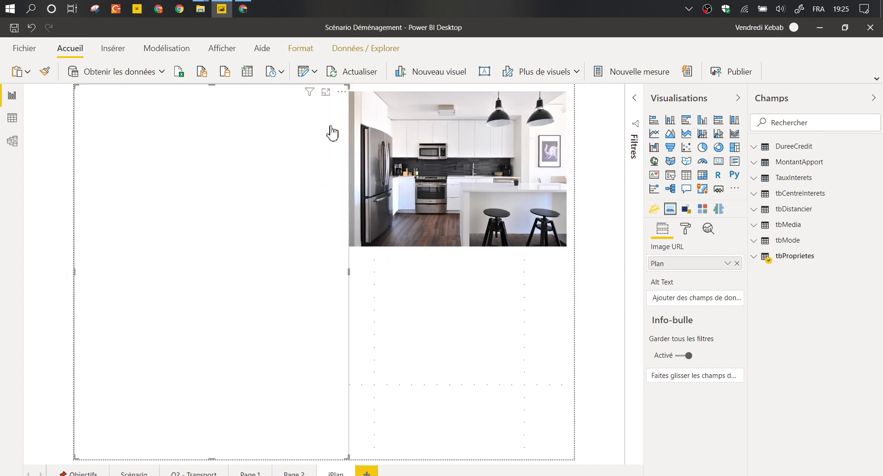
pyautogui.moveTo(327, 155); pyautogui.dragTo(329, 262)
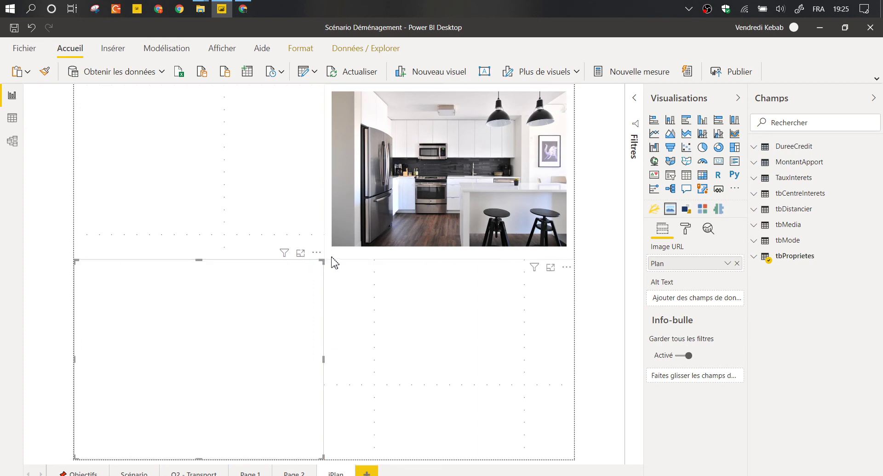
pyautogui.click(334, 257)
pyautogui.click(633, 99)
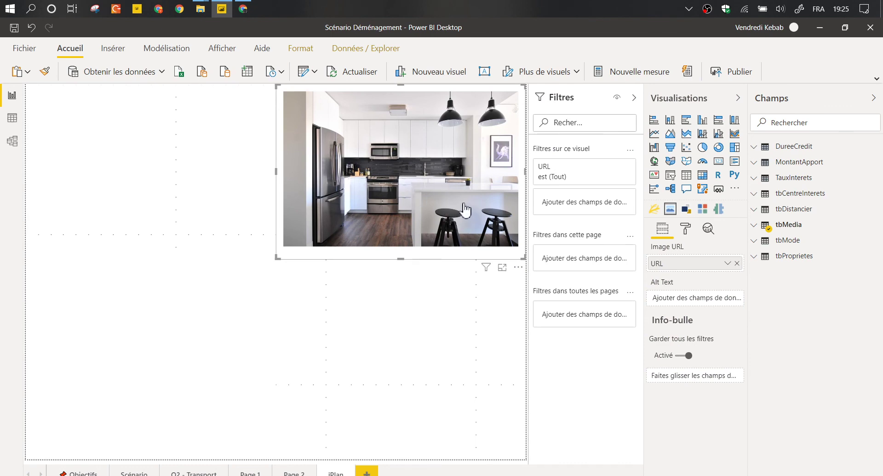
# Add a tbMedia Pièce filter to the image visual showing only Cuisine.
pyautogui.click(765, 231)
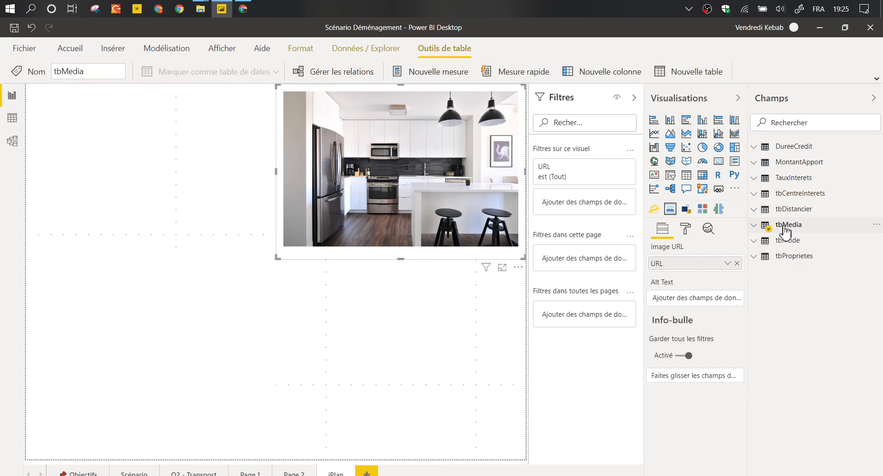
pyautogui.click(754, 225)
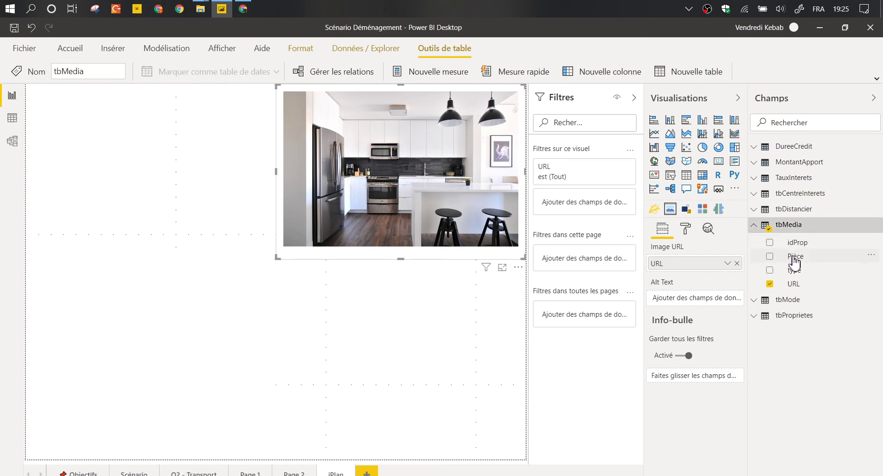
pyautogui.moveTo(795, 258); pyautogui.dragTo(610, 206)
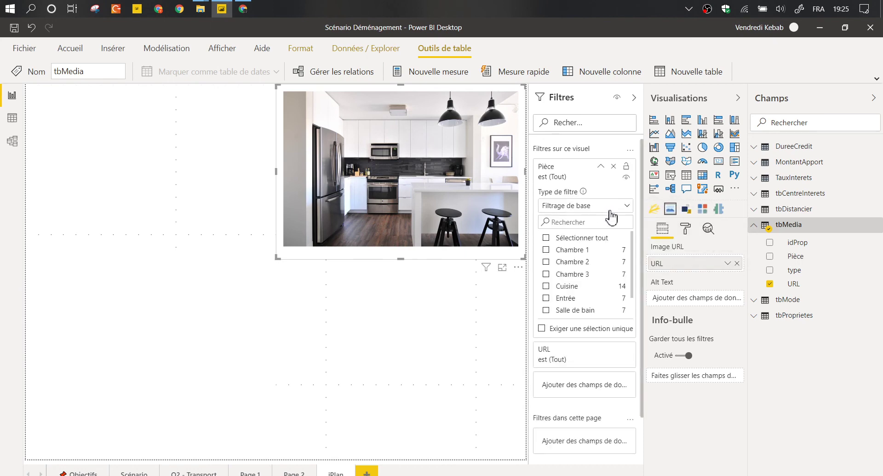
pyautogui.click(552, 287)
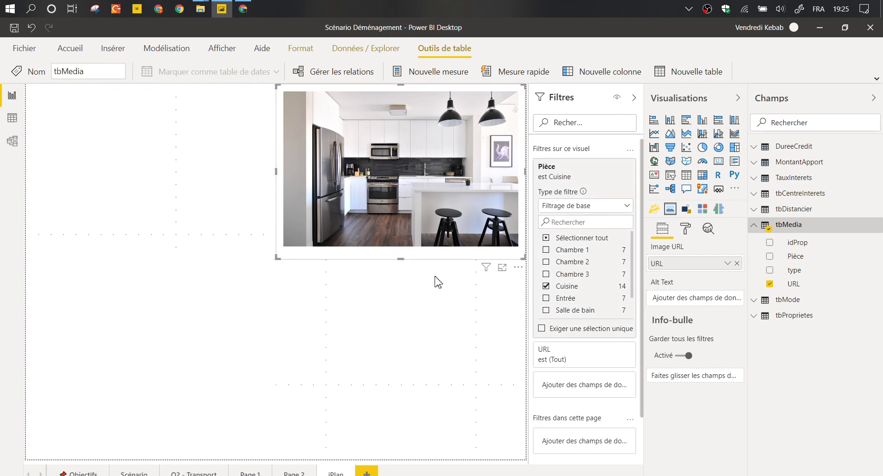
pyautogui.click(432, 246)
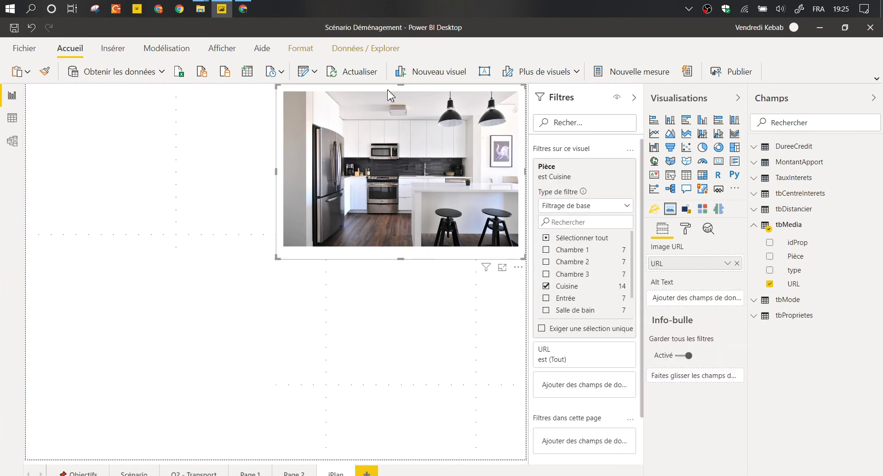
# Move the image to the lower right and switch its Pièce filter to Salle de bain.
pyautogui.moveTo(413, 244); pyautogui.dragTo(427, 65)
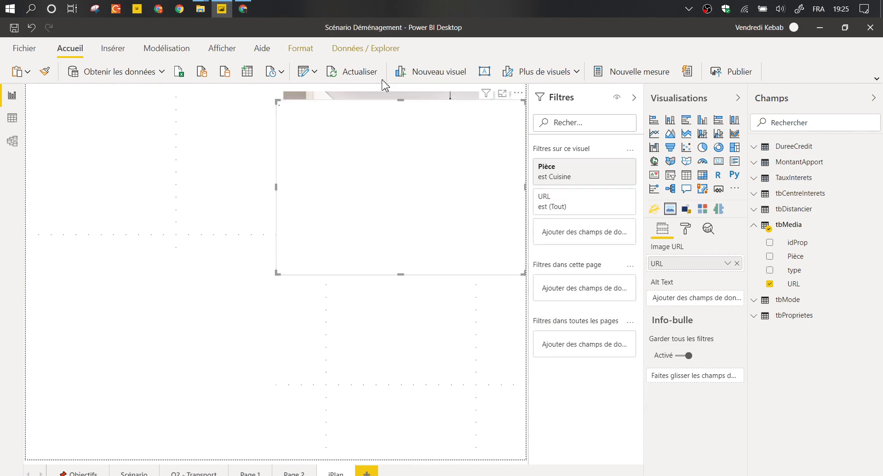
pyautogui.moveTo(402, 255); pyautogui.dragTo(424, 332)
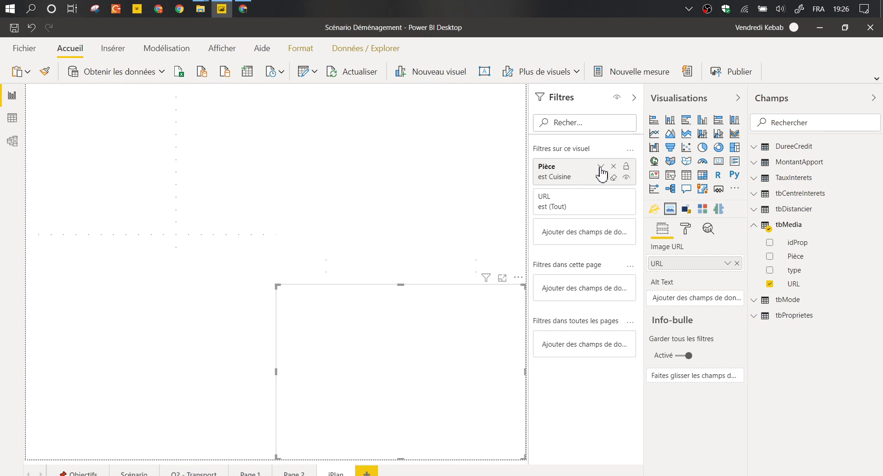
pyautogui.click(603, 178)
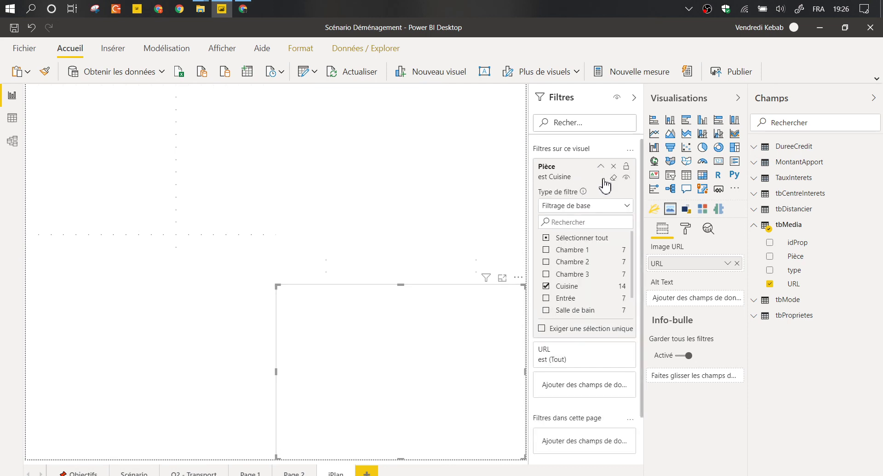
pyautogui.click(546, 286)
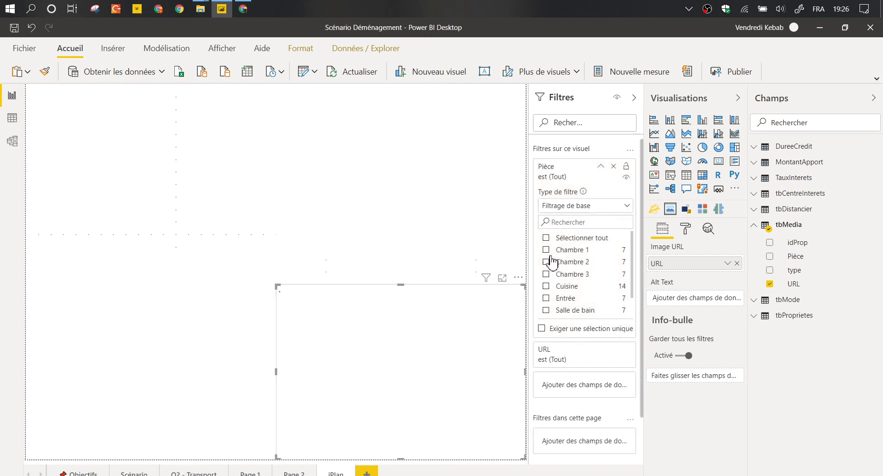
pyautogui.click(546, 310)
pyautogui.scroll(-1, 566, 290)
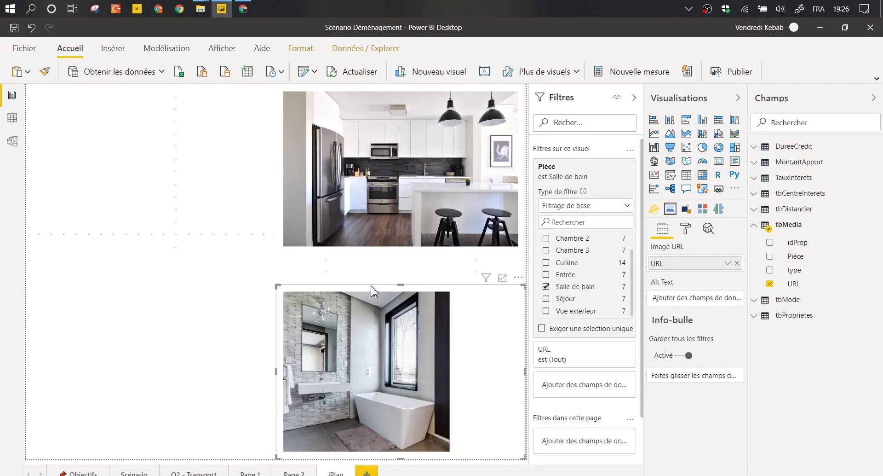
pyautogui.click(374, 289)
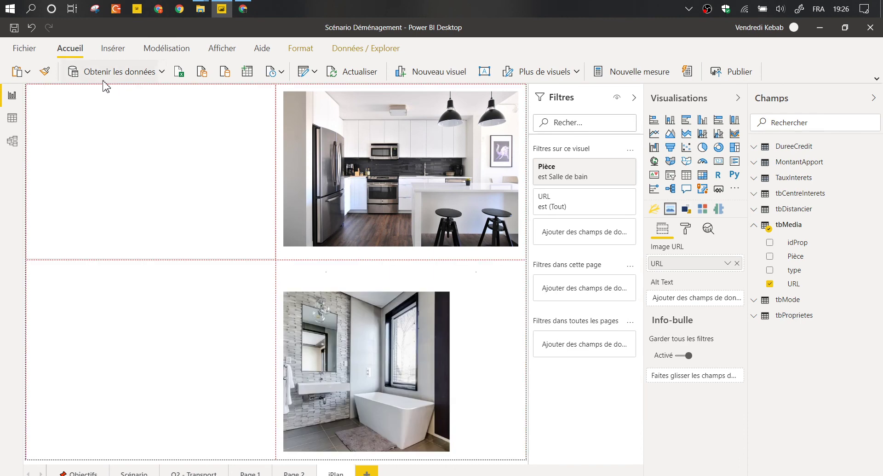
# Copy the image to the top-left and filter its Pièce to Entrée only.
pyautogui.moveTo(106, 87); pyautogui.dragTo(109, 84)
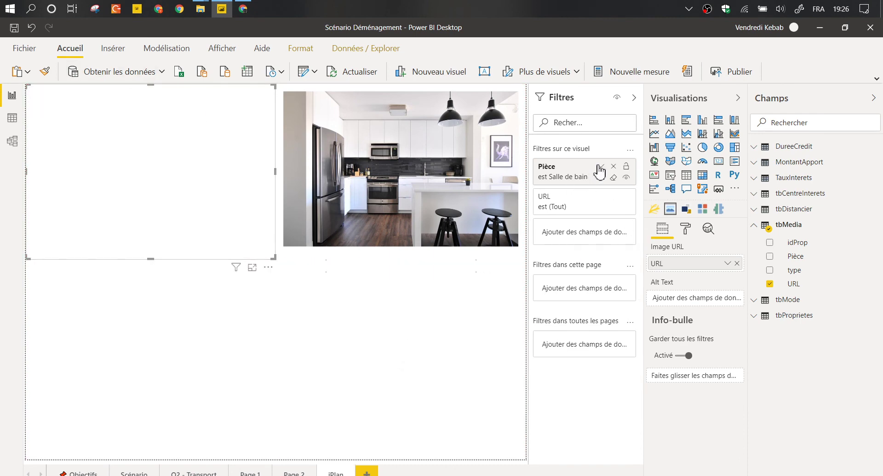
pyautogui.click(600, 167)
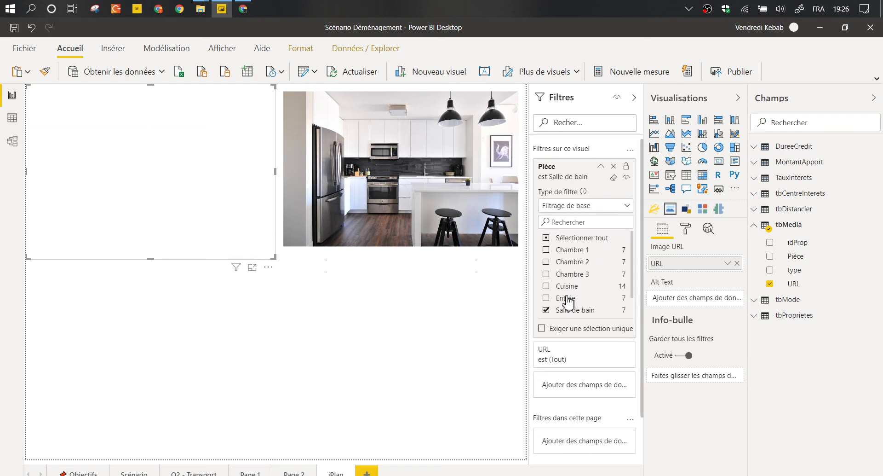
pyautogui.click(567, 300)
pyautogui.click(547, 311)
pyautogui.click(548, 310)
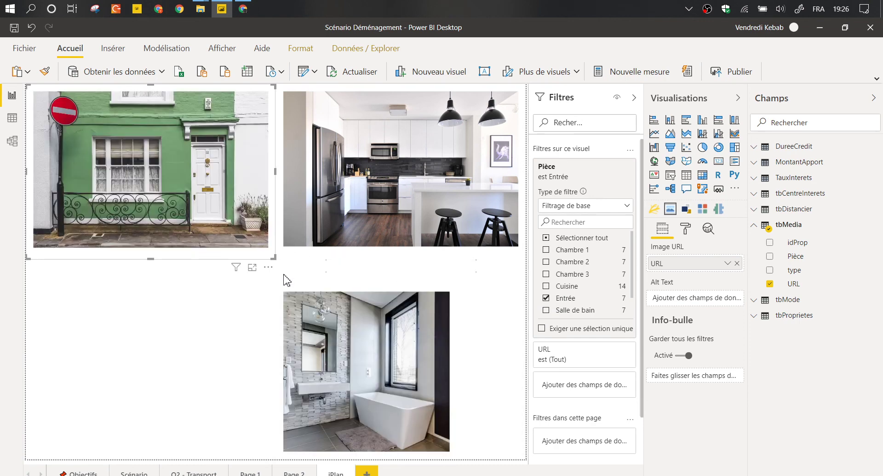
pyautogui.click(294, 255)
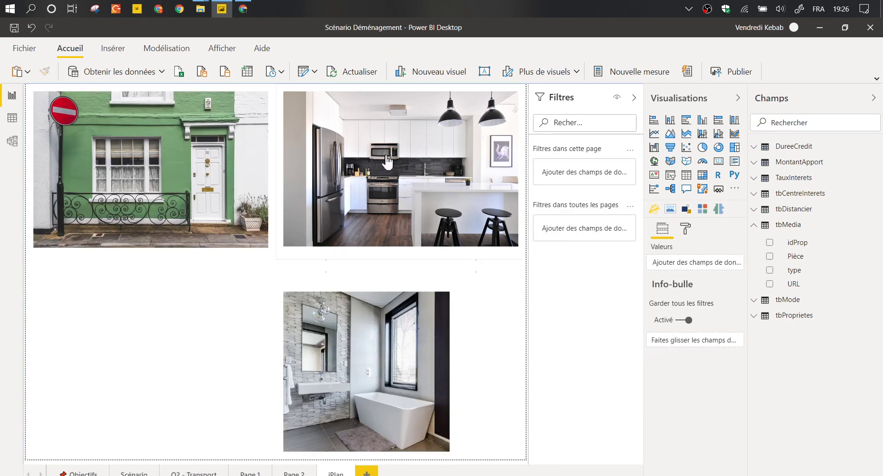
# Check the Plan field's options on the floor-plan image, then return to Q2 - Transport.
pyautogui.click(140, 302)
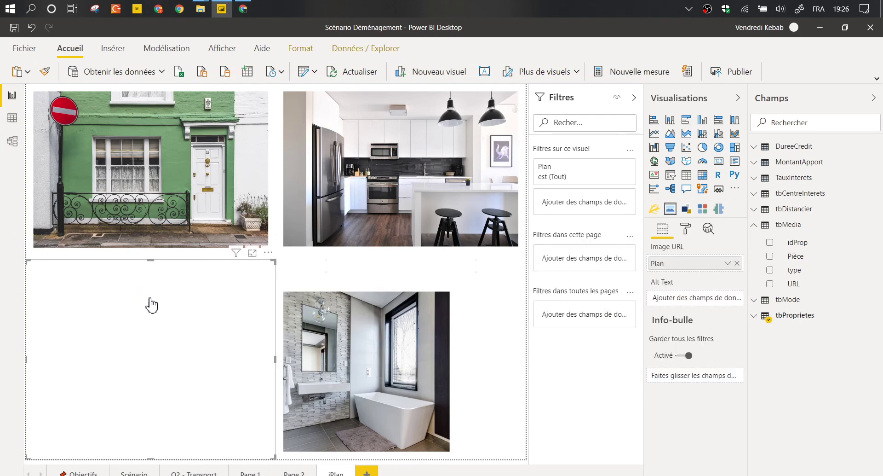
pyautogui.click(727, 264)
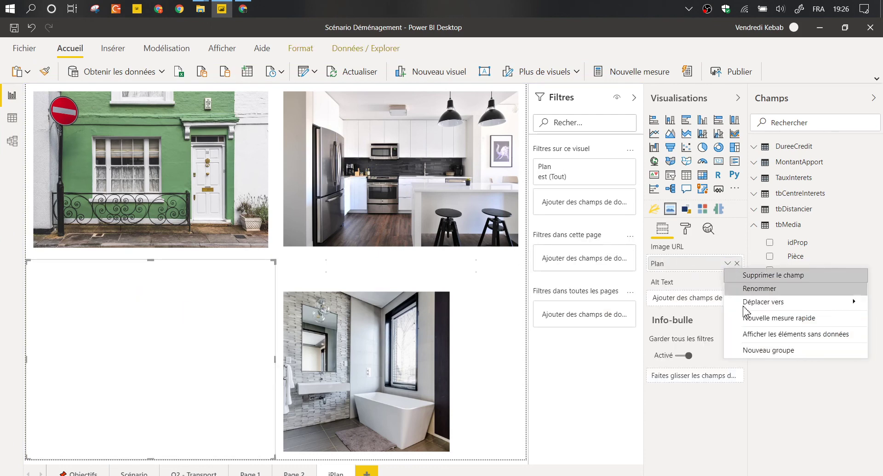
pyautogui.click(701, 288)
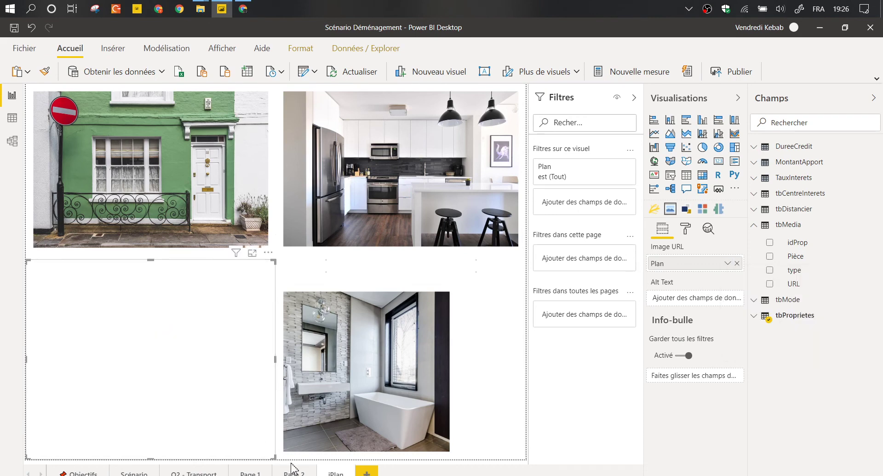
pyautogui.click(198, 473)
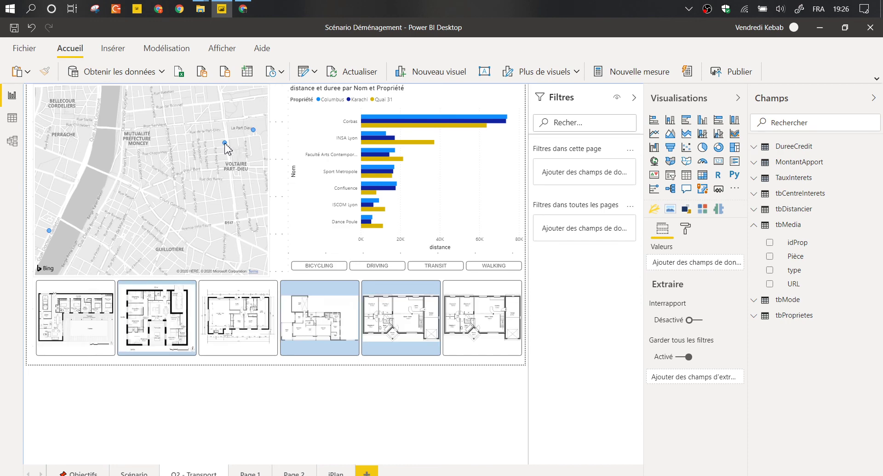
# Preview the plan-and-photos tooltip on map points, select the map, then open the model diagram.
pyautogui.moveTo(225, 143)
pyautogui.moveTo(253, 131)
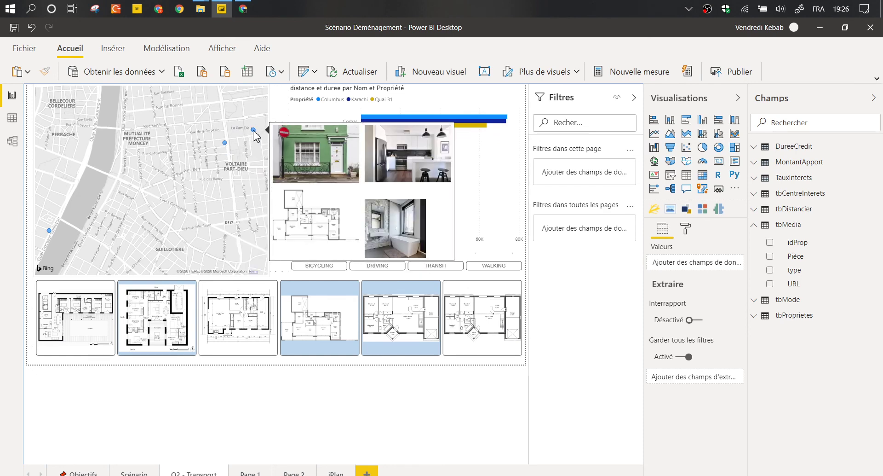
pyautogui.click(243, 168)
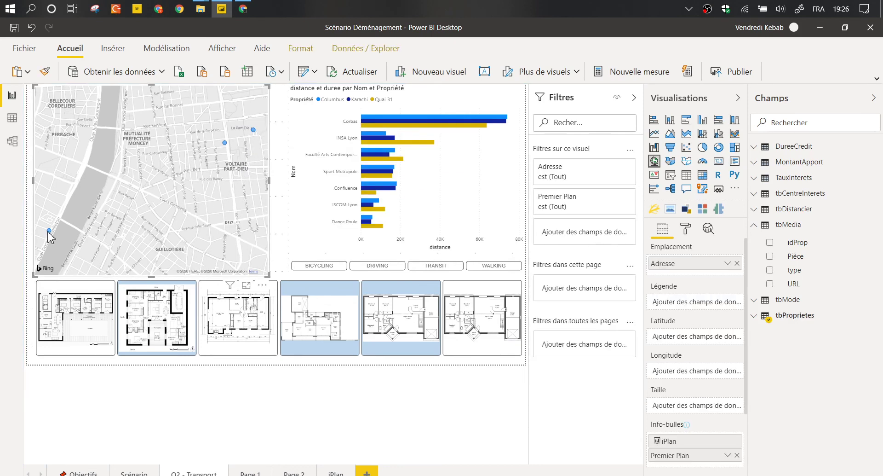
pyautogui.click(17, 142)
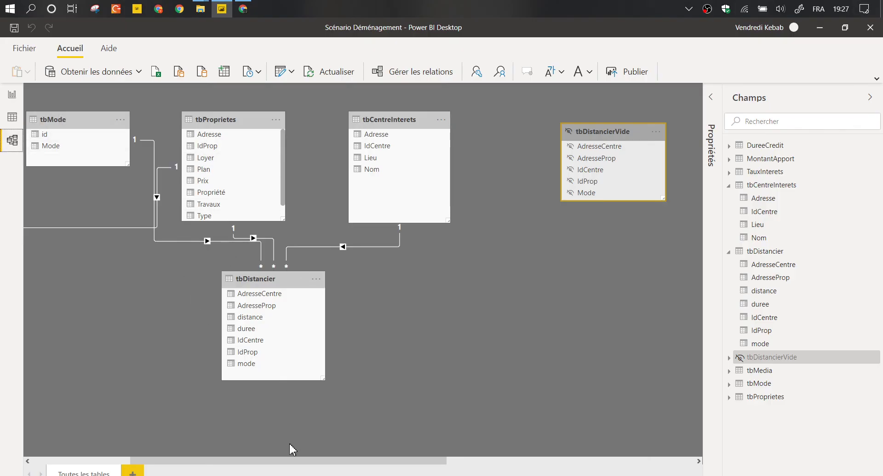
# Drag tbMedia beside tbProprietes in the model diagram, then return to the report.
pyautogui.moveTo(289, 461); pyautogui.dragTo(191, 461)
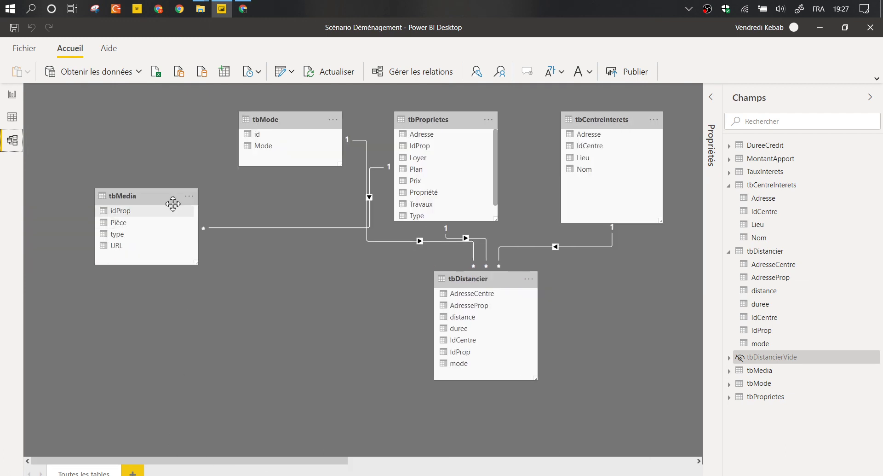
pyautogui.moveTo(167, 206); pyautogui.dragTo(186, 271)
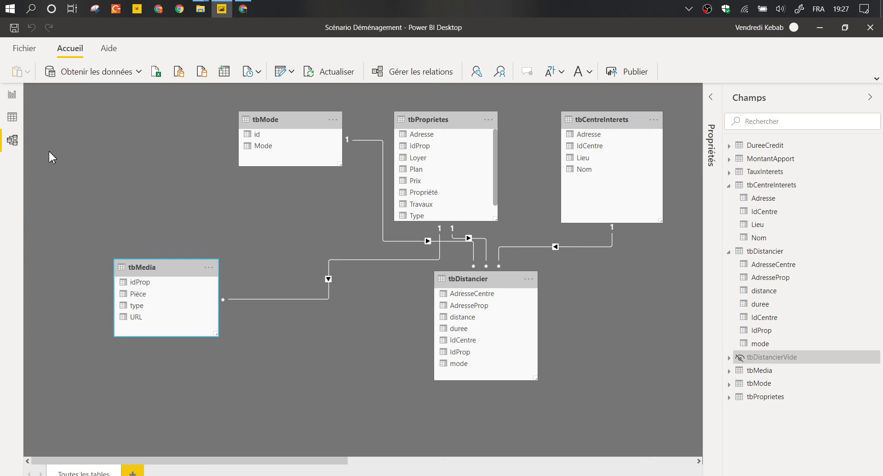
pyautogui.click(12, 94)
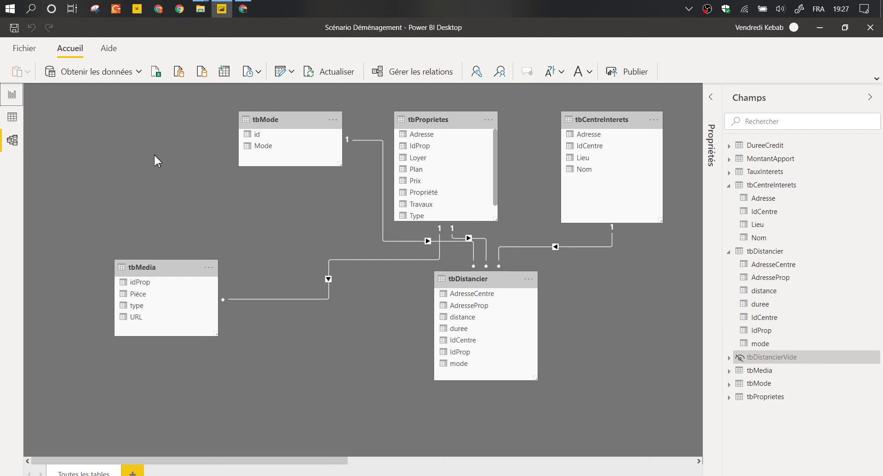
pyautogui.click(12, 98)
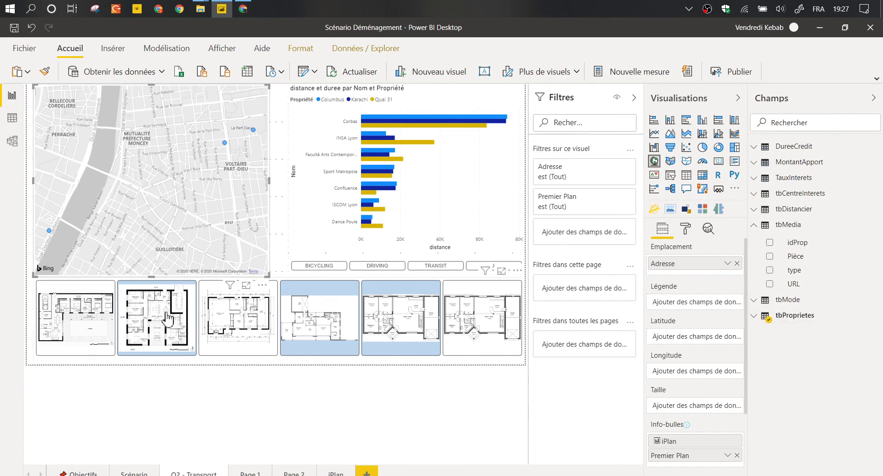
# Clear the floor-plan selection, retest the map tooltip, and reopen the model diagram.
pyautogui.click(385, 317)
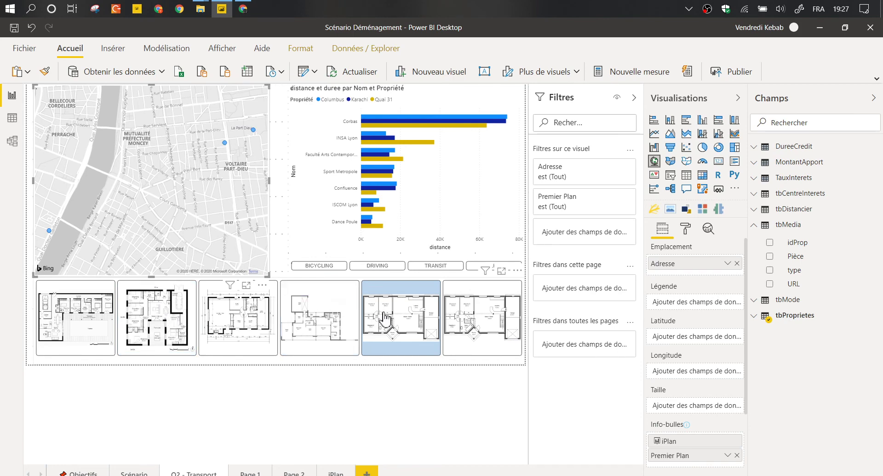
pyautogui.click(352, 305)
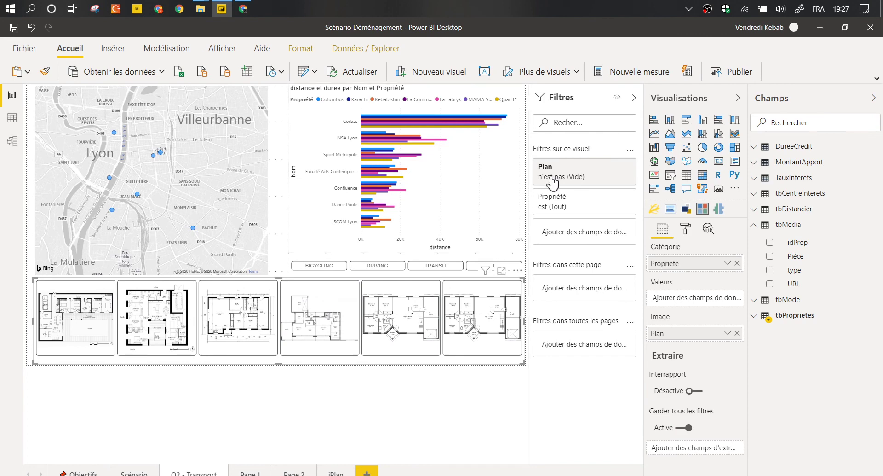
pyautogui.click(156, 166)
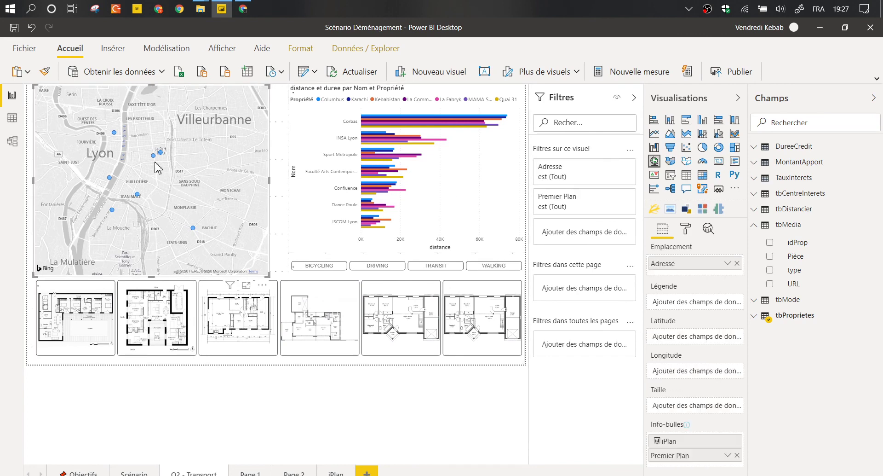
pyautogui.moveTo(154, 155)
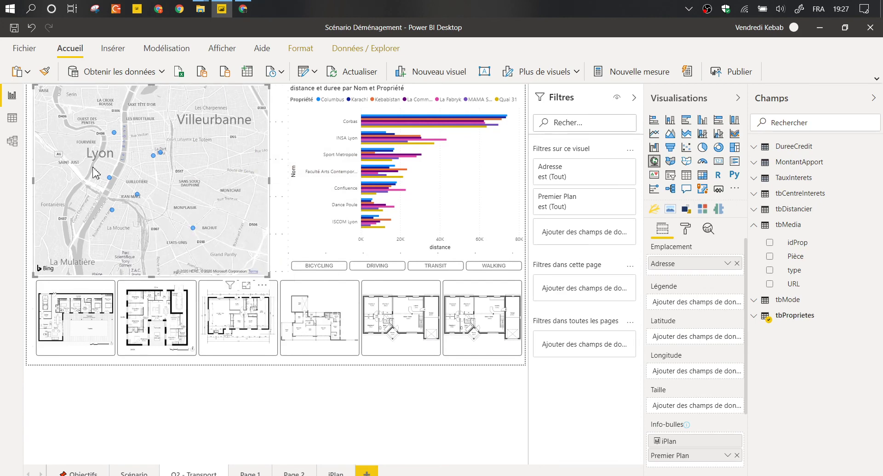
pyautogui.click(12, 141)
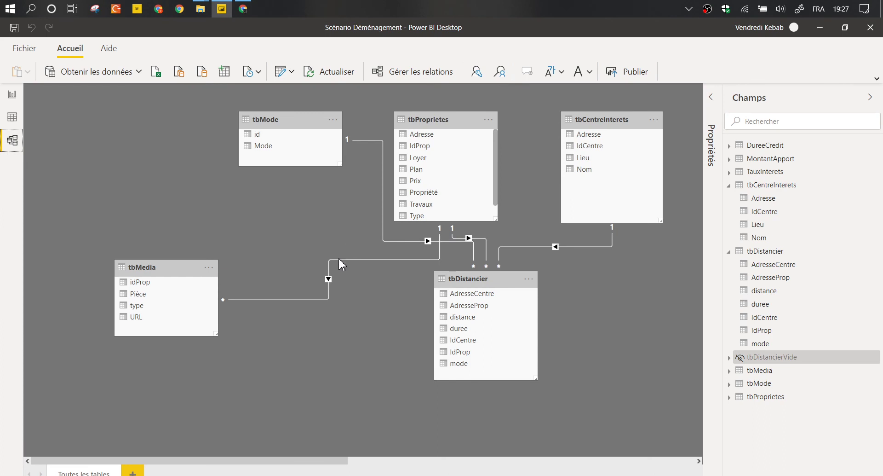
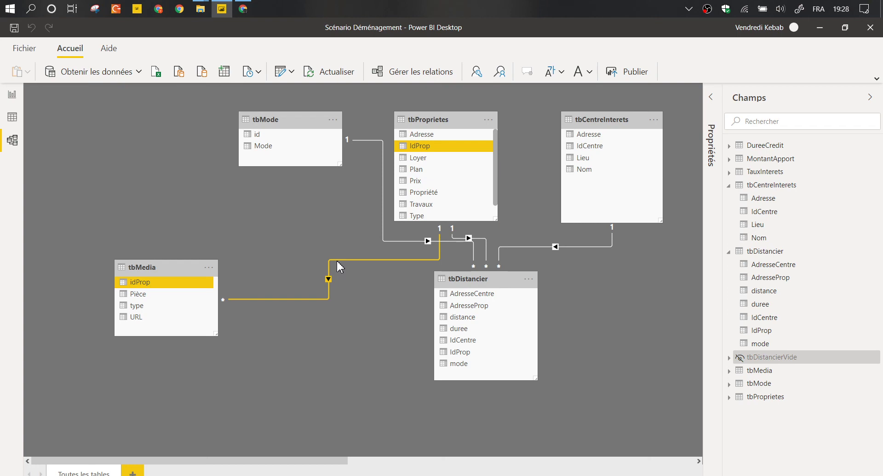
# Set the tbMedia–tbProprietes relationship's cross-filter direction to 'À double sens'.
pyautogui.click(450, 190)
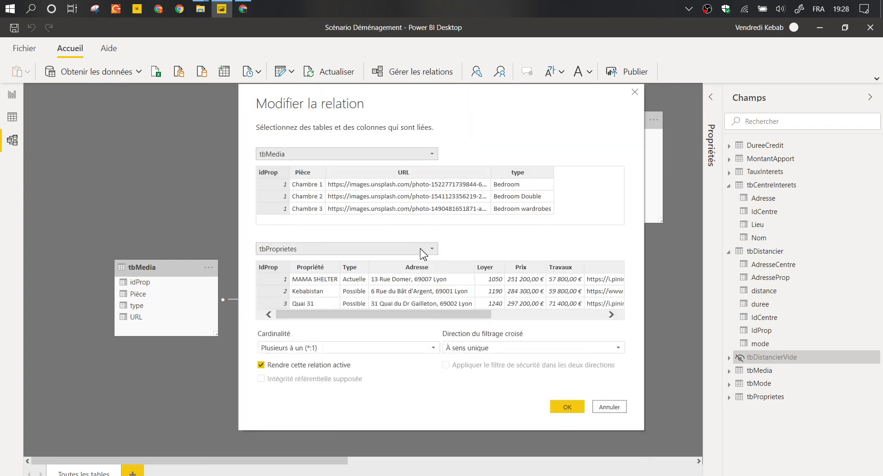
pyautogui.click(495, 348)
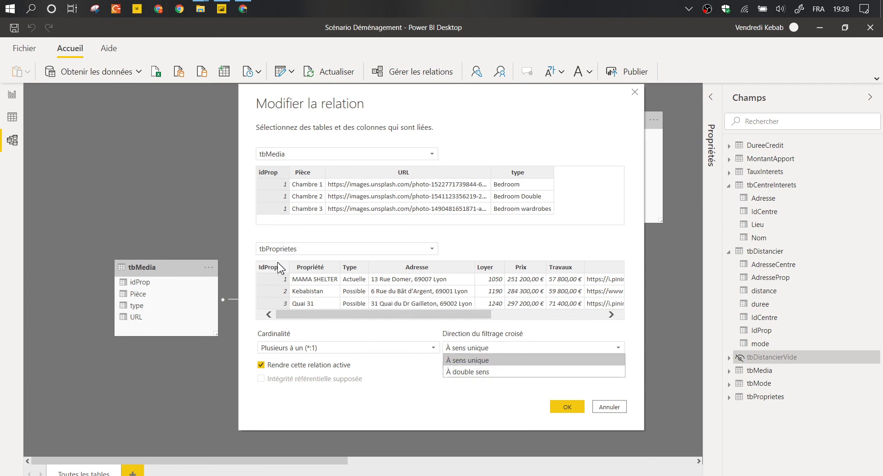
pyautogui.click(481, 371)
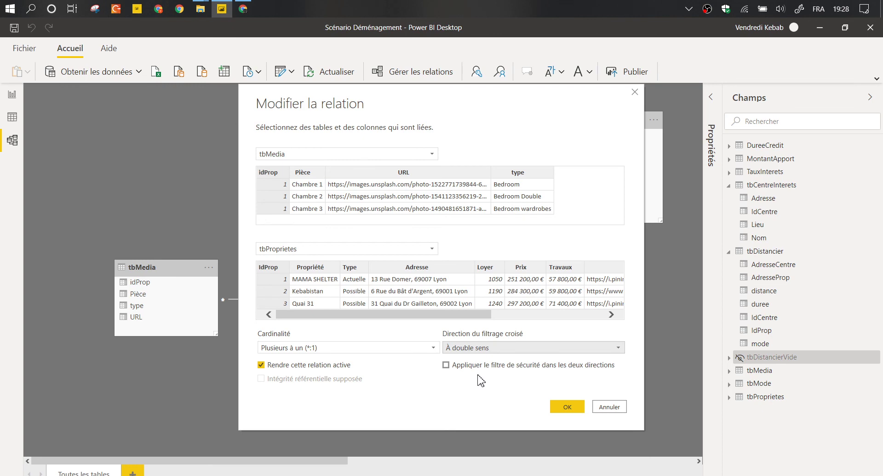
pyautogui.click(562, 407)
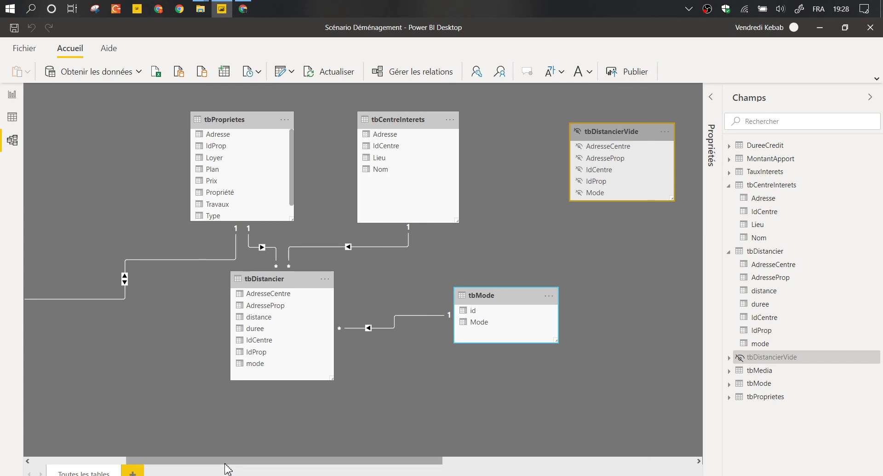
# Pan the model diagram, then select and deselect the tbMedia table.
pyautogui.moveTo(225, 461); pyautogui.dragTo(131, 461)
pyautogui.click(265, 249)
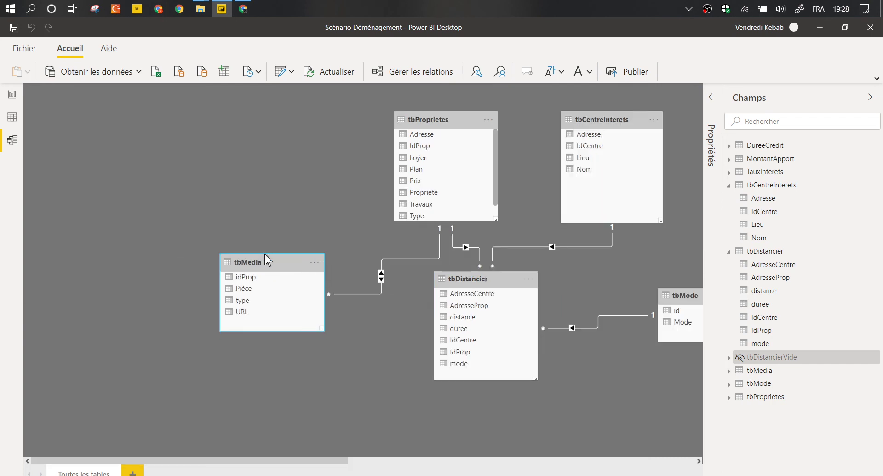
pyautogui.click(265, 254)
# Remove Premier Plan from the Lyon map's tooltips and check the photo tooltips on map points.
pyautogui.click(13, 95)
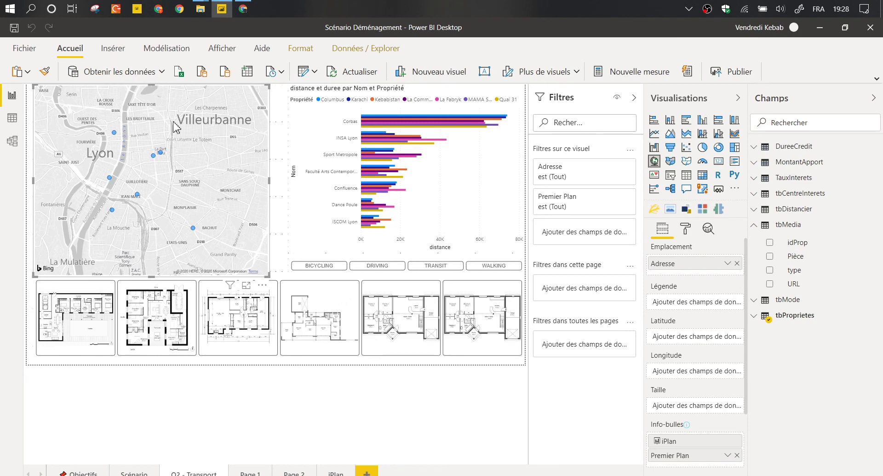
pyautogui.click(738, 454)
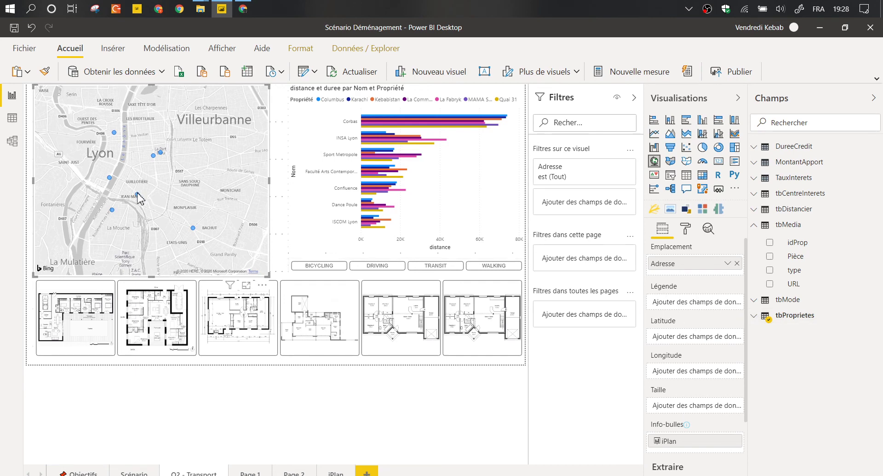
pyautogui.moveTo(139, 197)
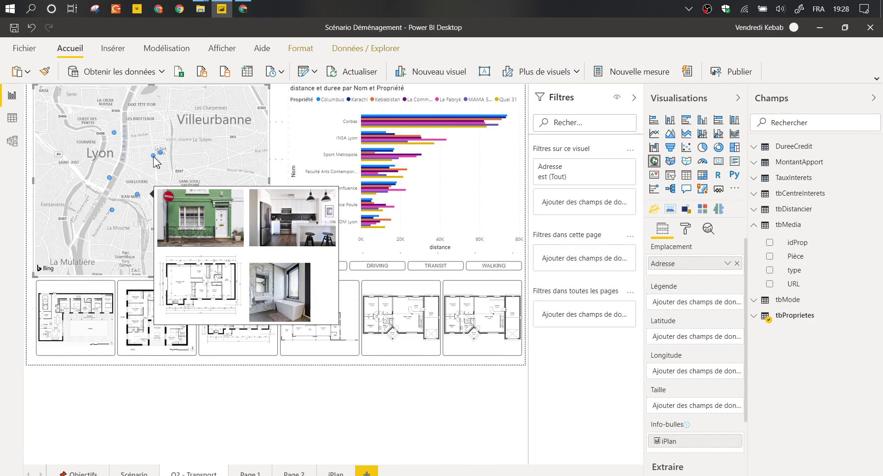
pyautogui.moveTo(158, 155)
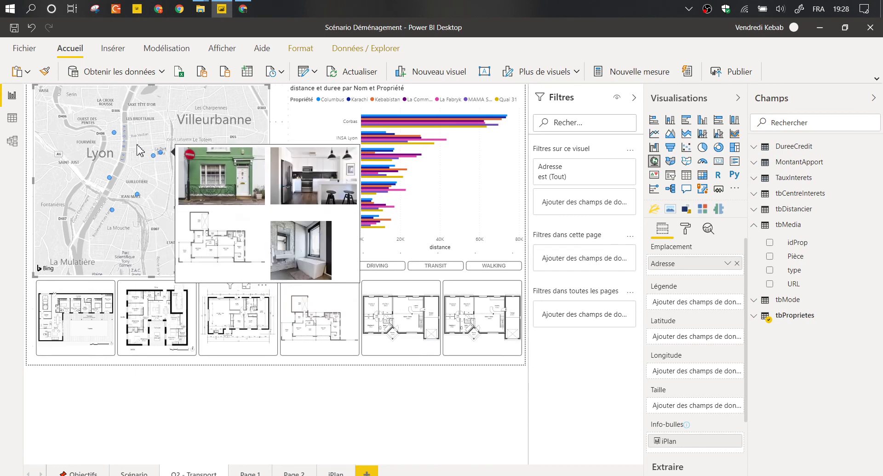
pyautogui.moveTo(114, 132)
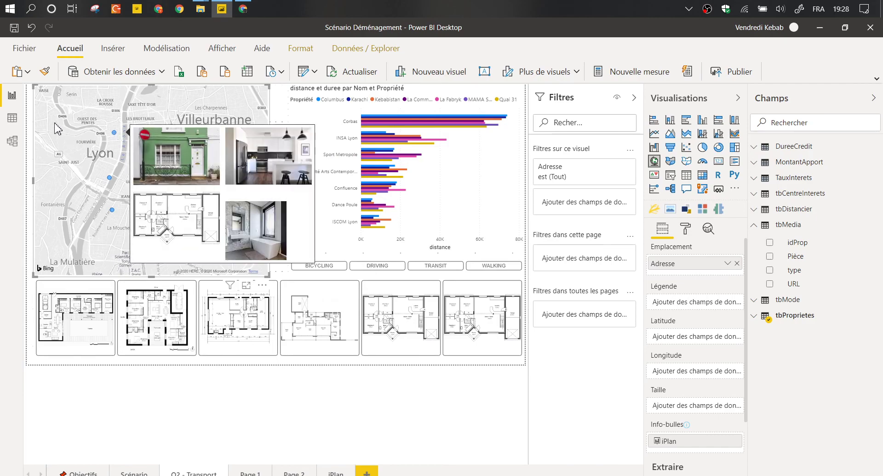
pyautogui.click(12, 118)
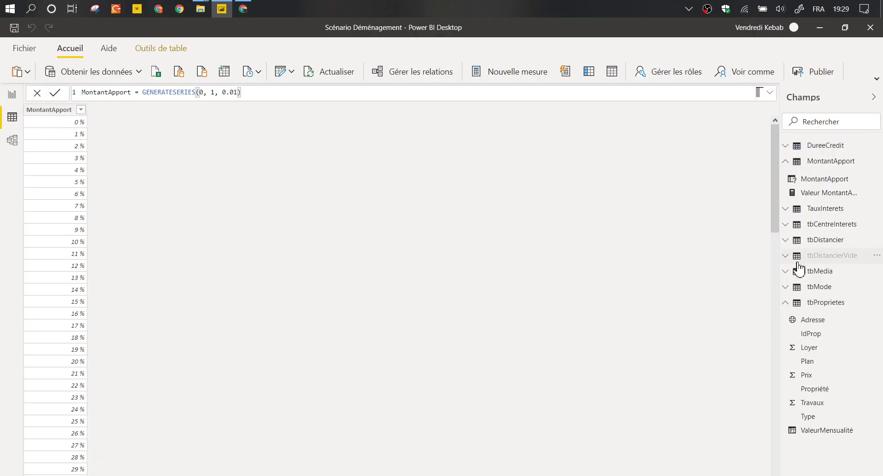
# Filter tbMedia's Pièce column to 'Salle de bain' and widen the URL column.
pyautogui.click(811, 272)
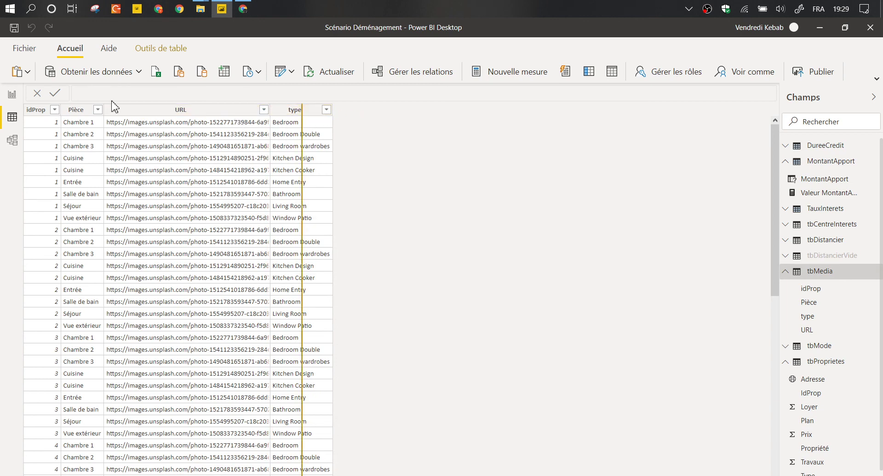
pyautogui.click(110, 109)
pyautogui.click(98, 111)
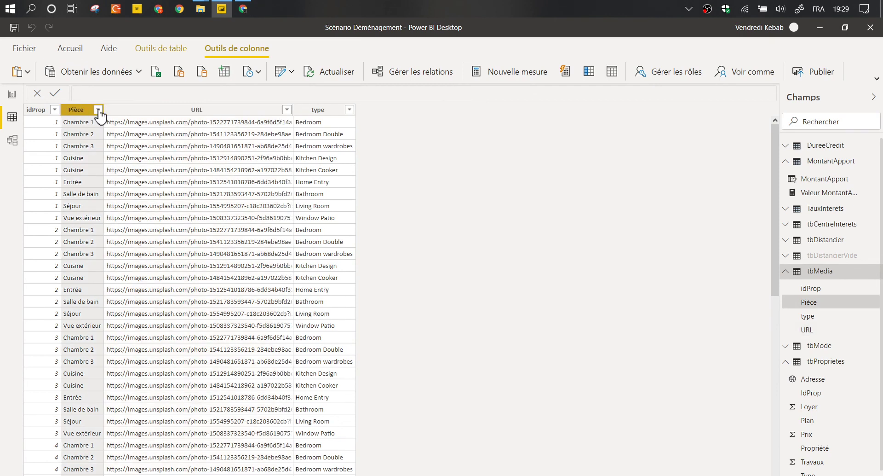
pyautogui.click(98, 109)
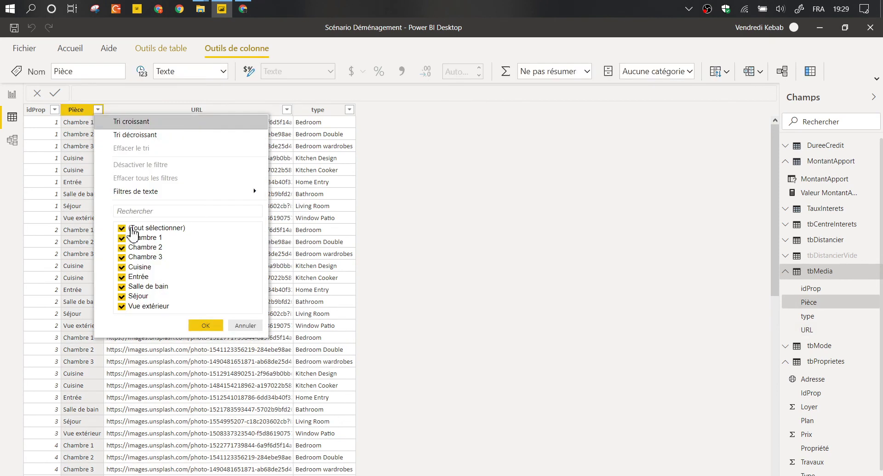
pyautogui.click(122, 228)
pyautogui.click(131, 286)
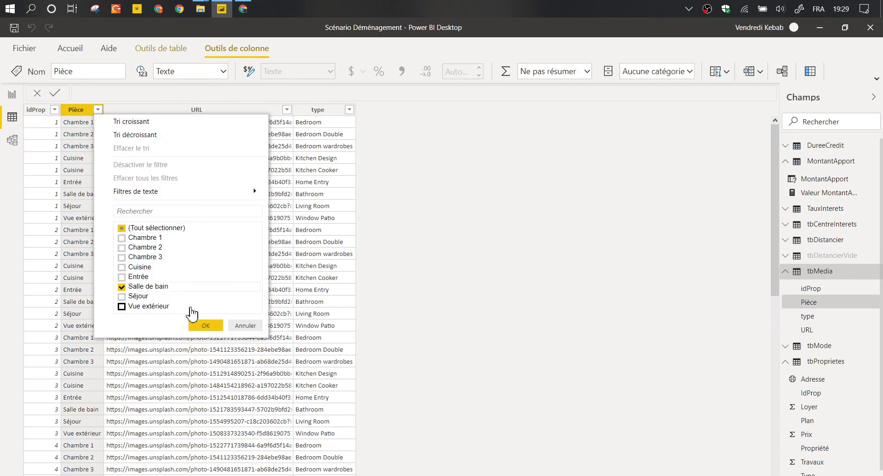
pyautogui.click(204, 325)
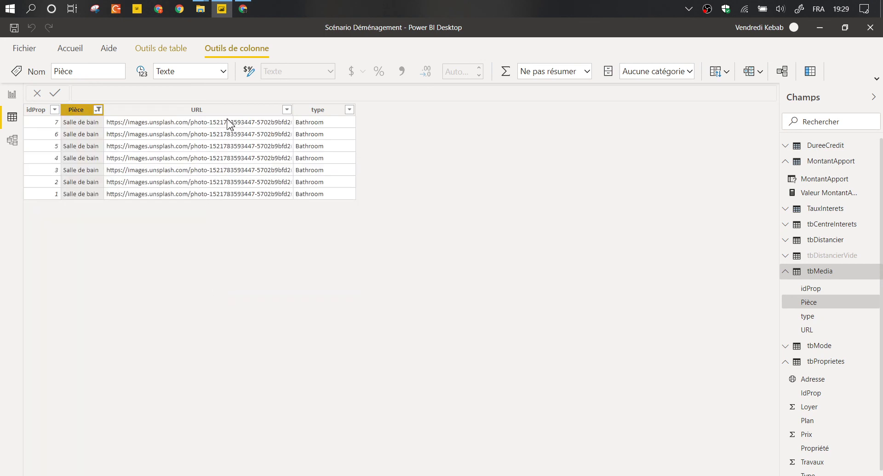
pyautogui.click(251, 140)
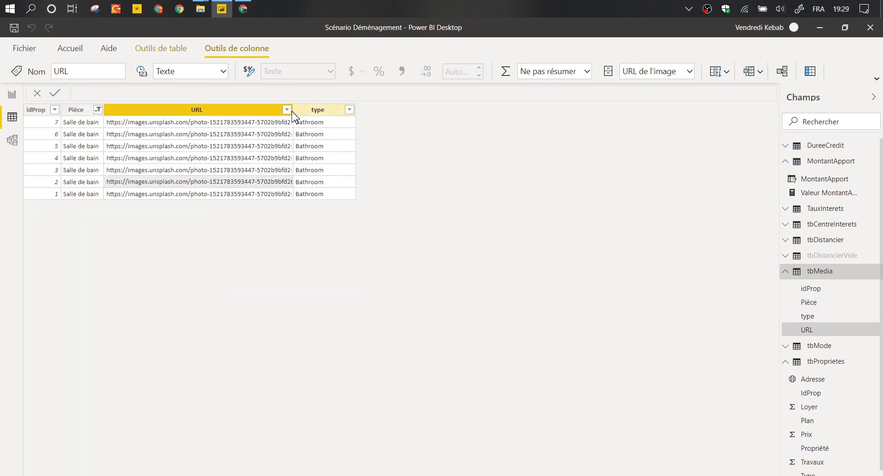
pyautogui.moveTo(293, 118)
pyautogui.mouseDown()
pyautogui.moveTo(328, 115)
pyautogui.moveTo(198, 93)
pyautogui.mouseUp()
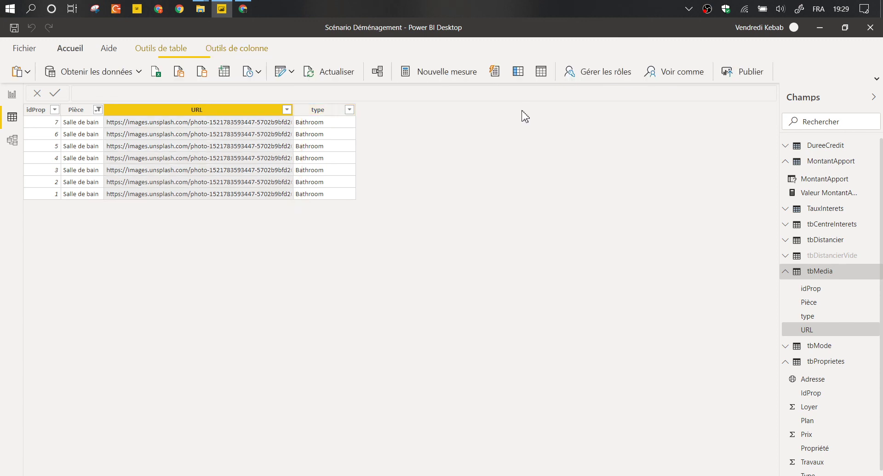
# Refresh the tbMedia table from its source and switch to the Excel Online workbook.
pyautogui.rightClick(806, 275)
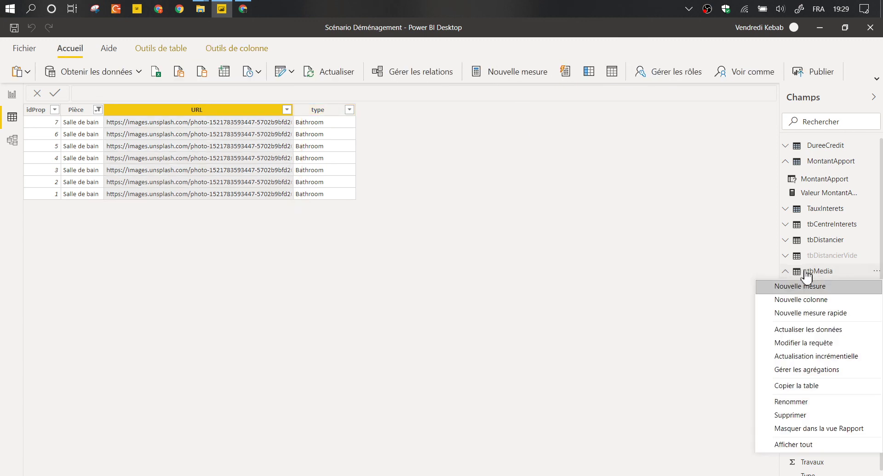
pyautogui.click(805, 343)
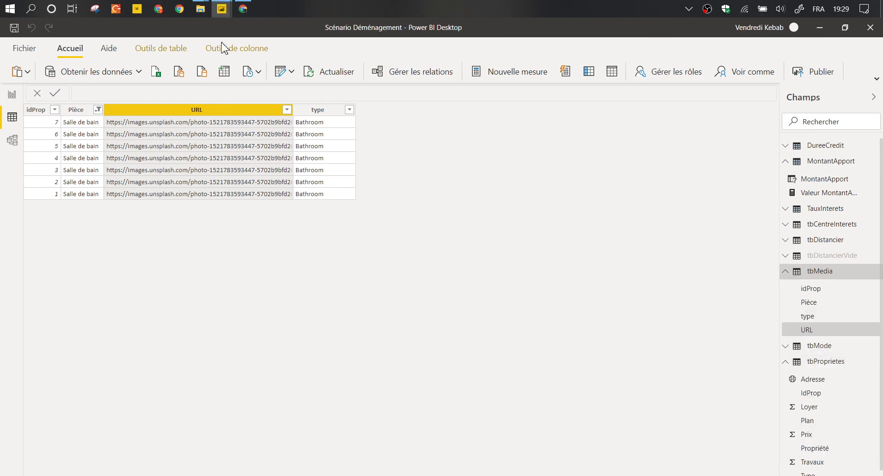
pyautogui.click(222, 9)
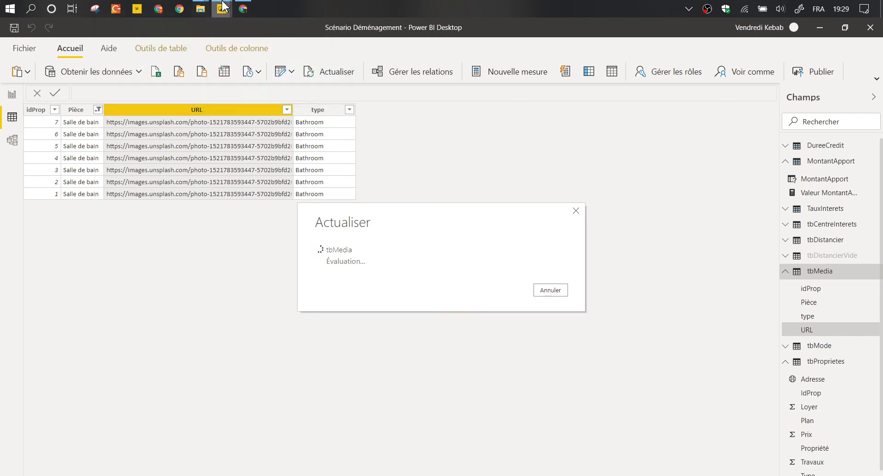
pyautogui.click(243, 9)
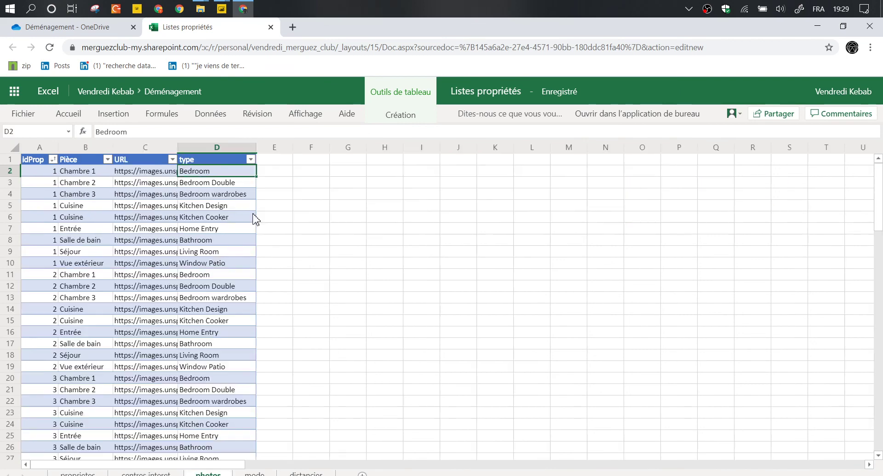
# Go back from the Excel photos sheet to Power BI Desktop with Alt+Tab.
pyautogui.hotkey('alt', 'Tab')
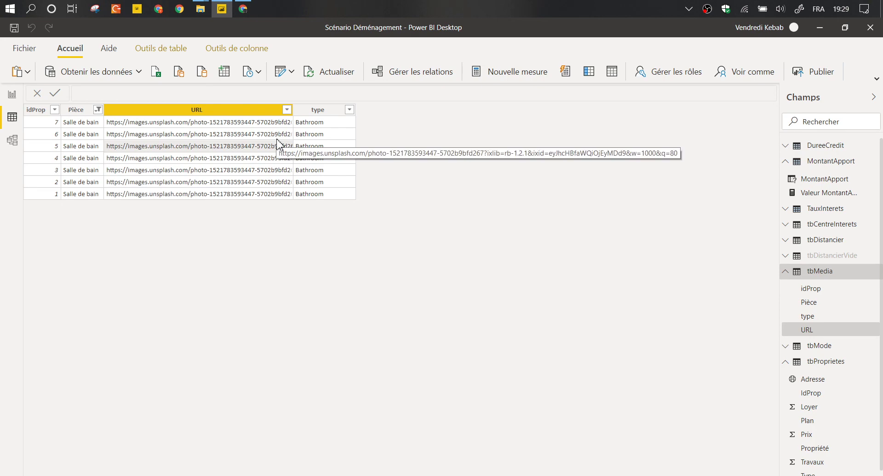
# Add a new report page named 'Comparateur' and collapse the Filtres pane.
pyautogui.click(12, 94)
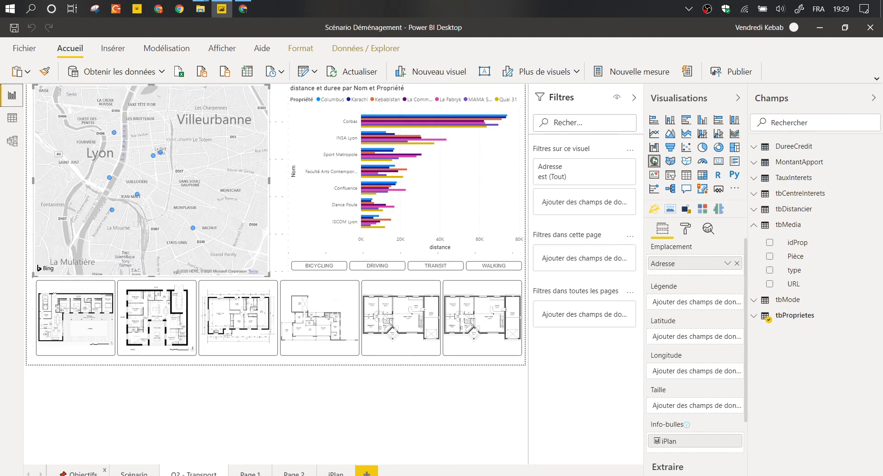
pyautogui.click(78, 472)
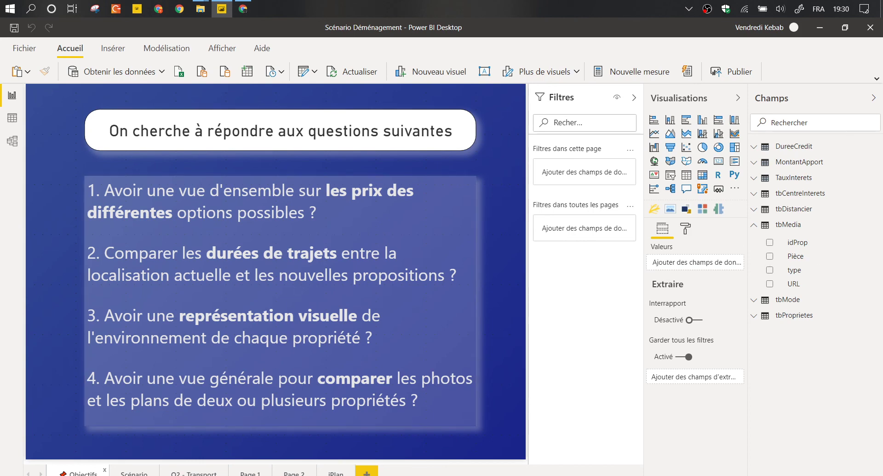
pyautogui.click(367, 472)
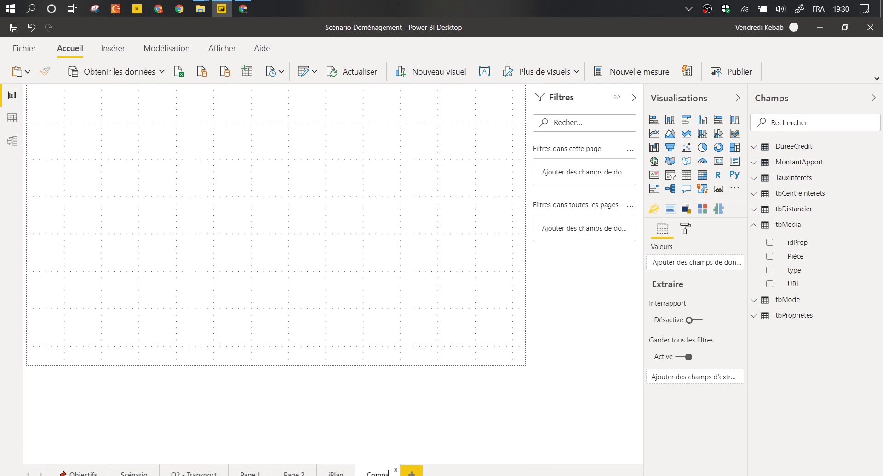
pyautogui.write('ur')
pyautogui.press('Return')
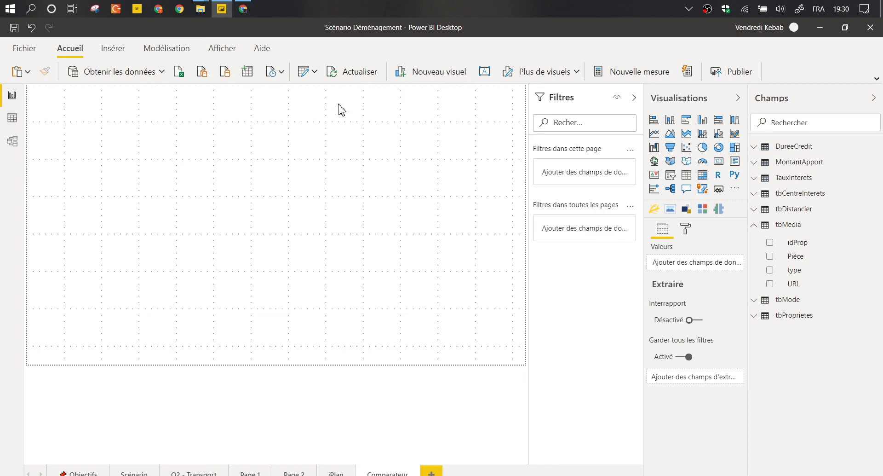
pyautogui.click(634, 97)
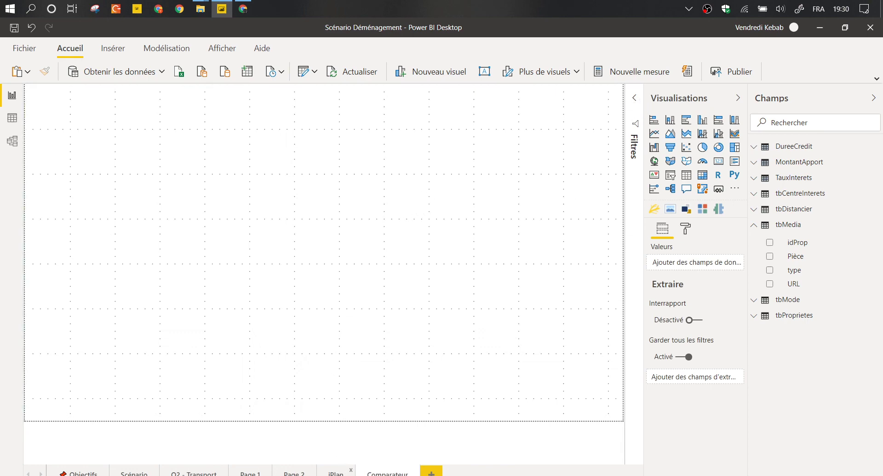
pyautogui.click(337, 472)
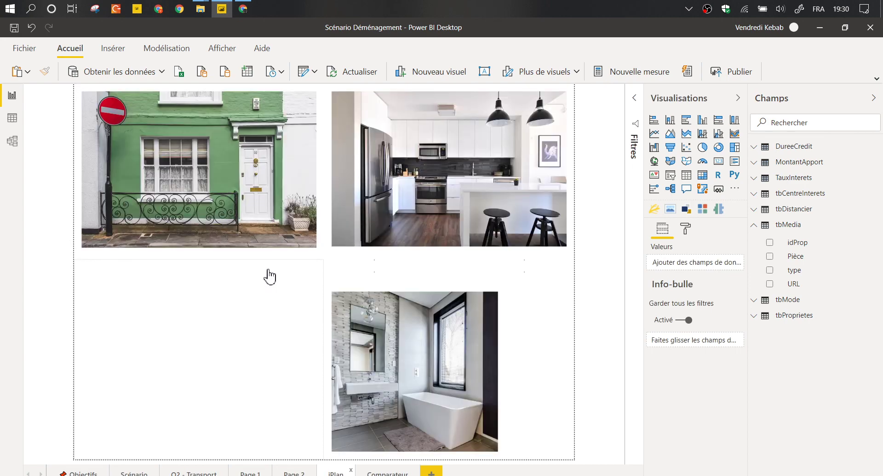
pyautogui.click(267, 266)
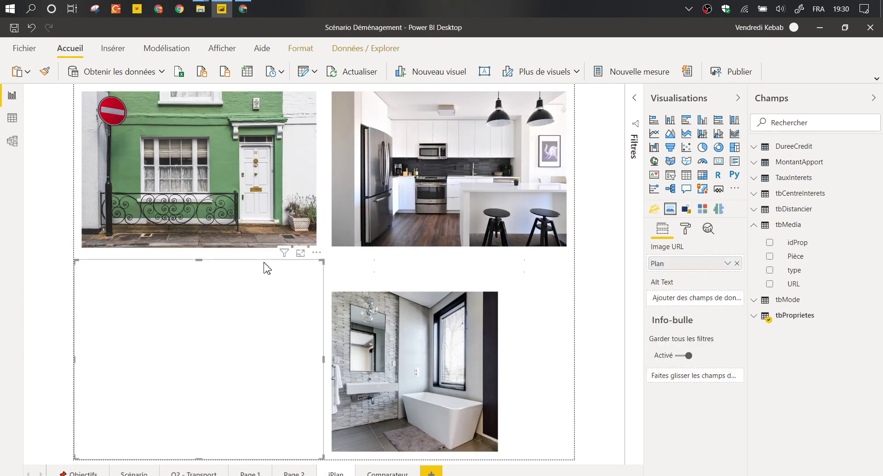
pyautogui.click(394, 471)
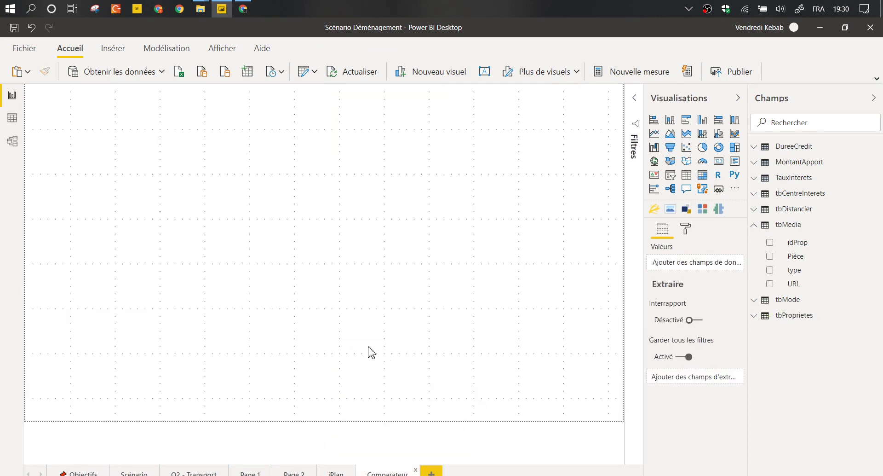
pyautogui.hotkey('ctrl', 'v')
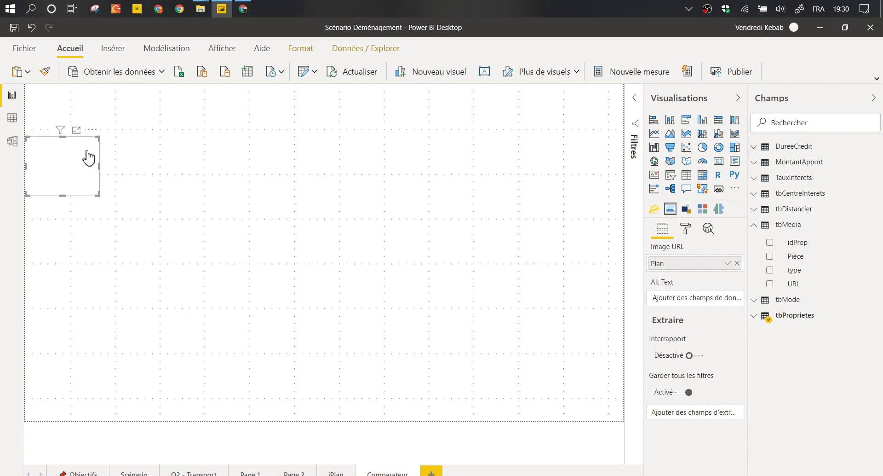
pyautogui.moveTo(82, 148); pyautogui.dragTo(51, 374)
pyautogui.moveTo(108, 354); pyautogui.dragTo(233, 275)
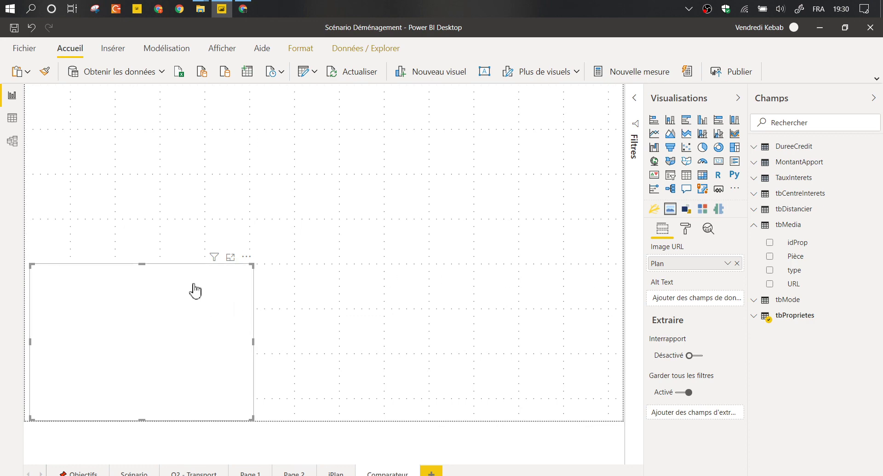
pyautogui.hotkey('ctrl', 'z')
pyautogui.hotkey('ctrl', 'z')
pyautogui.hotkey('ctrl', 'z')
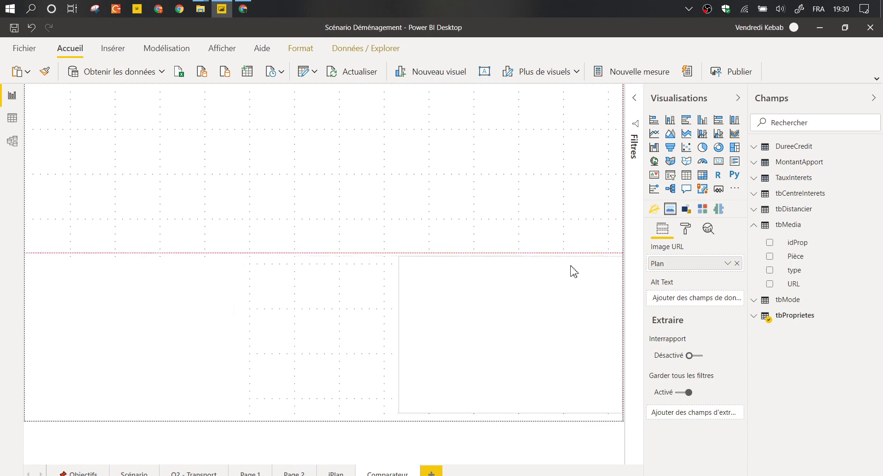
# Give the page a light grey background at 61% transparency and add a ChicletSlicer visual.
pyautogui.click(692, 230)
pyautogui.click(675, 317)
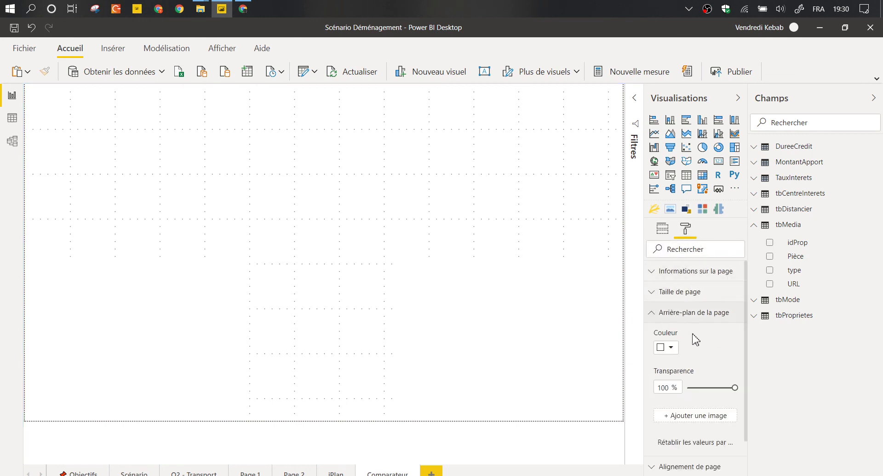
pyautogui.click(669, 348)
pyautogui.click(651, 391)
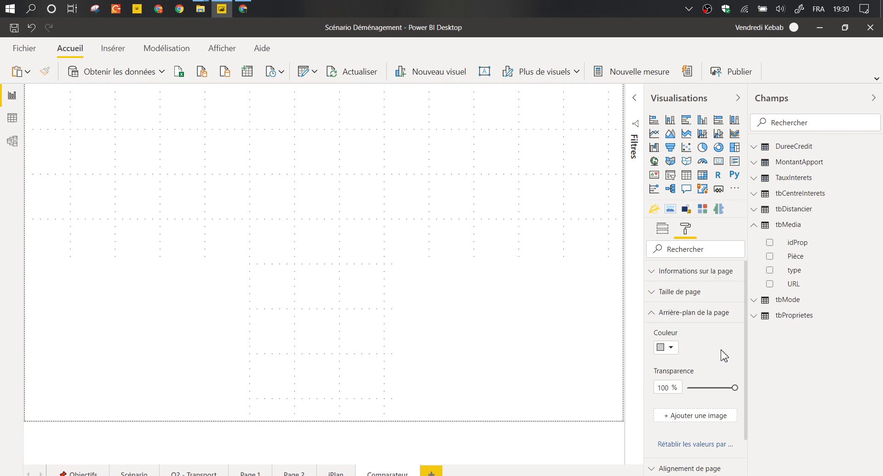
pyautogui.moveTo(734, 387); pyautogui.dragTo(716, 387)
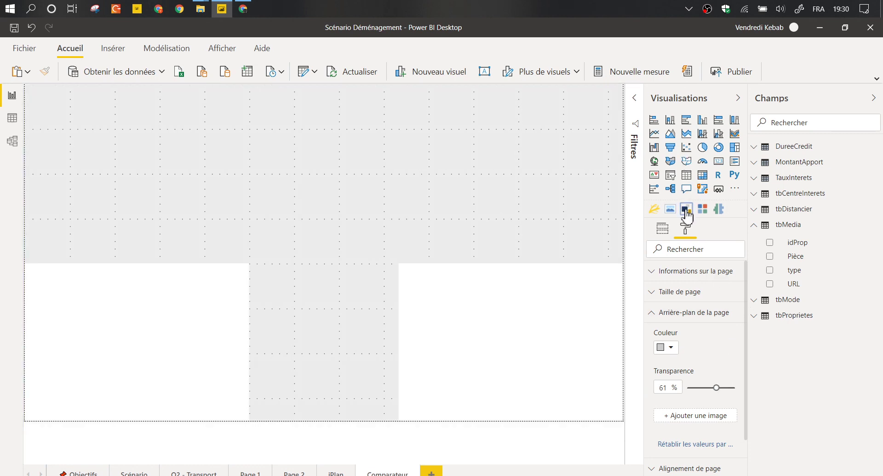
pyautogui.click(704, 210)
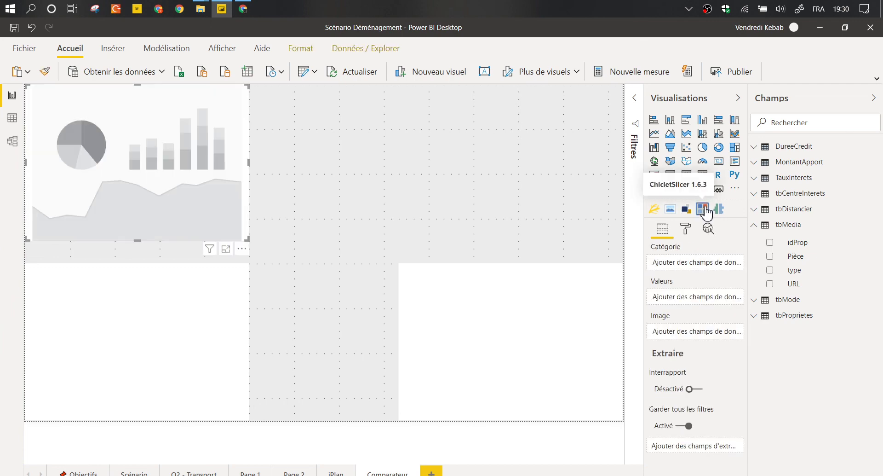
# Bind the chiclet slicer to tbProprietes' Propriété field and reshape it wide and short.
pyautogui.click(757, 318)
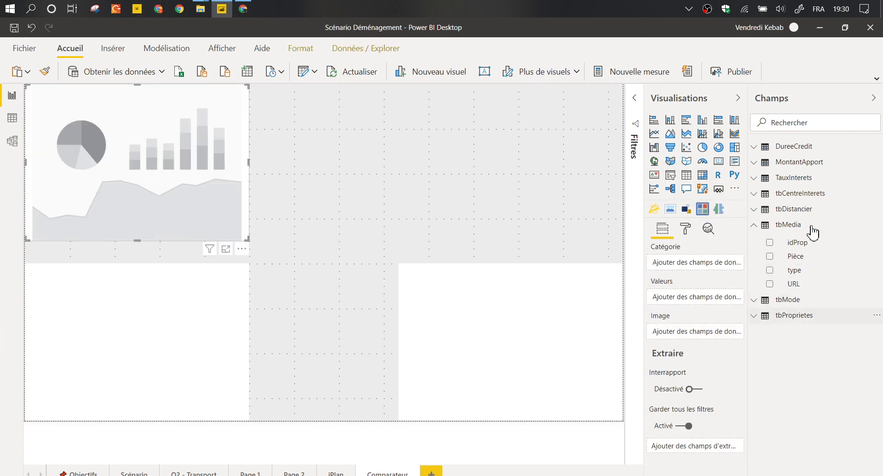
pyautogui.click(770, 403)
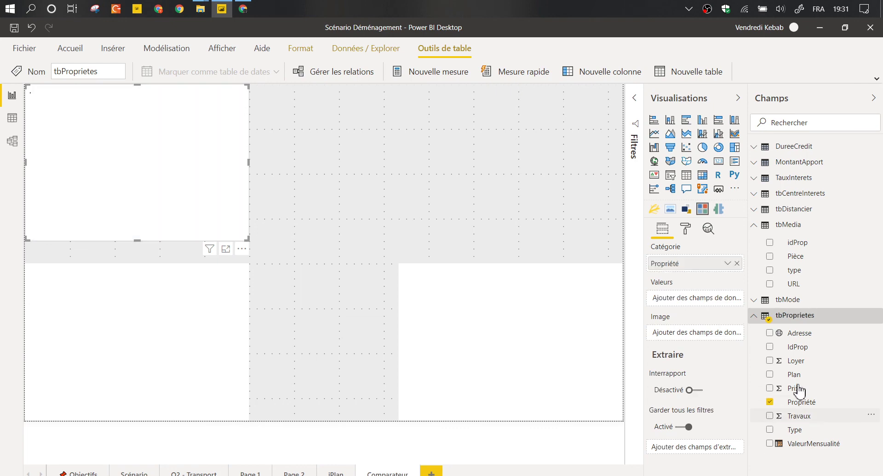
pyautogui.moveTo(245, 239); pyautogui.dragTo(310, 145)
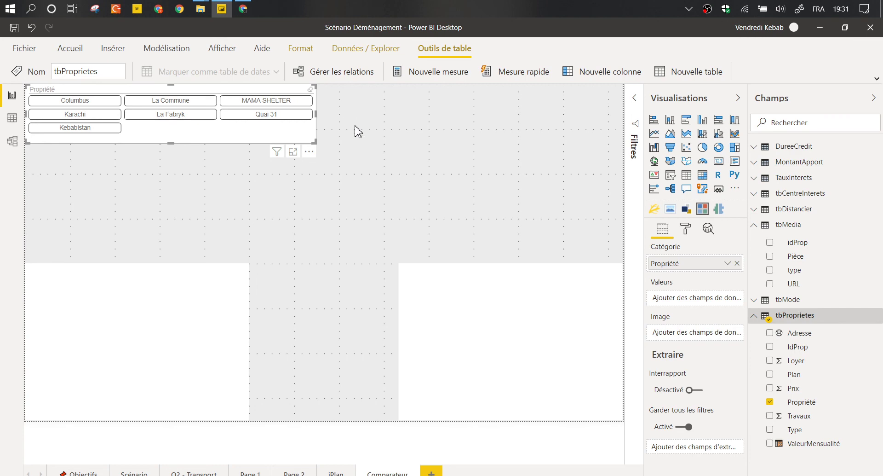
# Position the Propriété slicer at the page's top-left and use its … options menu.
pyautogui.click(317, 166)
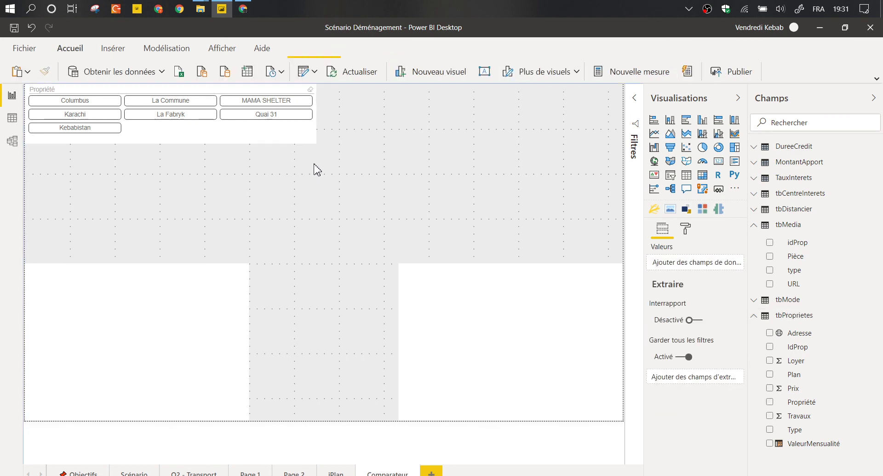
pyautogui.click(212, 97)
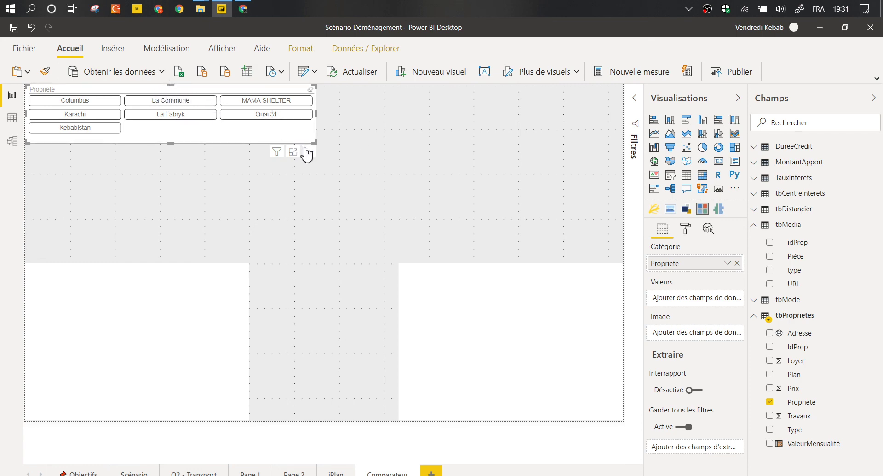
pyautogui.moveTo(305, 154); pyautogui.dragTo(106, 120)
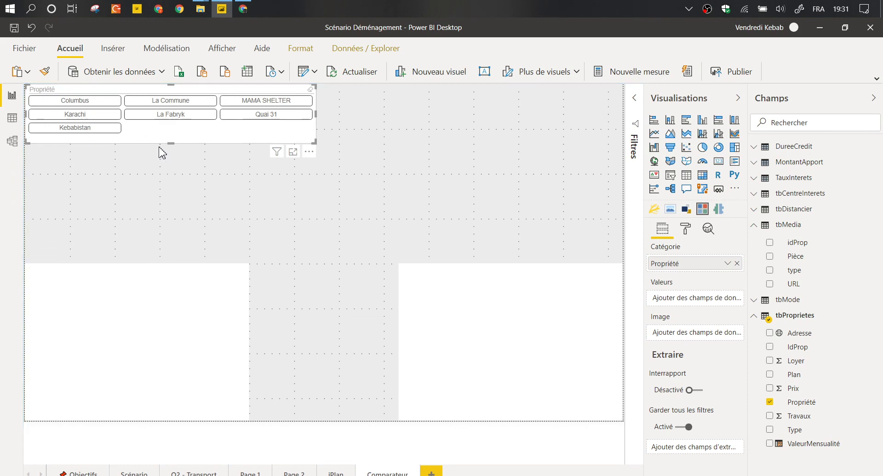
pyautogui.click(309, 152)
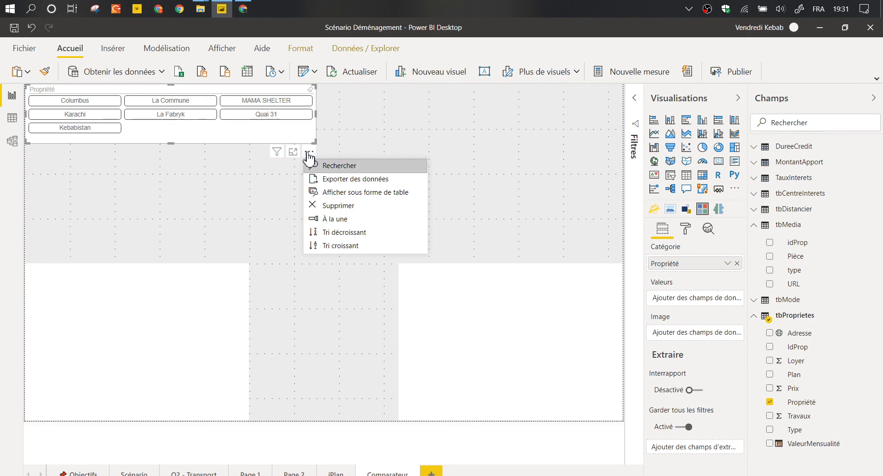
pyautogui.click(206, 148)
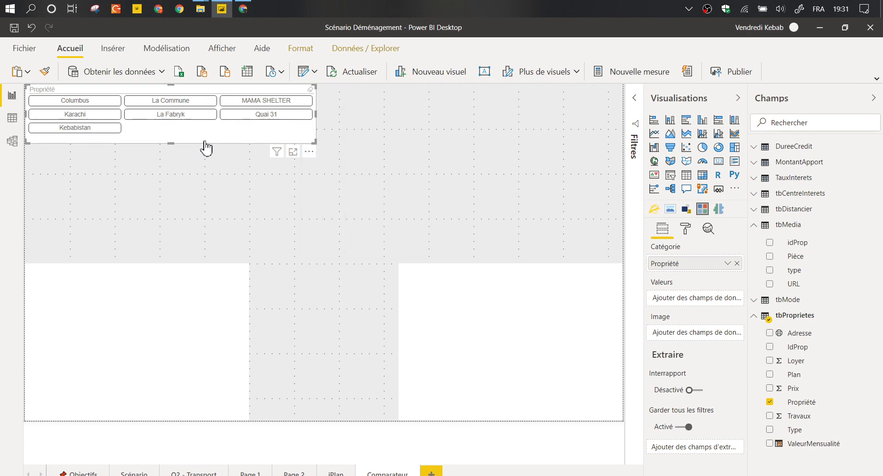
pyautogui.click(341, 166)
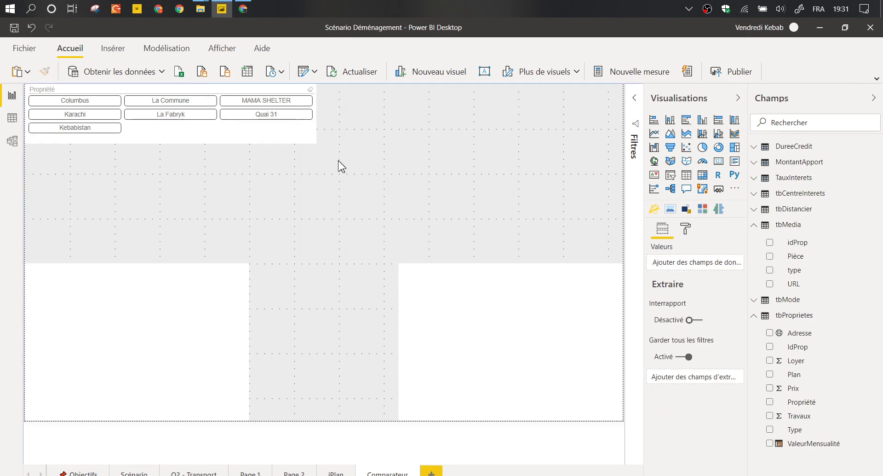
pyautogui.click(192, 94)
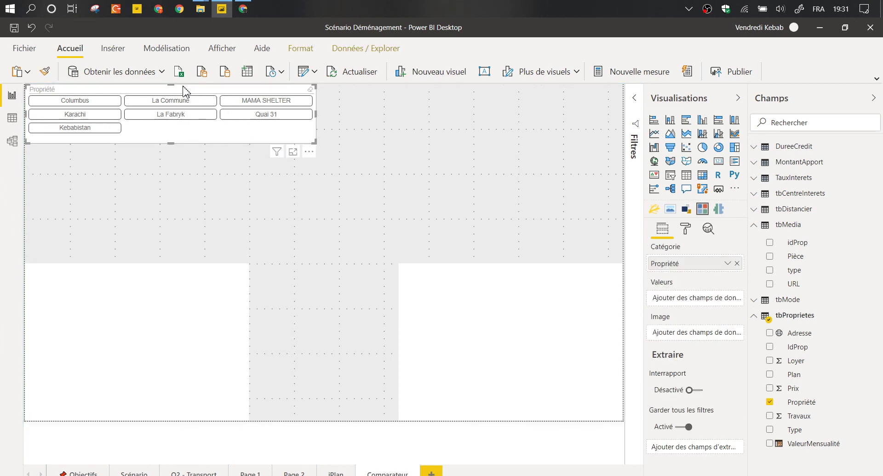
pyautogui.moveTo(186, 92); pyautogui.dragTo(190, 96)
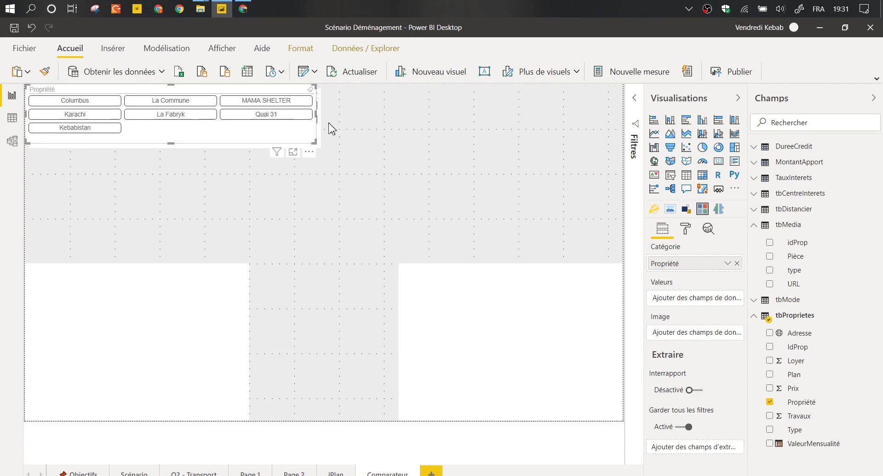
pyautogui.click(311, 151)
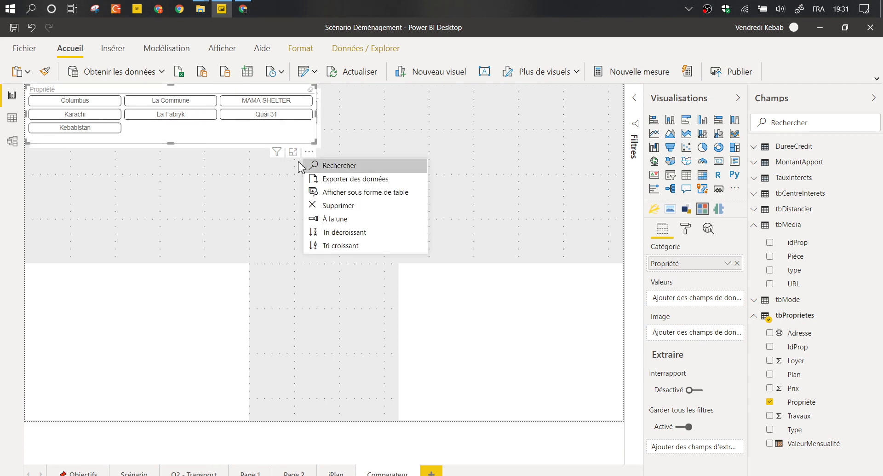
pyautogui.click(306, 164)
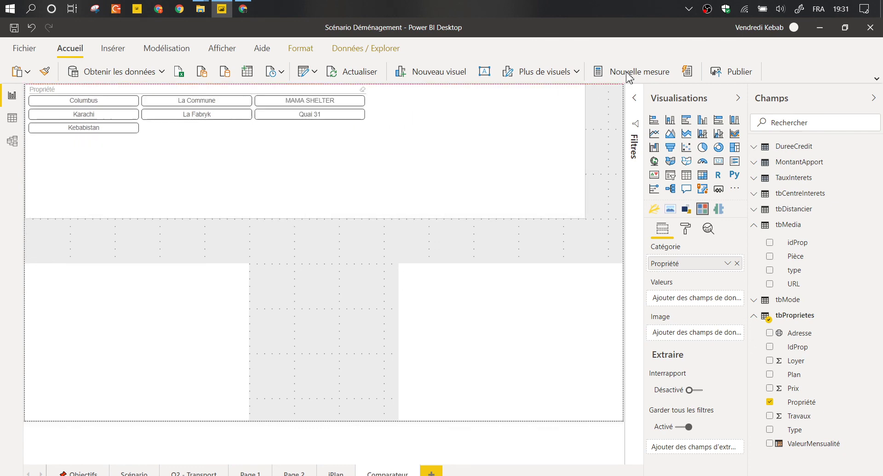
# Shrink the duplicate Propriété slicer into the top-right, beside the original.
pyautogui.moveTo(25, 218); pyautogui.dragTo(293, 150)
pyautogui.click(316, 145)
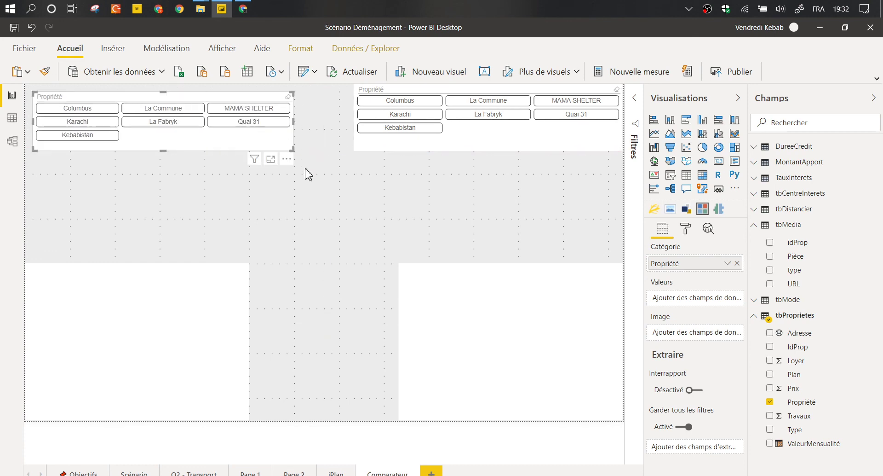
pyautogui.click(341, 231)
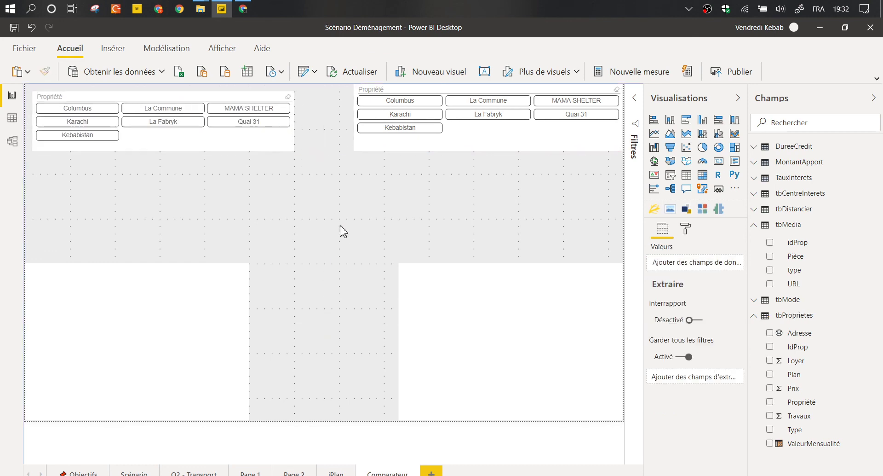
# Add an image visual using tbMedia's URL field as its image source.
pyautogui.click(687, 210)
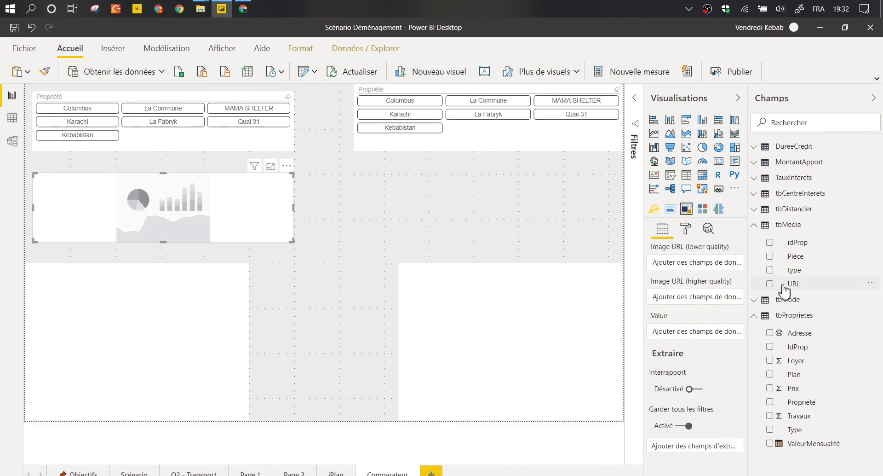
pyautogui.moveTo(769, 285); pyautogui.dragTo(258, 219)
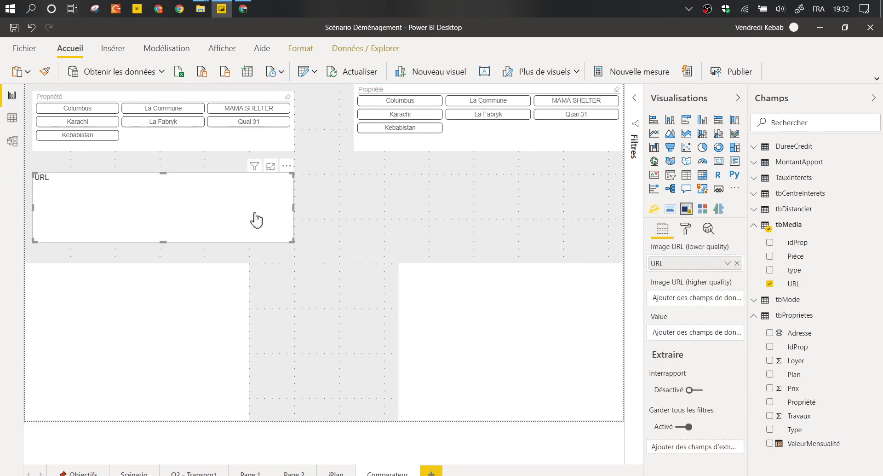
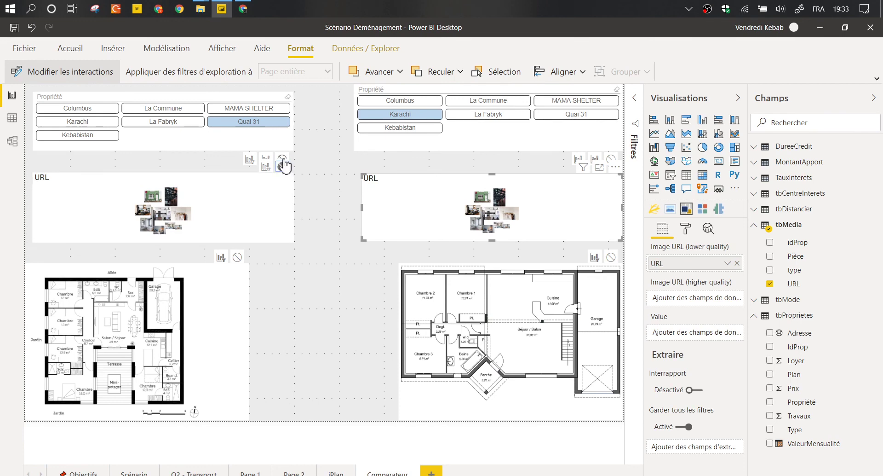
# Set 'Aucun' so the right floor plan no longer filters the left photo collage, and stop the left floor plan reacting to the selected visual.
pyautogui.click(237, 257)
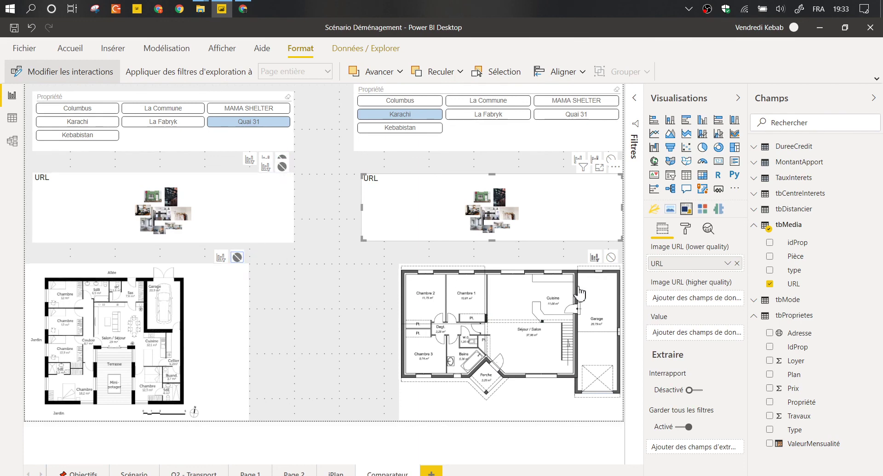
pyautogui.click(441, 269)
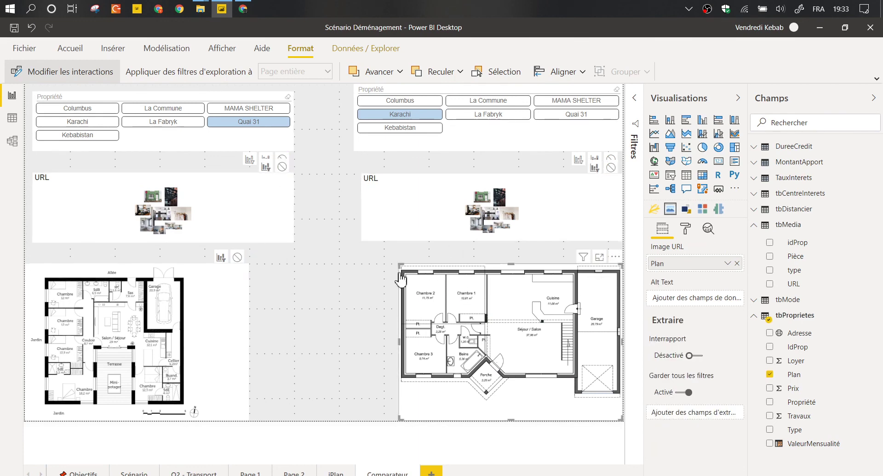
pyautogui.click(282, 166)
# Set 'Aucun' on the right-side visuals for both the left photo collage and the left floor plan.
pyautogui.click(155, 184)
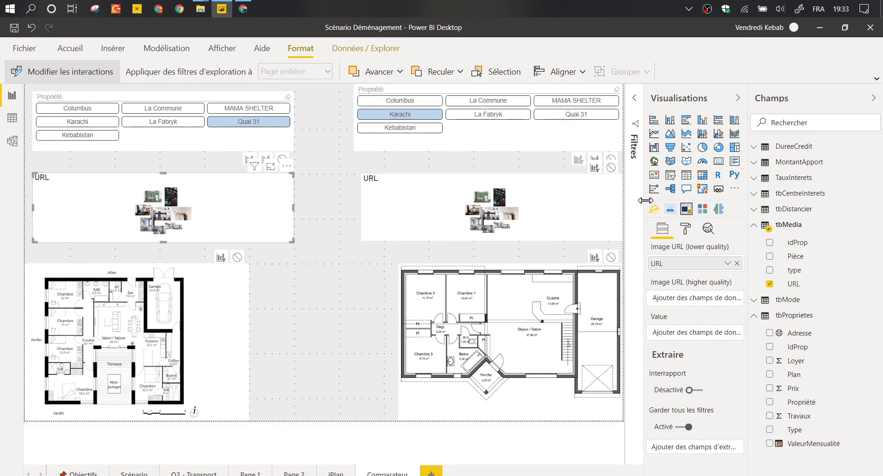
pyautogui.click(611, 167)
pyautogui.click(611, 257)
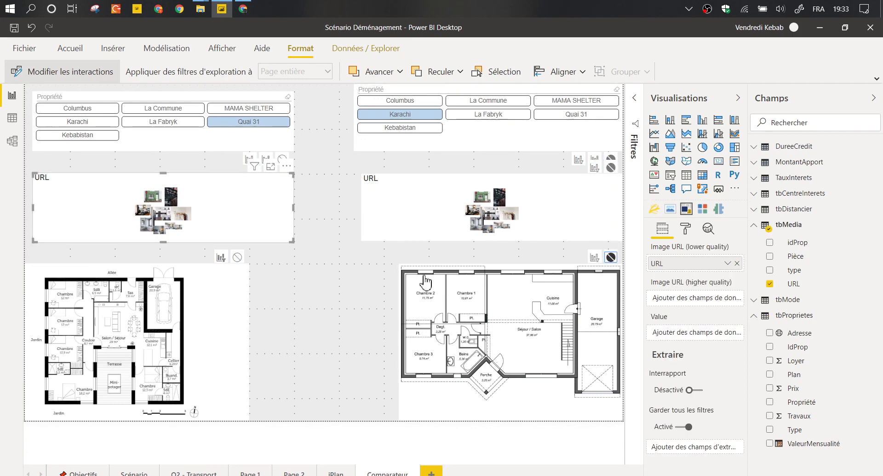
pyautogui.click(242, 270)
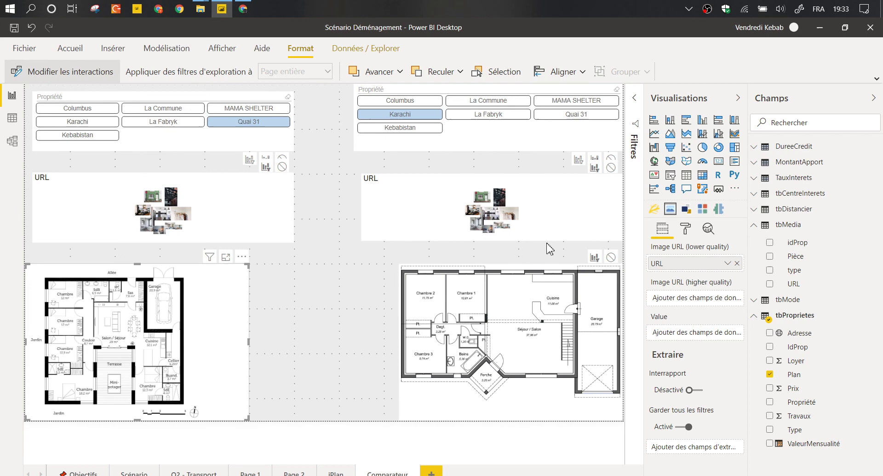
pyautogui.click(611, 167)
pyautogui.click(611, 257)
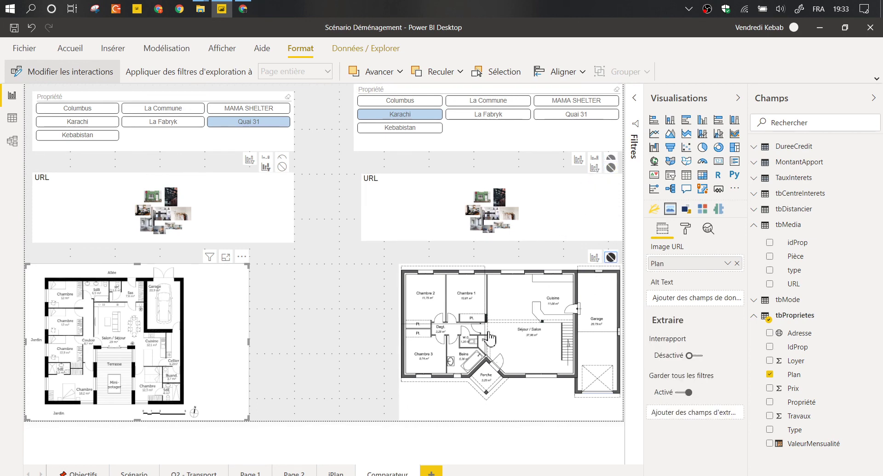
# Leave interaction editing and shrink both floor plans into the bottom corners of the page.
pyautogui.click(78, 71)
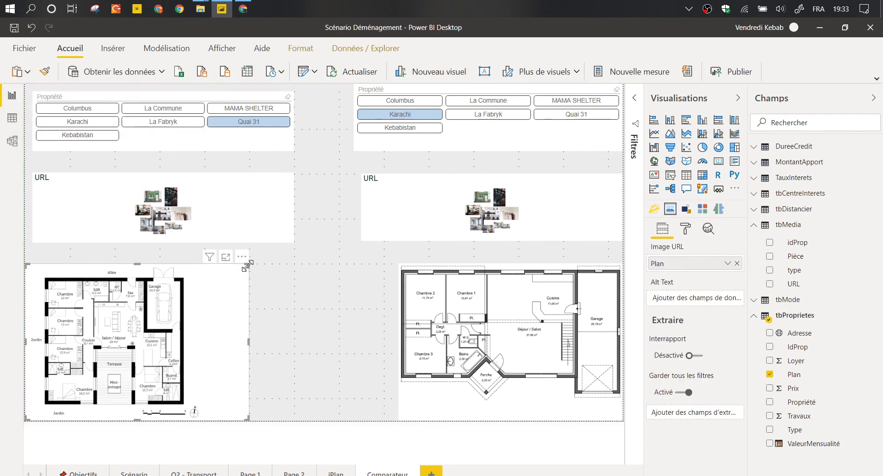
pyautogui.moveTo(248, 265); pyautogui.dragTo(166, 264)
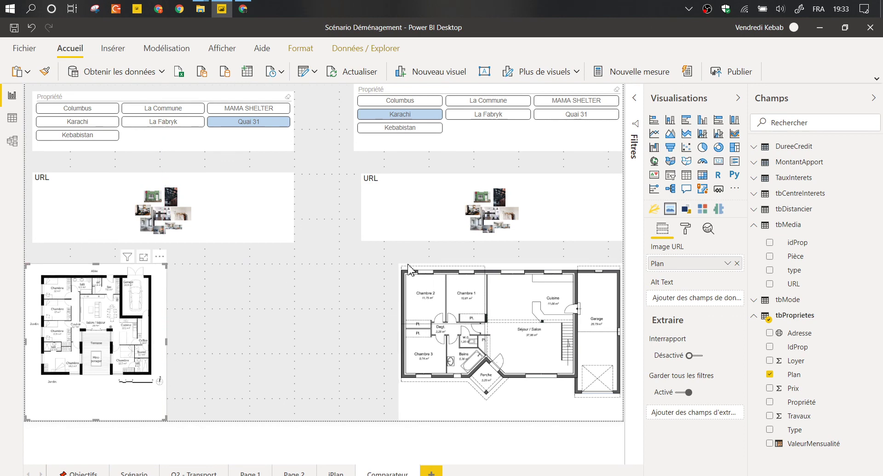
pyautogui.click(455, 275)
pyautogui.moveTo(454, 275); pyautogui.dragTo(479, 271)
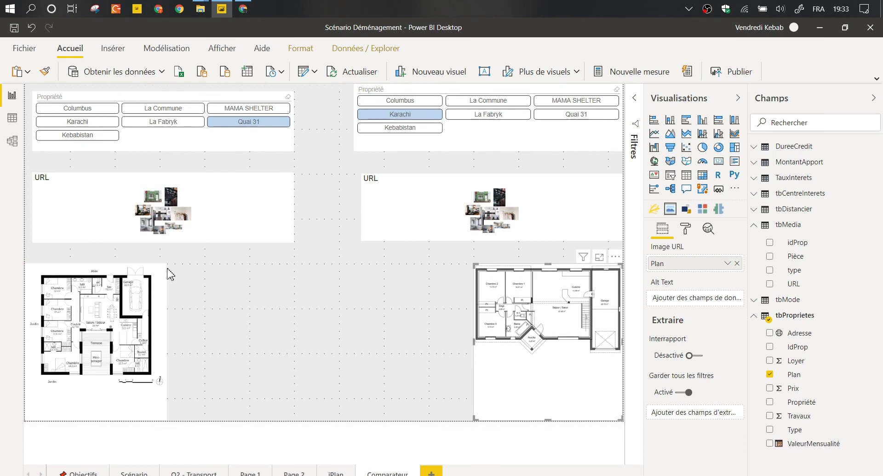
pyautogui.click(168, 271)
pyautogui.moveTo(167, 271); pyautogui.dragTo(188, 273)
# Resize and move the left photo collage down beside the left floor plan.
pyautogui.moveTo(92, 183); pyautogui.dragTo(79, 167)
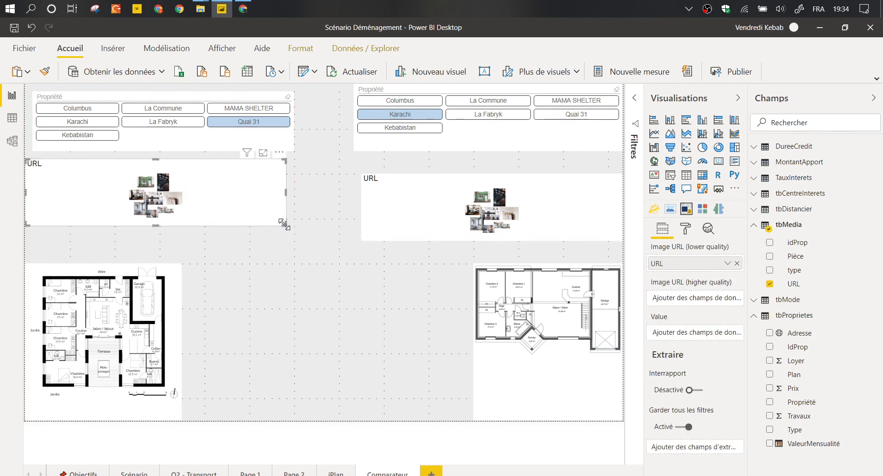
pyautogui.moveTo(286, 227); pyautogui.dragTo(136, 260)
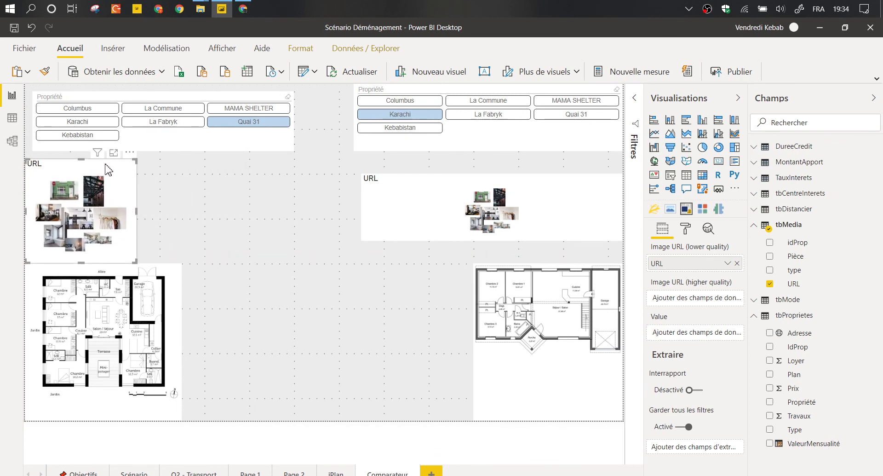
pyautogui.moveTo(109, 170); pyautogui.dragTo(348, 401)
pyautogui.moveTo(291, 317); pyautogui.dragTo(327, 258)
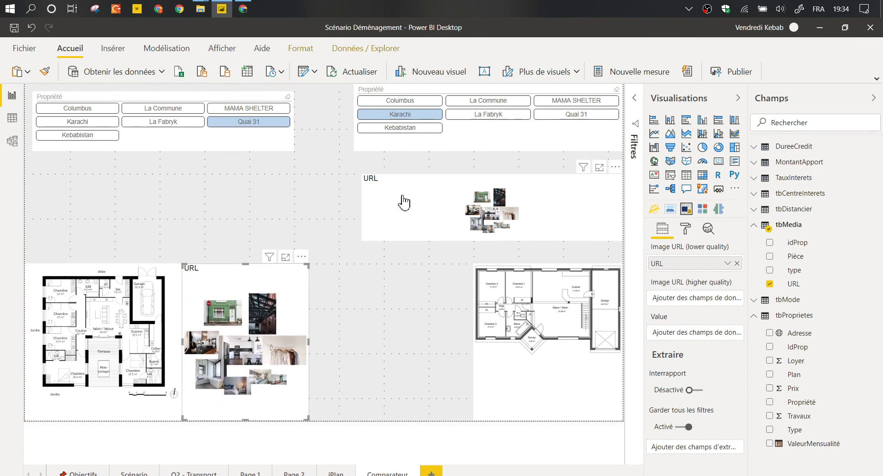
# Resize the right photo collage to sit beside the right floor plan, mirroring the left side.
pyautogui.click(361, 239)
pyautogui.moveTo(362, 239); pyautogui.dragTo(332, 421)
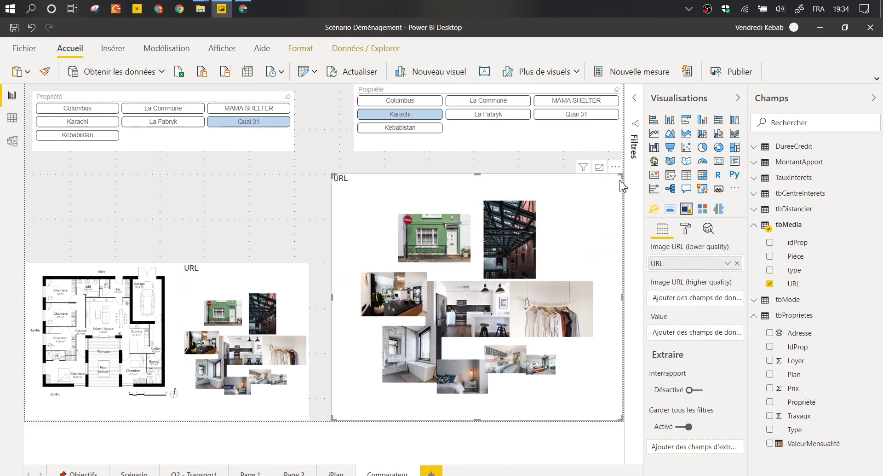
pyautogui.moveTo(622, 192); pyautogui.dragTo(474, 264)
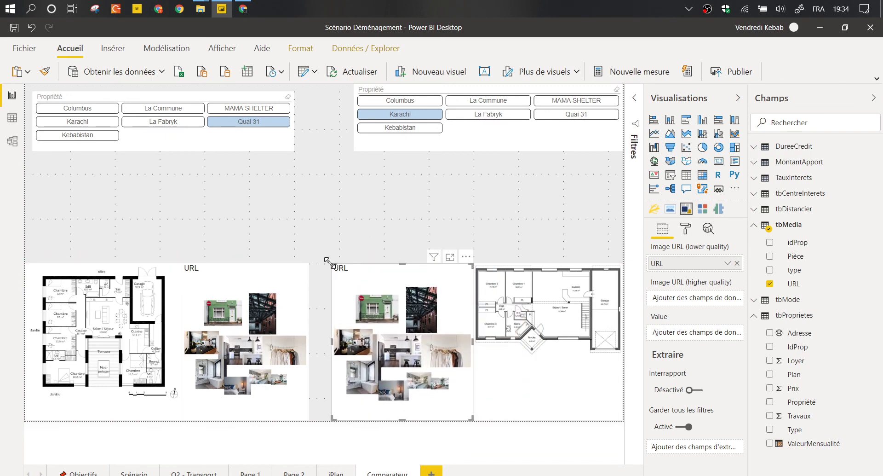
pyautogui.click(366, 157)
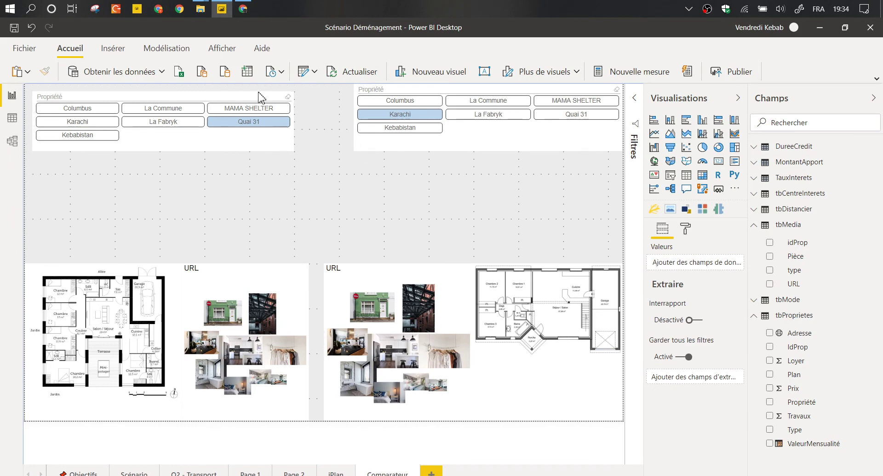
pyautogui.click(160, 96)
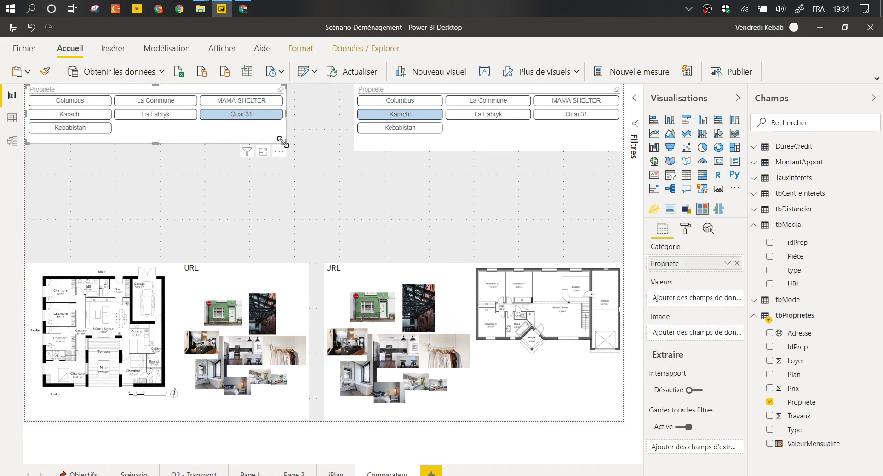
# Resize the left Propriété slicer to match the right one.
pyautogui.moveTo(296, 148); pyautogui.dragTo(294, 152)
pyautogui.click(490, 198)
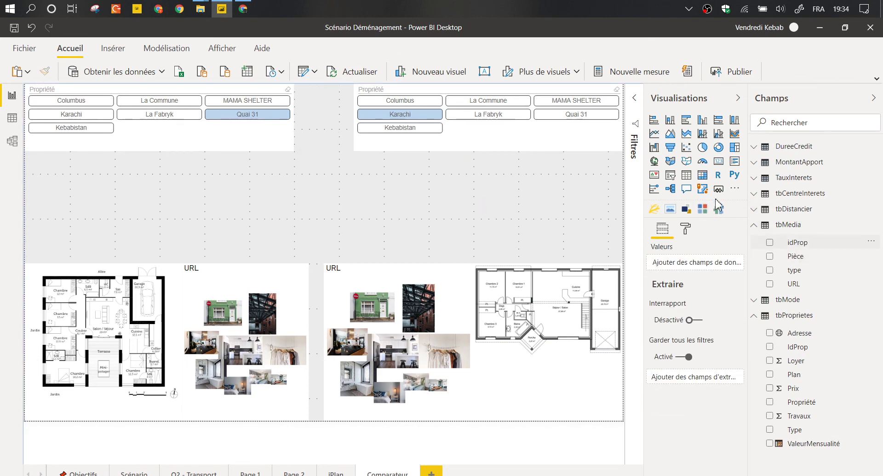
pyautogui.click(670, 209)
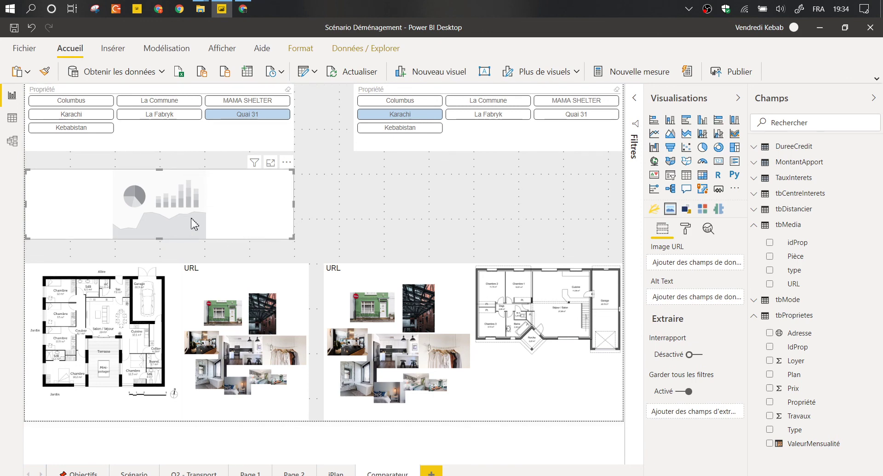
pyautogui.press('Delete')
pyautogui.click(250, 272)
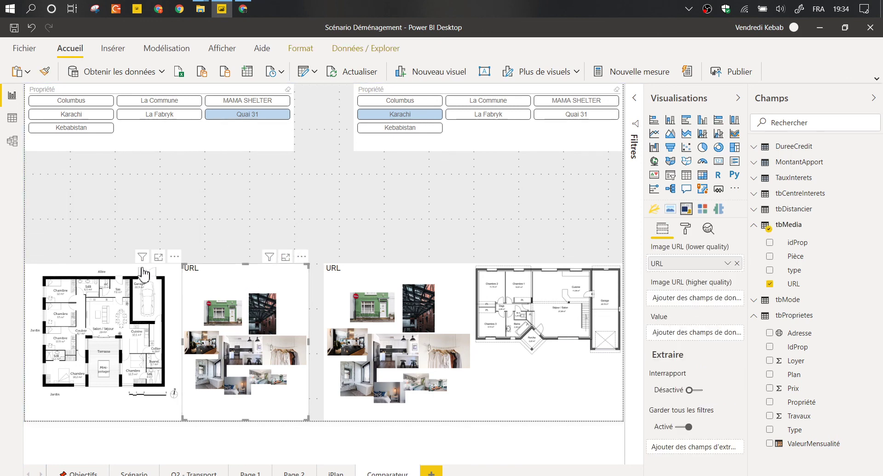
pyautogui.click(142, 275)
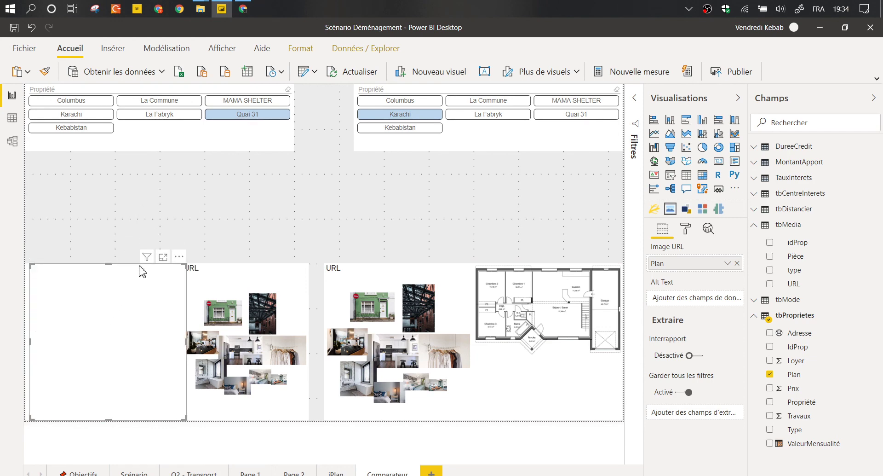
# Place a blank image visual under the left slicer, fill the gap, and give it the photo URL field.
pyautogui.moveTo(167, 262); pyautogui.dragTo(162, 150)
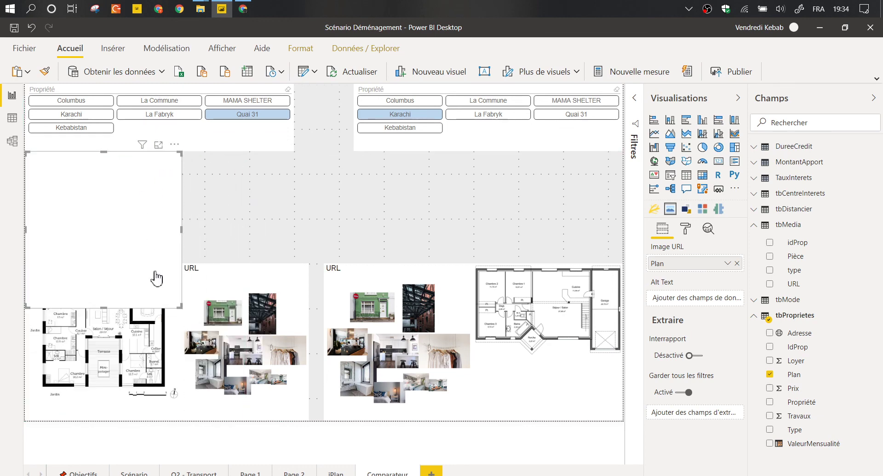
pyautogui.moveTo(181, 308); pyautogui.dragTo(293, 262)
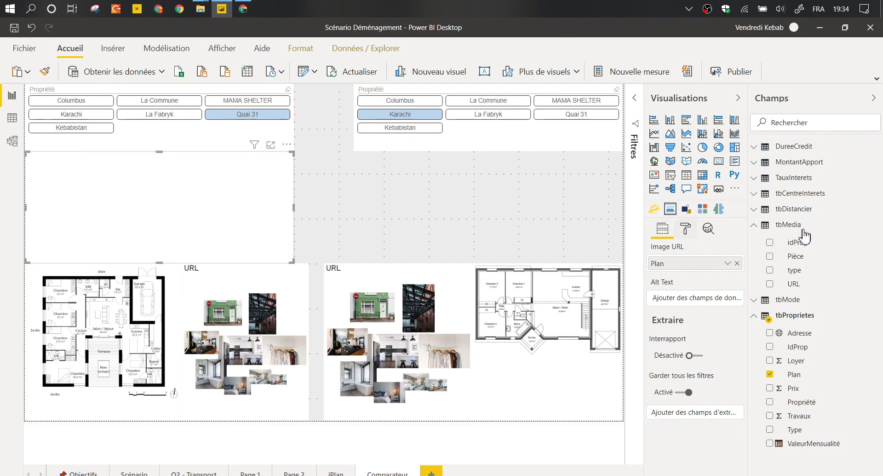
pyautogui.moveTo(804, 283); pyautogui.dragTo(697, 266)
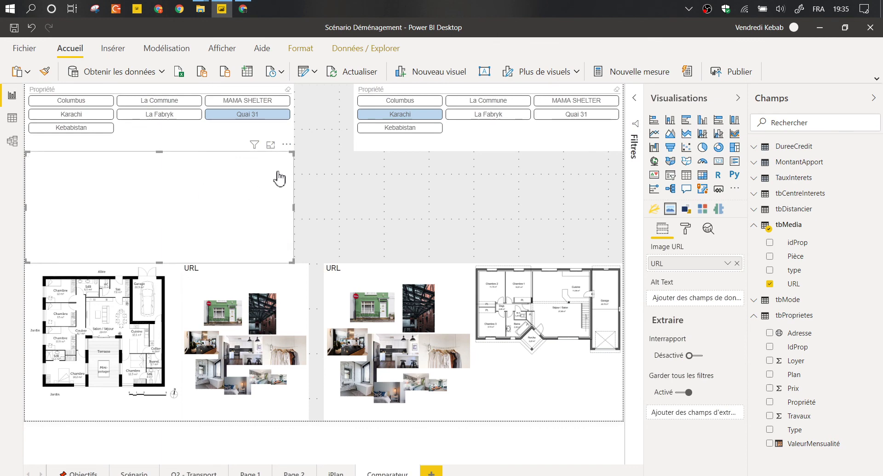
# Extend the blank image visual under the right slicer and give it the photo URL field.
pyautogui.click(526, 280)
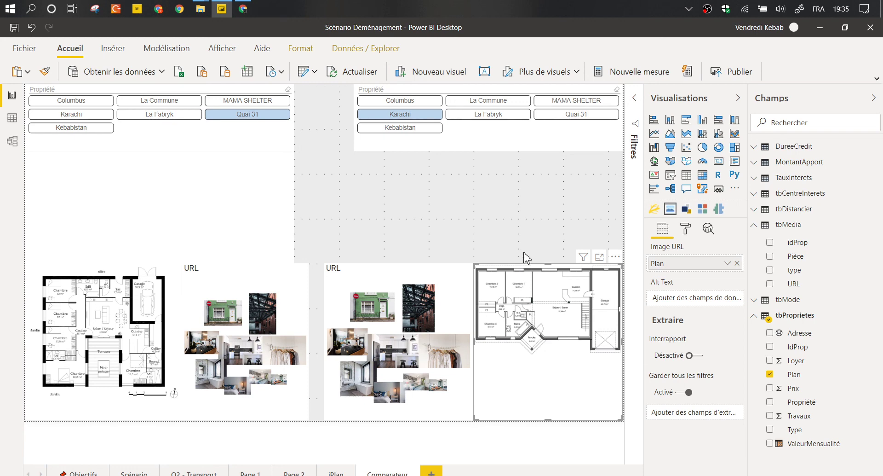
pyautogui.moveTo(526, 257); pyautogui.dragTo(543, 281)
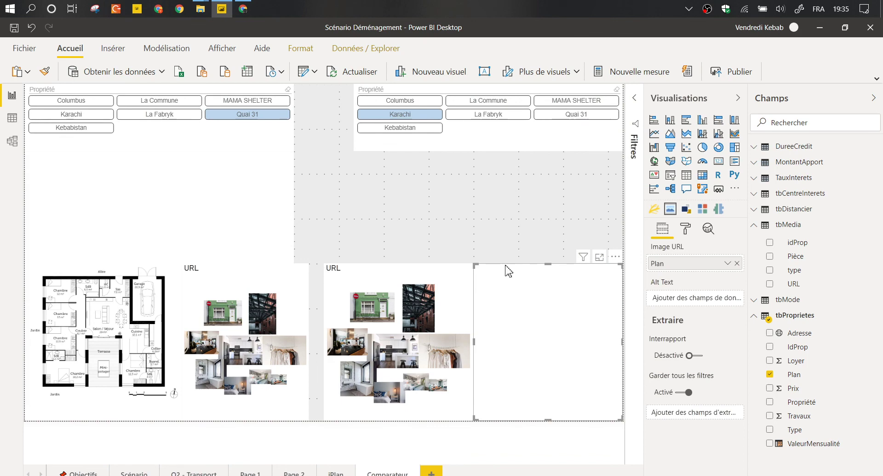
pyautogui.moveTo(508, 272); pyautogui.dragTo(523, 161)
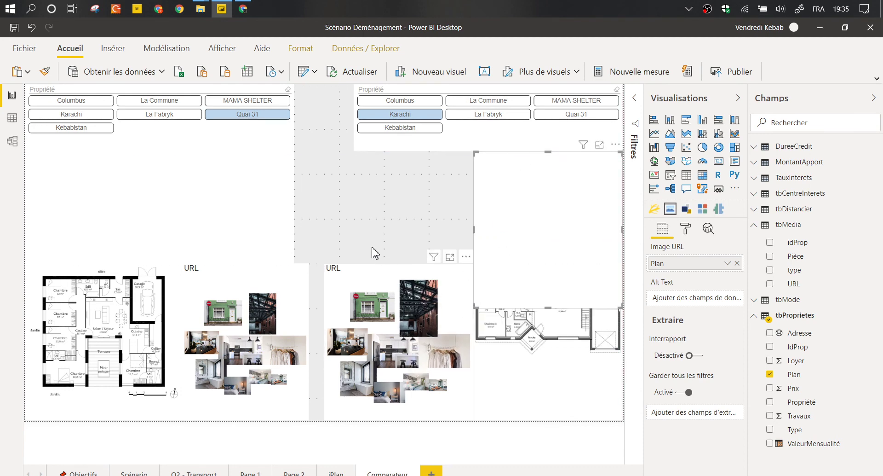
pyautogui.hotkey('ctrl', 'z')
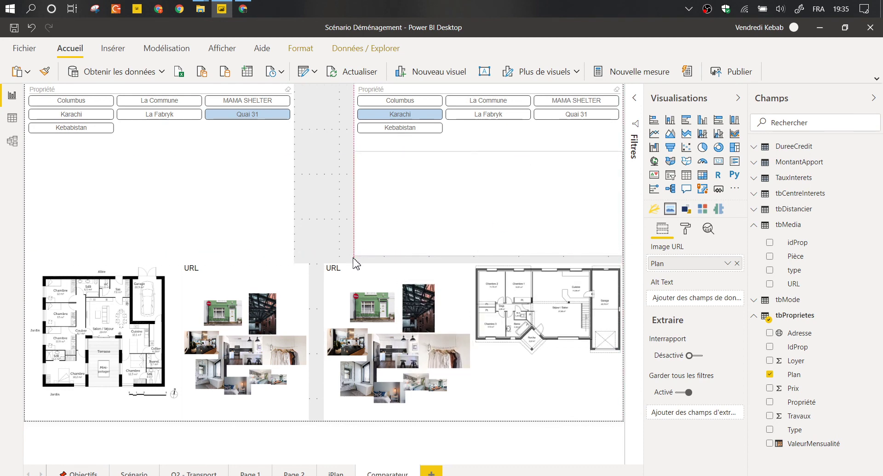
pyautogui.moveTo(353, 259); pyautogui.dragTo(354, 265)
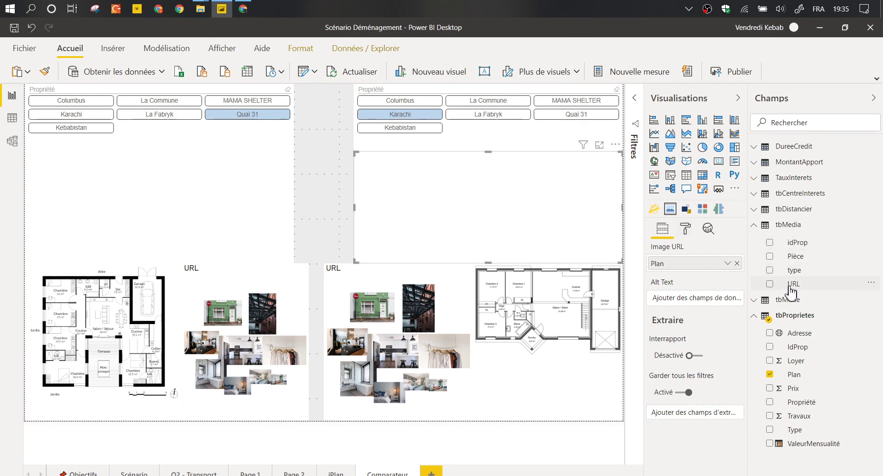
pyautogui.moveTo(786, 284); pyautogui.dragTo(683, 275)
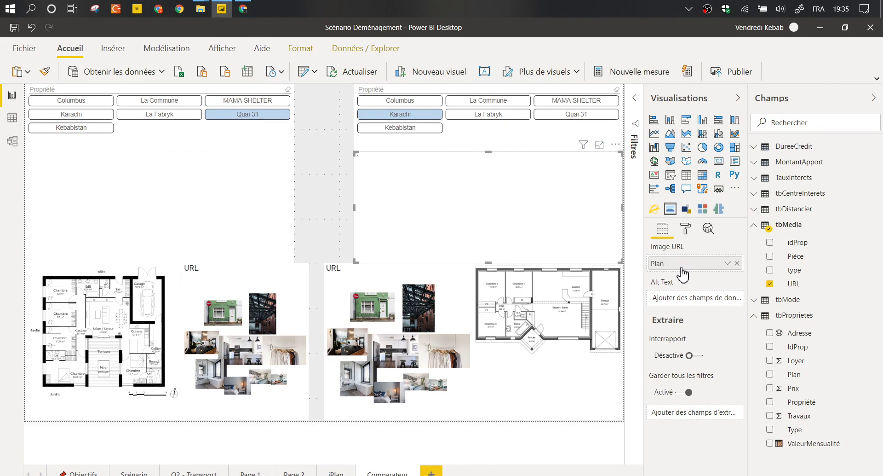
pyautogui.click(311, 138)
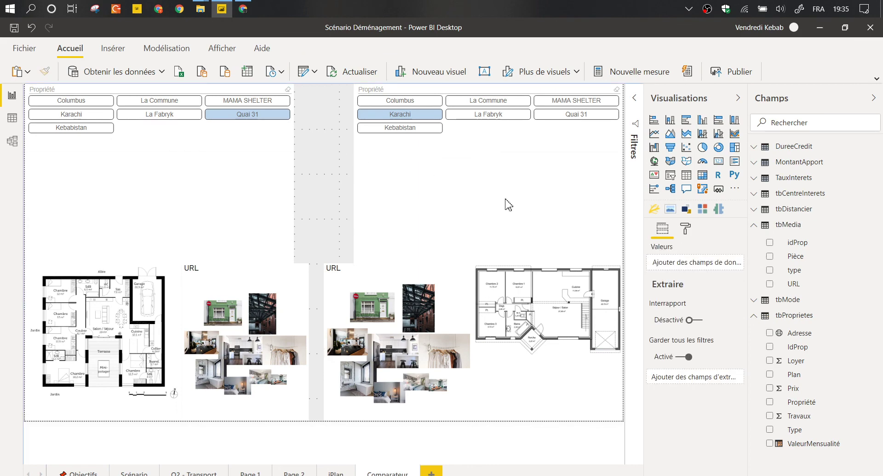
# Add a slicer between the property slicers using the tbMedia Pièce field.
pyautogui.click(702, 209)
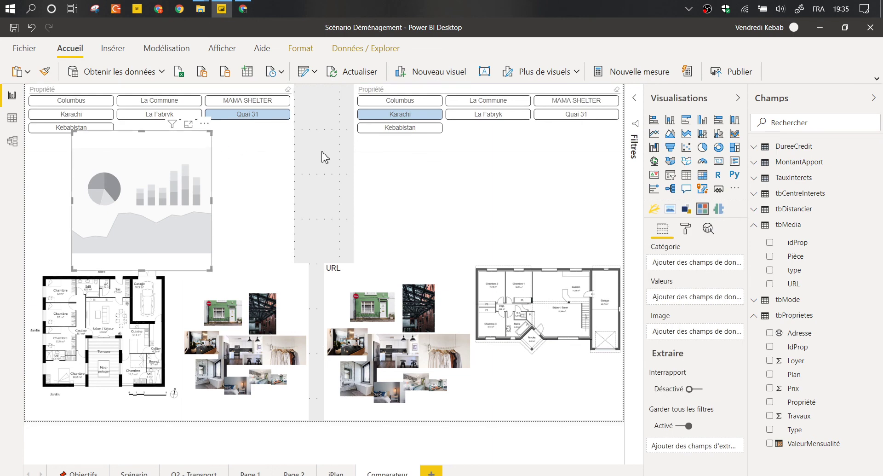
pyautogui.moveTo(322, 156); pyautogui.dragTo(377, 158)
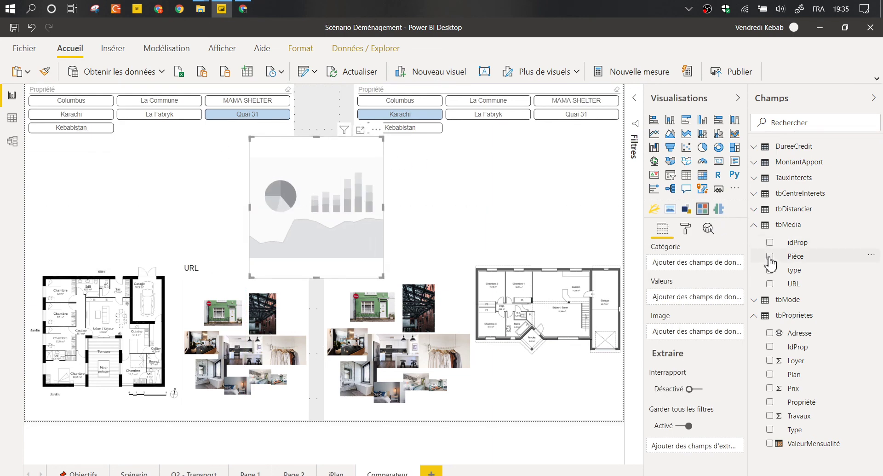
pyautogui.moveTo(768, 256); pyautogui.dragTo(736, 262)
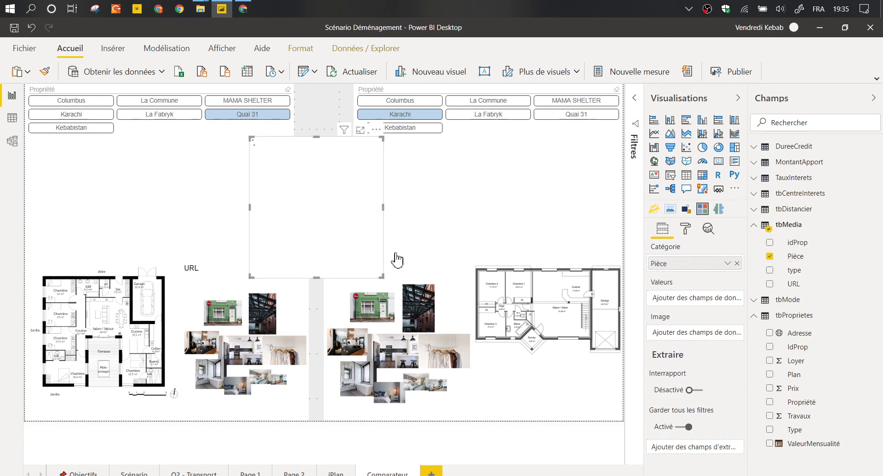
pyautogui.click(687, 230)
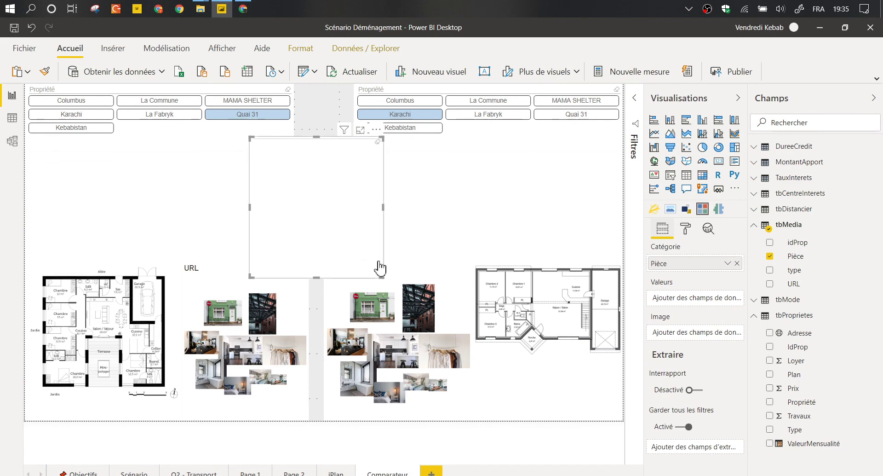
pyautogui.moveTo(381, 276); pyautogui.dragTo(360, 254)
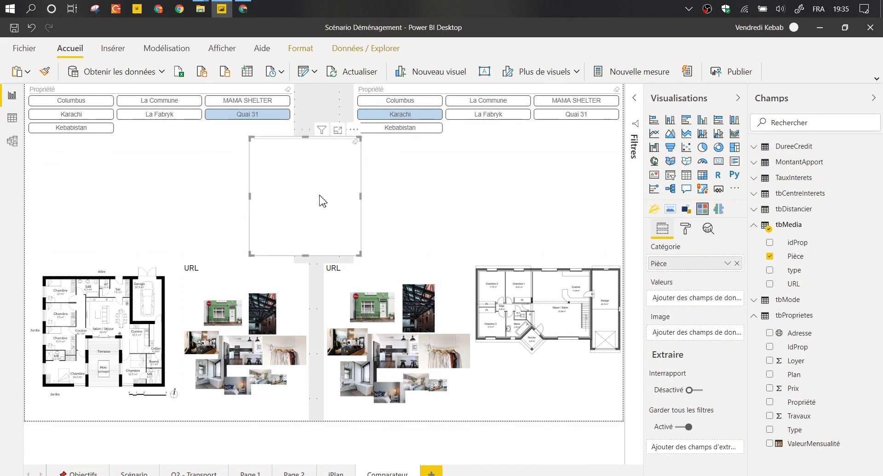
# Narrow the Pièce slicer, the left image visual and the left Propriété slicer to about half width.
pyautogui.click(254, 142)
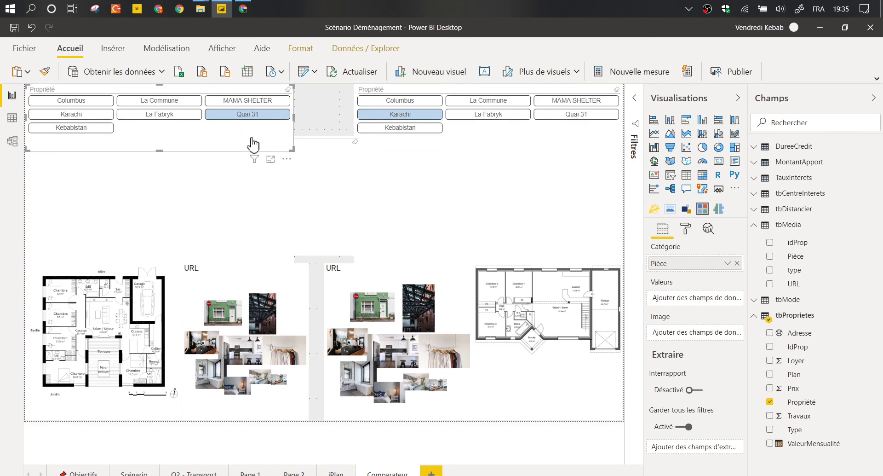
pyautogui.click(300, 154)
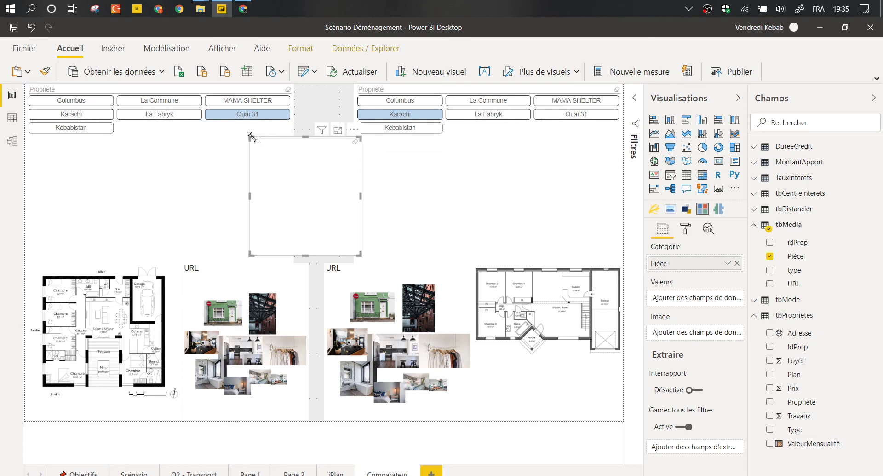
pyautogui.moveTo(257, 138); pyautogui.dragTo(285, 139)
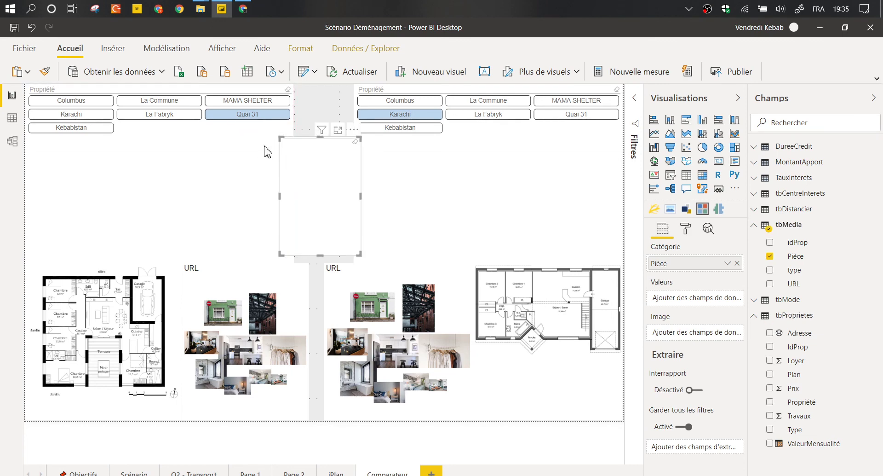
pyautogui.click(289, 145)
pyautogui.click(292, 199)
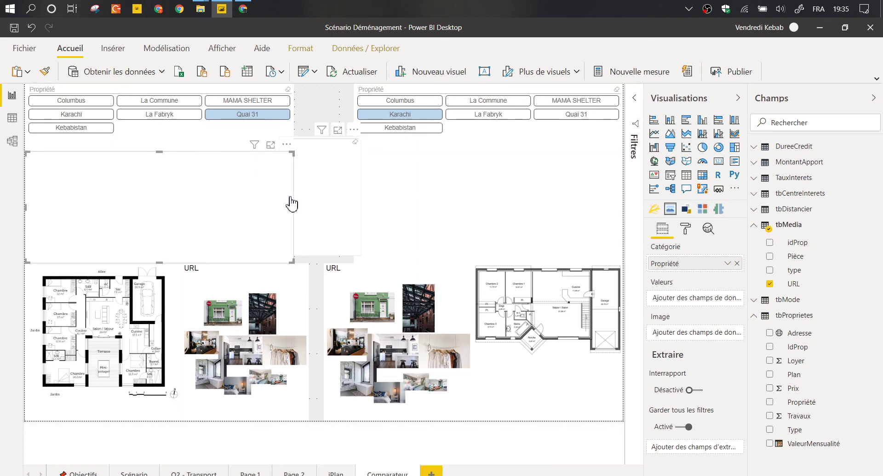
pyautogui.moveTo(292, 203); pyautogui.dragTo(249, 213)
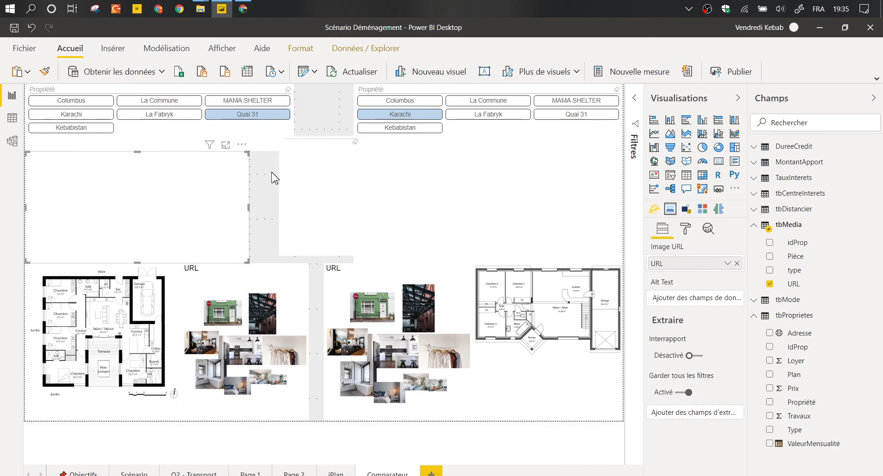
pyautogui.click(295, 129)
pyautogui.click(292, 125)
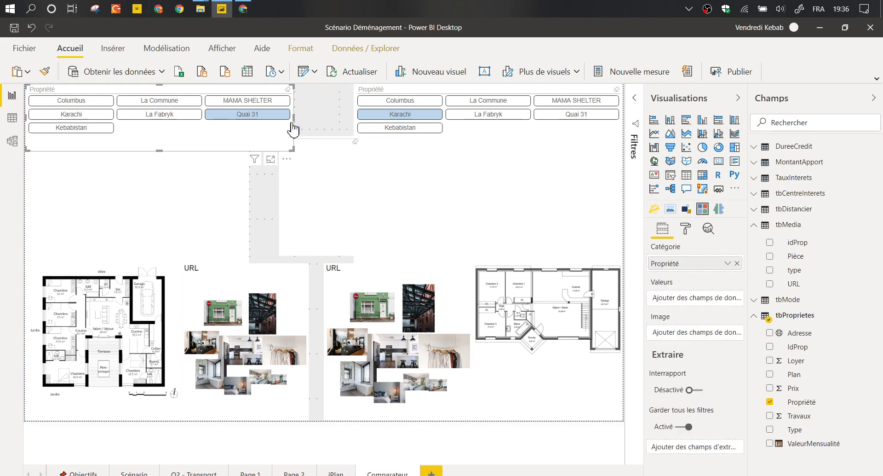
pyautogui.click(295, 124)
pyautogui.click(295, 123)
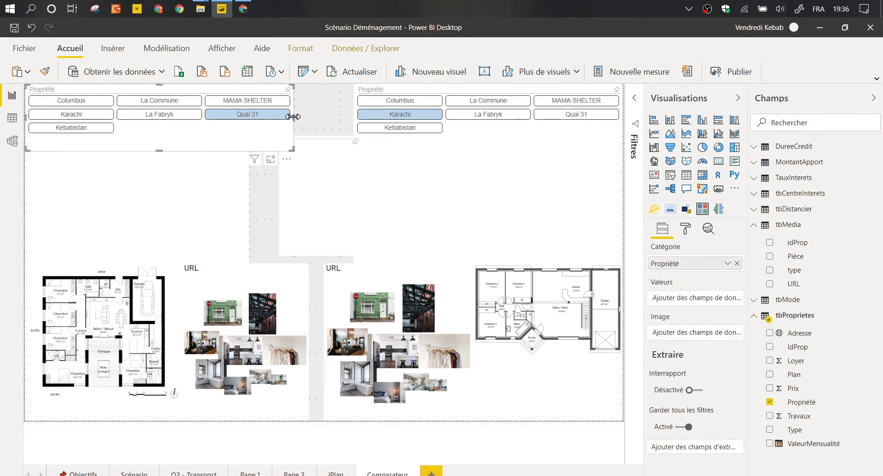
pyautogui.moveTo(295, 124); pyautogui.dragTo(252, 124)
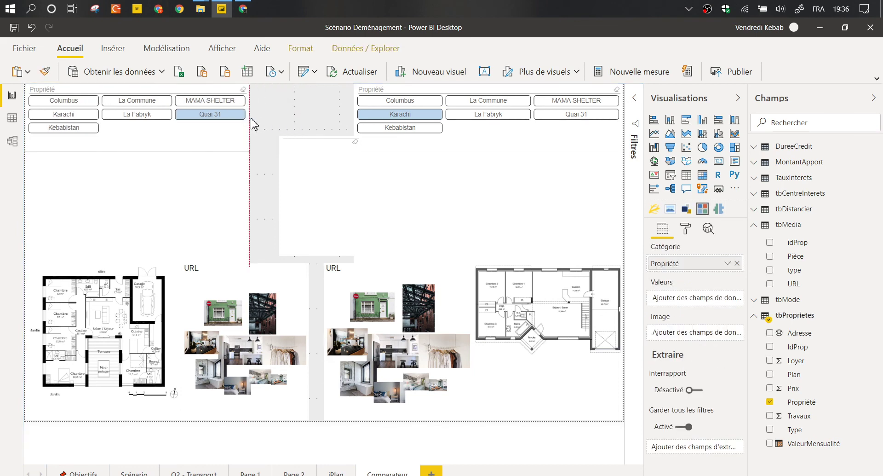
# Narrow the right Propriété slicer and its image visual from their left sides.
pyautogui.click(357, 95)
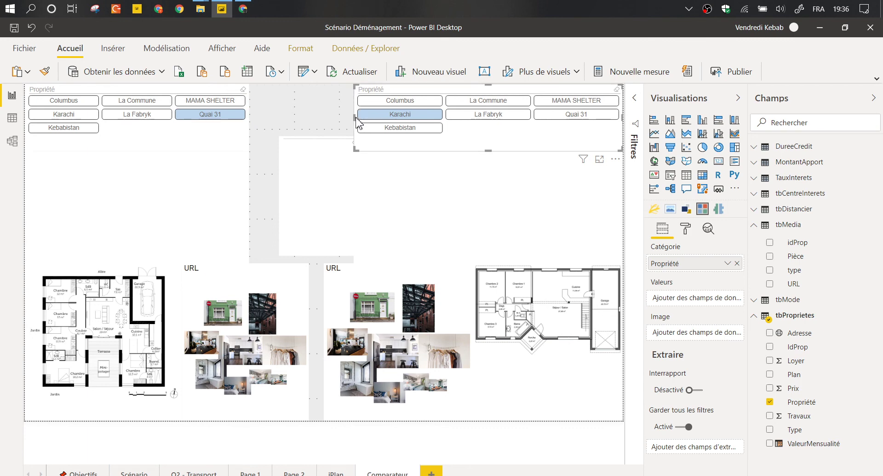
pyautogui.moveTo(356, 119); pyautogui.dragTo(411, 121)
pyautogui.click(391, 192)
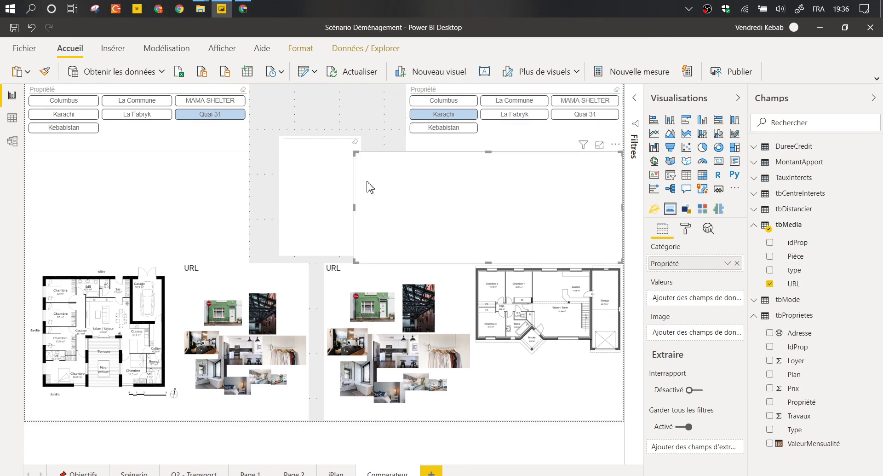
pyautogui.moveTo(355, 207); pyautogui.dragTo(399, 211)
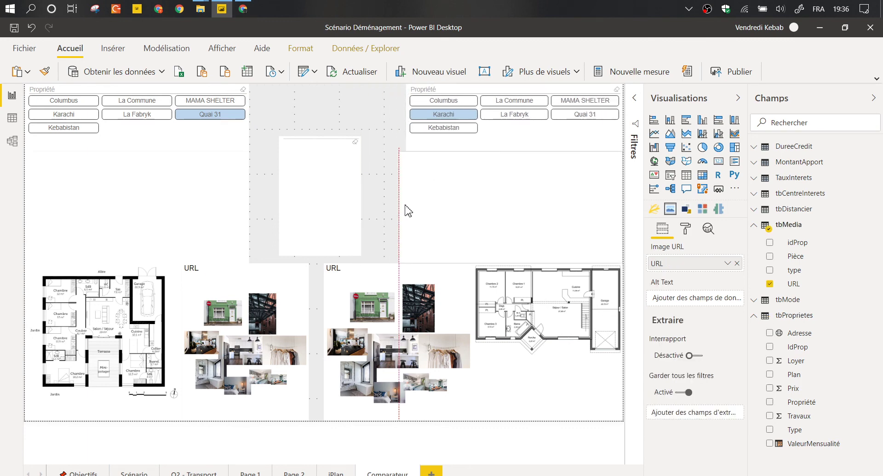
# Set the Pièce slicer's style to Liste.
pyautogui.click(357, 169)
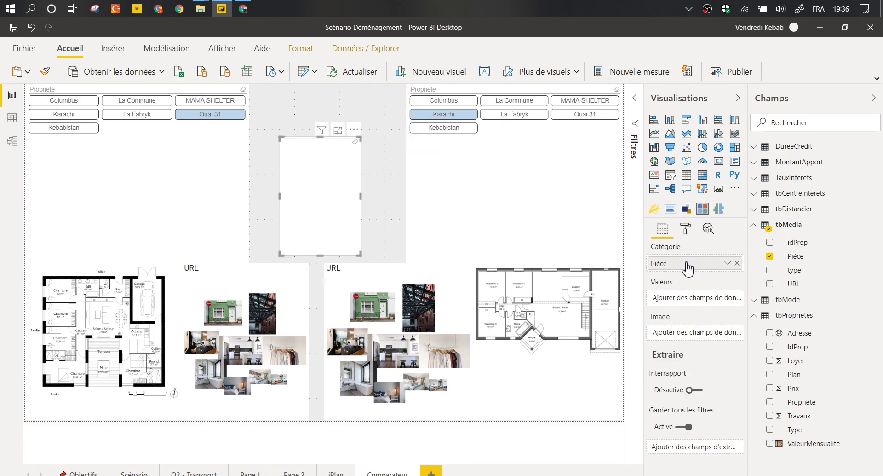
pyautogui.click(685, 229)
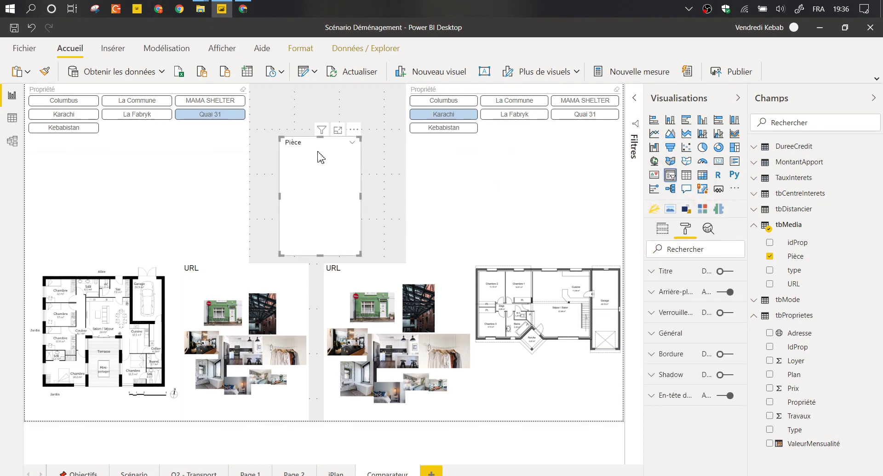
pyautogui.click(352, 143)
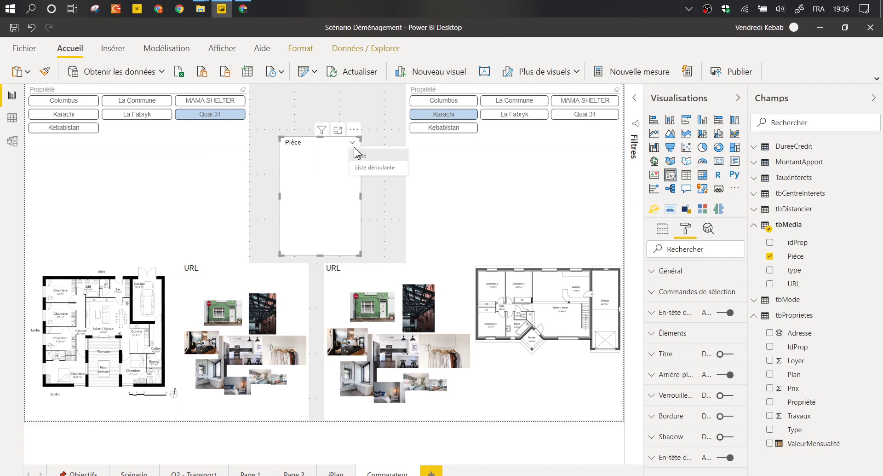
pyautogui.click(357, 155)
# Clear Karachi in the right slicer and filter the photos to Chambre 1.
pyautogui.click(136, 163)
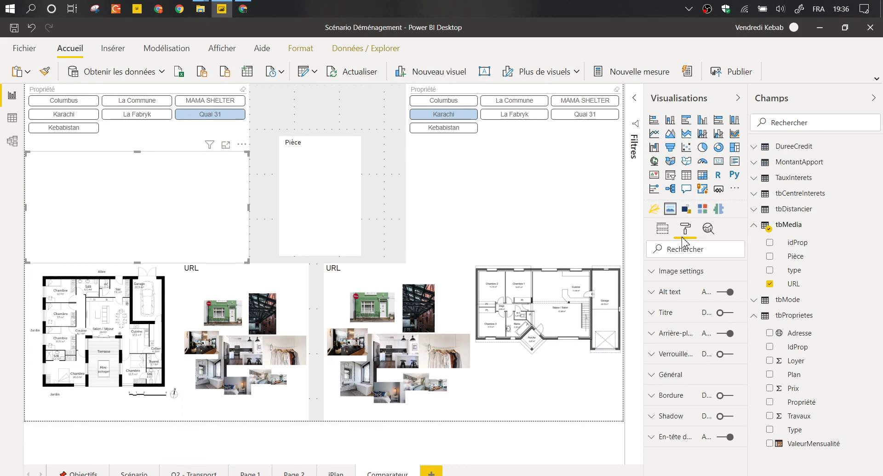
pyautogui.click(668, 232)
pyautogui.click(456, 116)
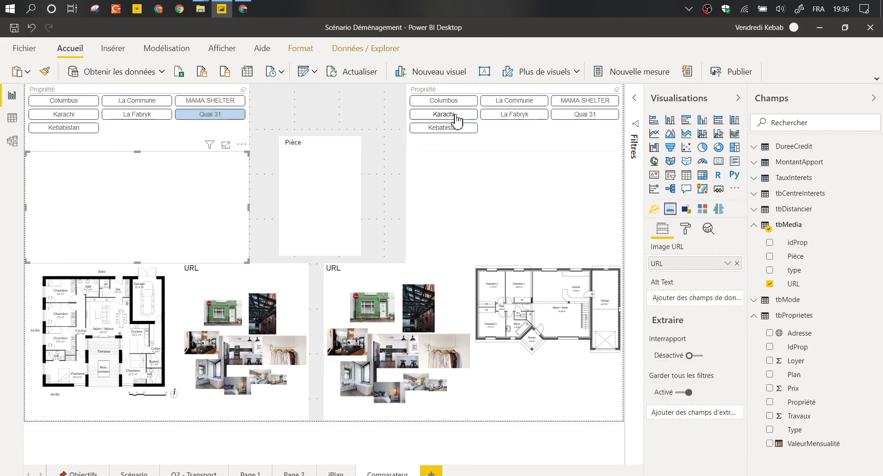
pyautogui.click(237, 120)
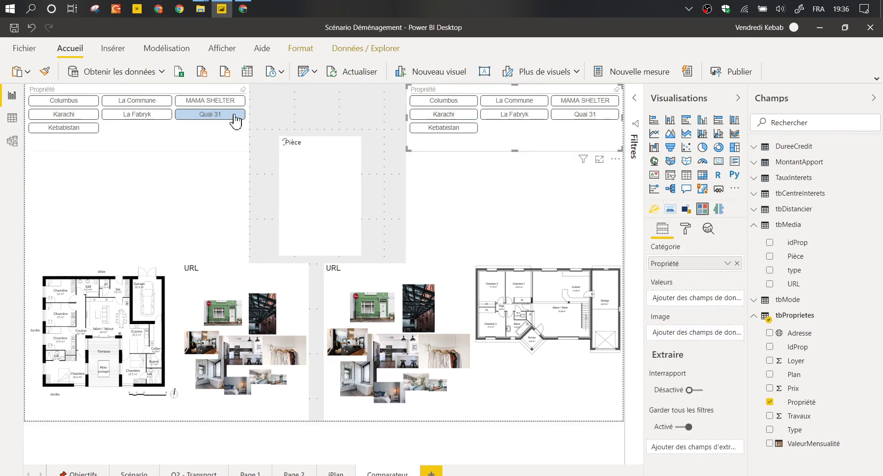
pyautogui.click(438, 163)
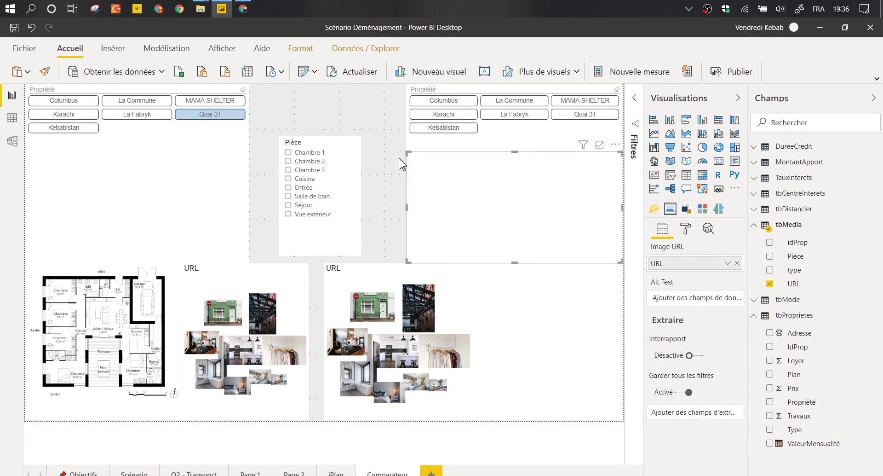
pyautogui.click(295, 153)
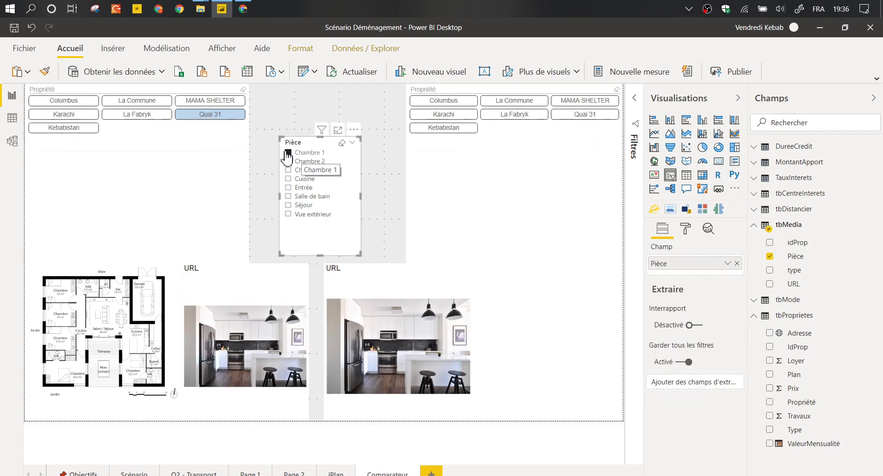
# In Modifier les interactions, shorten the Pièce list and stop it filtering both bottom photo collages.
pyautogui.click(301, 49)
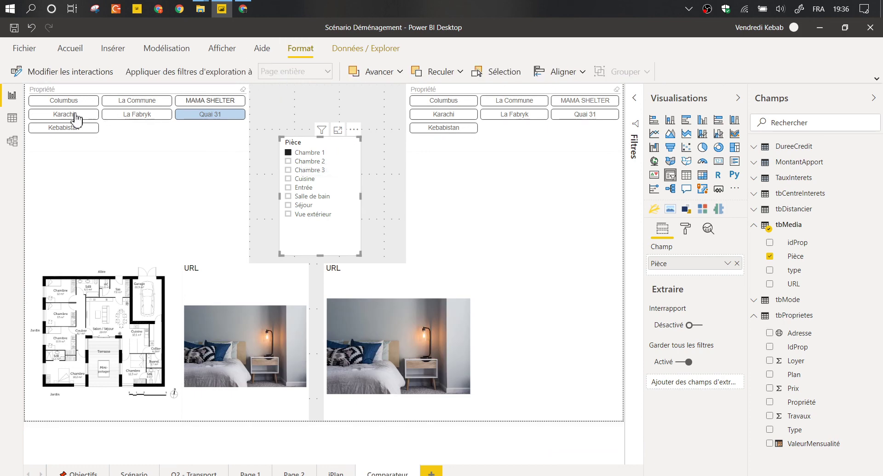
pyautogui.click(43, 76)
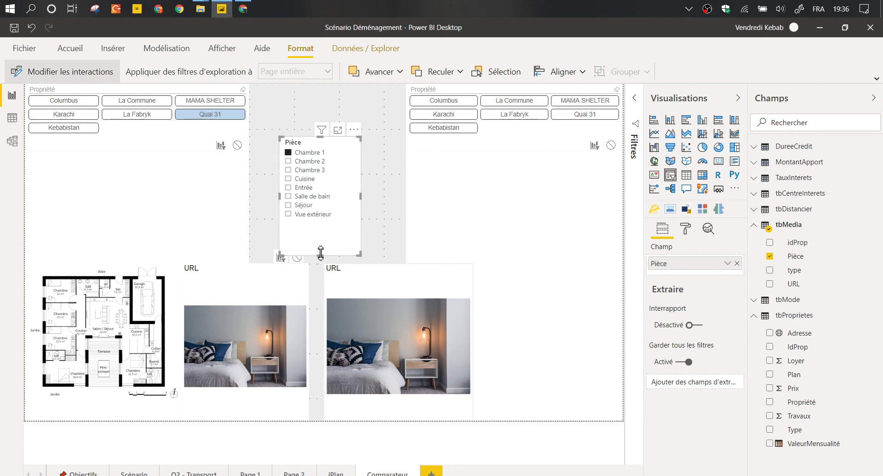
pyautogui.moveTo(320, 254); pyautogui.dragTo(325, 230)
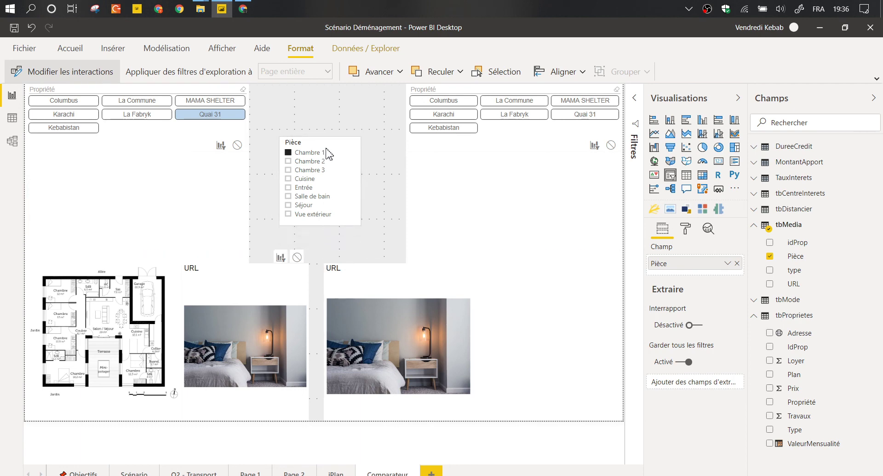
pyautogui.click(297, 256)
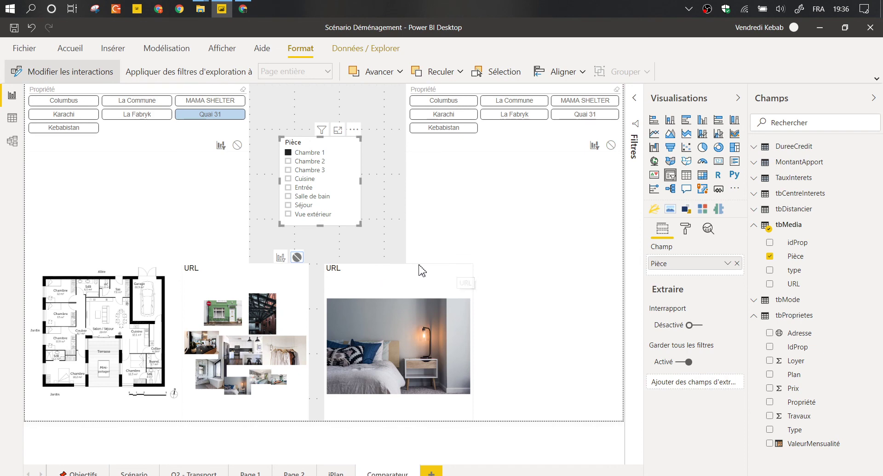
pyautogui.click(459, 267)
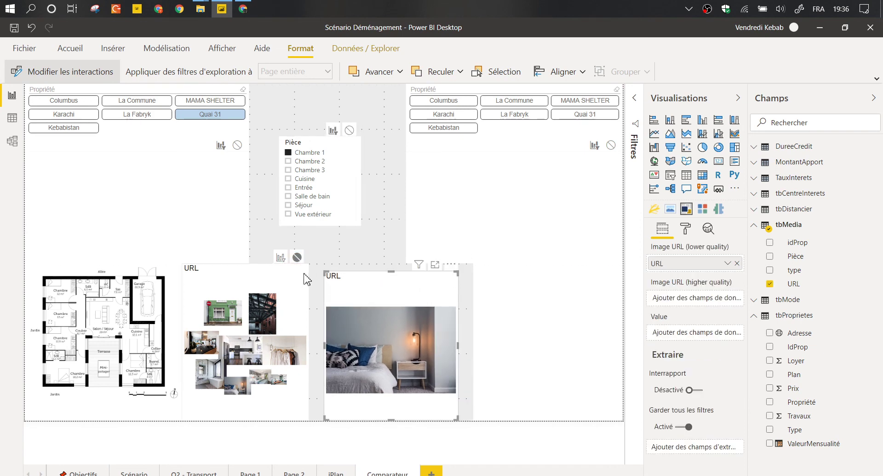
pyautogui.moveTo(184, 272); pyautogui.dragTo(192, 280)
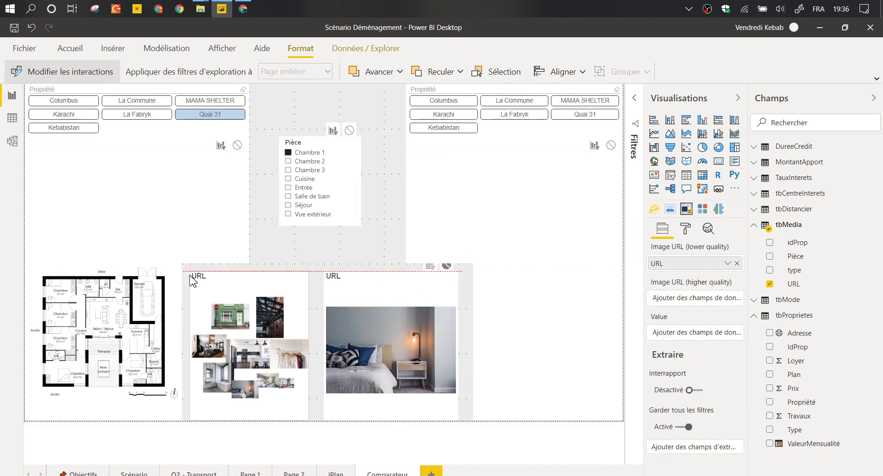
pyautogui.click(309, 146)
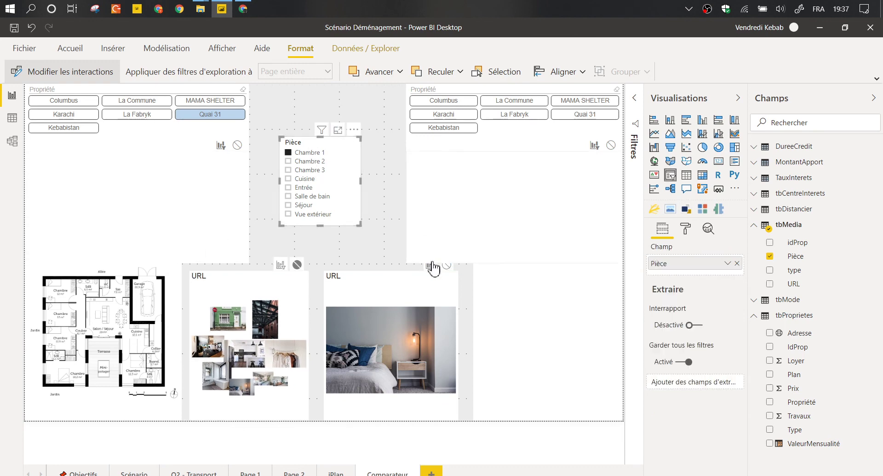
pyautogui.click(446, 266)
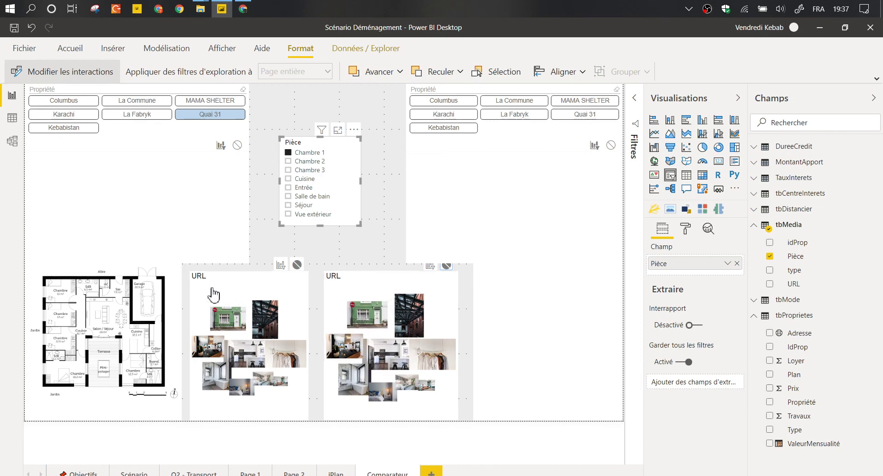
pyautogui.click(183, 274)
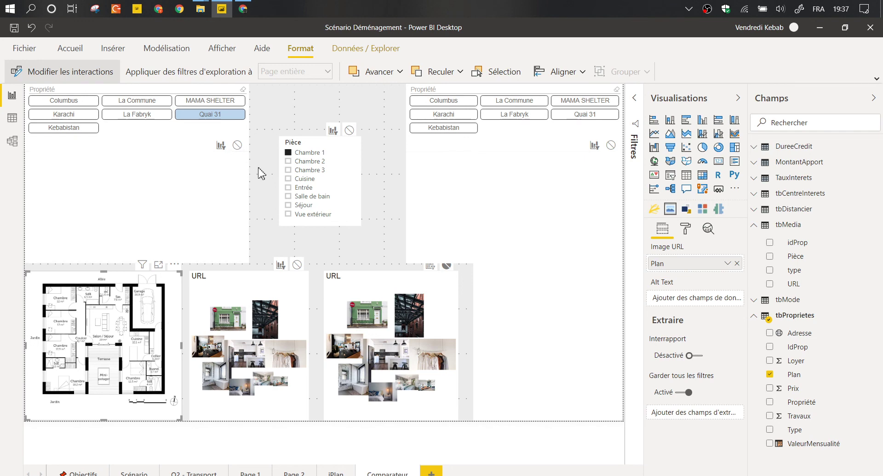
pyautogui.click(477, 273)
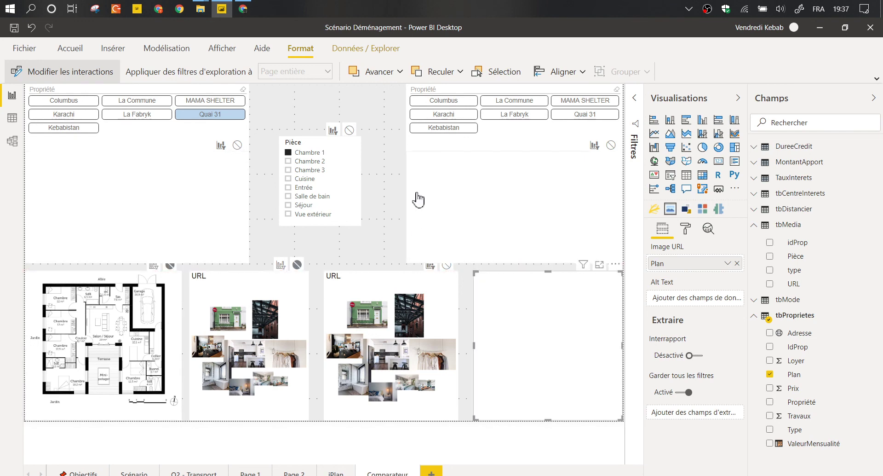
# Set 'Aucun' for the upper-right image visual on the left slicer, both photo collages and the floor plan.
pyautogui.click(434, 163)
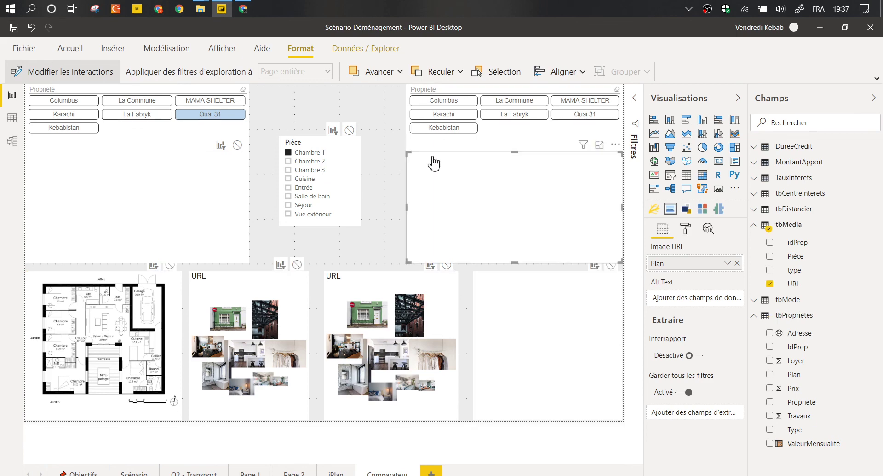
pyautogui.click(238, 145)
pyautogui.click(298, 264)
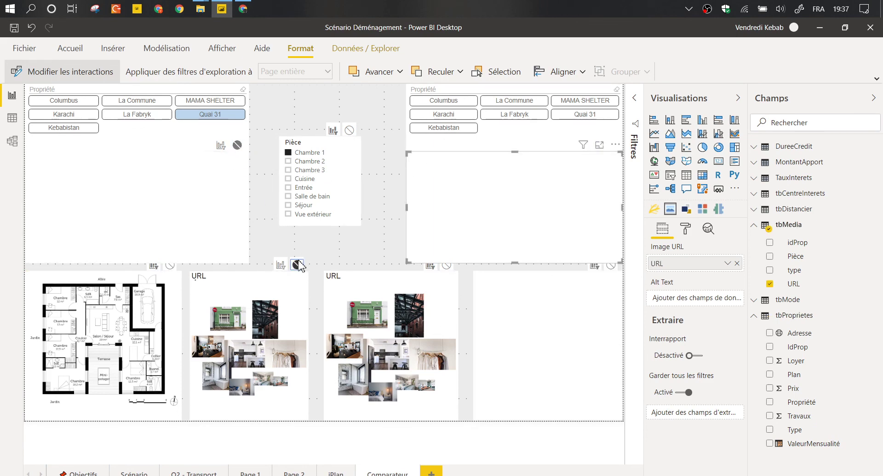
pyautogui.click(447, 266)
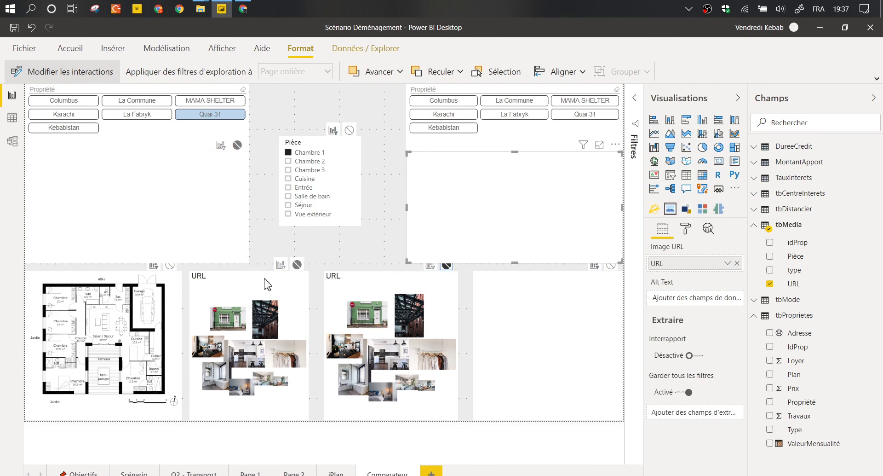
pyautogui.click(170, 265)
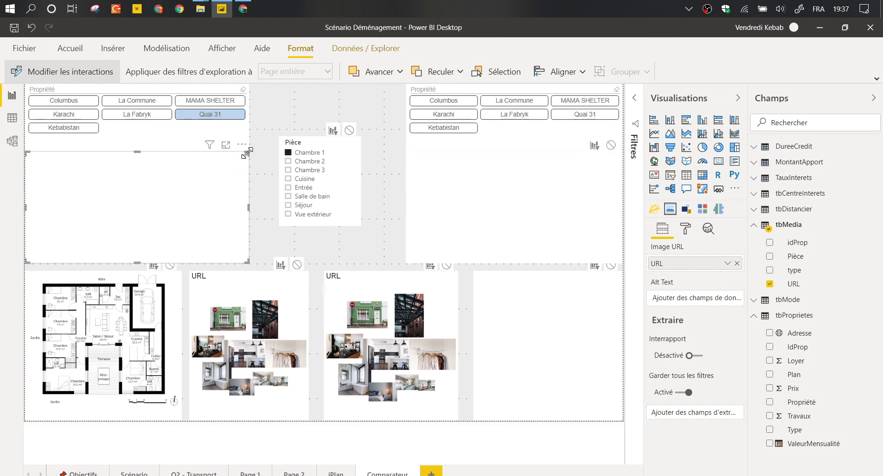
pyautogui.click(248, 159)
pyautogui.click(241, 152)
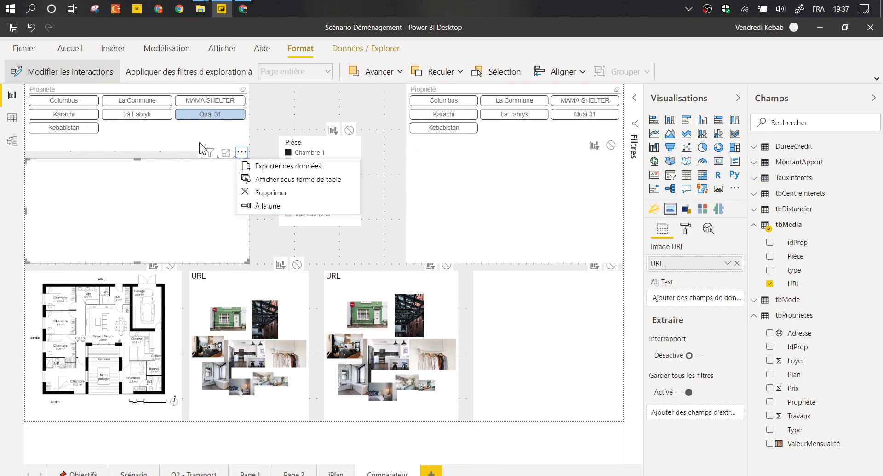
pyautogui.press('Delete')
# Shorten the left property slicer and remove the Pièce slicer's interaction with the upper-right image visual.
pyautogui.moveTo(248, 147); pyautogui.dragTo(252, 141)
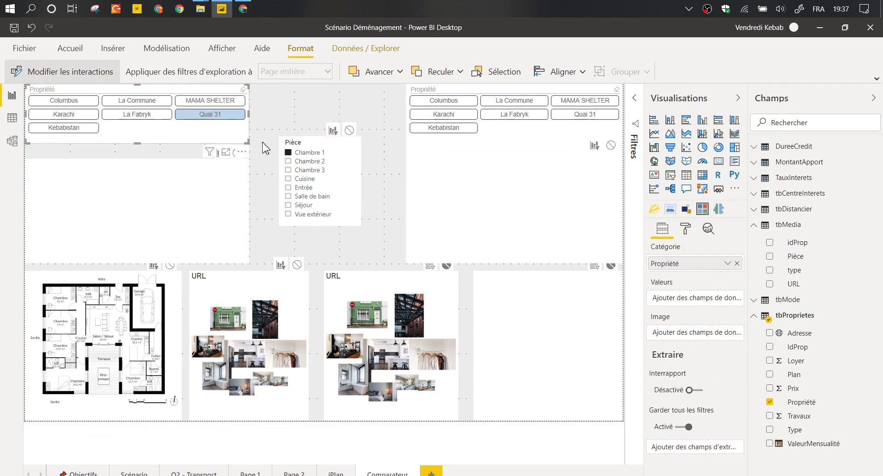
pyautogui.click(493, 196)
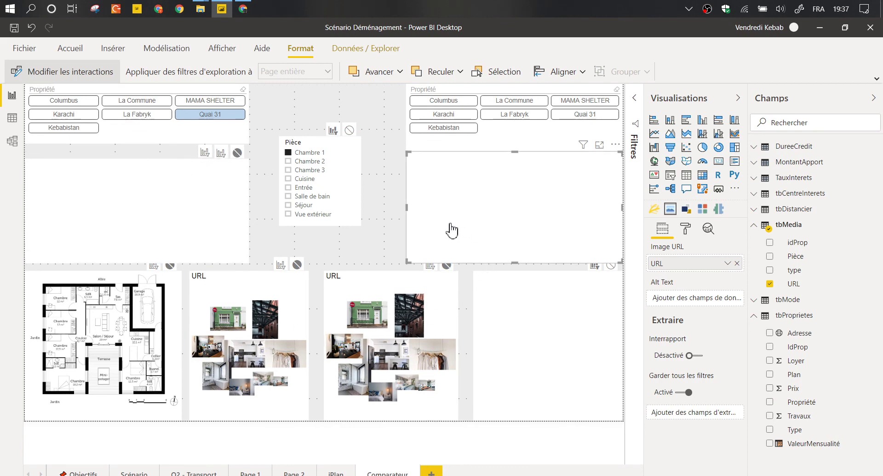
pyautogui.click(350, 130)
pyautogui.rightClick(449, 273)
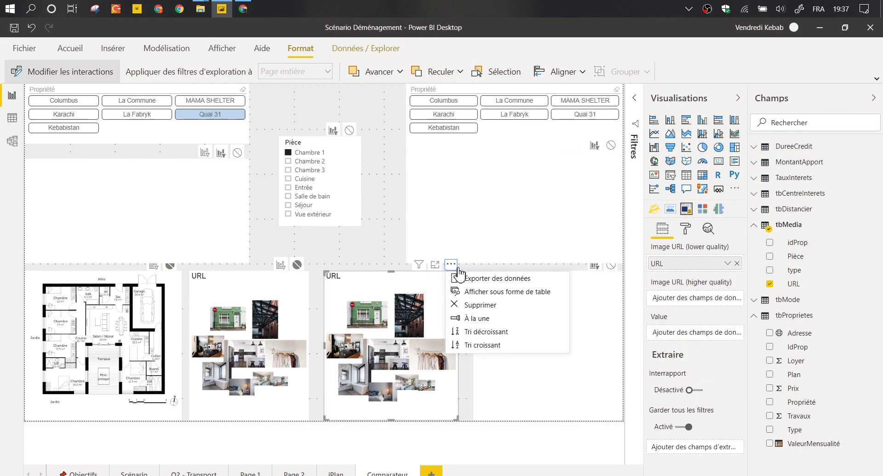
# Set 'Aucun' for the left blank visual on the right property slicer, lower-right visual and second photo collage.
pyautogui.click(207, 206)
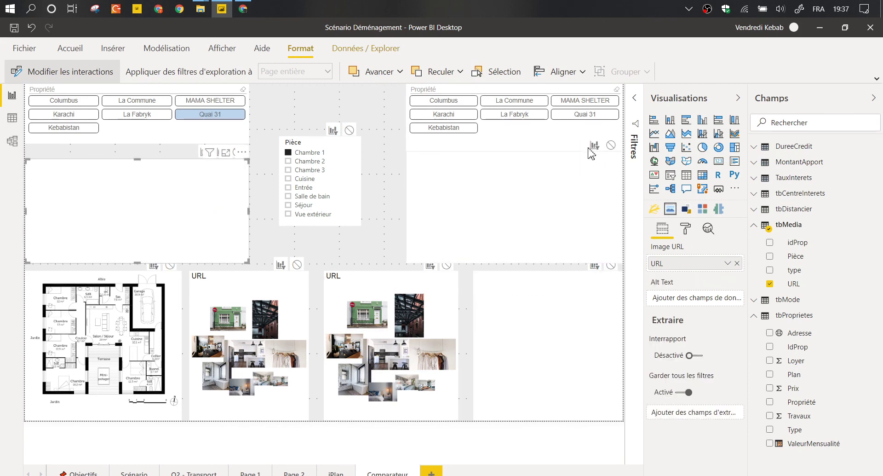
pyautogui.click(610, 145)
pyautogui.click(611, 266)
pyautogui.click(446, 265)
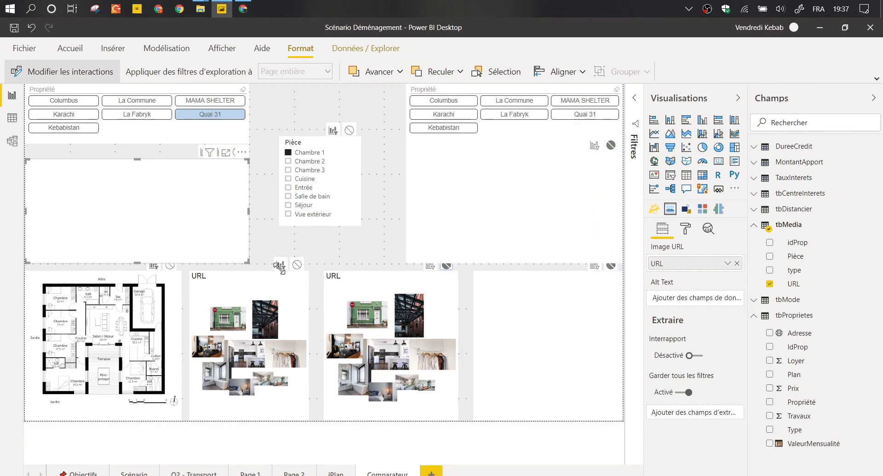
# Check the property slicers' and blank visuals' interactions, then deselect everything.
pyautogui.click(409, 148)
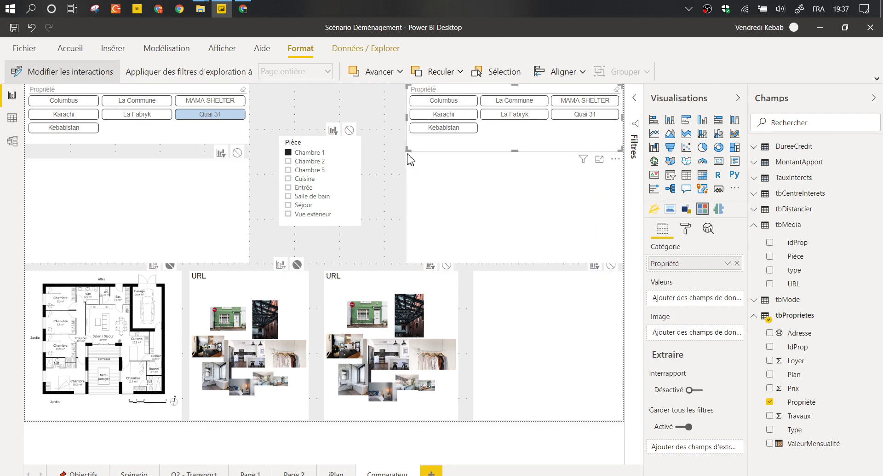
pyautogui.click(408, 155)
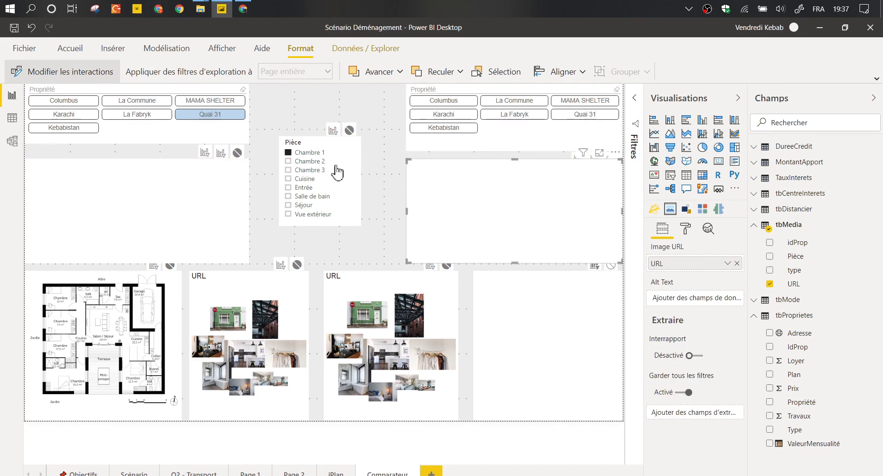
pyautogui.click(230, 171)
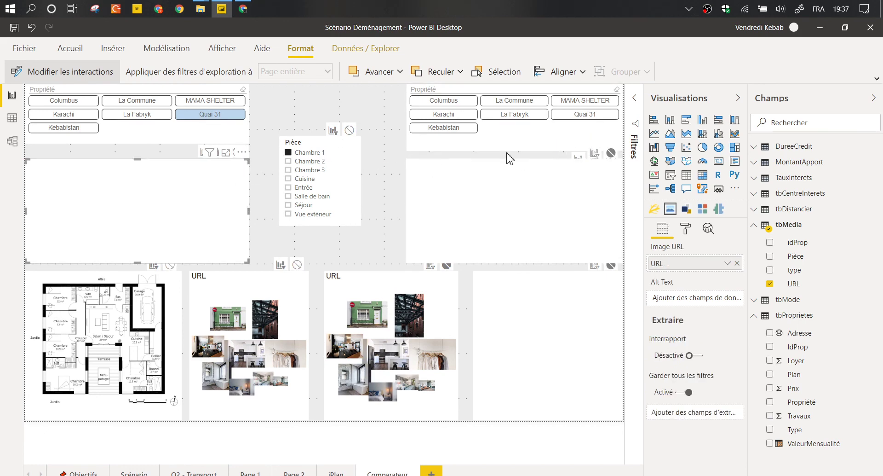
pyautogui.click(476, 150)
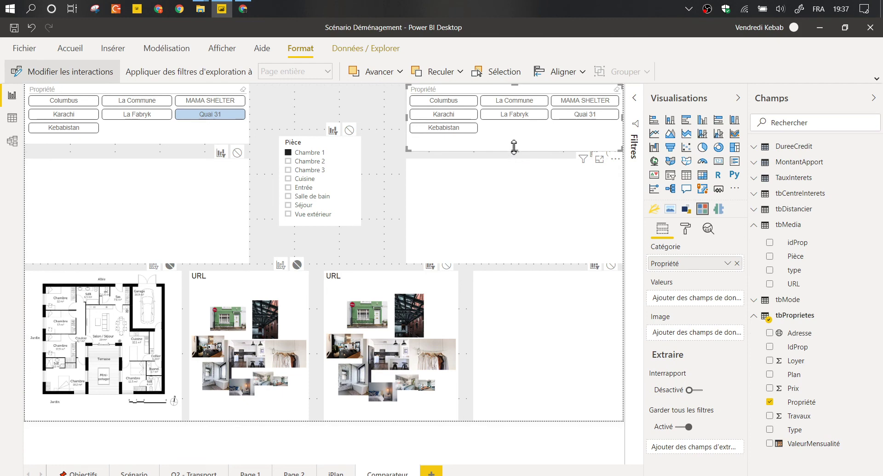
pyautogui.click(228, 189)
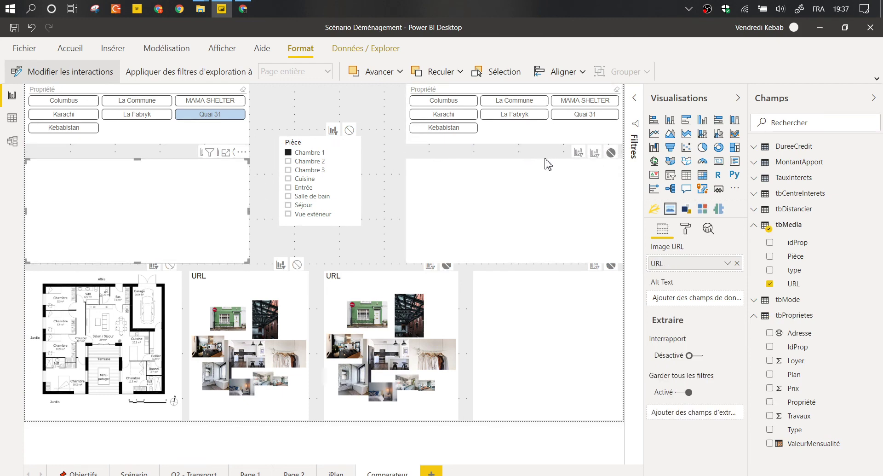
pyautogui.click(439, 183)
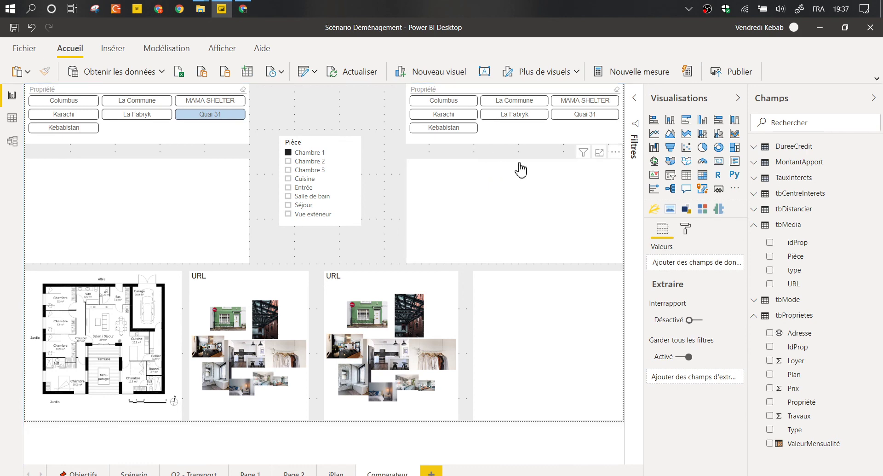
# Move the right blank visual aside and set 'Aucun' between the left blank visual and the lower-right visual and Pièce slicer.
pyautogui.moveTo(526, 165); pyautogui.dragTo(446, 211)
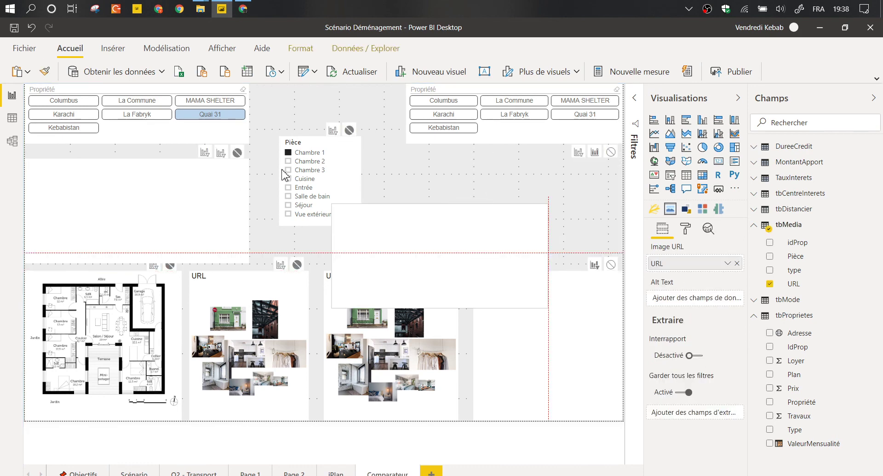
pyautogui.moveTo(285, 175); pyautogui.dragTo(283, 176)
pyautogui.click(217, 189)
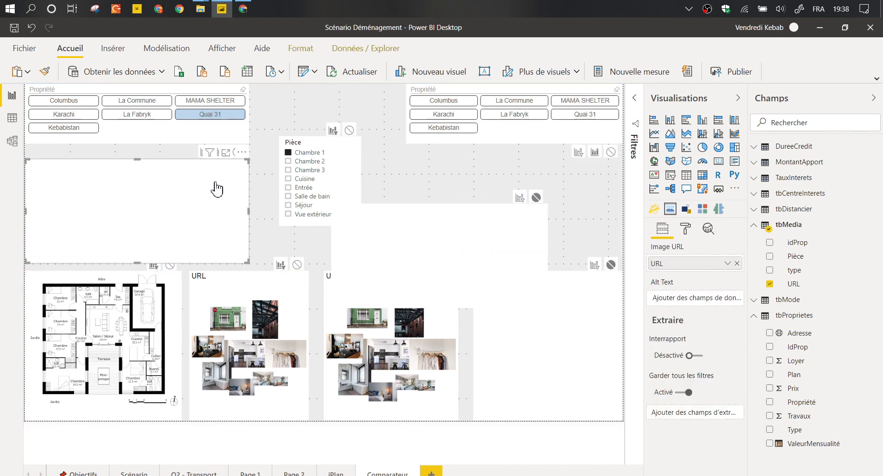
pyautogui.click(611, 152)
pyautogui.click(350, 130)
pyautogui.click(426, 218)
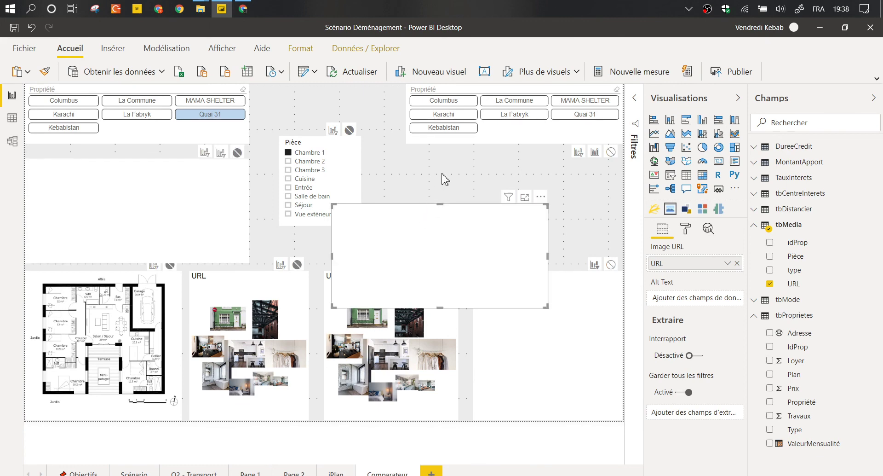
# Temporarily shrink the left property slicer and remove its interaction with the moved blank visual.
pyautogui.click(246, 141)
pyautogui.moveTo(247, 140); pyautogui.dragTo(153, 134)
pyautogui.click(403, 223)
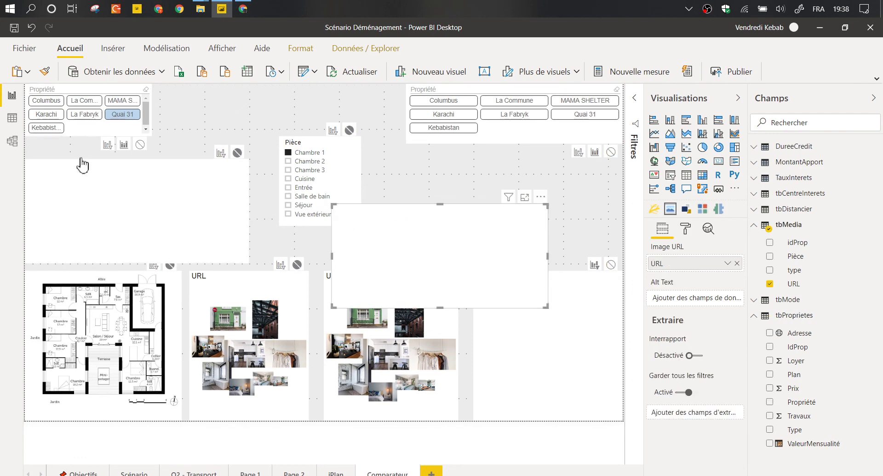
pyautogui.click(139, 146)
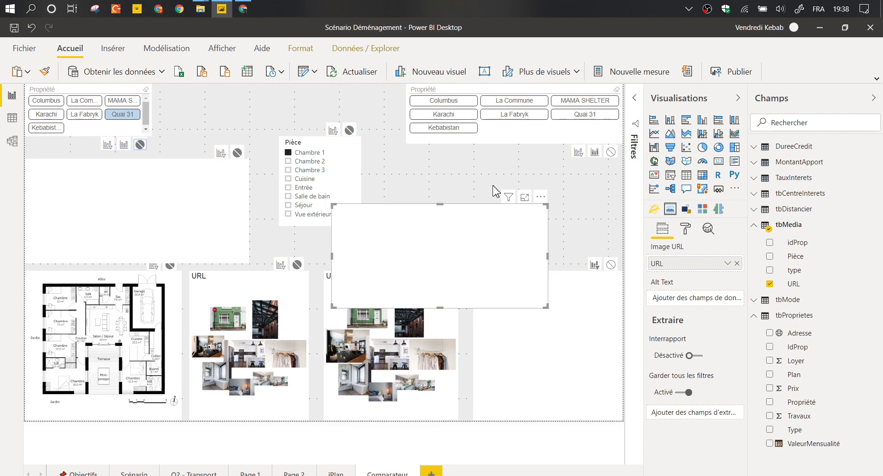
# Return the blank visual under the right slicer, widen the left slicer, and choose Karachi on the right.
pyautogui.moveTo(425, 212); pyautogui.dragTo(463, 161)
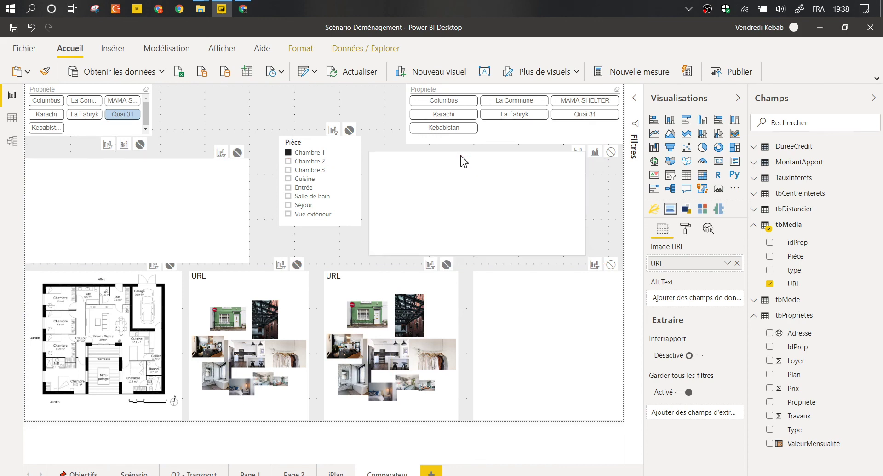
pyautogui.click(219, 194)
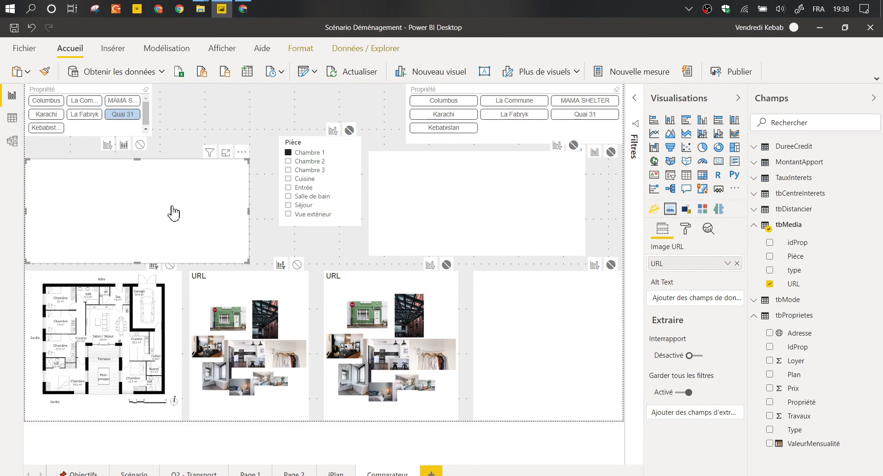
pyautogui.click(153, 108)
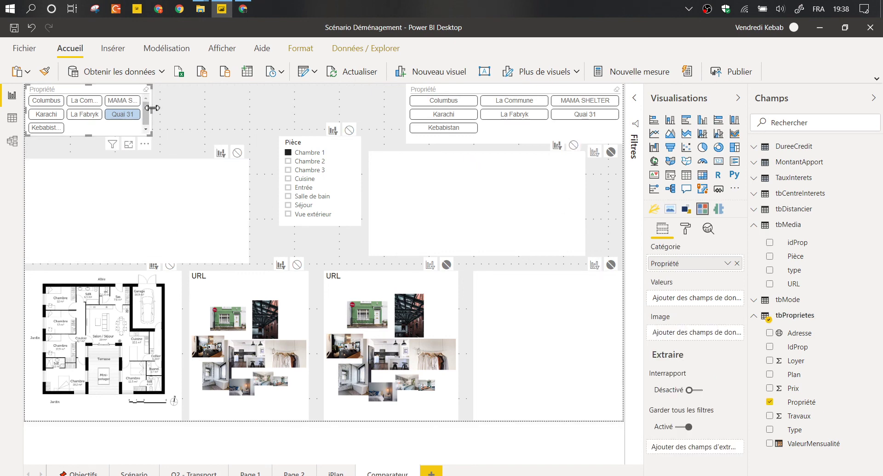
pyautogui.moveTo(151, 108); pyautogui.dragTo(234, 112)
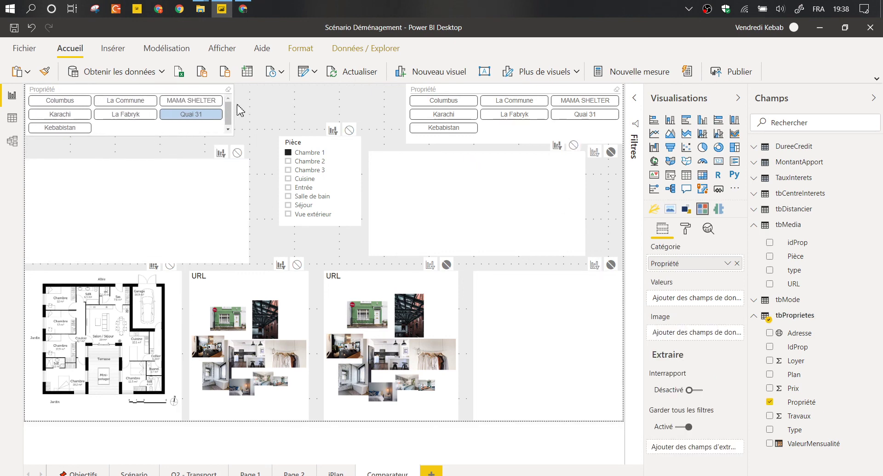
pyautogui.click(462, 116)
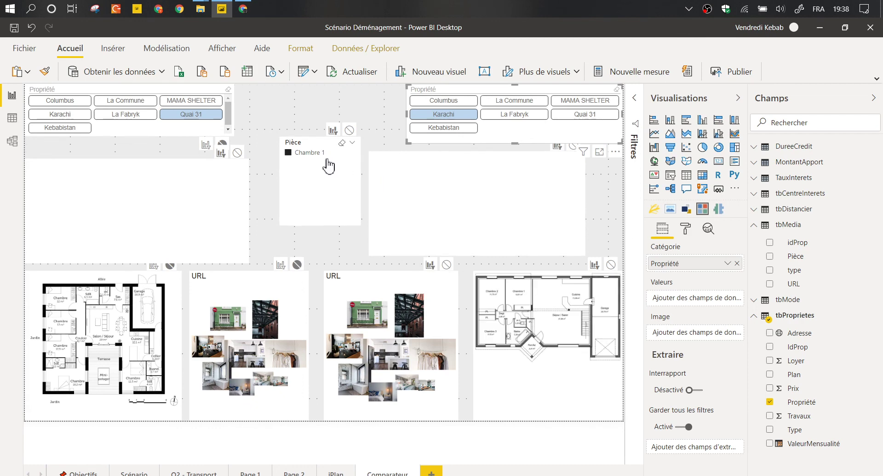
pyautogui.click(305, 159)
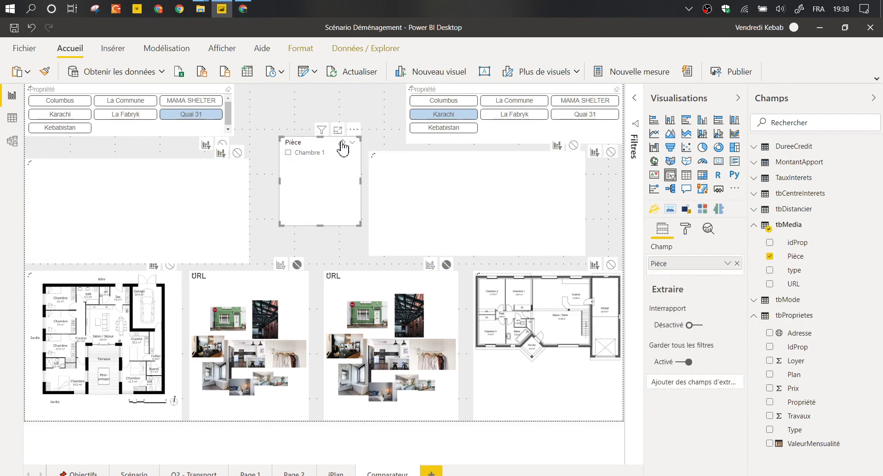